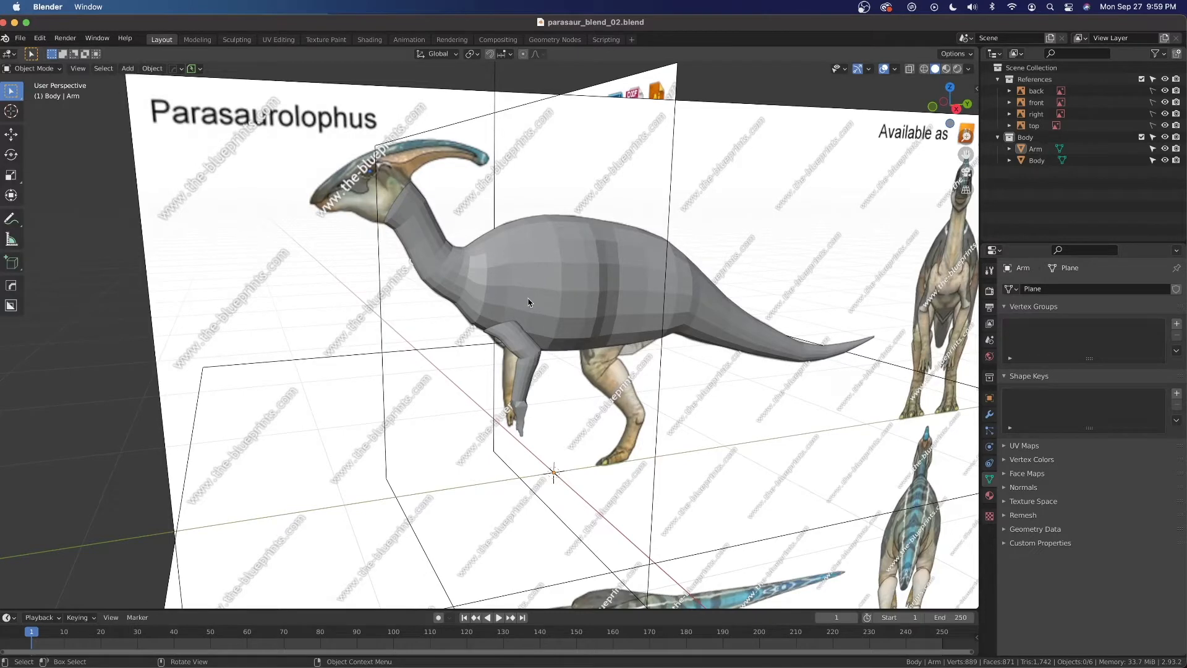
# Examine how the arm meets the body from the side and front, and in the right orthographic view.
pyautogui.scroll(-2, 519, 318)
pyautogui.scroll(4, 517, 319)
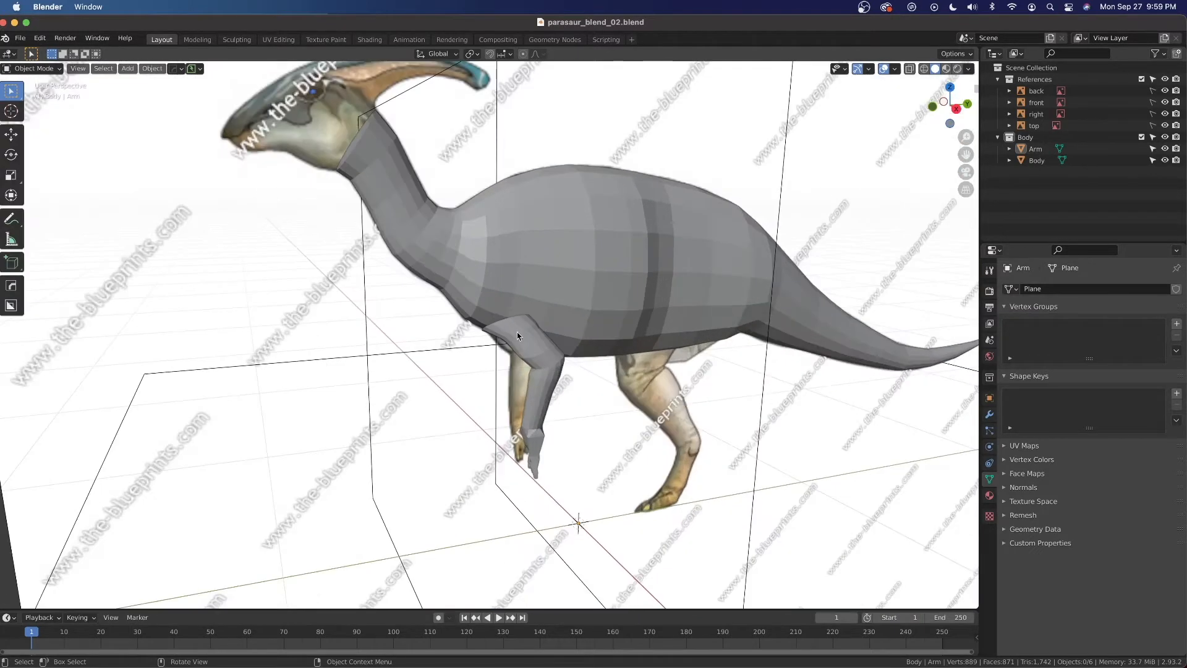
pyautogui.scroll(2, 552, 341)
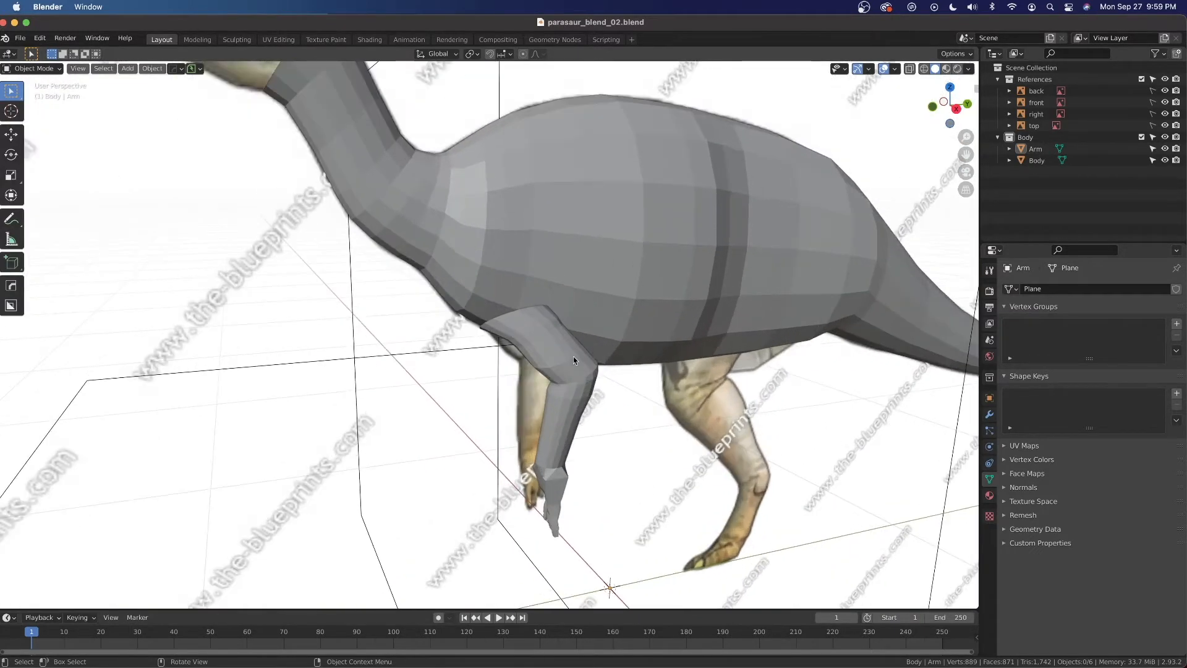
pyautogui.scroll(-2, 575, 410)
pyautogui.moveTo(576, 409); pyautogui.dragTo(618, 398, button='middle')
pyautogui.keyDown('shift'); pyautogui.moveTo(512, 456); pyautogui.dragTo(547, 357, button='middle'); pyautogui.keyUp('shift')
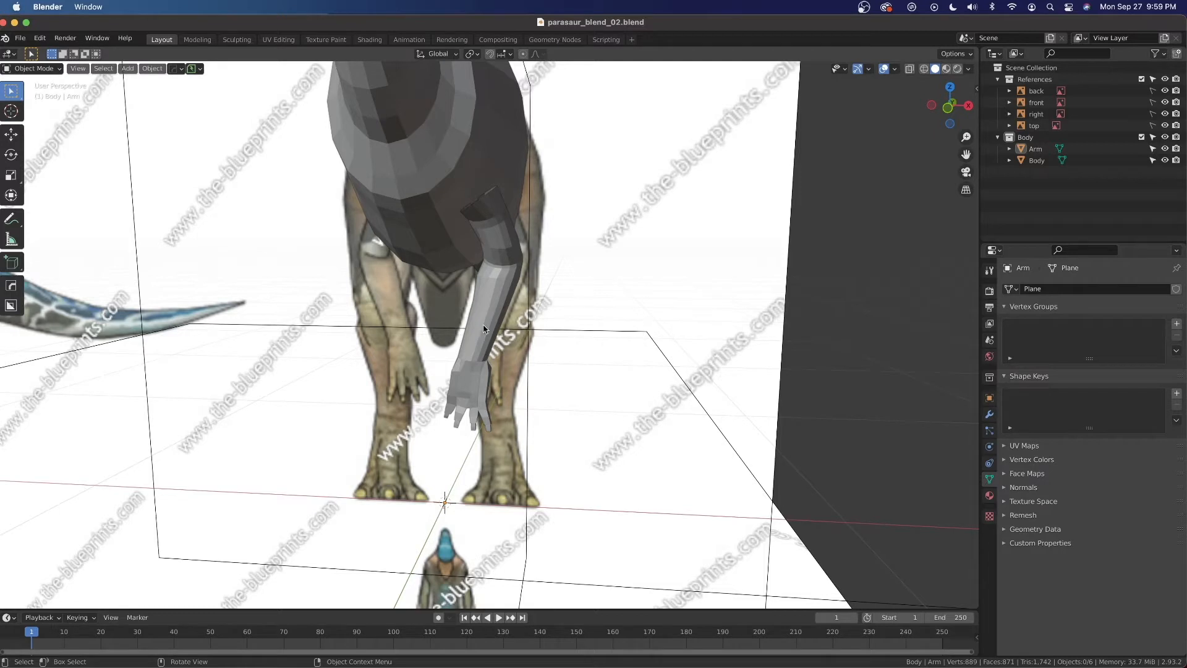
pyautogui.scroll(-3, 472, 198)
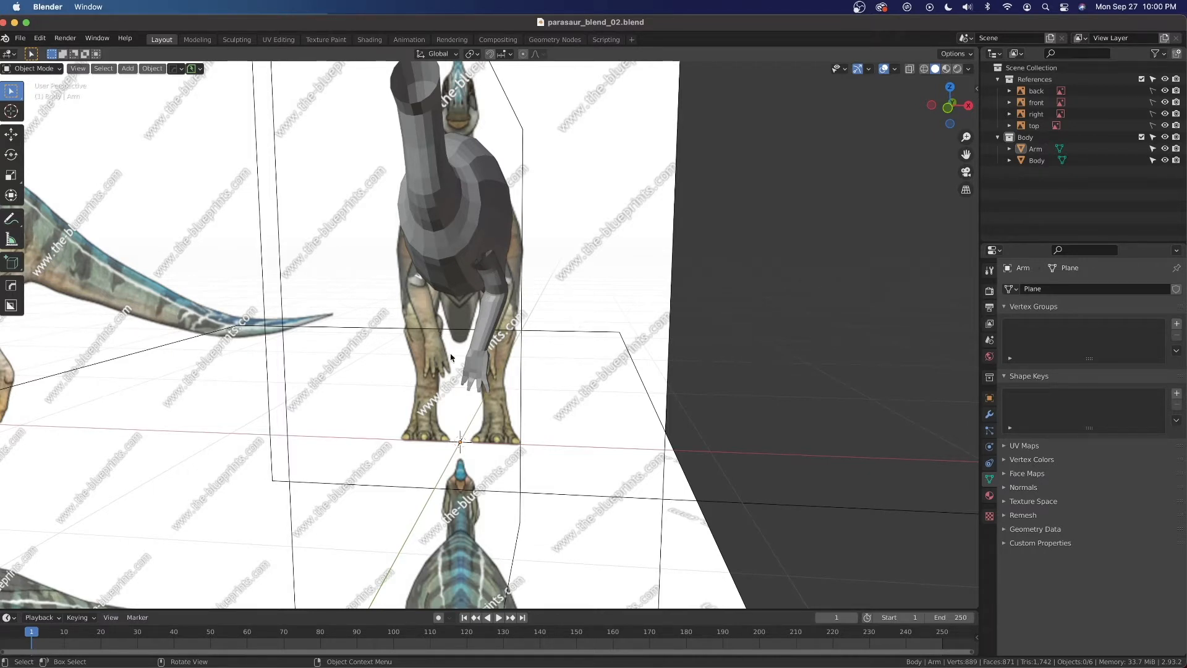
pyautogui.press('`')
pyautogui.click(616, 327)
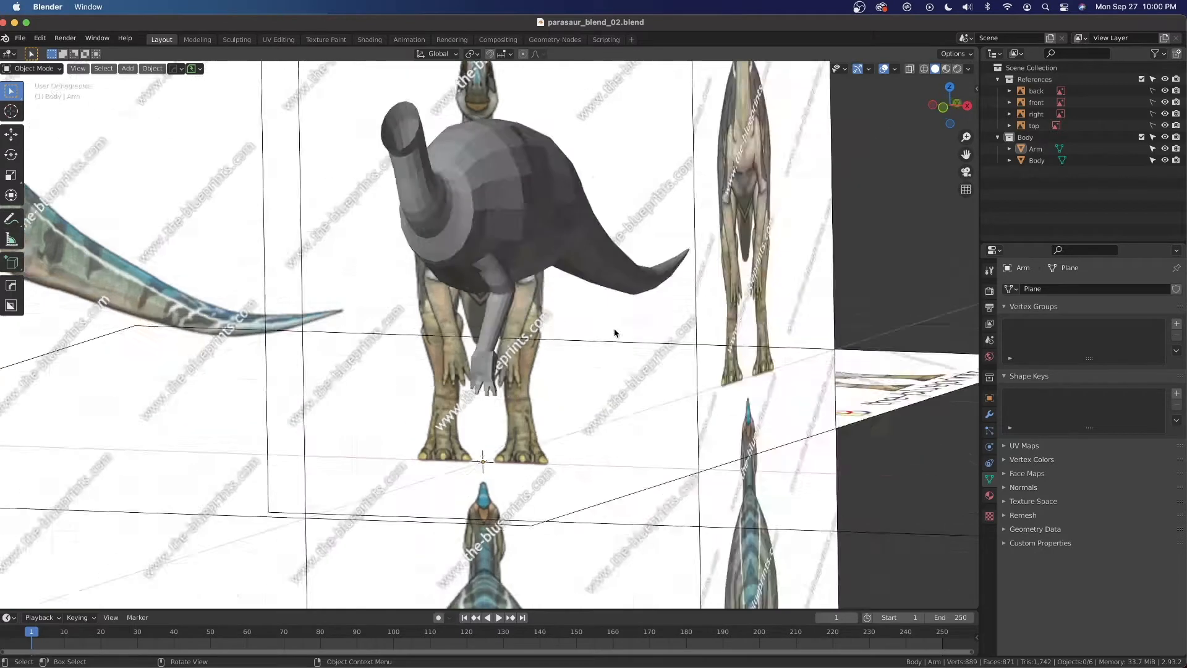
pyautogui.scroll(5, 507, 339)
pyautogui.scroll(5, 503, 355)
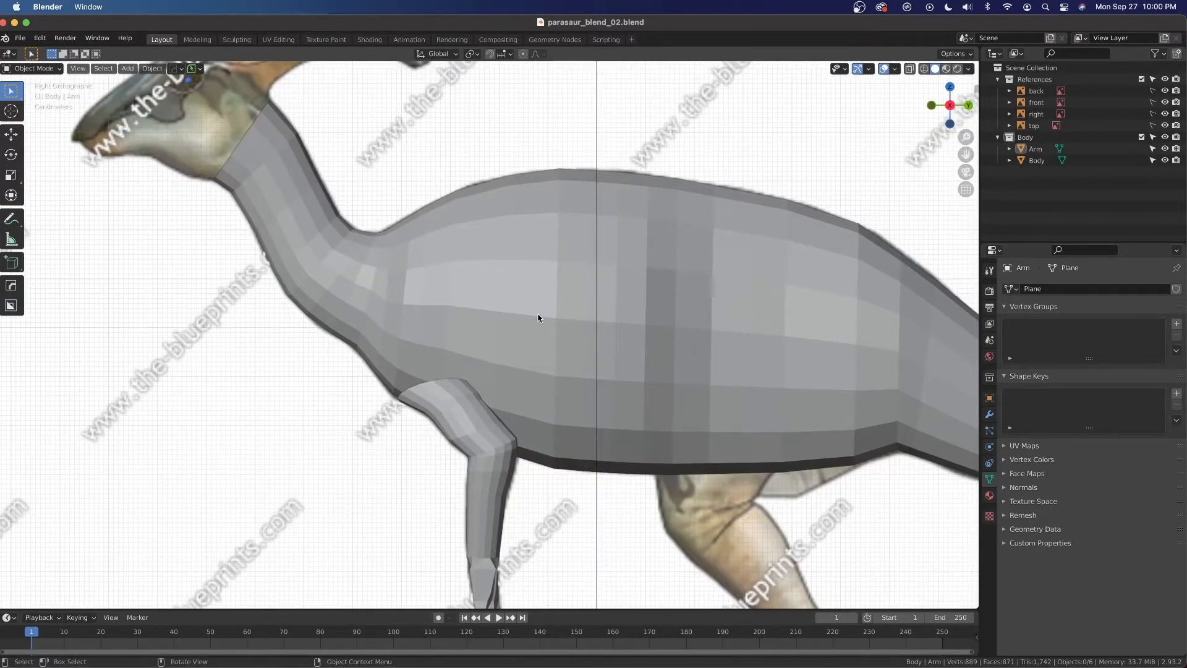
# Select the body object and turn on the Screencast Keys display.
pyautogui.click(488, 354)
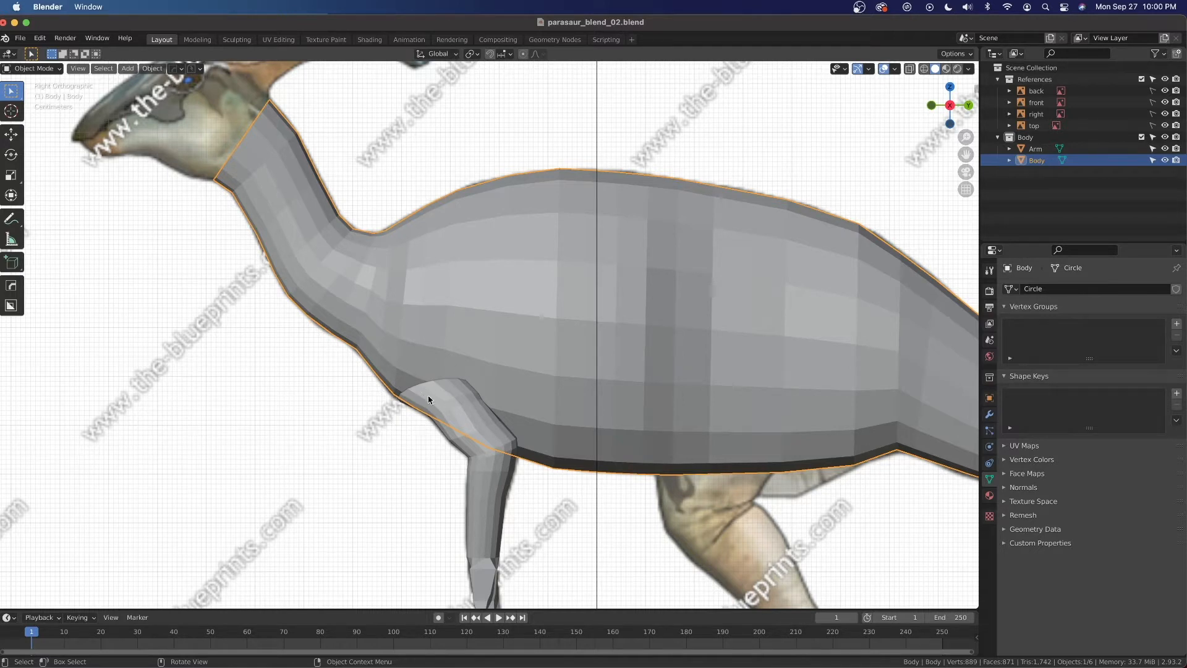
pyautogui.press('Tab')
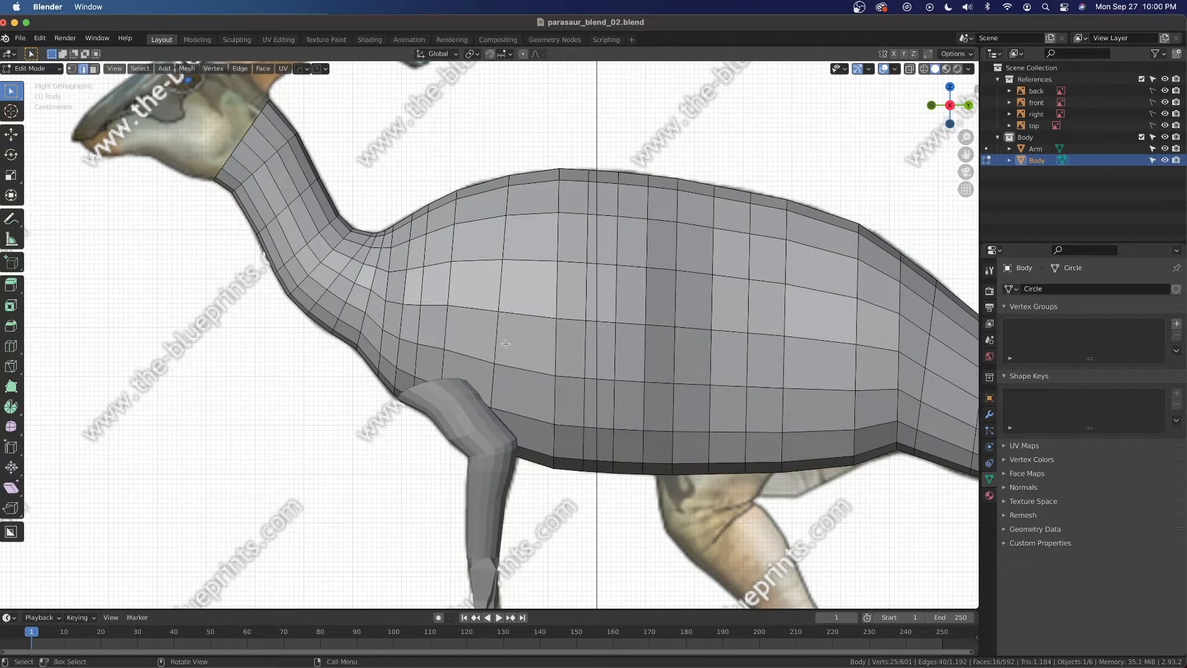
pyautogui.press('Tab')
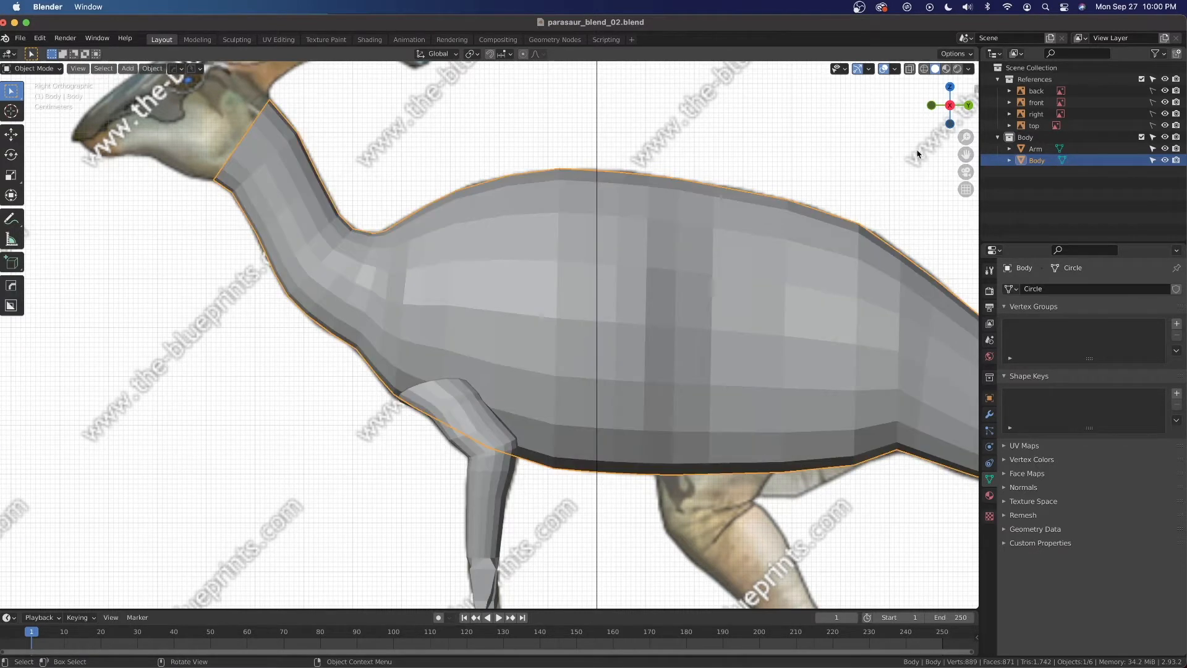
pyautogui.press('n')
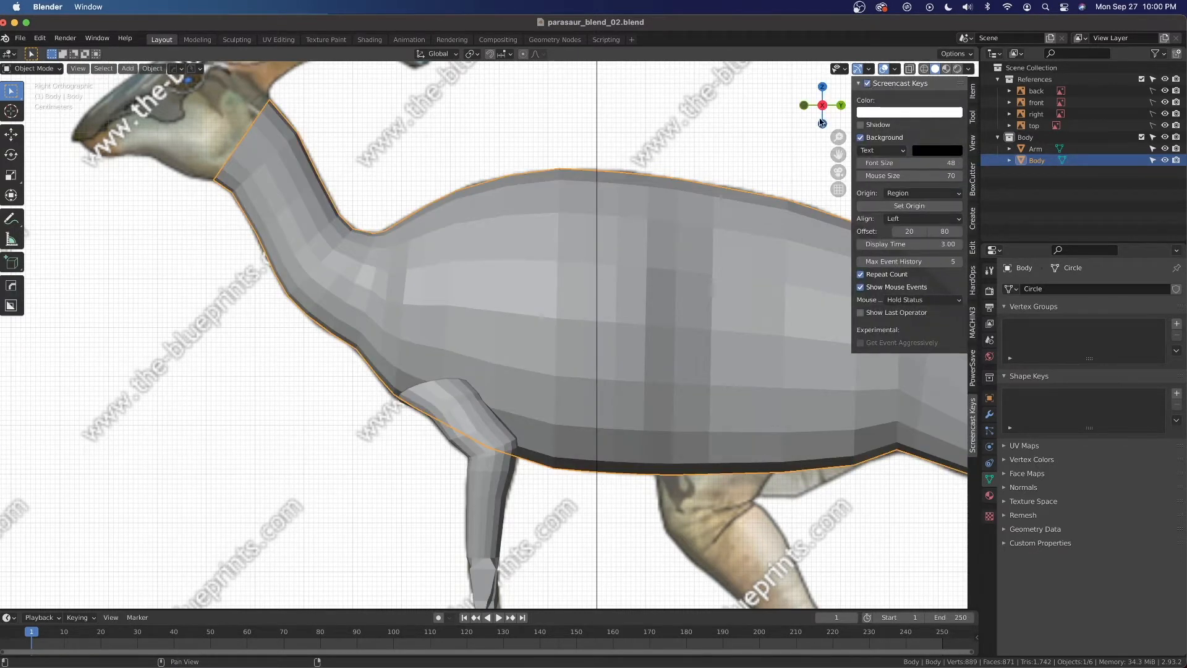
pyautogui.press('n')
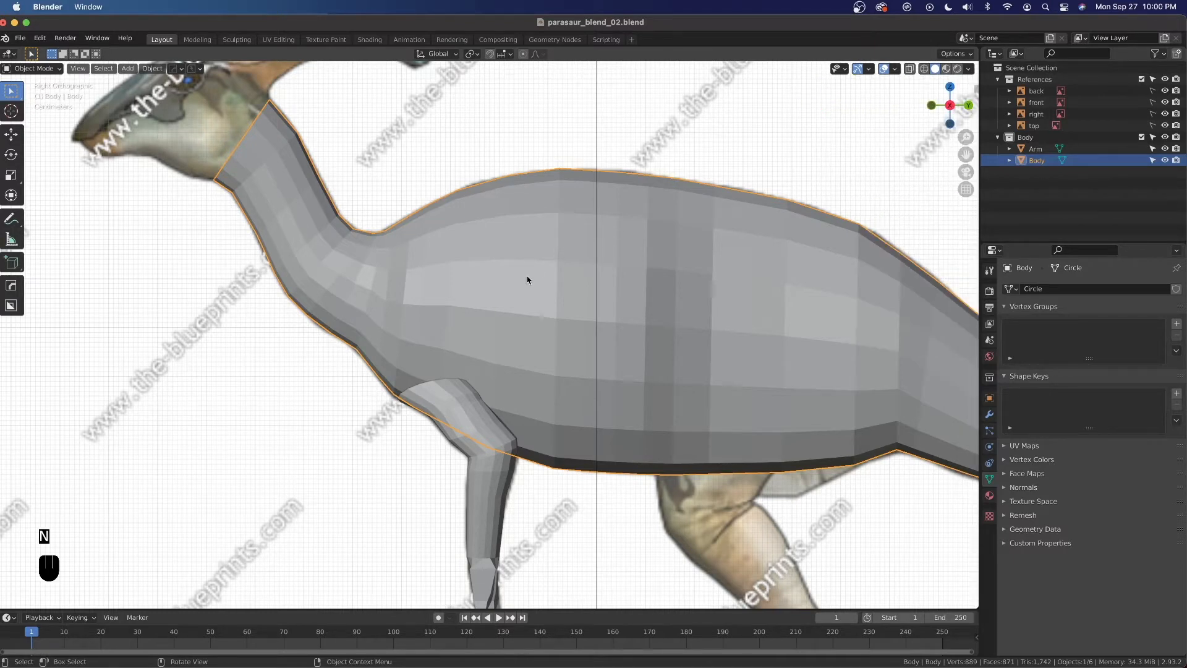
# Open the body mesh for editing with vertex selection and X-ray enabled, framed on the shoulder area.
pyautogui.press('Tab')
pyautogui.scroll(2, 229, 261)
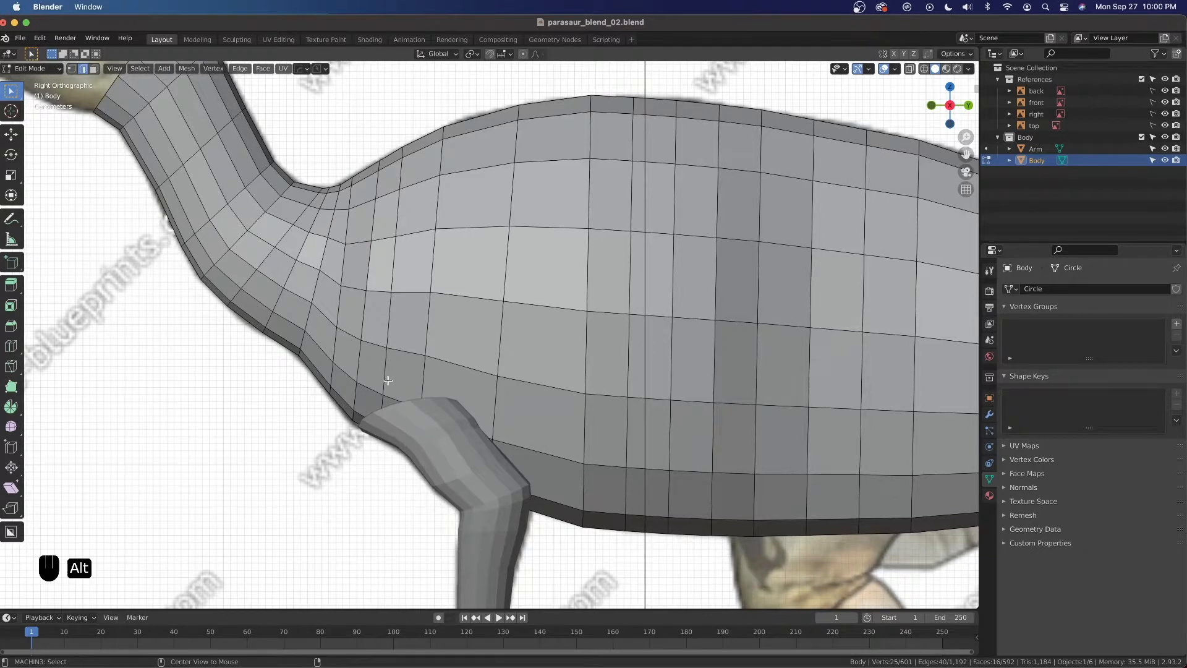
pyautogui.hotkey('alt', 'z')
pyautogui.click(73, 68)
pyautogui.keyDown('shift'); pyautogui.moveTo(437, 417); pyautogui.dragTo(497, 329, button='middle'); pyautogui.keyUp('shift')
pyautogui.scroll(3, 458, 357)
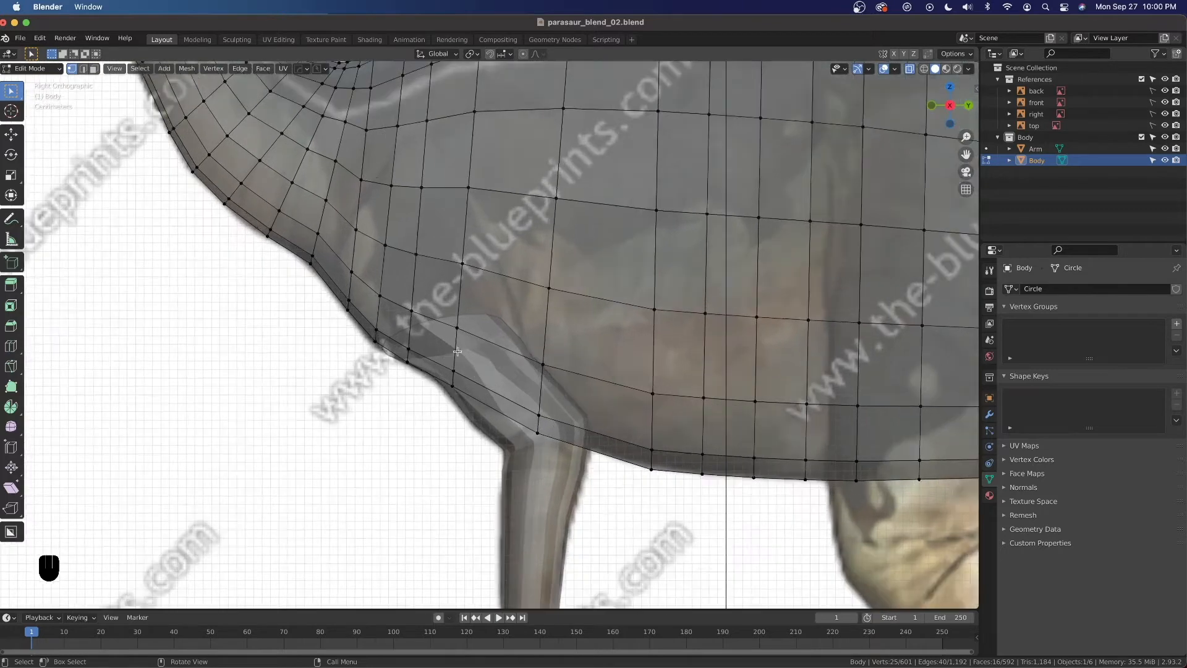
# Delete the single body vertex lying behind the upper end of the arm to make an opening at the shoulder.
pyautogui.click(444, 328)
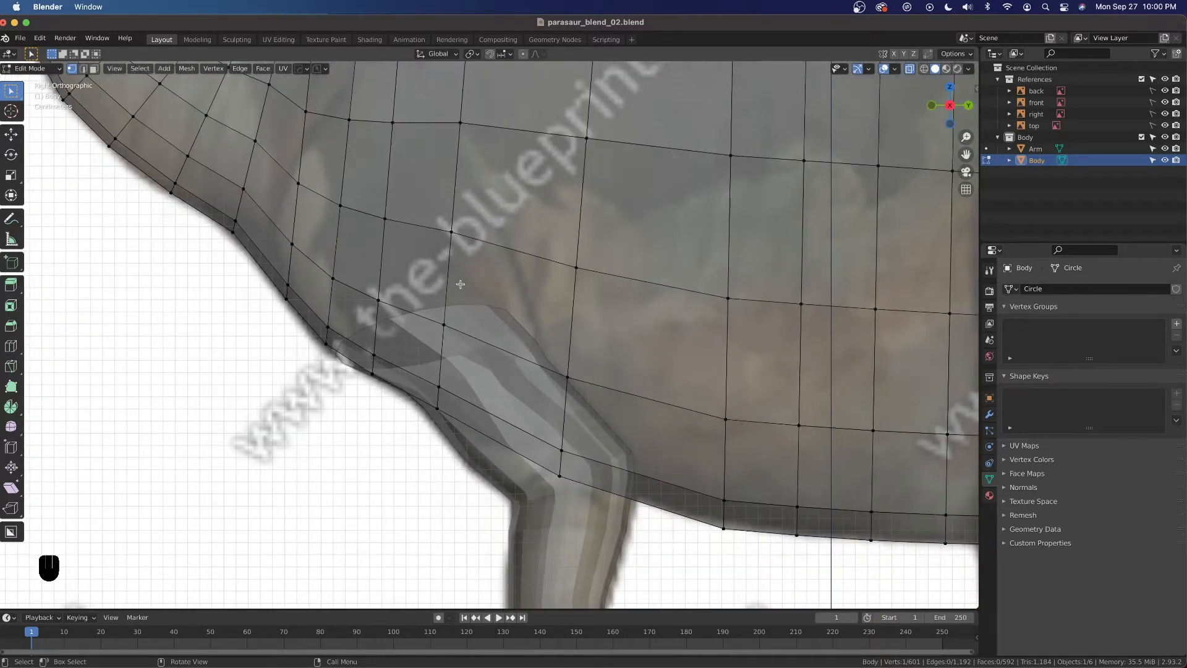
pyautogui.click(447, 324)
pyautogui.moveTo(448, 331); pyautogui.dragTo(462, 374)
pyautogui.scroll(-5, 448, 328)
pyautogui.moveTo(449, 329); pyautogui.dragTo(469, 327, button='middle')
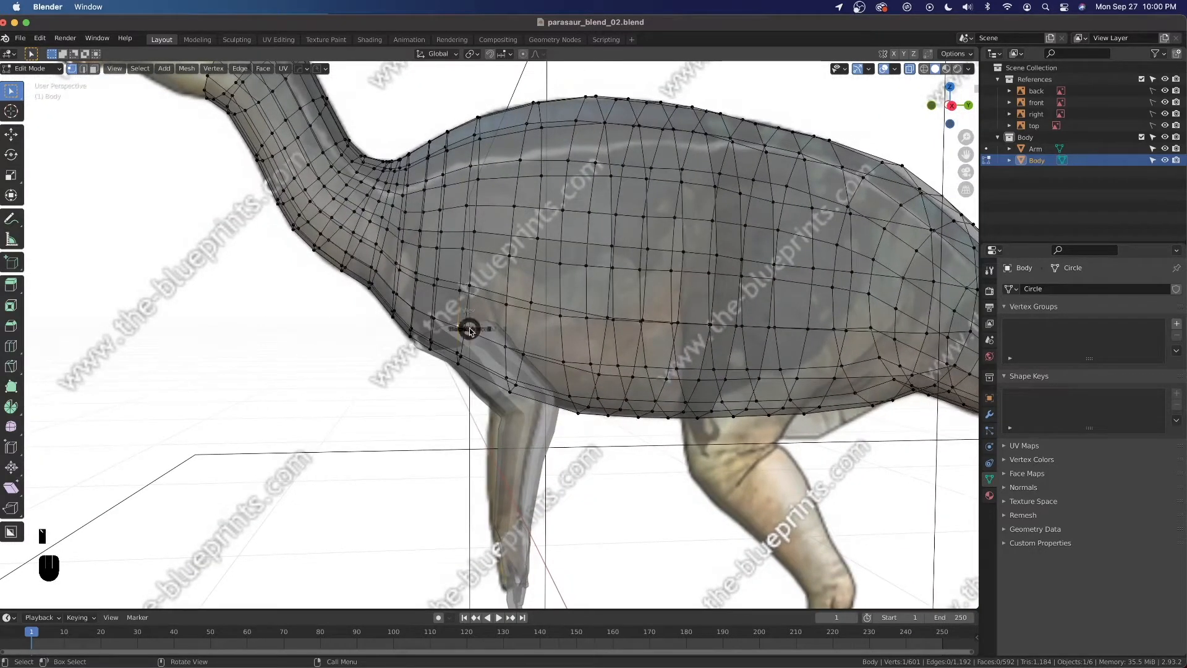
pyautogui.press('KP_3')
pyautogui.scroll(3, 464, 340)
pyautogui.click(452, 328)
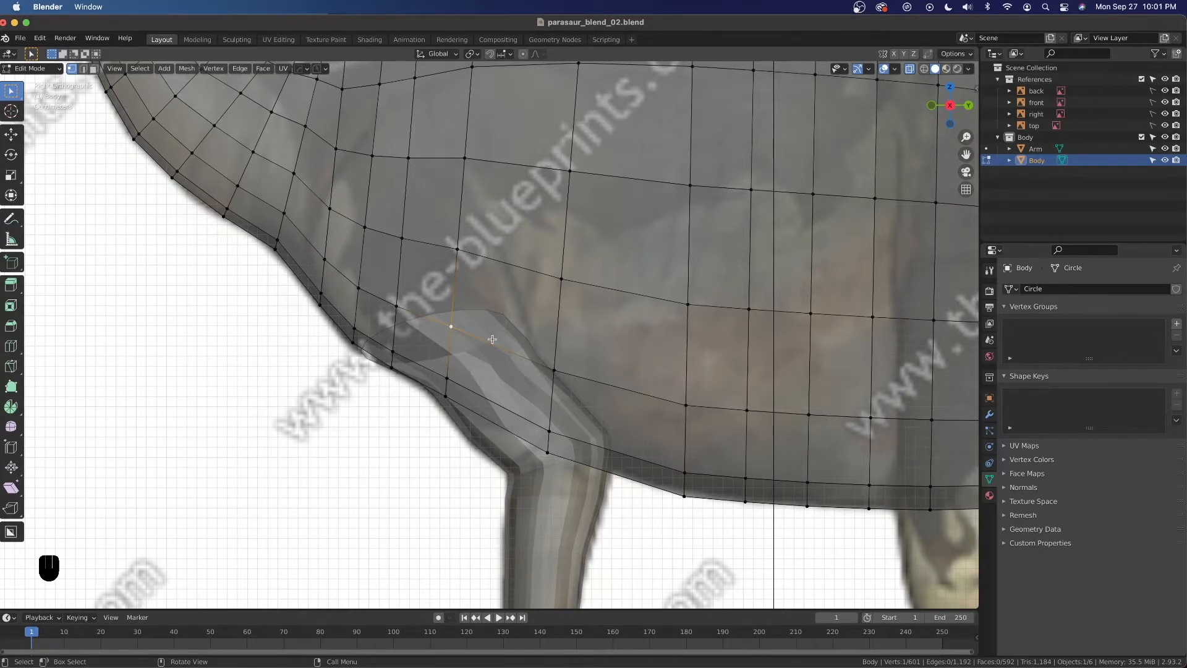
pyautogui.press('x')
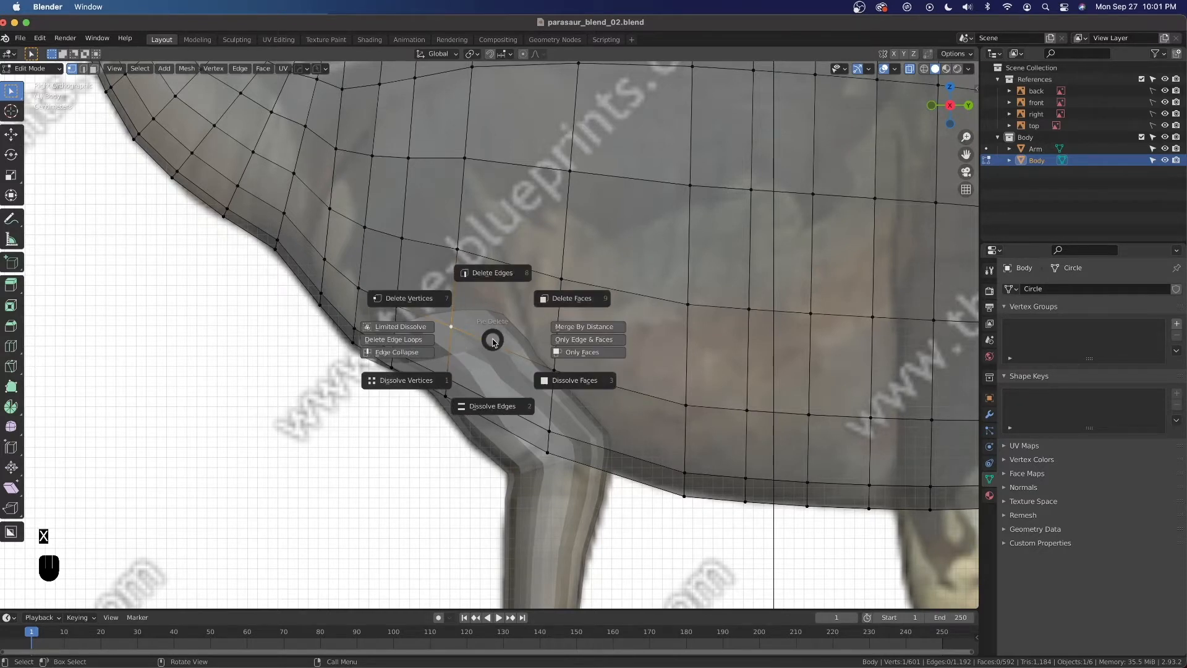
pyautogui.click(422, 306)
# Turn off X-ray and examine the shoulder opening beside the arm from several angles, in and out of Edit Mode.
pyautogui.scroll(-2, 465, 389)
pyautogui.scroll(-1, 465, 389)
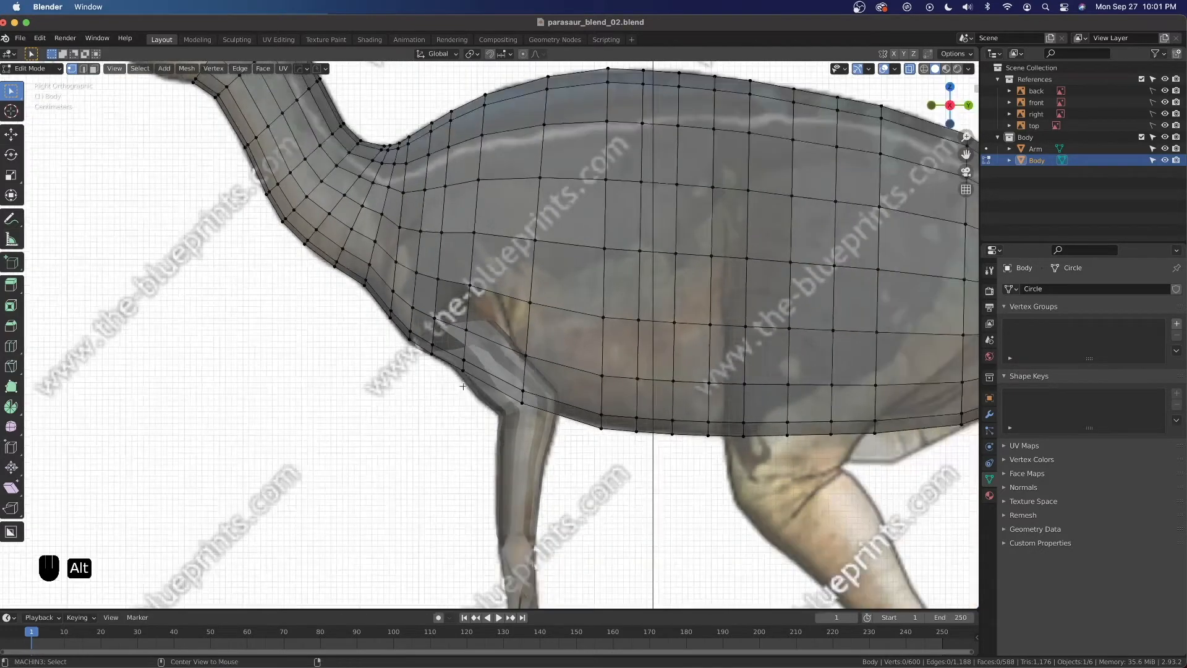
pyautogui.hotkey('alt', 'z')
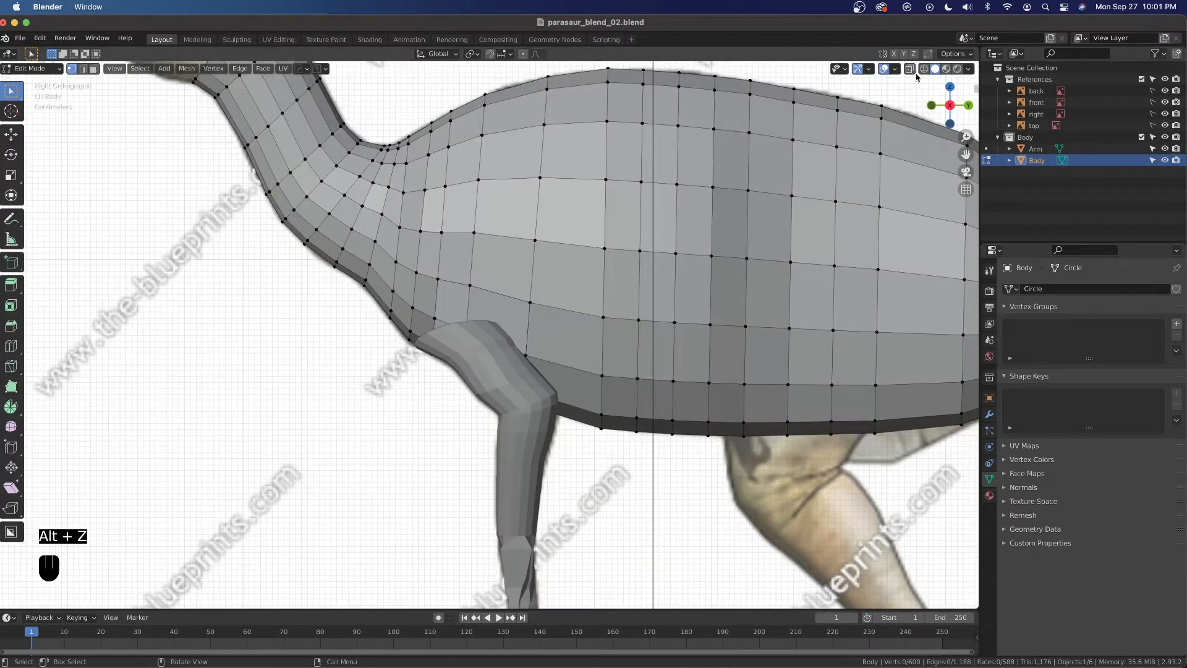
pyautogui.moveTo(468, 291); pyautogui.dragTo(601, 364, button='middle')
pyautogui.scroll(3, 472, 429)
pyautogui.scroll(3, 432, 305)
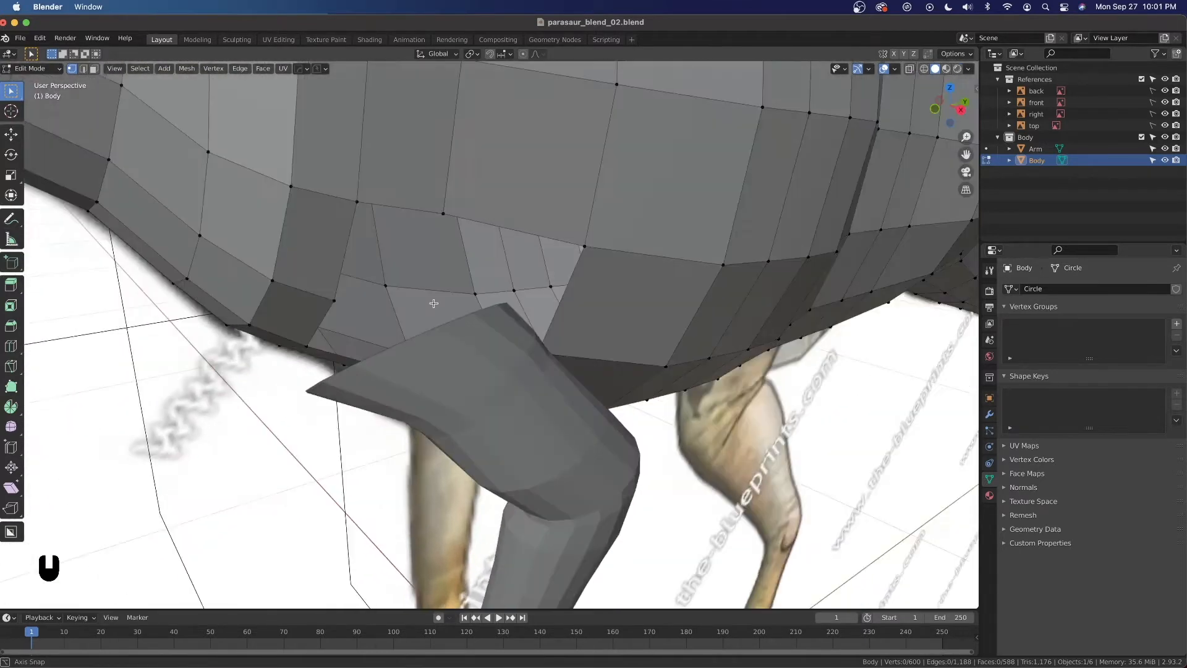
pyautogui.moveTo(450, 306); pyautogui.dragTo(429, 327, button='middle')
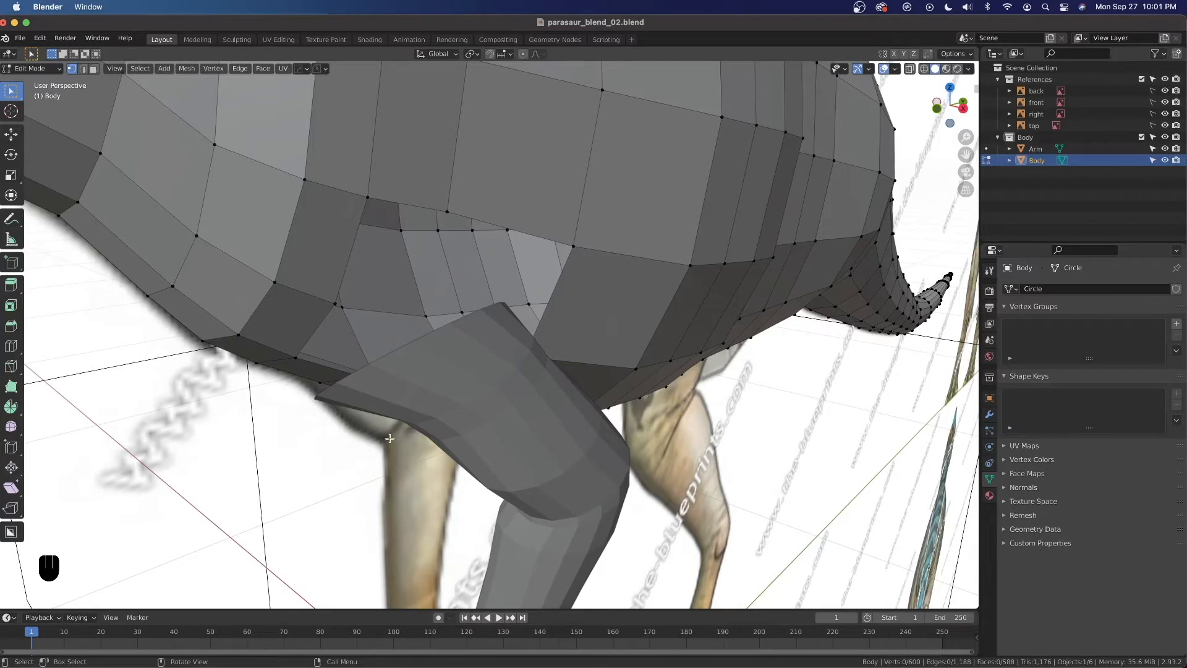
pyautogui.scroll(-4, 395, 352)
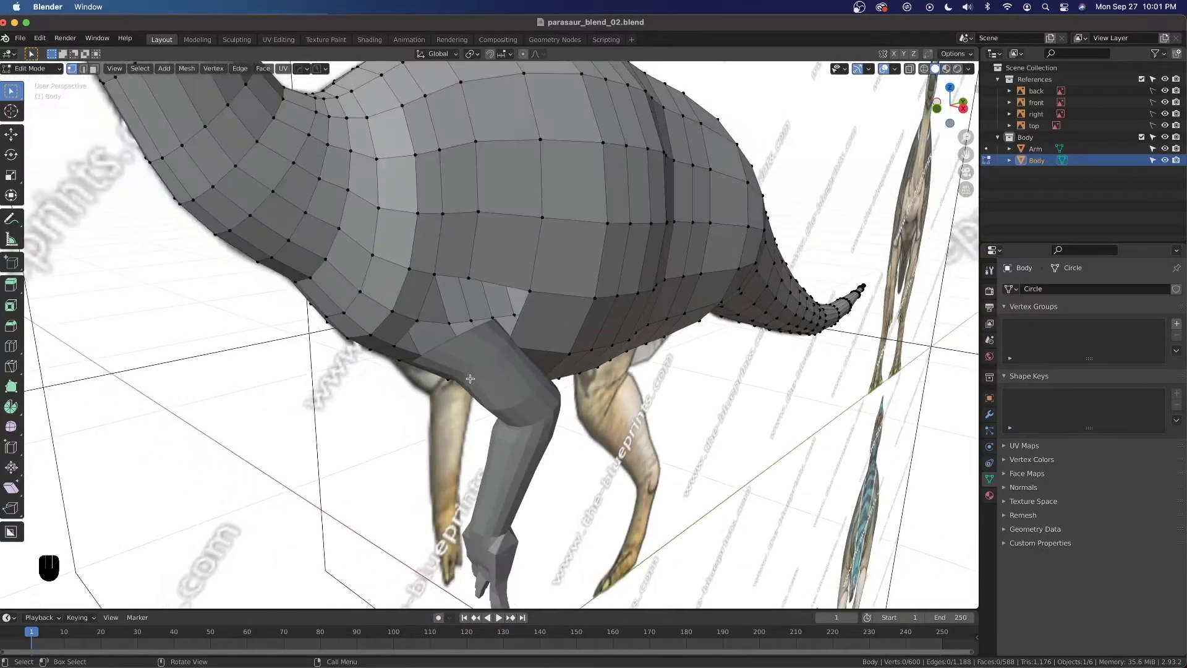
pyautogui.press('Tab')
pyautogui.scroll(-3, 553, 317)
pyautogui.moveTo(531, 367); pyautogui.dragTo(484, 372, button='middle')
pyautogui.scroll(4, 484, 371)
pyautogui.scroll(-3, 544, 351)
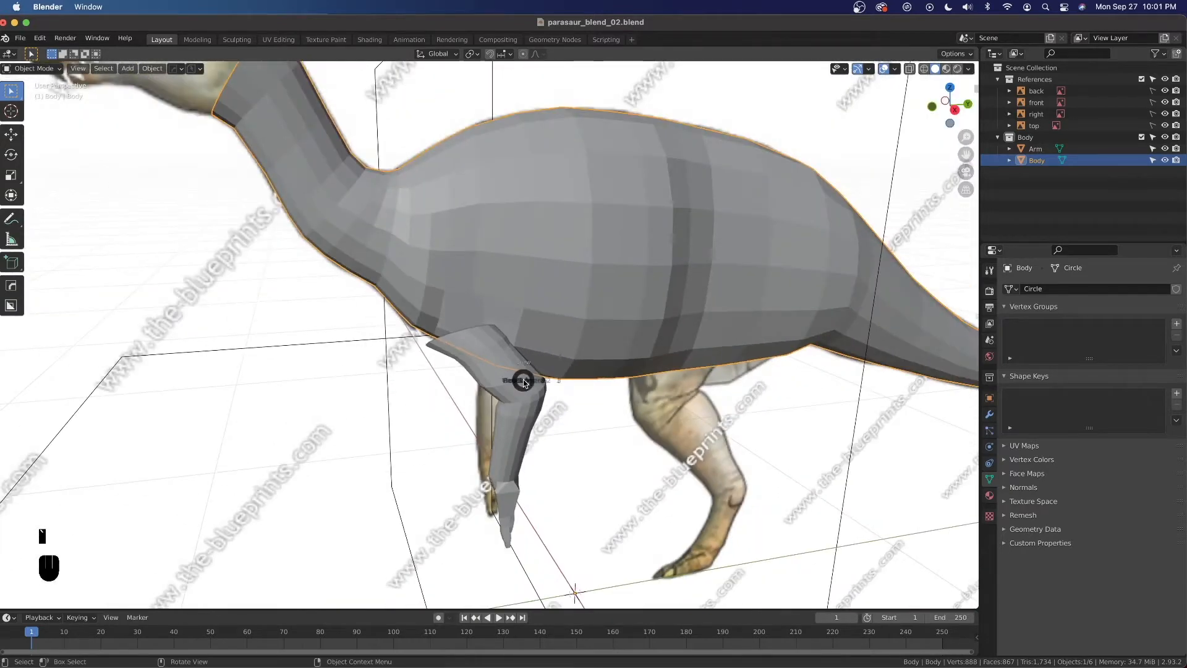
# Select the edge loop bordering the shoulder opening in the body mesh, using the right orthographic view with X-ray.
pyautogui.press('`')
pyautogui.click(588, 388)
pyautogui.scroll(5, 451, 339)
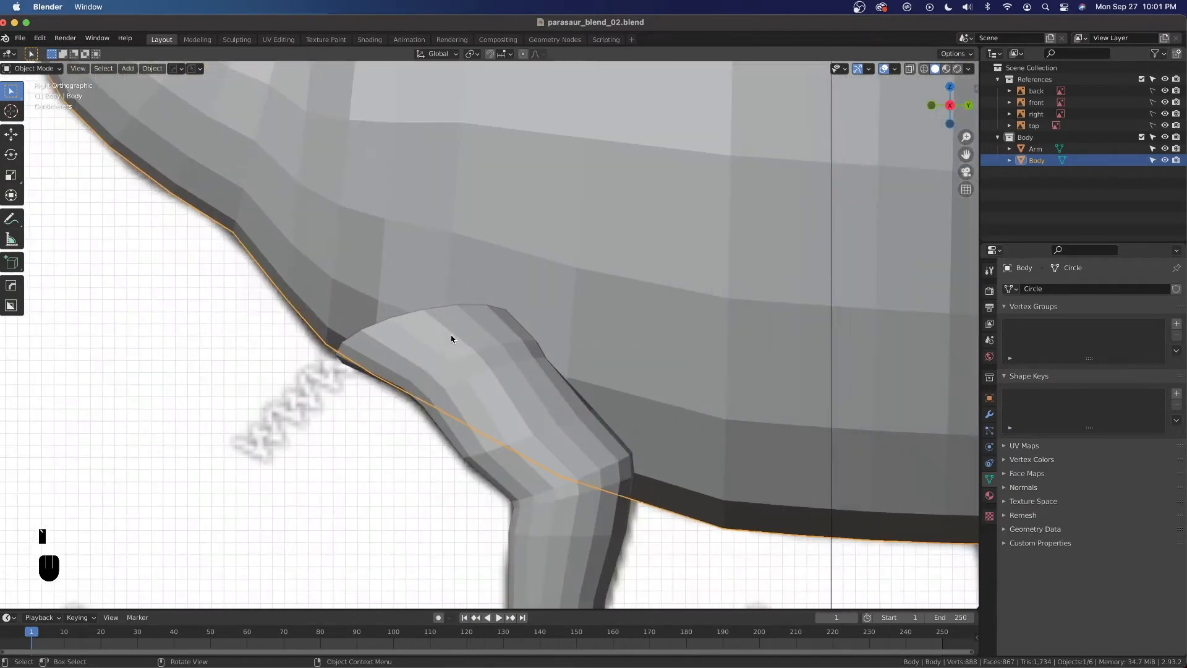
pyautogui.hotkey('alt', 'z')
pyautogui.press('Tab')
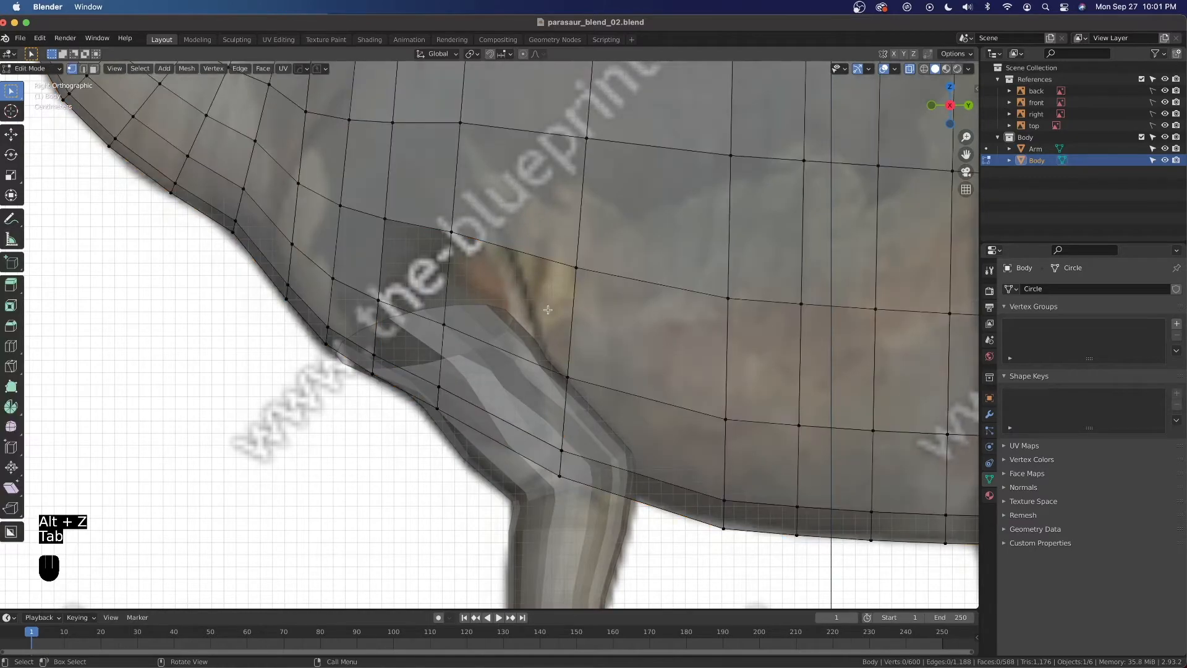
pyautogui.keyDown('alt'); pyautogui.click(533, 268); pyautogui.keyUp('alt')
pyautogui.scroll(-2, 530, 275)
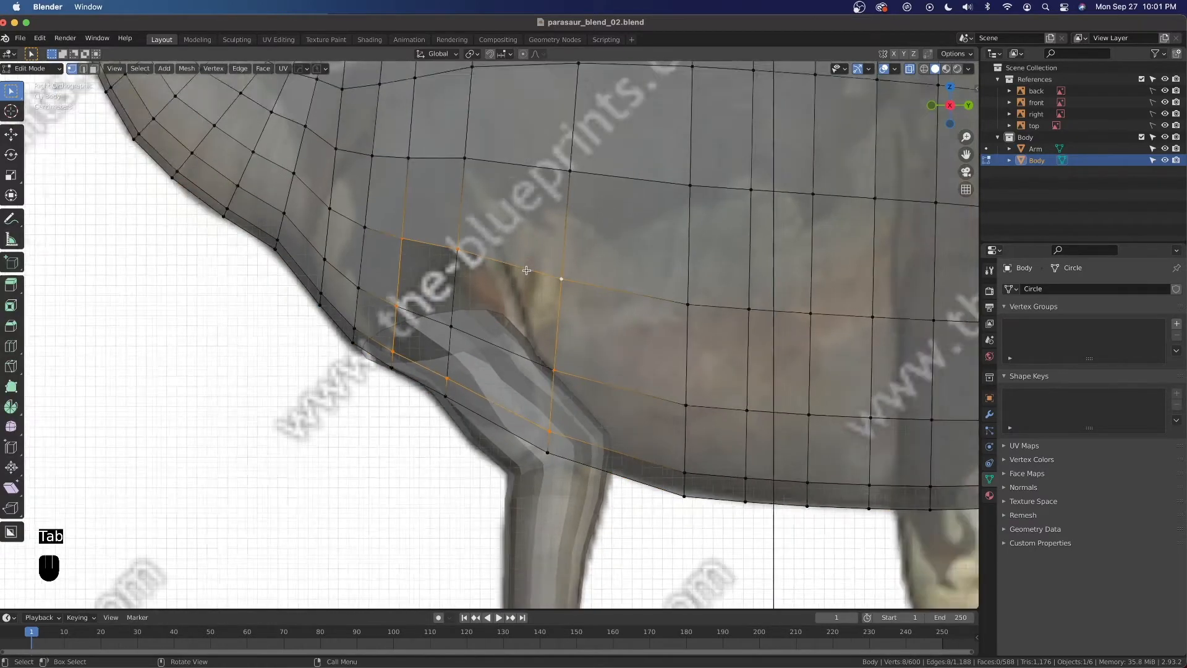
# Round the selected boundary loop of the shoulder opening with LoopTools Circle, with X-ray off.
pyautogui.moveTo(529, 280); pyautogui.dragTo(501, 291, button='middle')
pyautogui.hotkey('alt', 'z')
pyautogui.scroll(3, 470, 269)
pyautogui.press('`')
pyautogui.click(590, 321)
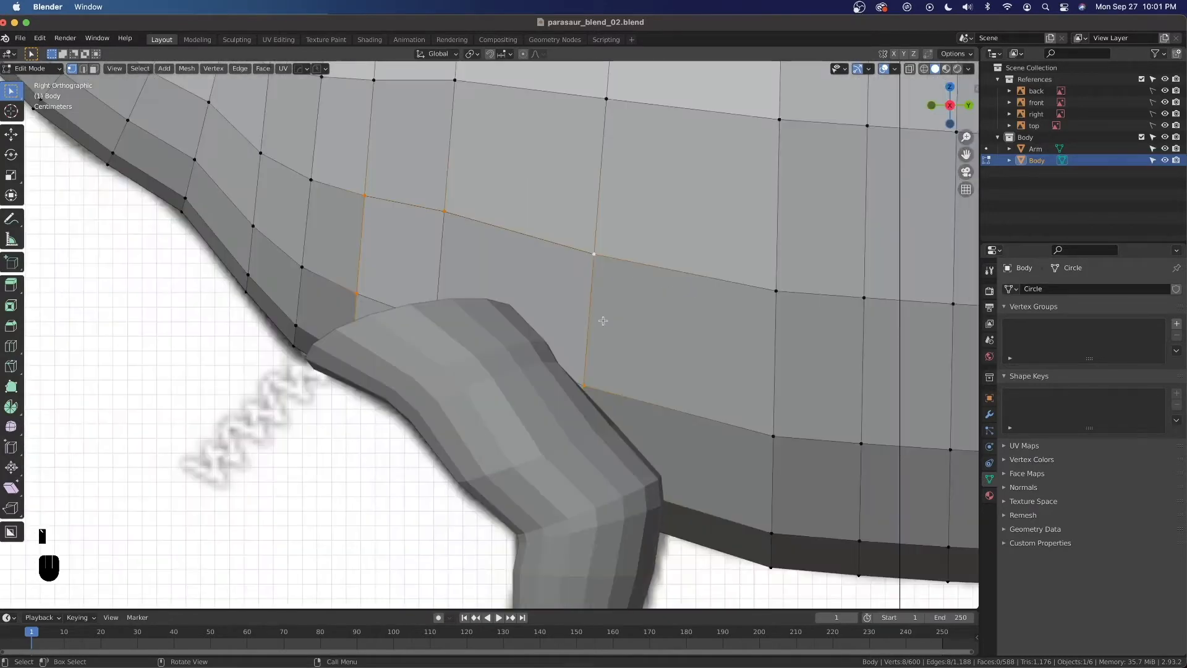
pyautogui.rightClick(536, 265)
pyautogui.moveTo(536, 265)
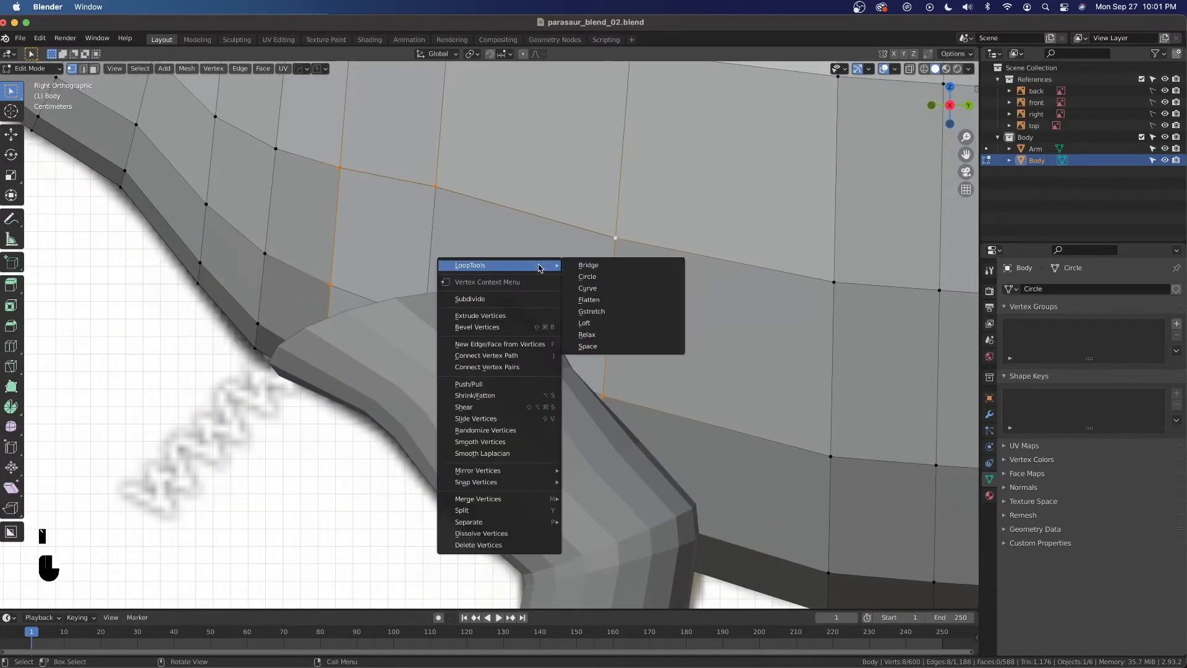
pyautogui.click(577, 279)
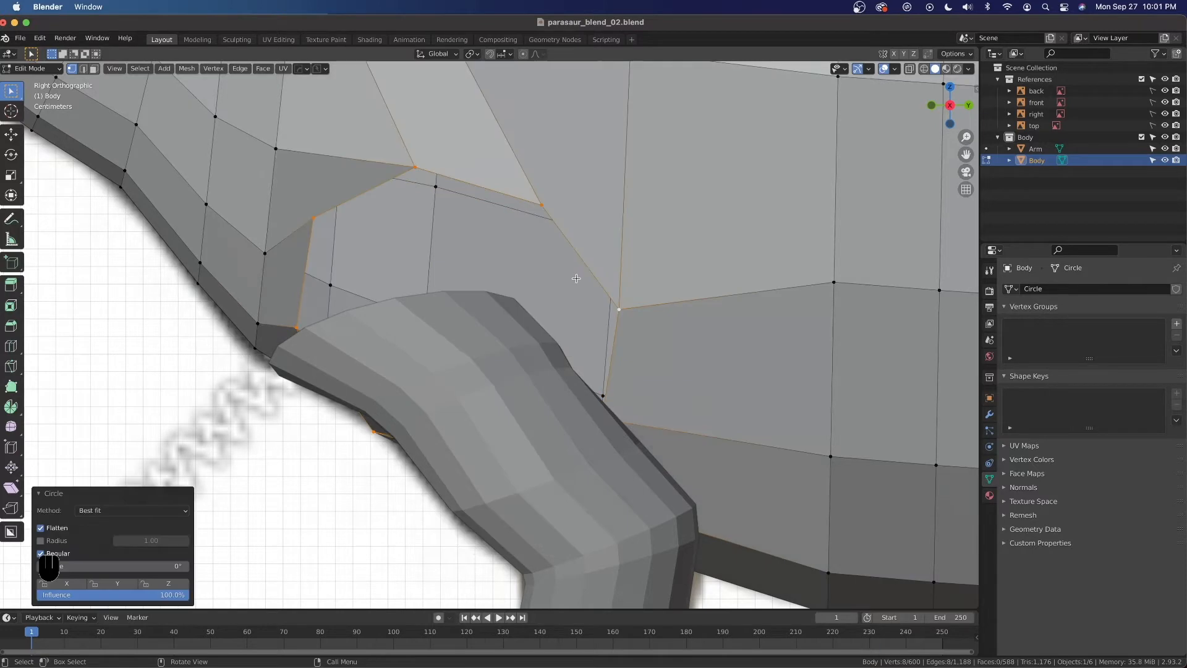
# Rotate the circular opening loop about -8.37° in the right orthographic view.
pyautogui.scroll(-3, 528, 345)
pyautogui.moveTo(514, 349); pyautogui.dragTo(453, 347, button='middle')
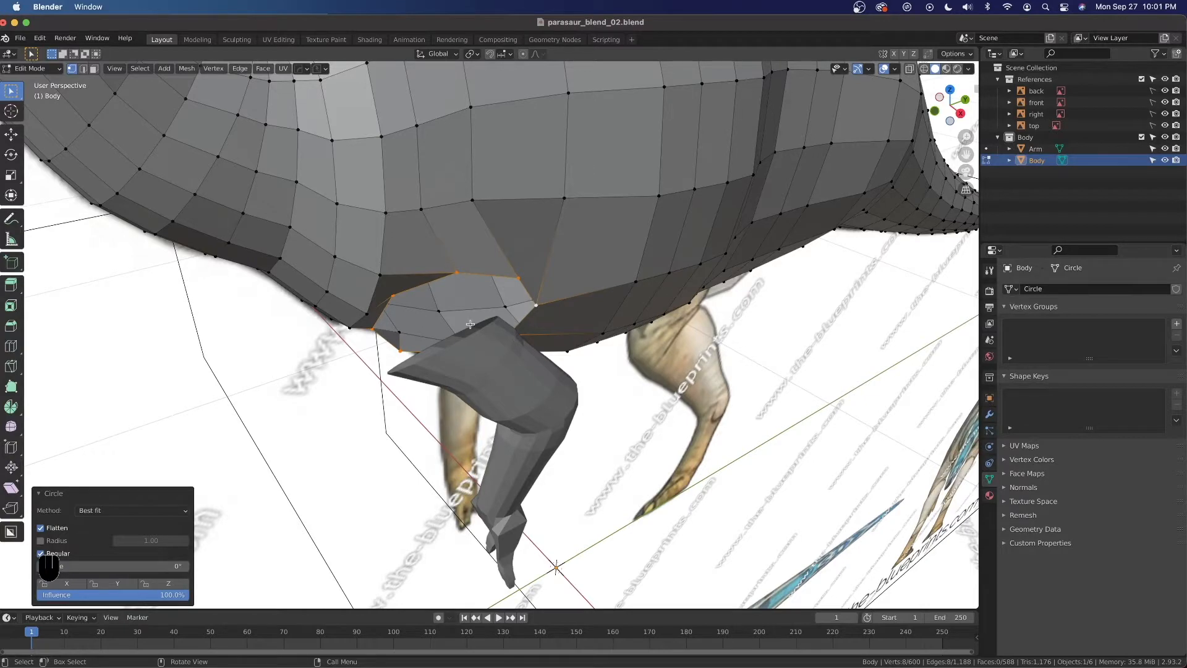
pyautogui.press('KP_3')
pyautogui.scroll(3, 598, 353)
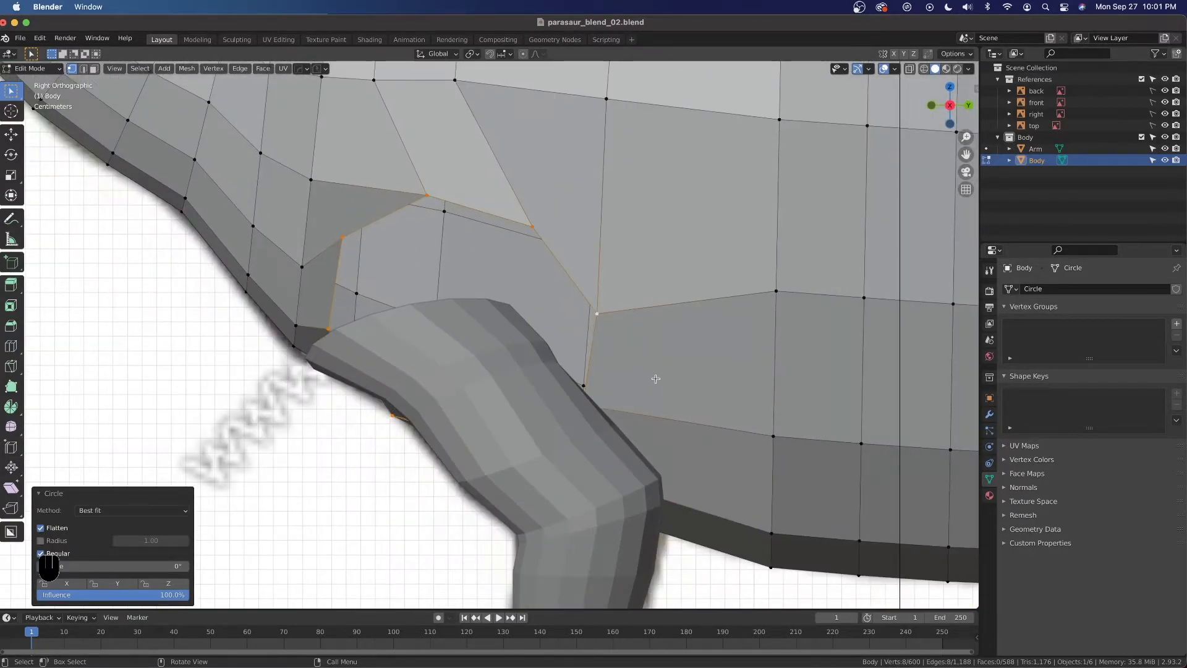
pyautogui.press('r')
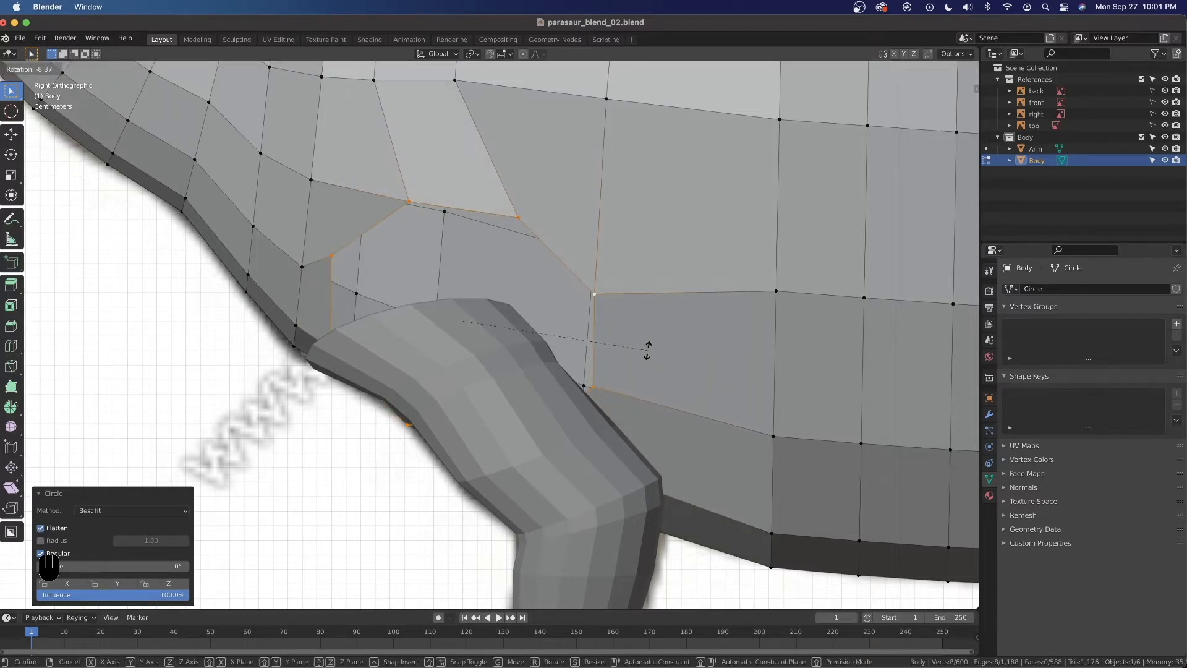
pyautogui.click(647, 350)
# Move the shoulder opening's loop slightly to line it up with the upper end of the arm.
pyautogui.press('g')
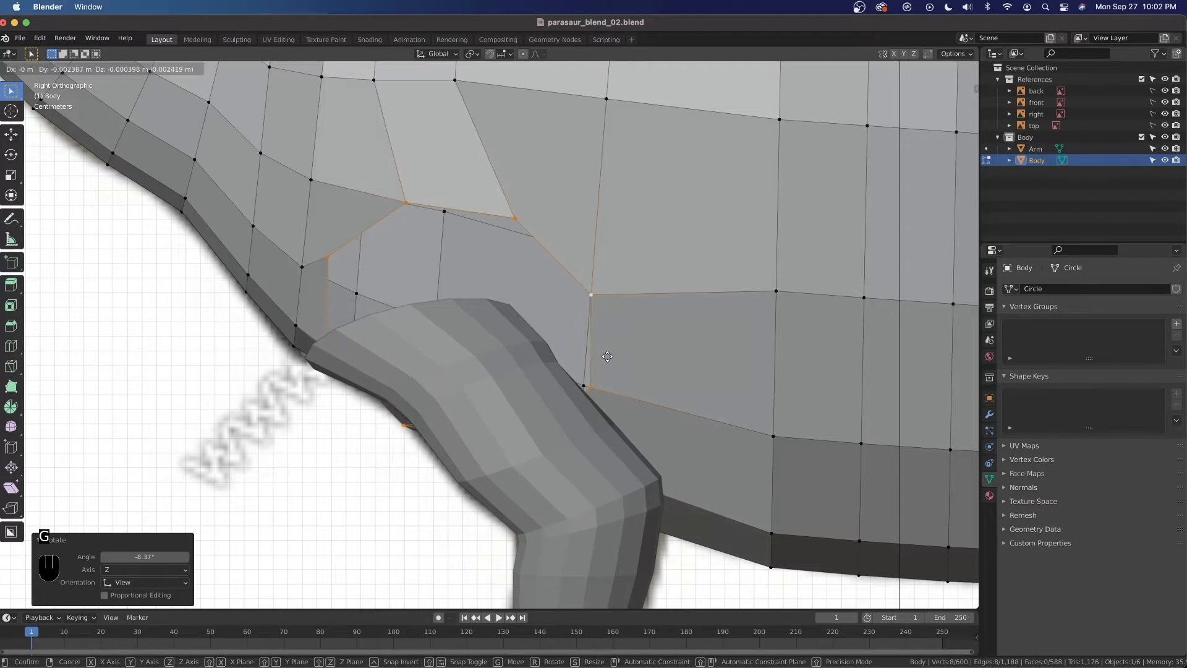
pyautogui.rightClick(612, 355)
pyautogui.press('g')
pyautogui.click(608, 346)
pyautogui.moveTo(607, 346); pyautogui.dragTo(464, 331, button='middle')
# Switch to editing the arm mesh and rotate its selected upper end loop about -8.45° in the front orthographic view.
pyautogui.press('Tab')
pyautogui.click(521, 378)
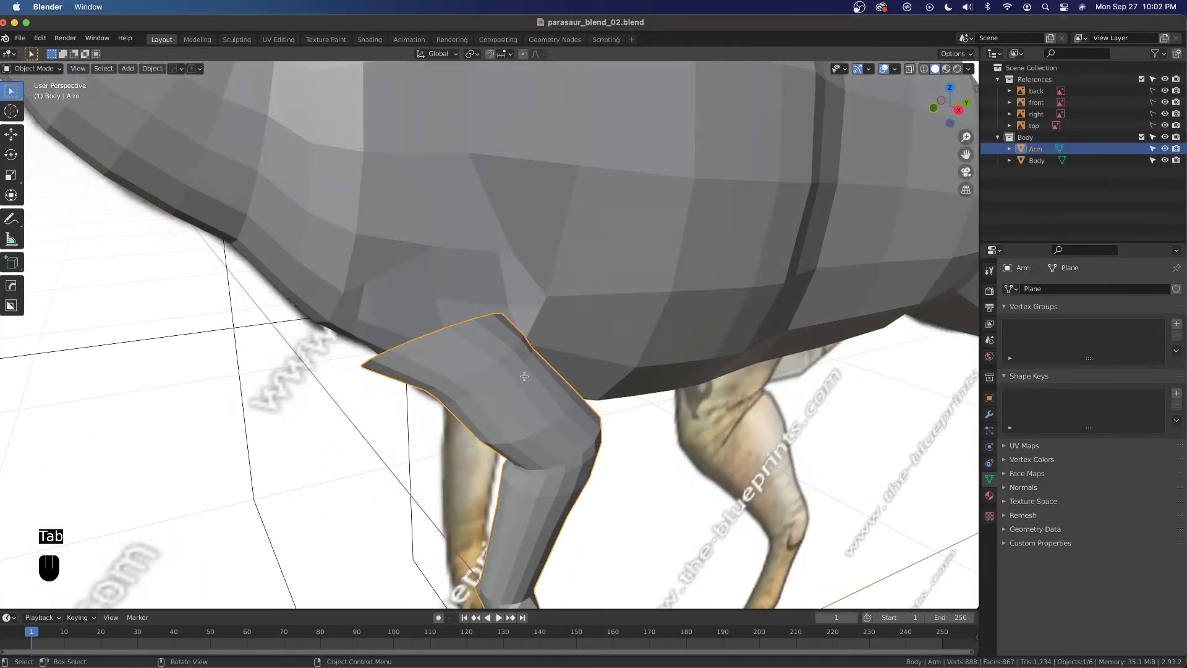
pyautogui.press('Tab')
pyautogui.moveTo(521, 378); pyautogui.dragTo(536, 401, button='middle')
pyautogui.press('`')
pyautogui.click(483, 366)
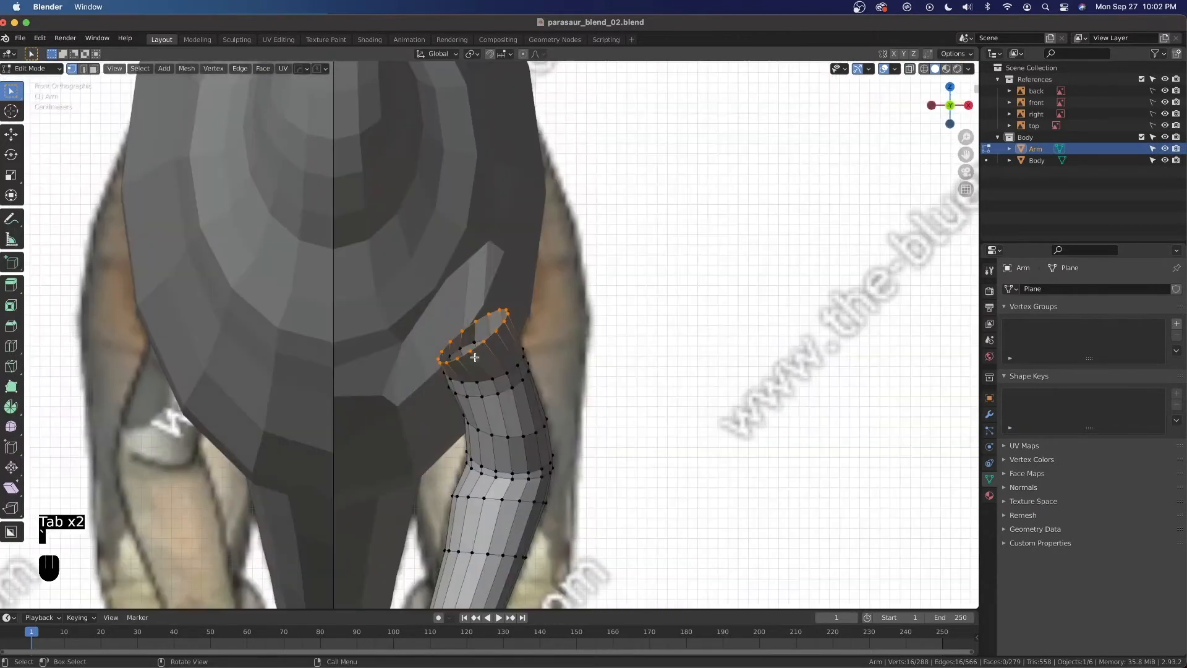
pyautogui.press('r')
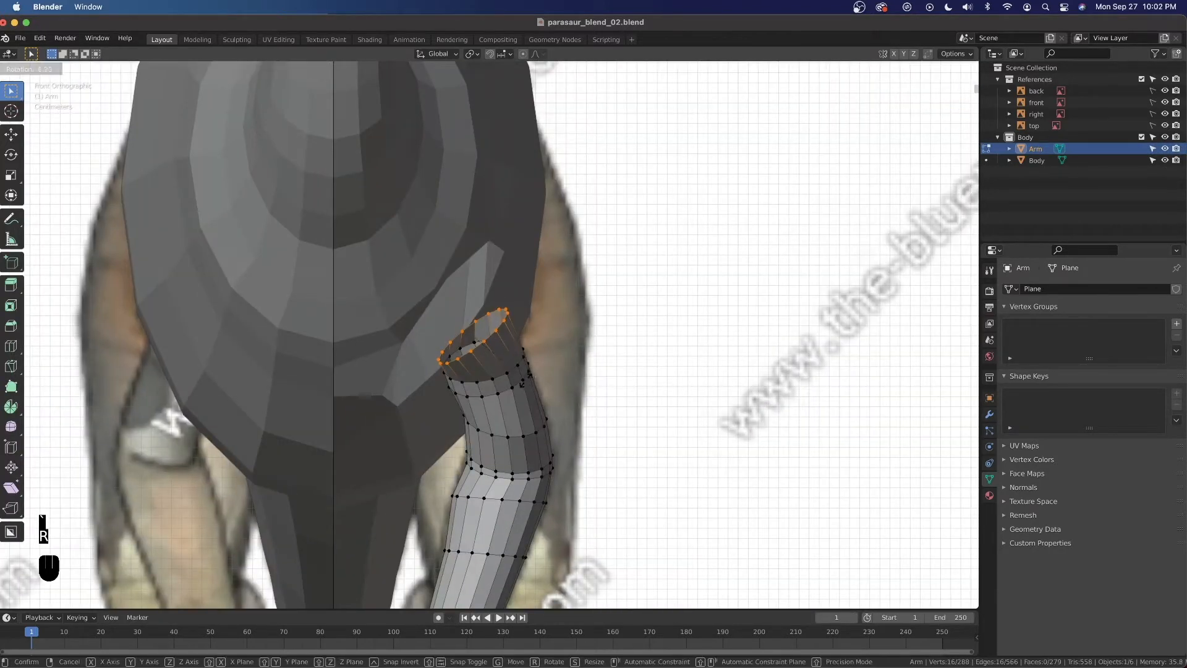
pyautogui.click(519, 371)
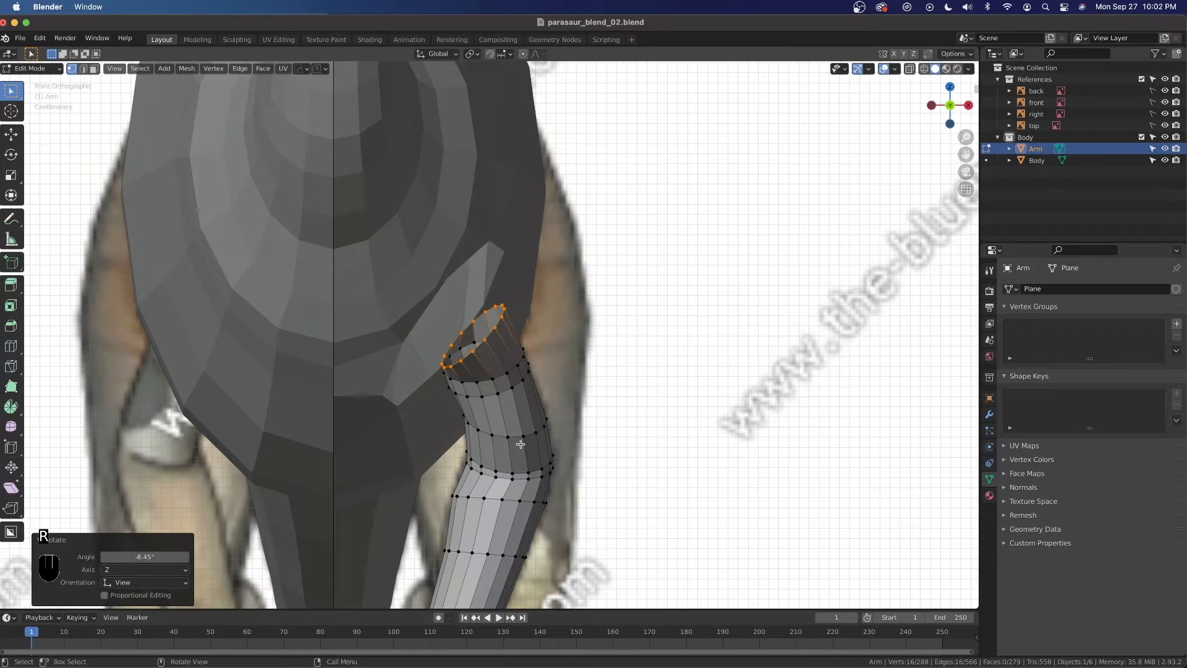
# In the top orthographic view, rotate the arm's upper end loop about 10.9° and move it about -0.009 m in X and 0.005 m in Y.
pyautogui.press('`')
pyautogui.click(524, 323)
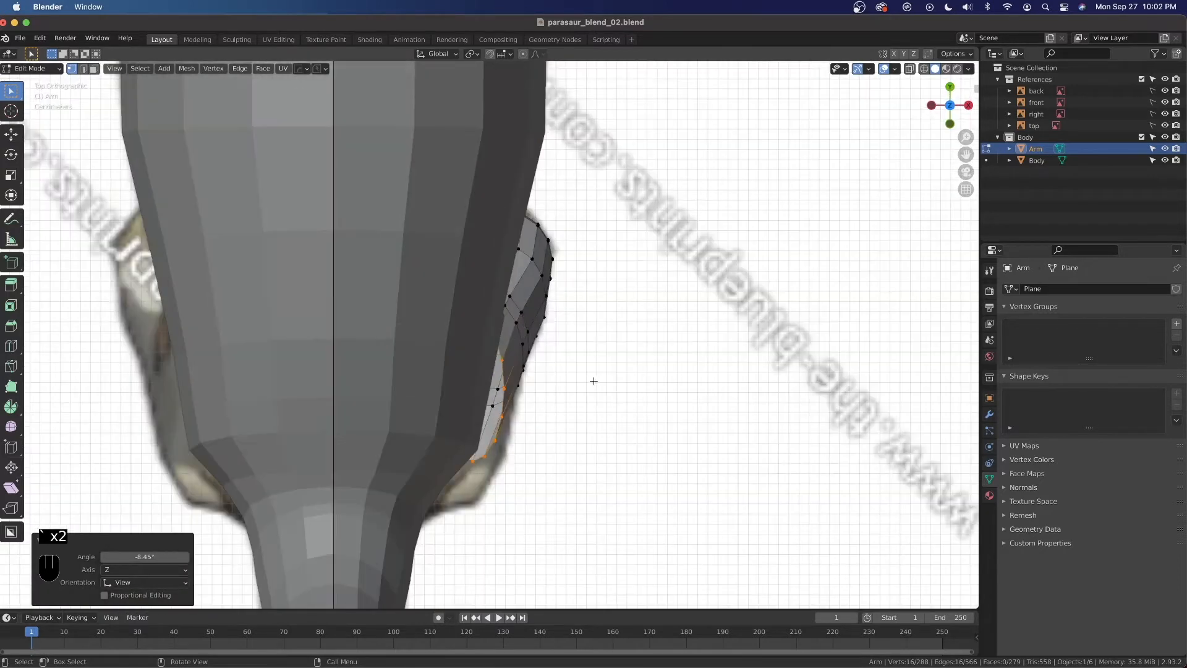
pyautogui.press('r')
pyautogui.click(590, 418)
pyautogui.press('g')
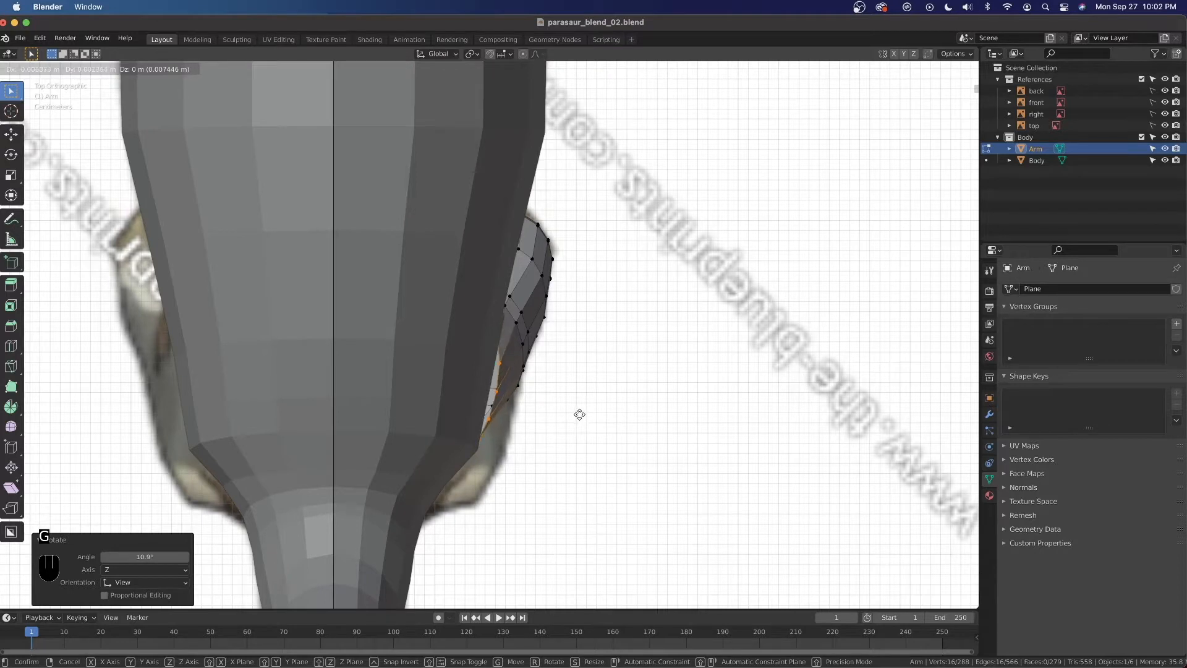
pyautogui.click(578, 413)
# Scale the arm's upper end loop up uniformly by about 1.116.
pyautogui.press('`')
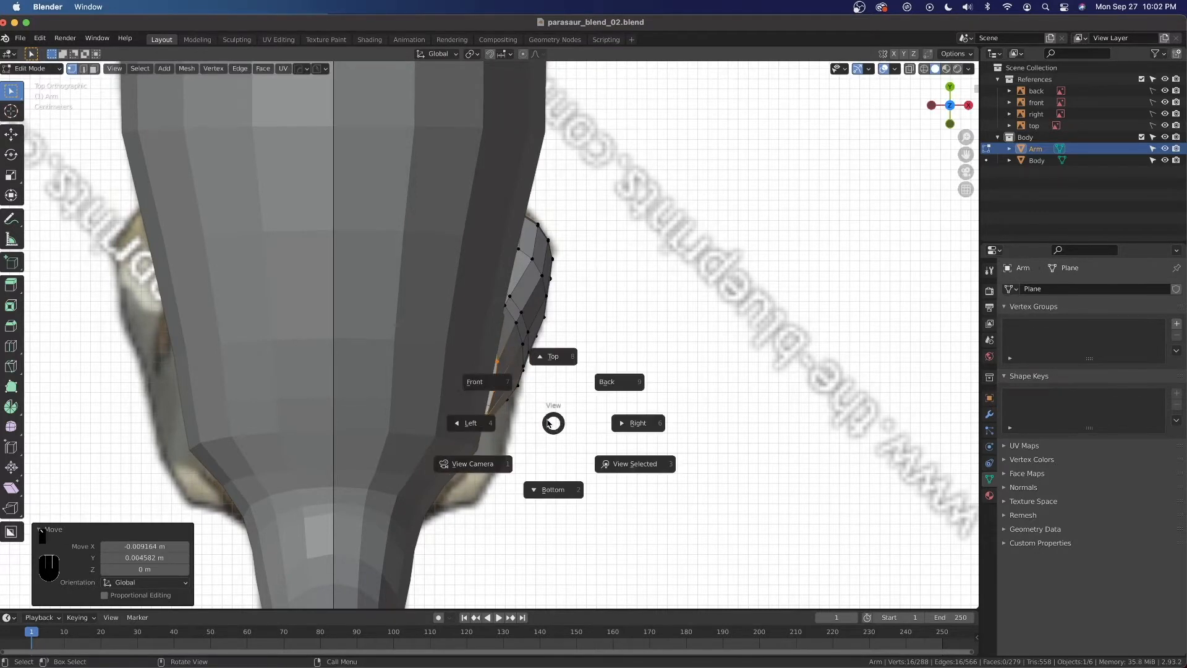
pyautogui.click(485, 379)
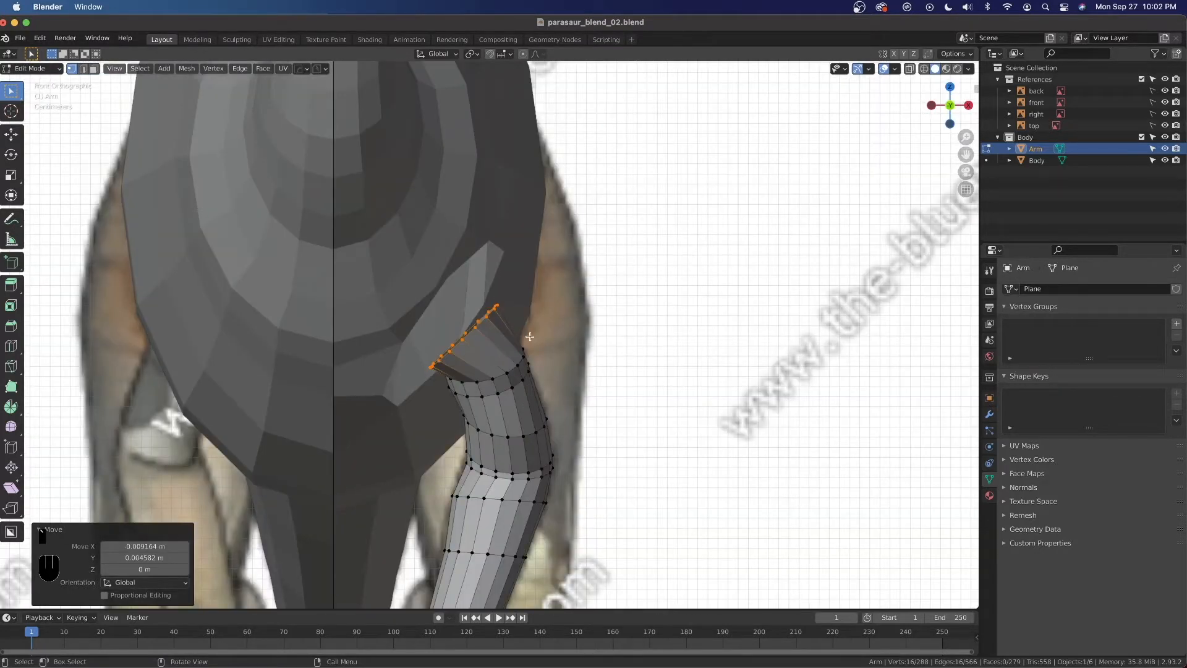
pyautogui.press('s')
pyautogui.click(569, 350)
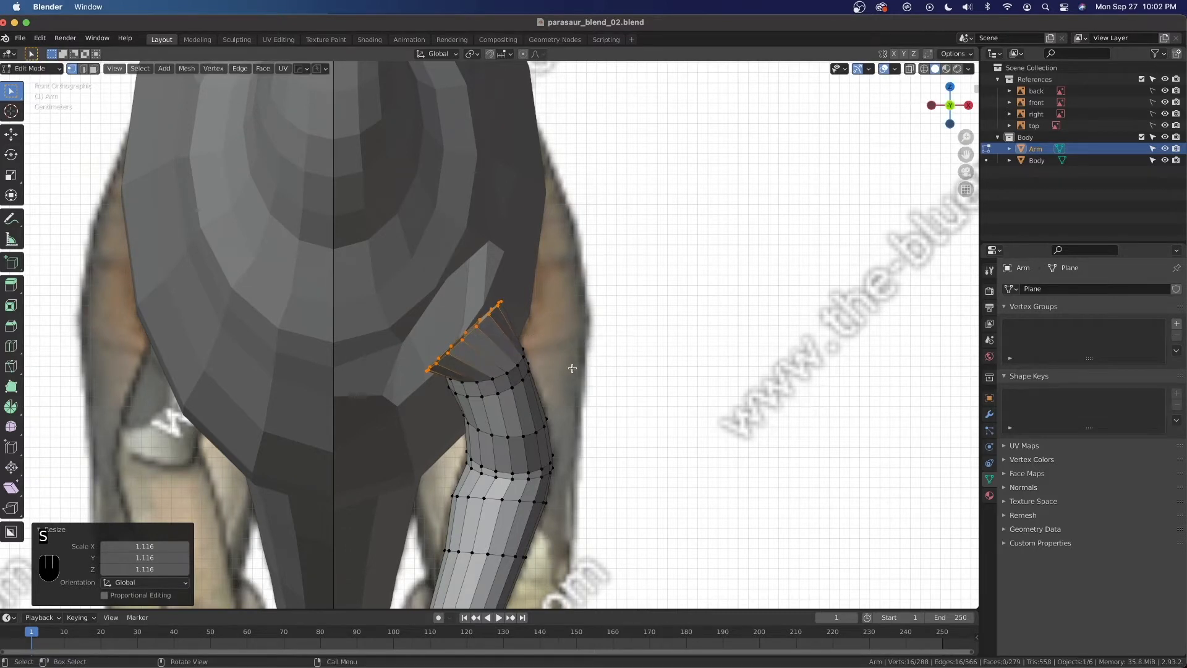
# Move the arm's upper end loop about 0.022 m along the global Y axis in the right orthographic view.
pyautogui.press('KP_3')
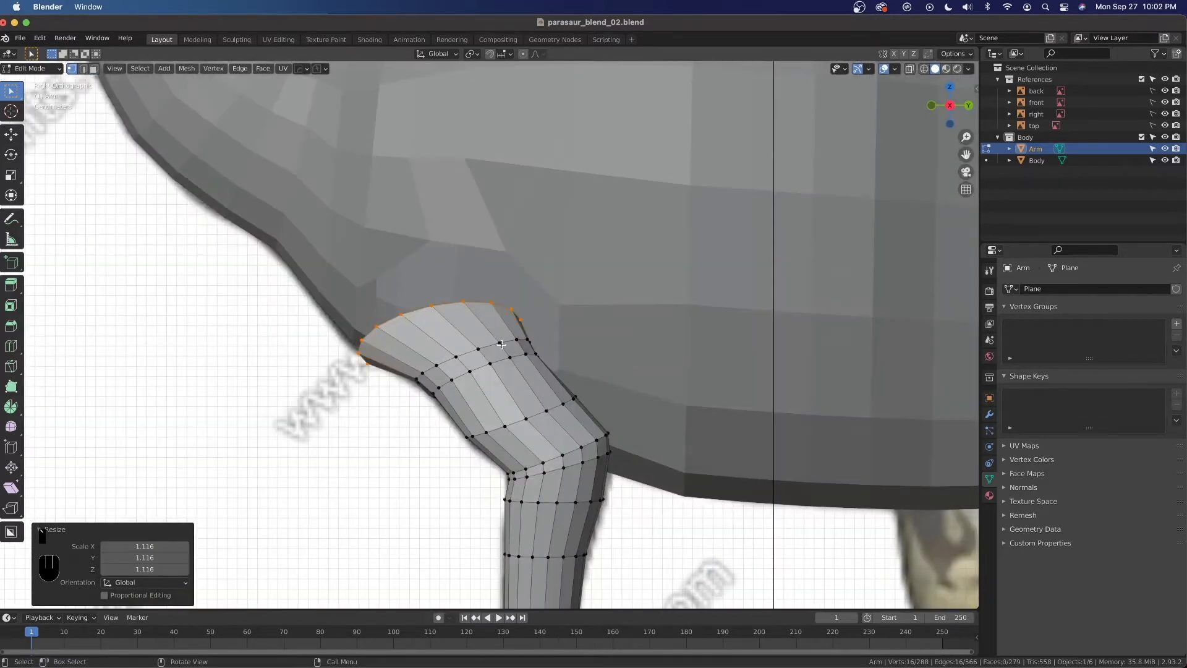
pyautogui.press('g')
pyautogui.press('y')
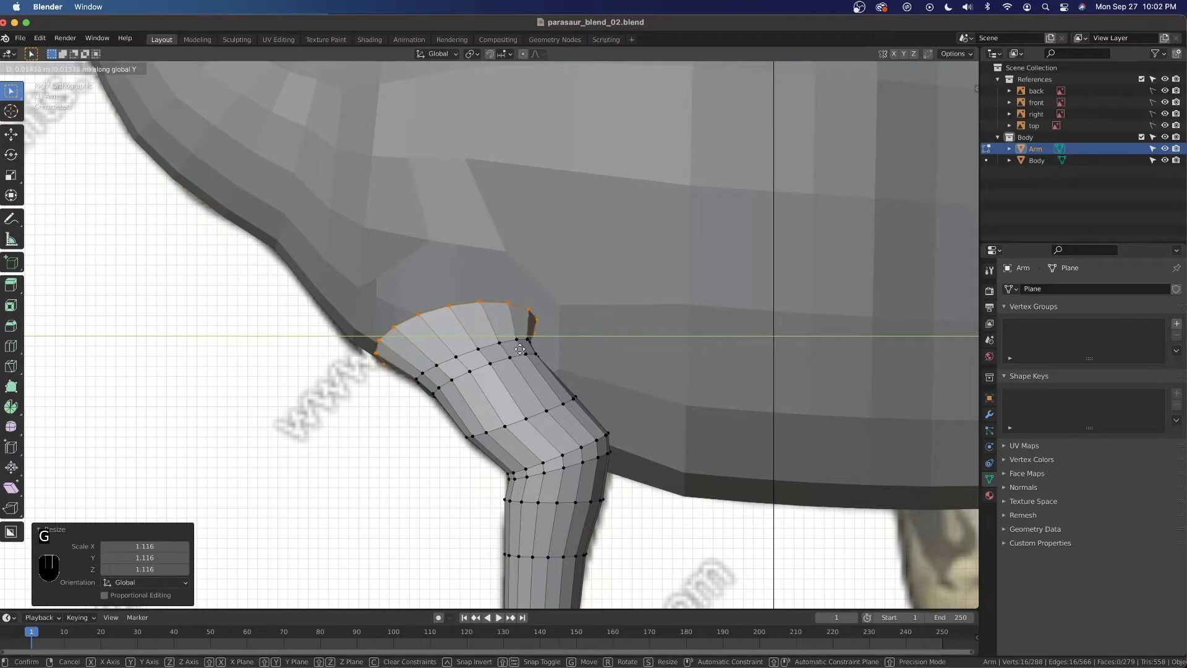
pyautogui.click(523, 350)
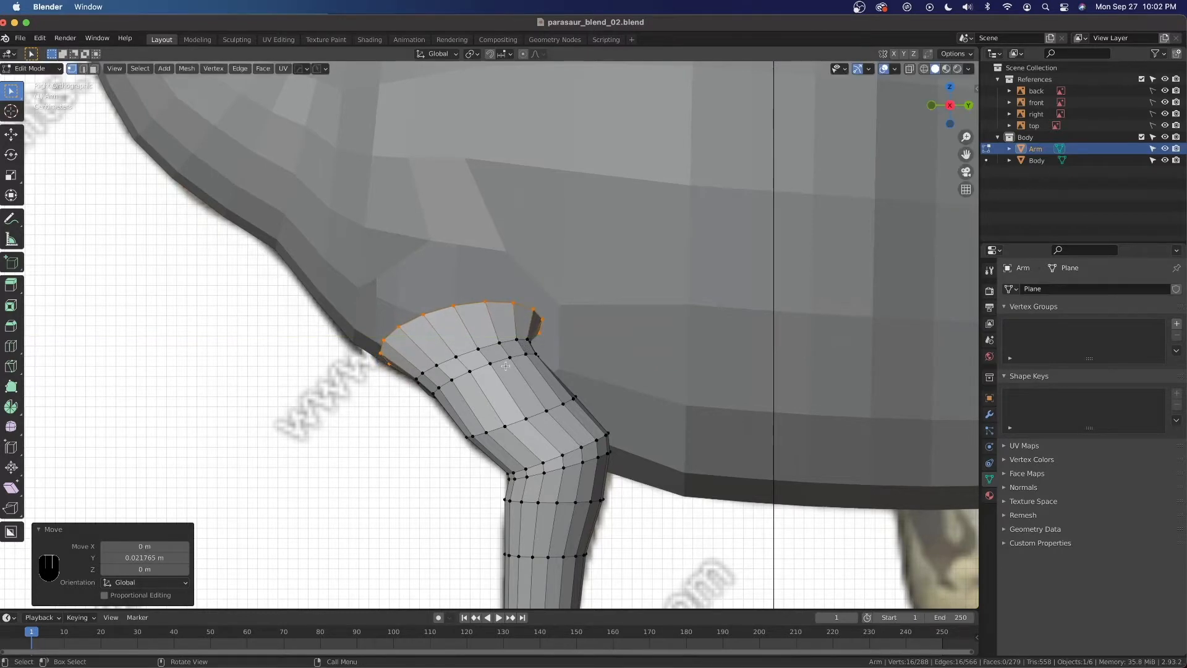
# Leave Edit Mode and join the arm object into the body object, with the body as the active object.
pyautogui.press('Tab')
pyautogui.scroll(-6, 506, 366)
pyautogui.moveTo(506, 366); pyautogui.dragTo(517, 387, button='middle')
pyautogui.press('`')
pyautogui.scroll(-2, 519, 377)
pyautogui.scroll(4, 520, 355)
pyautogui.scroll(-3, 520, 347)
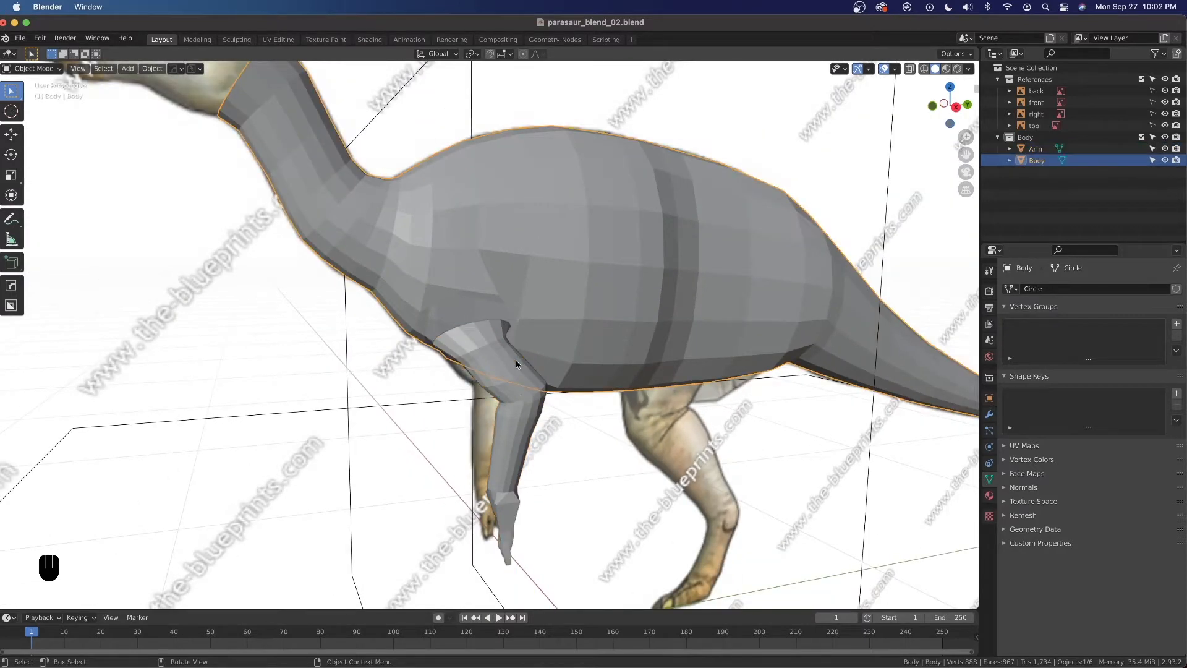
pyautogui.moveTo(522, 409); pyautogui.dragTo(501, 415, button='middle')
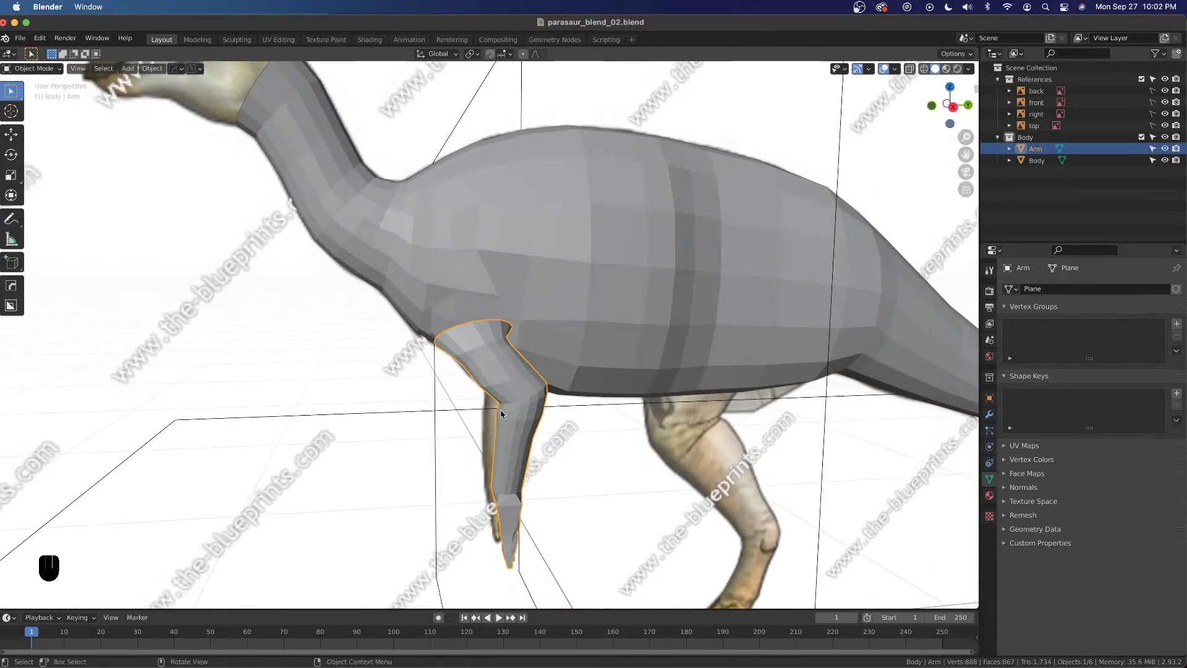
pyautogui.keyDown('shift'); pyautogui.click(547, 259); pyautogui.keyUp('shift')
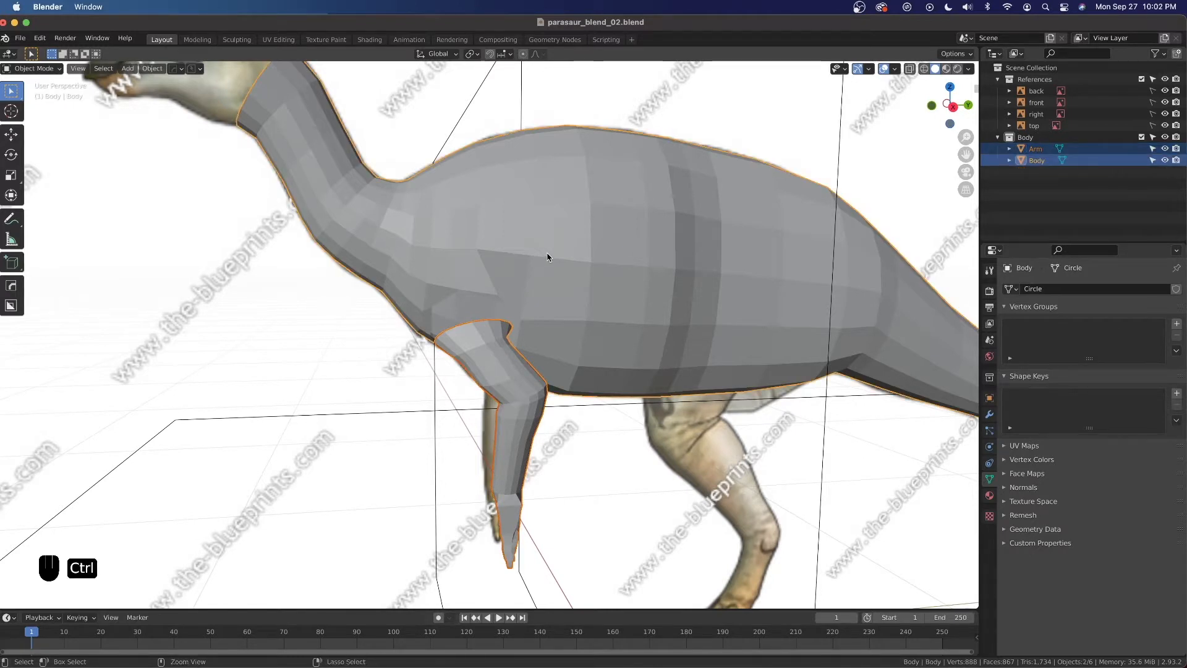
pyautogui.hotkey('ctrl', 'j')
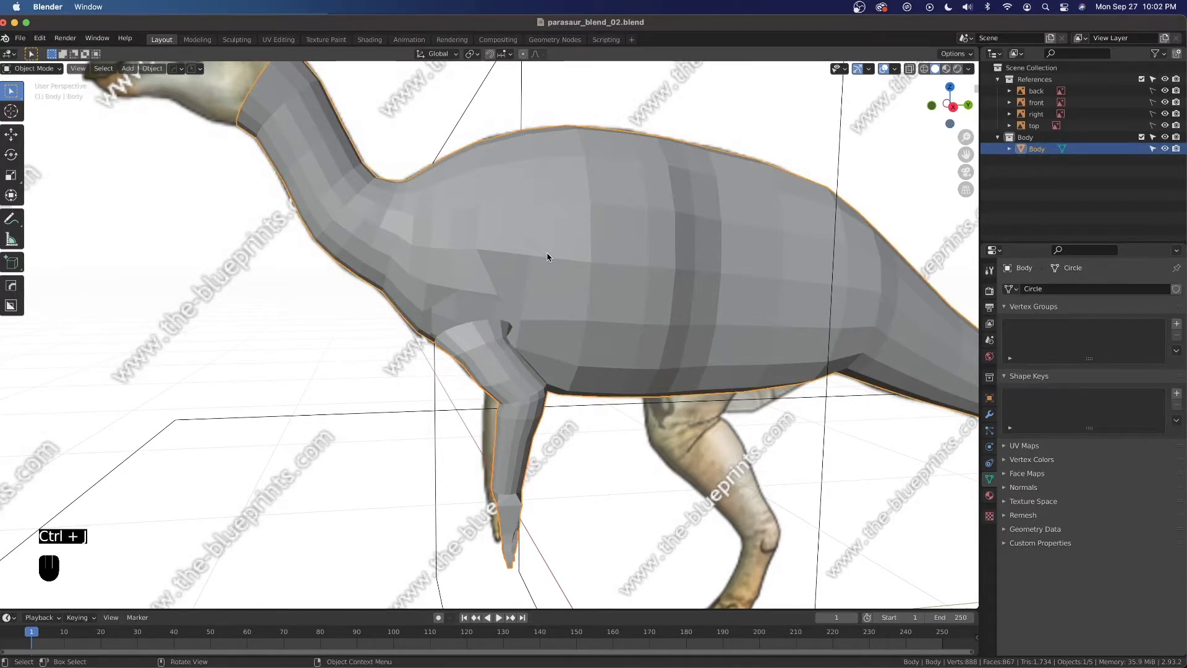
# In Edit Mode, select the shoulder opening's edge loop and the arm's upper end loop in turn to compare their vertex counts.
pyautogui.scroll(-5, 550, 278)
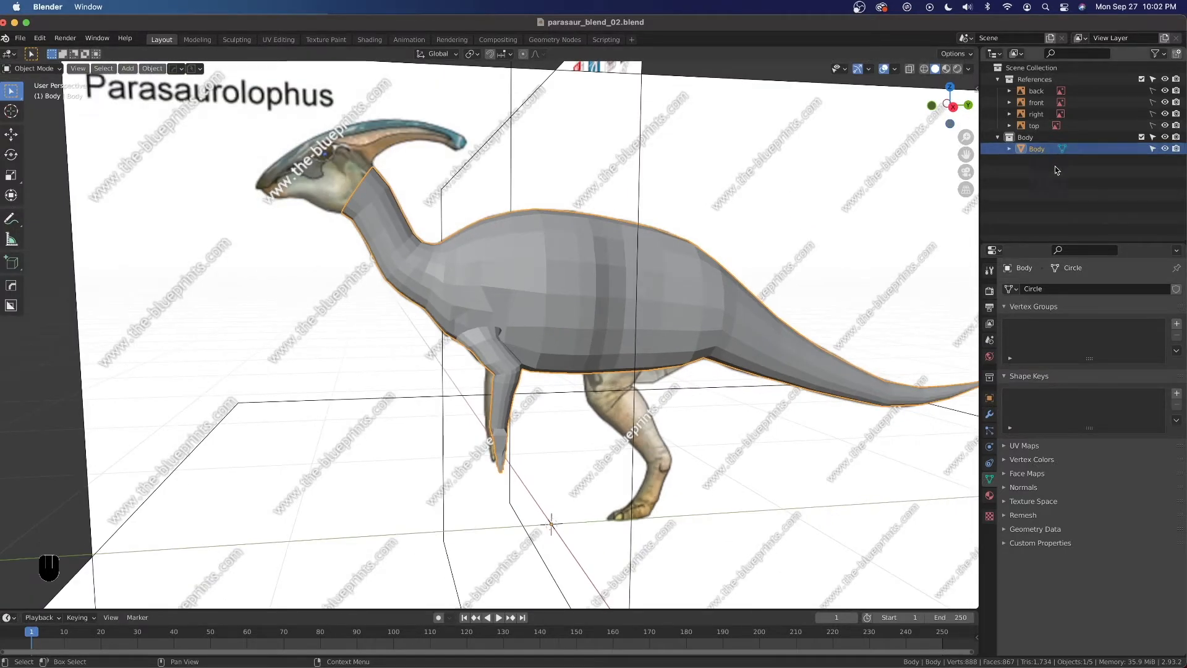
pyautogui.scroll(4, 545, 302)
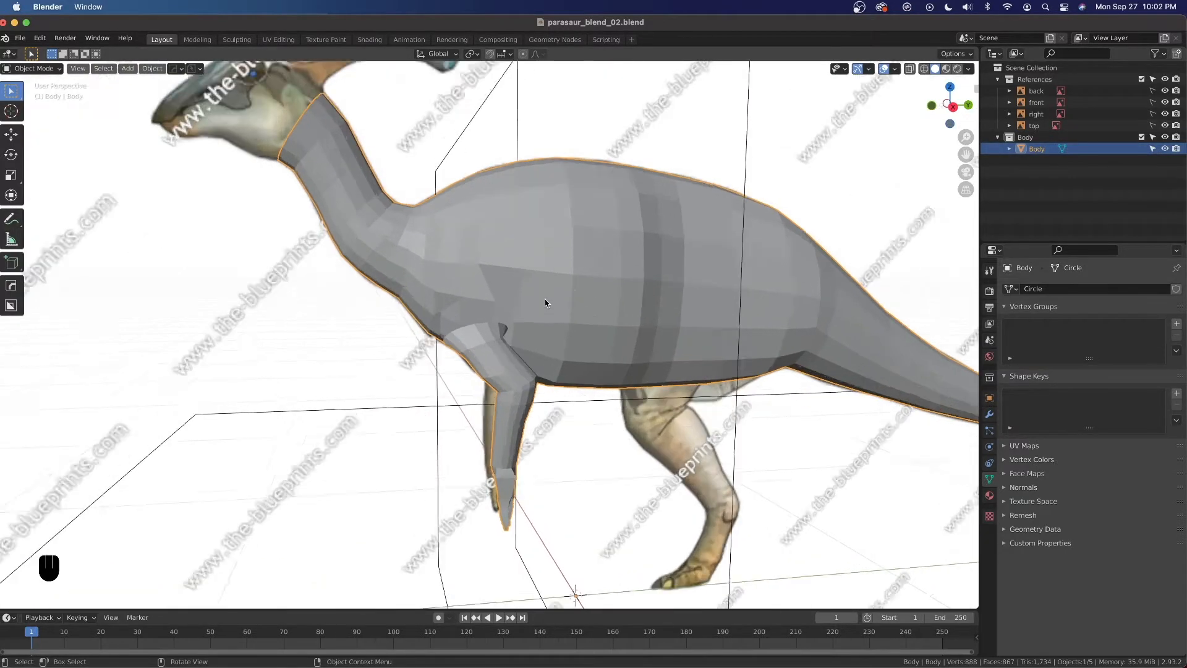
pyautogui.scroll(-1, 493, 340)
pyautogui.press('Tab')
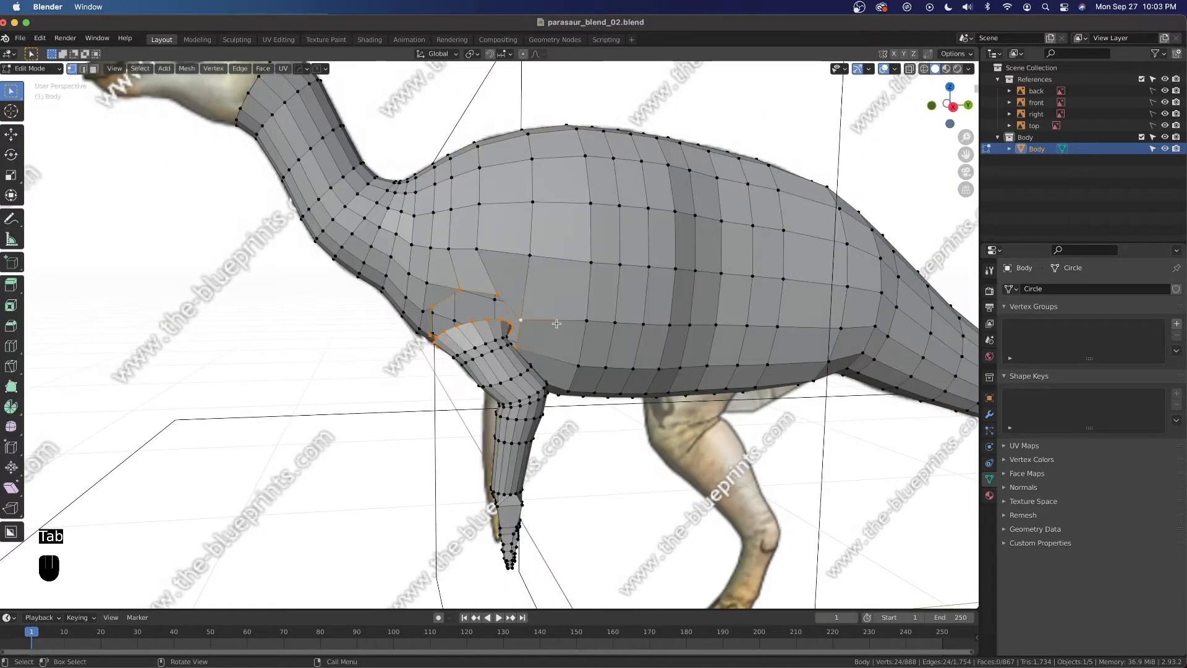
pyautogui.scroll(2, 556, 365)
pyautogui.scroll(-4, 528, 394)
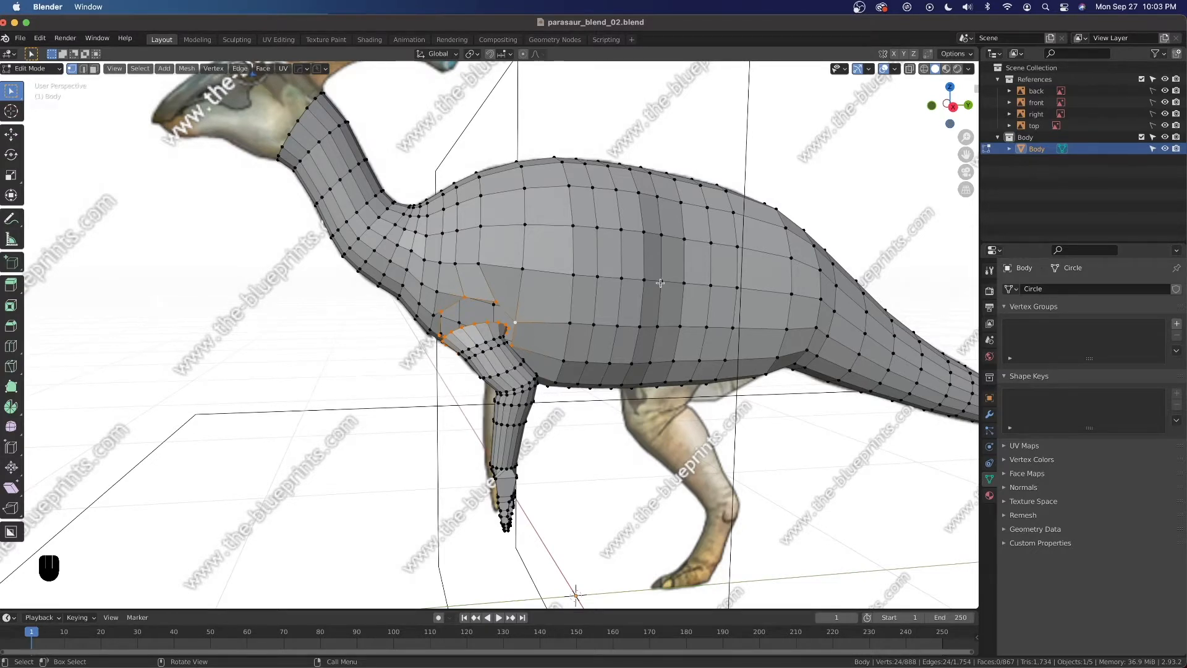
pyautogui.scroll(4, 487, 307)
pyautogui.moveTo(486, 308); pyautogui.dragTo(764, 560, button='middle')
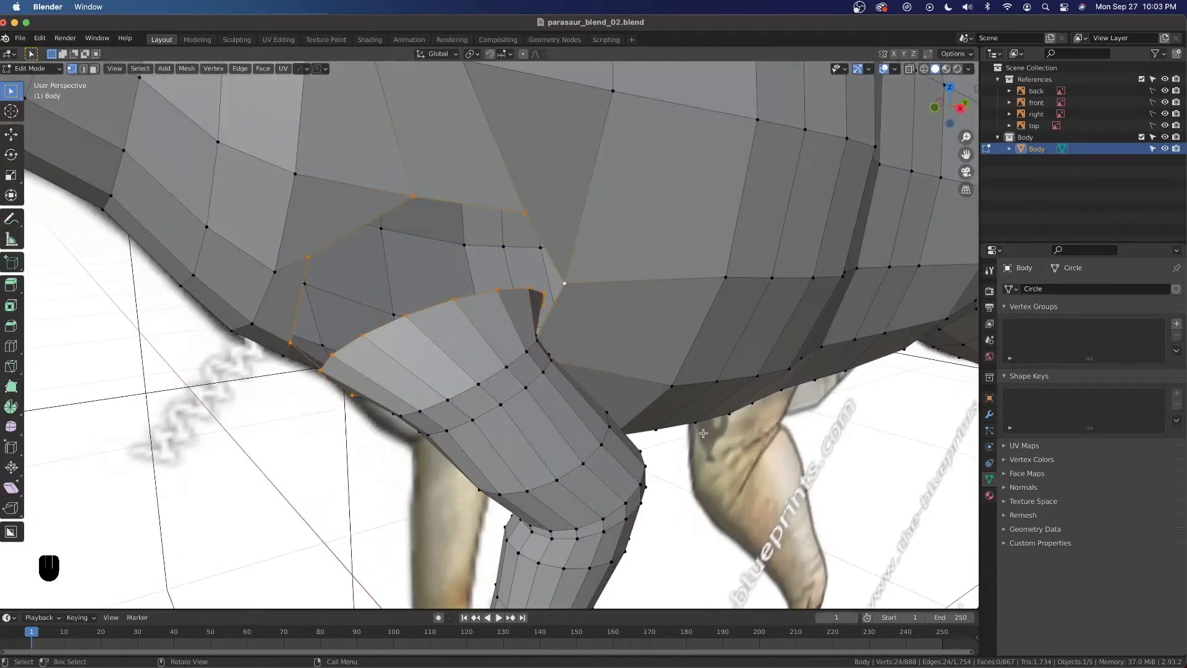
pyautogui.scroll(-2, 478, 214)
pyautogui.keyDown('alt'); pyautogui.click(481, 273); pyautogui.keyUp('alt')
pyautogui.moveTo(481, 272); pyautogui.dragTo(533, 288, button='middle')
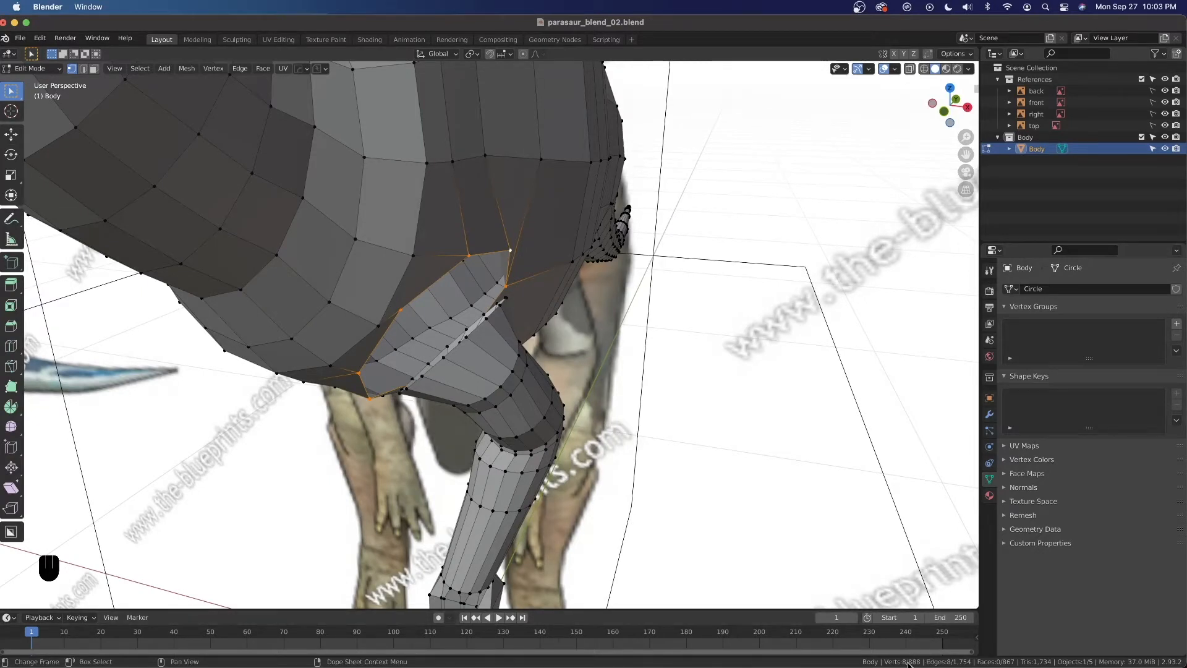
pyautogui.moveTo(468, 363); pyautogui.dragTo(451, 337, button='middle')
pyautogui.keyDown('alt'); pyautogui.click(451, 337); pyautogui.keyUp('alt')
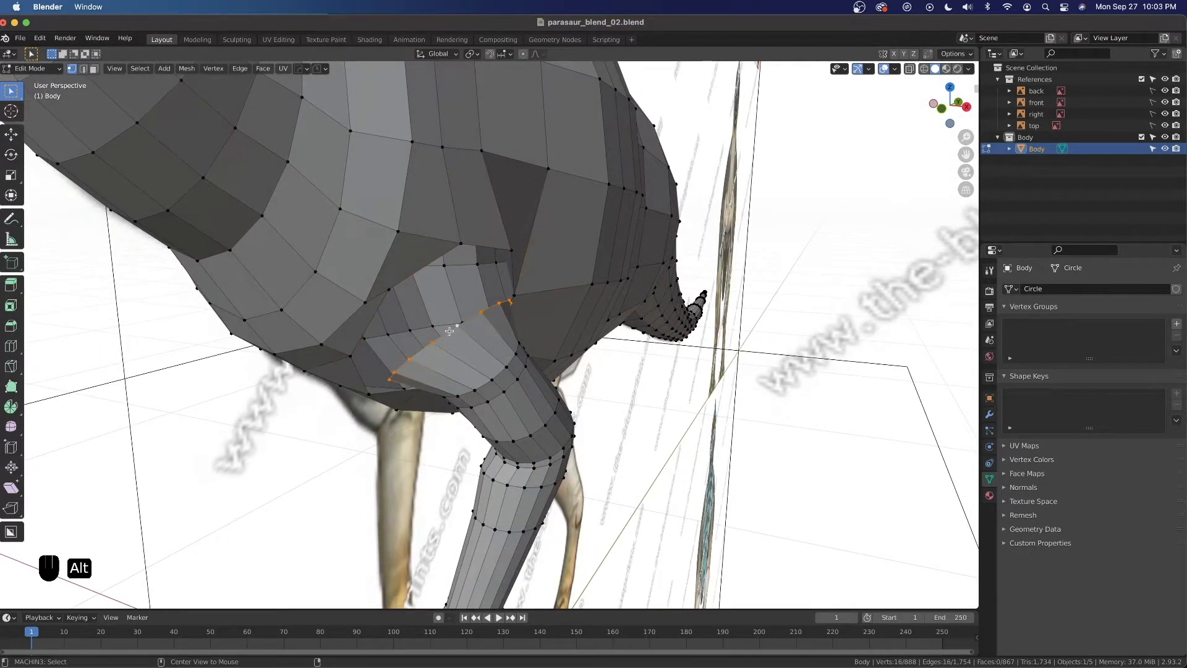
pyautogui.scroll(2, 468, 367)
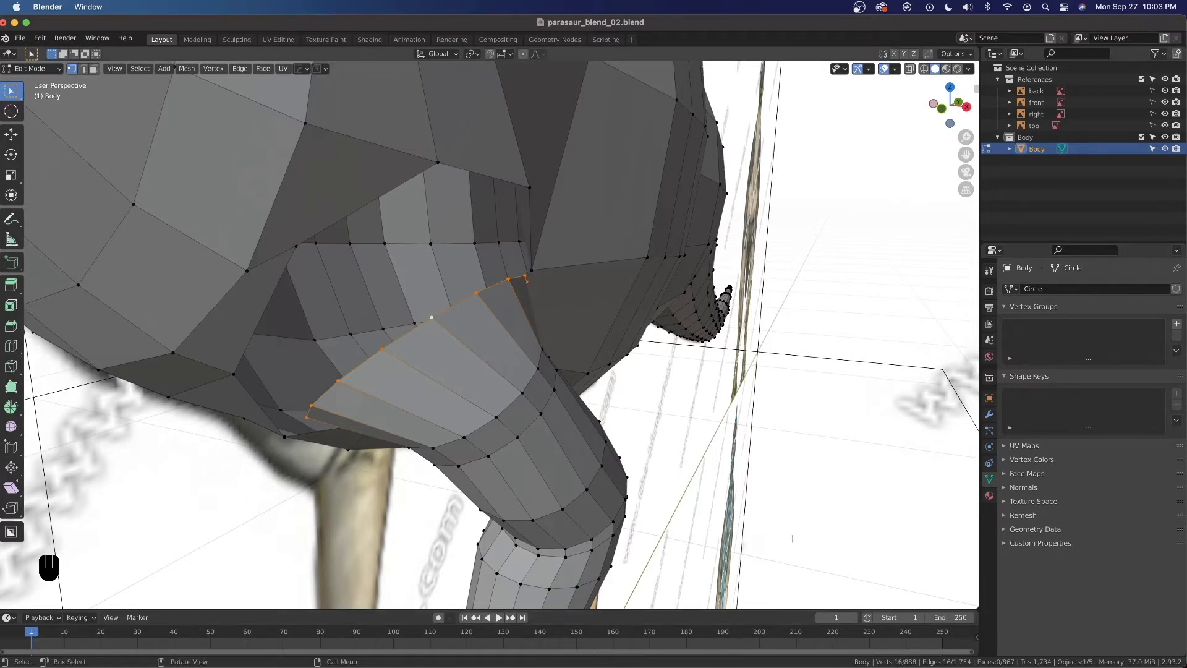
# Try to bridge the arm's upper end loop and the shoulder opening's loop with LoopTools Bridge, and undo it.
pyautogui.moveTo(476, 181); pyautogui.dragTo(469, 209, button='middle')
pyautogui.moveTo(623, 328); pyautogui.dragTo(541, 182, button='middle')
pyautogui.keyDown('alt'); pyautogui.keyDown('shift'); pyautogui.click(495, 179); pyautogui.keyUp('shift'); pyautogui.keyUp('alt')
pyautogui.rightClick(495, 178)
pyautogui.moveTo(495, 178)
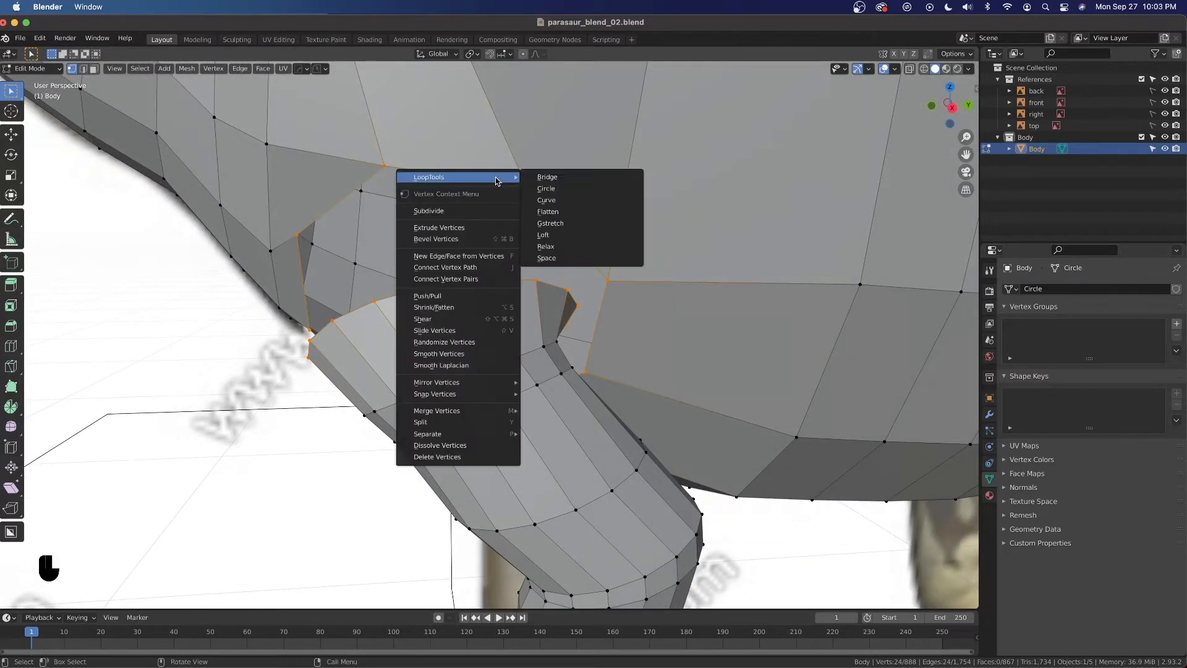
pyautogui.click(574, 178)
pyautogui.moveTo(574, 179); pyautogui.dragTo(450, 378, button='middle')
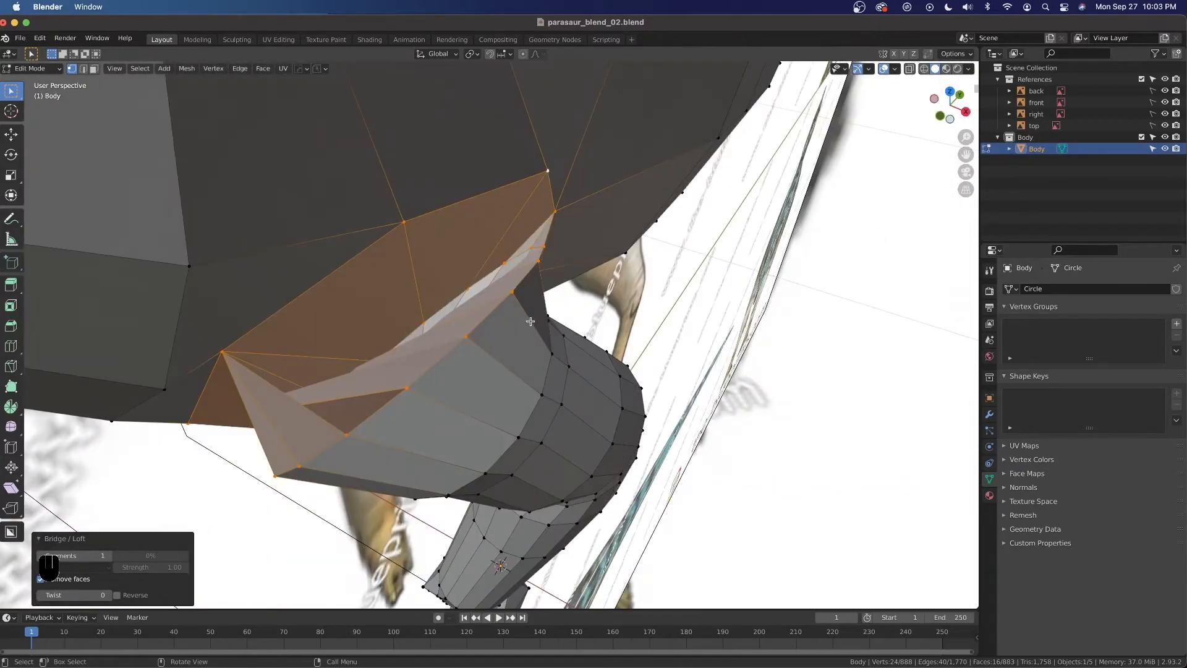
pyautogui.press('super+z')
# Switch to edge selection and select the upper and rear edges of the shoulder opening.
pyautogui.scroll(-4, 456, 289)
pyautogui.moveTo(457, 289); pyautogui.dragTo(429, 281, button='middle')
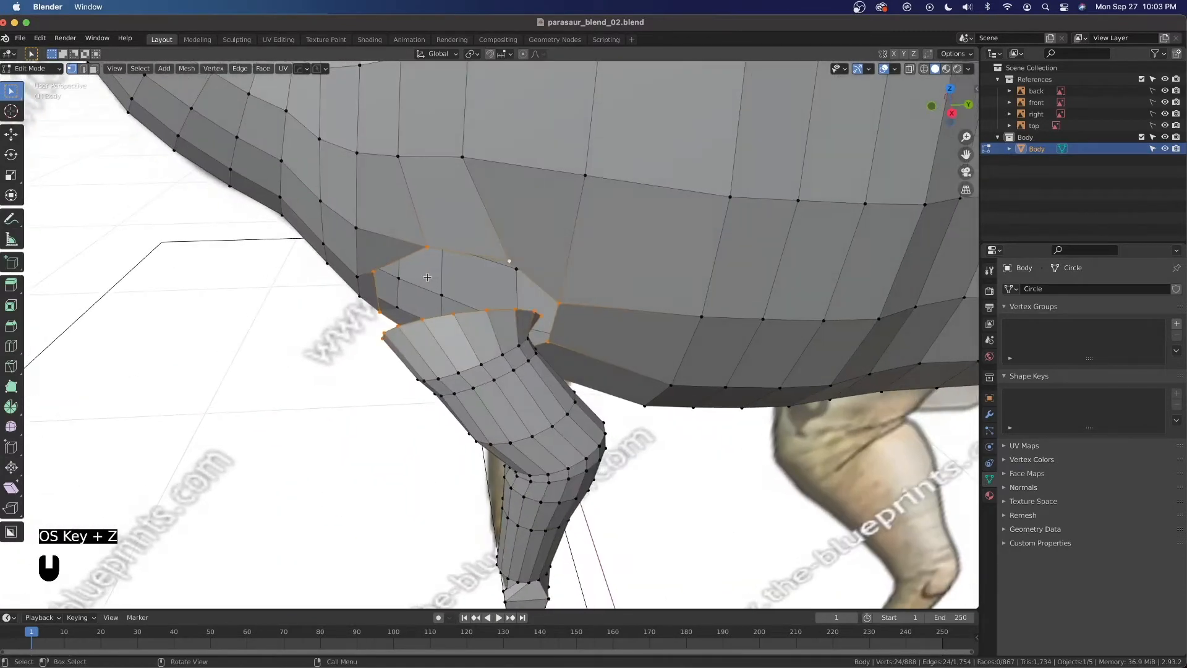
pyautogui.scroll(4, 429, 281)
pyautogui.click(83, 69)
pyautogui.moveTo(463, 257); pyautogui.dragTo(584, 342, button='middle')
pyautogui.click(456, 148)
pyautogui.keyDown('shift'); pyautogui.click(577, 341); pyautogui.keyUp('shift')
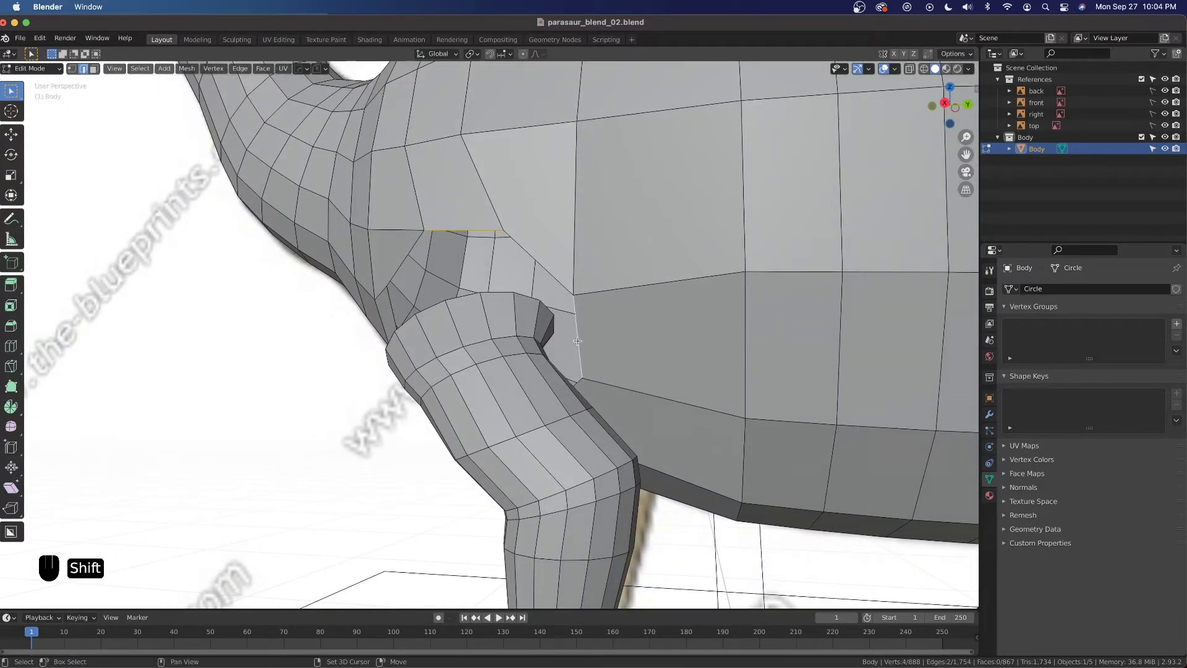
# Select the entire linked arm geometry and hide it to expose the shoulder opening.
pyautogui.click(509, 418)
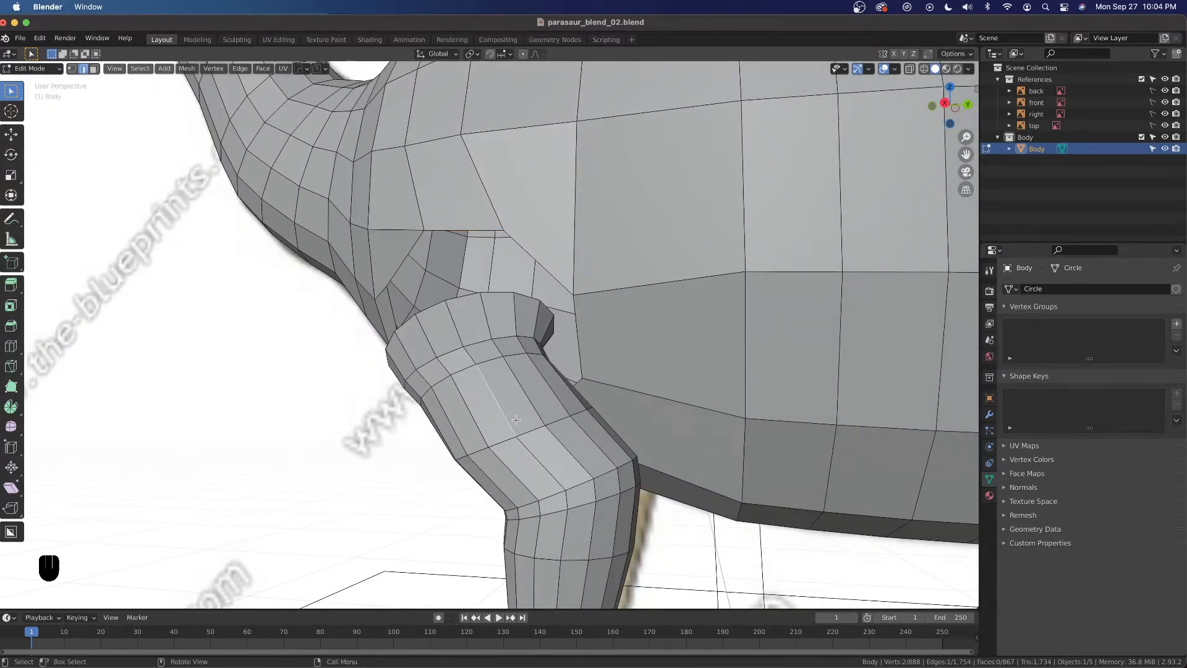
pyautogui.press('l')
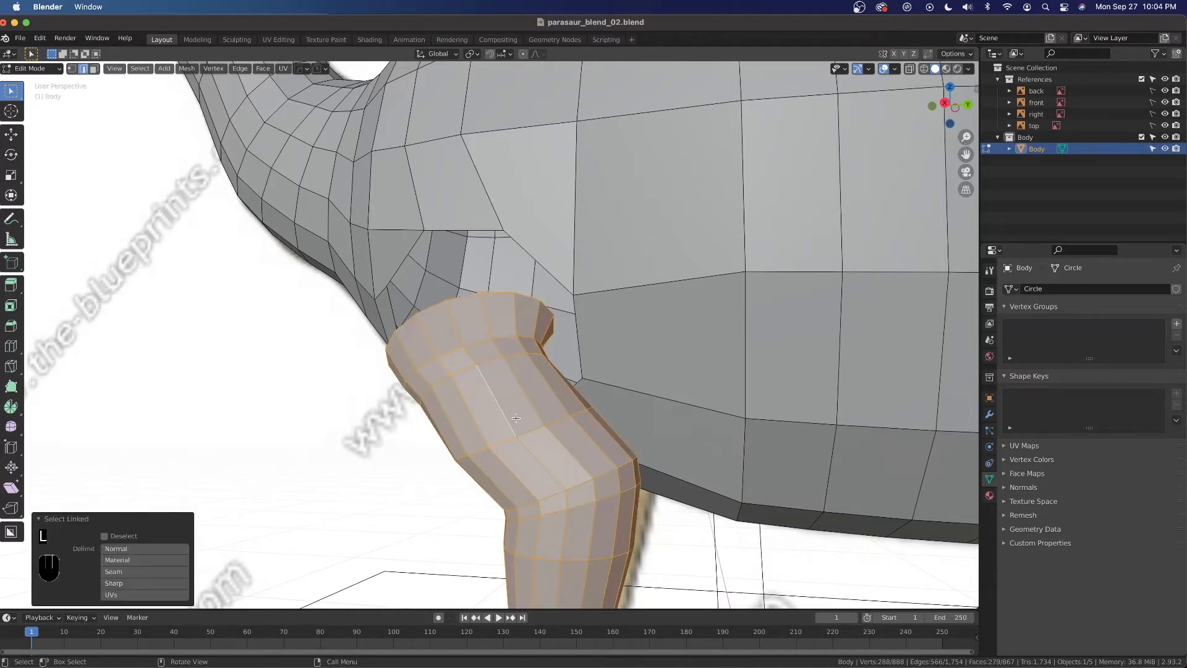
pyautogui.click(510, 418)
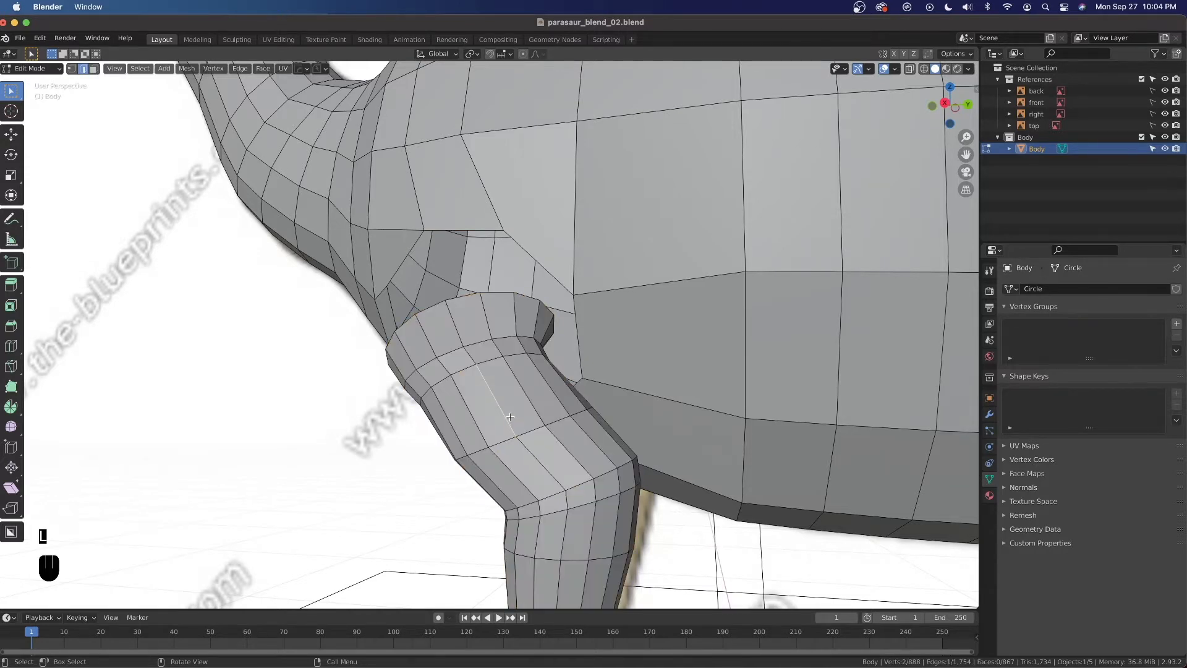
pyautogui.press('l')
pyautogui.press('h')
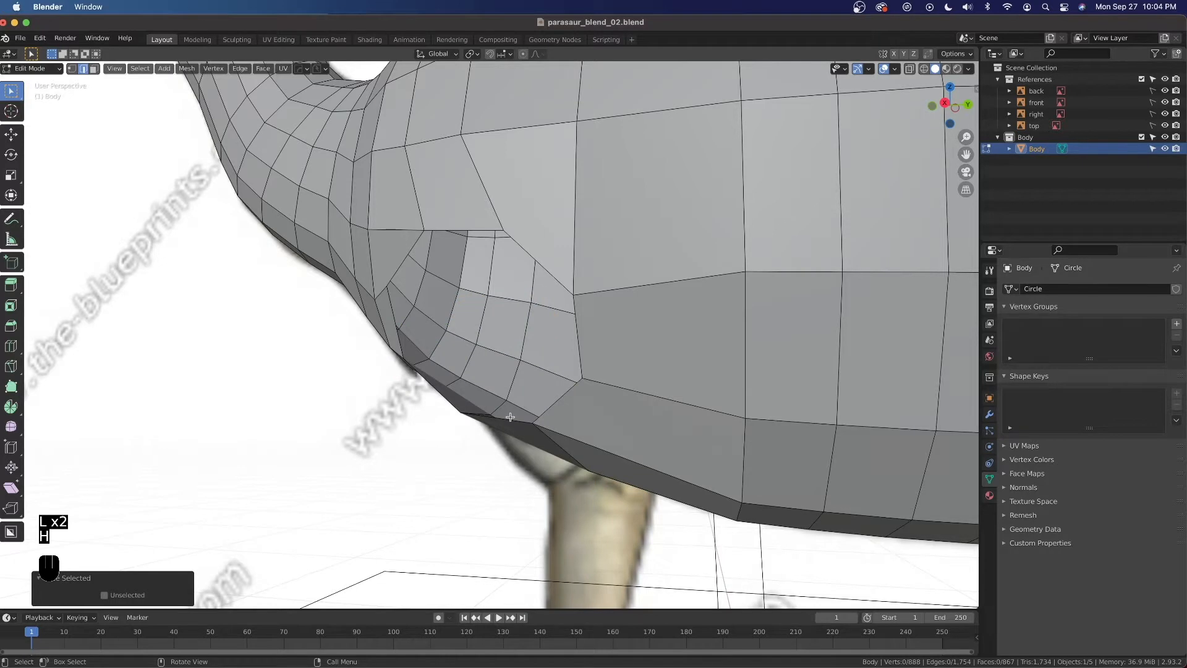
# Select four alternate edges around the shoulder opening: the upper, rear, lower and front ones.
pyautogui.press('`')
pyautogui.click(452, 400)
pyautogui.scroll(4, 454, 255)
pyautogui.click(442, 230)
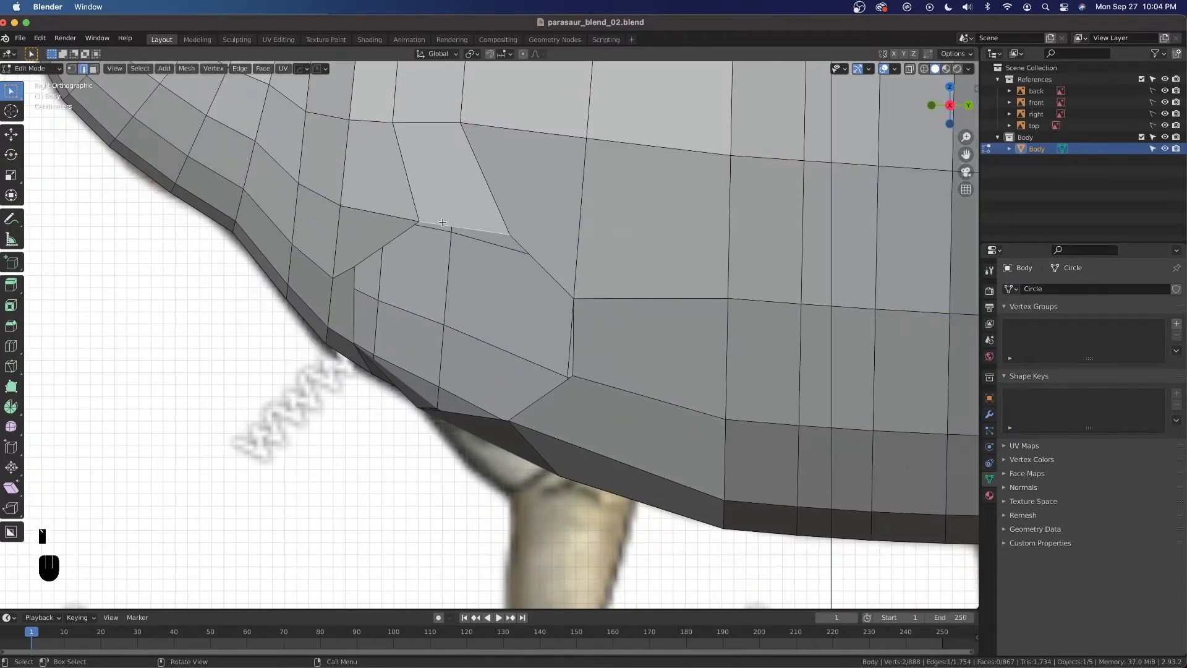
pyautogui.moveTo(636, 350); pyautogui.dragTo(598, 379, button='middle')
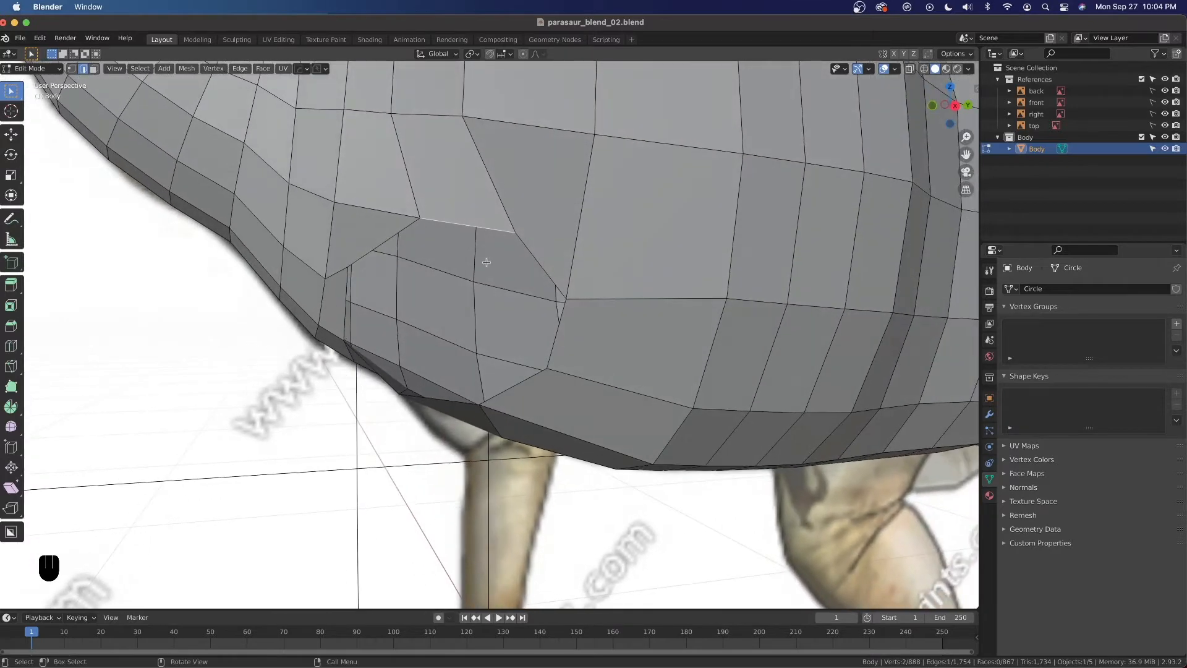
pyautogui.keyDown('shift'); pyautogui.click(556, 337); pyautogui.keyUp('shift')
pyautogui.moveTo(470, 383); pyautogui.dragTo(410, 416, button='middle')
pyautogui.keyDown('shift'); pyautogui.click(395, 435); pyautogui.keyUp('shift')
pyautogui.keyDown('shift'); pyautogui.click(327, 312); pyautogui.keyUp('shift')
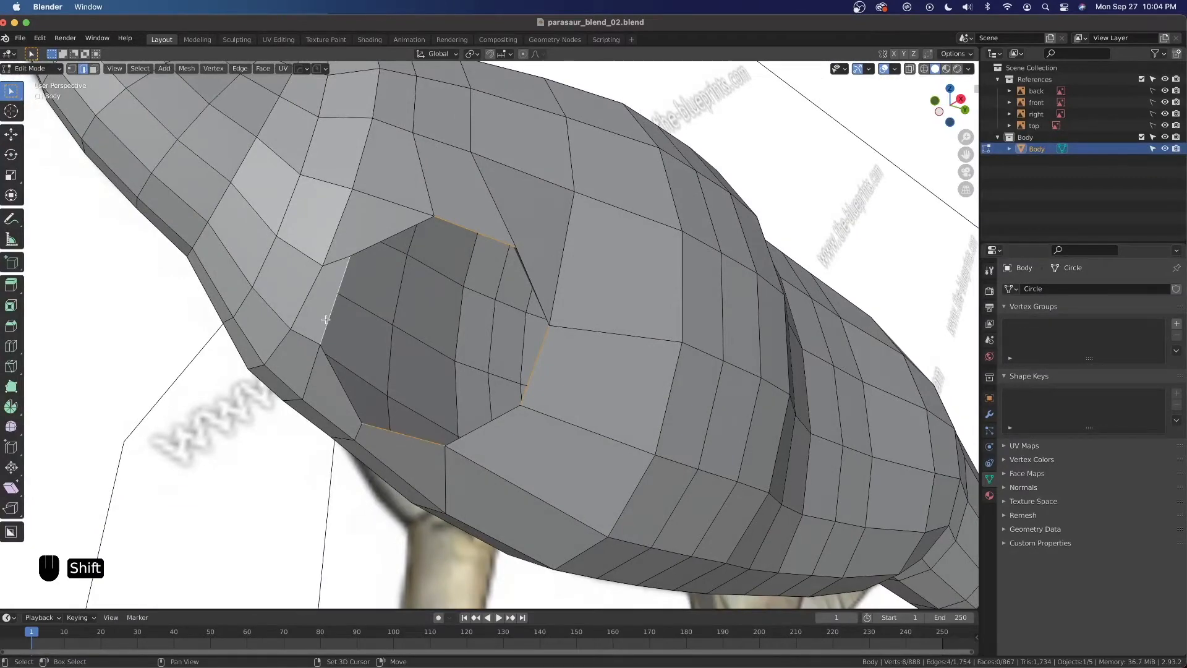
# In the right side view, extrude the four selected opening edges in place without offsetting them.
pyautogui.scroll(-3, 498, 354)
pyautogui.click(597, 373)
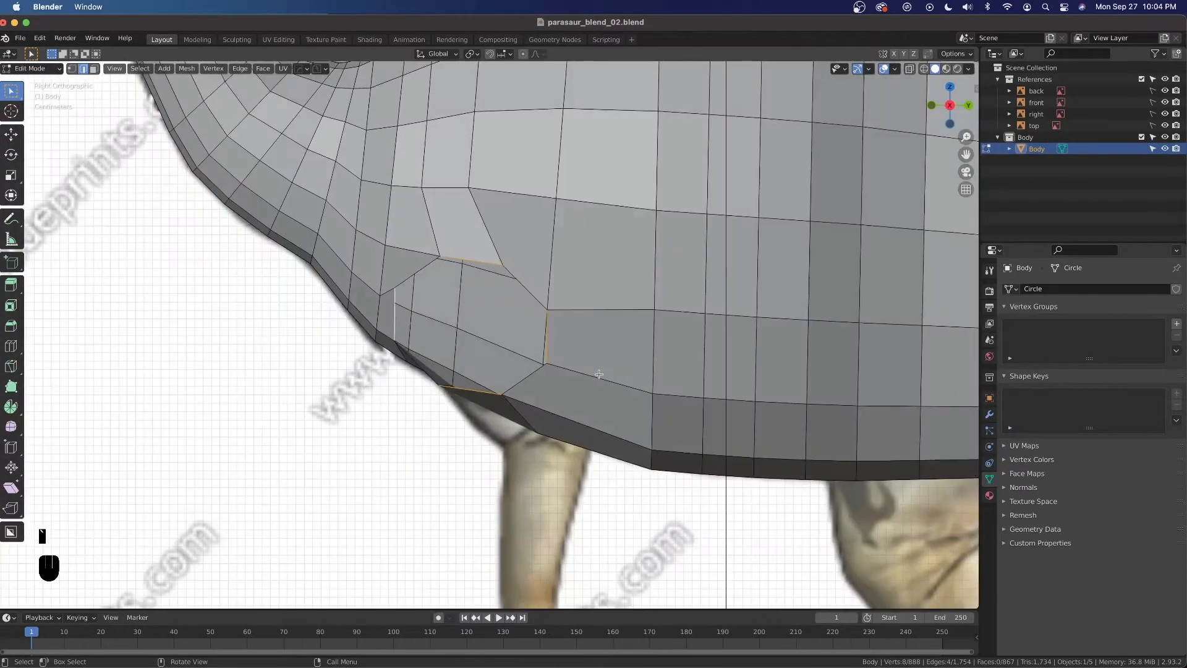
pyautogui.press('e')
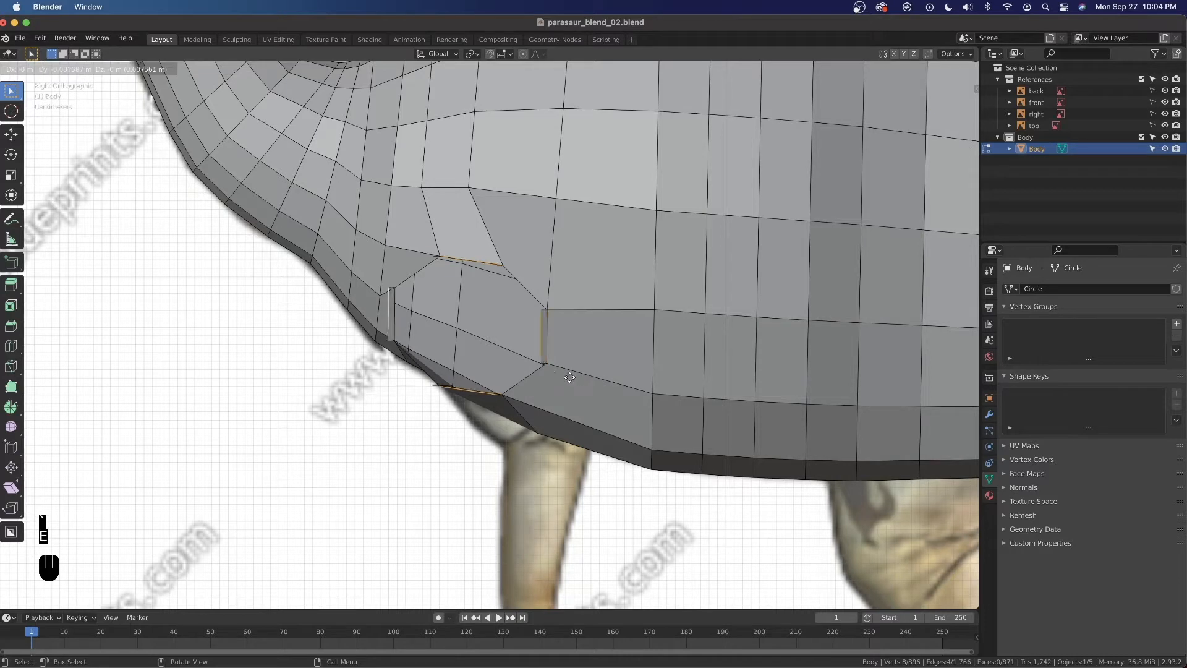
pyautogui.rightClick(566, 376)
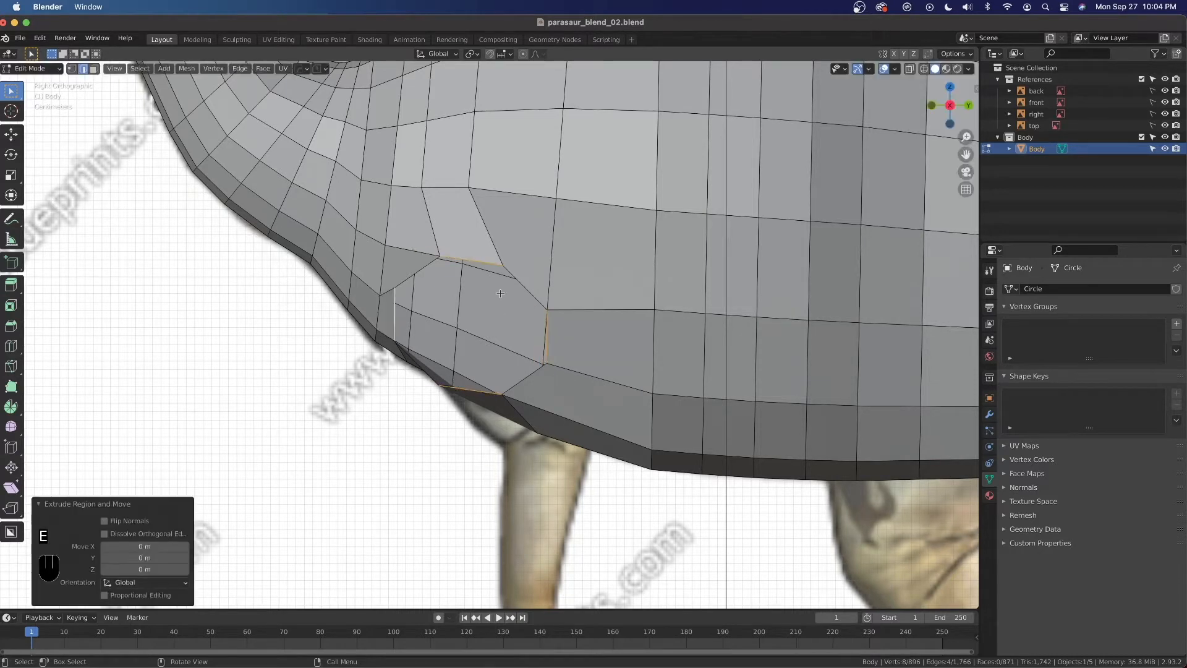
pyautogui.click(472, 54)
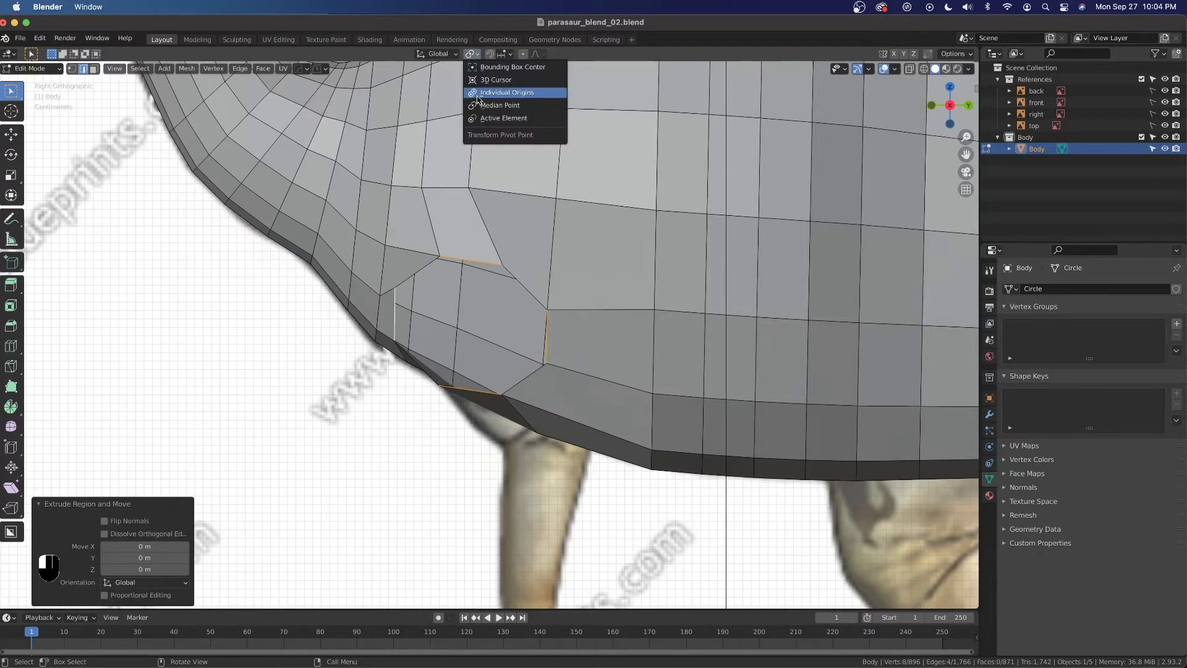
pyautogui.click(486, 92)
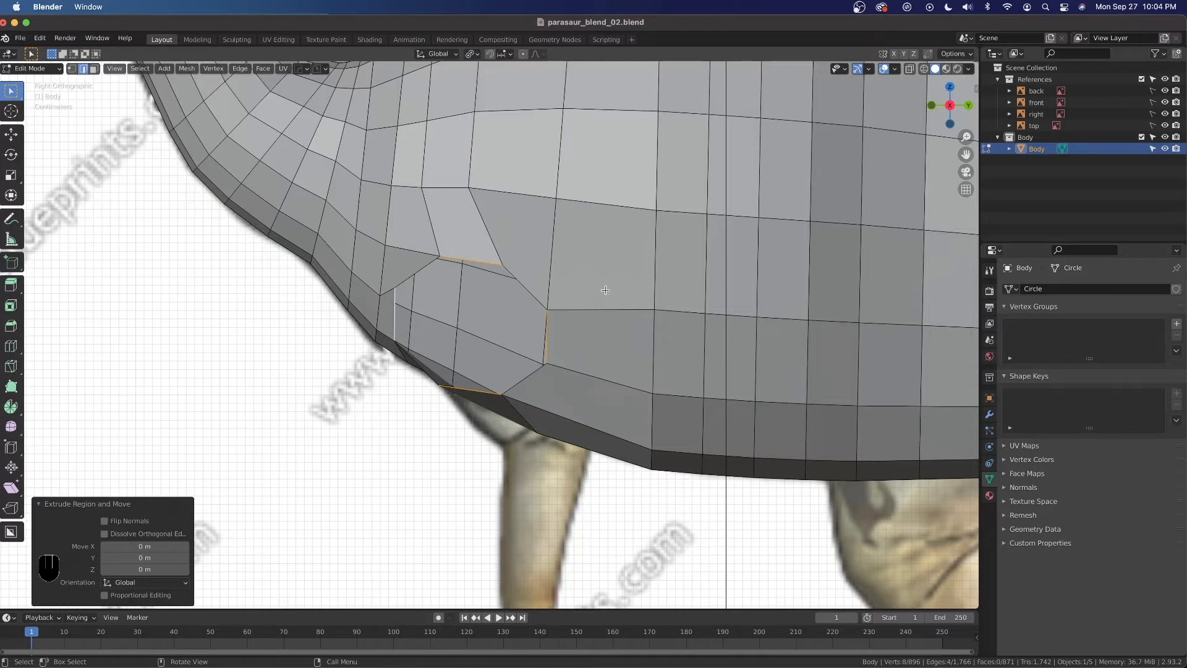
pyautogui.press('s')
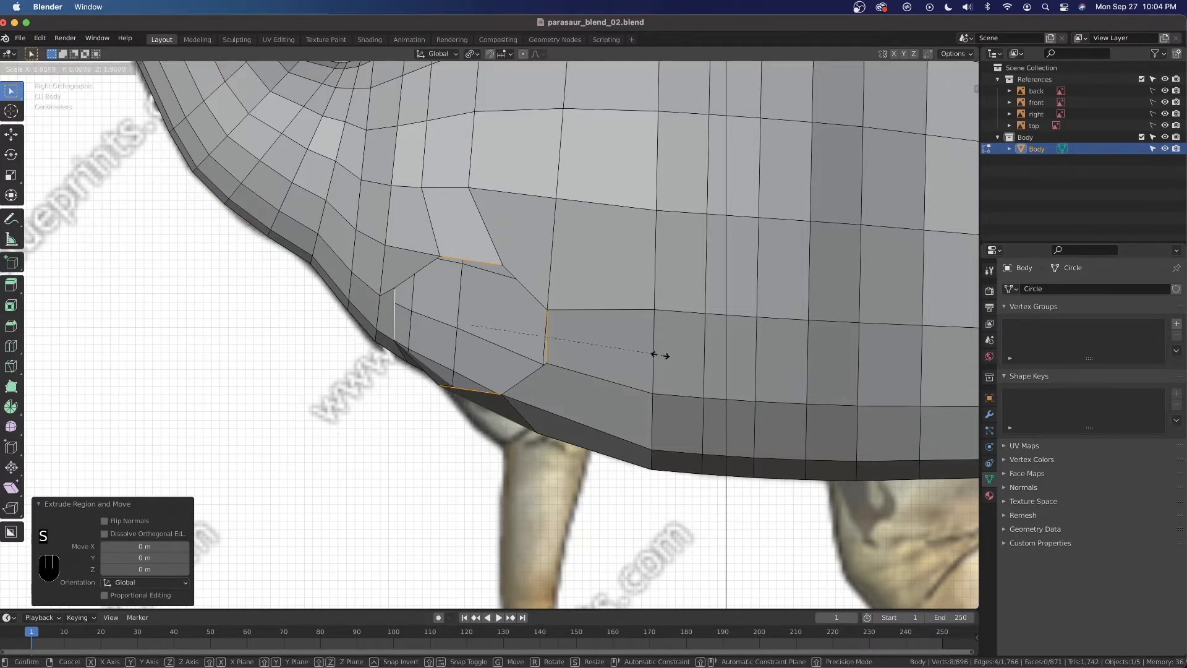
pyautogui.click(621, 345)
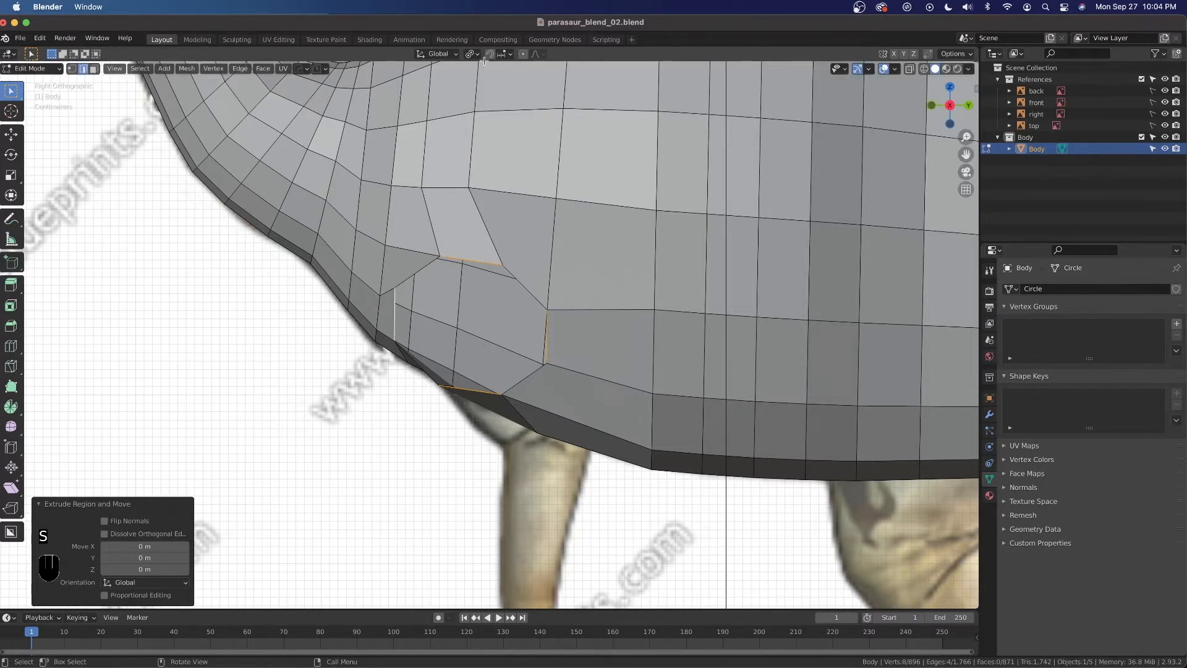
# Scale the extruded edges inward about the Median Point to about 0.828, forming narrow faces inside the shoulder opening.
pyautogui.click(471, 53)
pyautogui.click(494, 105)
pyautogui.press('s')
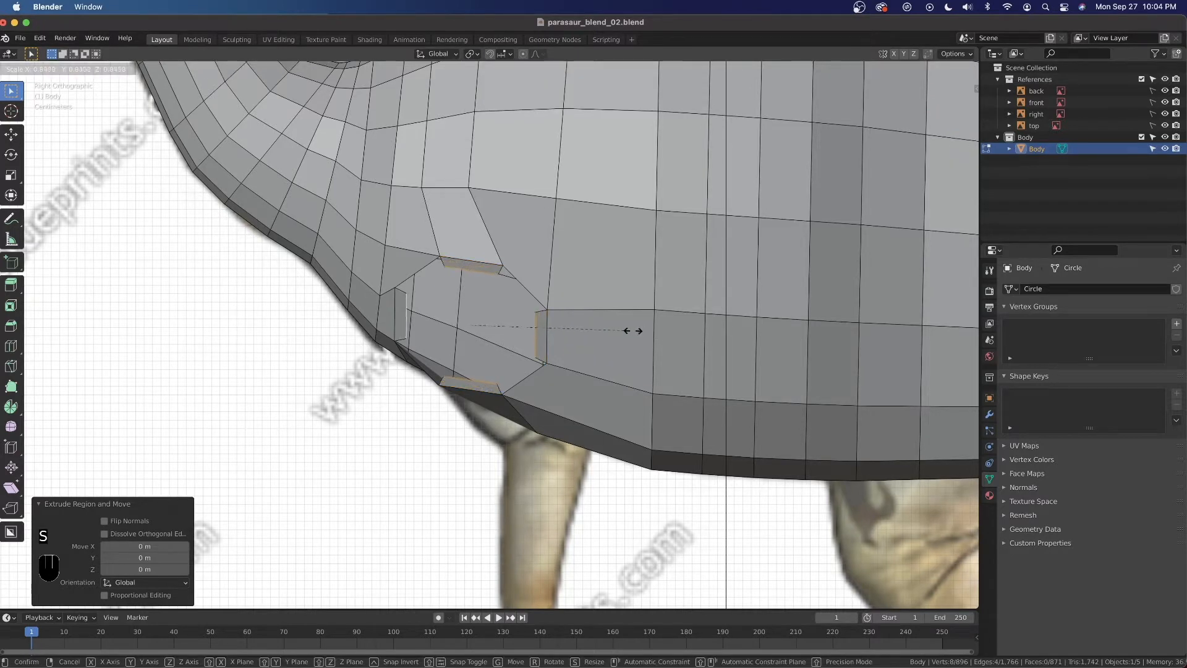
pyautogui.click(627, 330)
# Shorten each extruded edge about its Individual Origins by scaling to about 0.708.
pyautogui.click(471, 54)
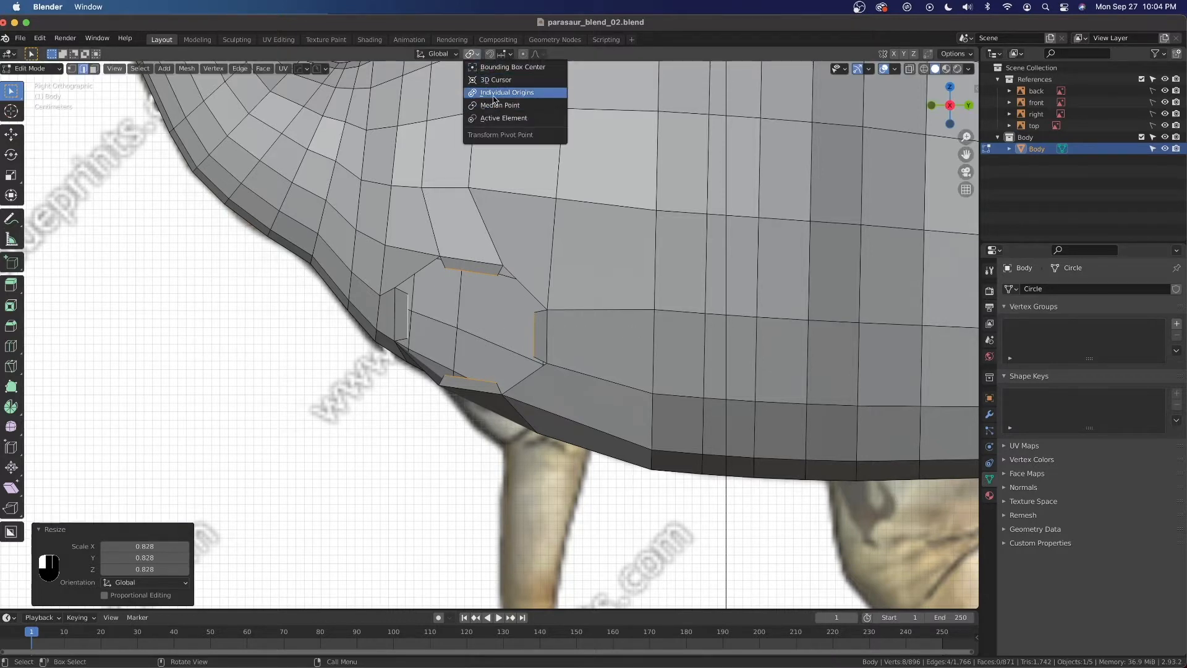
pyautogui.click(499, 106)
pyautogui.press('s')
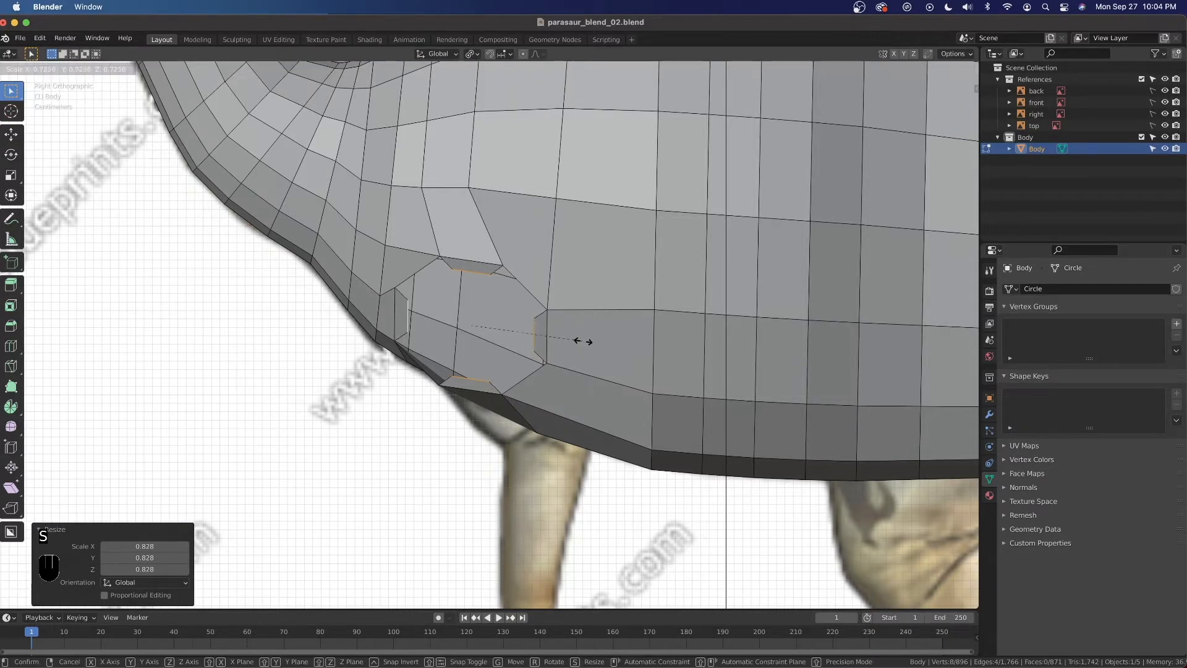
pyautogui.click(580, 340)
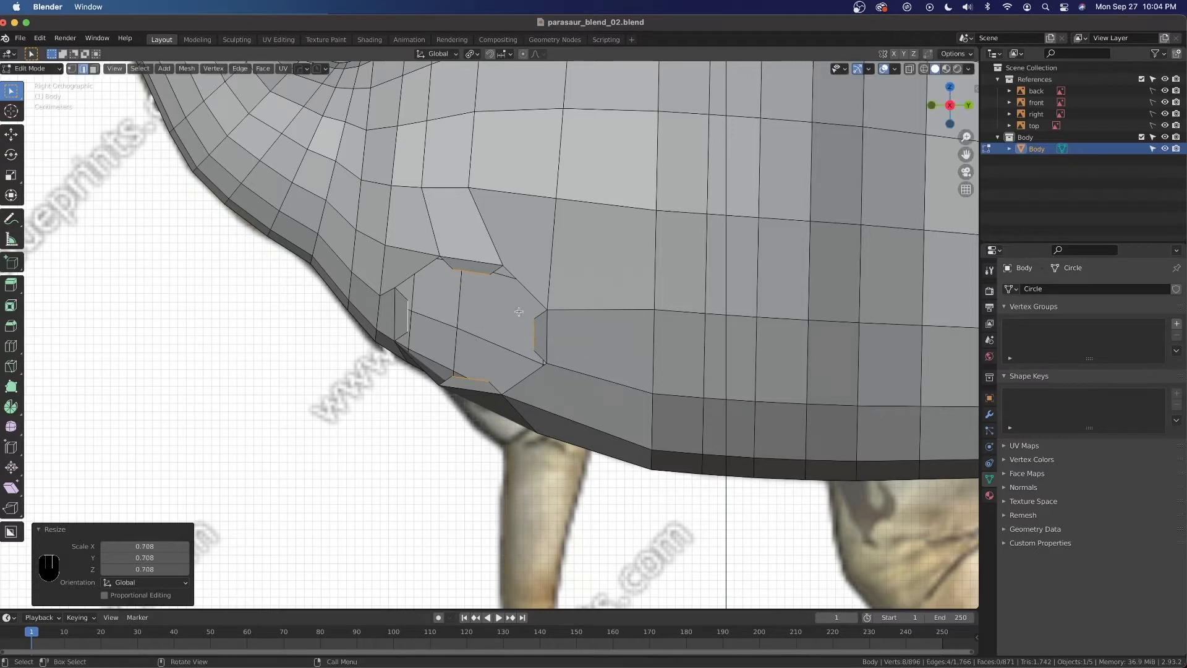
# From the front view, select the lower extruded edge of the shoulder opening and move it along X.
pyautogui.scroll(1, 519, 307)
pyautogui.moveTo(483, 321); pyautogui.dragTo(532, 430, button='middle')
pyautogui.press('`')
pyautogui.click(598, 447)
pyautogui.press('`')
pyautogui.click(435, 382)
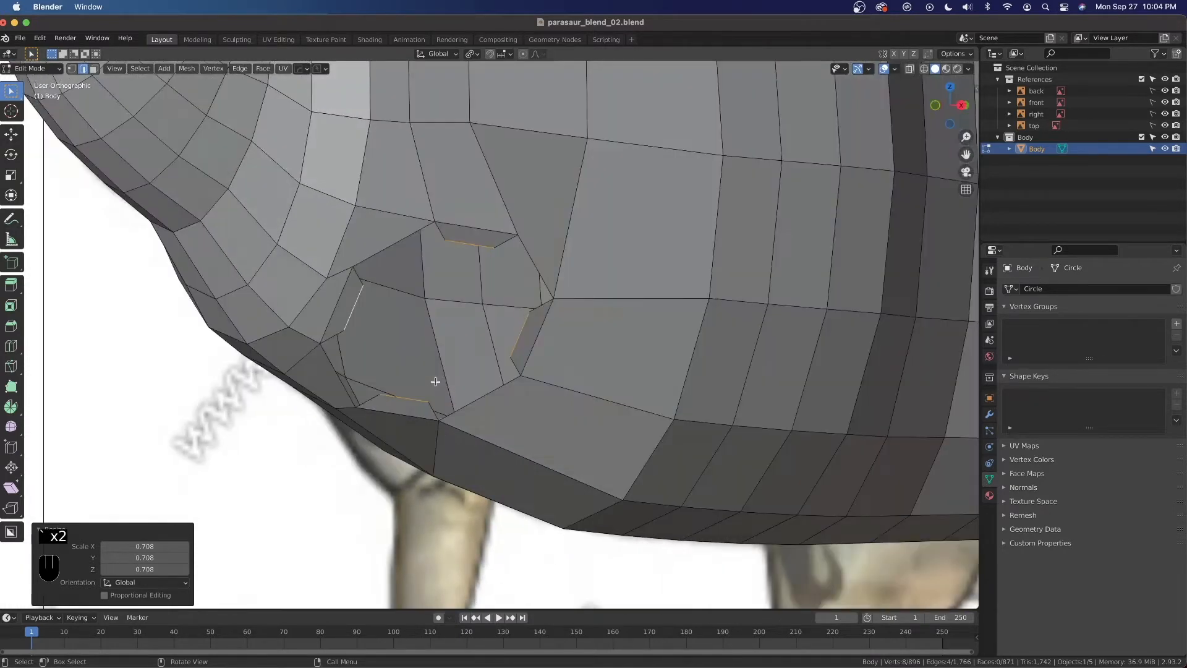
pyautogui.scroll(3, 408, 415)
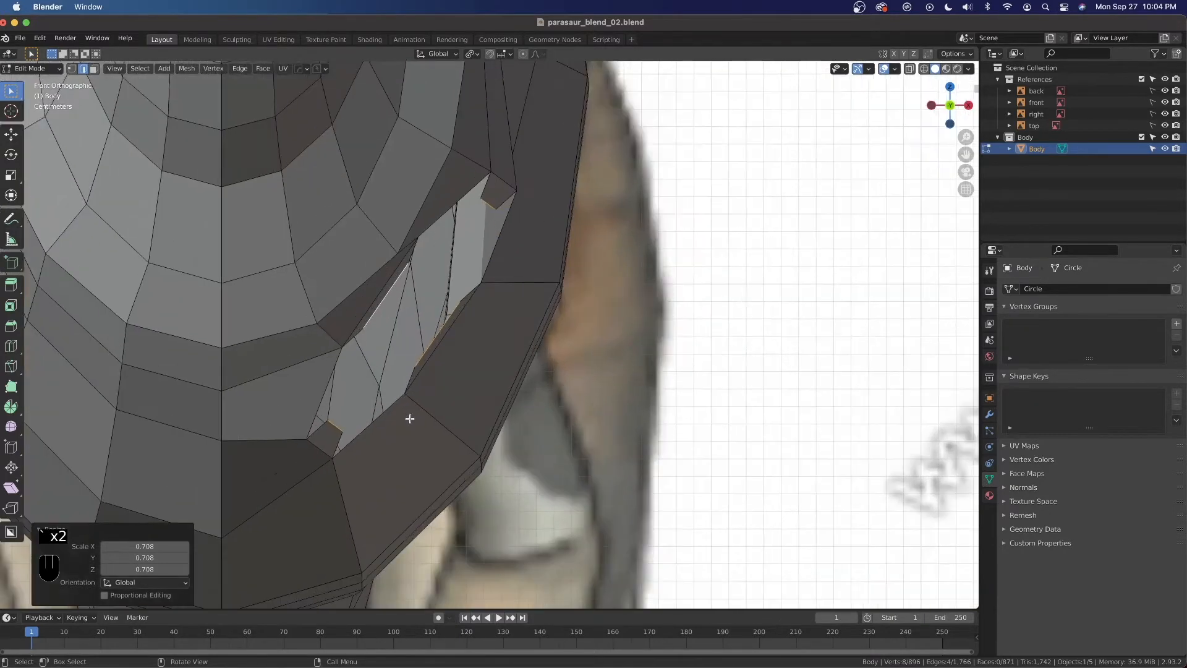
pyautogui.keyDown('shift'); pyautogui.moveTo(417, 402); pyautogui.dragTo(442, 397, button='middle'); pyautogui.keyUp('shift')
pyautogui.click(370, 426)
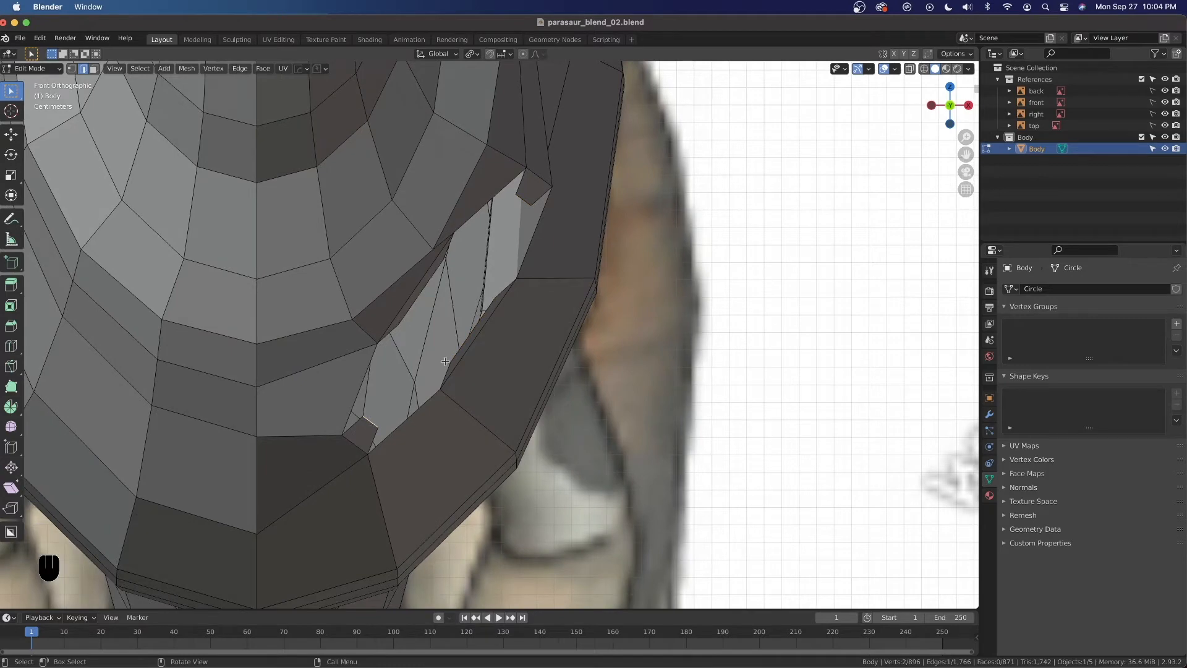
pyautogui.press('g')
pyautogui.press('x')
pyautogui.click(481, 304)
# Select the front and rear extruded edges of the shoulder opening and move them about 0.003 m along X.
pyautogui.moveTo(481, 304); pyautogui.dragTo(393, 382, button='middle')
pyautogui.moveTo(649, 378); pyautogui.dragTo(526, 371, button='middle')
pyautogui.click(418, 308)
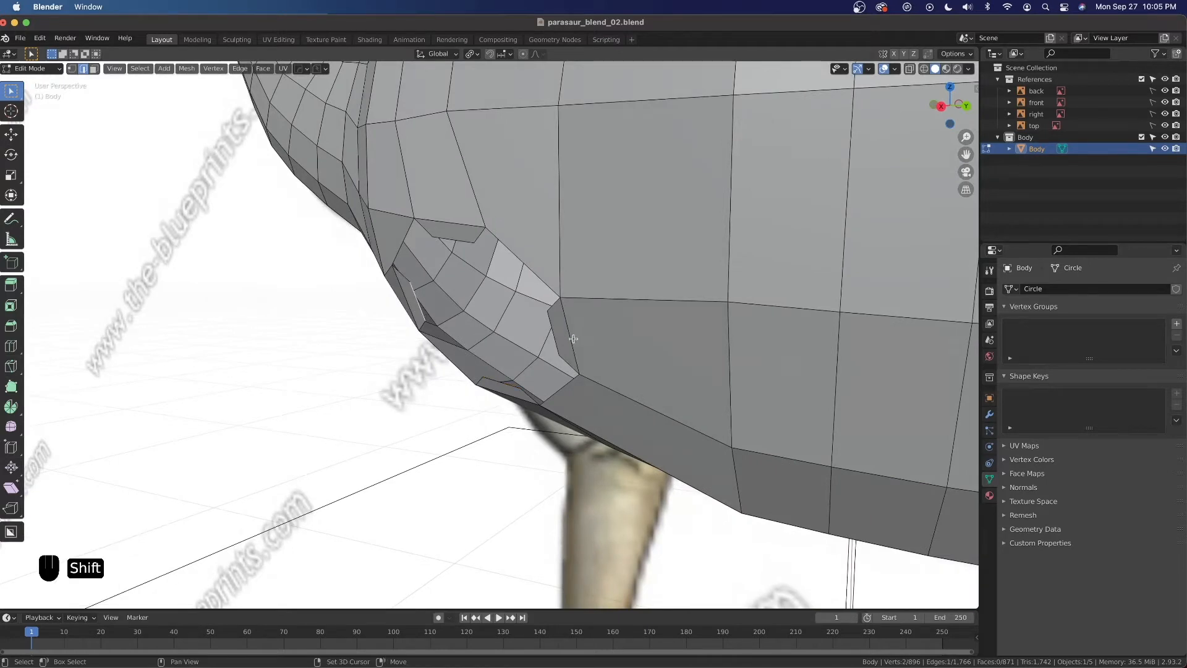
pyautogui.moveTo(554, 336); pyautogui.dragTo(586, 363, button='middle')
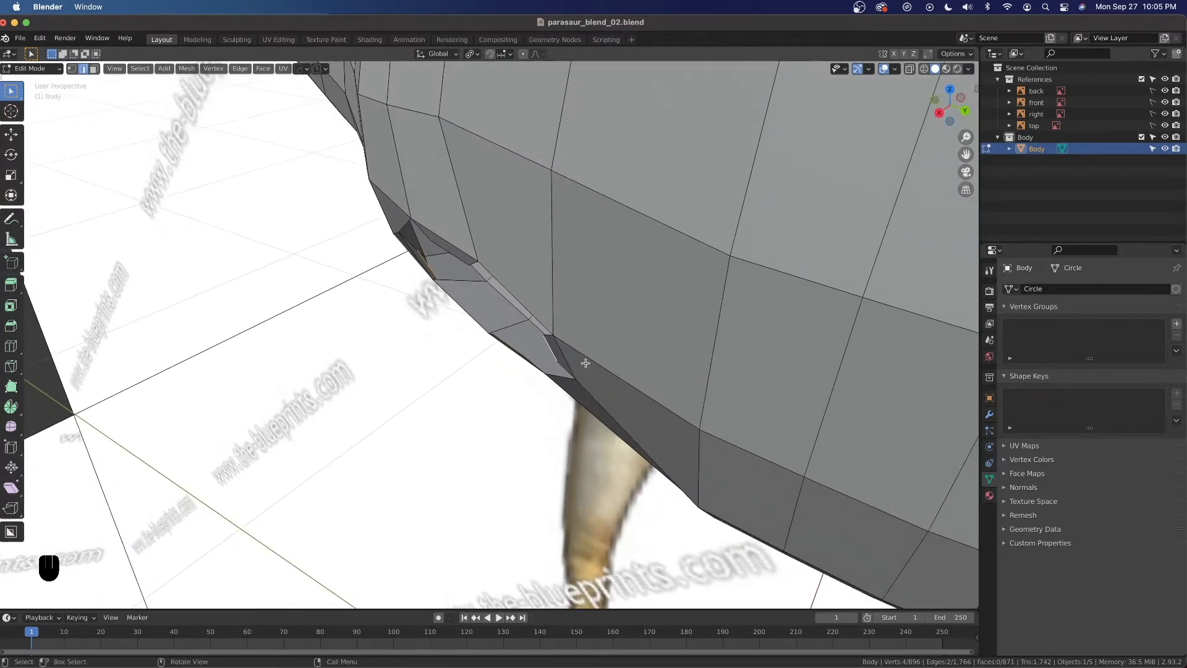
pyautogui.press('g')
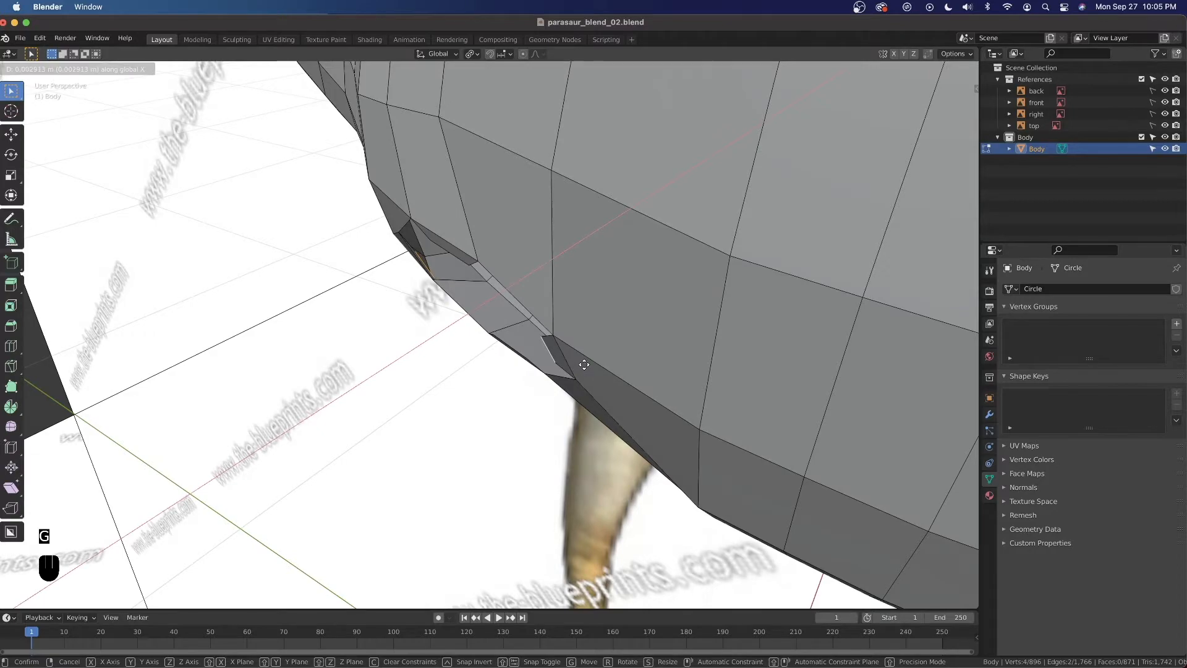
pyautogui.click(585, 364)
# Switch to vertex selection and select the shoulder opening's boundary and extruded faces to check the vertex count.
pyautogui.moveTo(496, 389); pyautogui.dragTo(568, 363, button='middle')
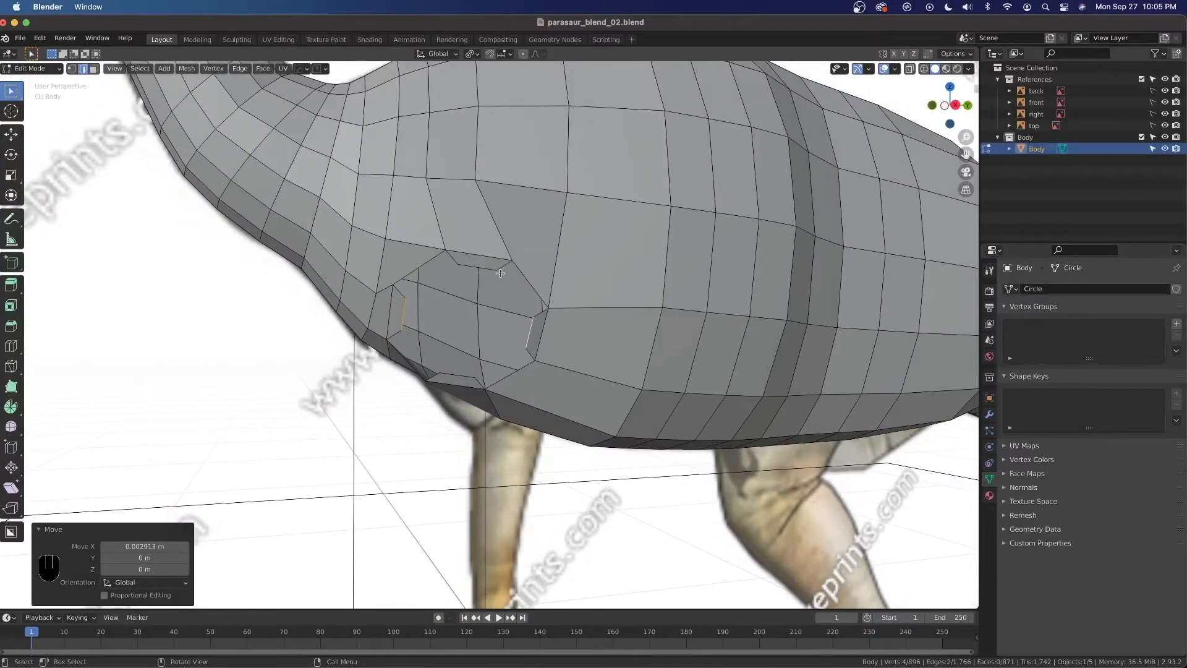
pyautogui.scroll(5, 470, 263)
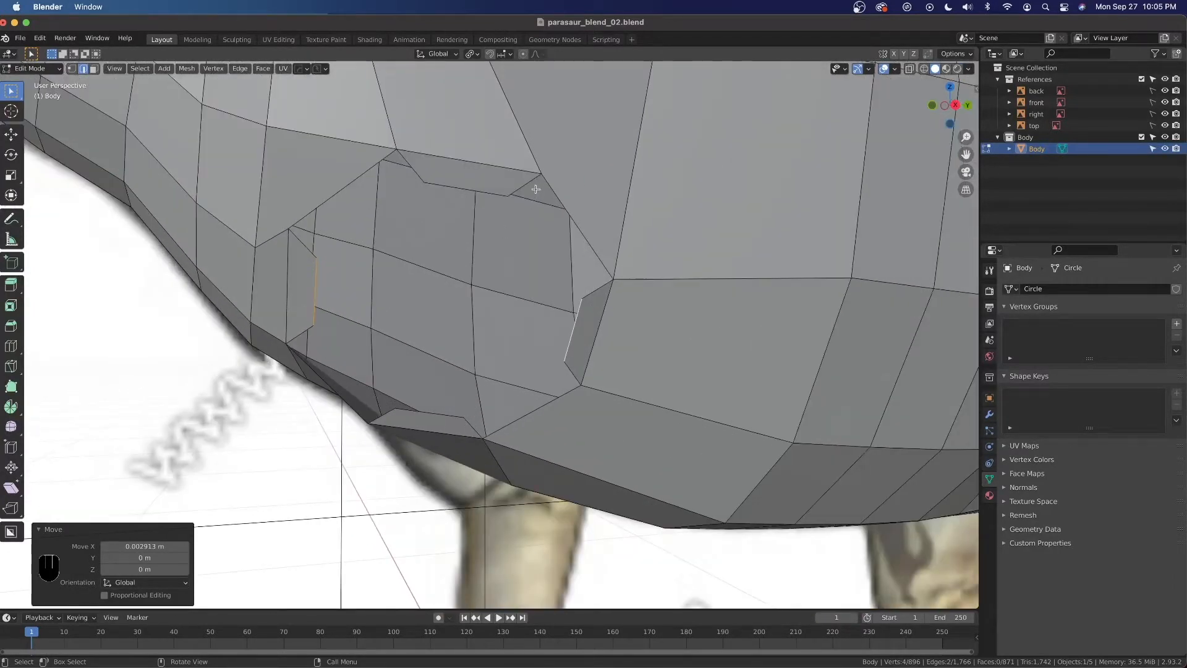
pyautogui.click(72, 68)
pyautogui.moveTo(350, 243); pyautogui.dragTo(475, 135, button='middle')
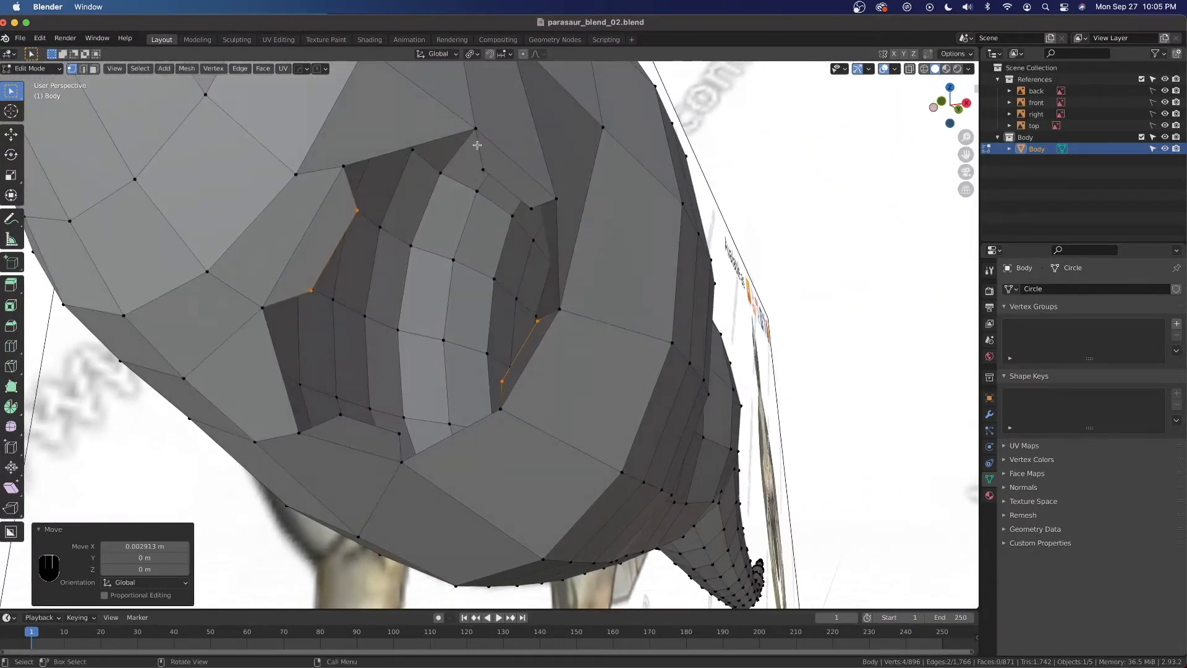
pyautogui.keyDown('alt'); pyautogui.click(504, 190); pyautogui.keyUp('alt')
pyautogui.keyDown('alt'); pyautogui.keyDown('shift'); pyautogui.click(403, 146); pyautogui.keyUp('shift'); pyautogui.keyUp('alt')
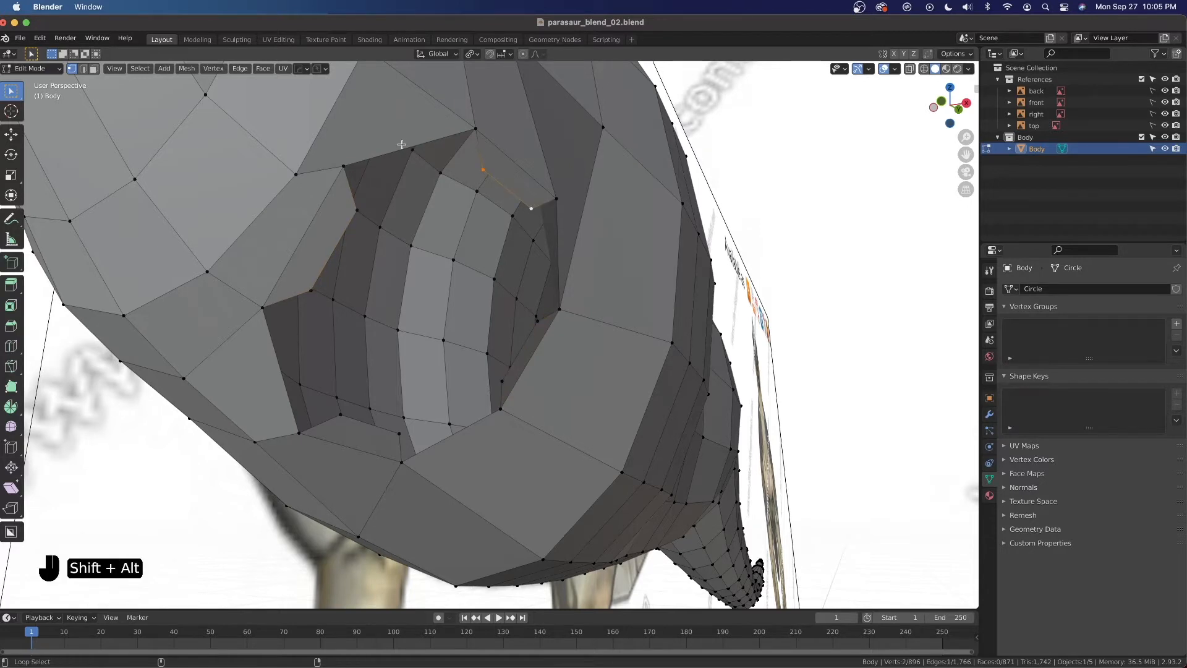
pyautogui.keyDown('alt'); pyautogui.keyDown('shift'); pyautogui.click(327, 279); pyautogui.keyUp('shift'); pyautogui.keyUp('alt')
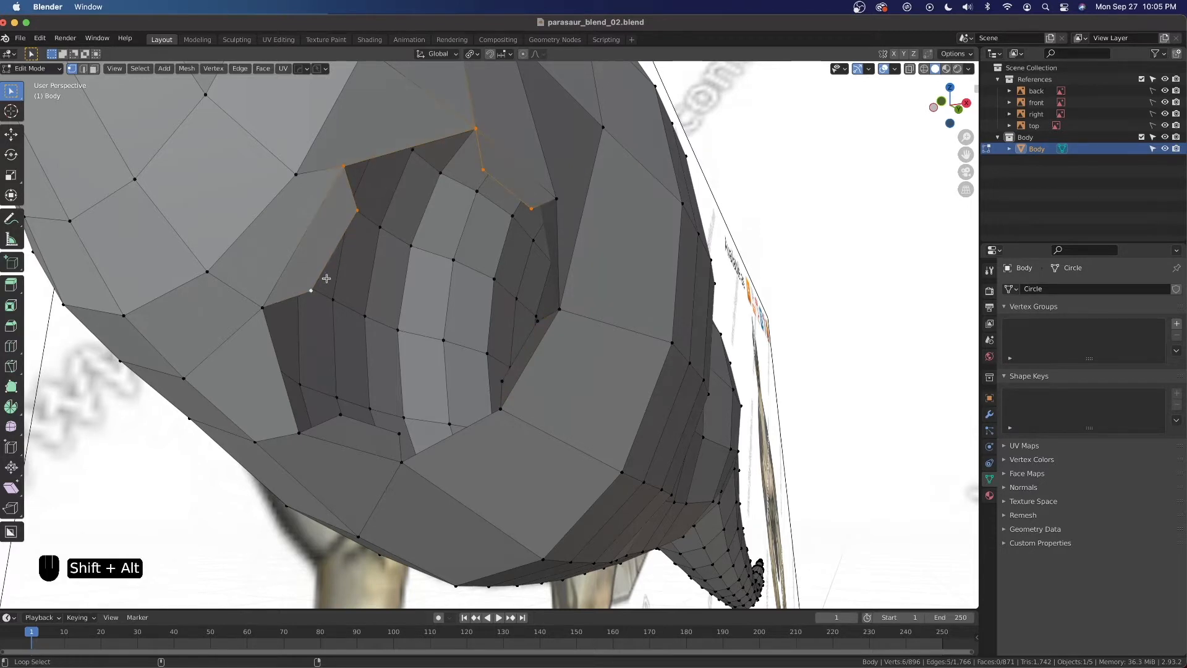
pyautogui.keyDown('alt'); pyautogui.keyDown('shift'); pyautogui.click(270, 346); pyautogui.keyUp('shift'); pyautogui.keyUp('alt')
pyautogui.keyDown('alt'); pyautogui.keyDown('shift'); pyautogui.click(429, 449); pyautogui.keyUp('shift'); pyautogui.keyUp('alt')
pyautogui.keyDown('alt'); pyautogui.keyDown('shift'); pyautogui.click(558, 279); pyautogui.keyUp('shift'); pyautogui.keyUp('alt')
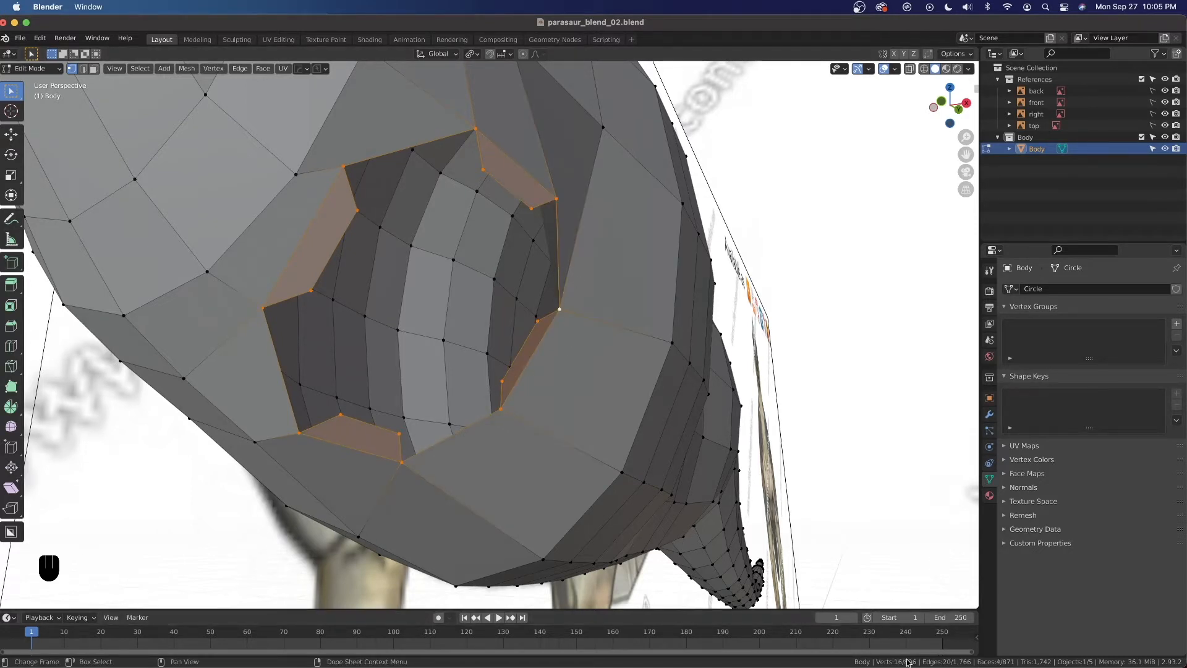
pyautogui.scroll(-1, 818, 395)
pyautogui.moveTo(818, 395); pyautogui.dragTo(727, 406, button='middle')
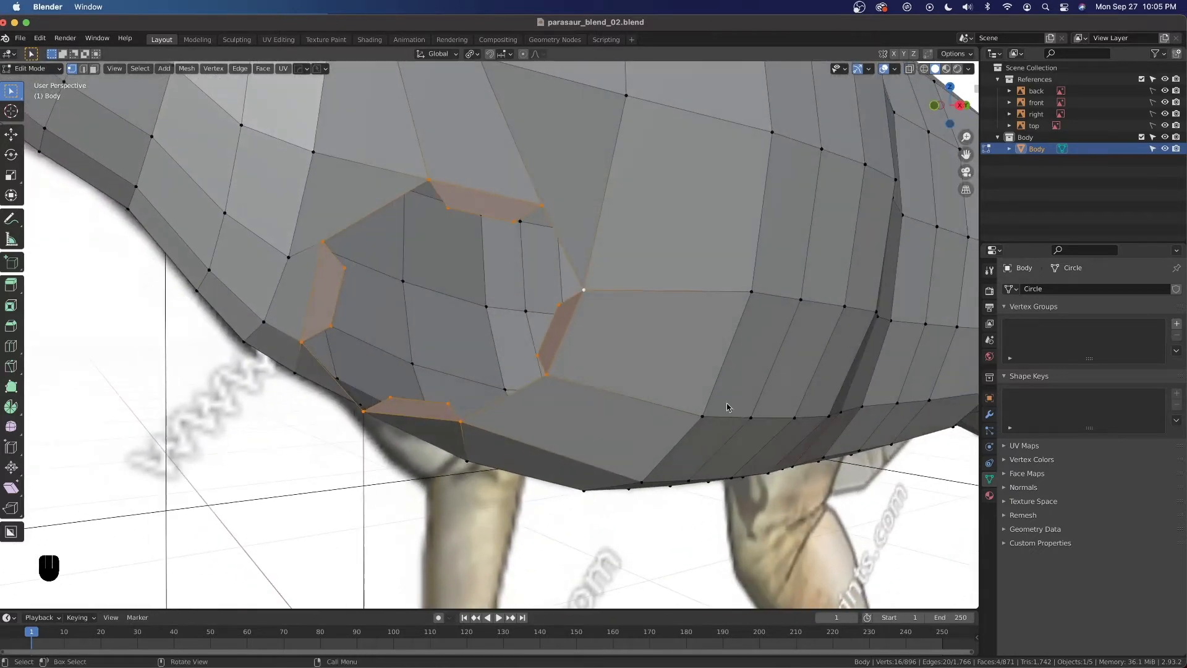
# Reveal the hidden arm and select its upper end loop to compare its vertex count with the opening's.
pyautogui.hotkey('alt', 'h')
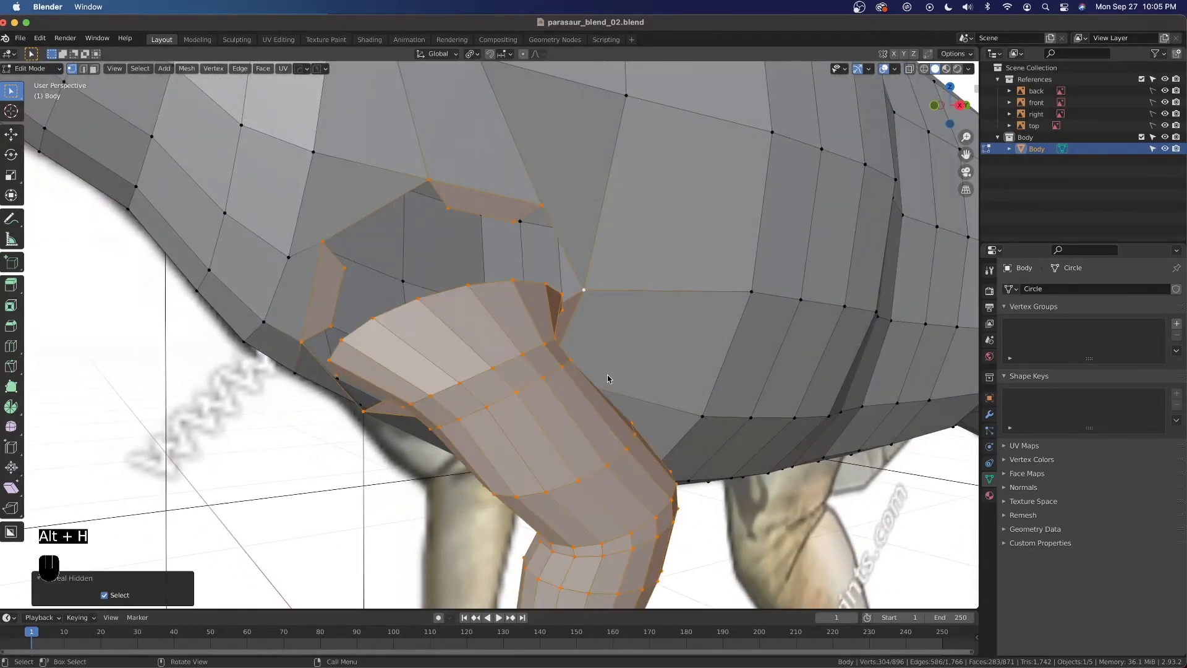
pyautogui.moveTo(553, 300); pyautogui.dragTo(473, 355, button='middle')
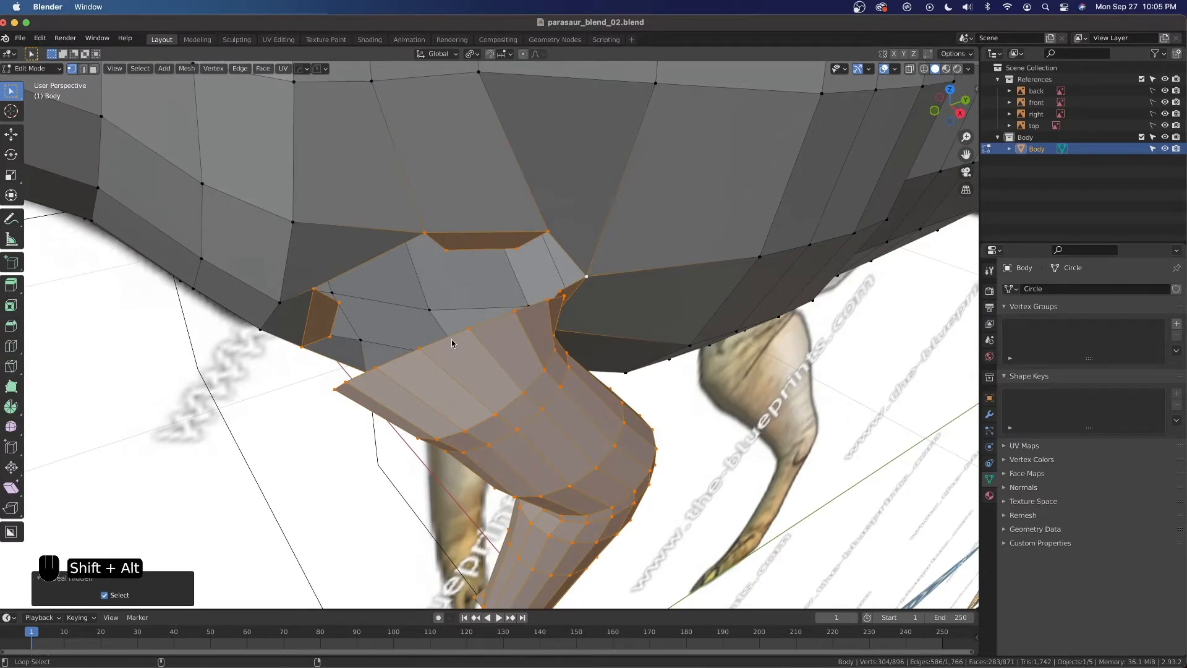
pyautogui.moveTo(437, 249)
pyautogui.mouseDown(button='middle')
pyautogui.moveTo(529, 337)
pyautogui.moveTo(451, 286)
pyautogui.moveTo(425, 244)
pyautogui.mouseUp(button='middle')
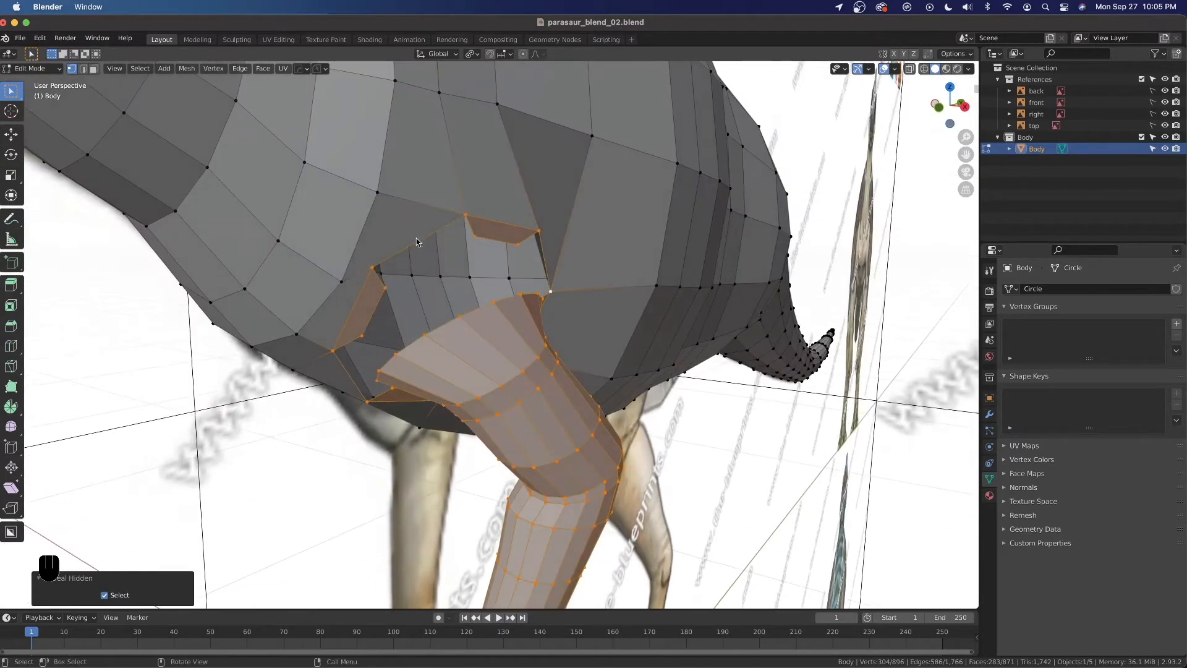
pyautogui.keyDown('alt'); pyautogui.click(444, 332); pyautogui.keyUp('alt')
pyautogui.scroll(-1, 486, 409)
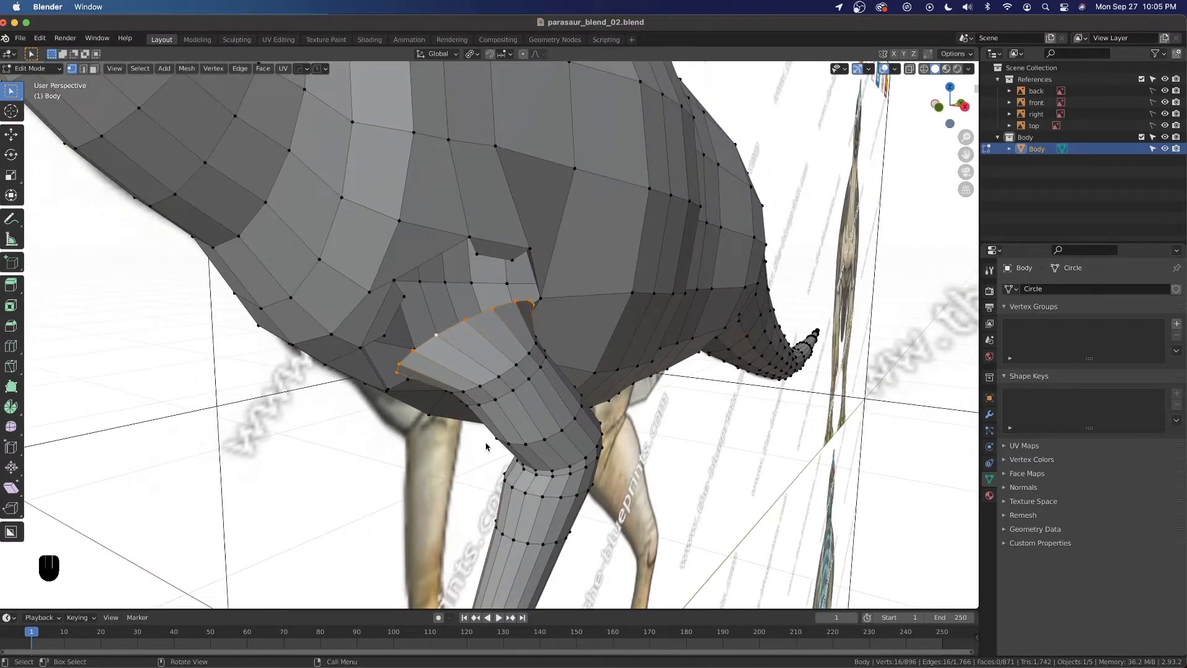
# Undo the last selection changes, then select the entire linked arm geometry and hide it again.
pyautogui.press('super+z')
pyautogui.press('super+z')
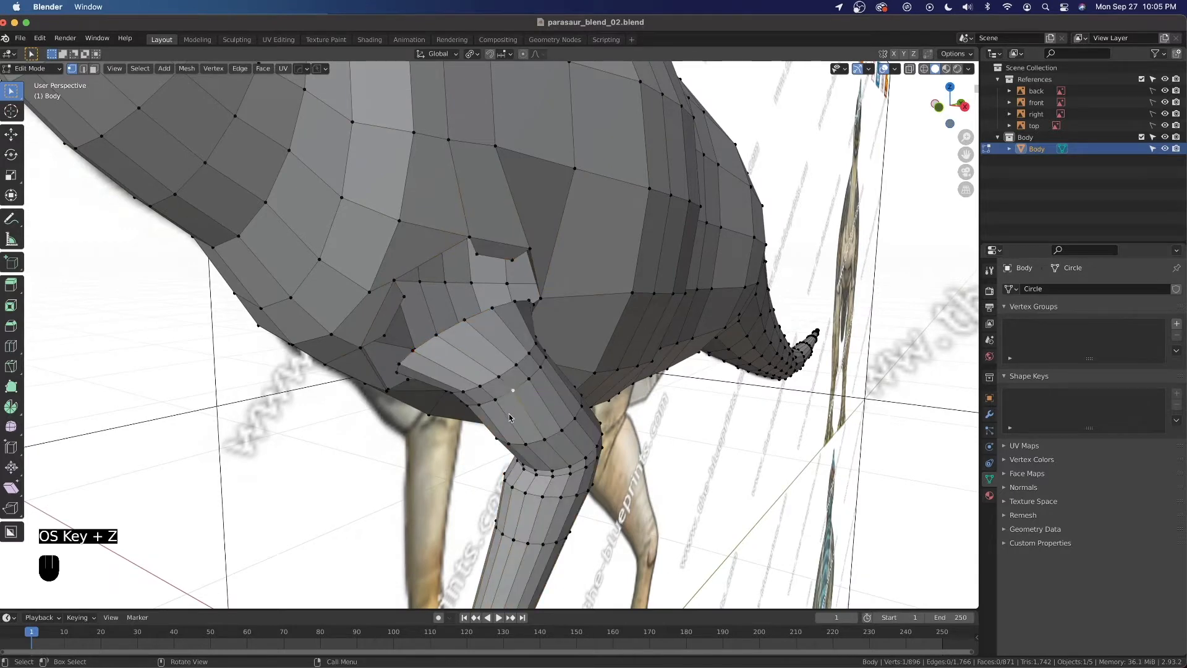
pyautogui.press('l')
pyautogui.press('h')
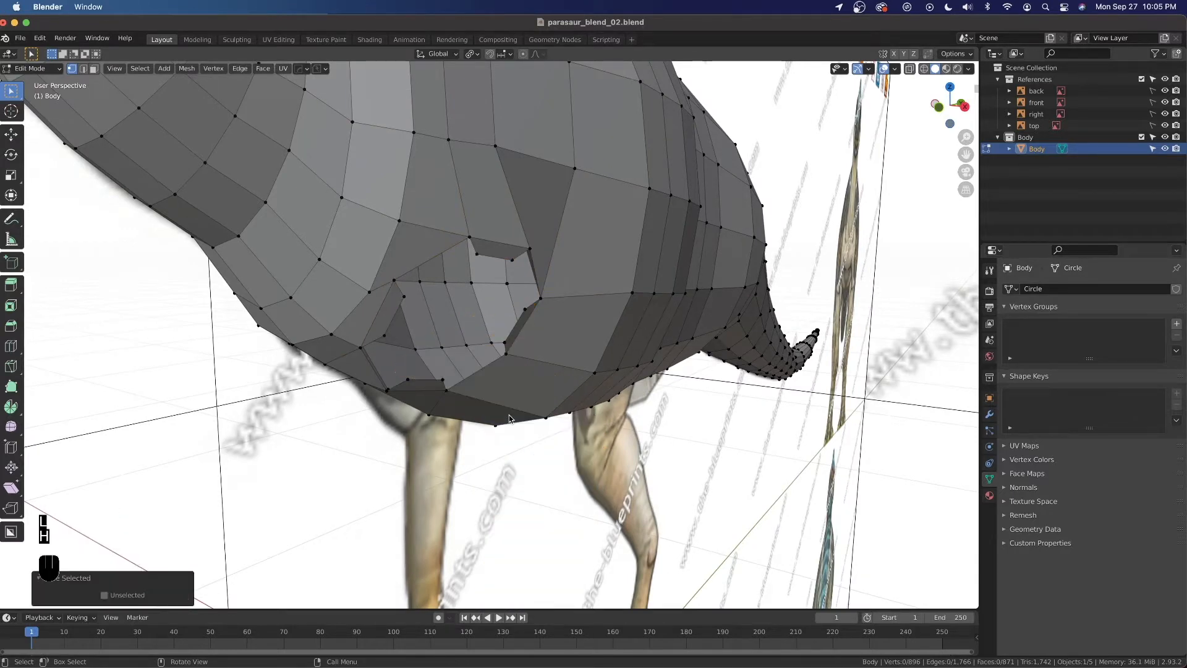
# Select the body vertex on the flank behind the shoulder opening and hide it with its adjoining faces.
pyautogui.scroll(-1, 521, 397)
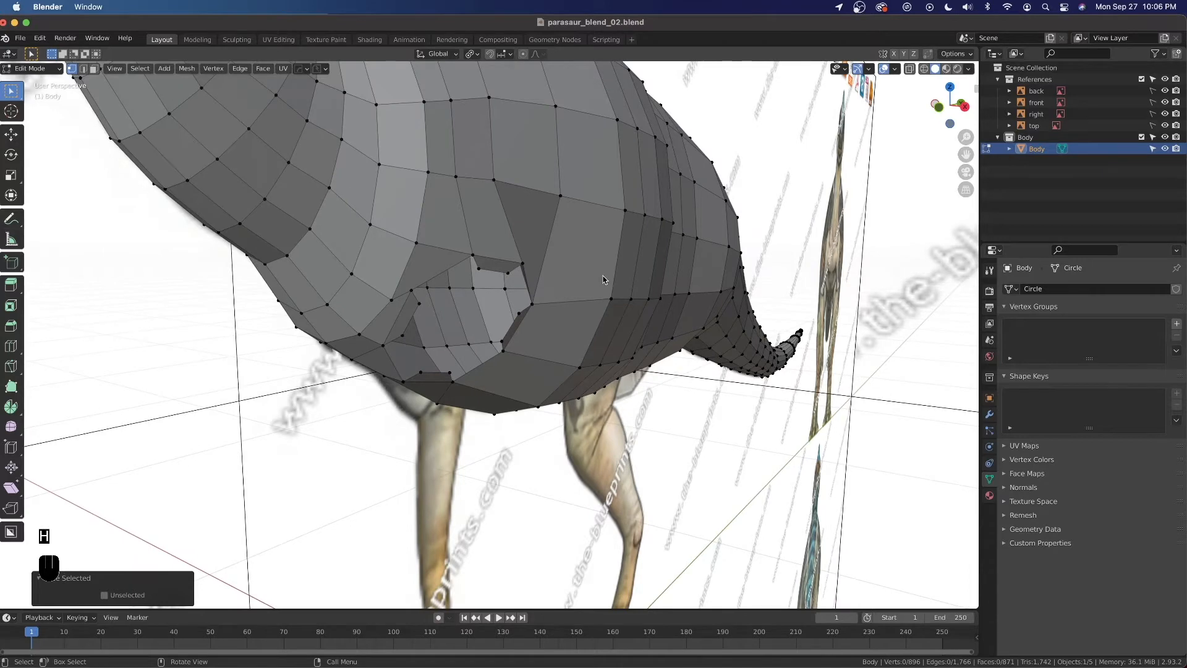
pyautogui.click(625, 222)
pyautogui.press('h')
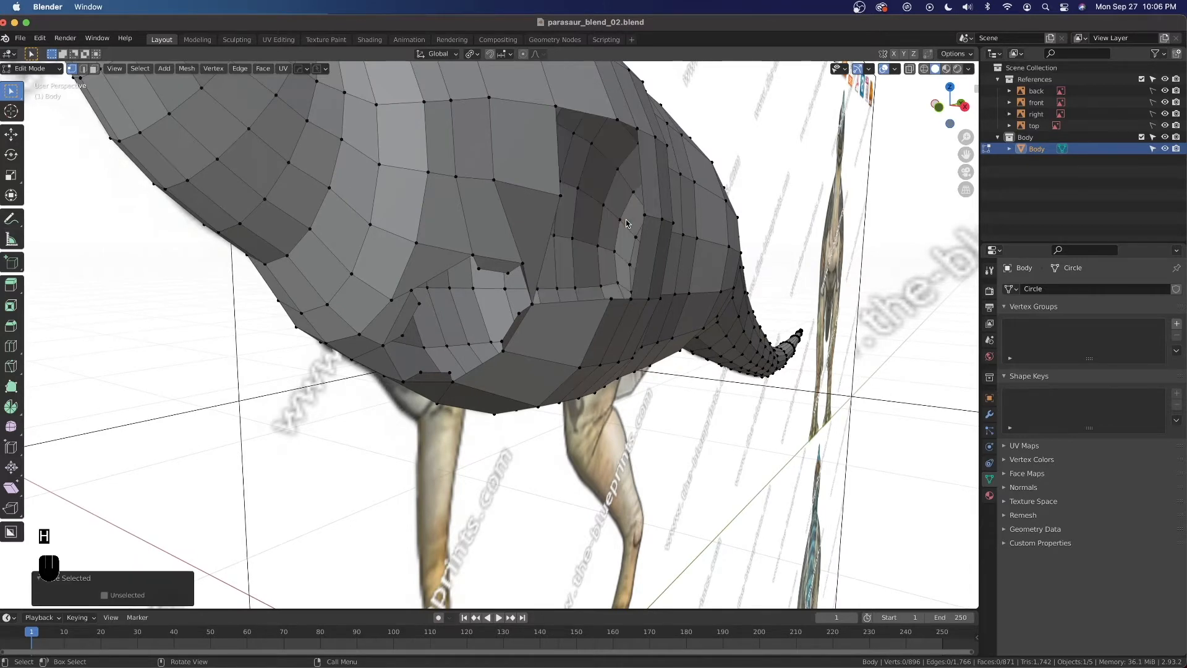
# Reveal all hidden body and arm geometry, then switch to edge selection at the shoulder opening.
pyautogui.scroll(3, 581, 272)
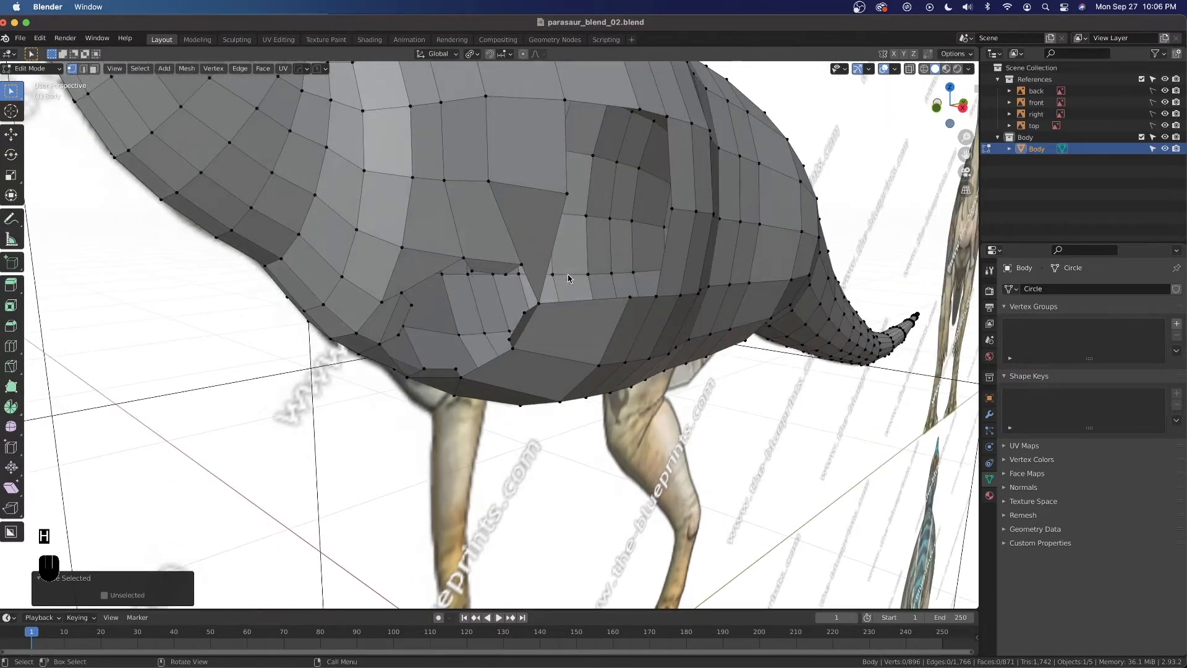
pyautogui.hotkey('alt', 'h')
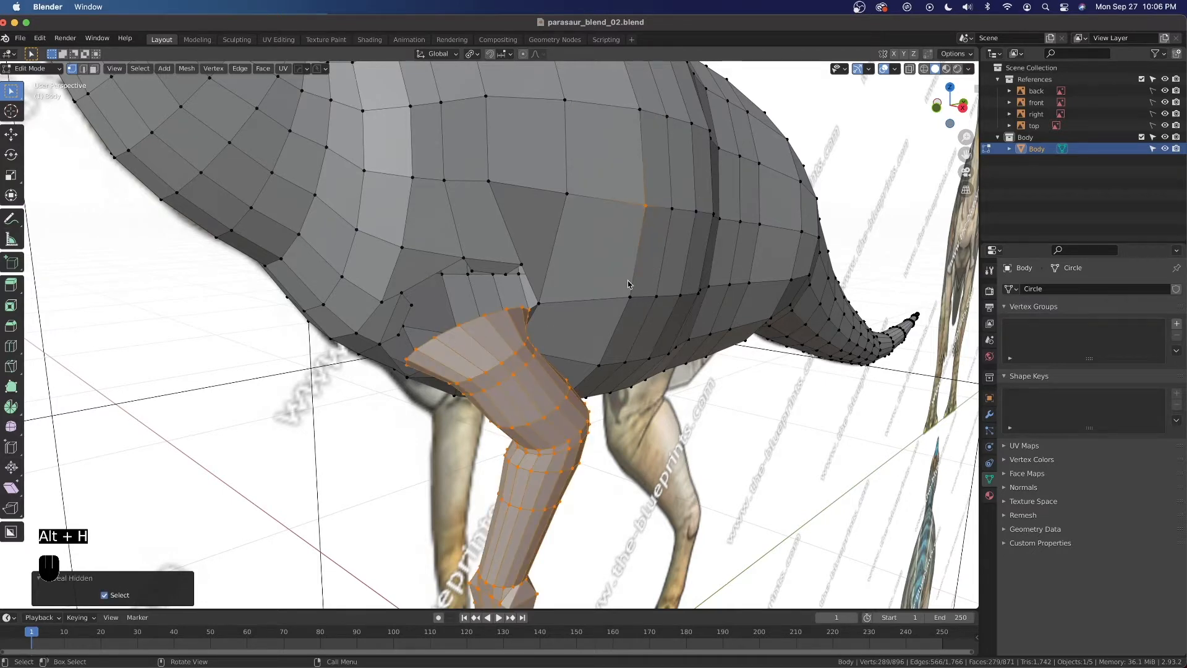
pyautogui.scroll(-4, 643, 289)
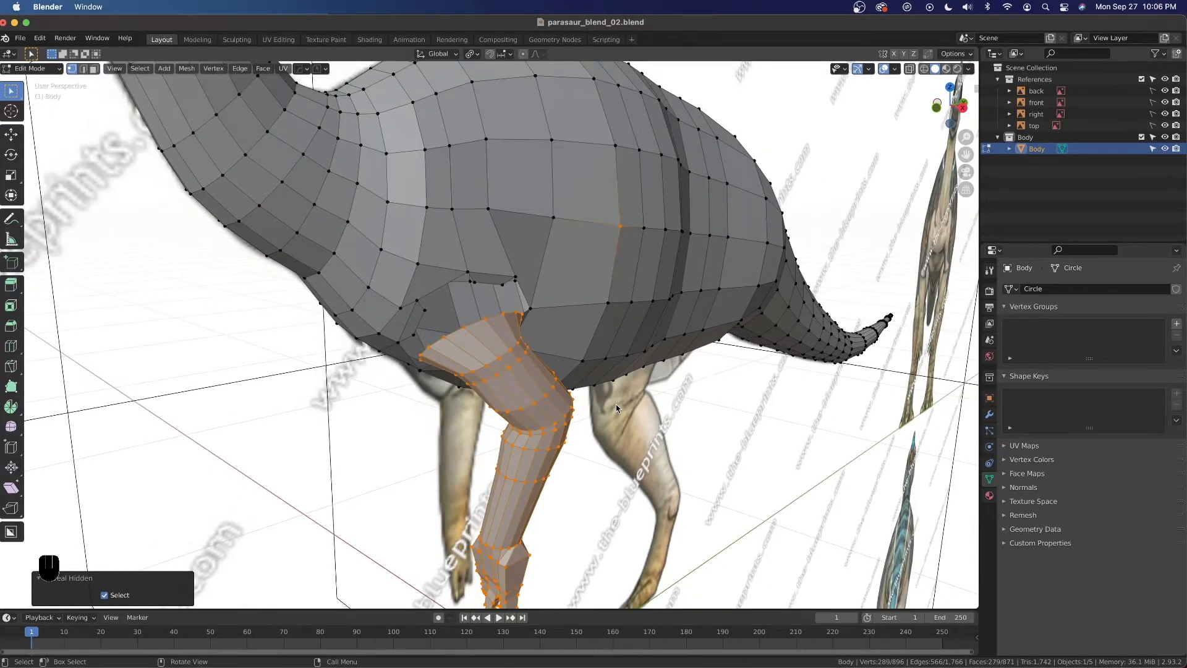
pyautogui.scroll(-2, 619, 409)
pyautogui.scroll(6, 476, 297)
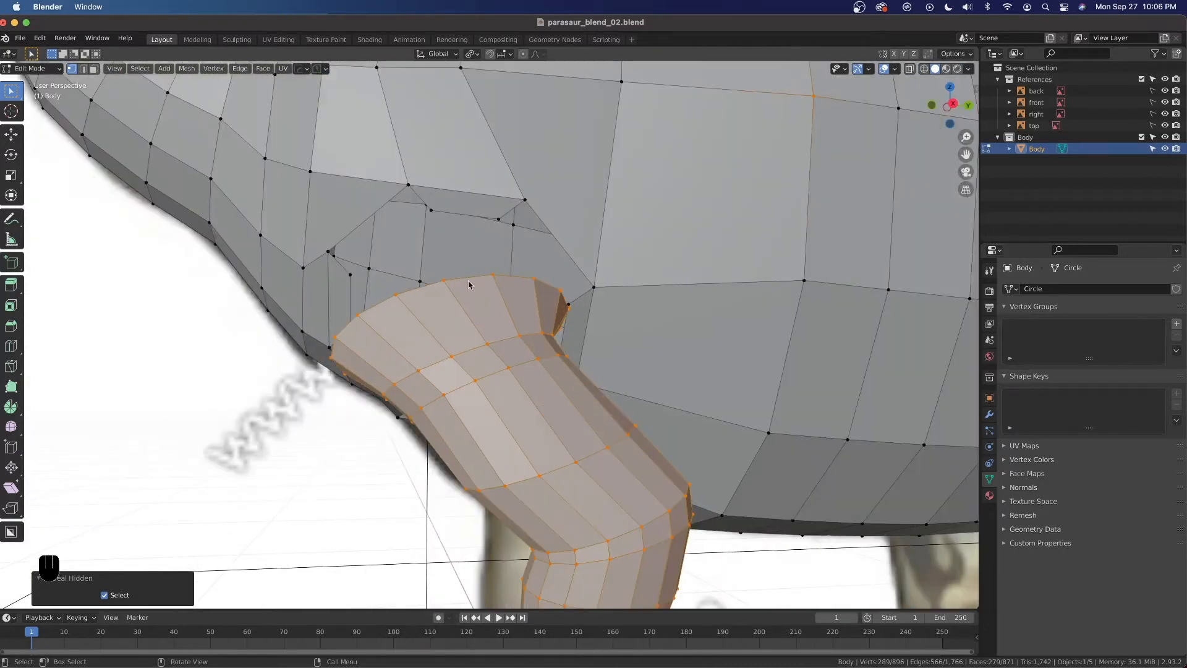
pyautogui.moveTo(114, 86); pyautogui.dragTo(149, 101, button='middle')
pyautogui.moveTo(384, 256); pyautogui.dragTo(173, 90, button='middle')
pyautogui.click(83, 68)
pyautogui.moveTo(347, 284); pyautogui.dragTo(391, 206, button='middle')
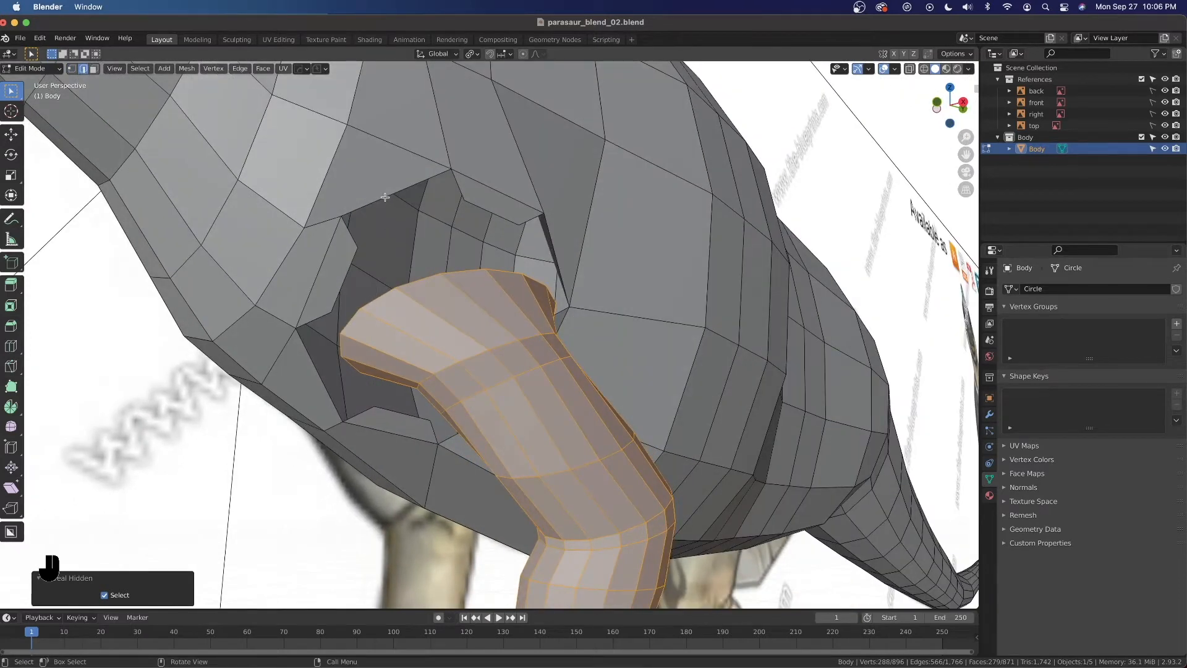
# Select the shoulder opening's jagged boundary edges piece by piece all the way around, undoing the loop selection that strays across the body.
pyautogui.keyDown('alt'); pyautogui.click(385, 197); pyautogui.keyUp('alt')
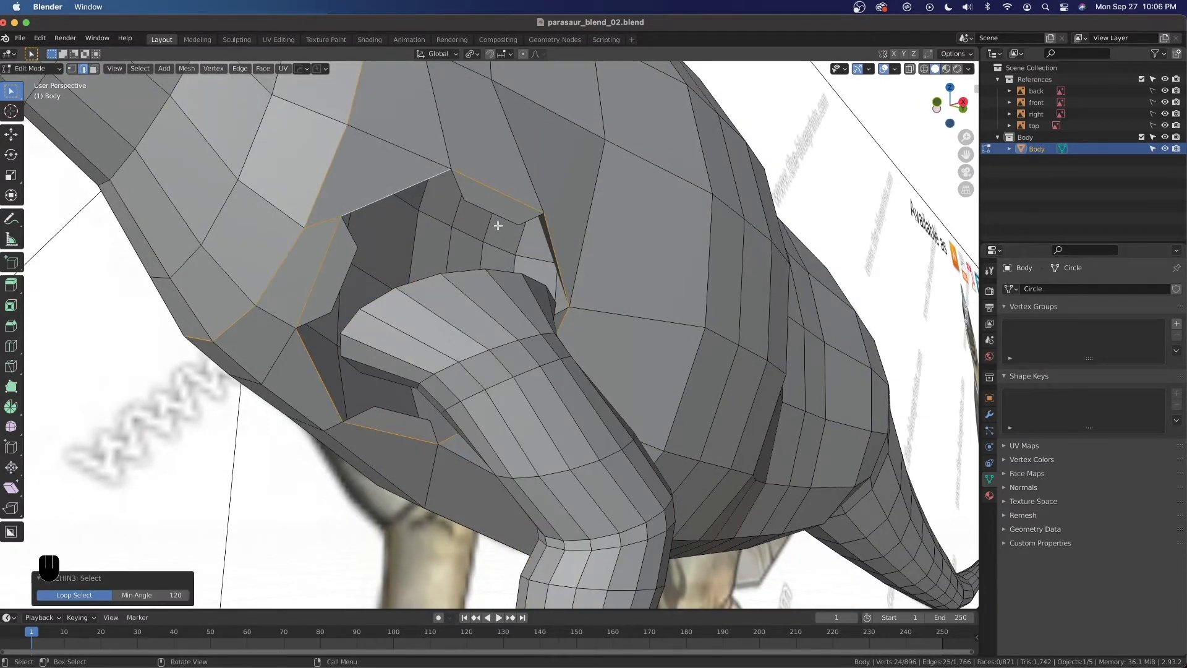
pyautogui.press('super+z')
pyautogui.keyDown('alt'); pyautogui.keyDown('shift'); pyautogui.click(470, 204); pyautogui.keyUp('shift'); pyautogui.keyUp('alt')
pyautogui.keyDown('alt'); pyautogui.keyDown('shift'); pyautogui.click(471, 204); pyautogui.keyUp('shift'); pyautogui.keyUp('alt')
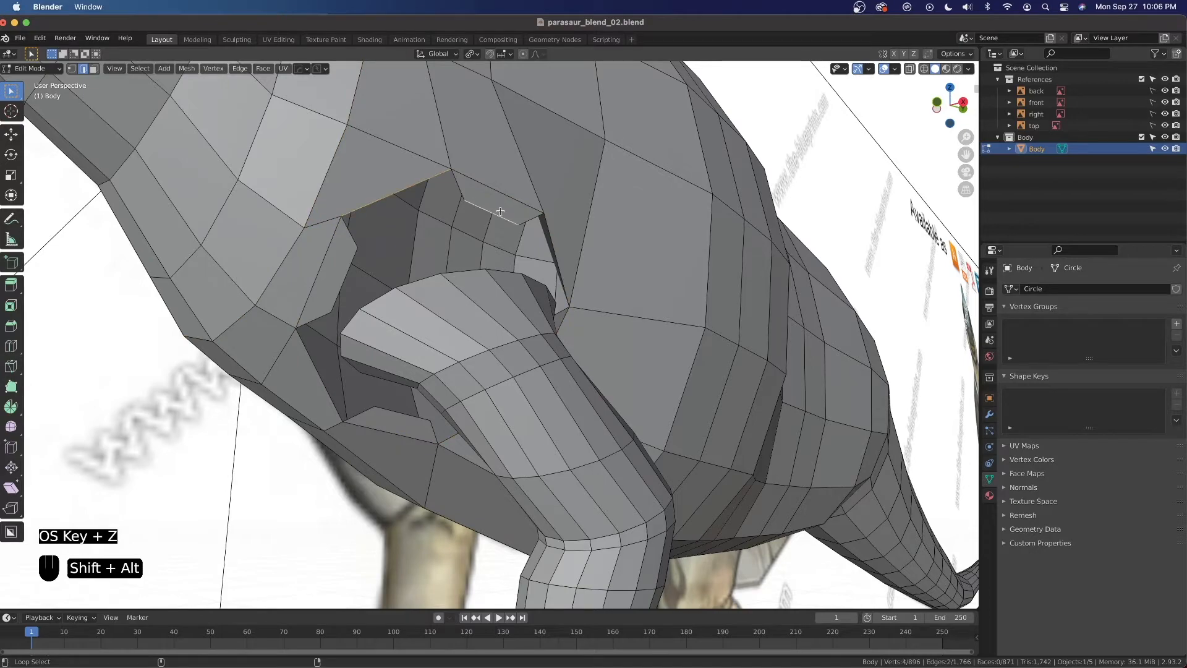
pyautogui.keyDown('alt'); pyautogui.keyDown('shift'); pyautogui.click(461, 191); pyautogui.keyUp('shift'); pyautogui.keyUp('alt')
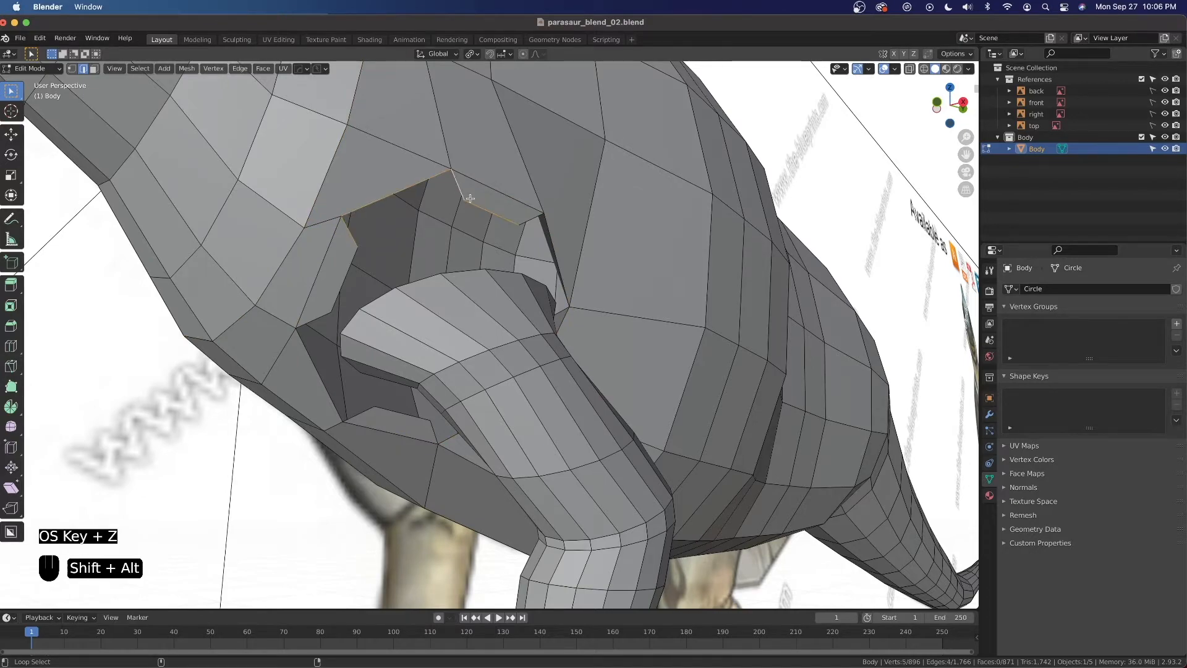
pyautogui.keyDown('alt'); pyautogui.keyDown('shift'); pyautogui.click(552, 240); pyautogui.keyUp('shift'); pyautogui.keyUp('alt')
pyautogui.moveTo(552, 241); pyautogui.dragTo(542, 351, button='middle')
pyautogui.keyDown('alt'); pyautogui.keyDown('shift'); pyautogui.click(542, 350); pyautogui.keyUp('shift'); pyautogui.keyUp('alt')
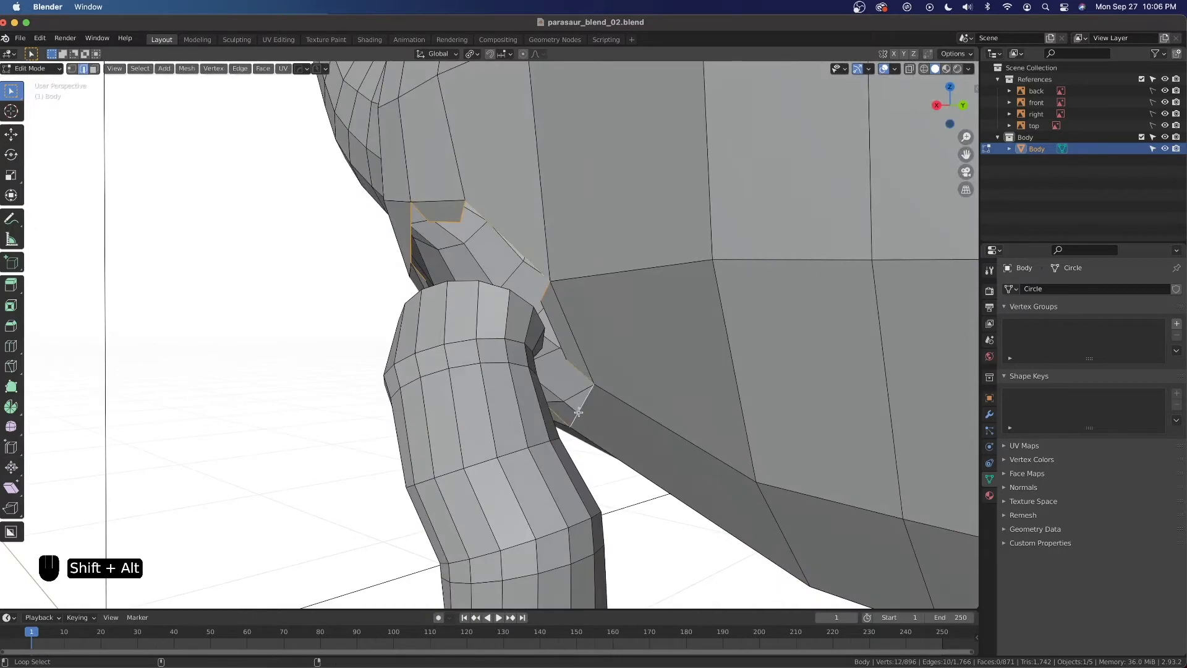
pyautogui.keyDown('shift'); pyautogui.click(554, 332); pyautogui.keyUp('shift')
pyautogui.moveTo(321, 289); pyautogui.dragTo(377, 410, button='middle')
pyautogui.keyDown('alt'); pyautogui.keyDown('shift'); pyautogui.click(324, 382); pyautogui.keyUp('shift'); pyautogui.keyUp('alt')
pyautogui.keyDown('shift'); pyautogui.click(354, 279); pyautogui.keyUp('shift')
pyautogui.moveTo(353, 279); pyautogui.dragTo(452, 395, button='middle')
pyautogui.moveTo(371, 279); pyautogui.dragTo(427, 297, button='middle')
pyautogui.scroll(2, 428, 297)
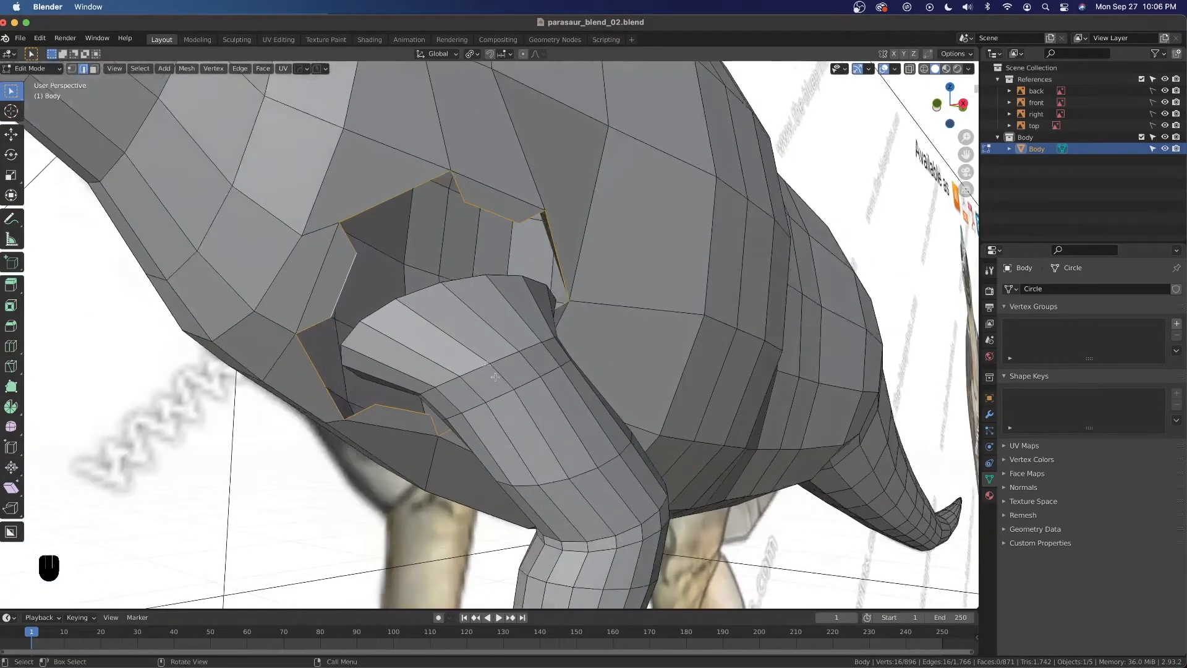
# Add the arm's upper end loop to the selection and join both loops with the LoopTools Bridge using 2 segments.
pyautogui.keyDown('alt'); pyautogui.keyDown('shift'); pyautogui.click(417, 291); pyautogui.keyUp('shift'); pyautogui.keyUp('alt')
pyautogui.moveTo(417, 291); pyautogui.dragTo(464, 331, button='middle')
pyautogui.scroll(2, 456, 332)
pyautogui.scroll(-2, 455, 332)
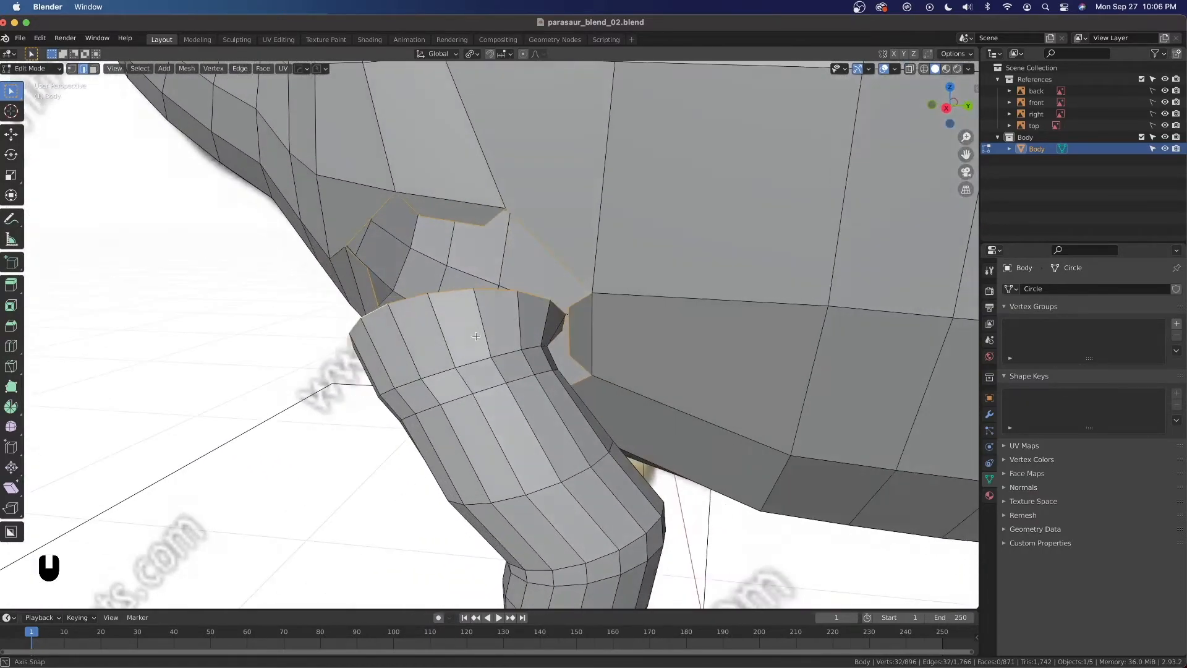
pyautogui.rightClick(457, 270)
pyautogui.moveTo(458, 270)
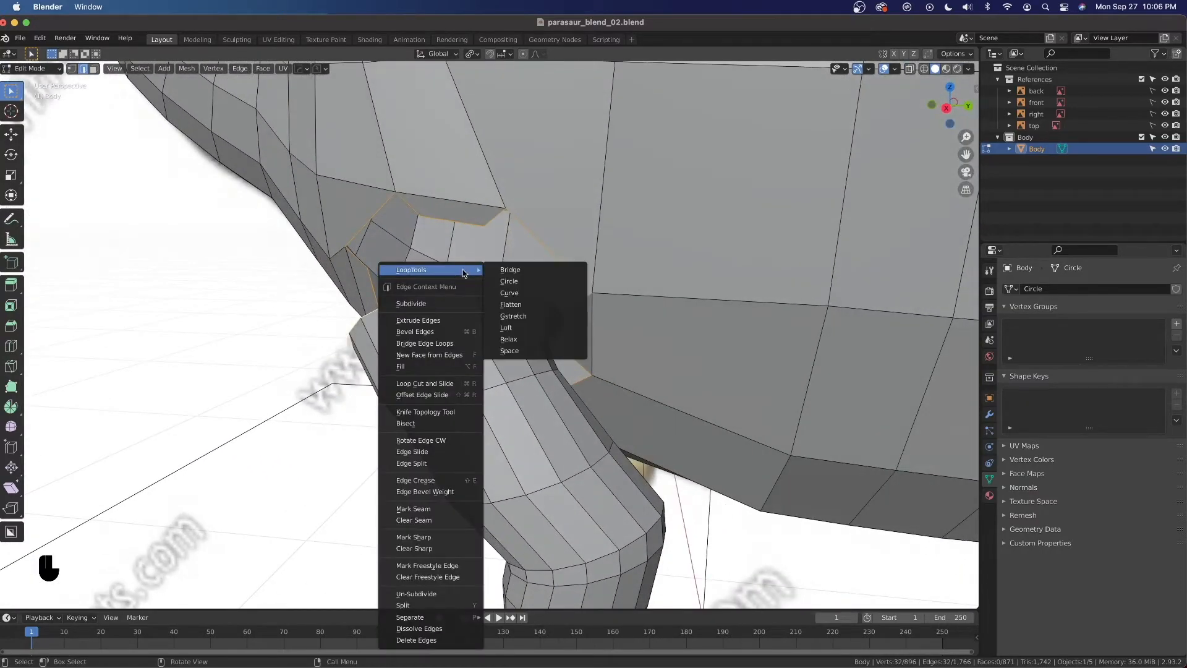
pyautogui.click(501, 275)
pyautogui.moveTo(410, 363); pyautogui.dragTo(536, 365, button='middle')
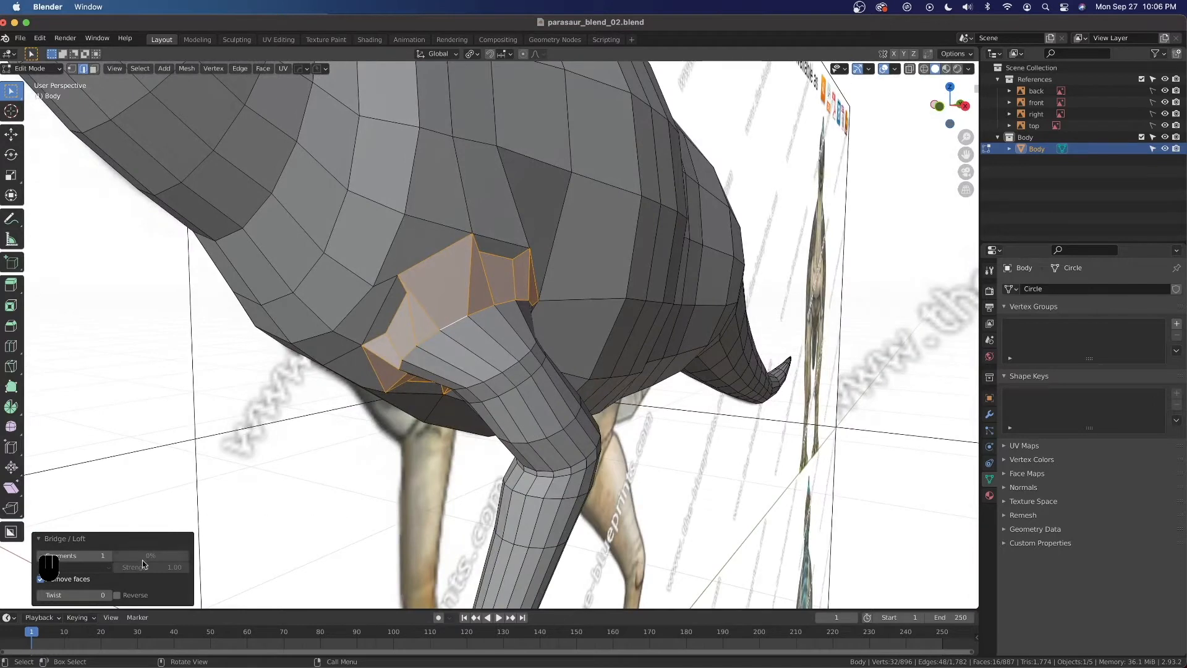
pyautogui.click(110, 556)
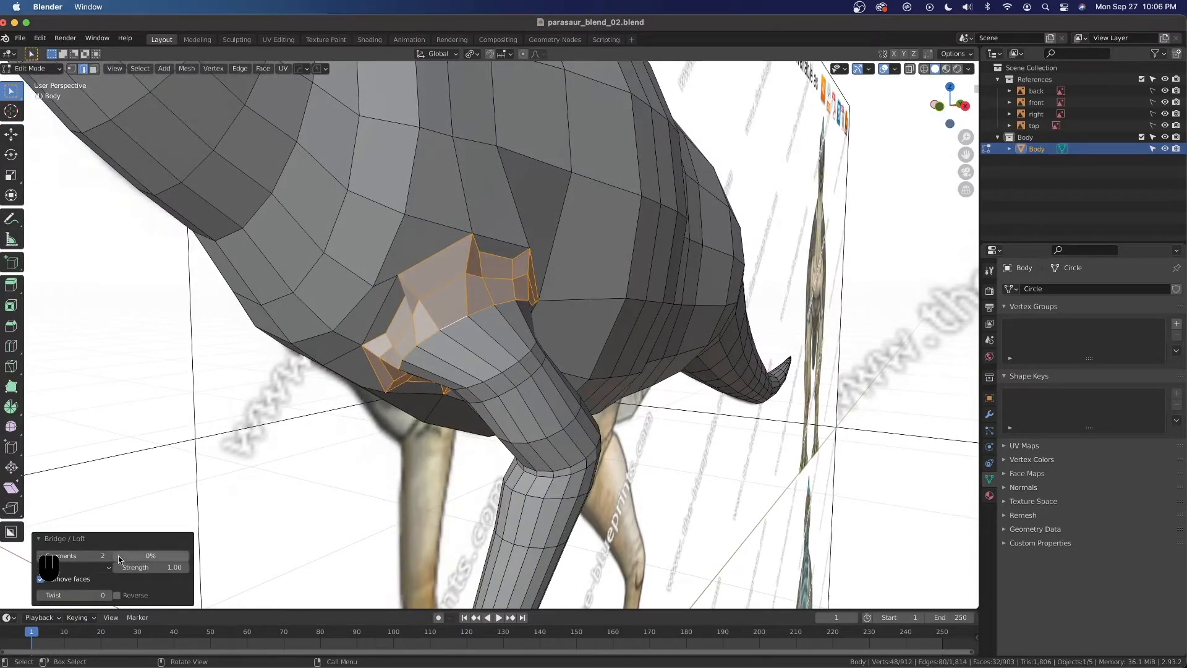
# Smooth the vertices of the new bridge between shoulder and arm with 2 repeats.
pyautogui.moveTo(472, 328); pyautogui.dragTo(430, 275, button='middle')
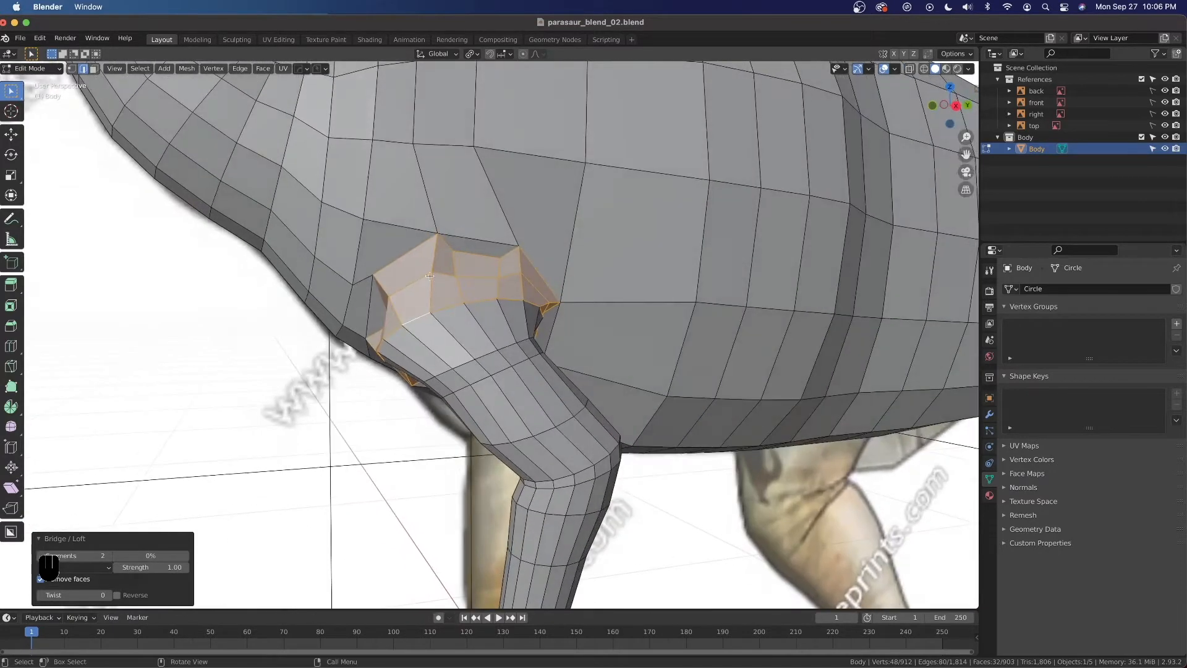
pyautogui.scroll(-3, 482, 345)
pyautogui.moveTo(482, 345)
pyautogui.mouseDown(button='middle')
pyautogui.moveTo(456, 329)
pyautogui.moveTo(476, 332)
pyautogui.mouseUp(button='middle')
pyautogui.scroll(3, 476, 332)
pyautogui.keyDown('shift'); pyautogui.moveTo(477, 279); pyautogui.dragTo(476, 304, button='middle'); pyautogui.keyUp('shift')
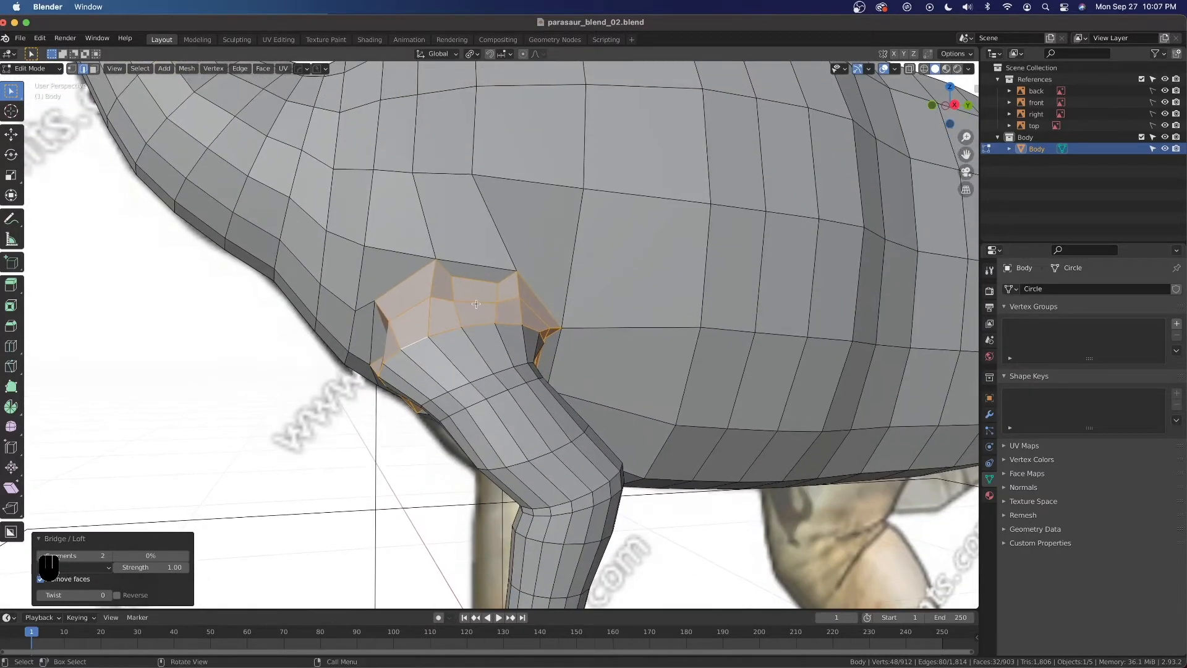
pyautogui.hotkey('ctrl', 'v')
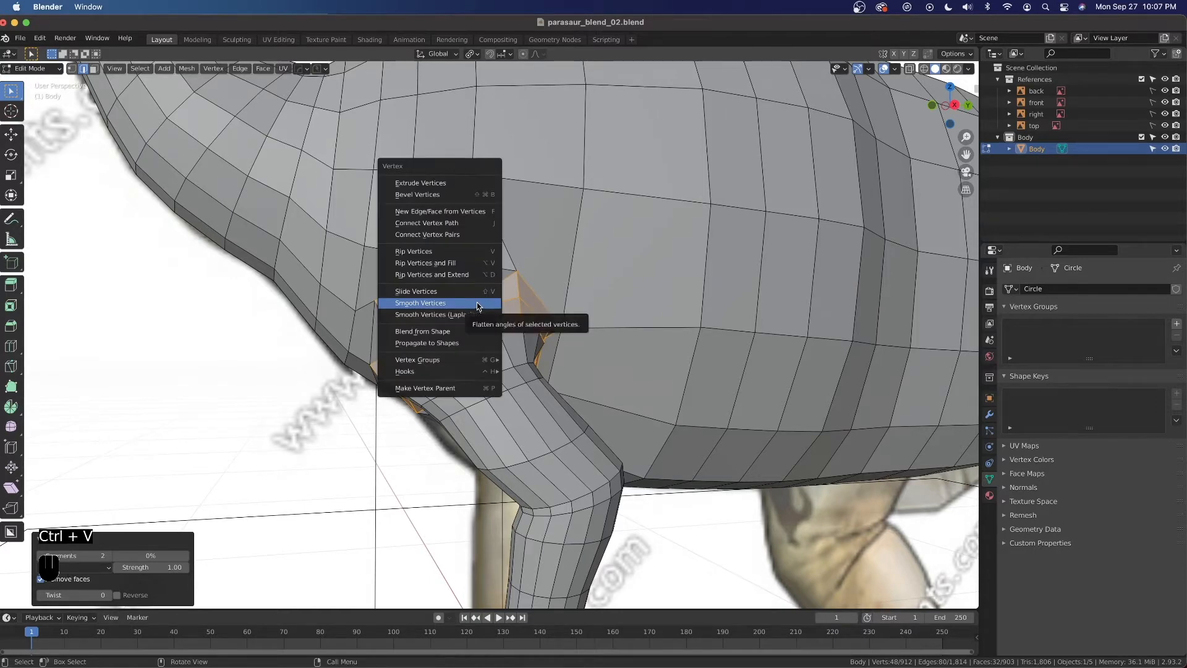
pyautogui.click(478, 306)
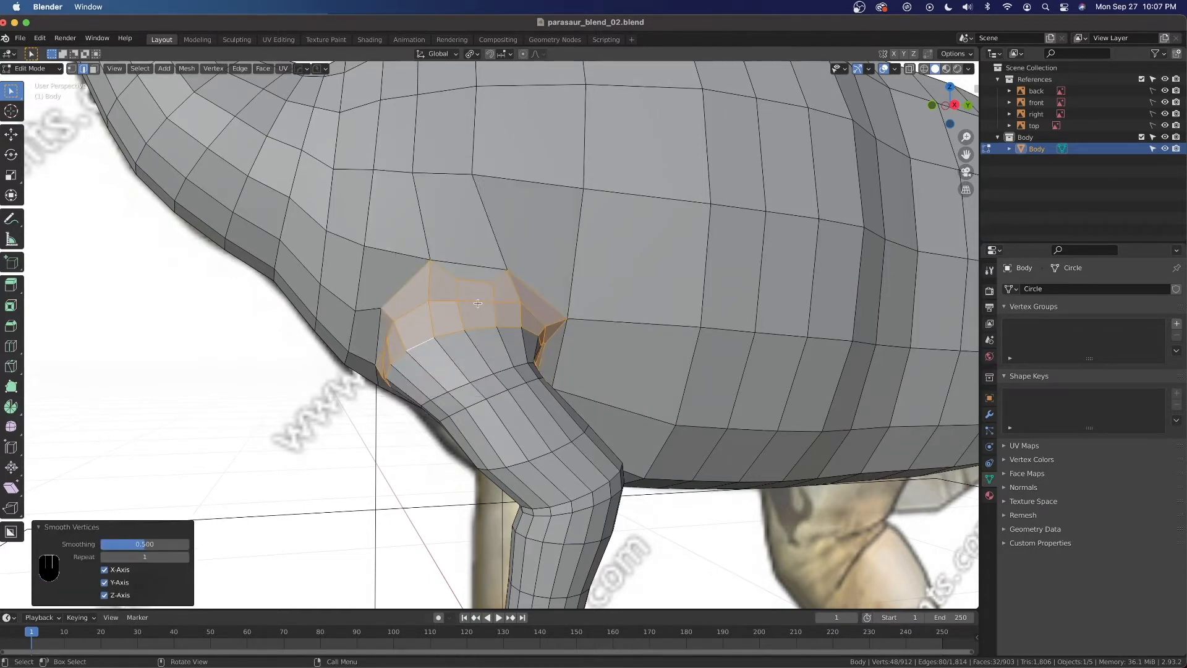
pyautogui.scroll(2, 483, 326)
pyautogui.scroll(-2, 482, 327)
pyautogui.moveTo(511, 344); pyautogui.dragTo(478, 346, button='middle')
pyautogui.scroll(4, 486, 345)
pyautogui.moveTo(570, 340); pyautogui.dragTo(644, 334, button='middle')
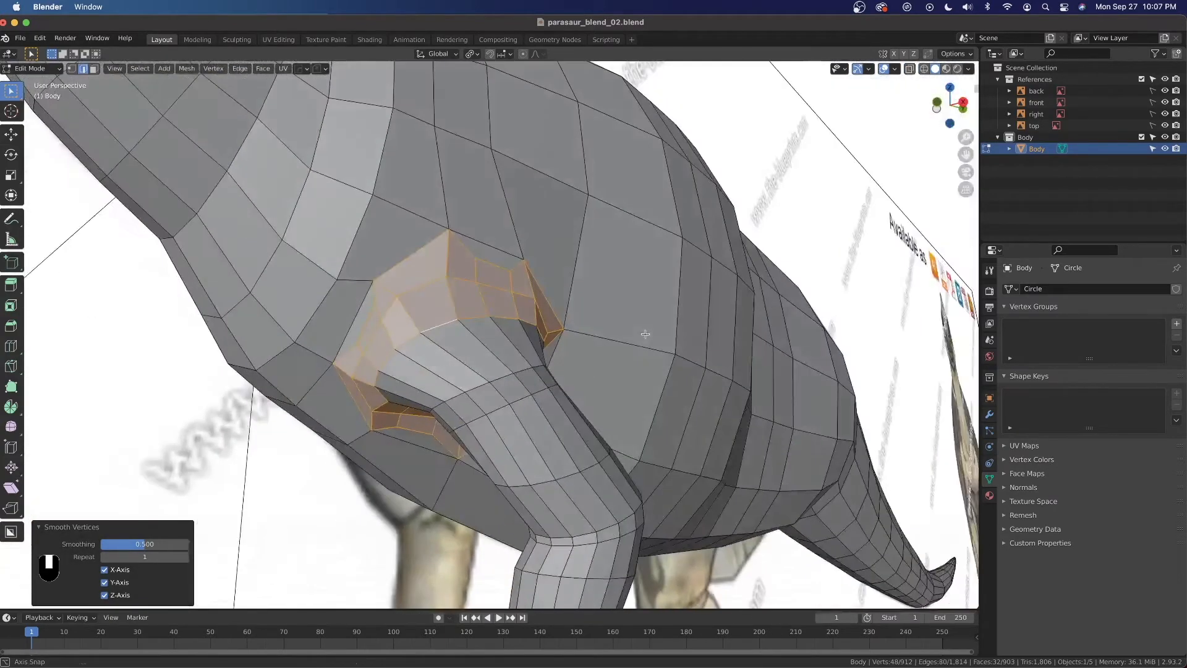
pyautogui.click(186, 557)
pyautogui.moveTo(432, 396); pyautogui.dragTo(495, 371, button='middle')
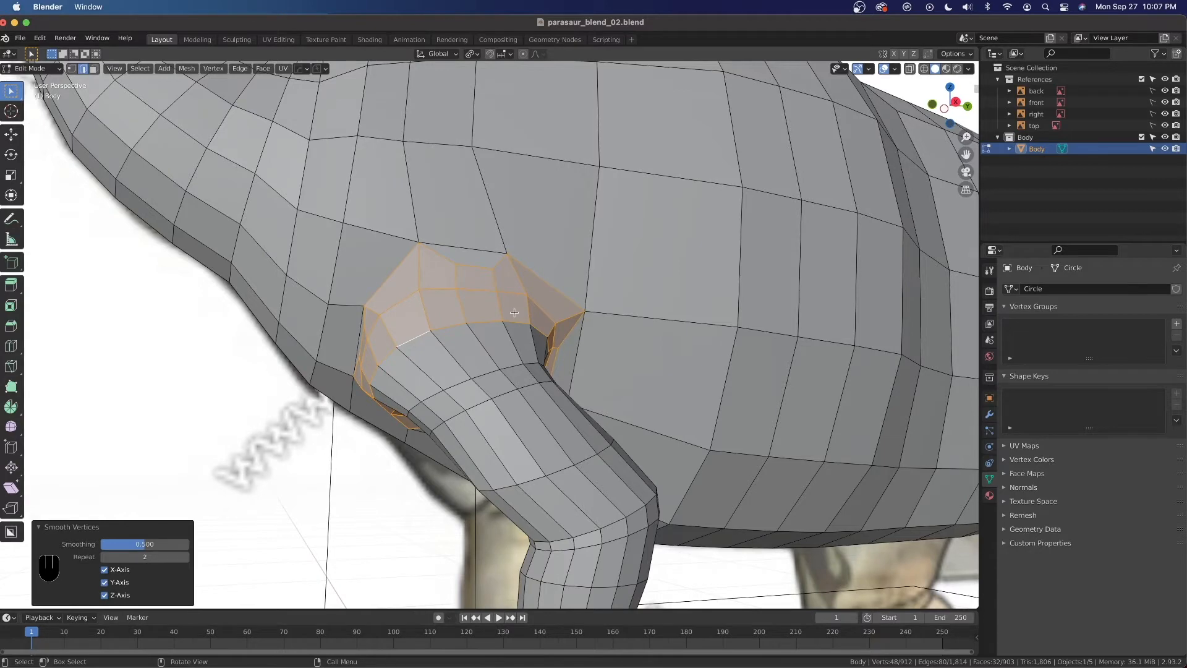
# Switch to vertex selection and slide the two body vertices above and behind the shoulder upward together.
pyautogui.moveTo(514, 312); pyautogui.dragTo(515, 312, button='middle')
pyautogui.click(72, 70)
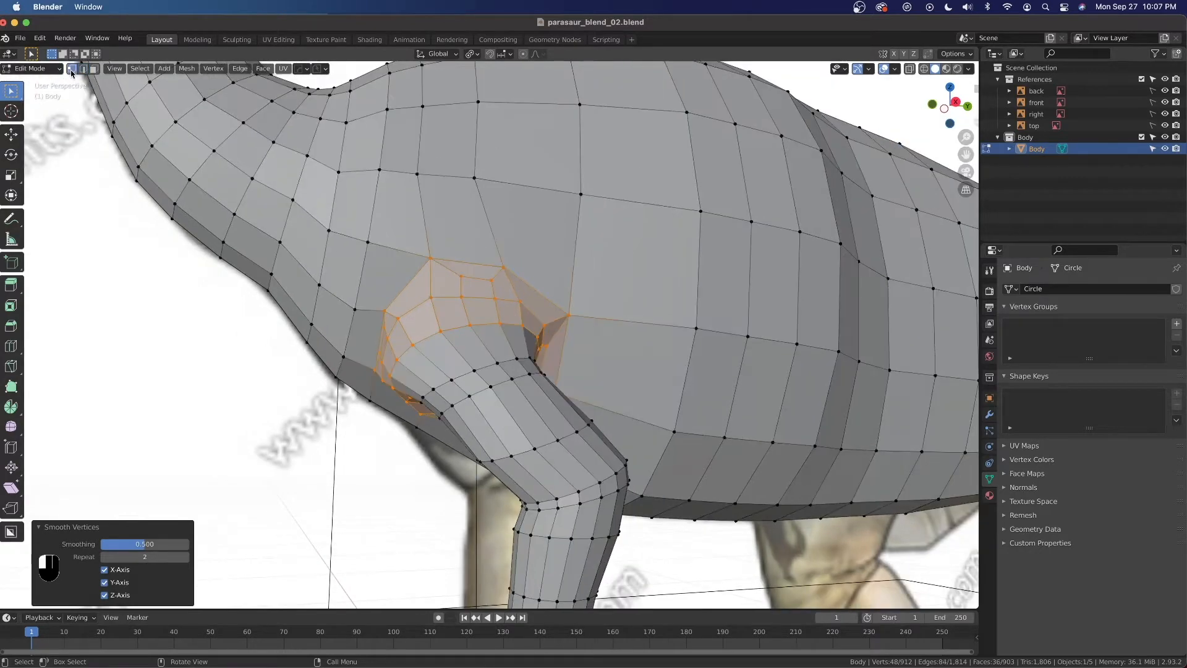
pyautogui.scroll(-1, 543, 284)
pyautogui.scroll(2, 551, 331)
pyautogui.scroll(-3, 549, 333)
pyautogui.moveTo(549, 332); pyautogui.dragTo(518, 319, button='middle')
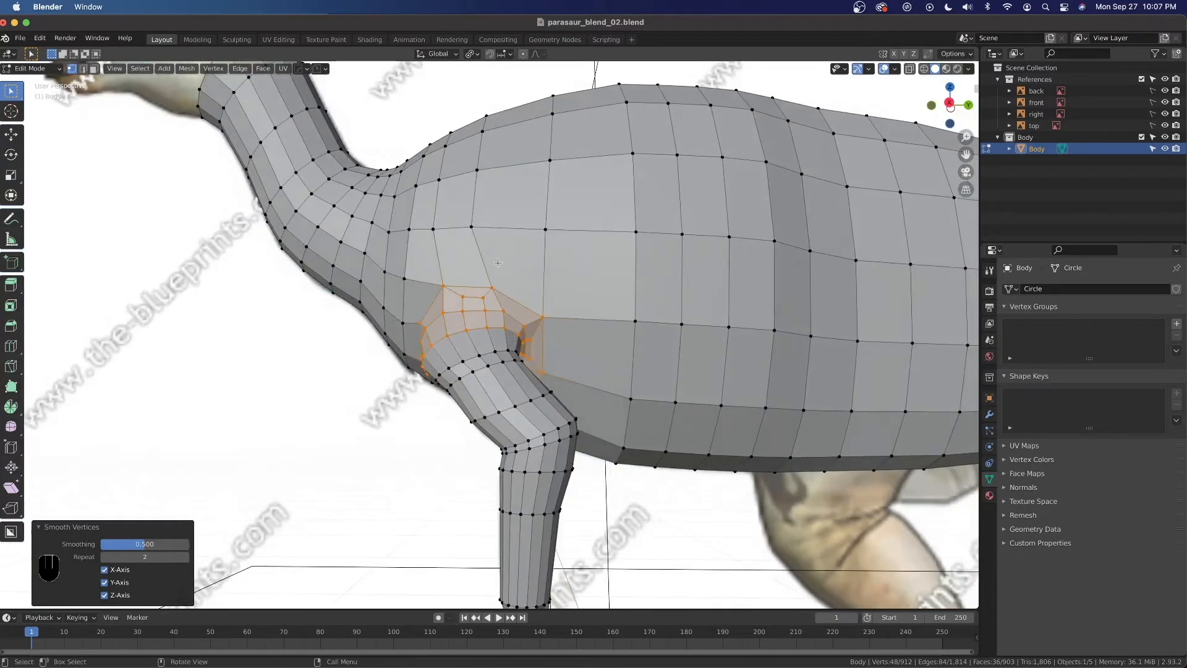
pyautogui.click(542, 318)
pyautogui.keyDown('shift'); pyautogui.click(492, 289); pyautogui.keyUp('shift')
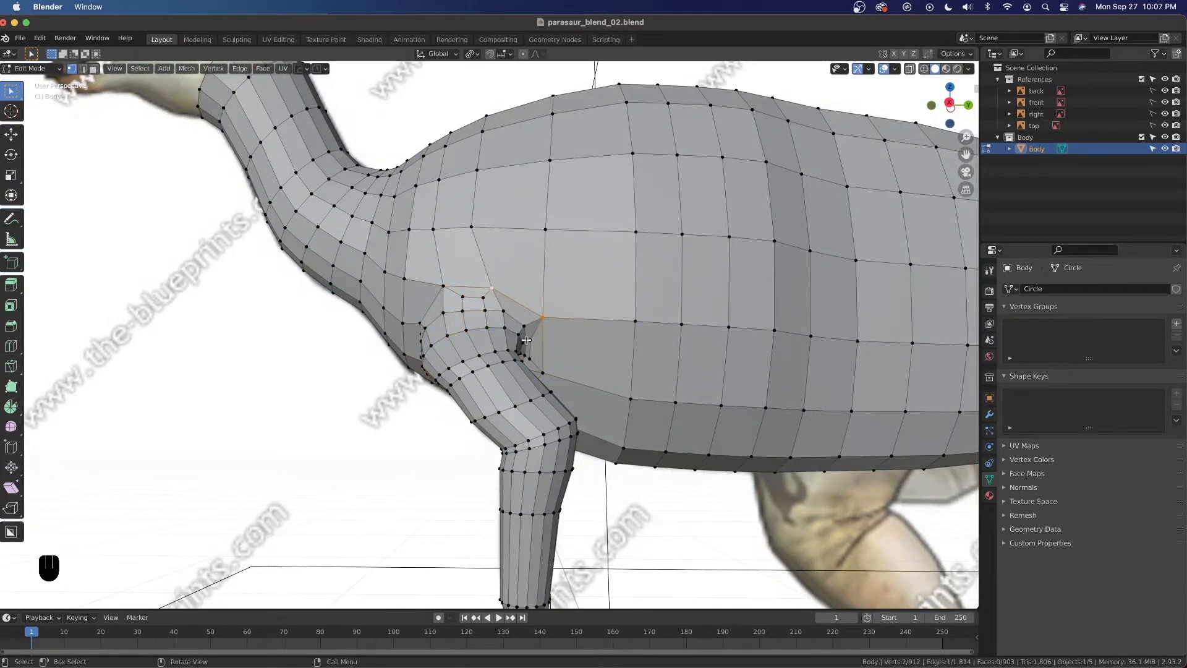
pyautogui.keyDown('shift'); pyautogui.moveTo(594, 298); pyautogui.dragTo(579, 394, button='middle'); pyautogui.keyUp('shift')
pyautogui.scroll(3, 573, 365)
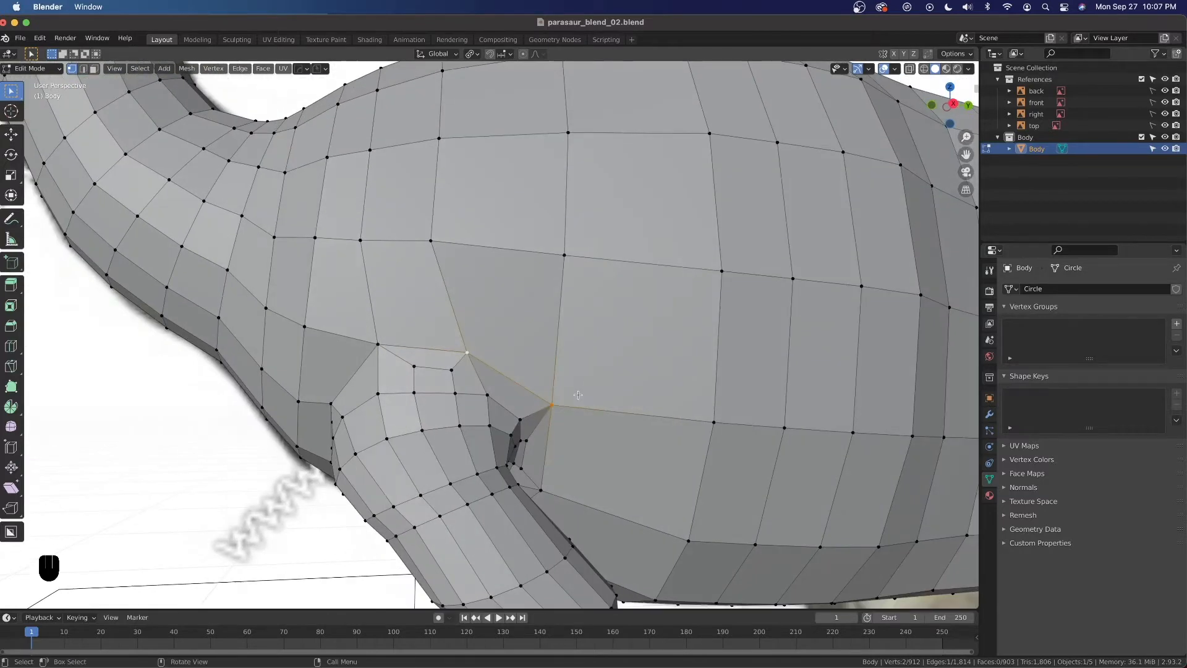
pyautogui.press('g')
pyautogui.press('g')
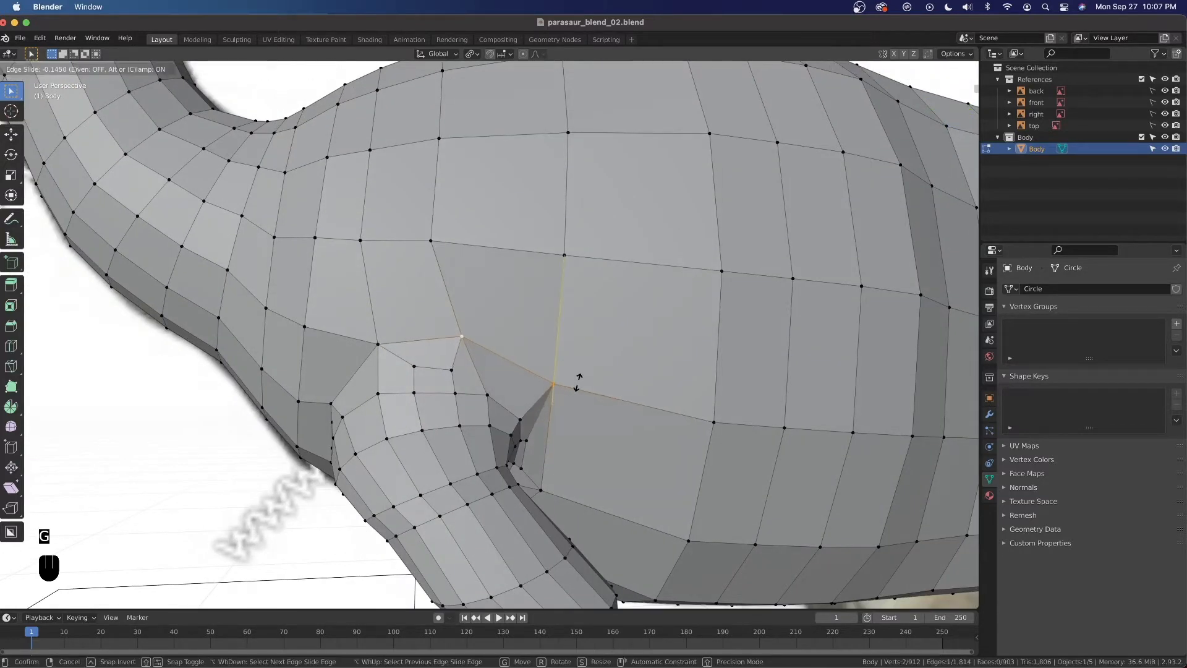
pyautogui.click(562, 386)
# Slide the vertex just behind the shoulder further up its edge by a factor of about 0.12.
pyautogui.click(562, 387)
pyautogui.press('g')
pyautogui.press('g')
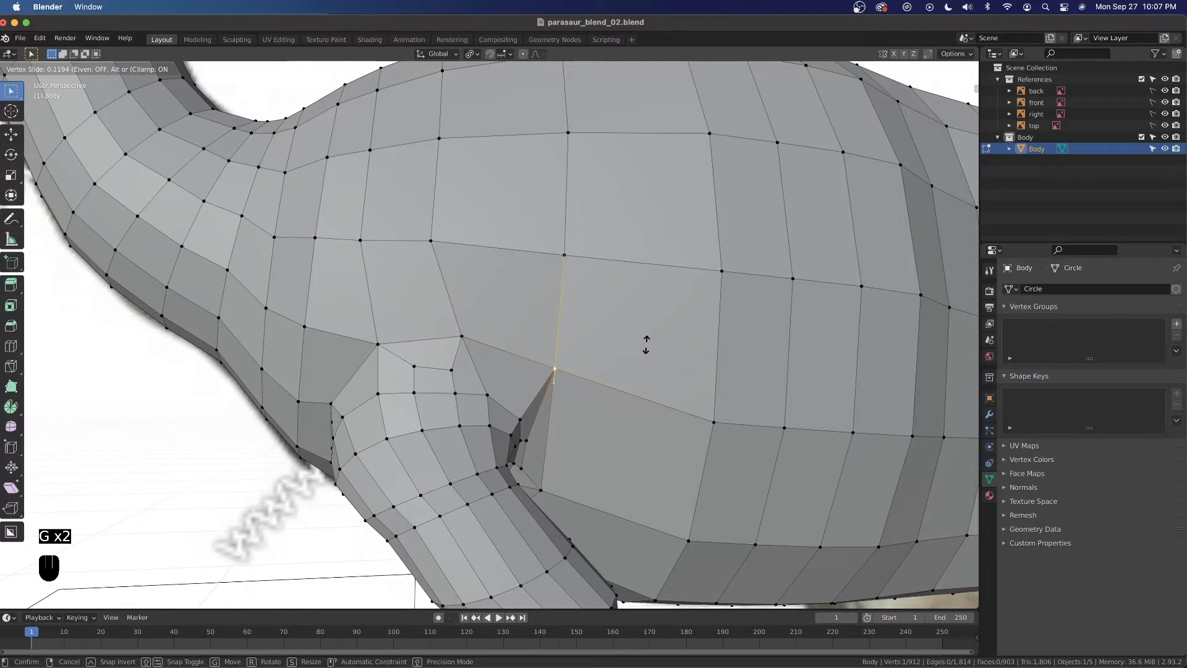
pyautogui.click(645, 345)
# Slide the lower vertex behind the arm rearward by a factor of about 0.04, and slide the neighbouring armpit vertex along its edge.
pyautogui.scroll(-1, 618, 469)
pyautogui.scroll(-2, 619, 470)
pyautogui.moveTo(602, 334); pyautogui.dragTo(551, 342, button='middle')
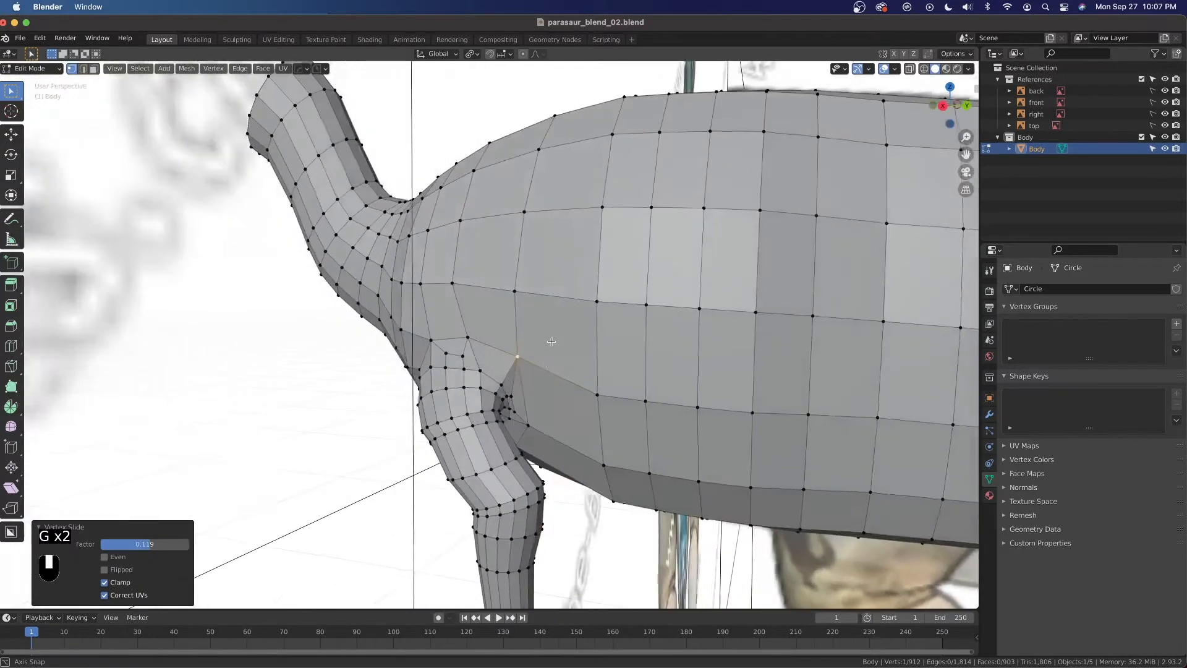
pyautogui.scroll(2, 513, 443)
pyautogui.moveTo(526, 447); pyautogui.dragTo(540, 421, button='middle')
pyautogui.scroll(1, 480, 409)
pyautogui.scroll(1, 480, 409)
pyautogui.click(528, 456)
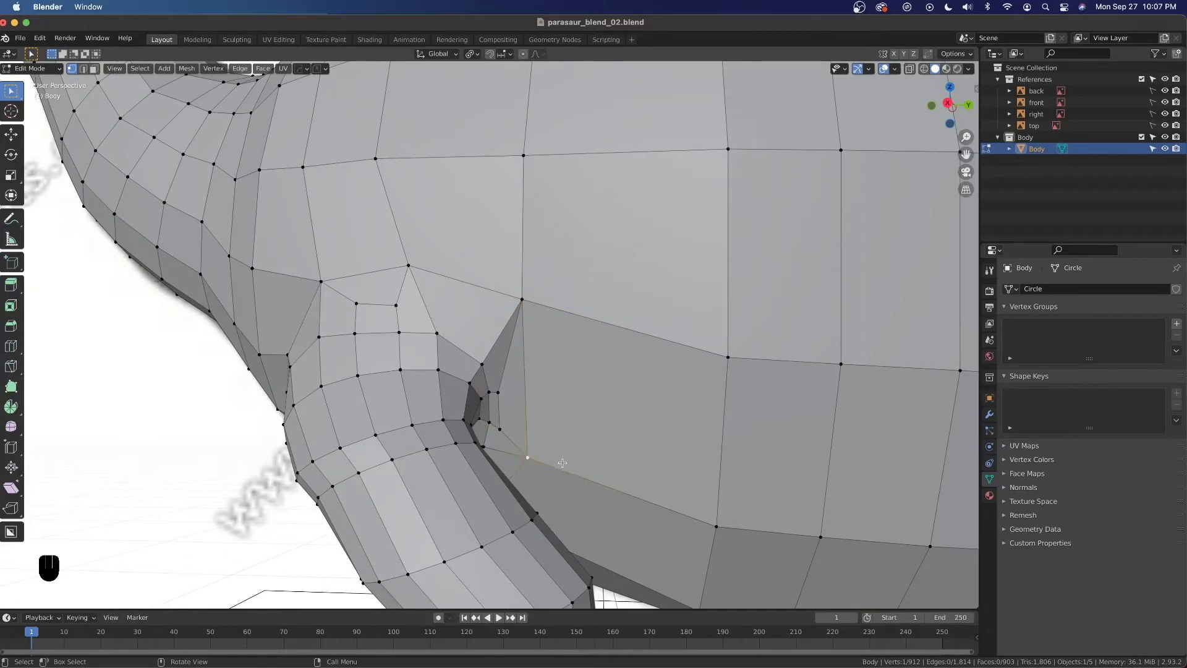
pyautogui.press('g')
pyautogui.press('g')
pyautogui.click(567, 468)
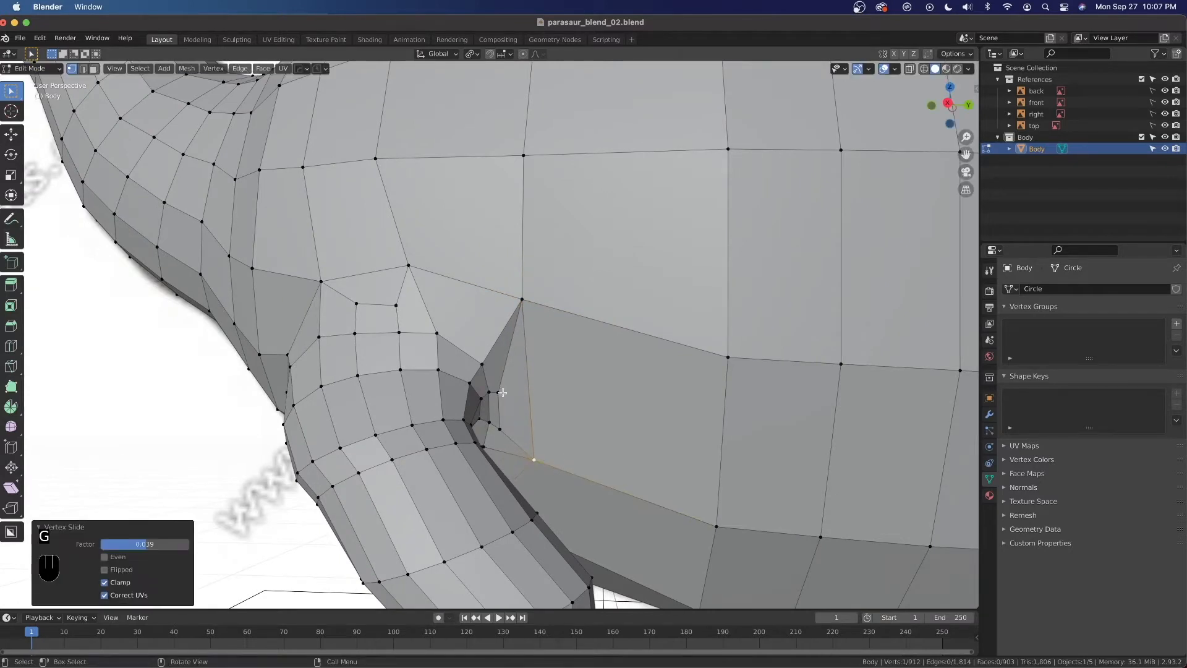
pyautogui.click(500, 390)
pyautogui.press('g')
pyautogui.press('g')
pyautogui.click(543, 377)
# Slide the rear upper vertex of the bridge's inner row along its adjoining edges in two passes to even out the faces.
pyautogui.moveTo(394, 379); pyautogui.dragTo(405, 297, button='middle')
pyautogui.click(418, 302)
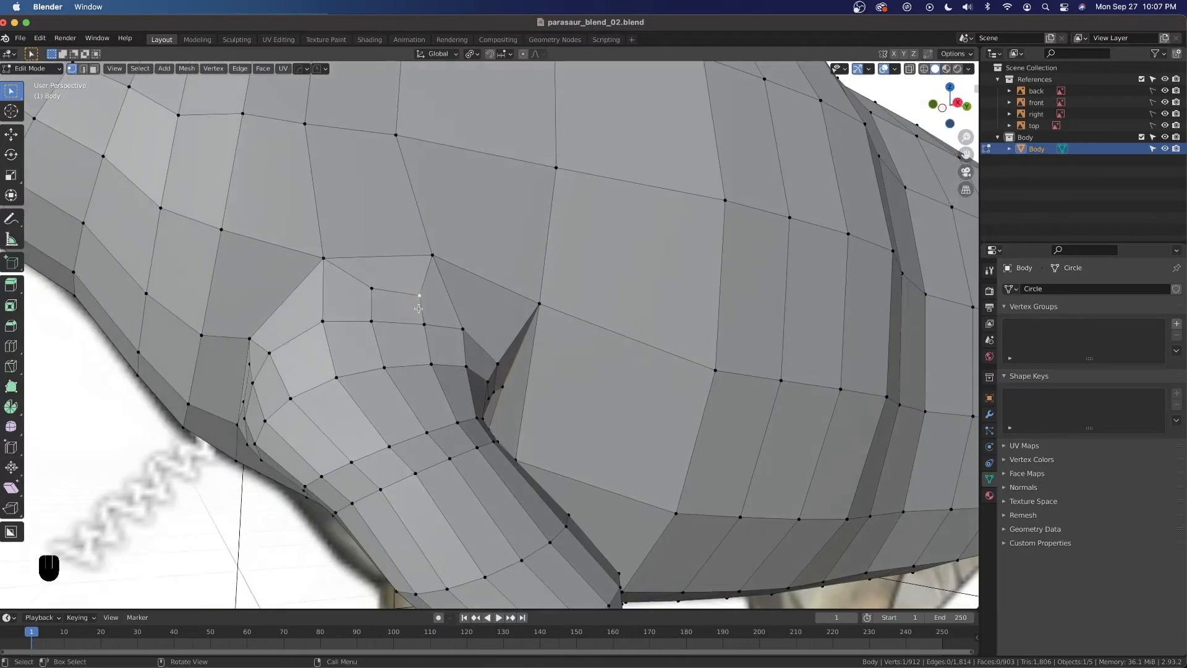
pyautogui.press('g')
pyautogui.press('g')
pyautogui.click(410, 303)
pyautogui.press('g')
pyautogui.press('g')
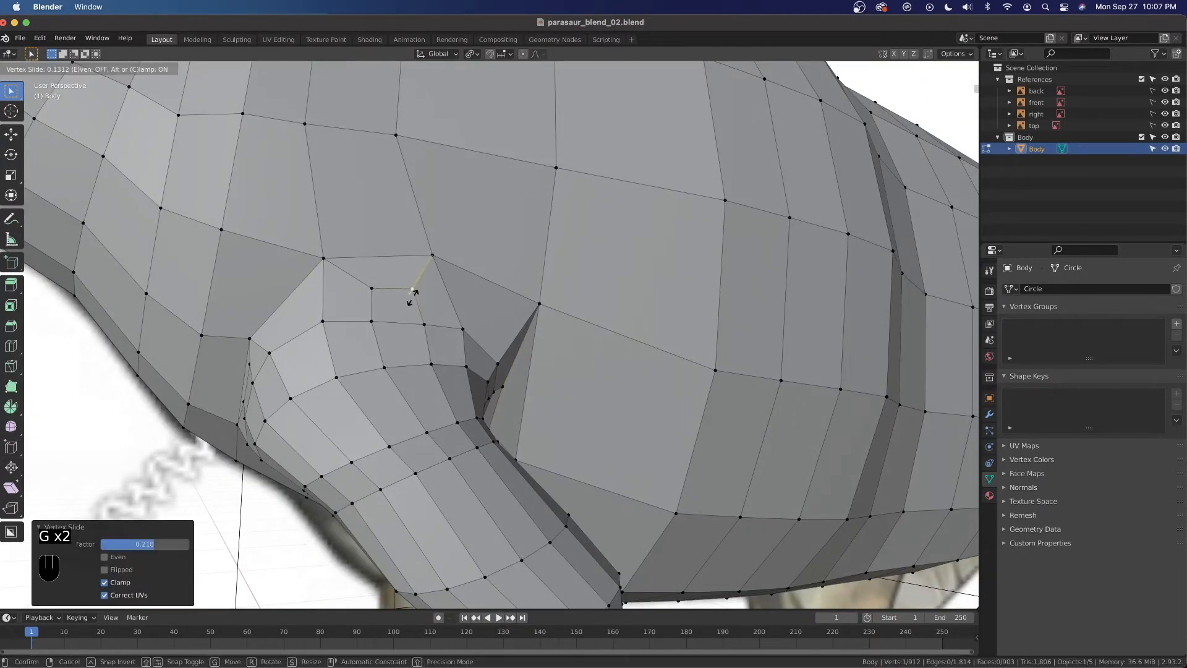
pyautogui.click(409, 302)
# Slide the vertex at the shoulder's top rear corner and the two body vertices above it rearward to straighten the edge line.
pyautogui.moveTo(364, 322); pyautogui.dragTo(457, 308, button='middle')
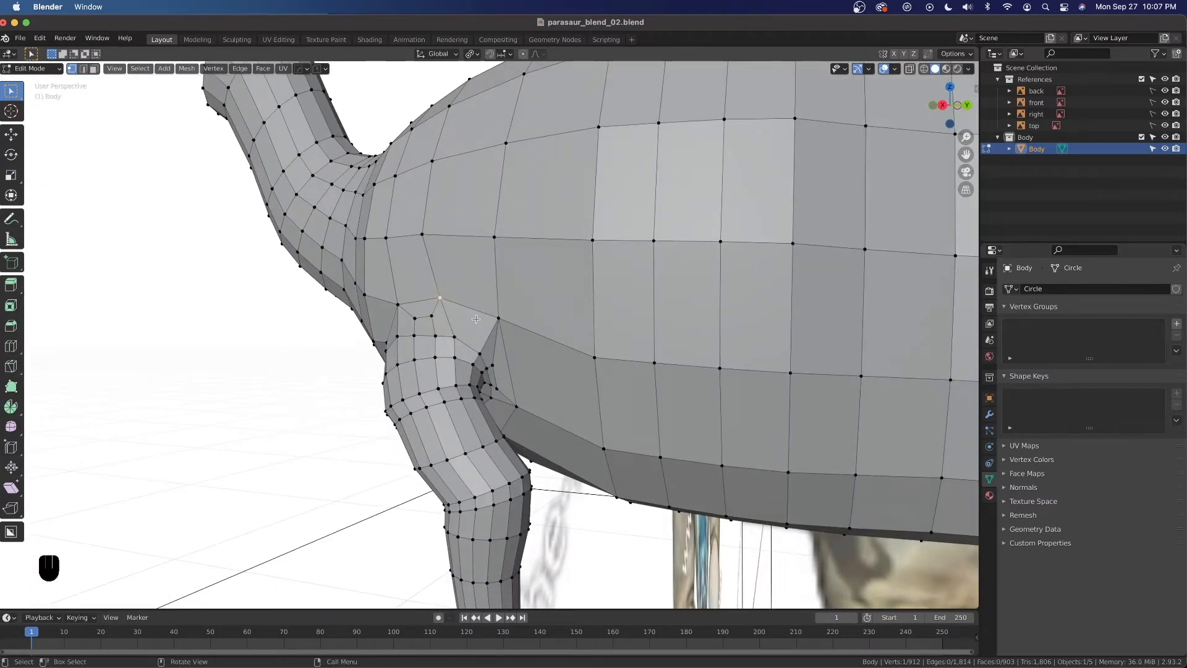
pyautogui.press('g')
pyautogui.press('g')
pyautogui.click(481, 318)
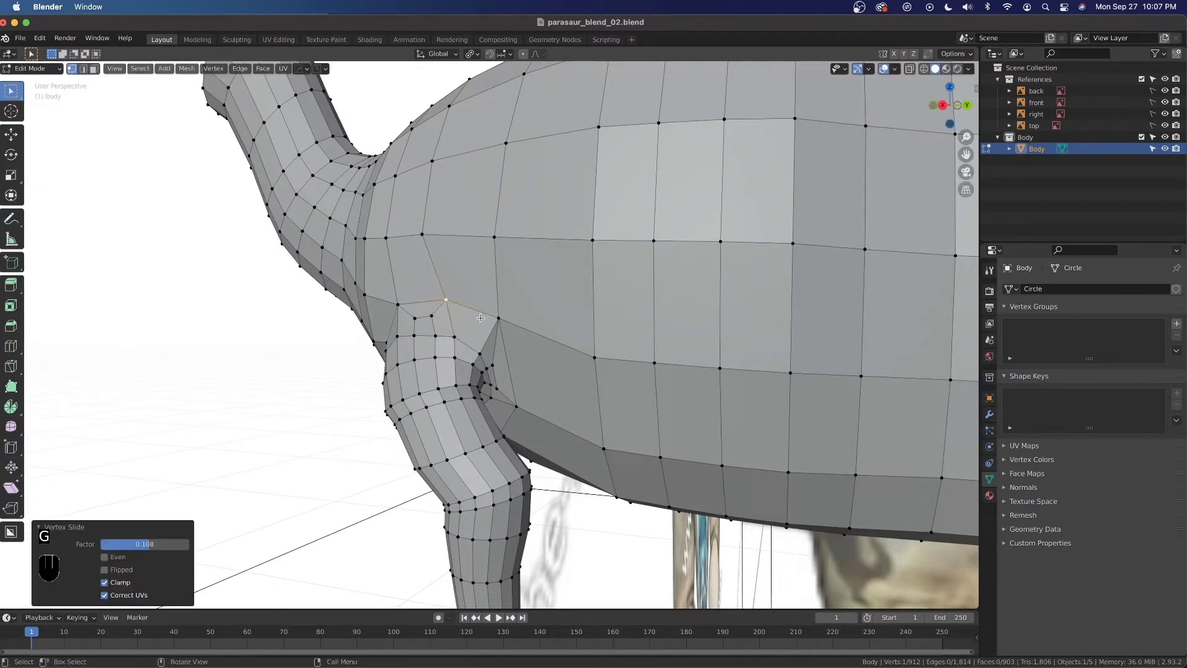
pyautogui.click(426, 233)
pyautogui.press('g')
pyautogui.press('g')
pyautogui.click(460, 220)
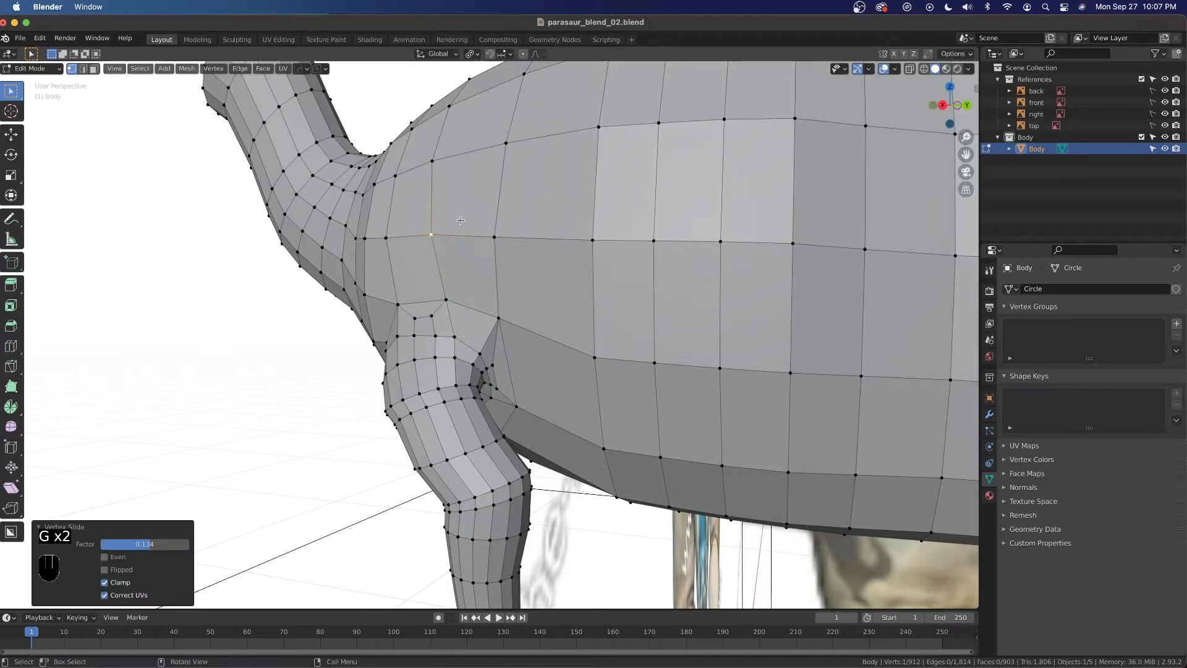
pyautogui.click(425, 155)
pyautogui.press('g')
pyautogui.press('g')
pyautogui.click(460, 198)
# Return to Object Mode and view the whole dinosaur with its reference images.
pyautogui.scroll(-3, 466, 270)
pyautogui.scroll(-3, 466, 270)
pyautogui.moveTo(466, 271); pyautogui.dragTo(527, 394, button='middle')
pyautogui.press('Tab')
pyautogui.scroll(-5, 547, 399)
pyautogui.scroll(-4, 710, 379)
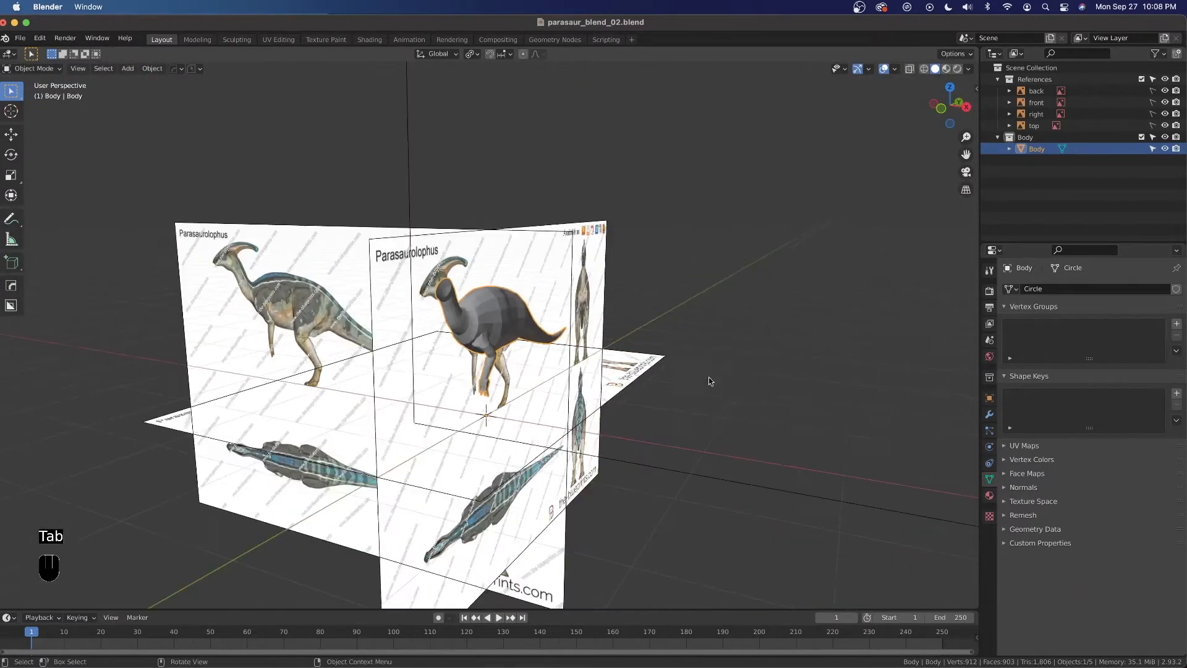
# Place the 3D cursor on the middle toe of the front reference's foot and add a mesh plane there.
pyautogui.press('`')
pyautogui.click(441, 367)
pyautogui.scroll(4, 441, 367)
pyautogui.click(516, 564)
pyautogui.scroll(3, 517, 556)
pyautogui.keyDown('shift'); pyautogui.moveTo(518, 549); pyautogui.dragTo(501, 369, button='middle'); pyautogui.keyUp('shift')
pyautogui.moveTo(517, 517)
pyautogui.keyDown('shift'); pyautogui.mouseDown(button='middle')
pyautogui.moveTo(517, 384)
pyautogui.moveTo(546, 230)
pyautogui.moveTo(530, 241)
pyautogui.moveTo(614, 229)
pyautogui.mouseUp(button='middle'); pyautogui.keyUp('shift')
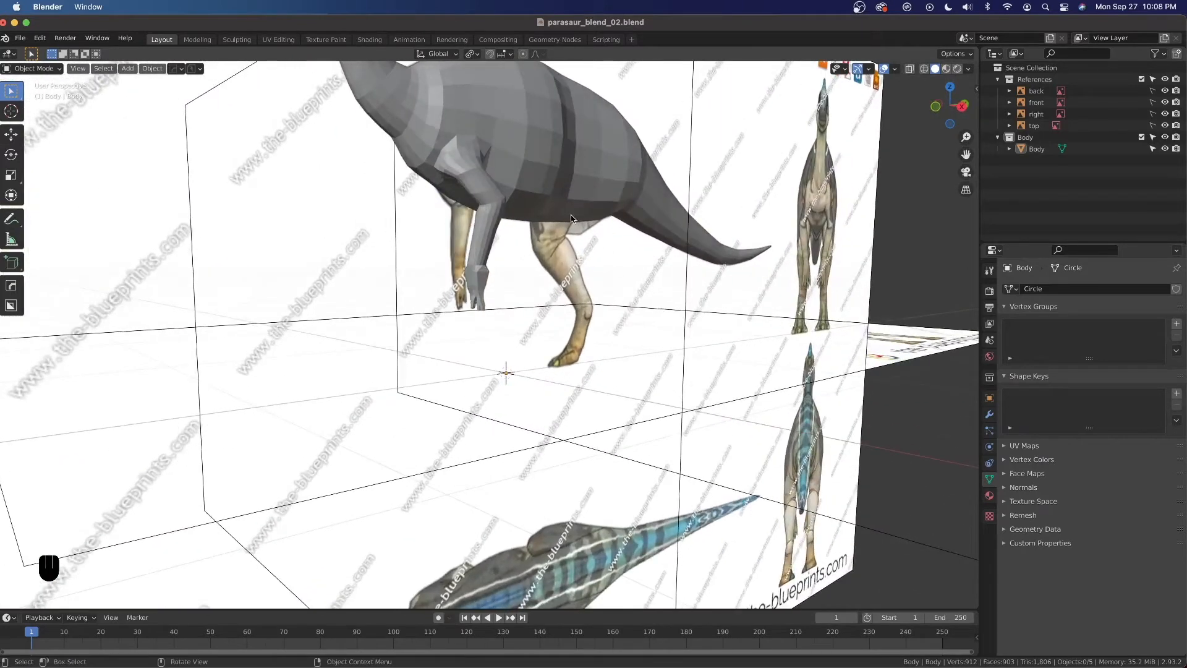
pyautogui.press('`')
pyautogui.click(513, 235)
pyautogui.scroll(3, 549, 346)
pyautogui.keyDown('shift'); pyautogui.moveTo(525, 461); pyautogui.dragTo(536, 358, button='middle'); pyautogui.keyUp('shift')
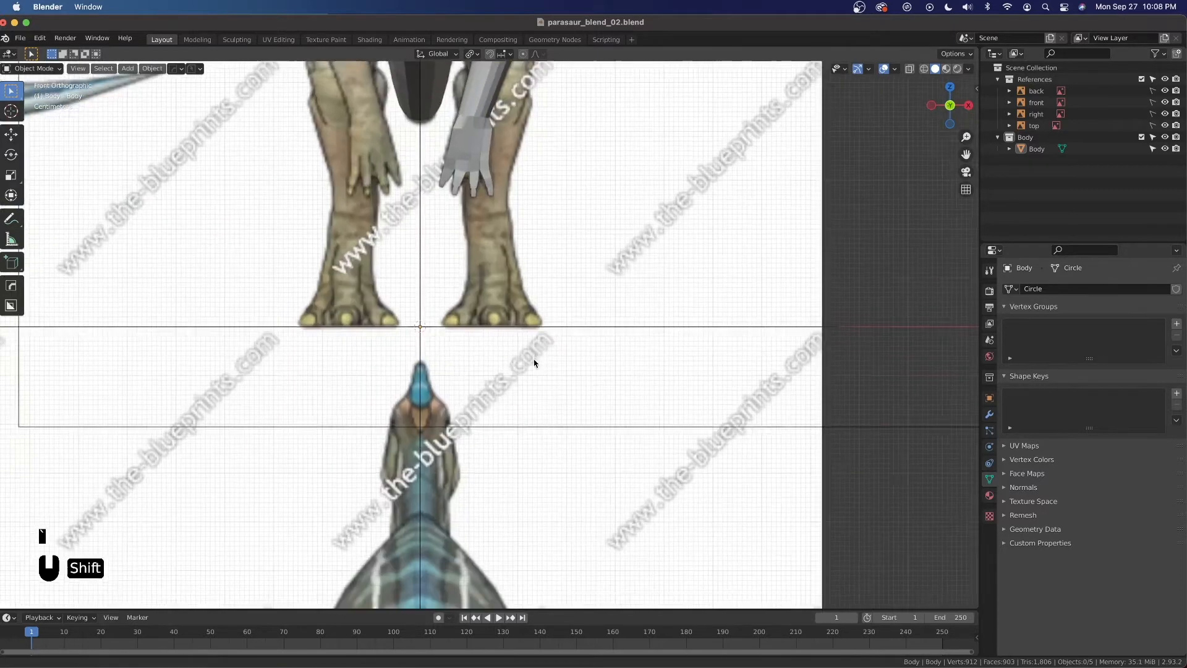
pyautogui.scroll(2, 526, 359)
pyautogui.press('shift')
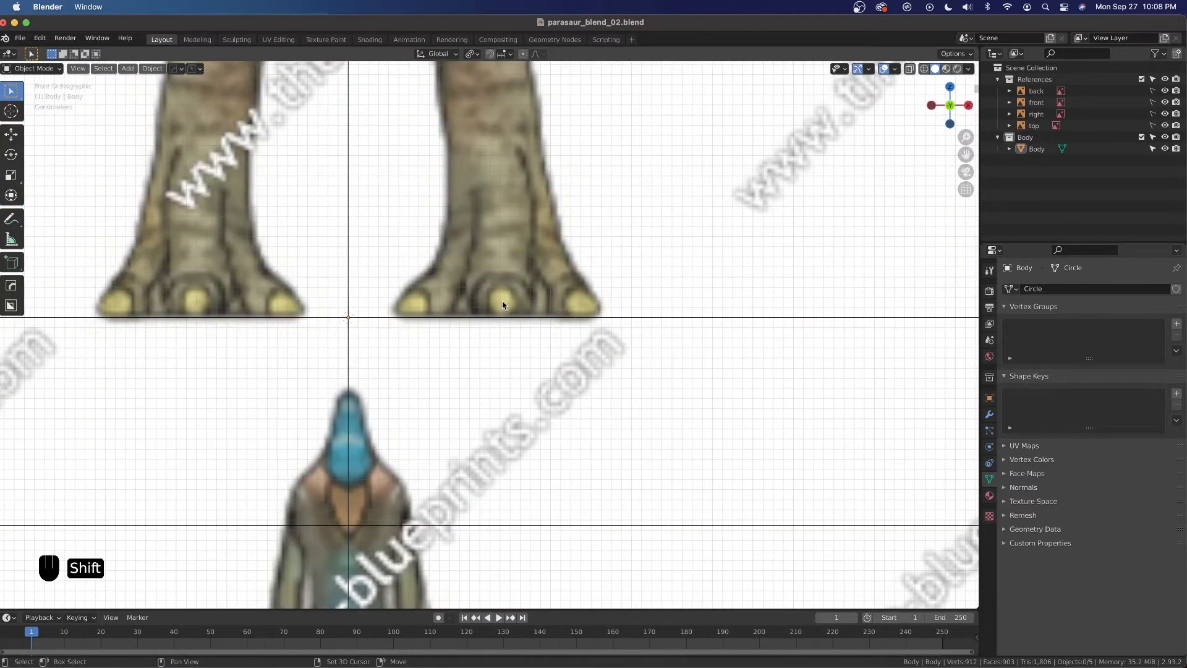
pyautogui.hotkey('shift', 'a')
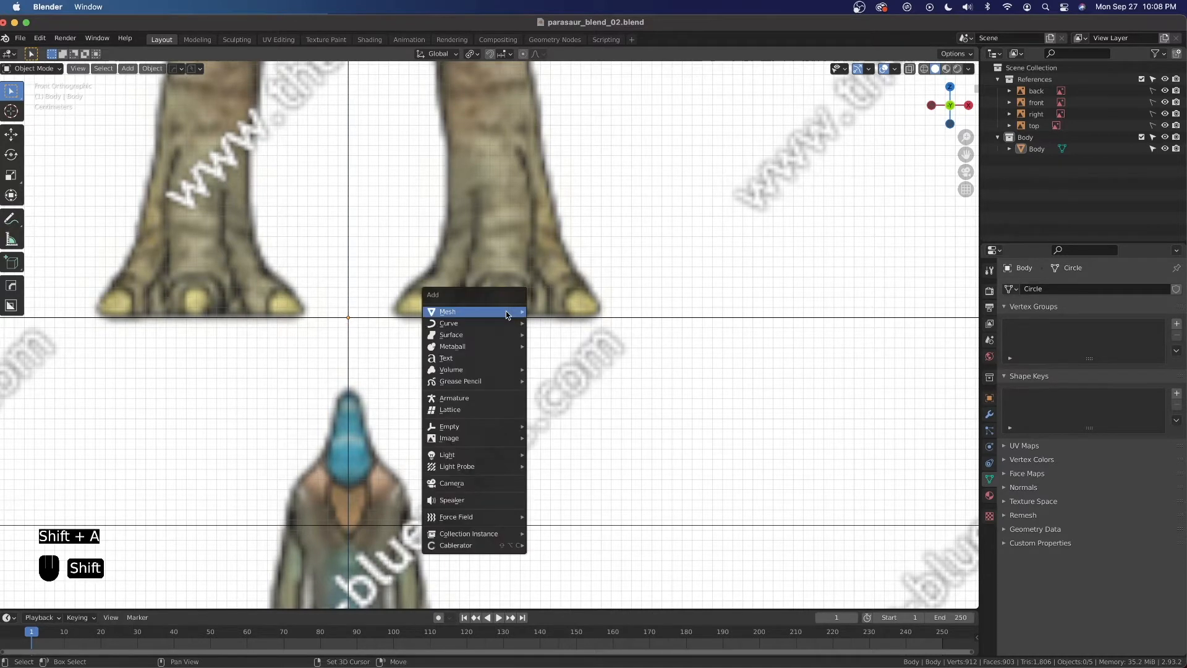
pyautogui.moveTo(520, 314)
pyautogui.click(541, 314)
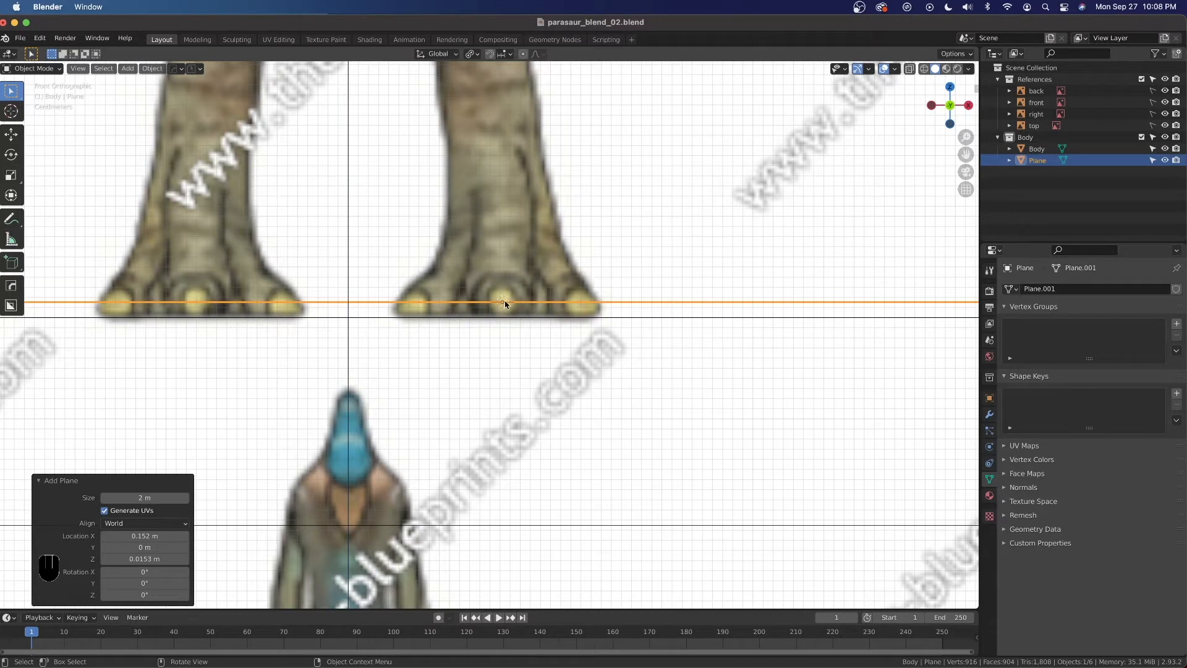
# Rename the new plane object as Leg.
pyautogui.scroll(-2, 502, 309)
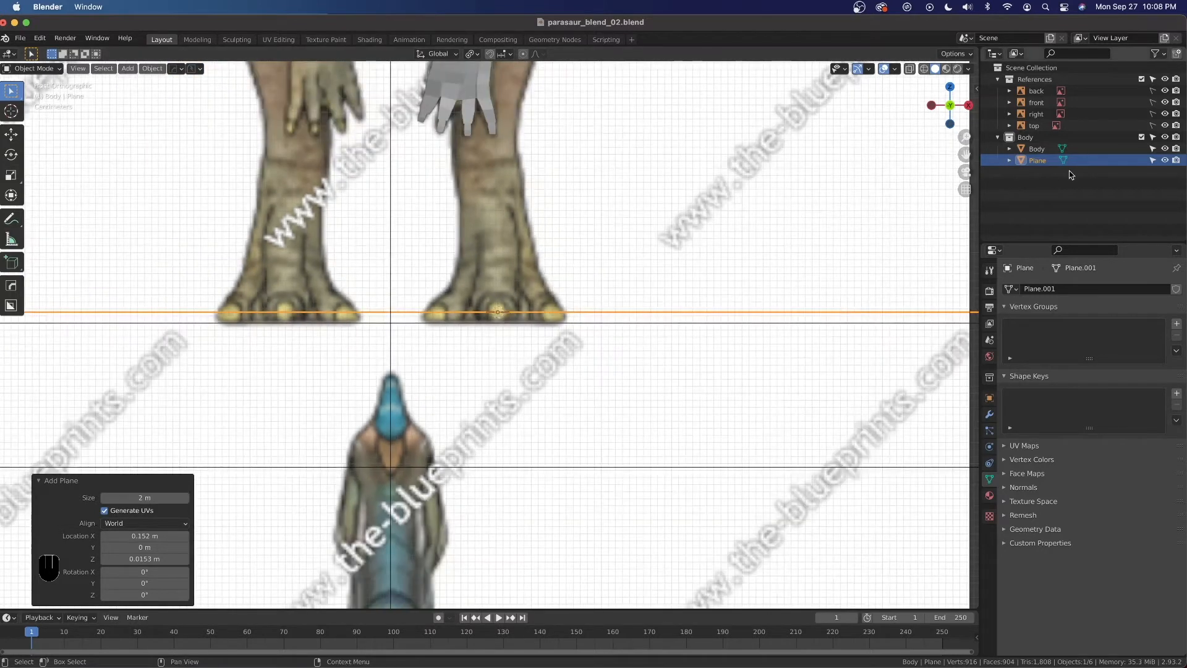
pyautogui.click(1044, 160)
pyautogui.doubleClick(1043, 160)
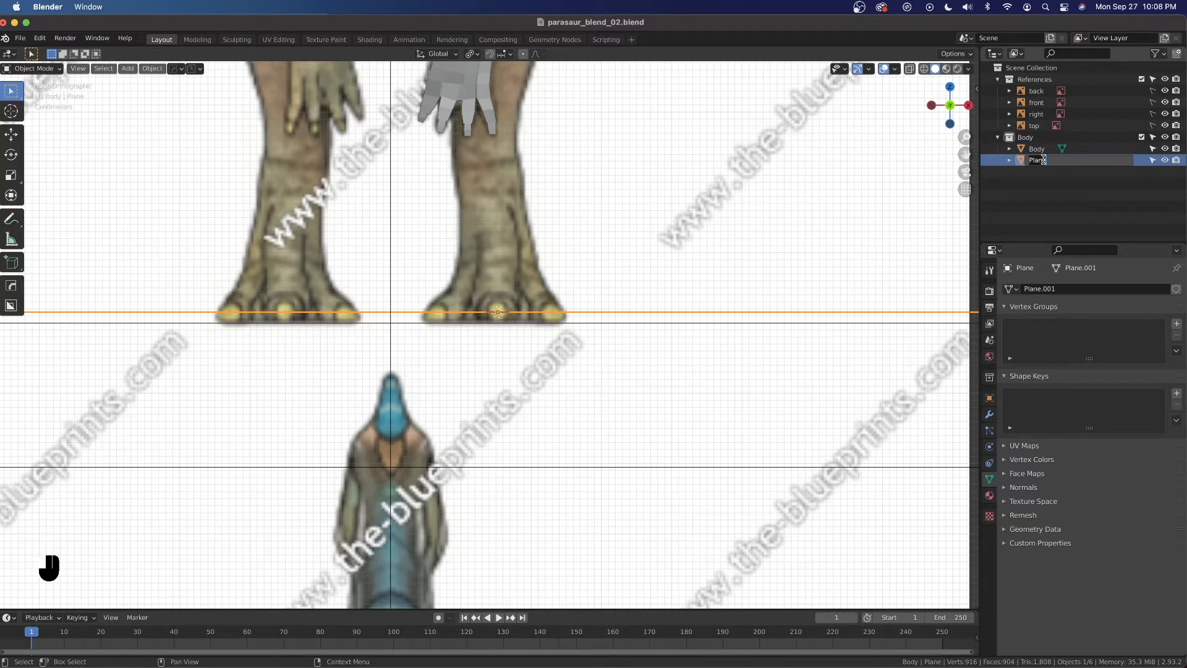
pyautogui.press('Return')
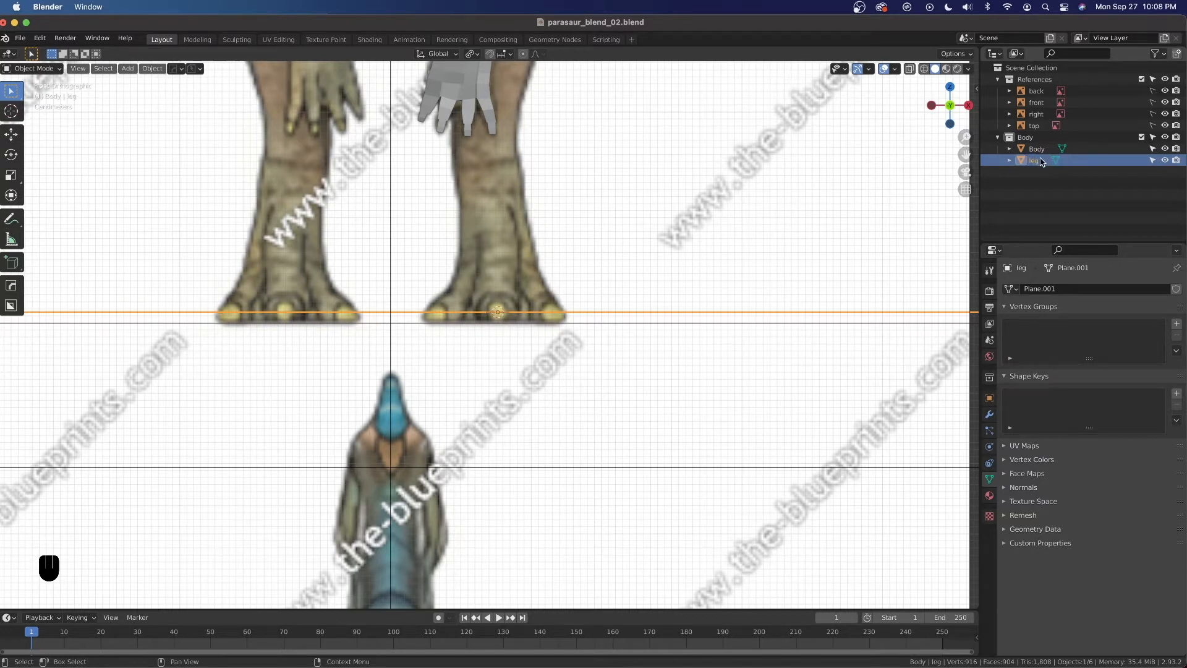
pyautogui.doubleClick(1041, 160)
pyautogui.write('Leg')
pyautogui.press('Return')
# Rotate the Leg plane 90° about the X axis so it faces the front.
pyautogui.scroll(-3, 592, 419)
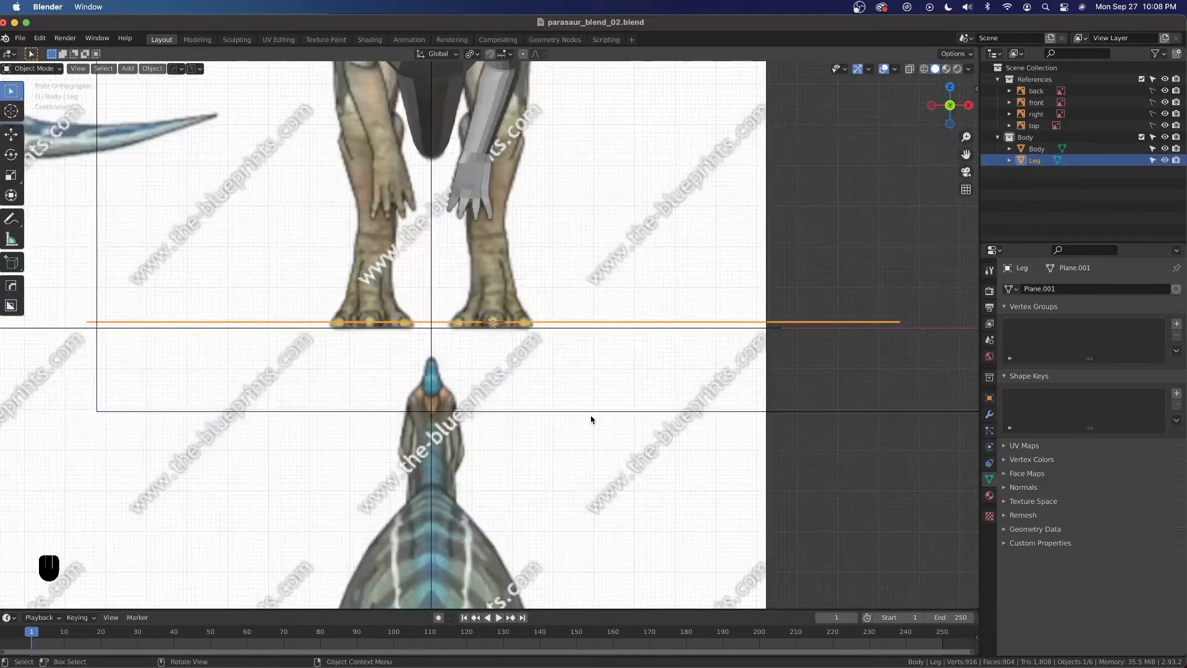
pyautogui.press('r')
pyautogui.write('x90')
pyautogui.press('Return')
# In Edit Mode, scale the Leg plane down by about 0.028 and again by about 0.639, to roughly toe size in the front view.
pyautogui.scroll(-3, 588, 416)
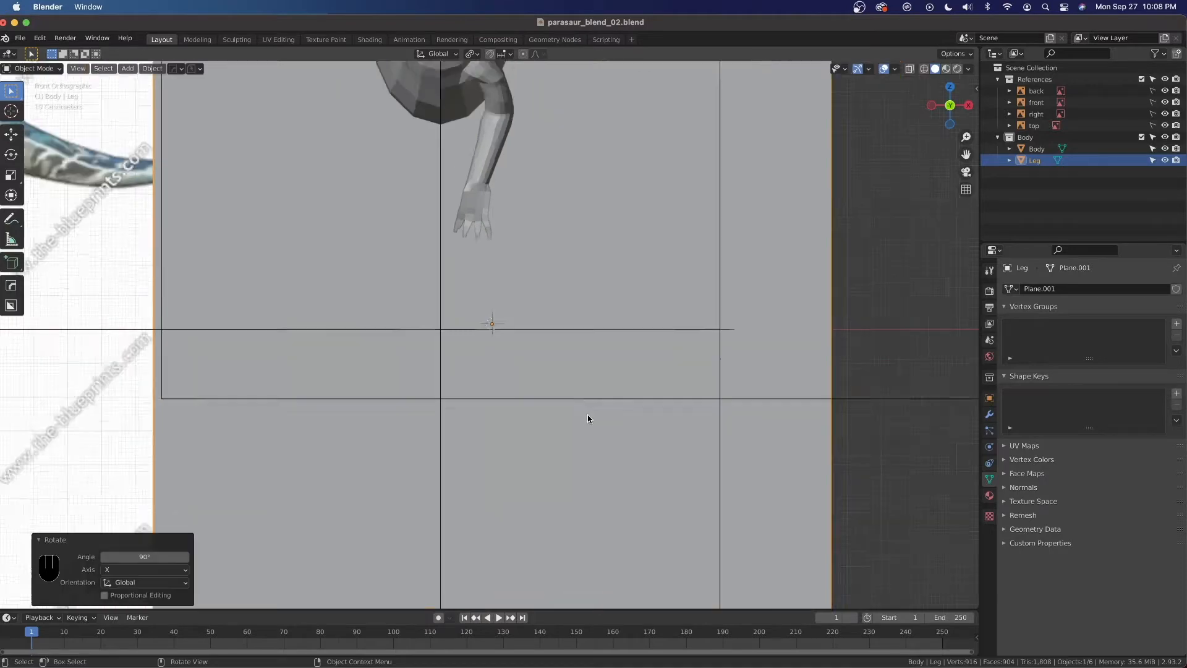
pyautogui.moveTo(699, 362); pyautogui.dragTo(661, 379, button='middle')
pyautogui.press('`')
pyautogui.click(600, 334)
pyautogui.scroll(3, 600, 334)
pyautogui.scroll(-3, 600, 334)
pyautogui.press('Tab')
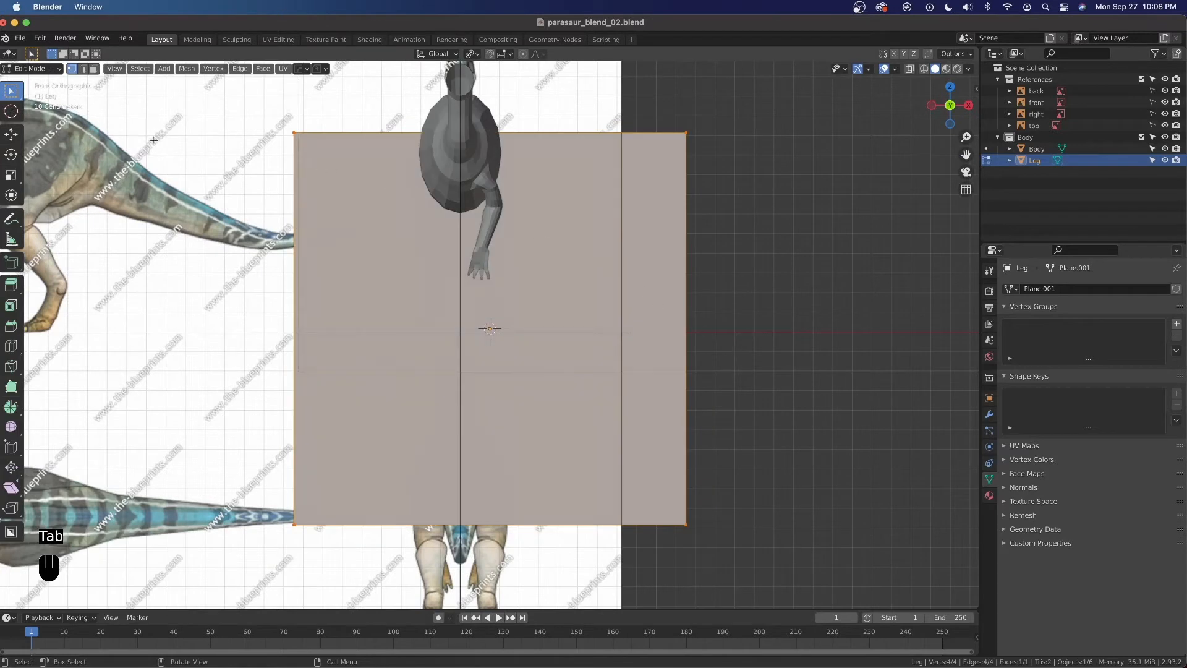
pyautogui.press('s')
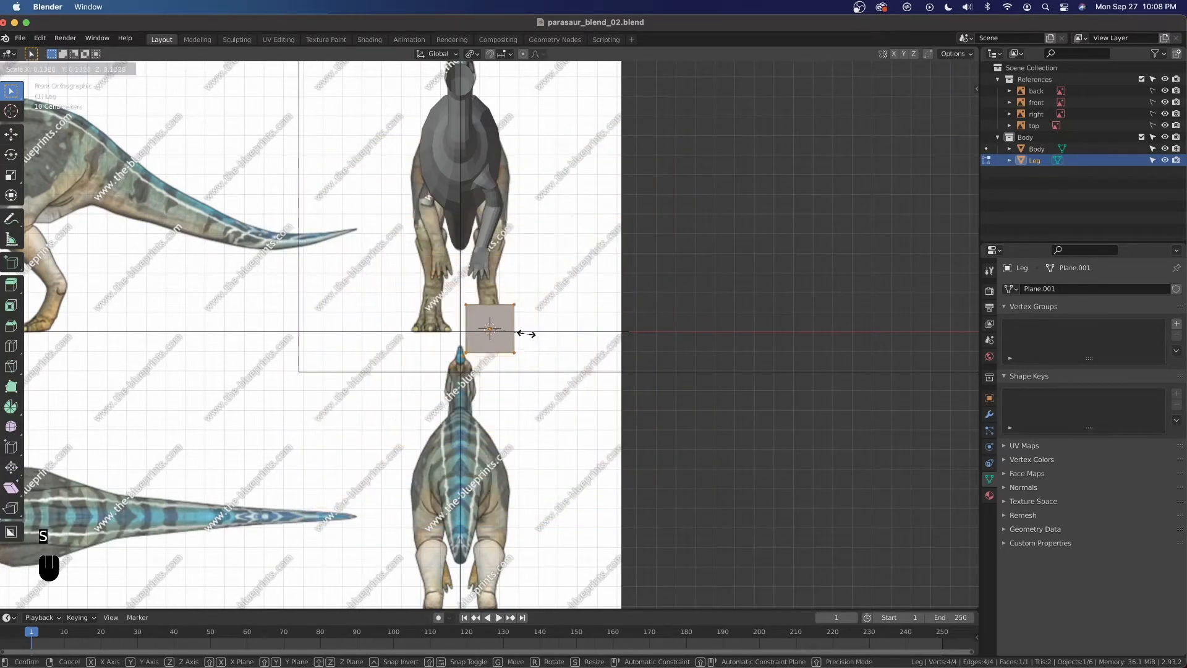
pyautogui.click(501, 332)
pyautogui.scroll(9, 501, 332)
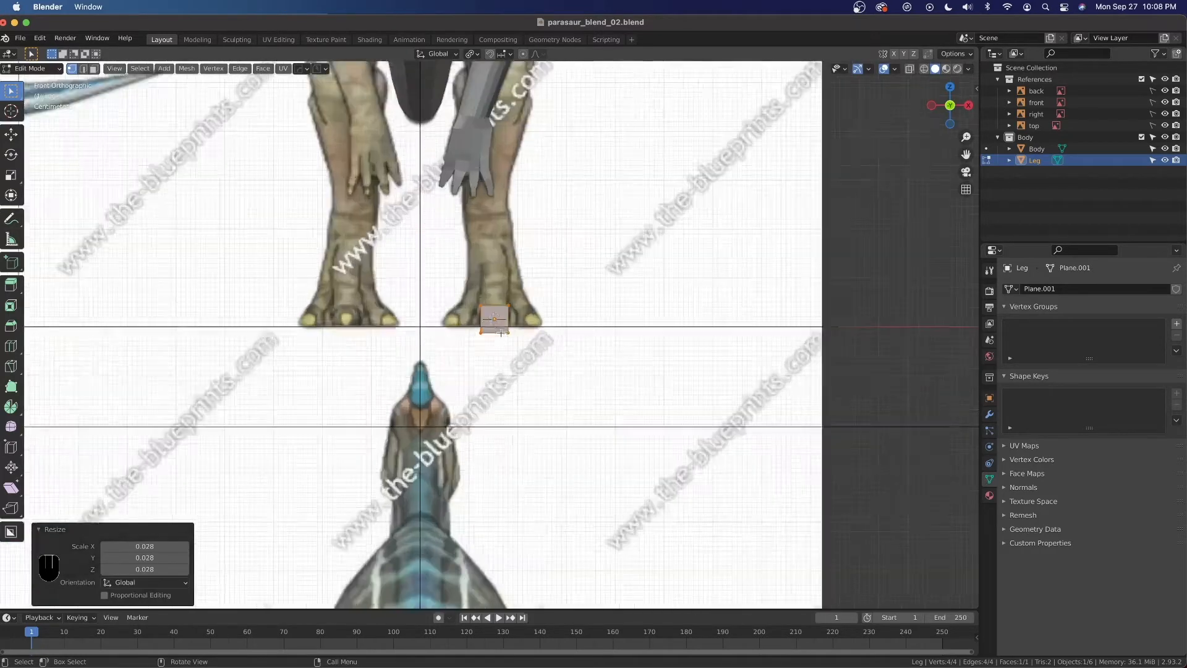
pyautogui.press('s')
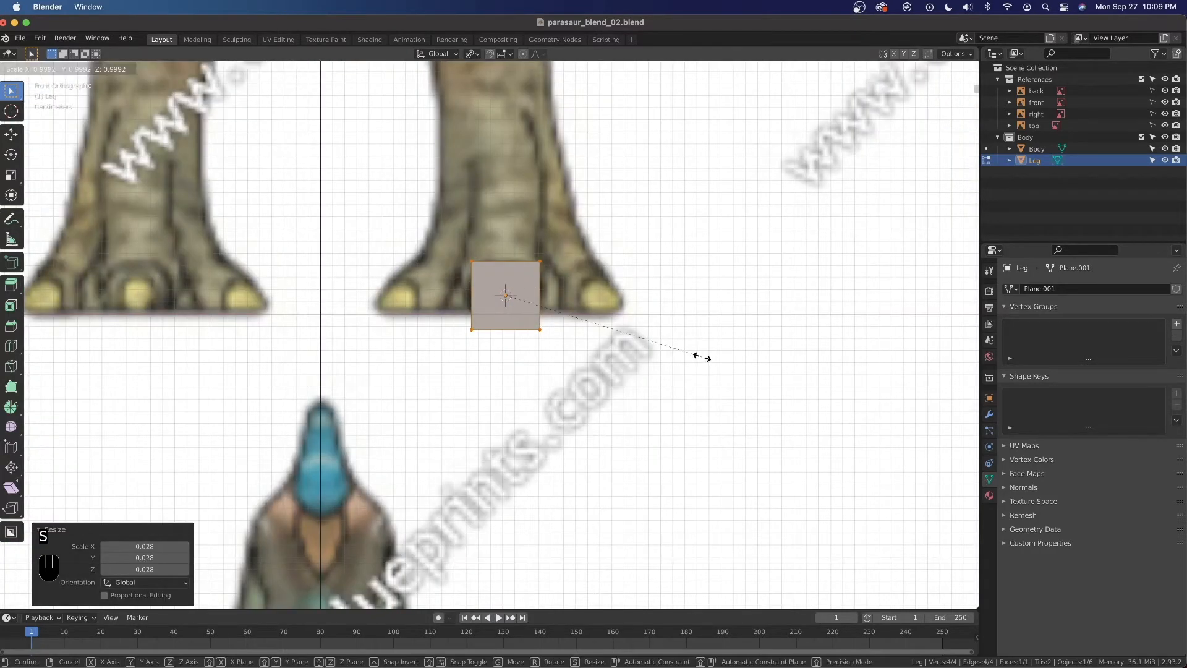
pyautogui.click(631, 334)
# In the right side view, move the plane about 0.23 m along Y to the tip of the foot's front toe.
pyautogui.press('KP_3')
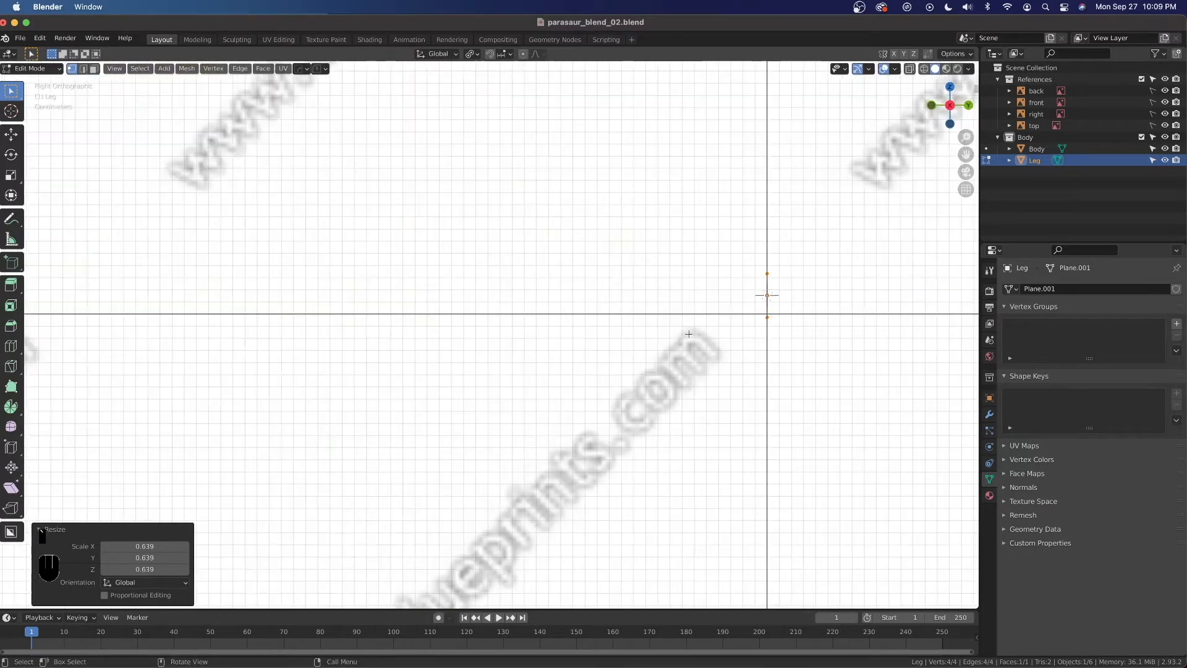
pyautogui.press('`')
pyautogui.click(911, 347)
pyautogui.scroll(-3, 787, 376)
pyautogui.keyDown('shift'); pyautogui.moveTo(635, 366); pyautogui.dragTo(497, 403, button='middle'); pyautogui.keyUp('shift')
pyautogui.scroll(4, 540, 384)
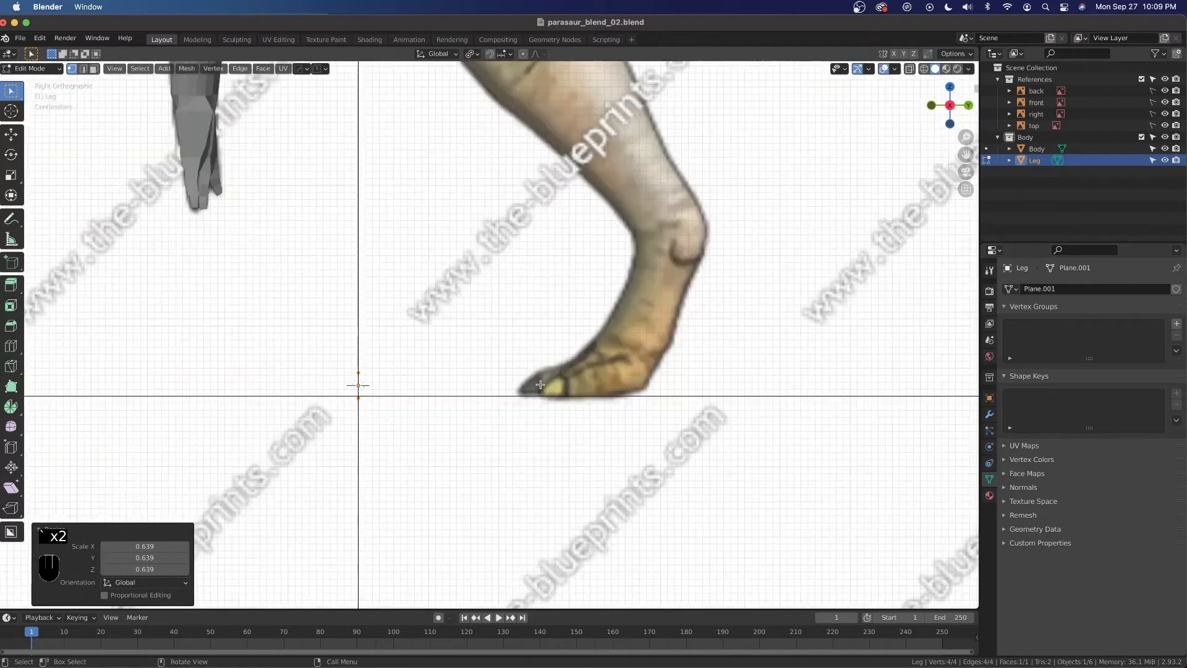
pyautogui.scroll(1, 541, 384)
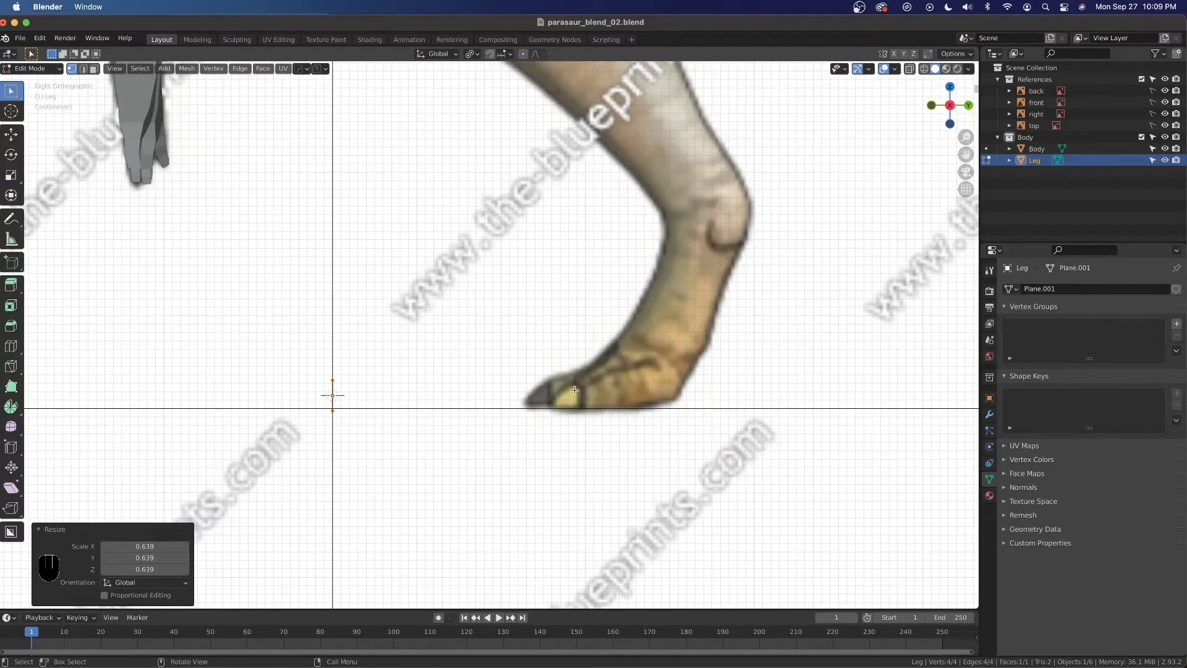
pyautogui.press('`')
pyautogui.click(504, 344)
pyautogui.press('`')
pyautogui.click(559, 405)
pyautogui.scroll(-2, 619, 408)
pyautogui.scroll(2, 535, 405)
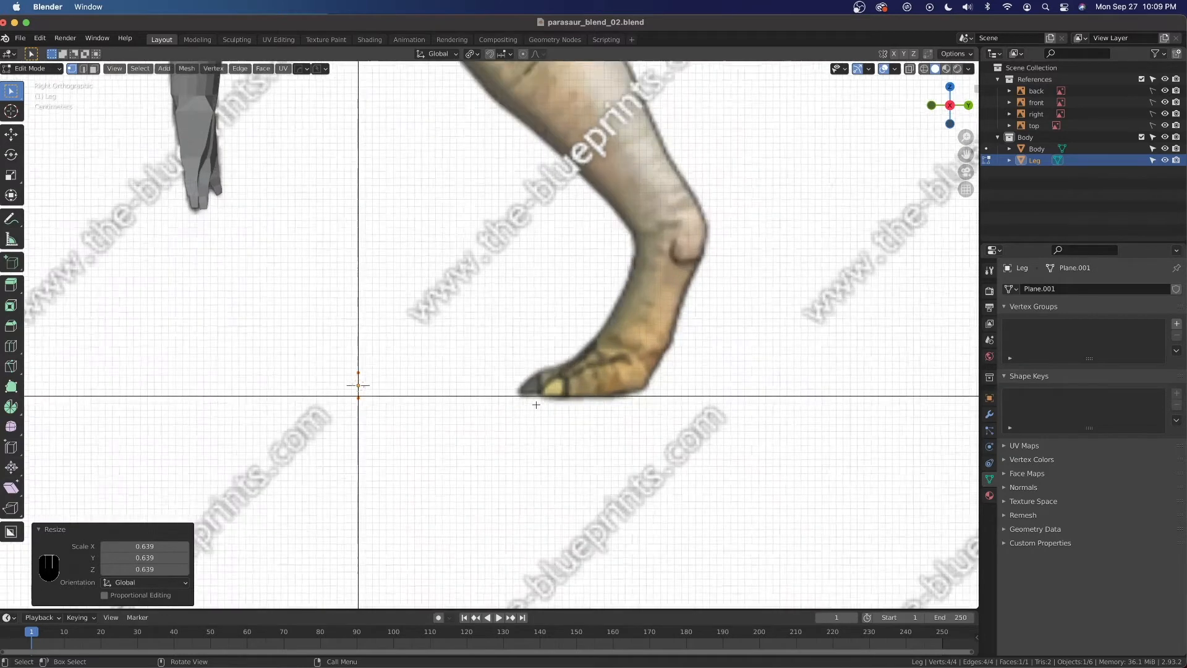
pyautogui.press('g')
pyautogui.press('y')
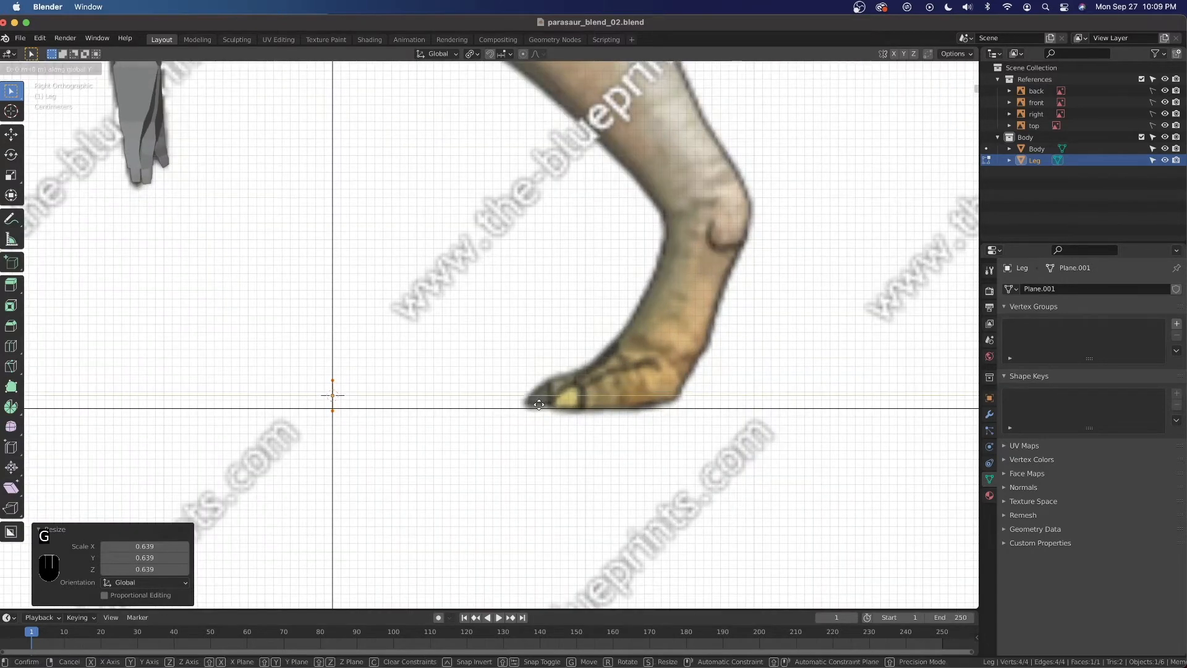
pyautogui.click(730, 415)
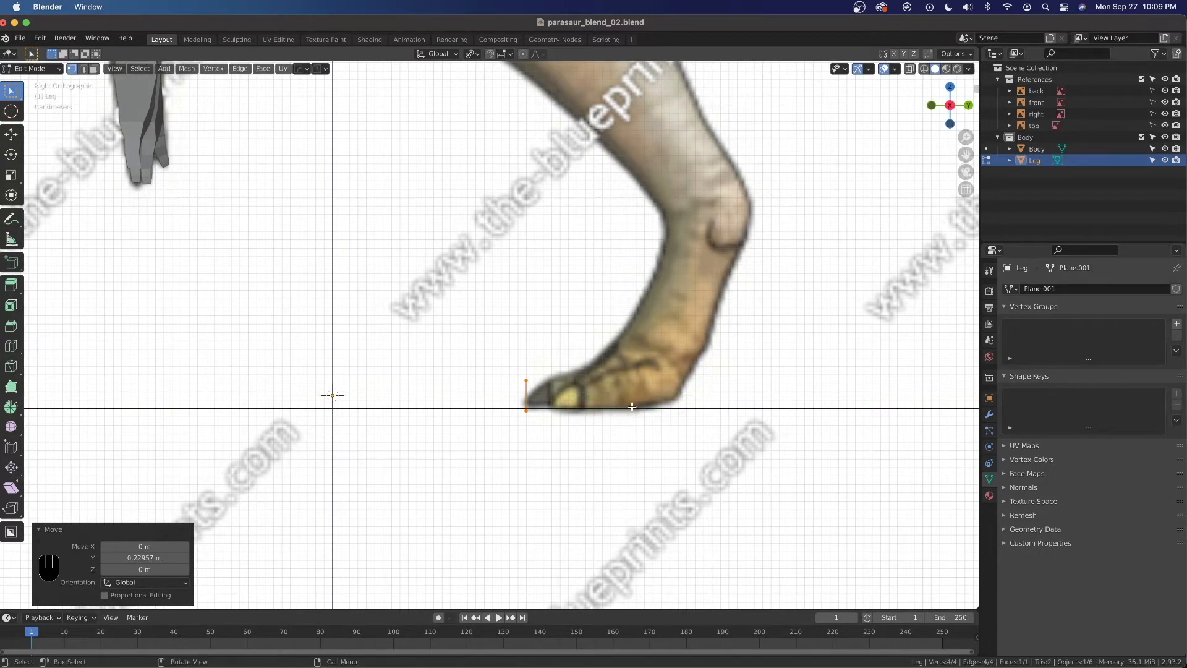
# Shrink the plane further, lower it about 0.004 m, and shift it rearward about 0.001 m to fit the toe tip.
pyautogui.scroll(3, 632, 406)
pyautogui.keyDown('shift'); pyautogui.moveTo(612, 489); pyautogui.dragTo(592, 472, button='middle'); pyautogui.keyUp('shift')
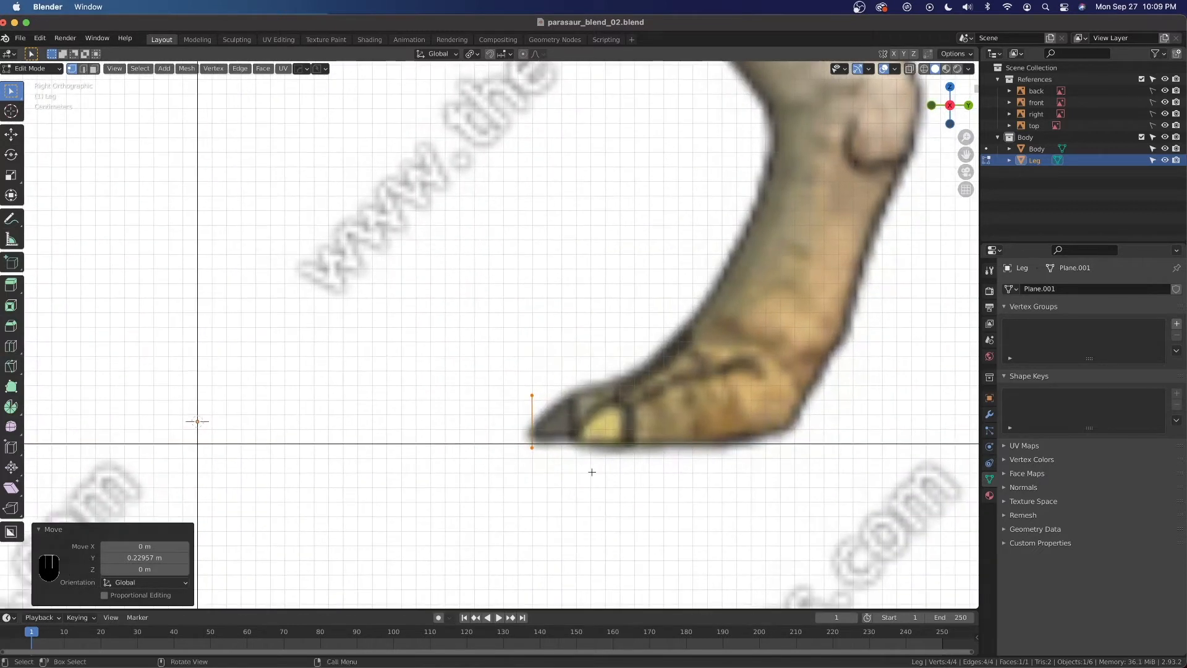
pyautogui.press('s')
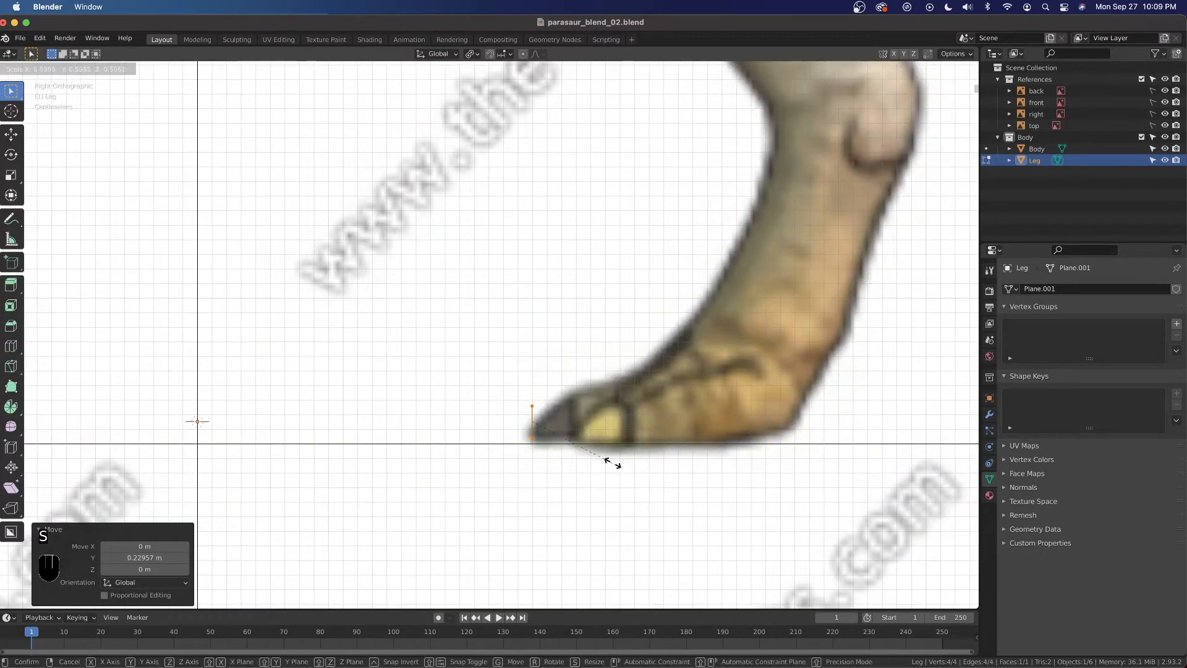
pyautogui.click(611, 465)
pyautogui.press('g')
pyautogui.press('z')
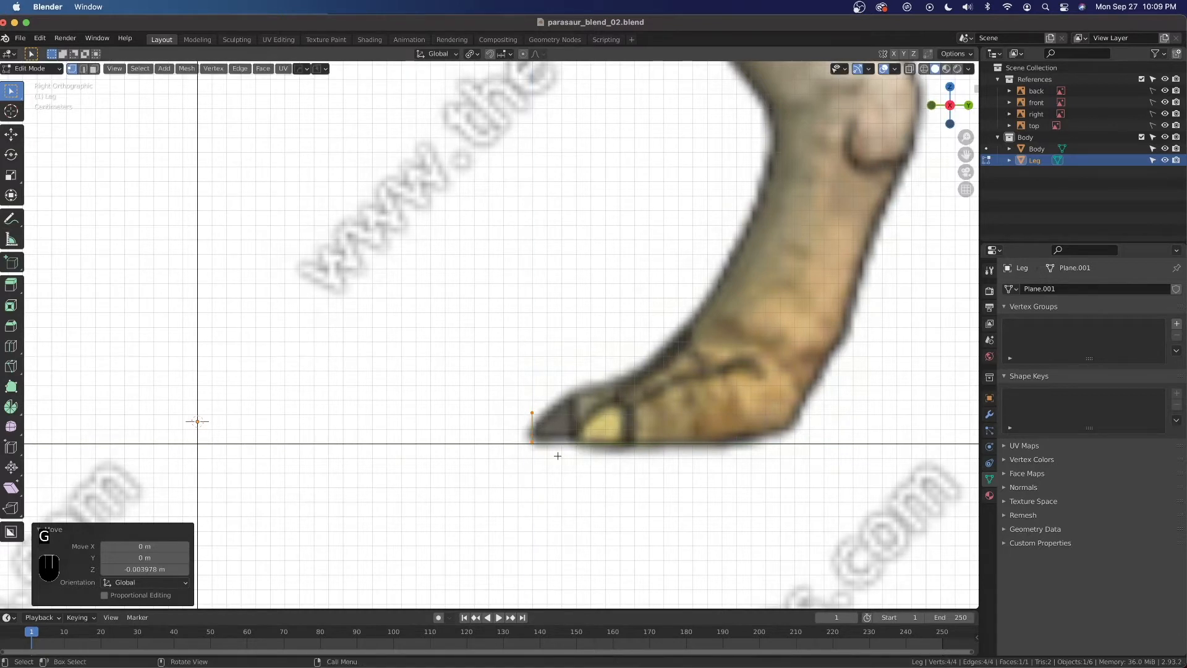
pyautogui.press('g')
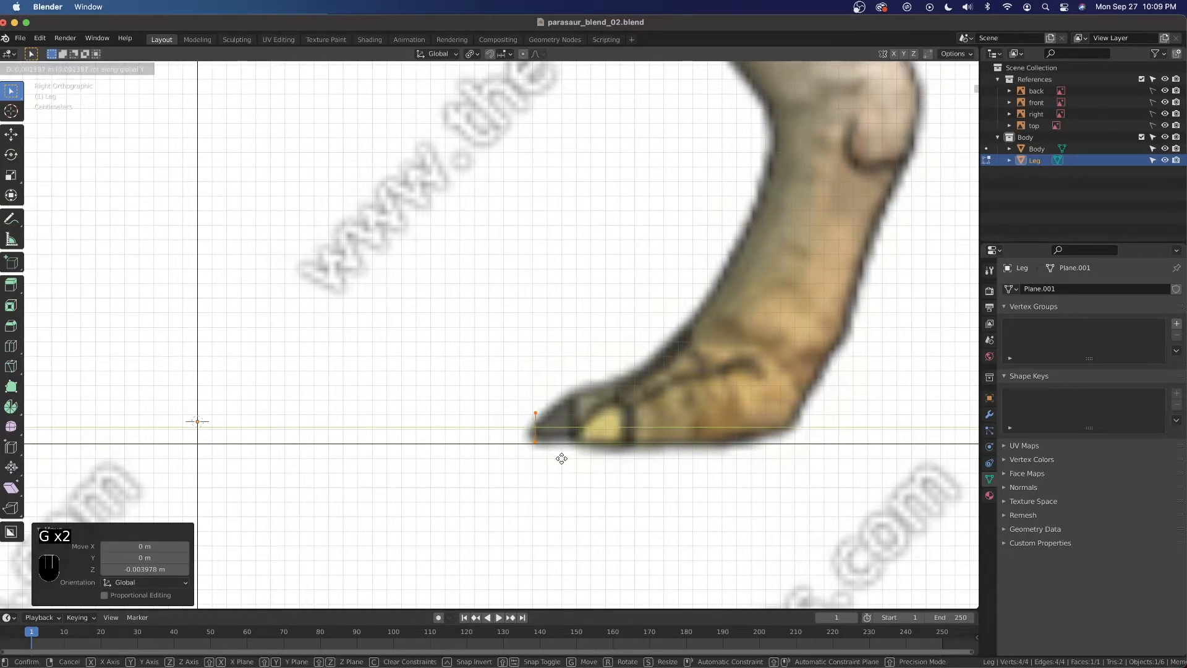
pyautogui.click(560, 458)
# Nudge the plane at the toe tip and scale it down by about 0.677.
pyautogui.press('s')
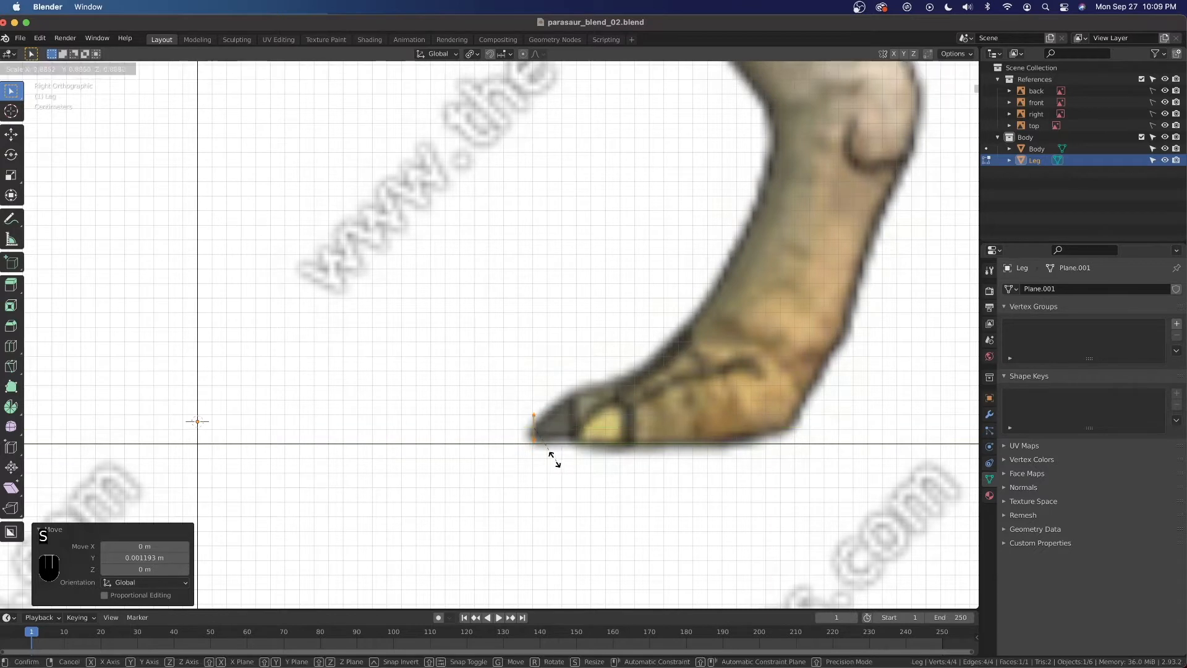
pyautogui.rightClick(550, 456)
pyautogui.press('g')
pyautogui.click(553, 457)
pyautogui.press('s')
pyautogui.click(557, 456)
# Extrude the toe-tip face about 0.024 m into the foot, scale the new end by about 2.26, and raise it about 0.007 m.
pyautogui.press('`')
pyautogui.click(503, 410)
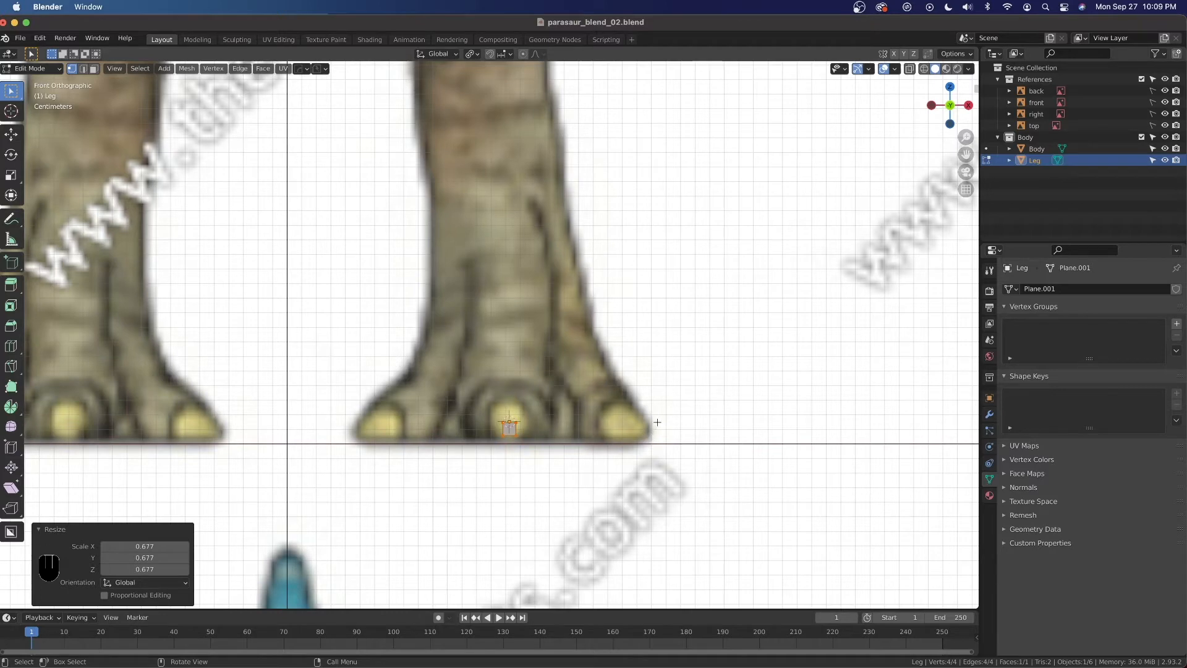
pyautogui.press('`')
pyautogui.click(724, 434)
pyautogui.scroll(-3, 615, 466)
pyautogui.scroll(3, 609, 466)
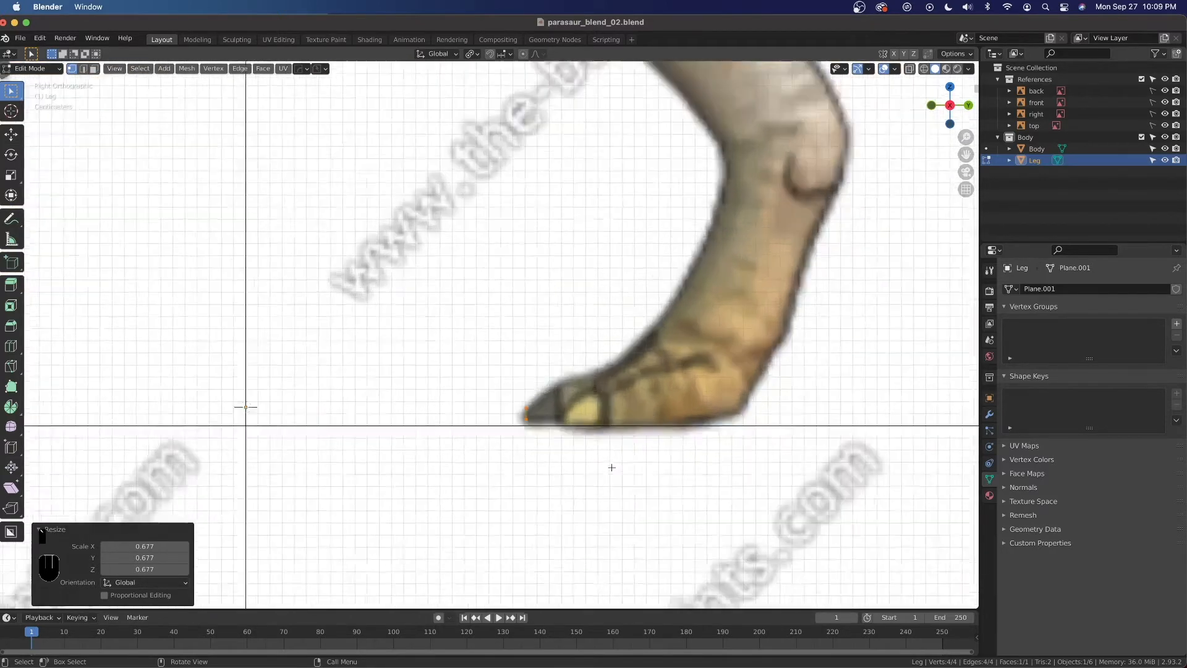
pyautogui.press('e')
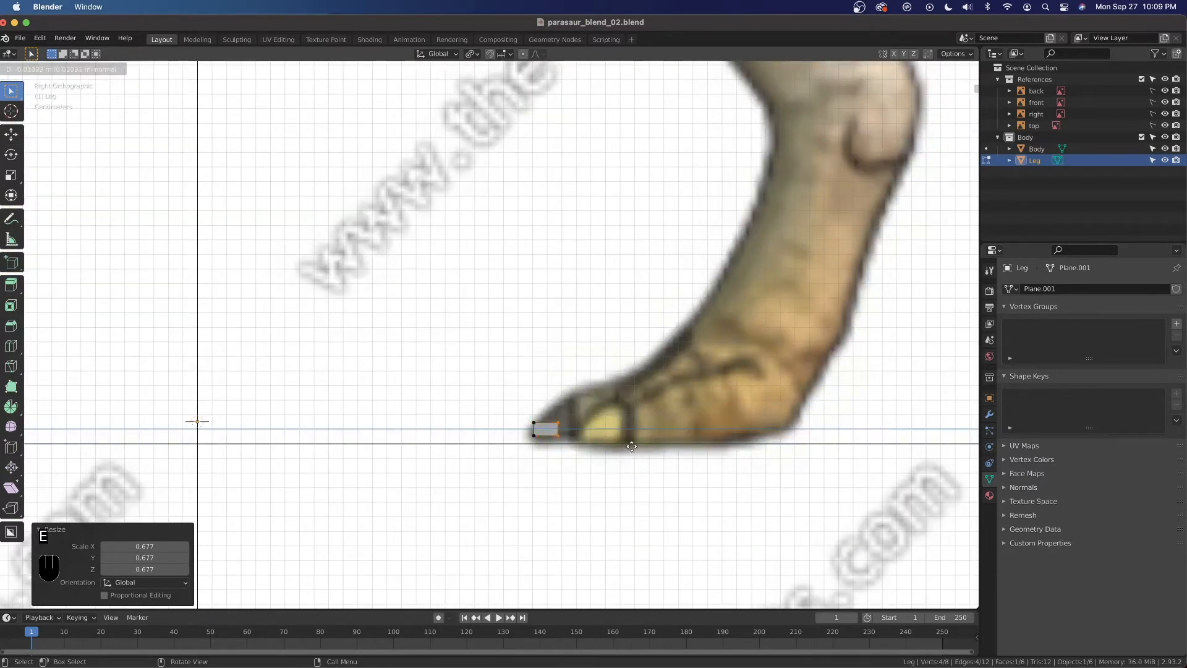
pyautogui.click(640, 441)
pyautogui.press('s')
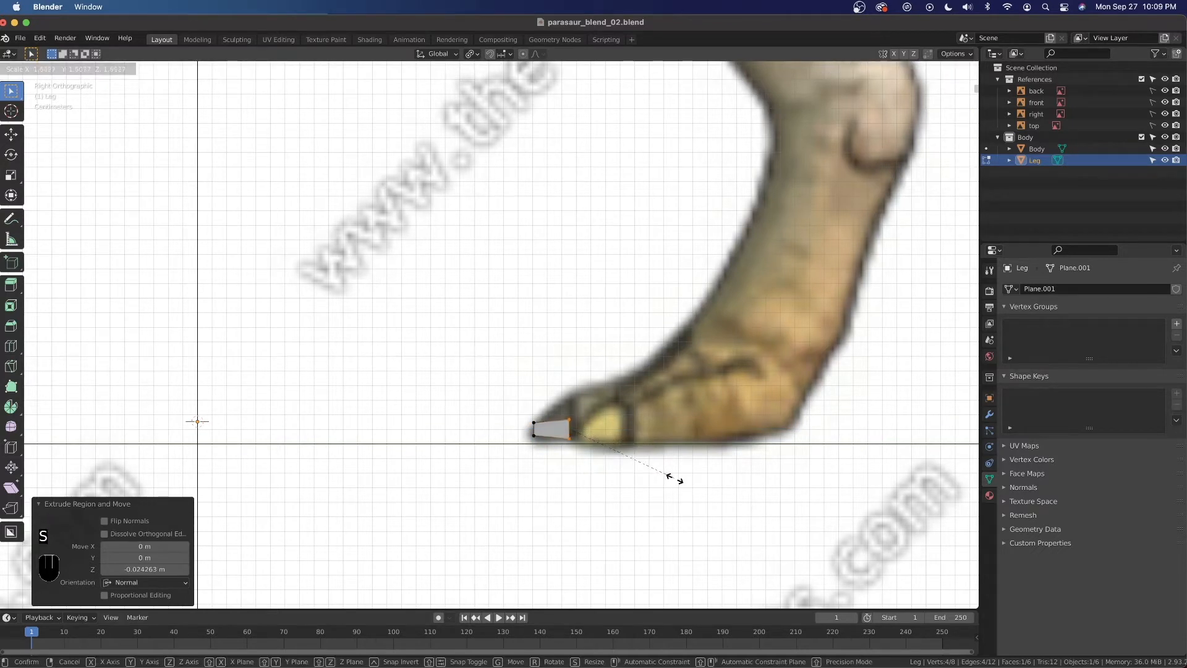
pyautogui.click(713, 525)
pyautogui.press('g')
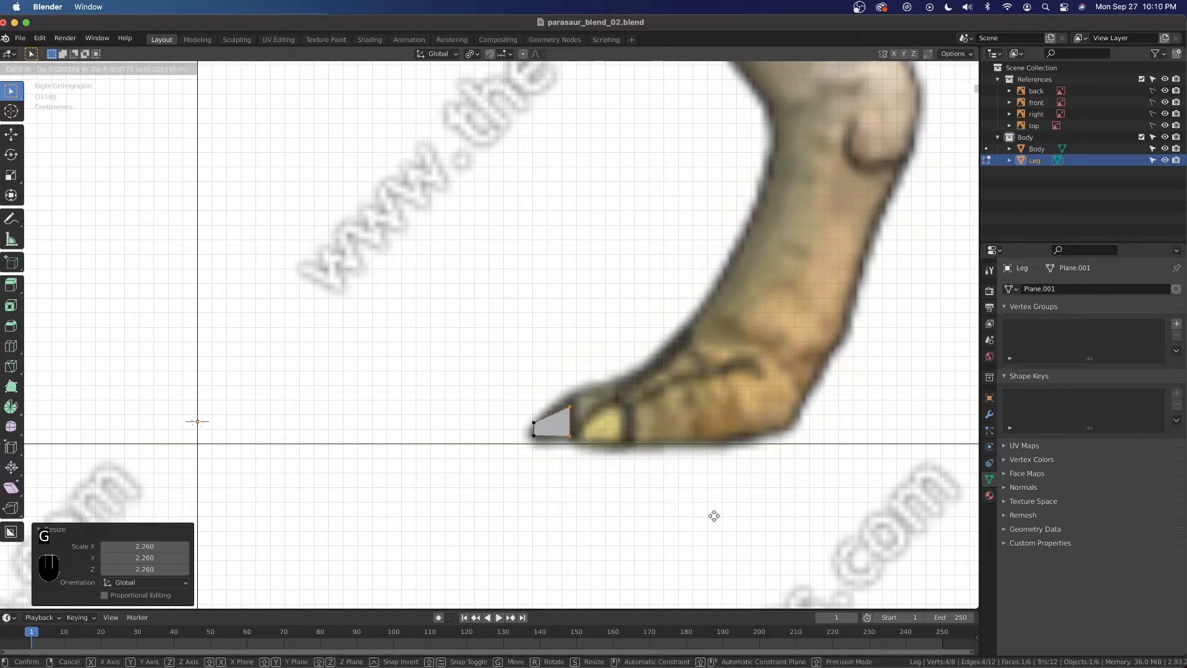
pyautogui.click(715, 515)
# In the front view, widen the extruded end along X and scale it by about 1.185 along Z to match the middle toe.
pyautogui.press('`')
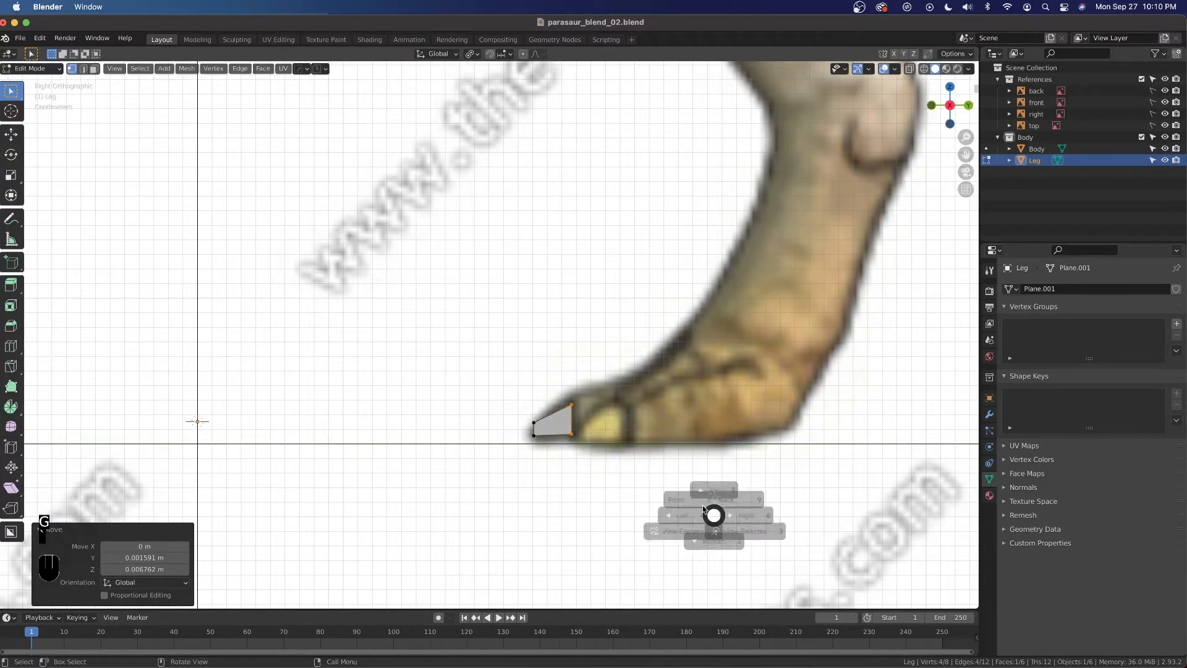
pyautogui.click(552, 435)
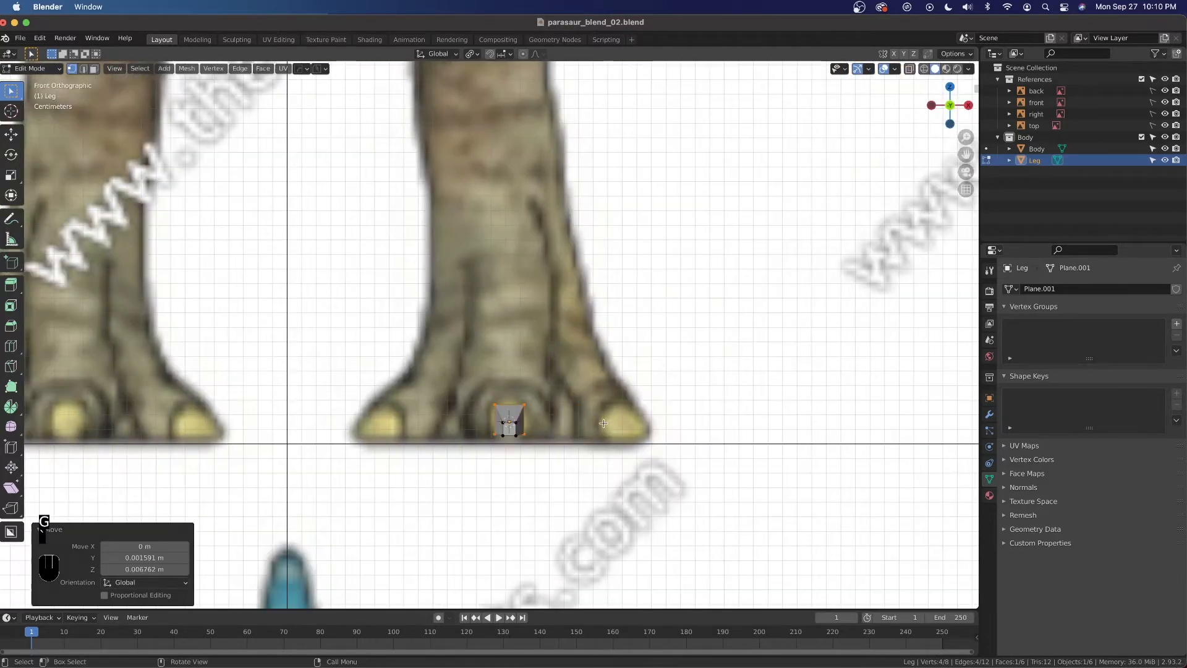
pyautogui.press('s')
pyautogui.press('x')
pyautogui.click(563, 440)
pyautogui.press('s')
pyautogui.press('z')
pyautogui.click(569, 455)
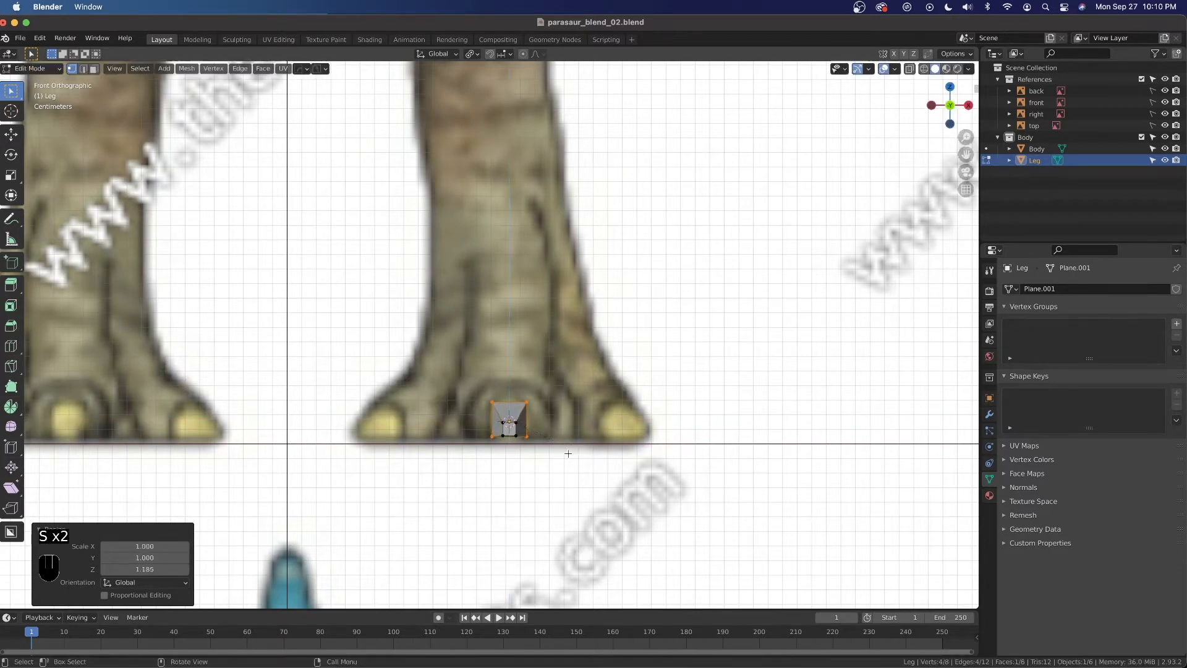
pyautogui.press('KP_3')
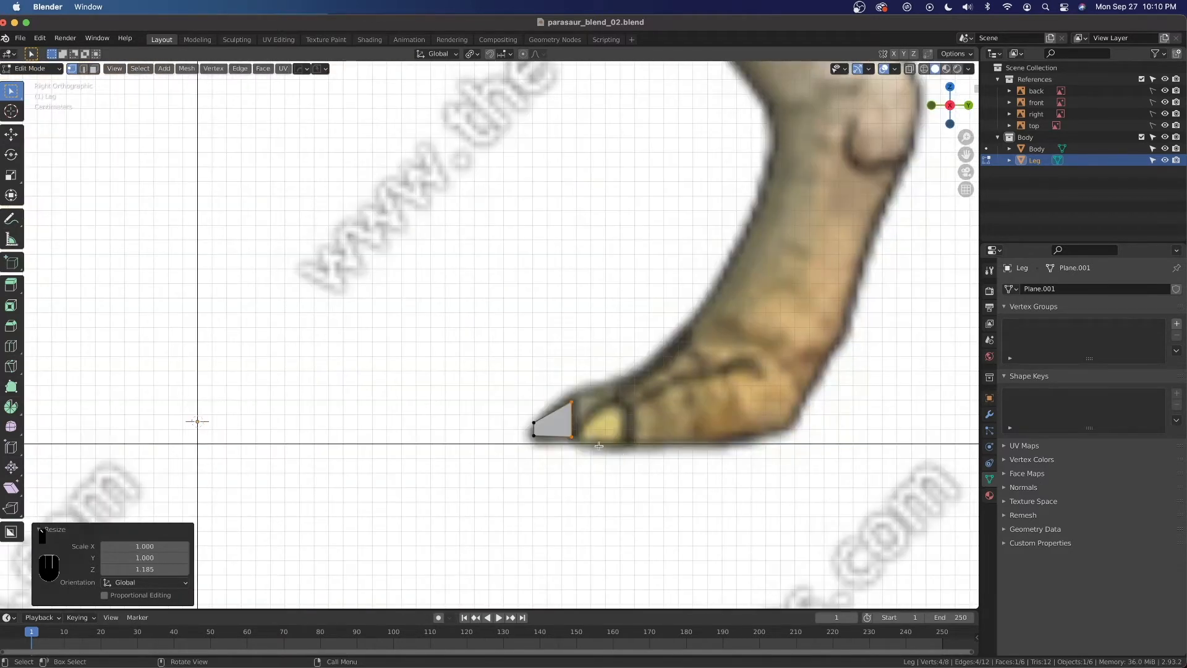
pyautogui.scroll(4, 599, 445)
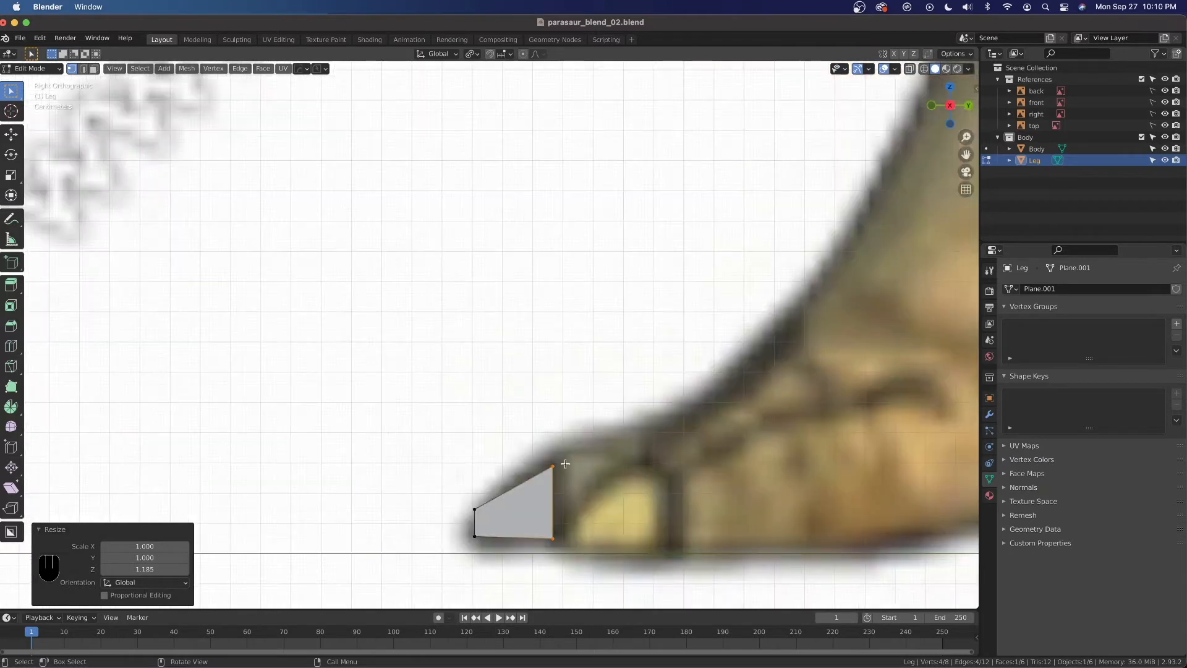
# Nudge the toe-tip section's rear end slightly back and up, then extrude it in place and scale the new ring by about 1.236.
pyautogui.press('g')
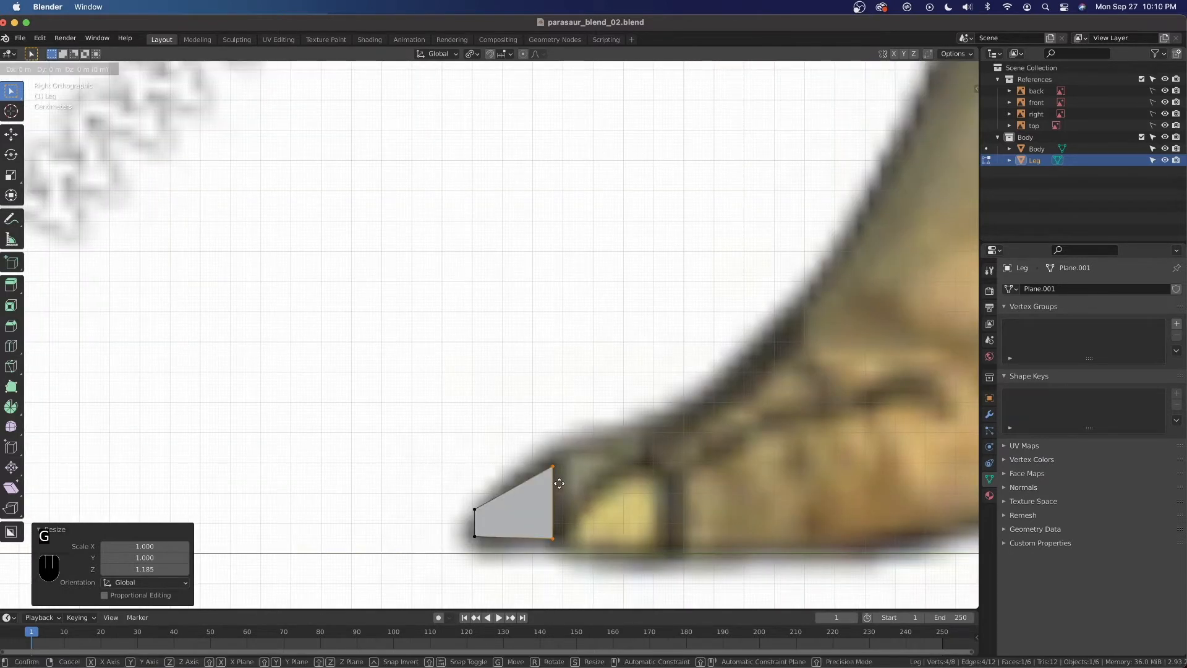
pyautogui.click(582, 500)
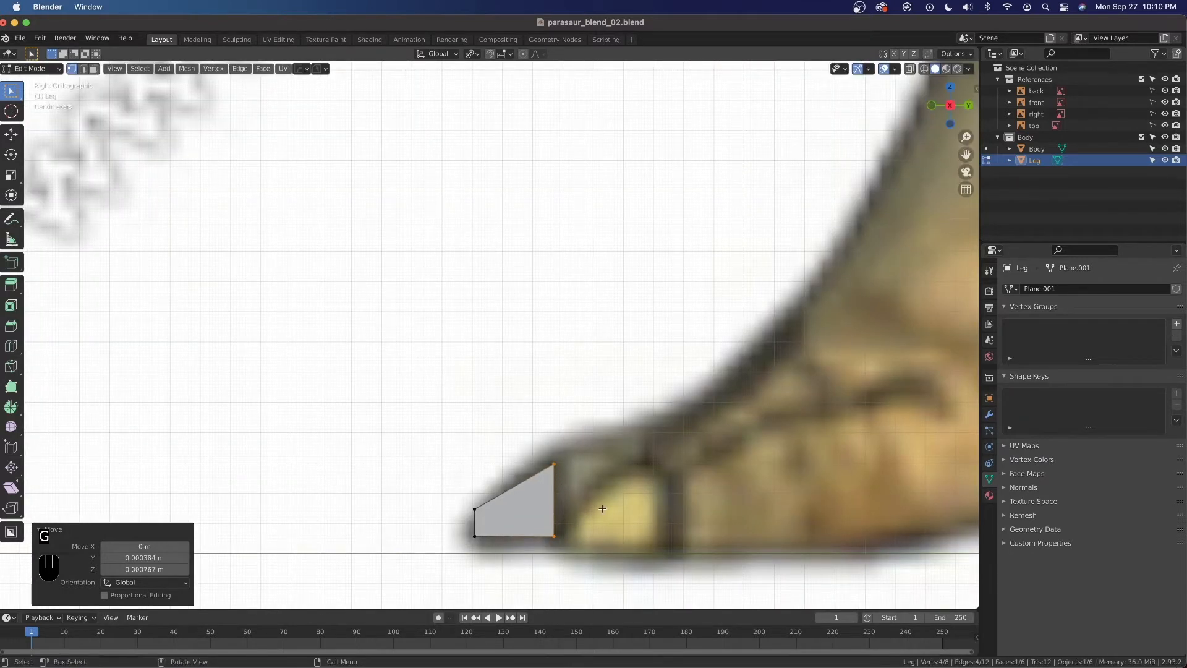
pyautogui.press('e')
pyautogui.rightClick(633, 471)
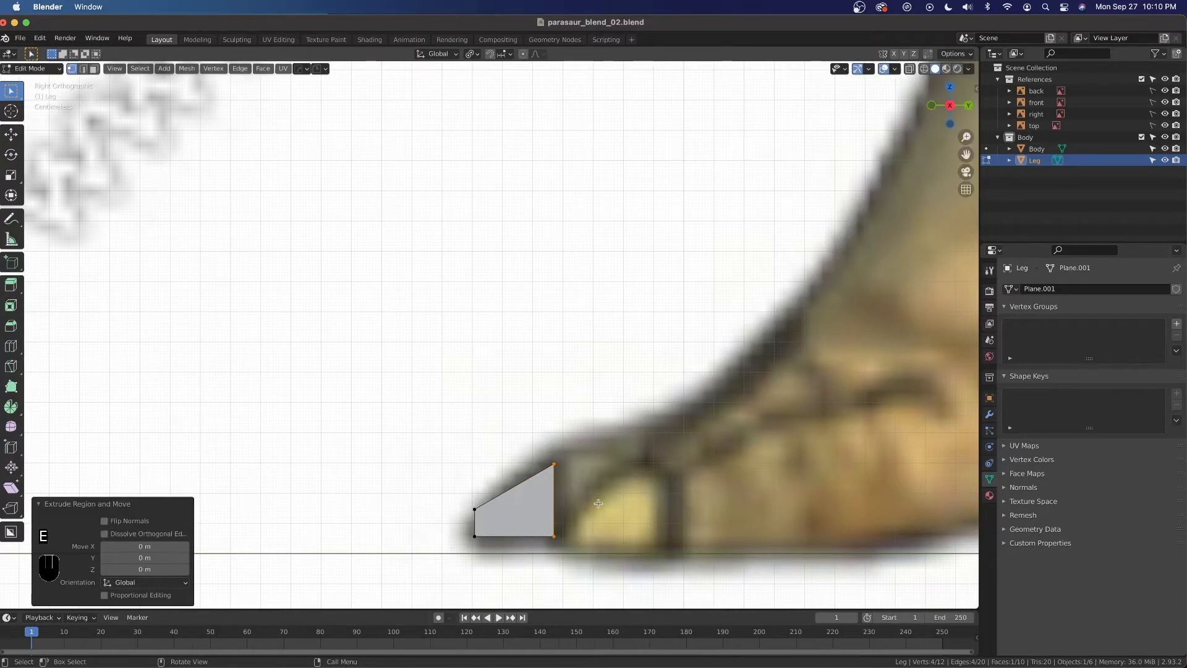
pyautogui.press('s')
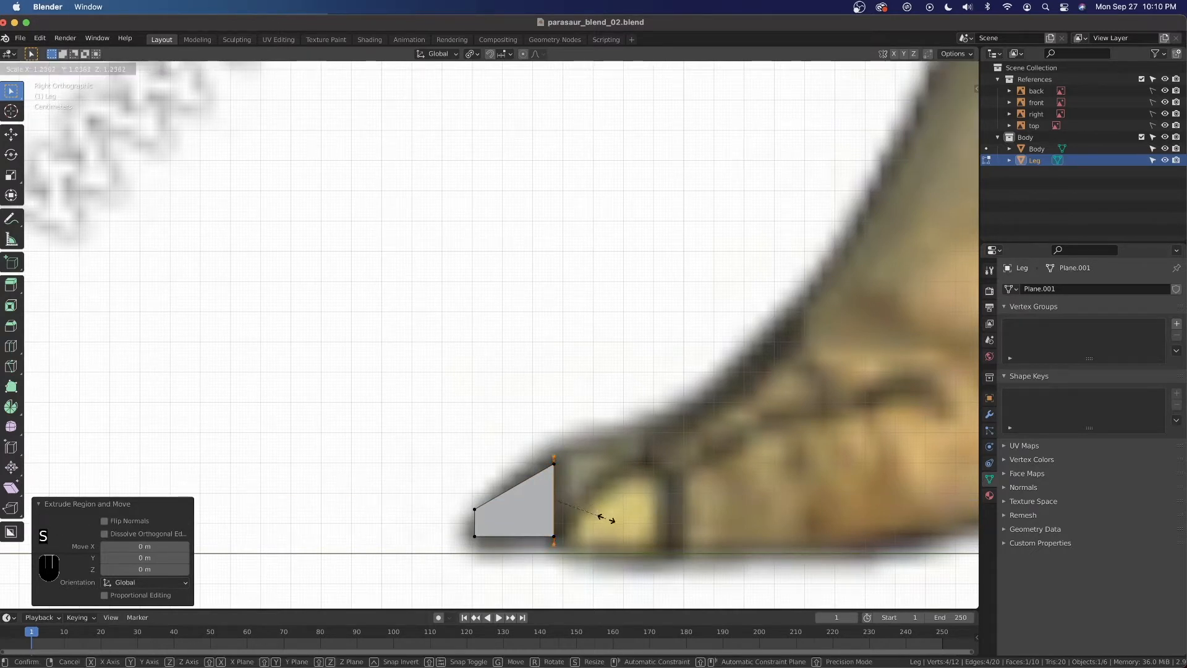
pyautogui.click(606, 518)
pyautogui.press('`')
pyautogui.click(524, 469)
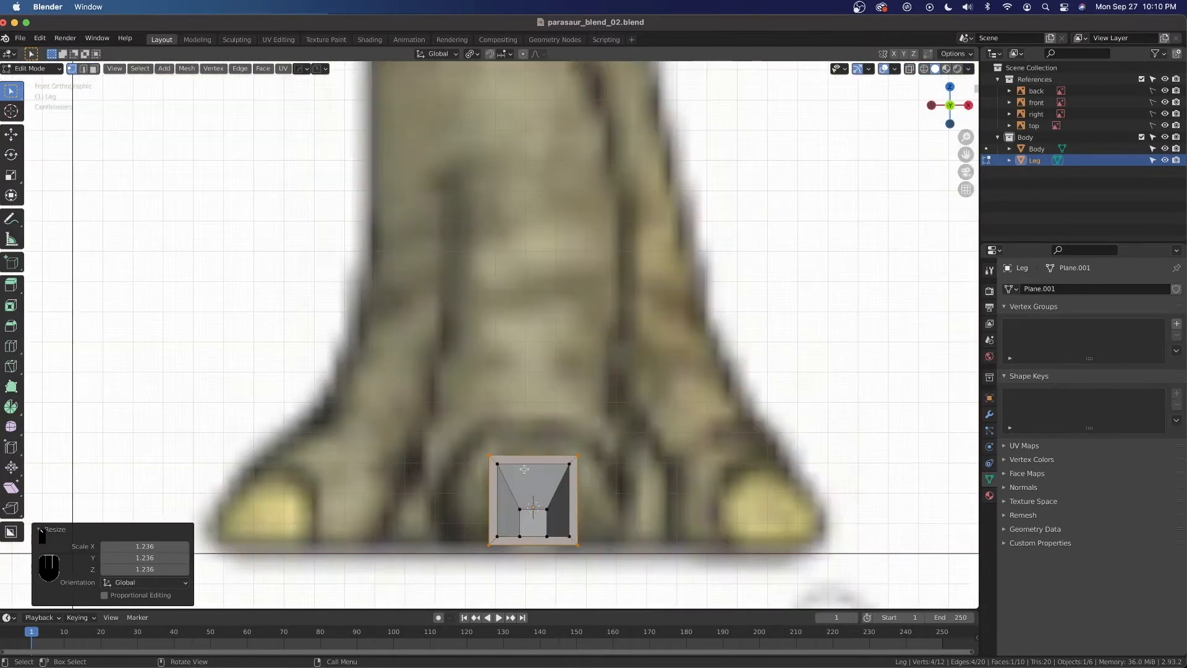
pyautogui.press('`')
pyautogui.click(624, 488)
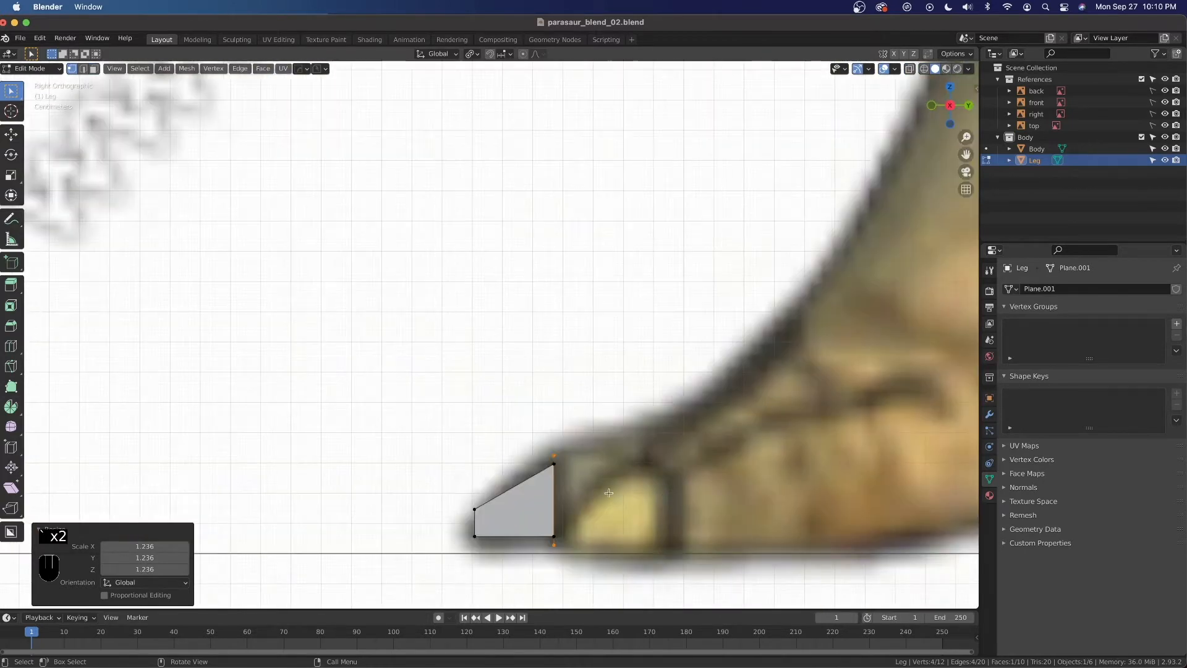
# Extrude the ring about 0.030 m rearward and fit its end to the side reference with a 1.342 Z scale and a 0.0025 m raise.
pyautogui.scroll(-1, 575, 490)
pyautogui.press('e')
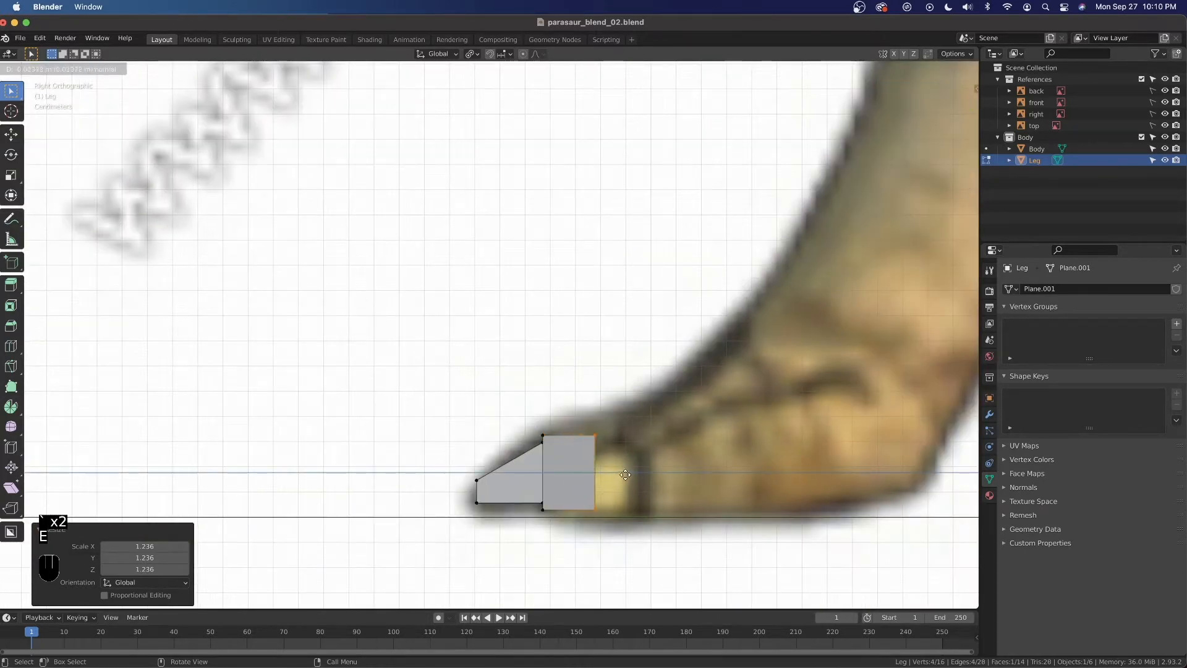
pyautogui.click(643, 474)
pyautogui.press('s')
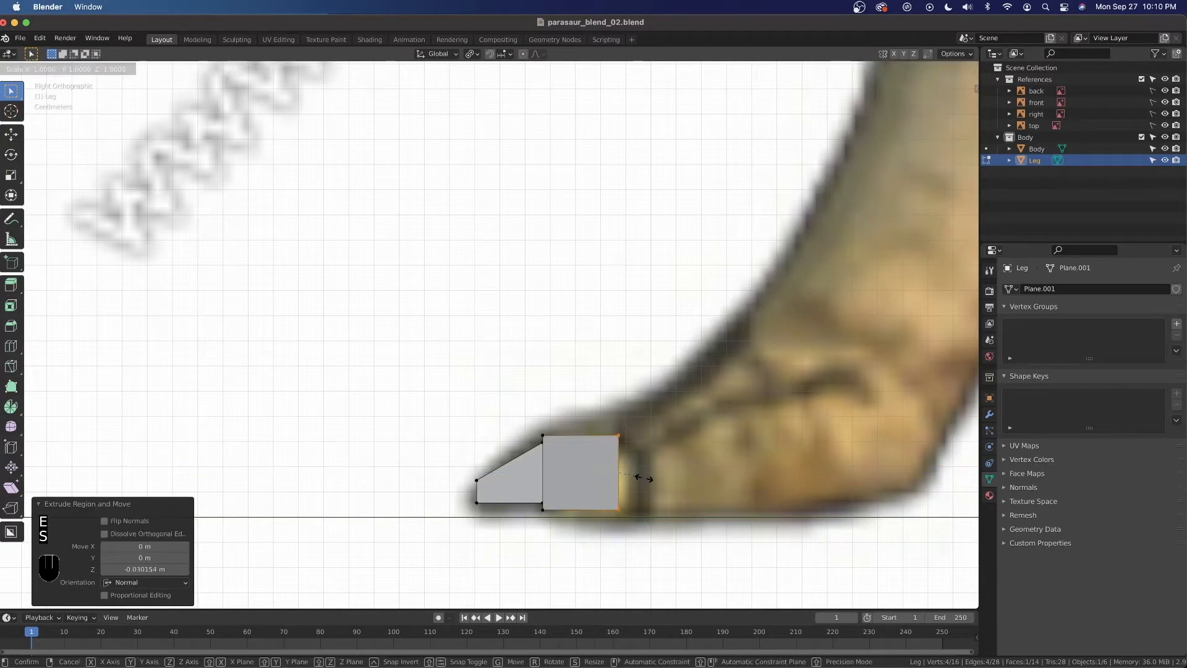
pyautogui.press('z')
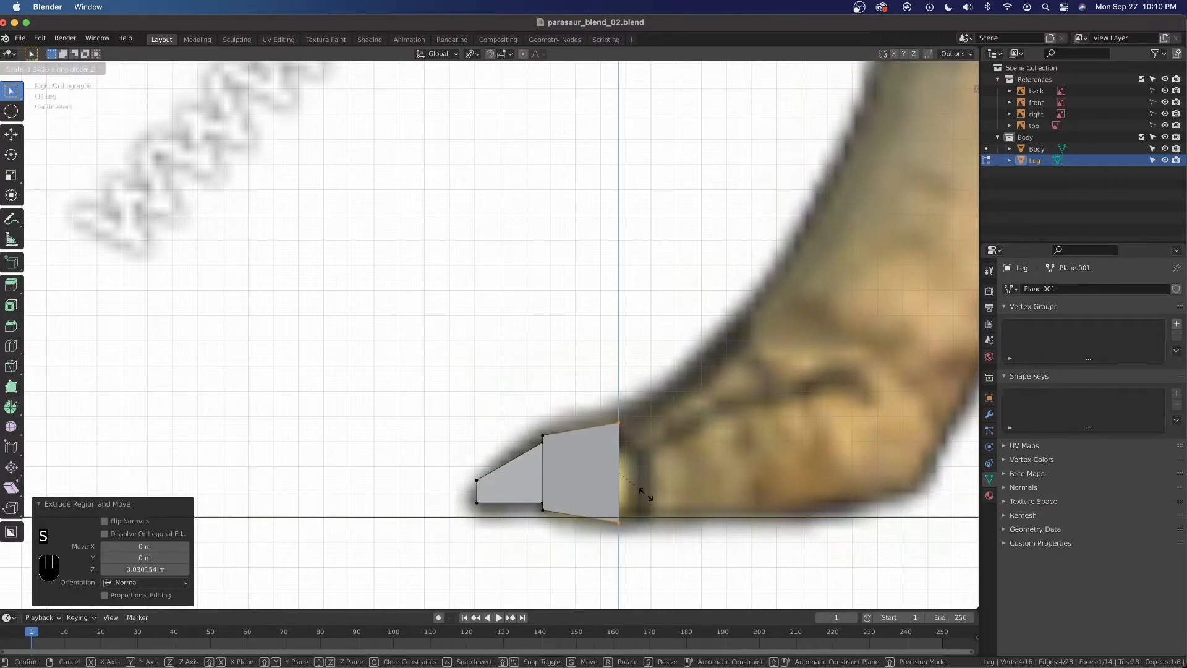
pyautogui.click(645, 494)
pyautogui.press('g')
pyautogui.press('z')
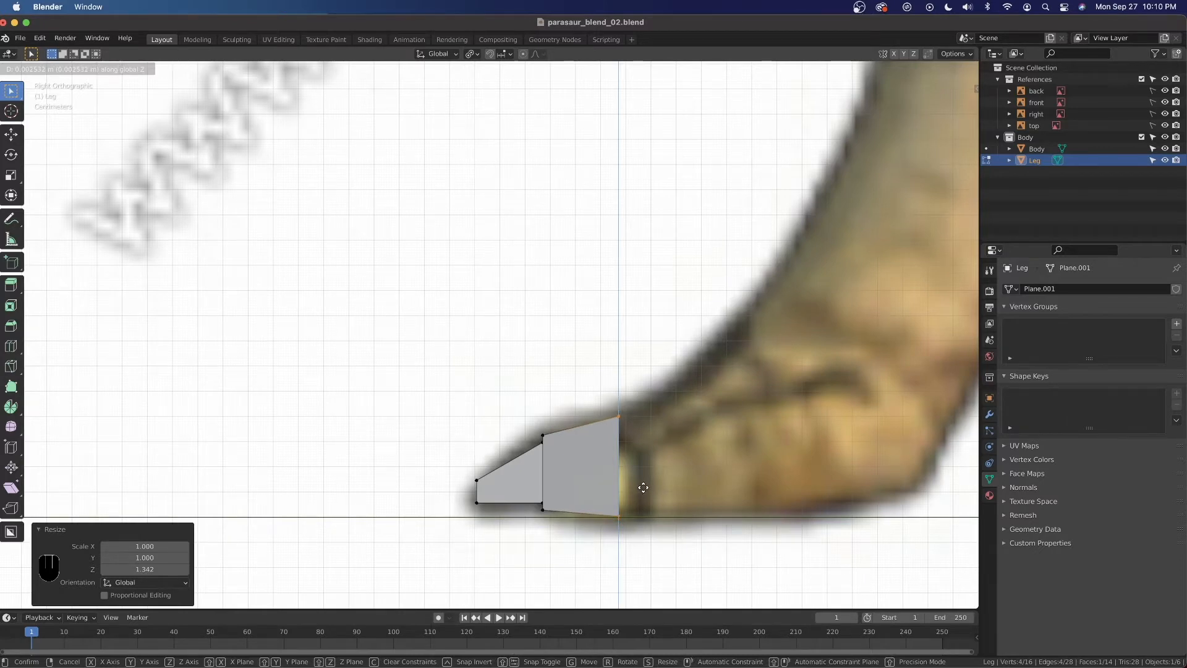
pyautogui.click(643, 488)
# Extrude the toe's rear face another 0.025 m into the foot and rotate the new end by about -16° in side view.
pyautogui.scroll(-3, 643, 499)
pyautogui.scroll(2, 637, 504)
pyautogui.keyDown('shift'); pyautogui.moveTo(604, 457); pyautogui.dragTo(455, 432, button='middle'); pyautogui.keyUp('shift')
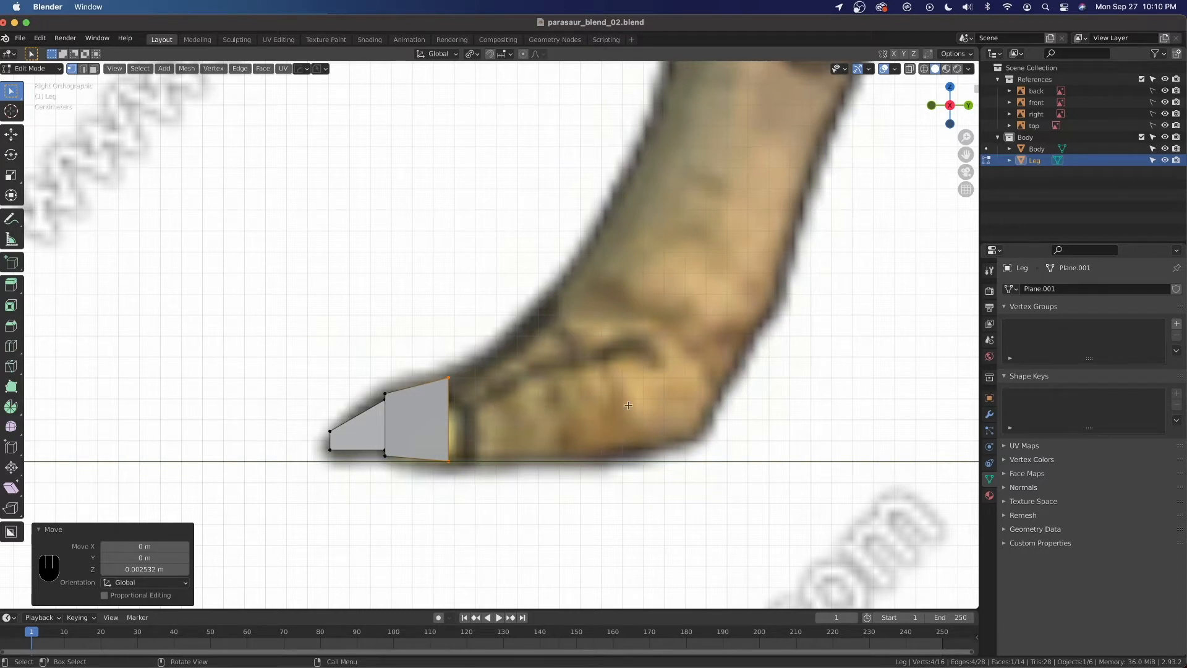
pyautogui.press('e')
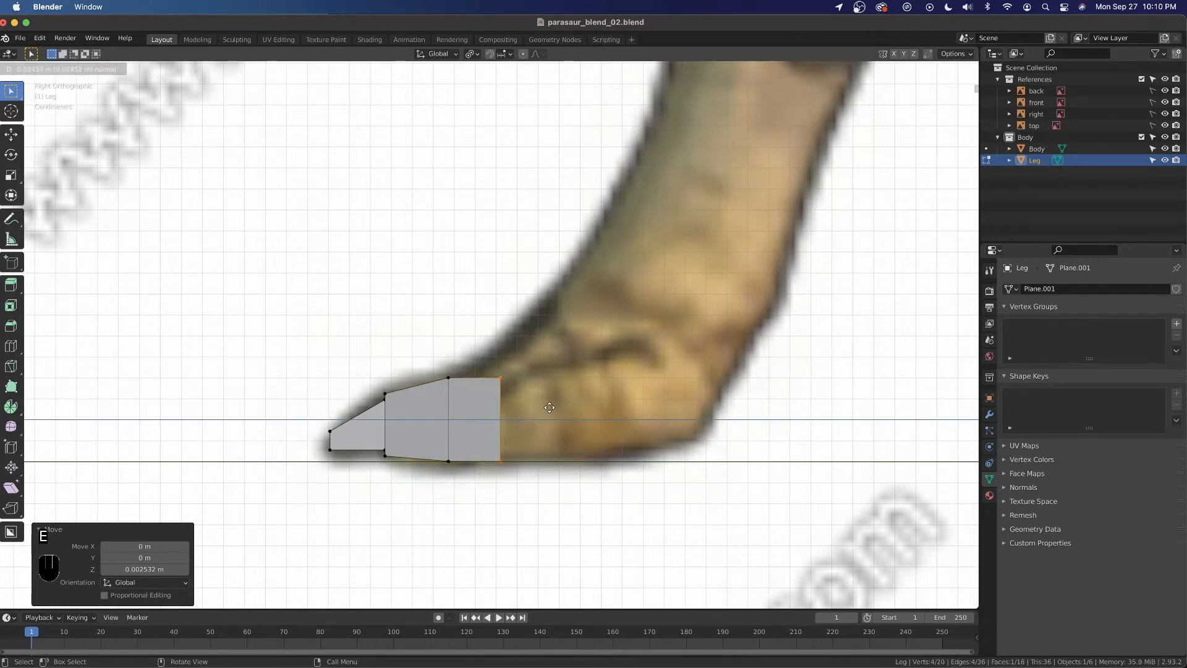
pyautogui.click(553, 408)
pyautogui.press('r')
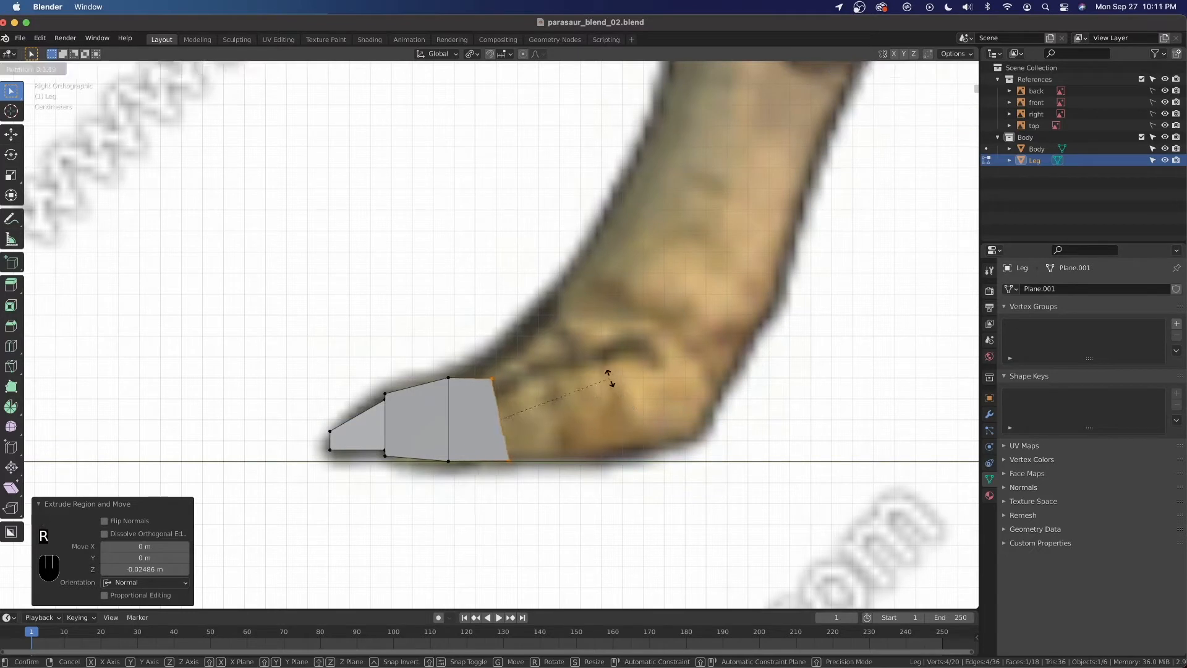
pyautogui.click(607, 371)
# Raise the tilted end about 0.0047 m and scale it by about 1.22 along Z to match the foot's outline.
pyautogui.press('g')
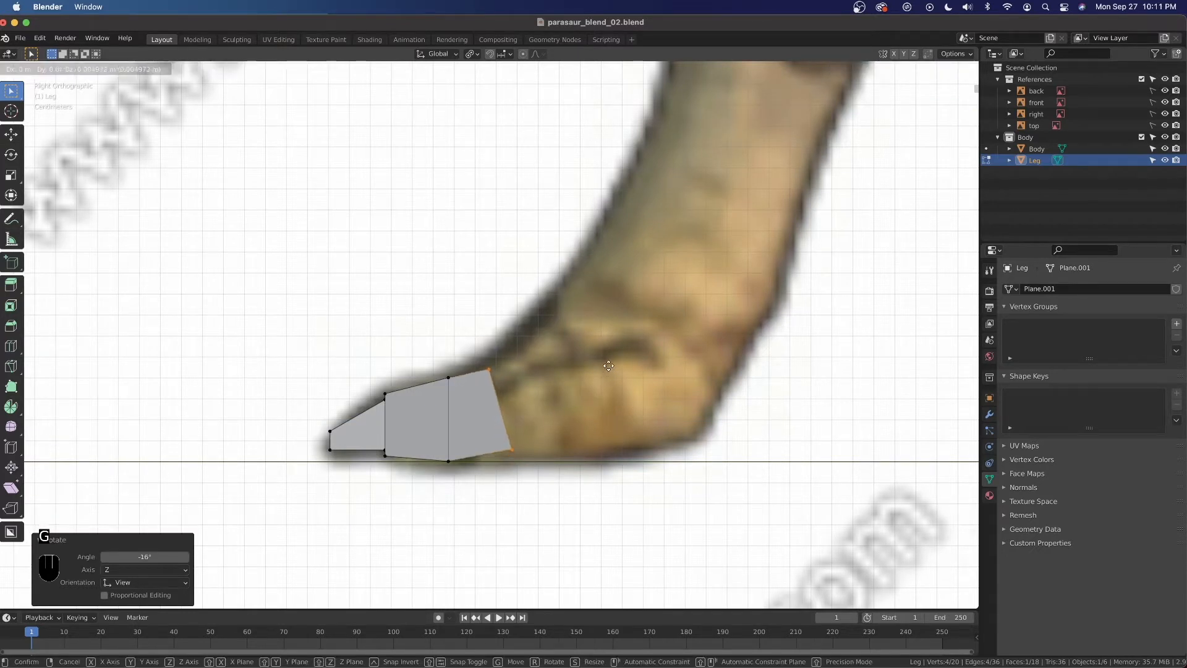
pyautogui.click(609, 367)
pyautogui.press('s')
pyautogui.press('z')
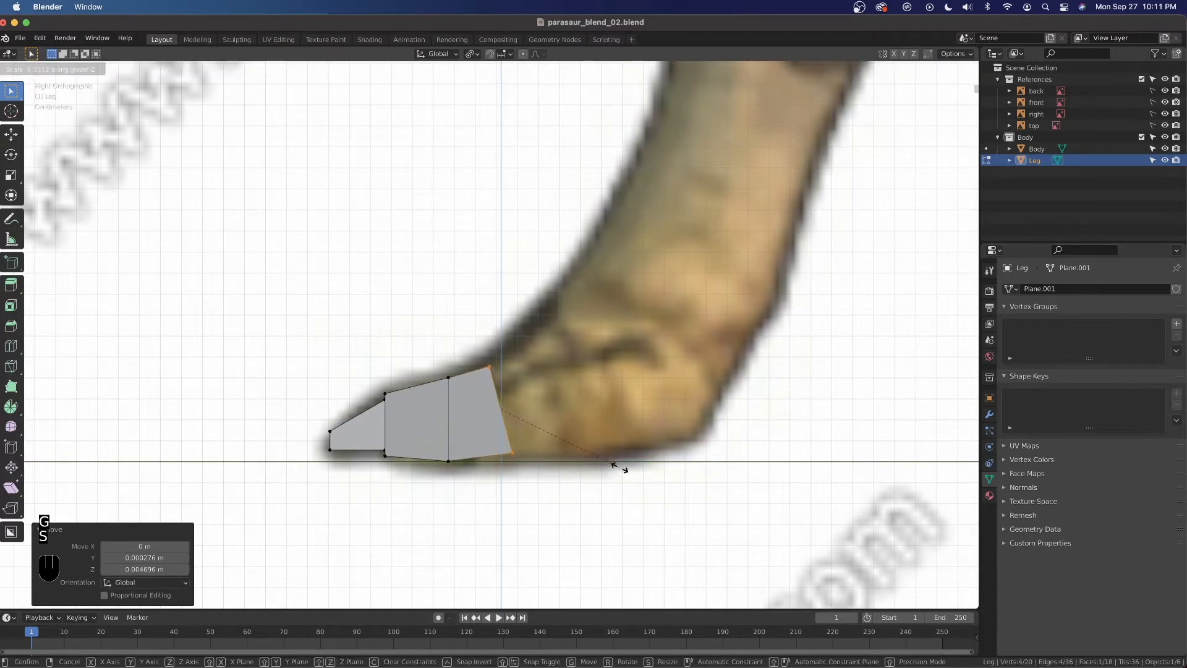
pyautogui.click(627, 487)
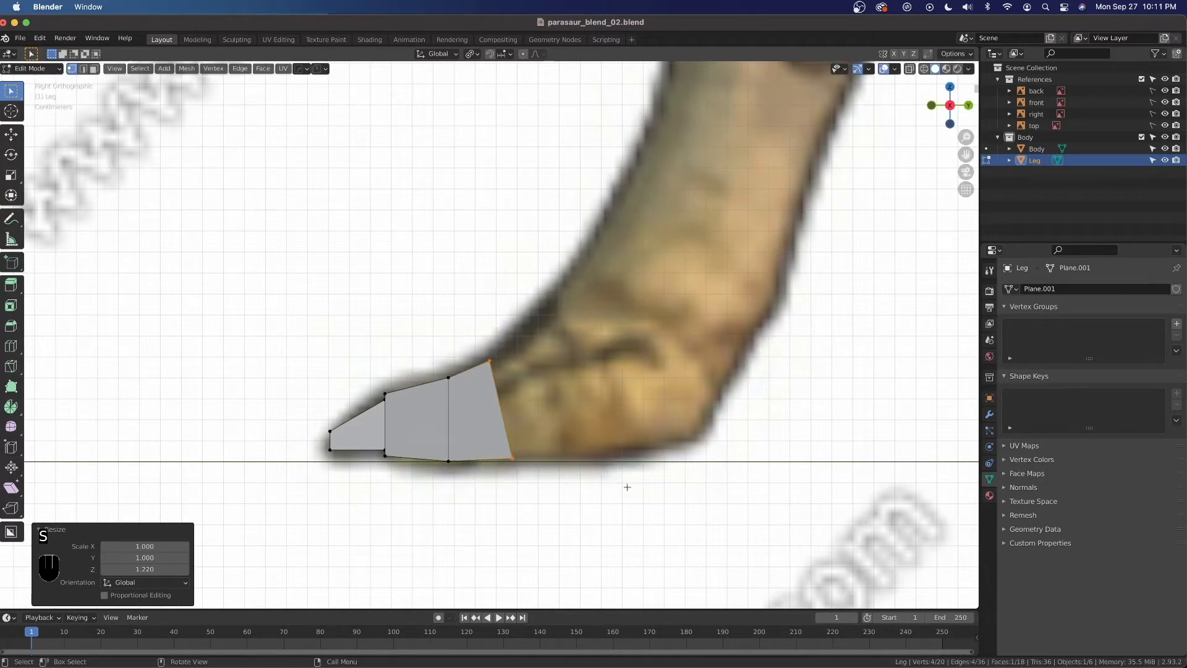
# Extrude the tilted rear face about 0.030 m toward the ankle and rotate the new end by about -16.8°.
pyautogui.press('e')
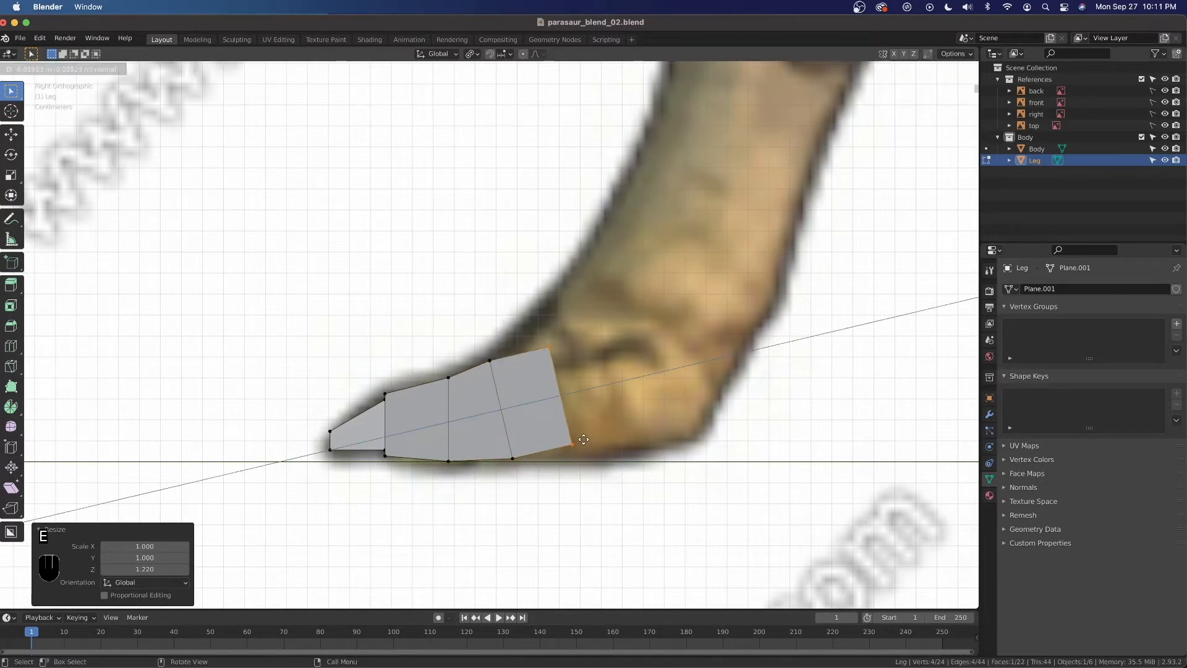
pyautogui.click(597, 442)
pyautogui.press('r')
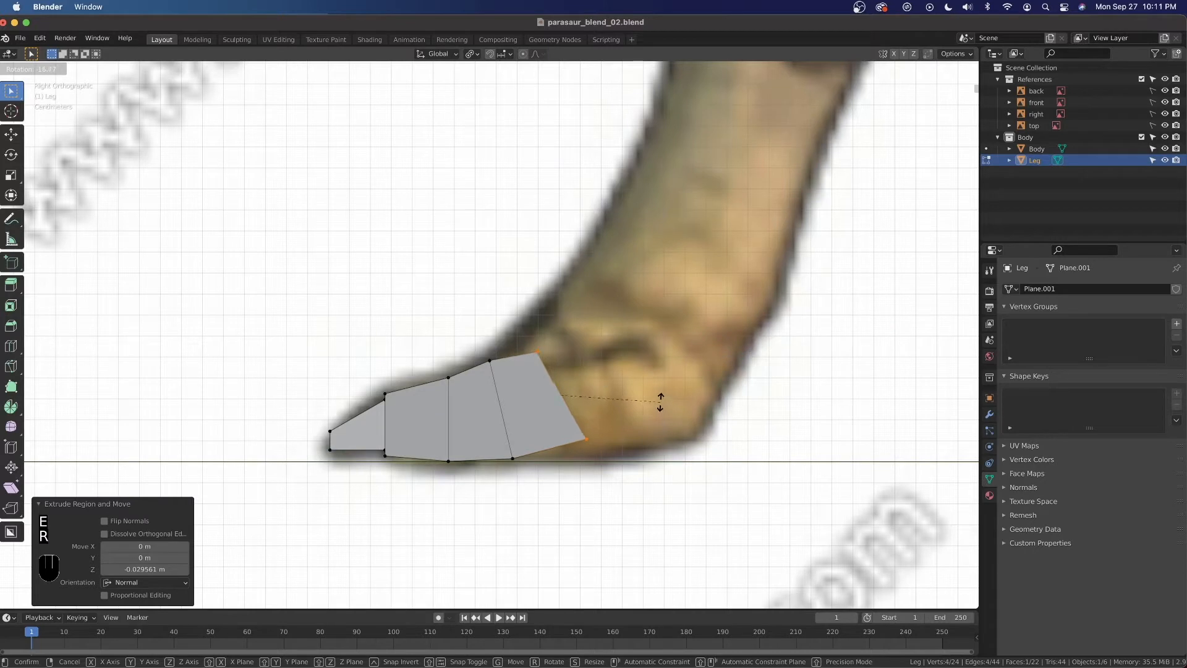
pyautogui.click(660, 403)
# Scale the newest foot end by about 1.463 along Z and rotate it a further -3.9° to fit the side reference.
pyautogui.press('s')
pyautogui.press('z')
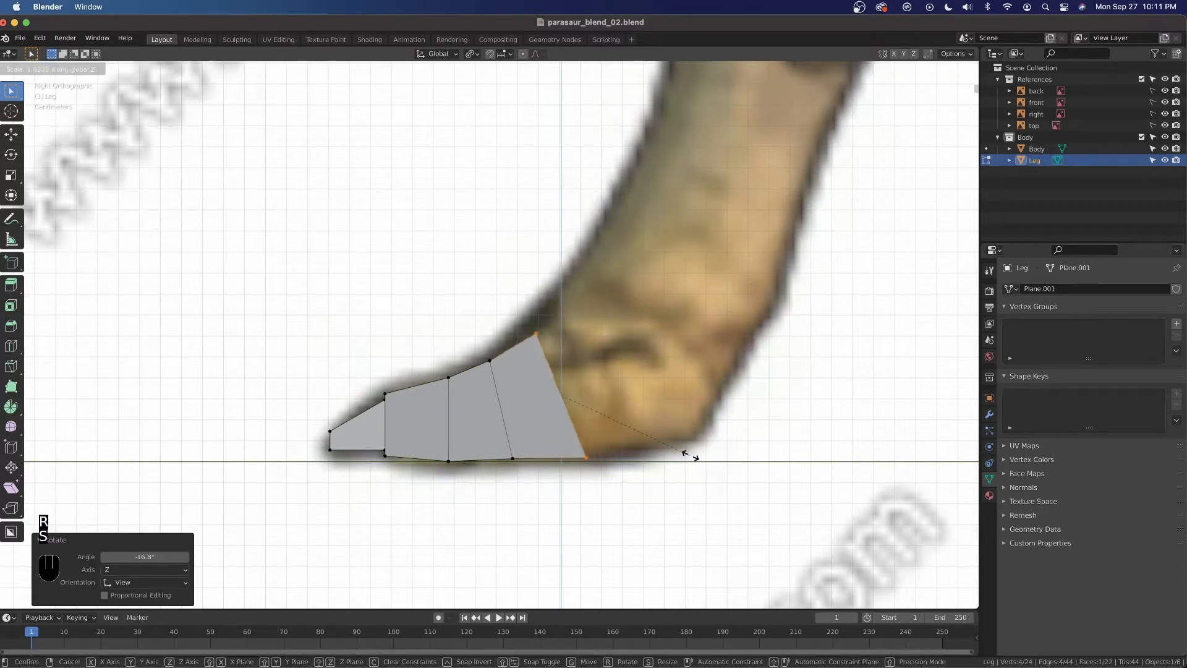
pyautogui.click(691, 457)
pyautogui.press('r')
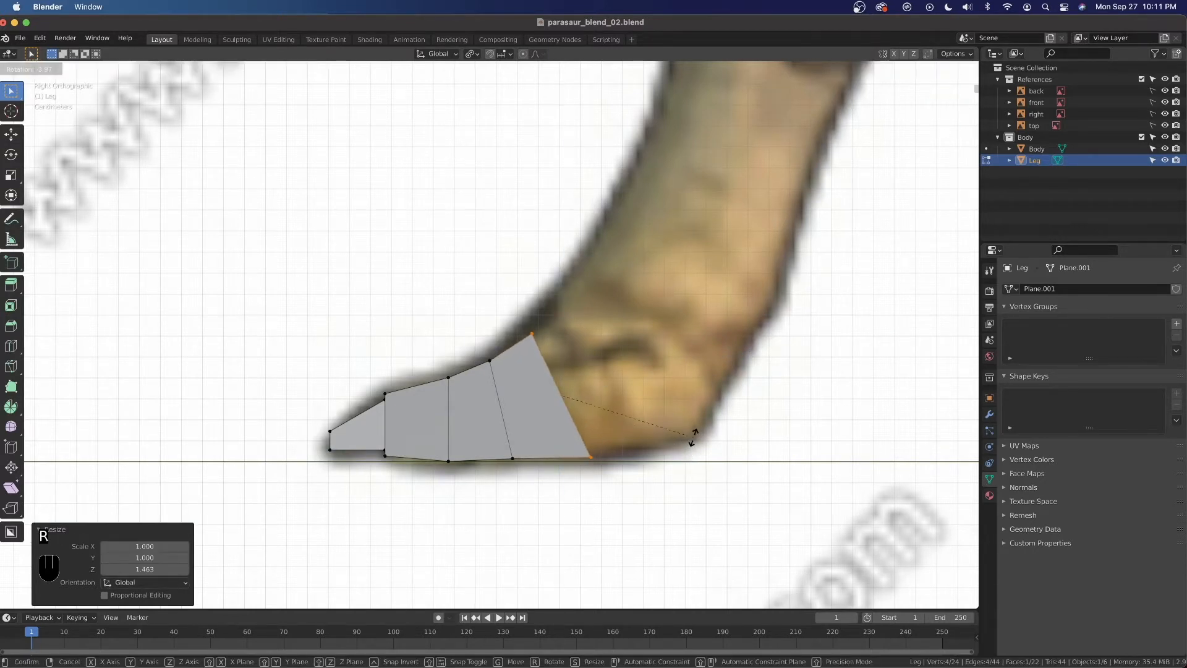
pyautogui.click(692, 437)
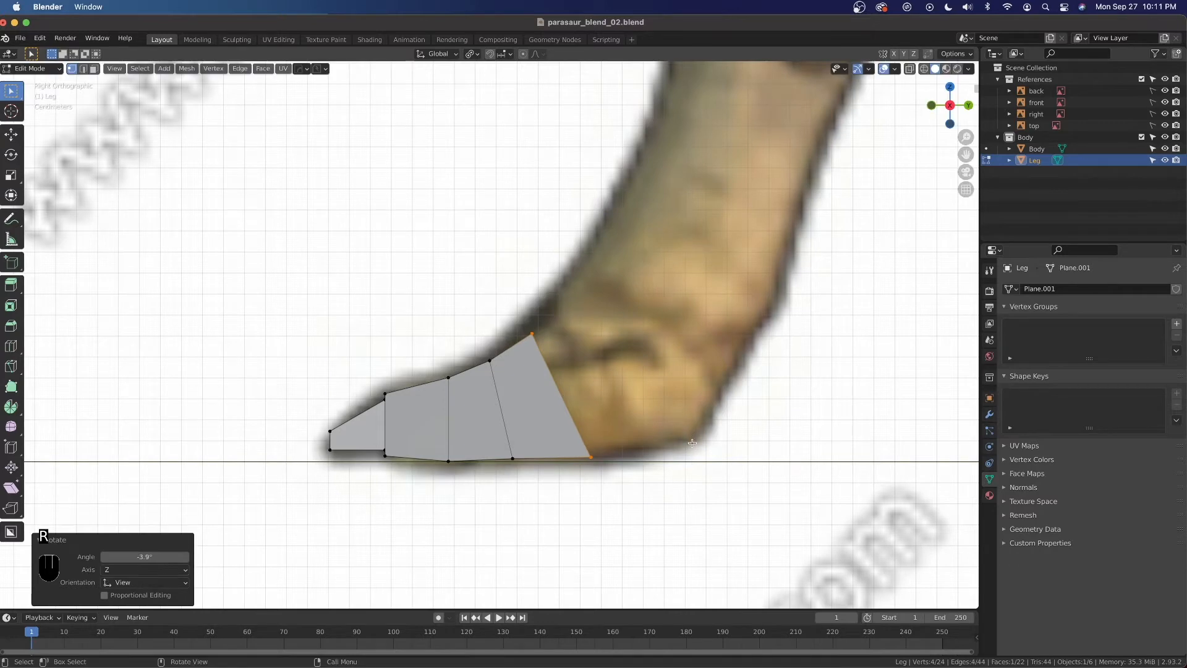
pyautogui.scroll(-2, 692, 442)
pyautogui.press('KP_1')
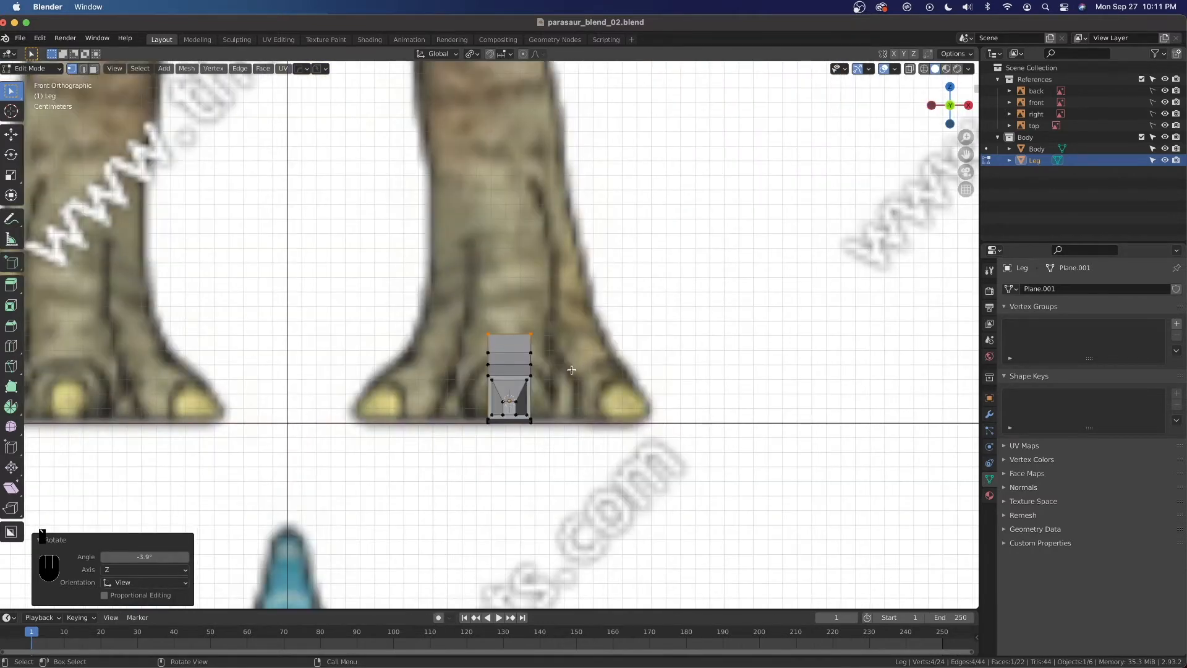
pyautogui.scroll(2, 561, 380)
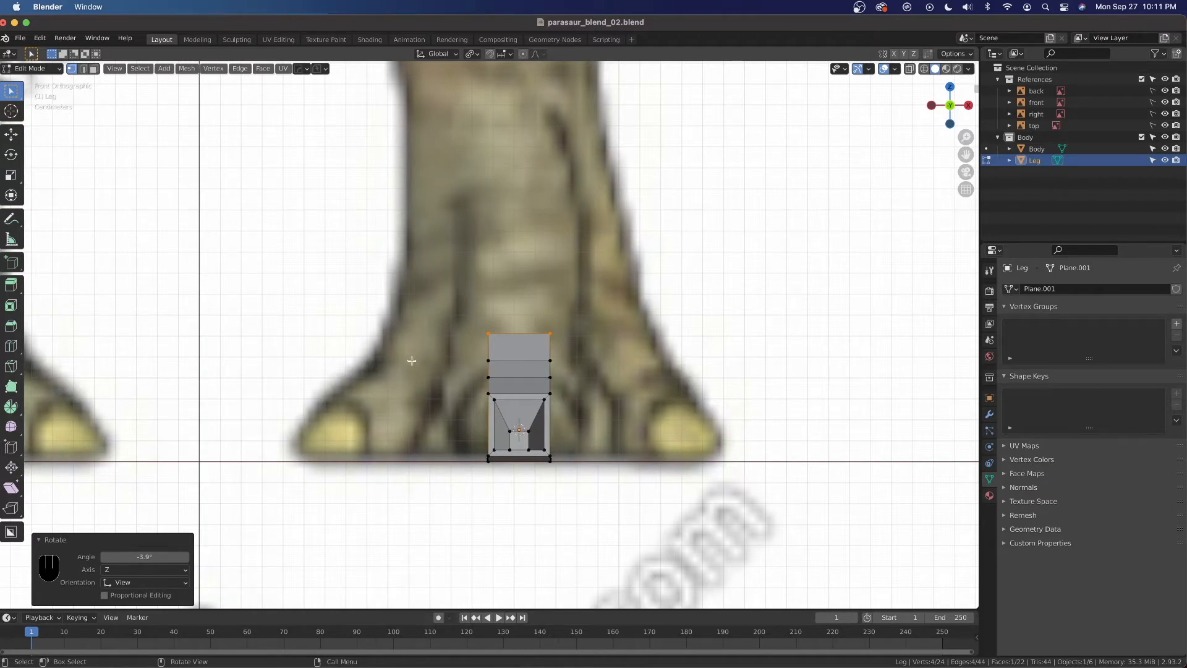
pyautogui.hotkey('alt', 'z')
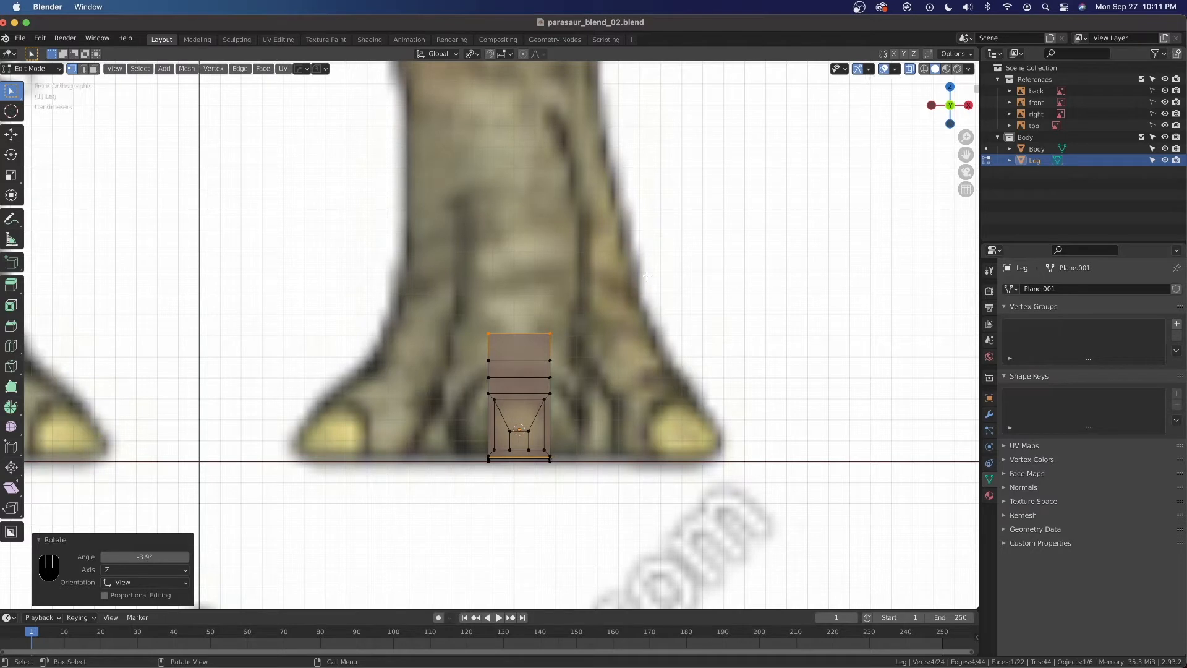
pyautogui.press('a')
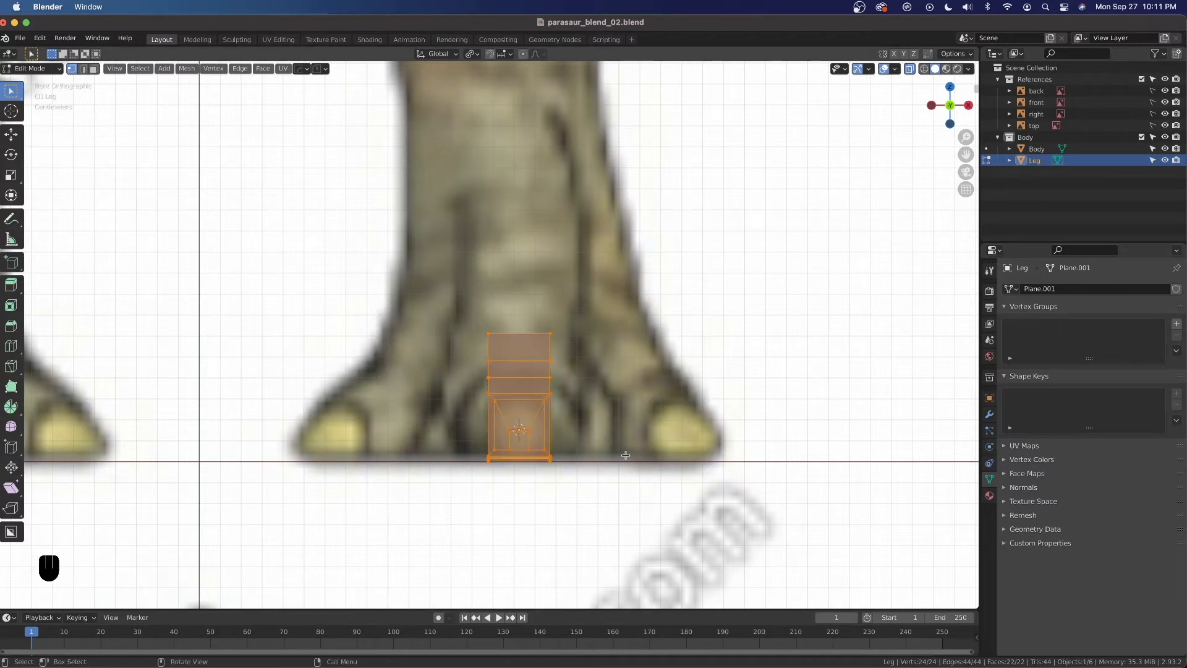
pyautogui.press('s')
pyautogui.press('x')
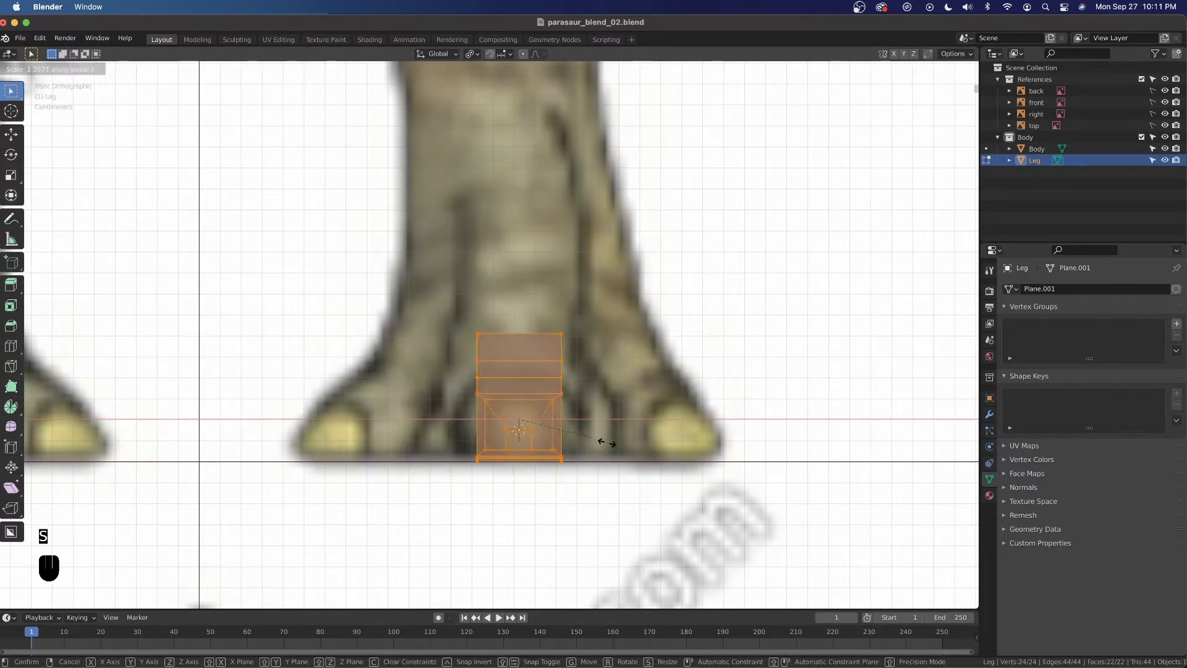
pyautogui.click(549, 440)
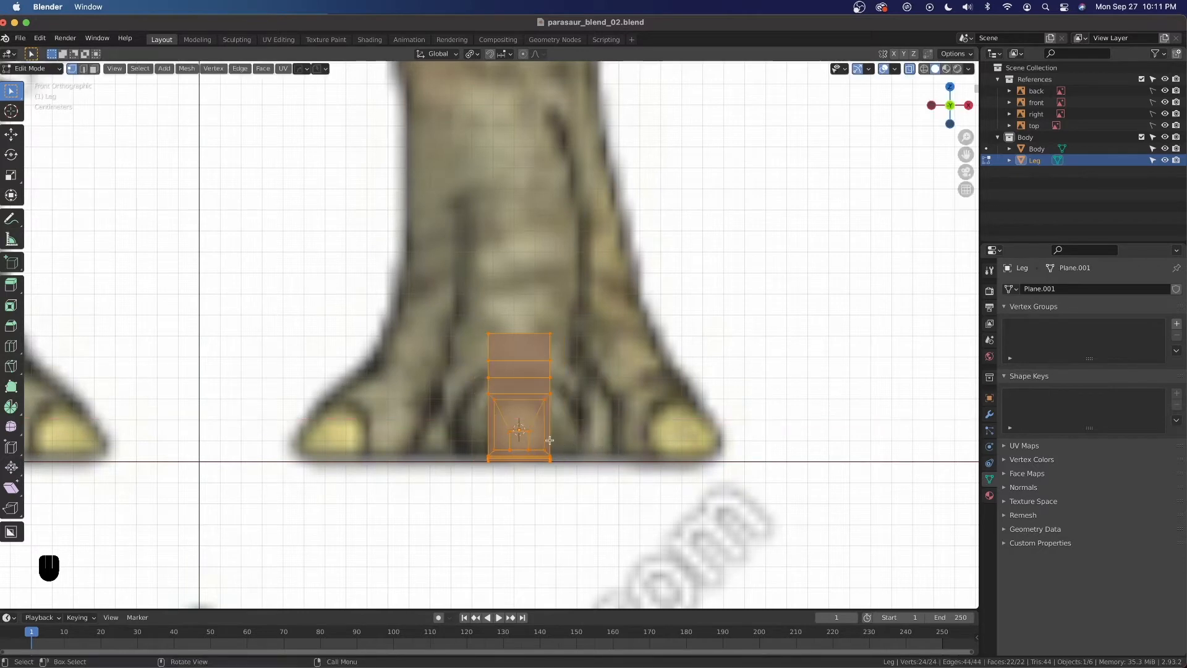
# Exclude the toe-tip faces from the full selection and scale the rest of the foot by about 2.49 along X in front view.
pyautogui.hotkey('alt', 'z')
pyautogui.moveTo(550, 440); pyautogui.dragTo(188, 269, button='middle')
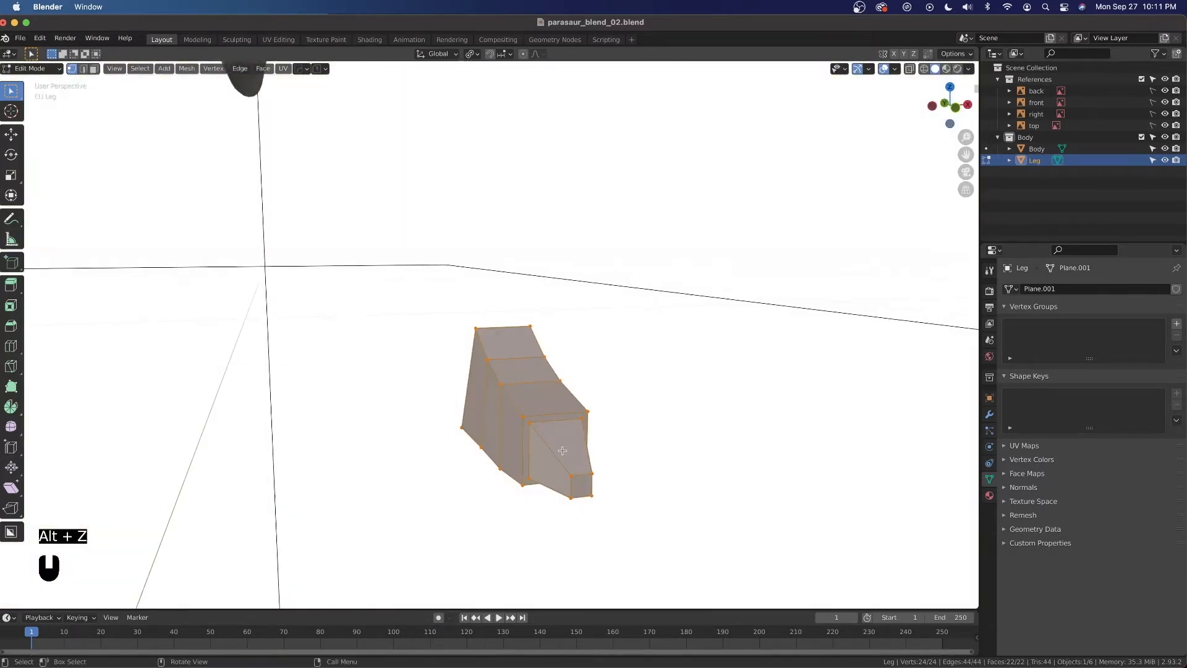
pyautogui.click(93, 68)
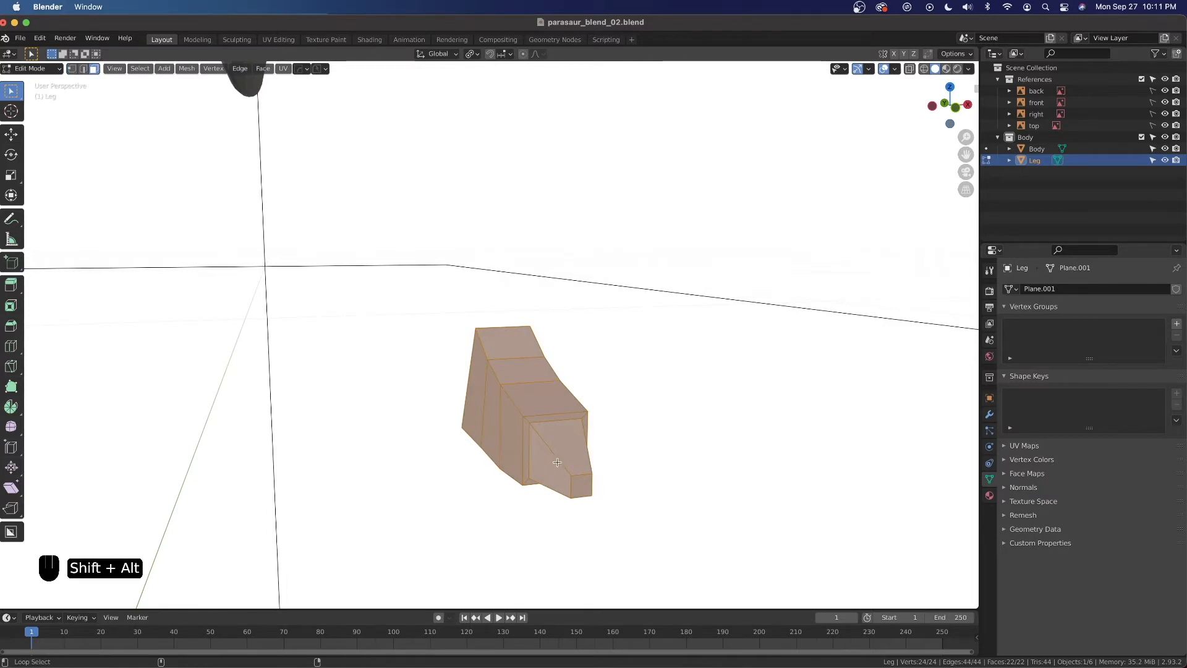
pyautogui.keyDown('shift'); pyautogui.click(575, 482); pyautogui.keyUp('shift')
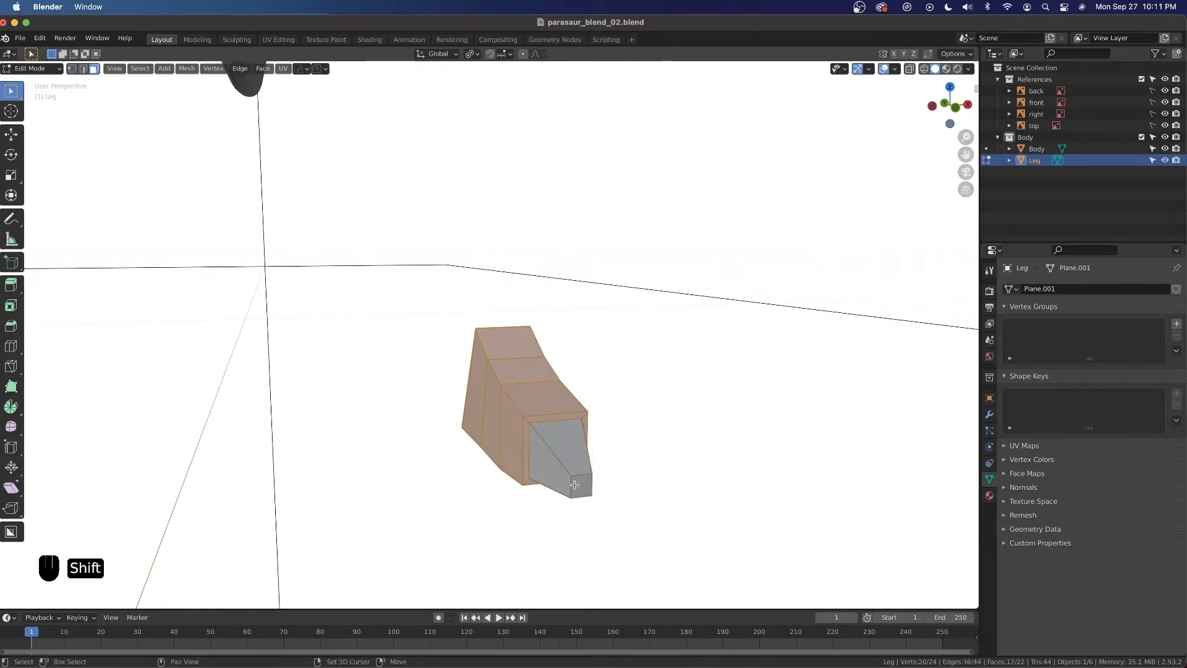
pyautogui.press('`')
pyautogui.click(536, 423)
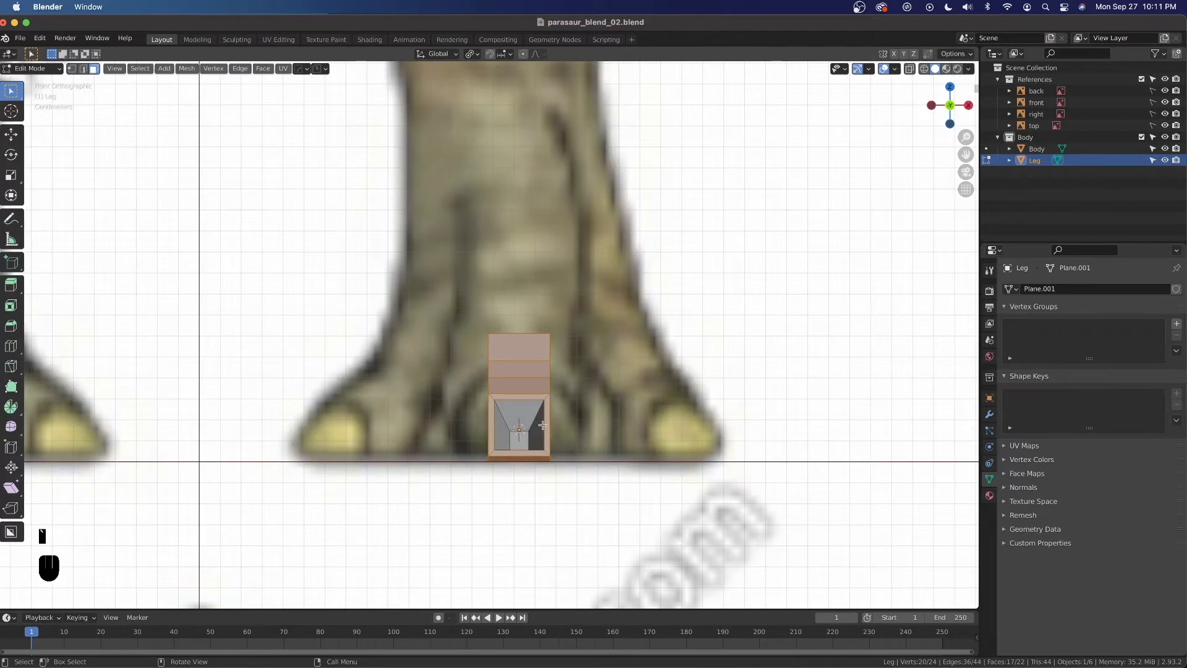
pyautogui.hotkey('alt', 'z')
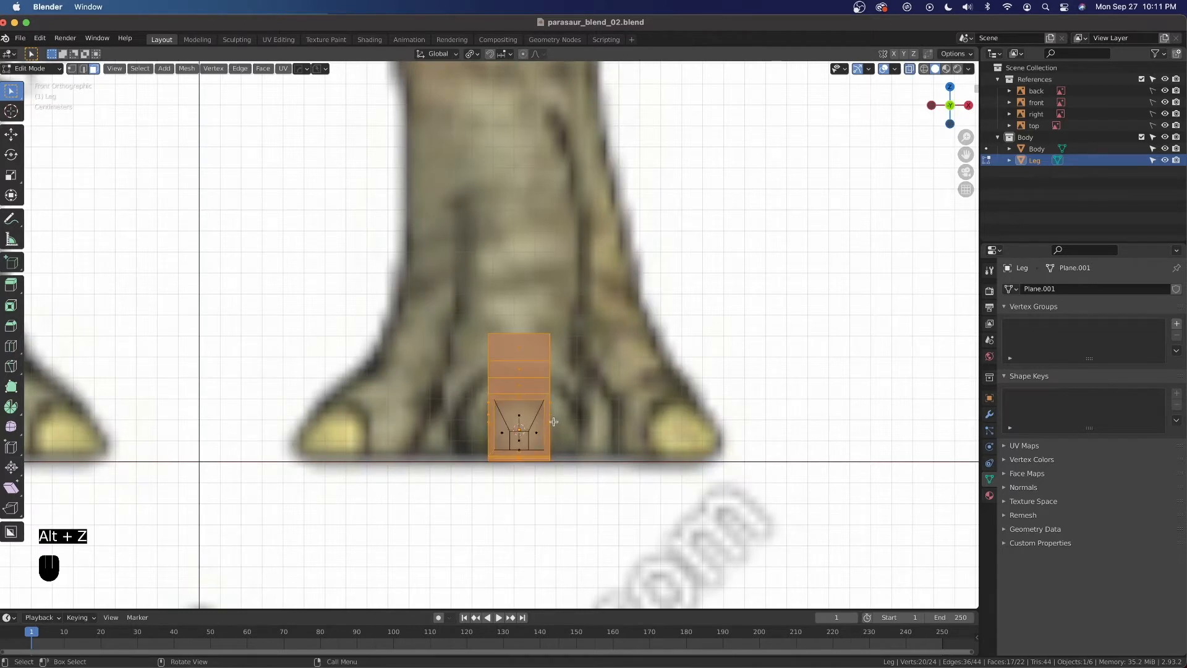
pyautogui.press('s')
pyautogui.press('x')
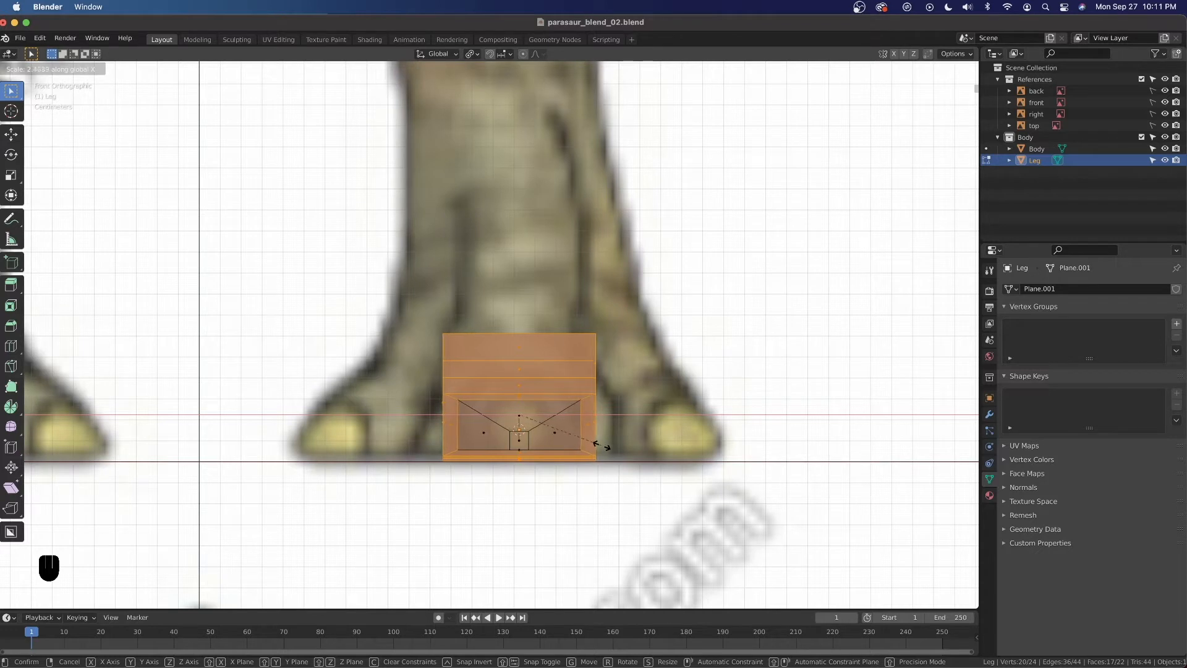
pyautogui.click(601, 445)
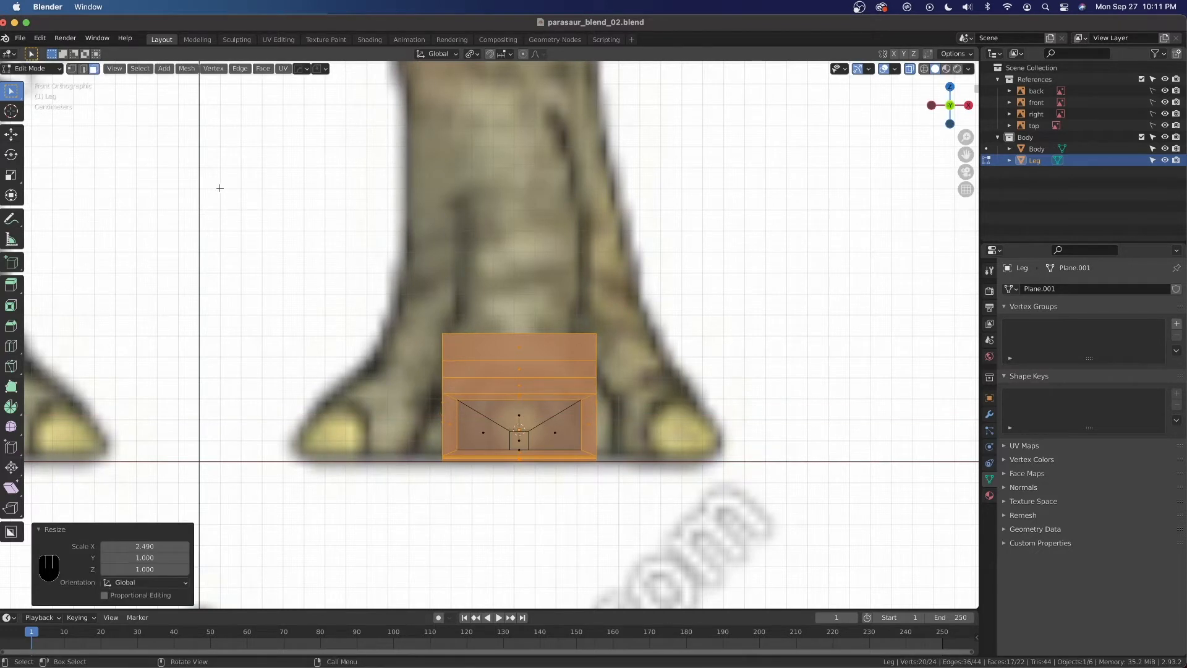
# Select the loop of faces around the foot's rearmost segment and scale it by about 0.866 along X in front view.
pyautogui.keyDown('alt'); pyautogui.click(441, 346); pyautogui.keyUp('alt')
pyautogui.hotkey('alt', 'z')
pyautogui.moveTo(441, 346); pyautogui.dragTo(420, 328, button='middle')
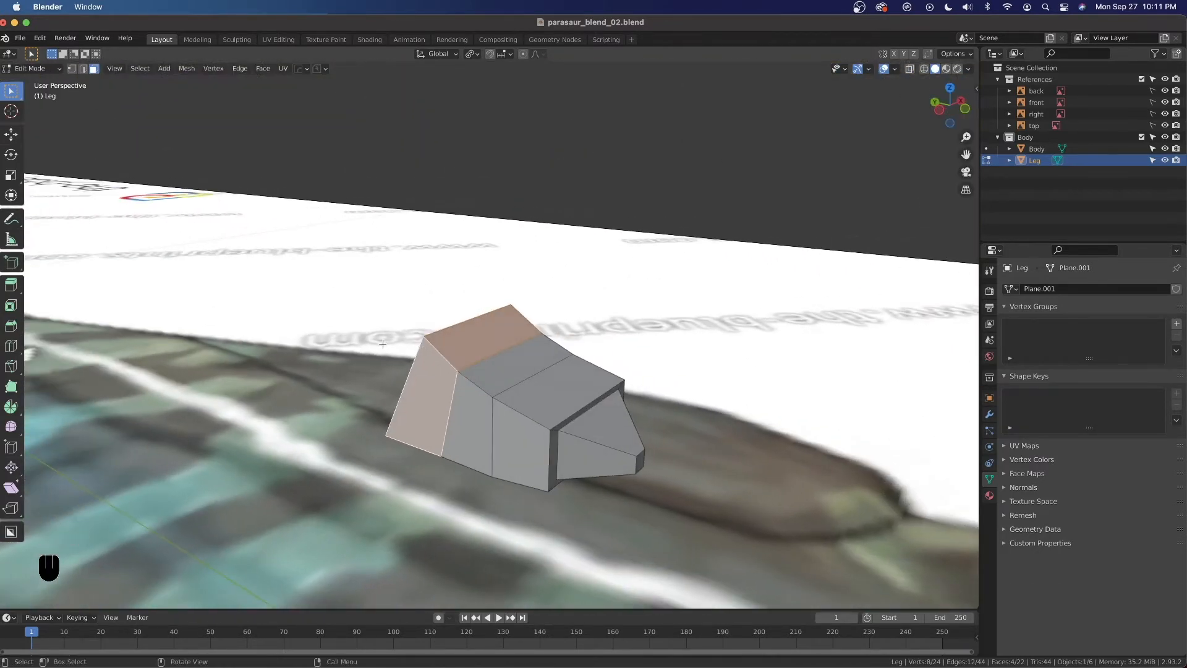
pyautogui.press('`')
pyautogui.press('`')
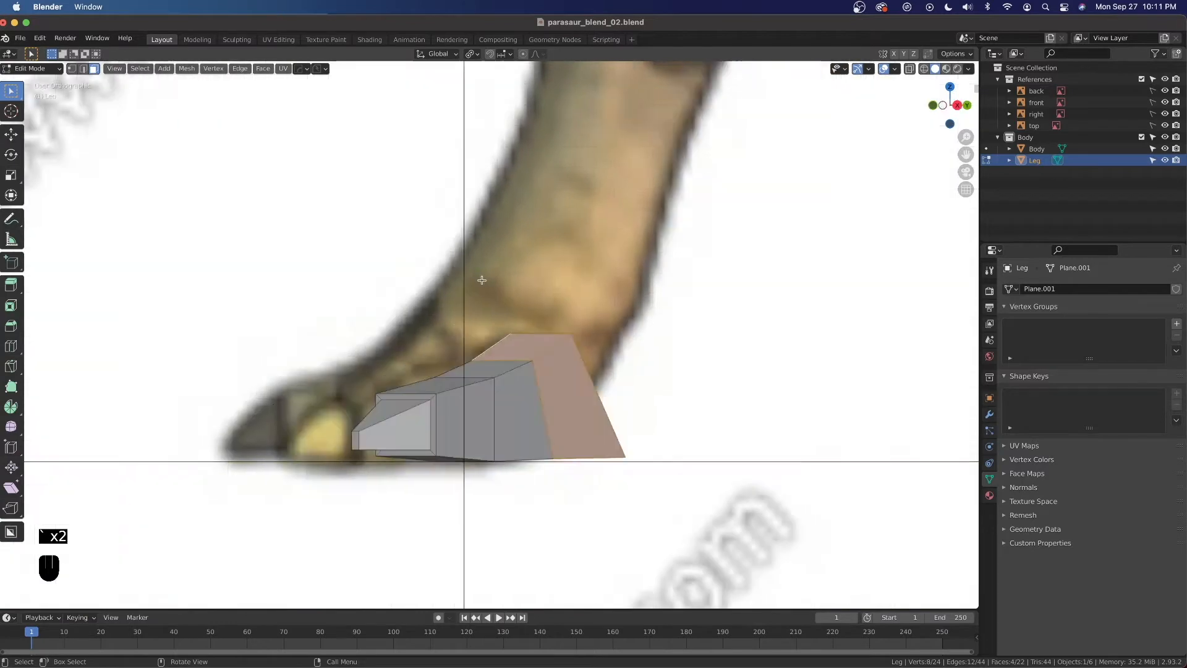
pyautogui.hotkey('alt', 'z')
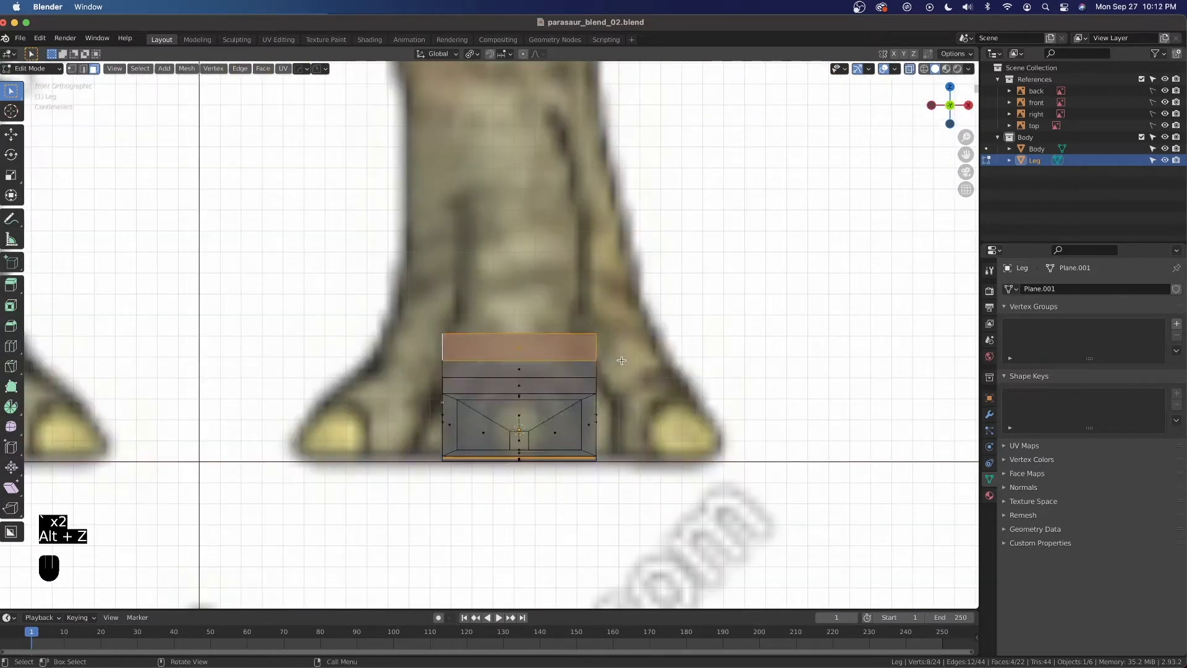
pyautogui.press('s')
pyautogui.press('x')
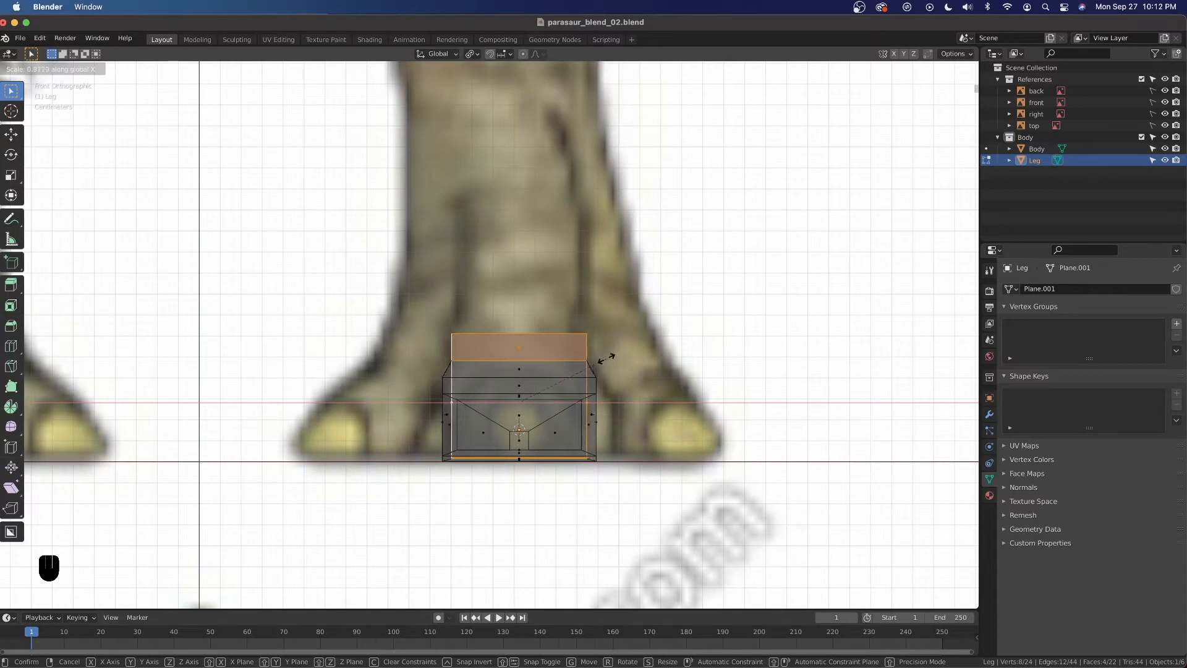
pyautogui.click(604, 358)
pyautogui.press('KP_3')
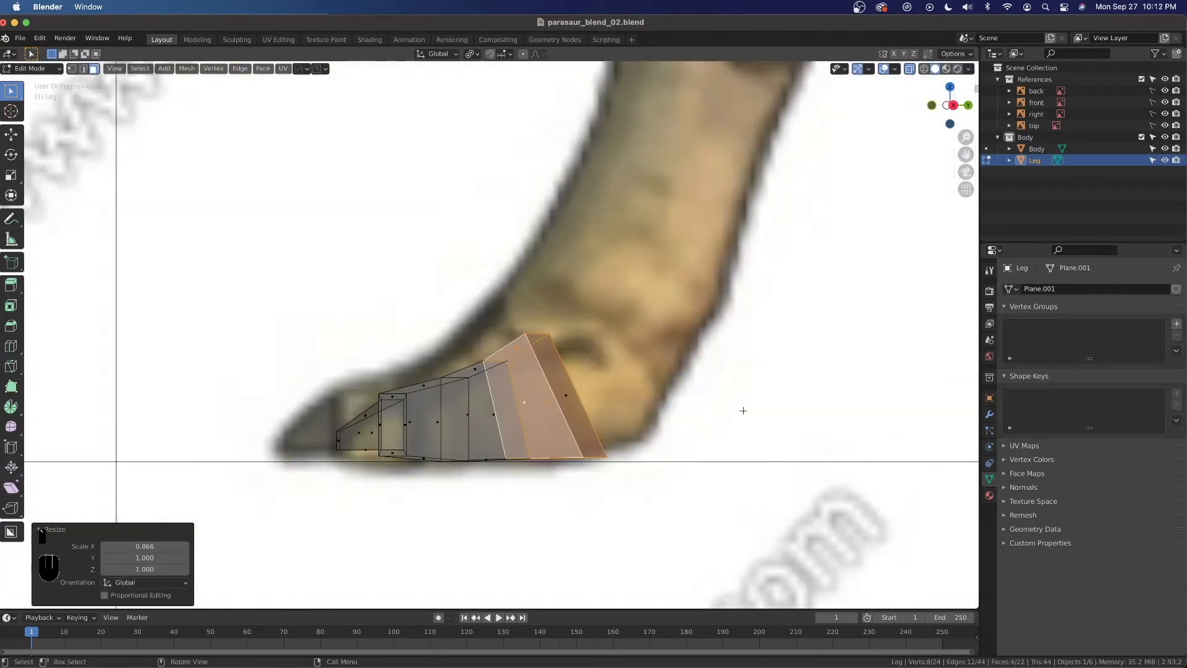
pyautogui.hotkey('alt', 'z')
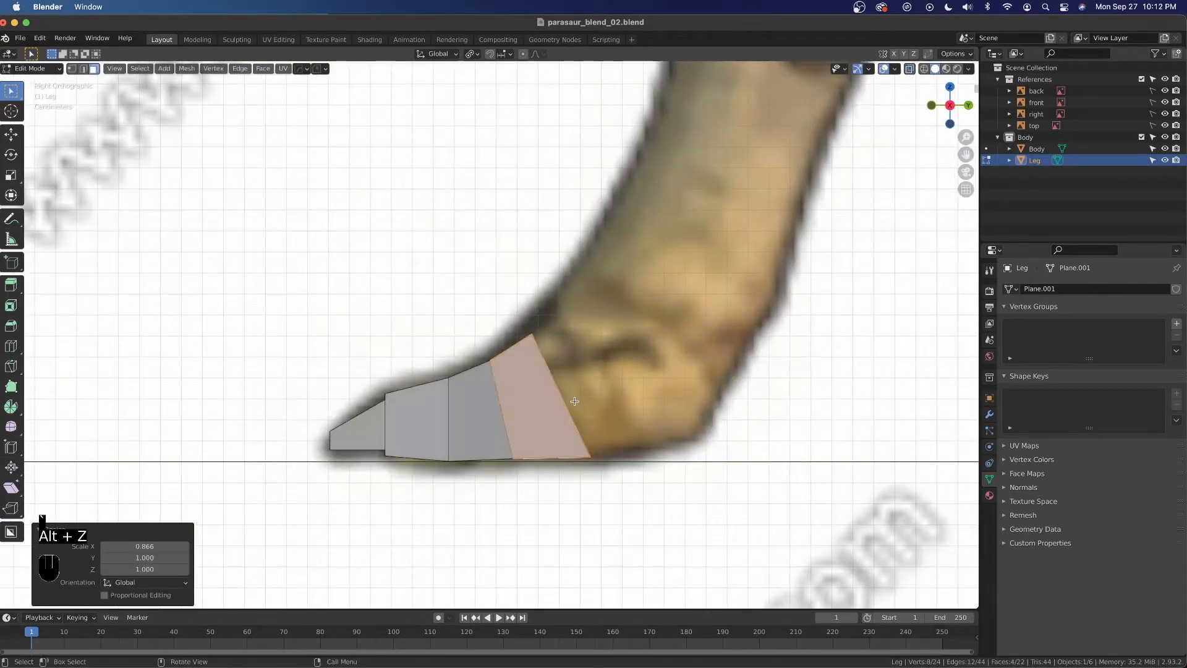
pyautogui.press('e')
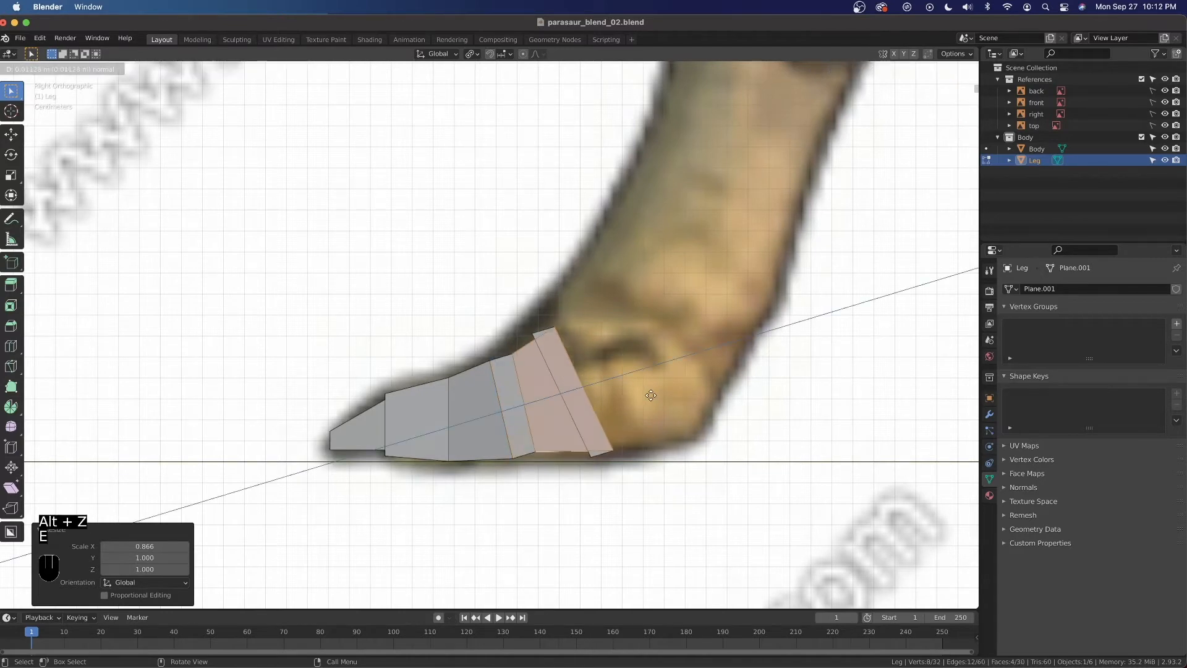
pyautogui.rightClick(589, 389)
pyautogui.press('super+z')
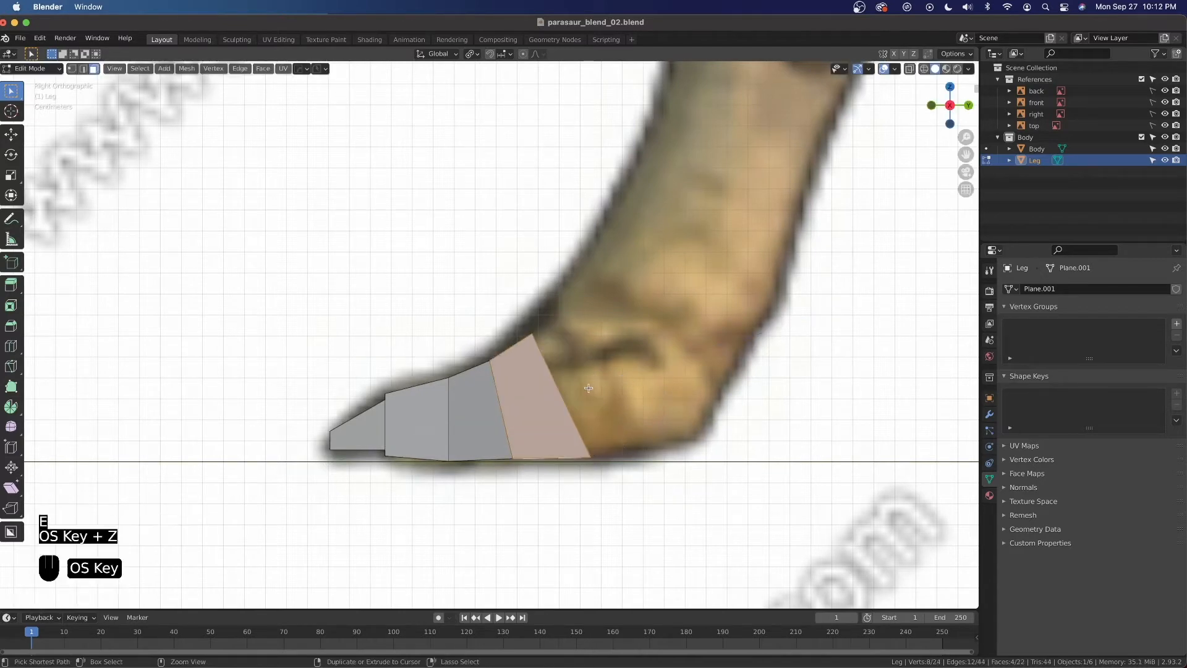
# Extrude only the foot's rear end face about 0.028 m toward the heel and rotate the new end by about -16.2° in side view.
pyautogui.moveTo(599, 375); pyautogui.dragTo(526, 395, button='middle')
pyautogui.click(526, 394)
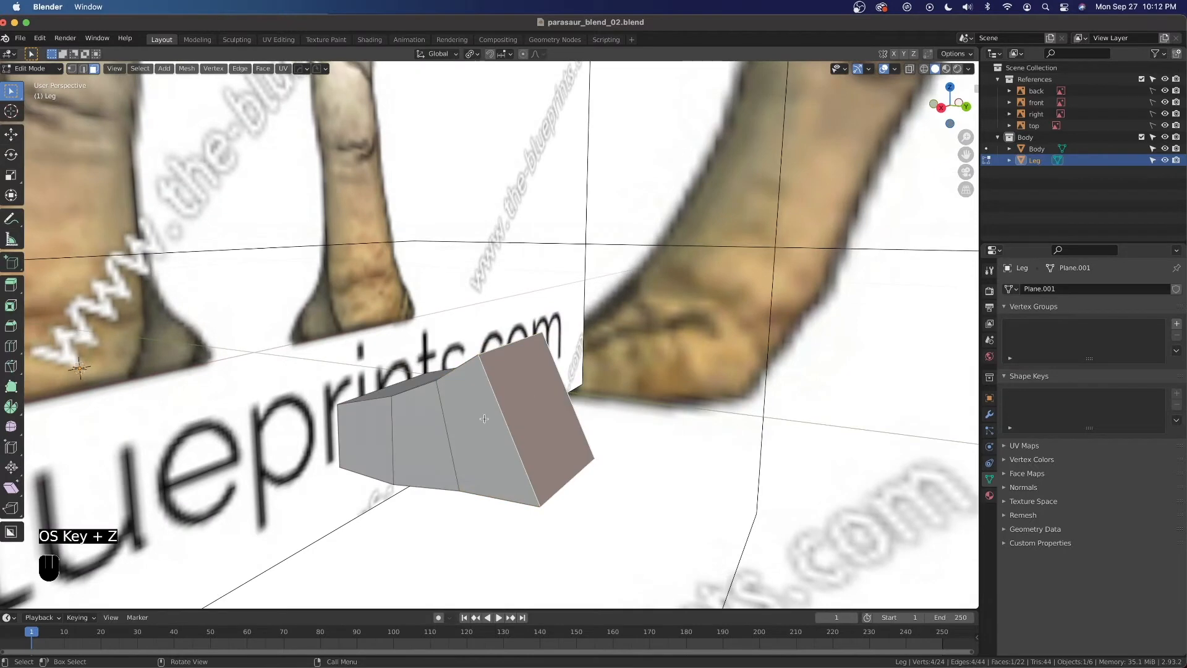
pyautogui.press('g')
pyautogui.click(529, 446)
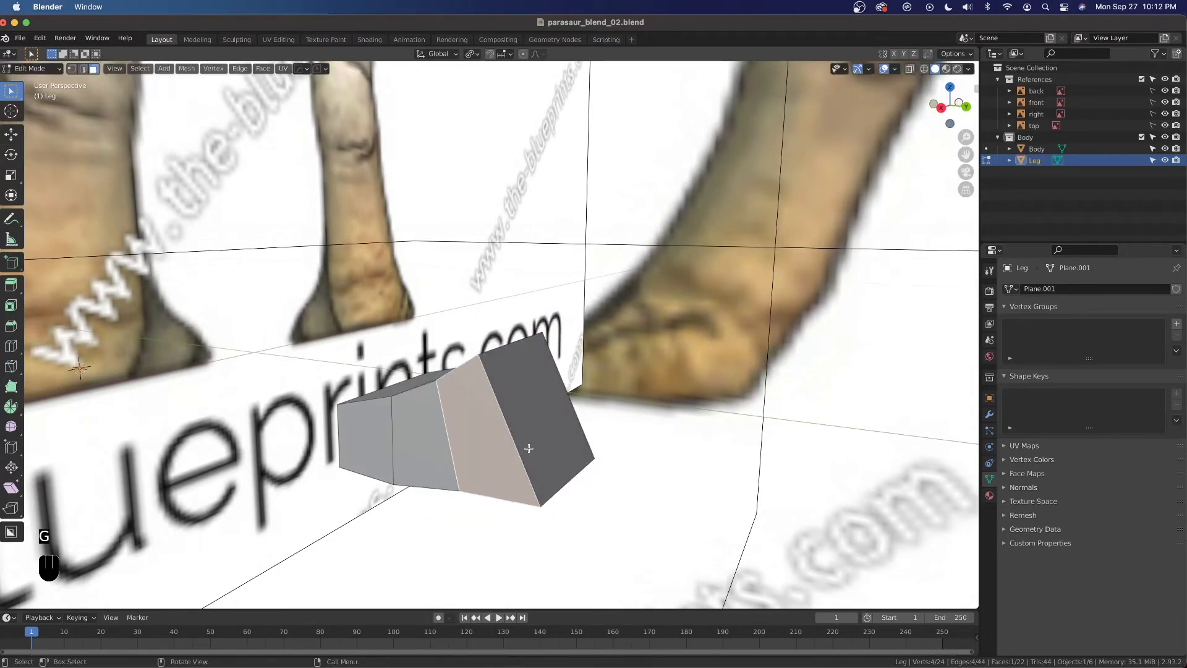
pyautogui.scroll(-3, 567, 475)
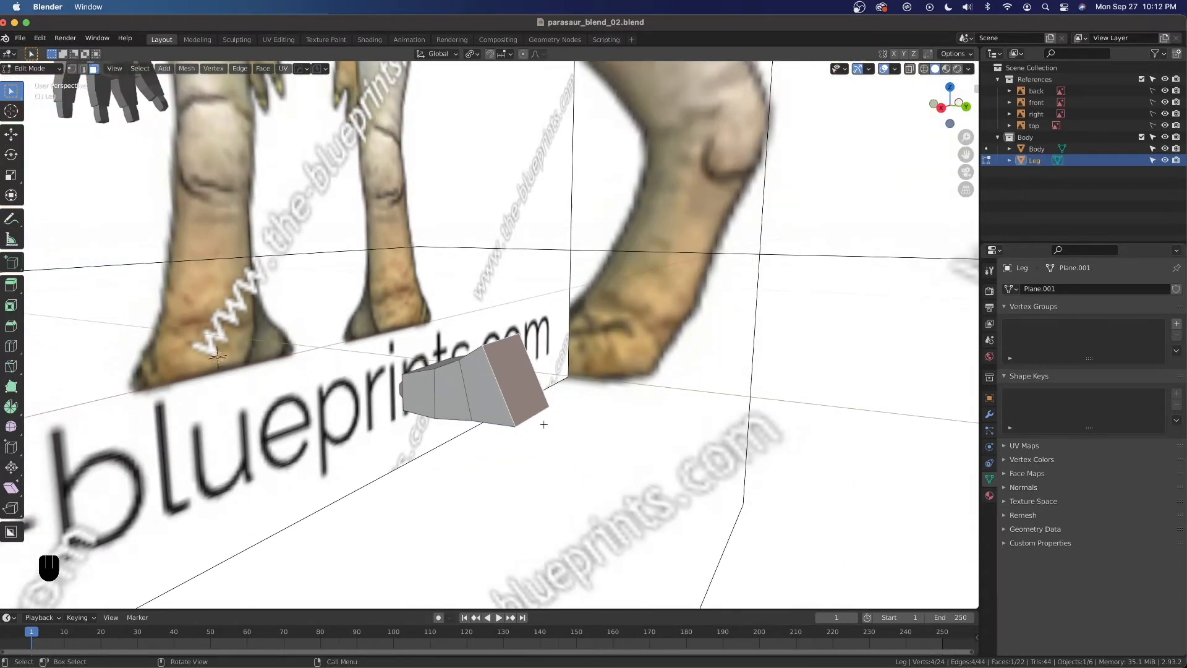
pyautogui.press('`')
pyautogui.scroll(3, 625, 425)
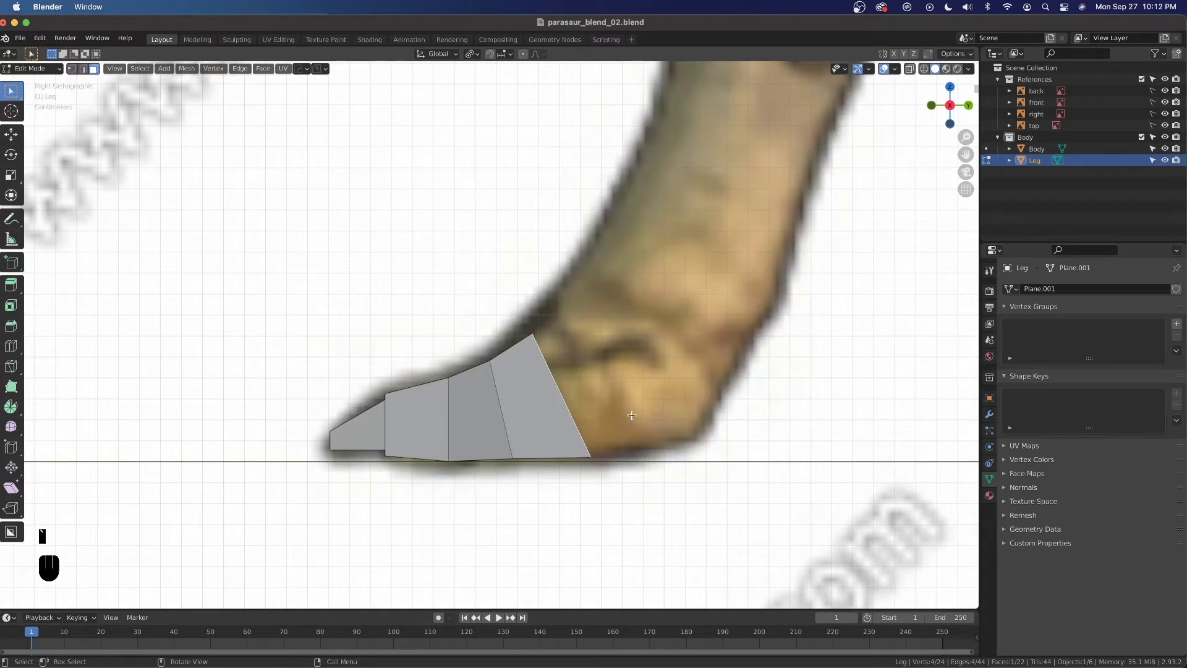
pyautogui.press('e')
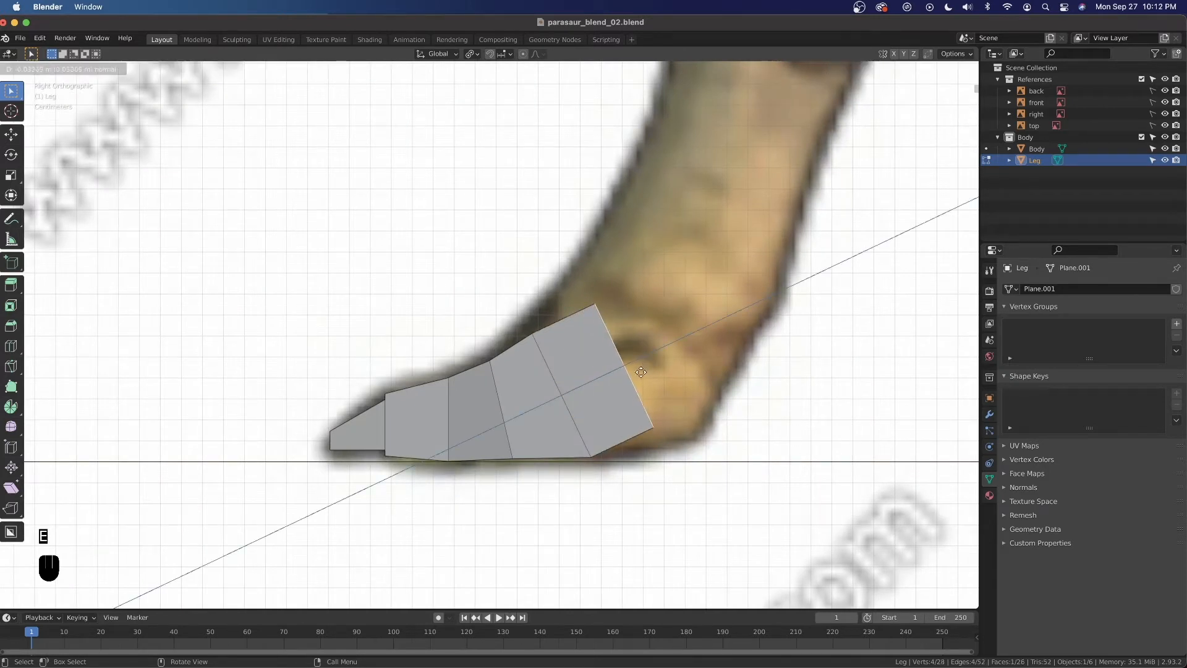
pyautogui.click(640, 371)
pyautogui.press('r')
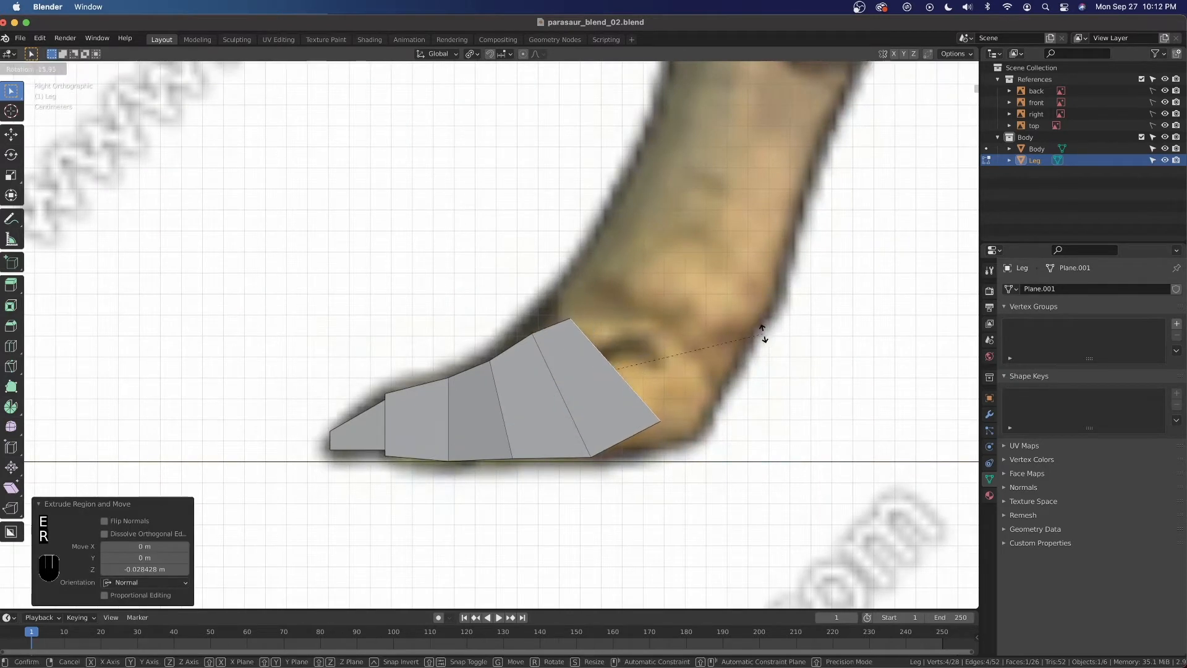
pyautogui.click(763, 332)
# Set the transform orientation to Local and scale the rotated rear face by about 1.476 along Z.
pyautogui.press('s')
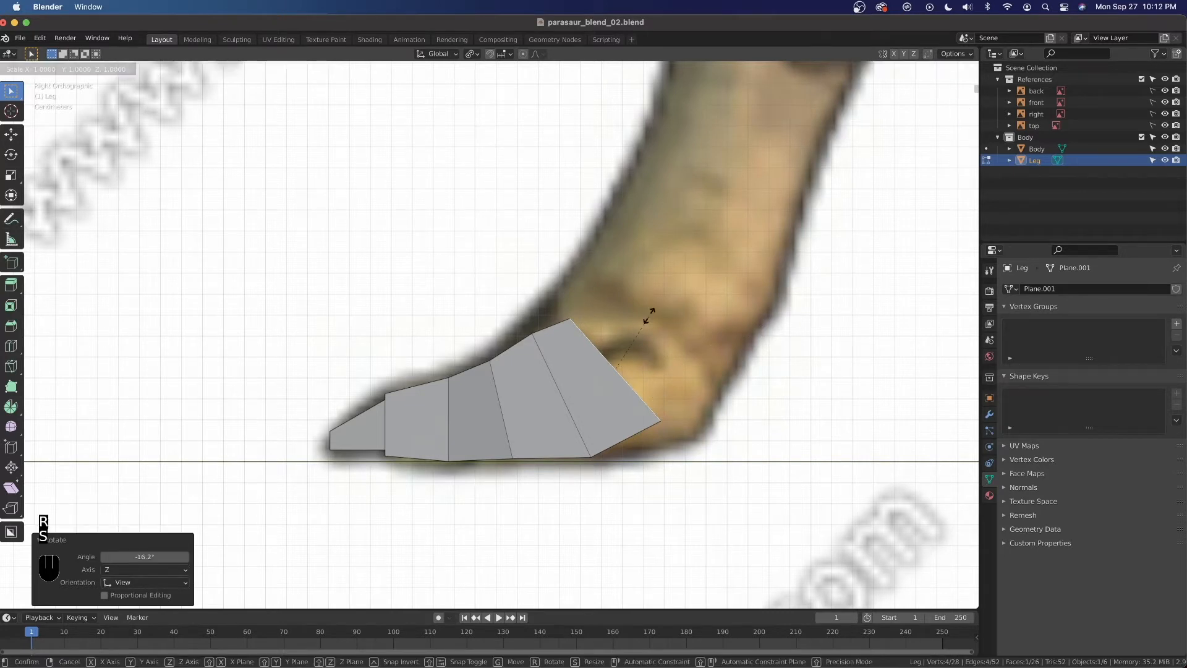
pyautogui.rightClick(636, 290)
pyautogui.click(438, 53)
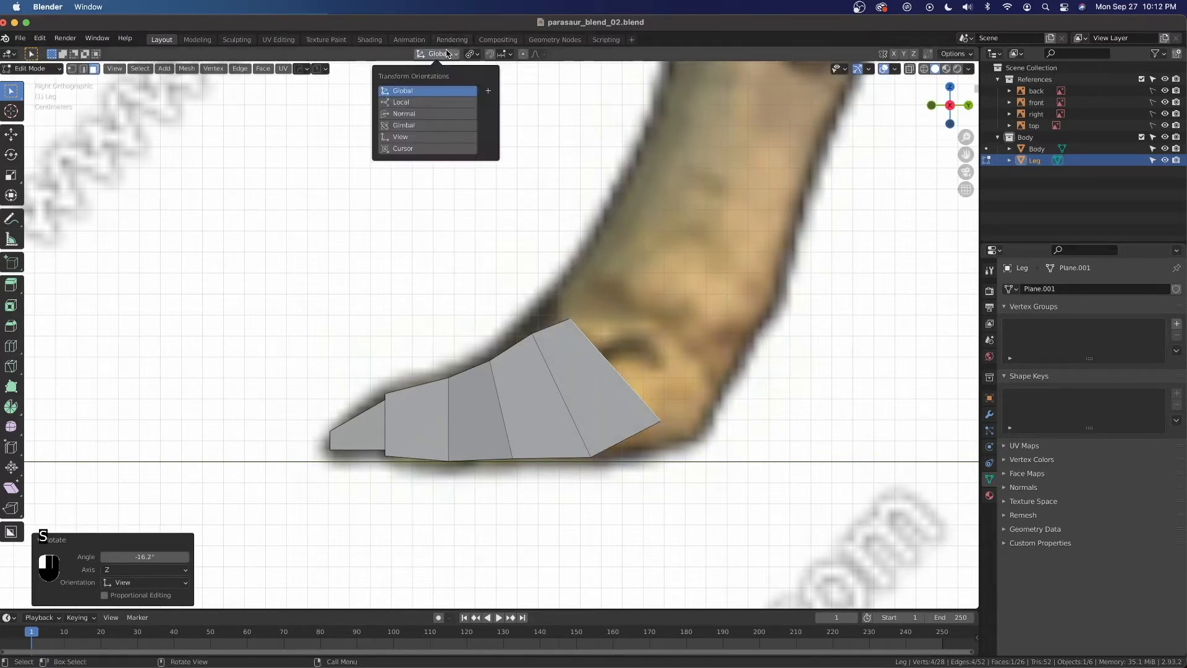
pyautogui.click(405, 102)
pyautogui.press('s')
pyautogui.press('z')
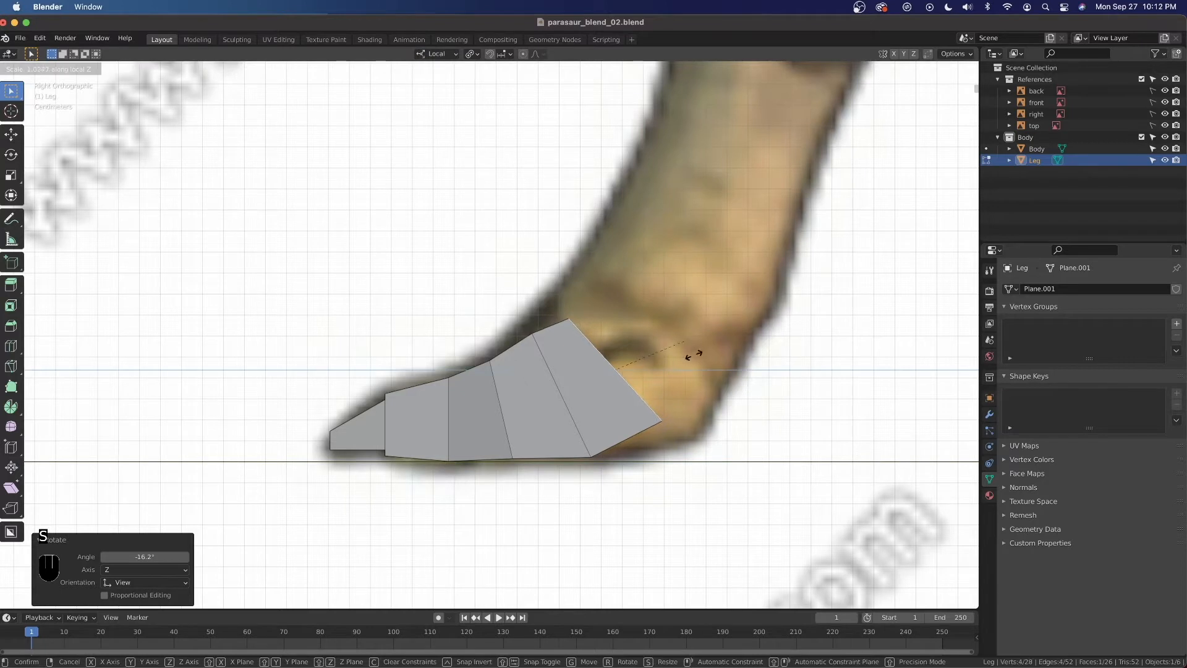
pyautogui.click(714, 406)
# Move the rear face about 0.0022 m along Y and -0.0033 m along Z, and scale it by about 1.18 along local Z.
pyautogui.press('g')
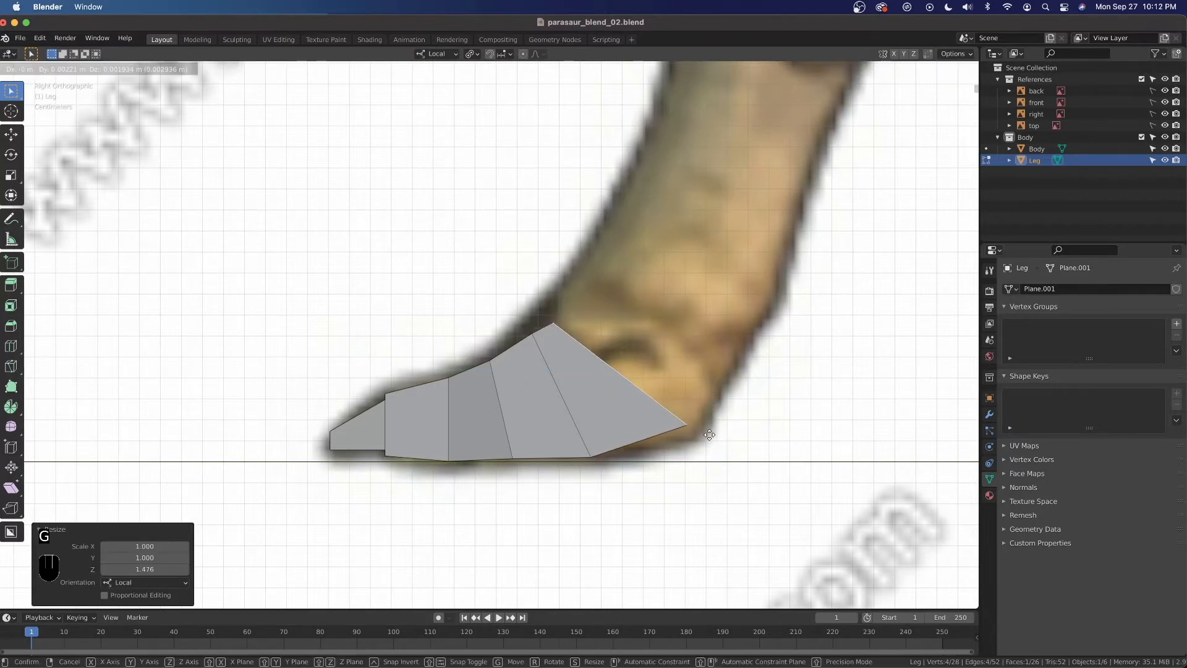
pyautogui.click(712, 442)
pyautogui.press('s')
pyautogui.press('z')
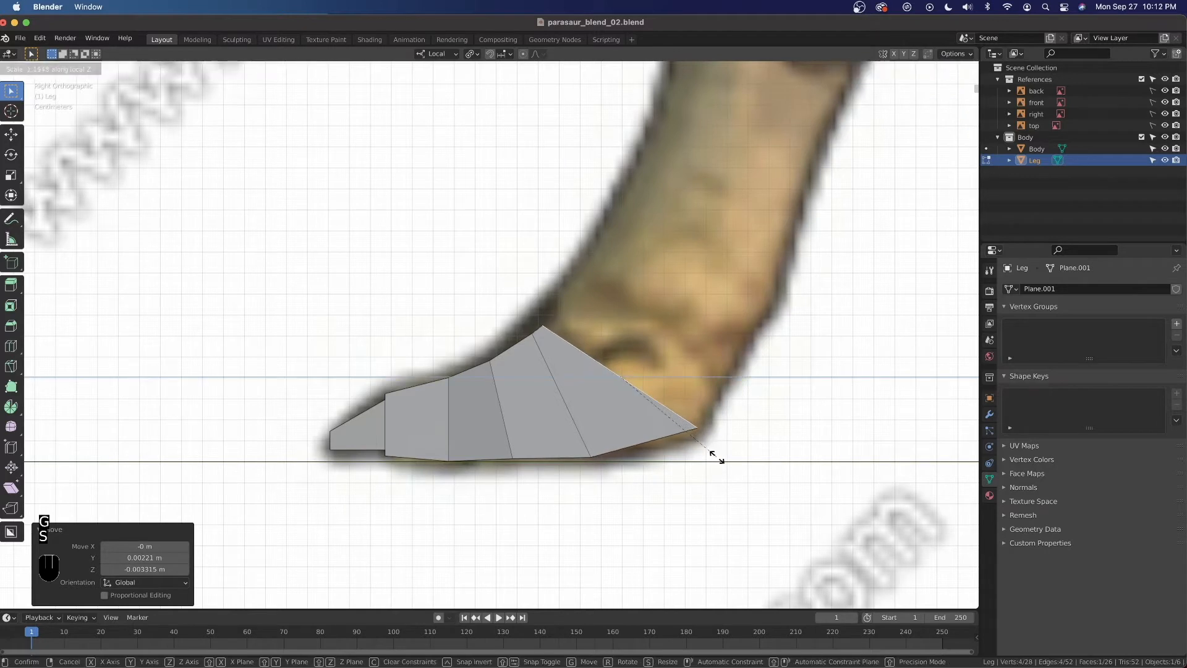
pyautogui.click(713, 456)
# Shift the rear face about 0.0025 m along Y and 0.0028 m up, and stretch it slightly more along local Z.
pyautogui.press('g')
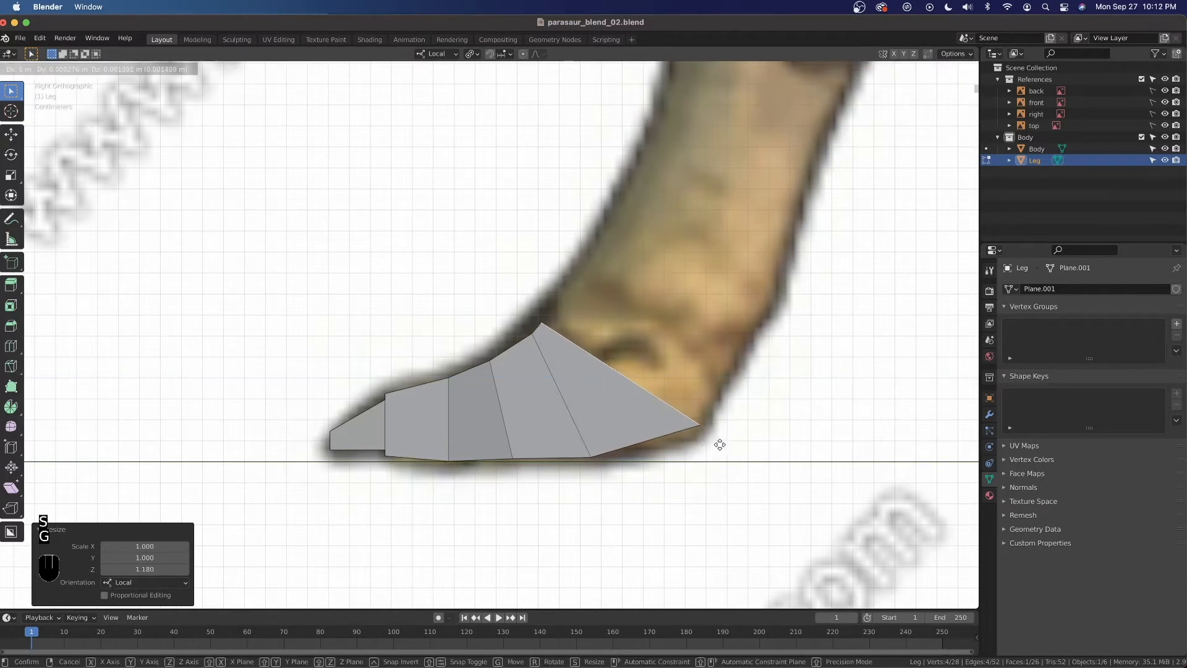
pyautogui.click(724, 444)
pyautogui.press('s')
pyautogui.press('z')
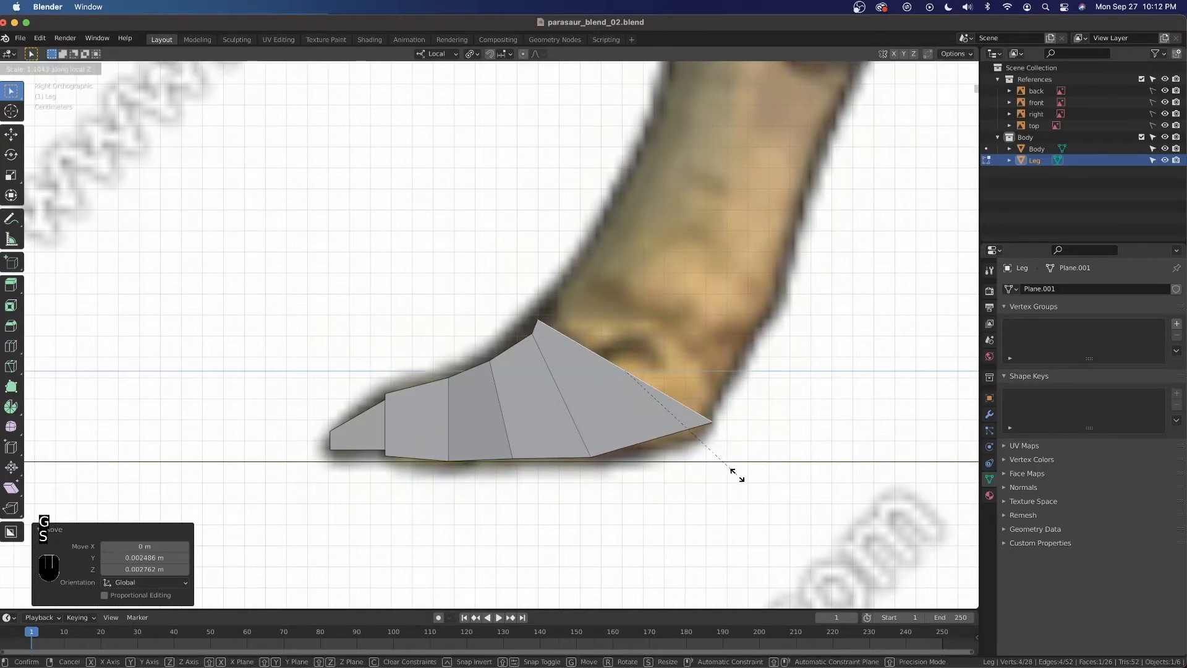
pyautogui.click(737, 475)
pyautogui.moveTo(737, 475); pyautogui.dragTo(670, 456, button='middle')
pyautogui.scroll(1, 669, 457)
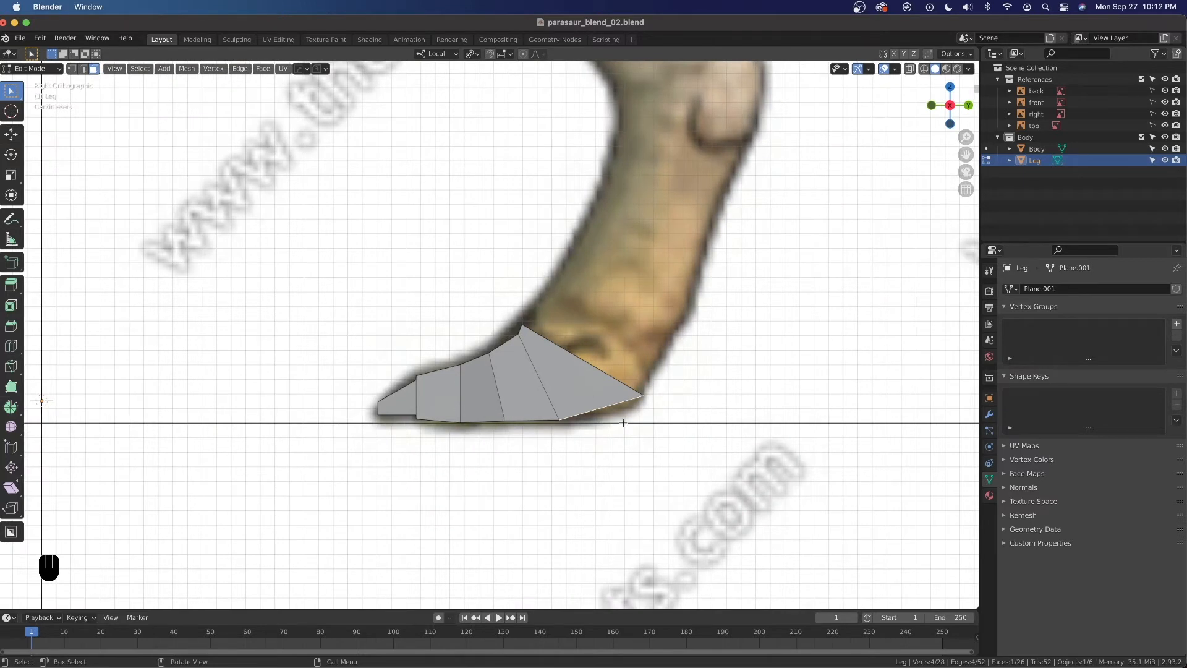
pyautogui.press('s')
pyautogui.press('z')
pyautogui.press('0')
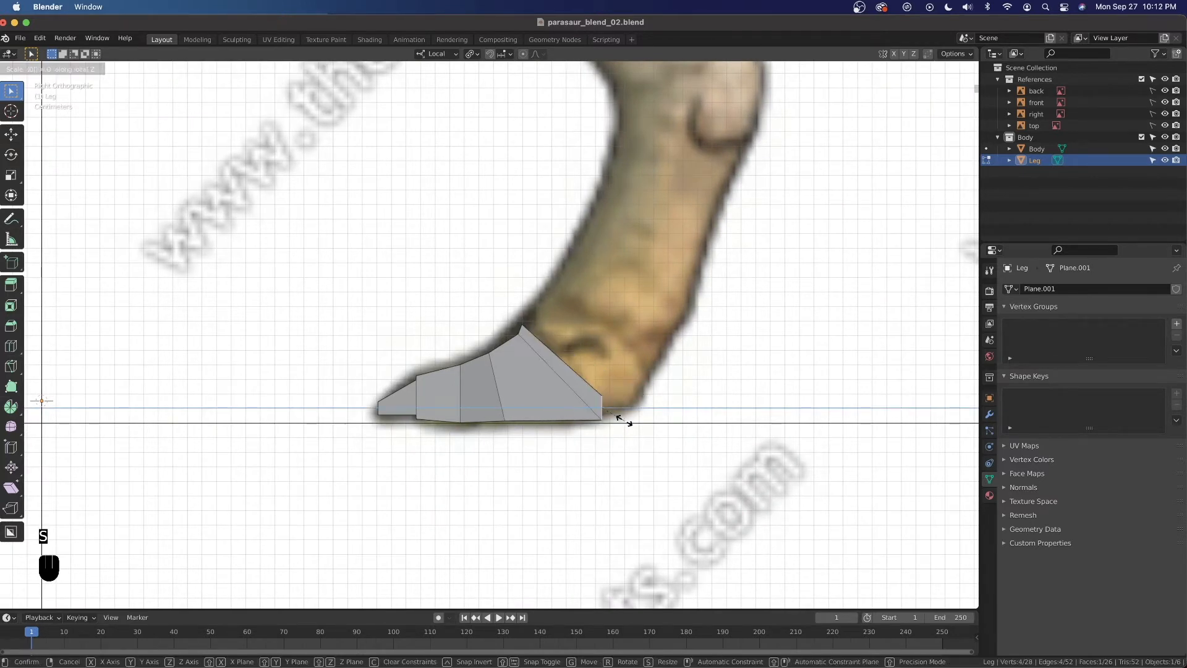
pyautogui.press('Escape')
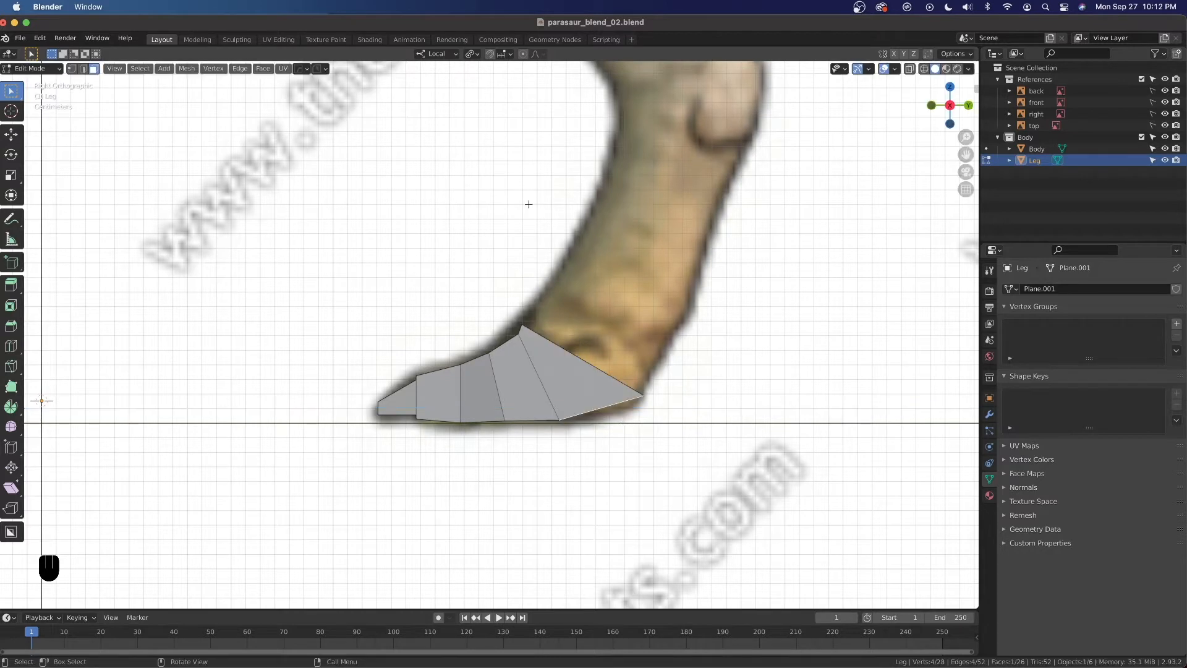
# Flatten the newest segment's underside face with a global Z scale of 0 and lower it about 0.0088 m to the ground line.
pyautogui.click(445, 54)
pyautogui.click(427, 87)
pyautogui.press('s')
pyautogui.press('z')
pyautogui.press('0')
pyautogui.click(664, 292)
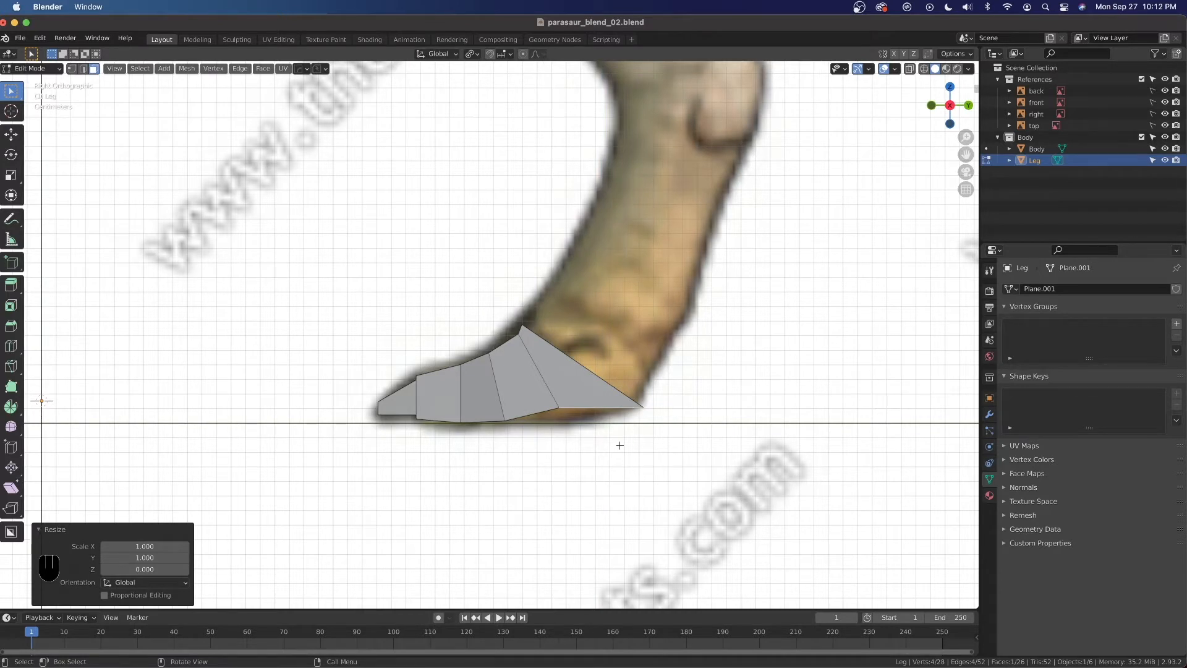
pyautogui.press('g')
pyautogui.press('z')
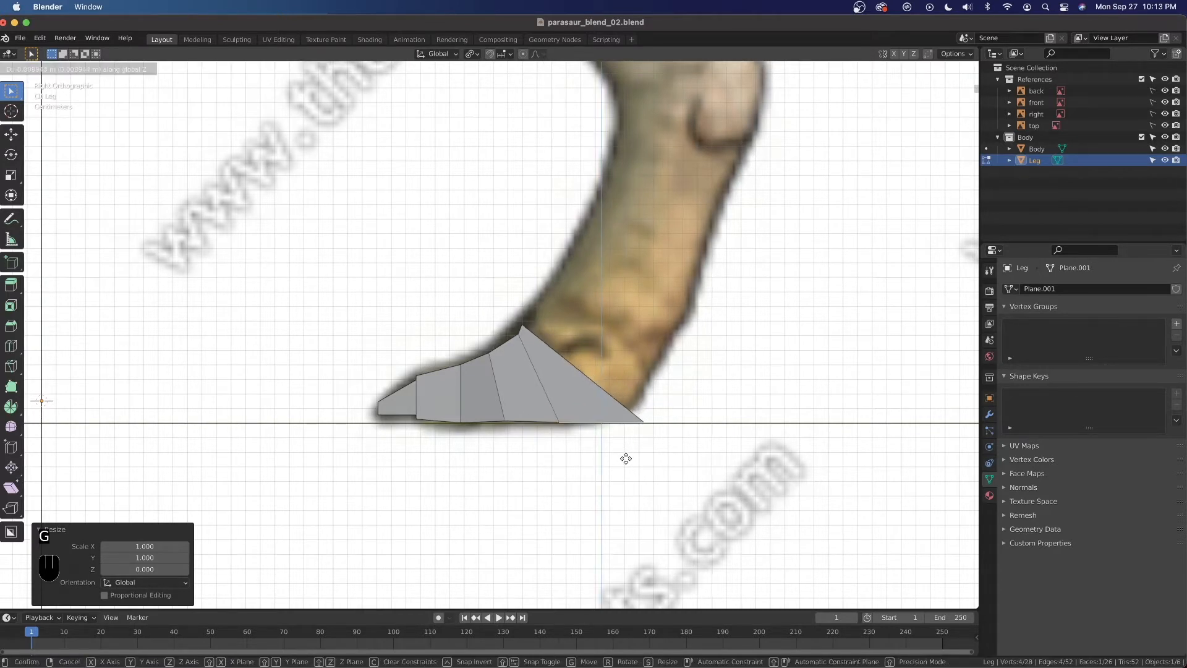
pyautogui.click(626, 455)
# Select the two bottom heel vertices with X-ray on and move them about -0.032 m along Y toward the toe.
pyautogui.scroll(-2, 641, 444)
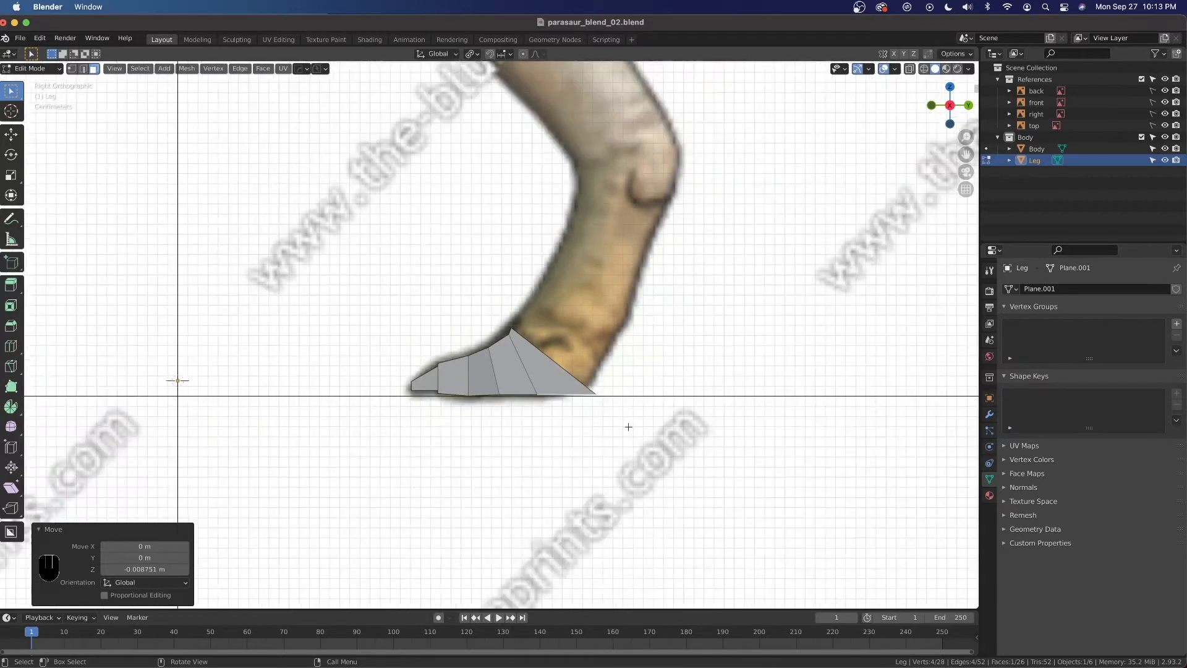
pyautogui.scroll(-3, 580, 397)
pyautogui.scroll(-1, 554, 374)
pyautogui.scroll(5, 554, 374)
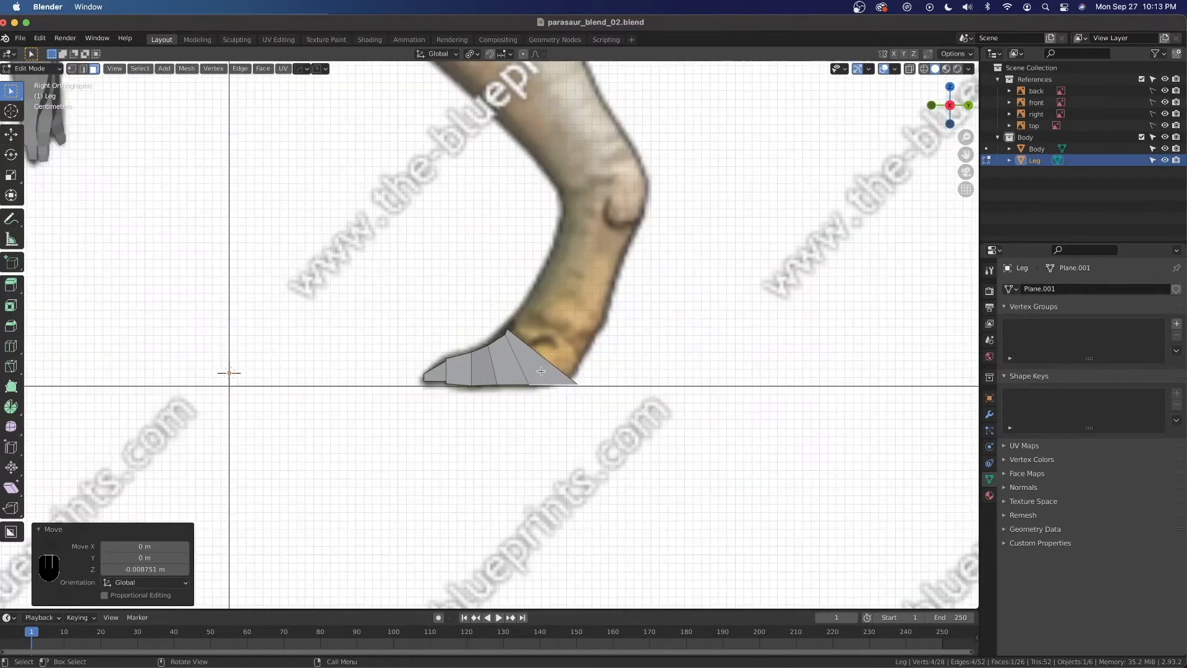
pyautogui.click(72, 69)
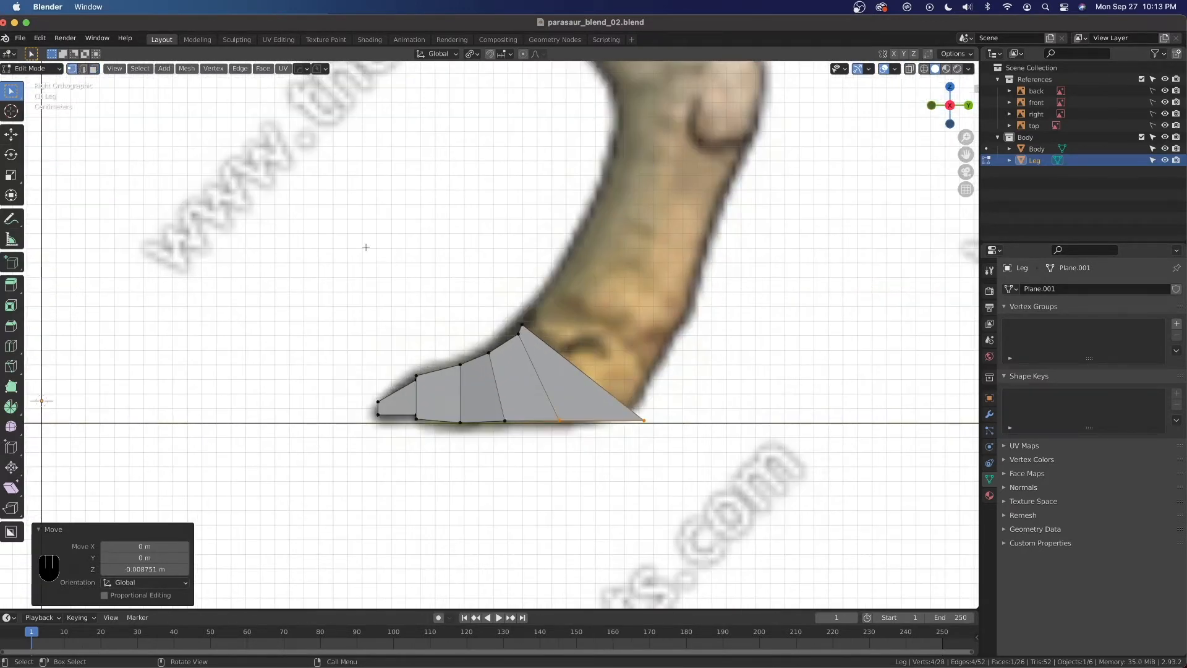
pyautogui.hotkey('alt', 'z')
pyautogui.click(536, 328)
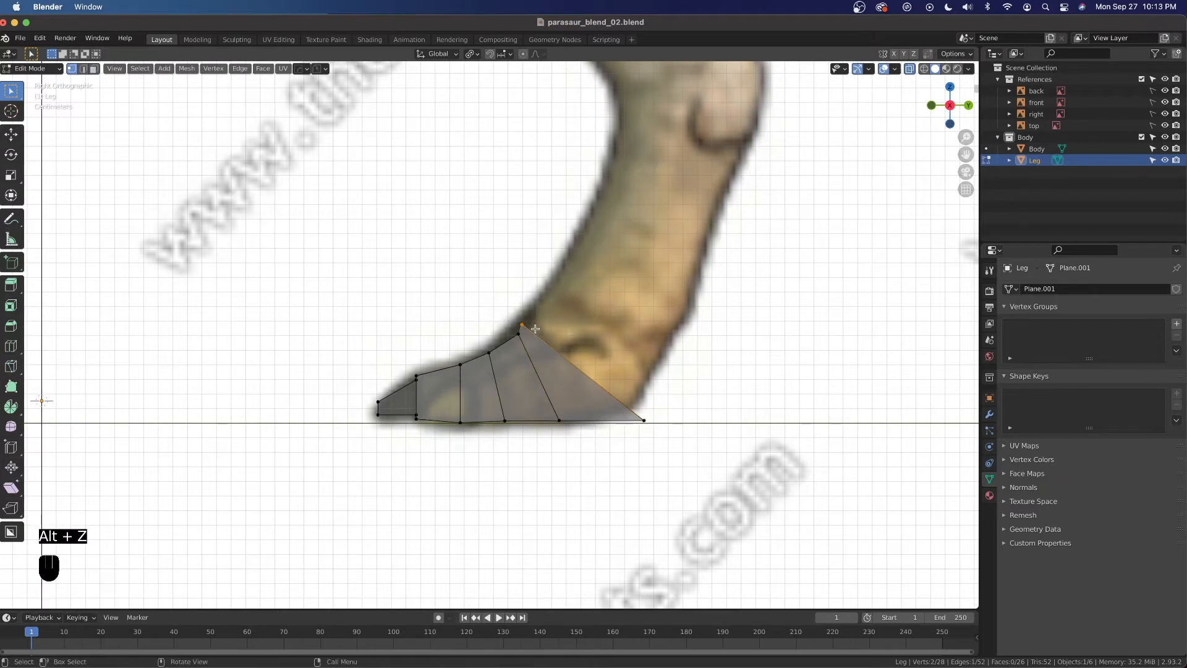
pyautogui.click(699, 420)
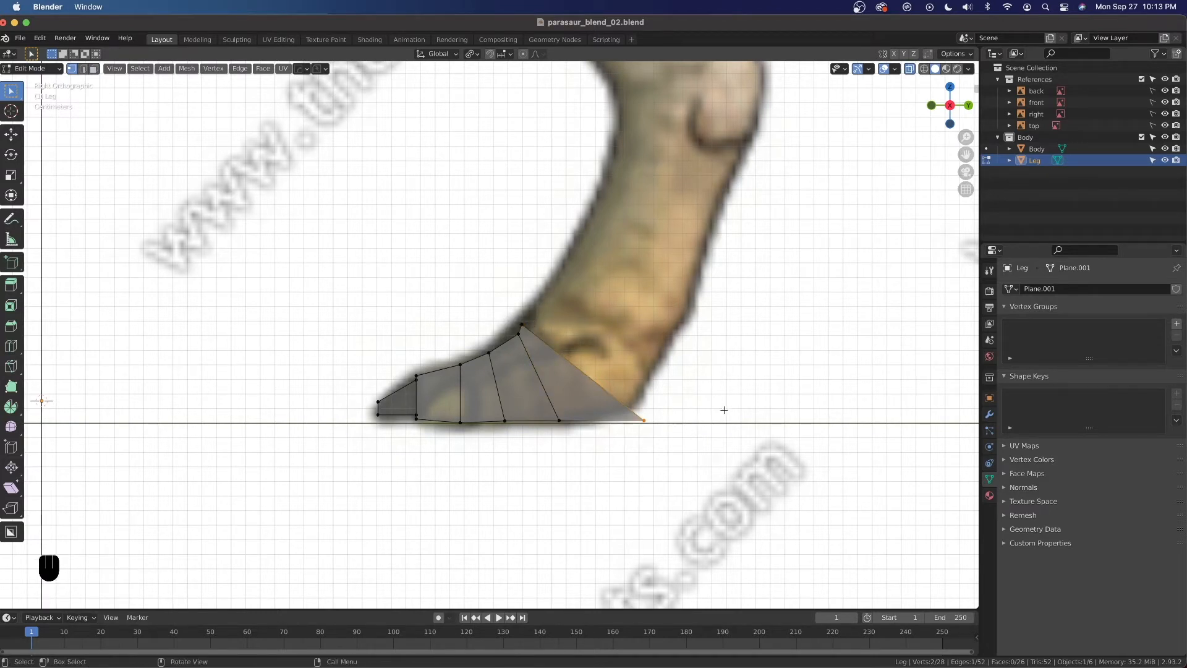
pyautogui.press('g')
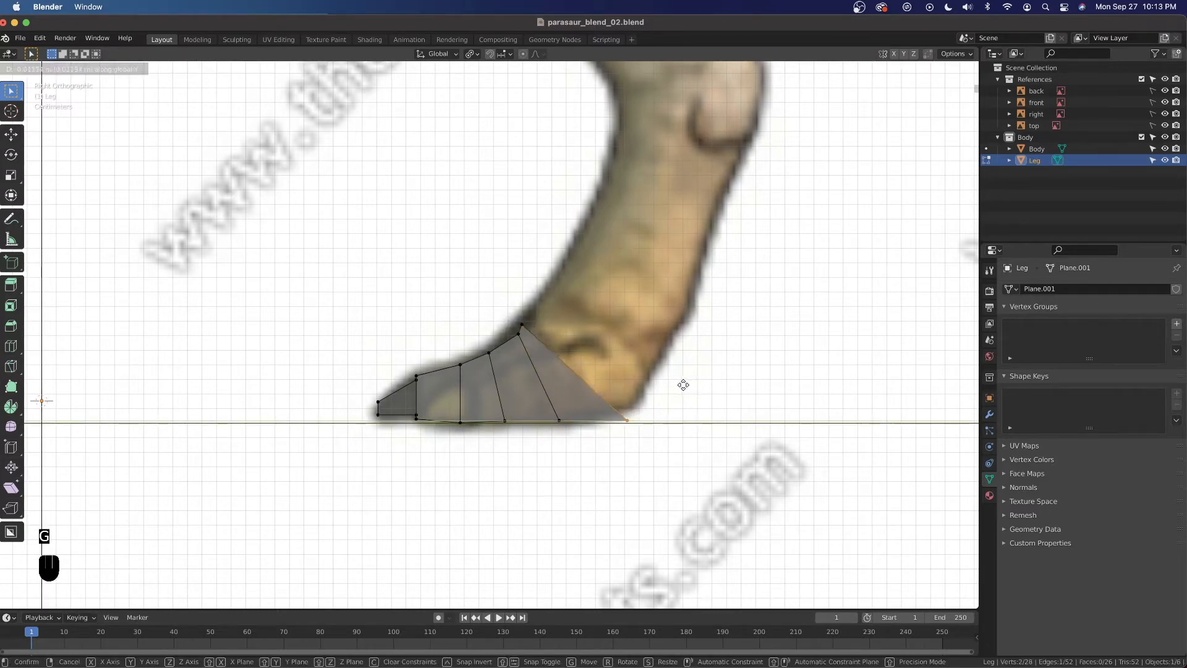
pyautogui.click(632, 417)
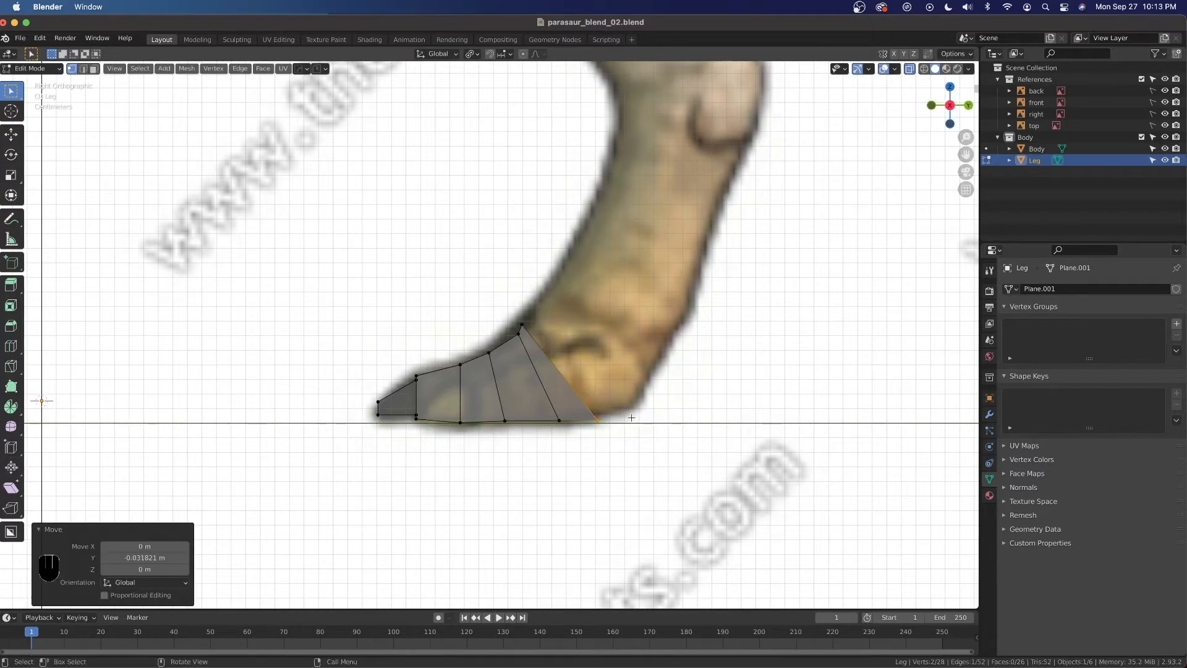
# Return to Object Mode with X-ray off and examine the foot against the top reference image.
pyautogui.scroll(-3, 546, 422)
pyautogui.scroll(3, 532, 414)
pyautogui.press('Tab')
pyautogui.press('`')
pyautogui.hotkey('alt', 'z')
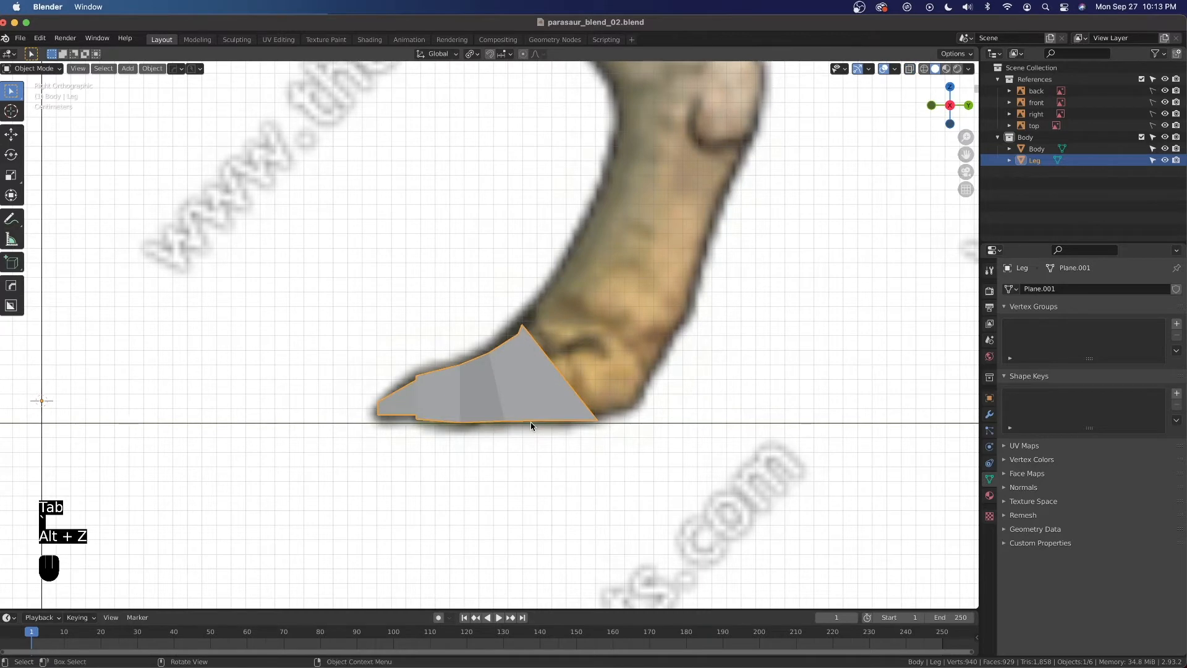
pyautogui.press('`')
pyautogui.click(527, 337)
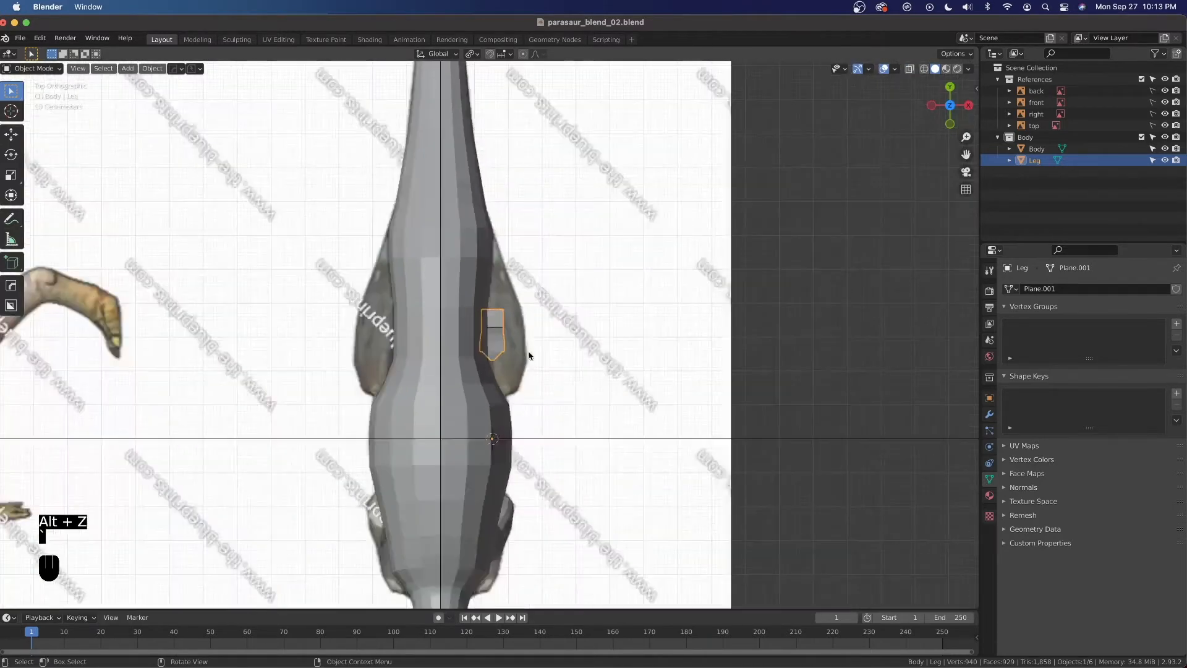
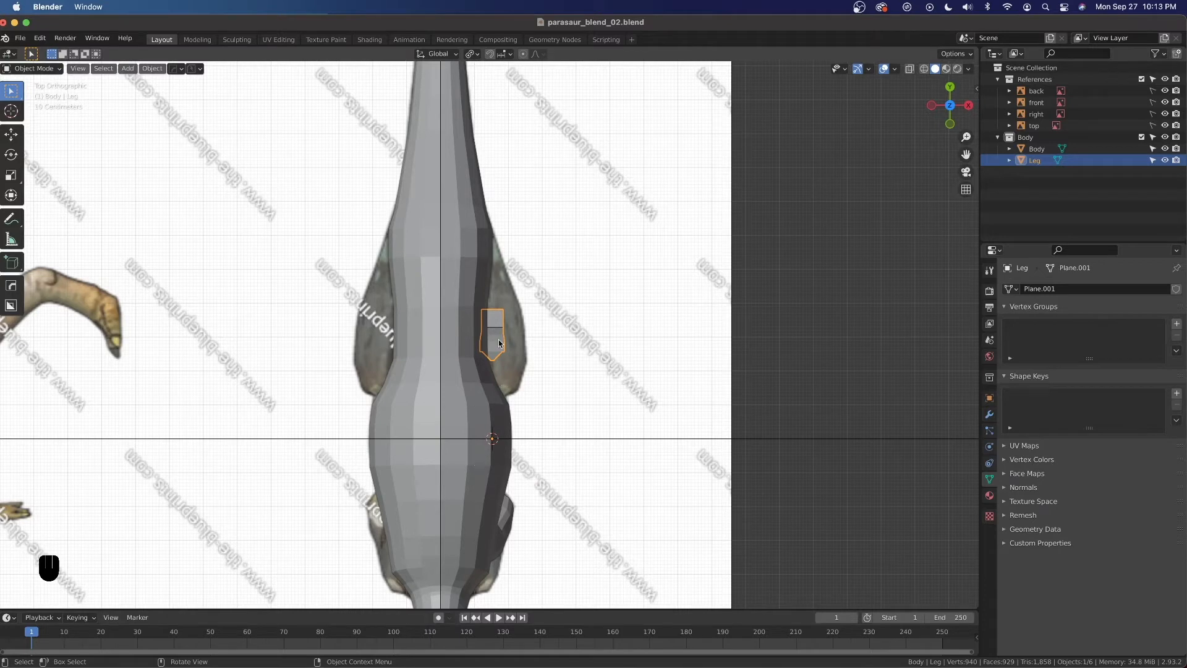
# Examine the foot from the back, front and right views against the reference images.
pyautogui.press('`')
pyautogui.click(559, 346)
pyautogui.click(570, 370)
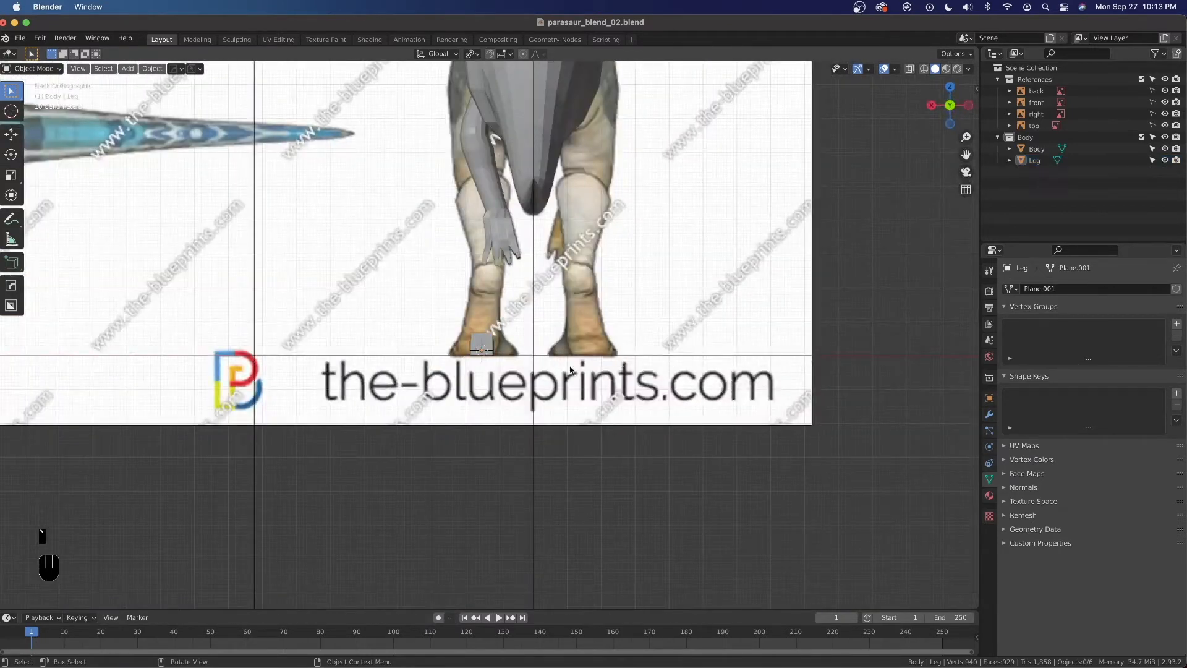
pyautogui.scroll(4, 570, 370)
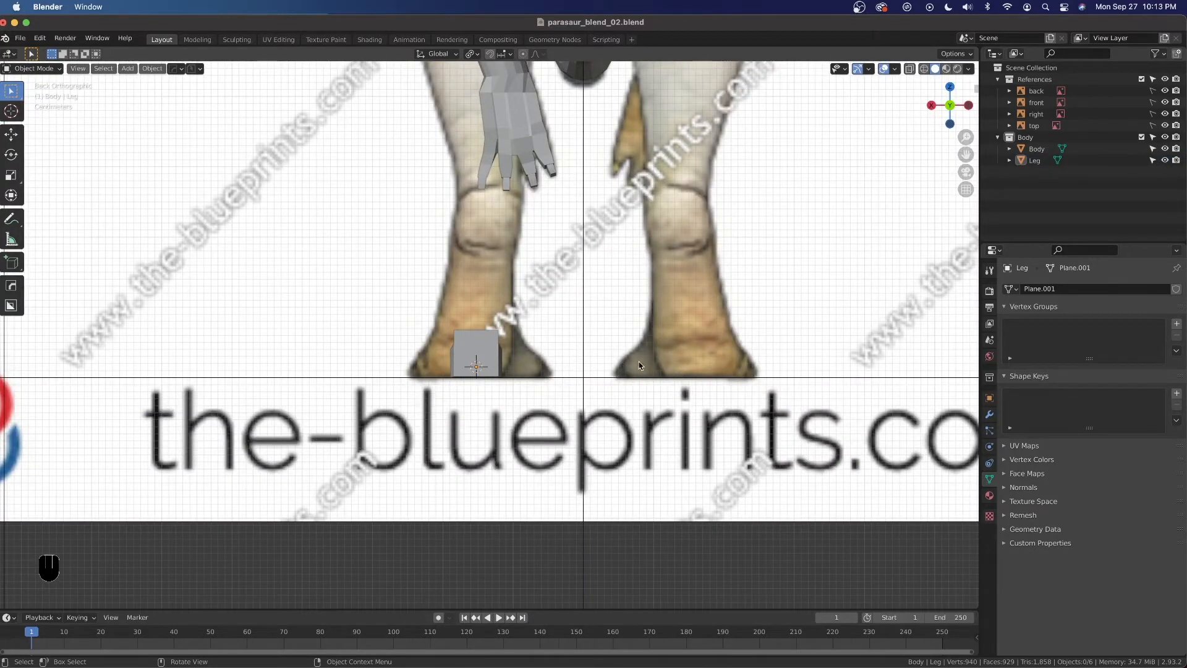
pyautogui.press('`')
pyautogui.click(462, 302)
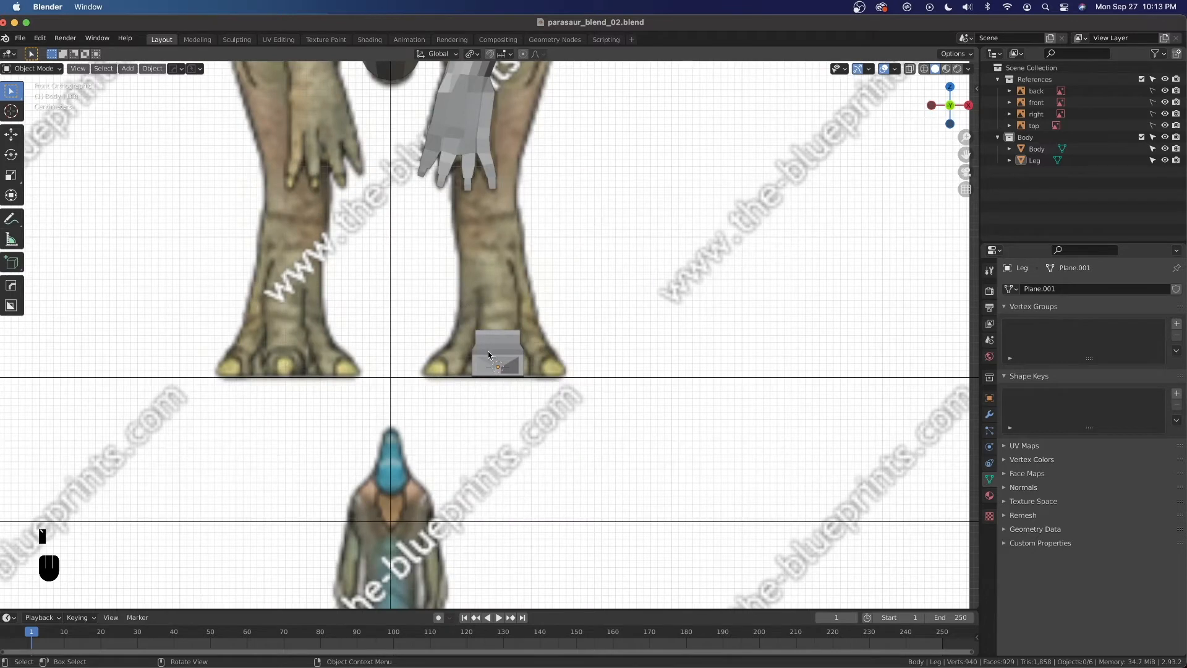
pyautogui.press('`')
pyautogui.click(625, 371)
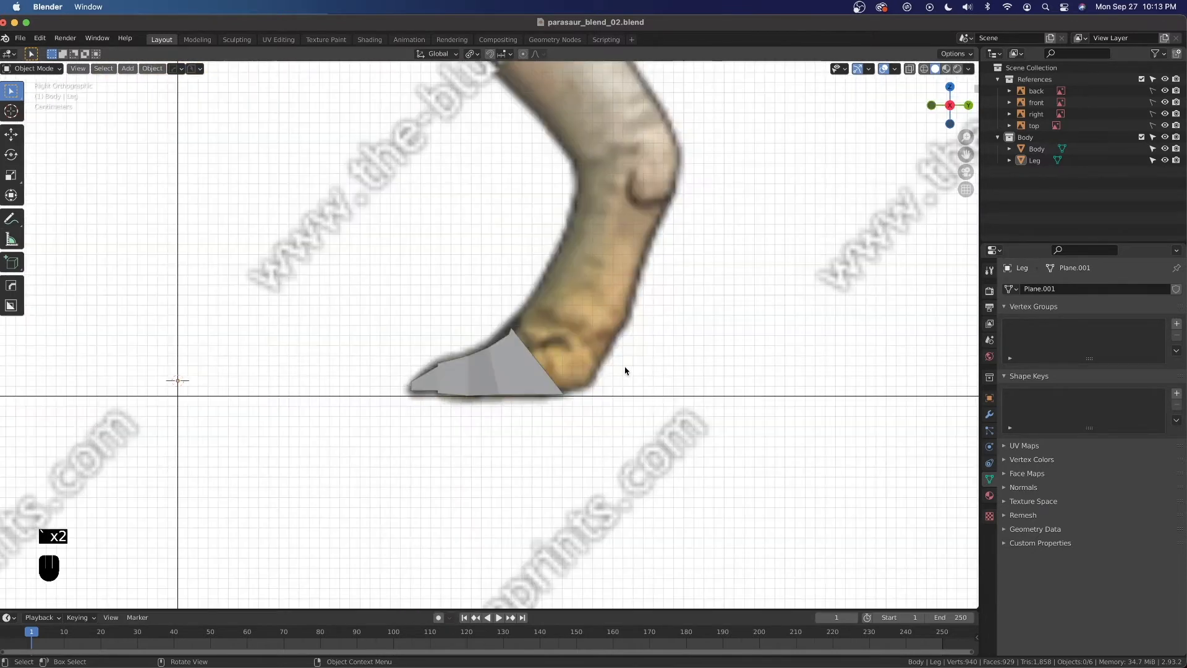
# Select the Leg object and, from the front view, enter Edit Mode with all of its geometry selected.
pyautogui.click(520, 375)
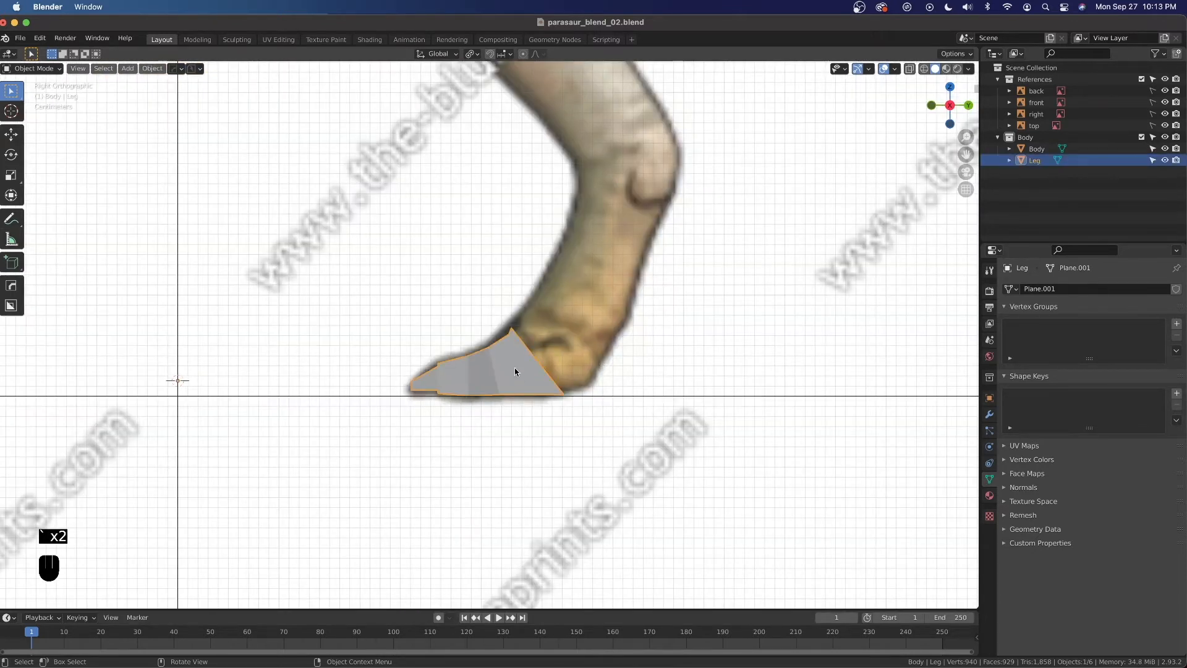
pyautogui.press('g')
pyautogui.rightClick(532, 380)
pyautogui.press('`')
pyautogui.click(500, 364)
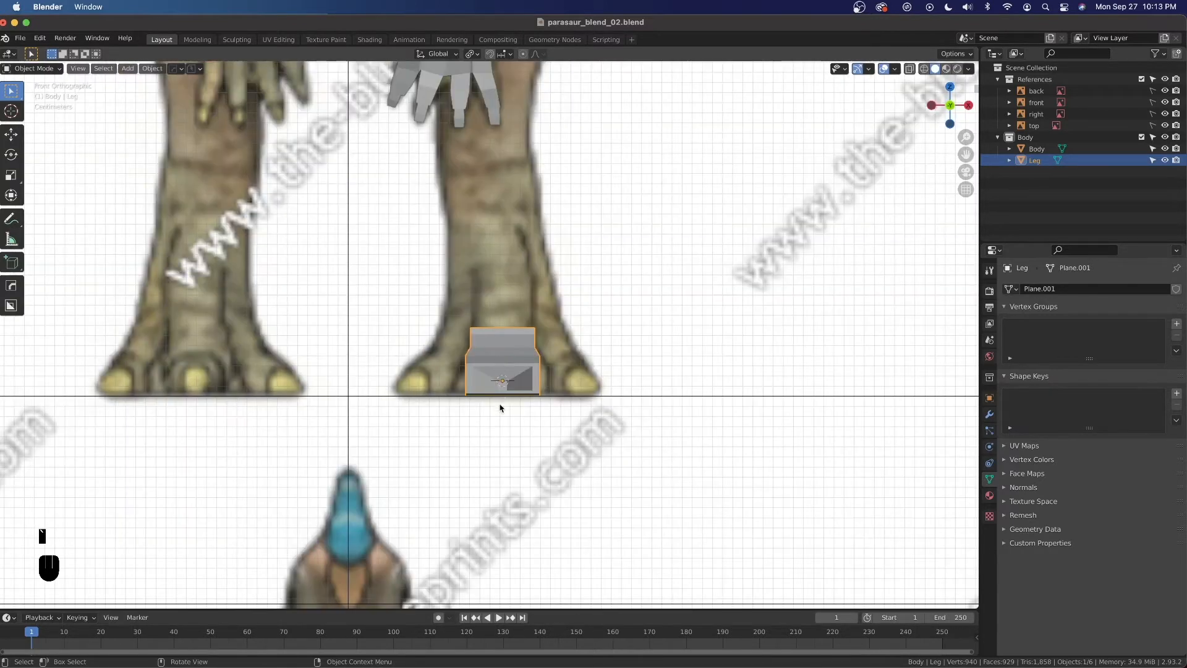
pyautogui.scroll(2, 501, 406)
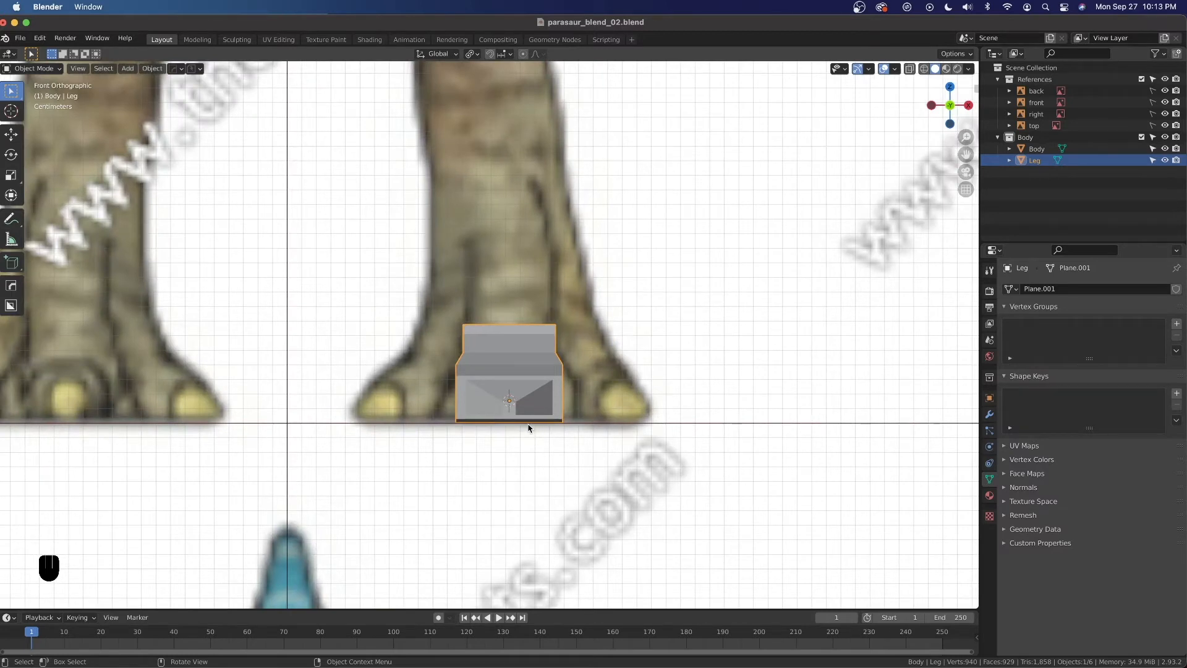
pyautogui.press('Tab')
pyautogui.press('a')
pyautogui.press('a')
pyautogui.scroll(-2, 526, 423)
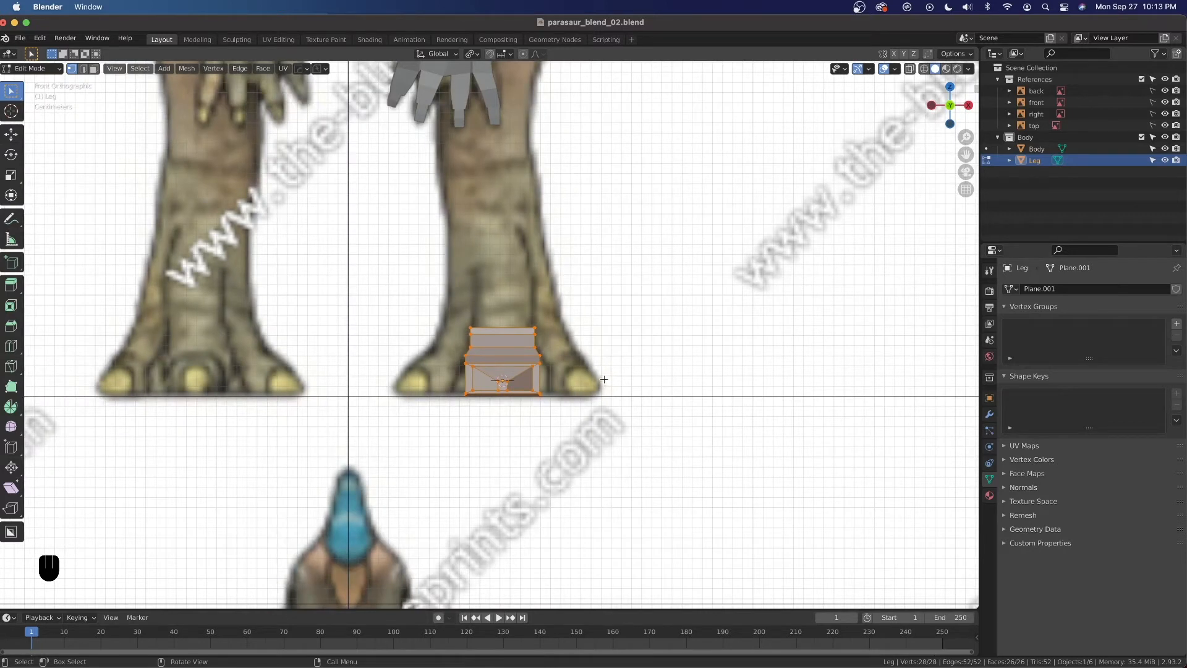
# Duplicate the whole toe mesh in place and move the copy about -0.085 m along X.
pyautogui.press('shift')
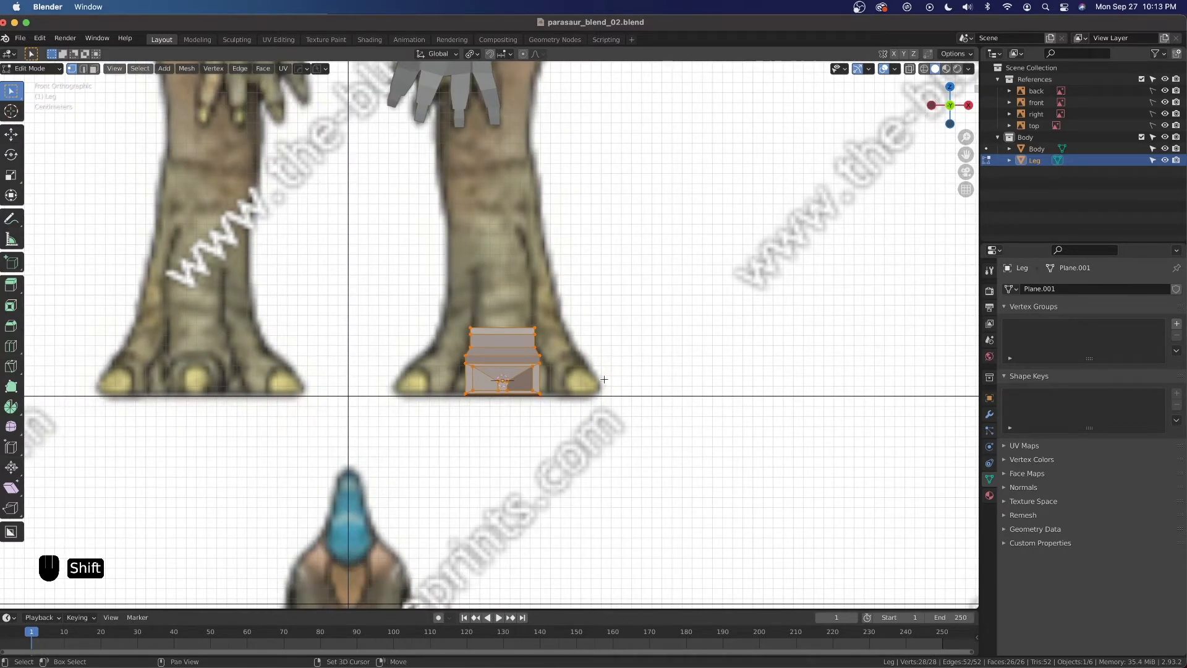
pyautogui.hotkey('shift', 'd')
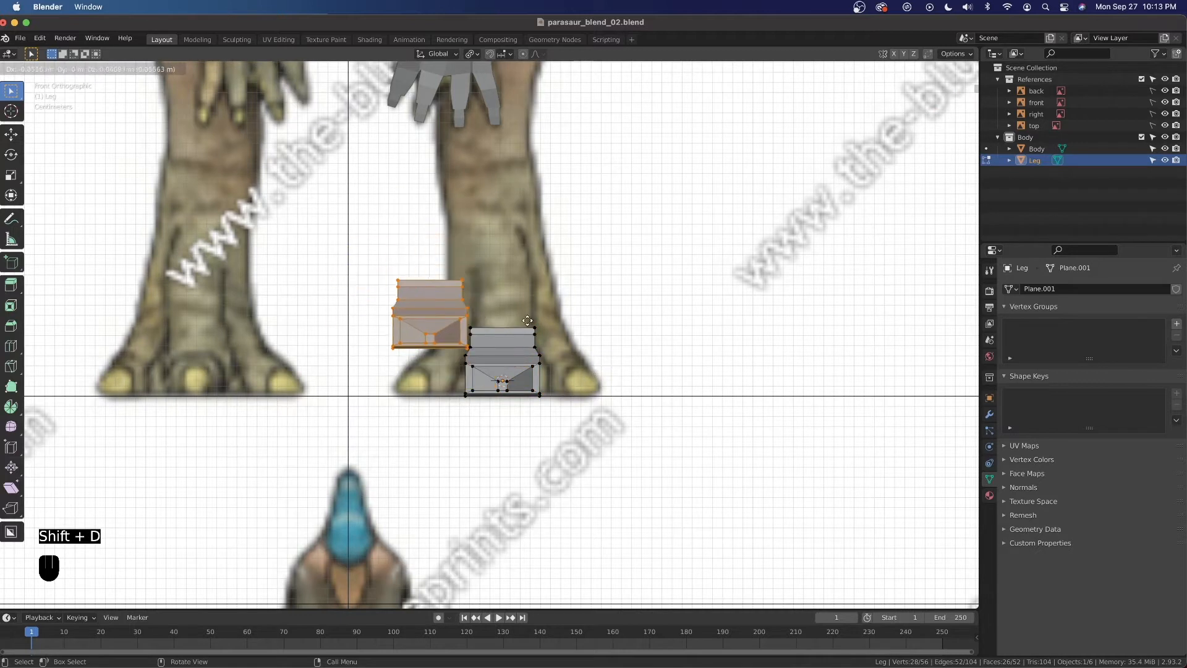
pyautogui.rightClick(587, 359)
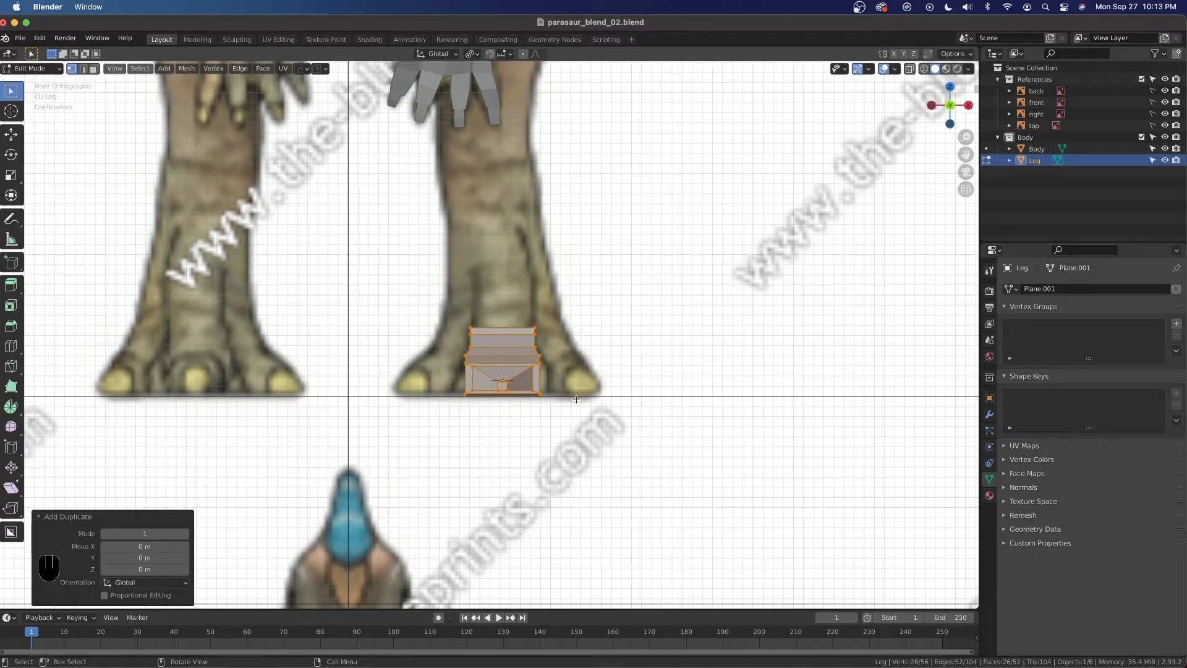
pyautogui.press('g')
pyautogui.press('x')
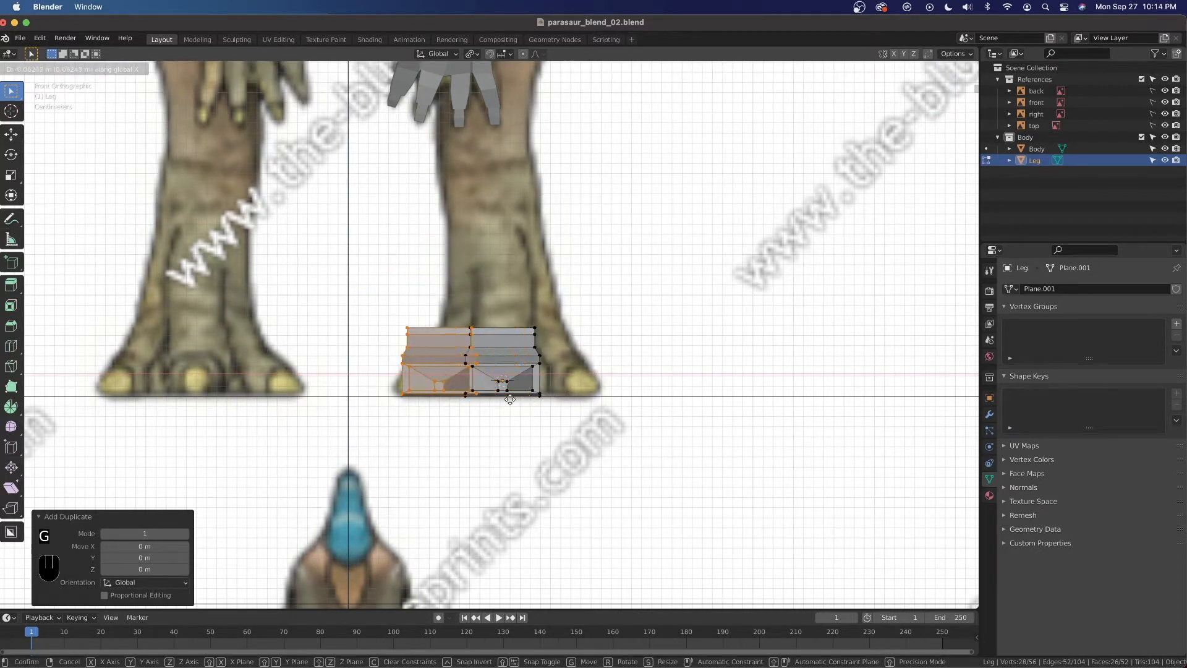
pyautogui.click(491, 397)
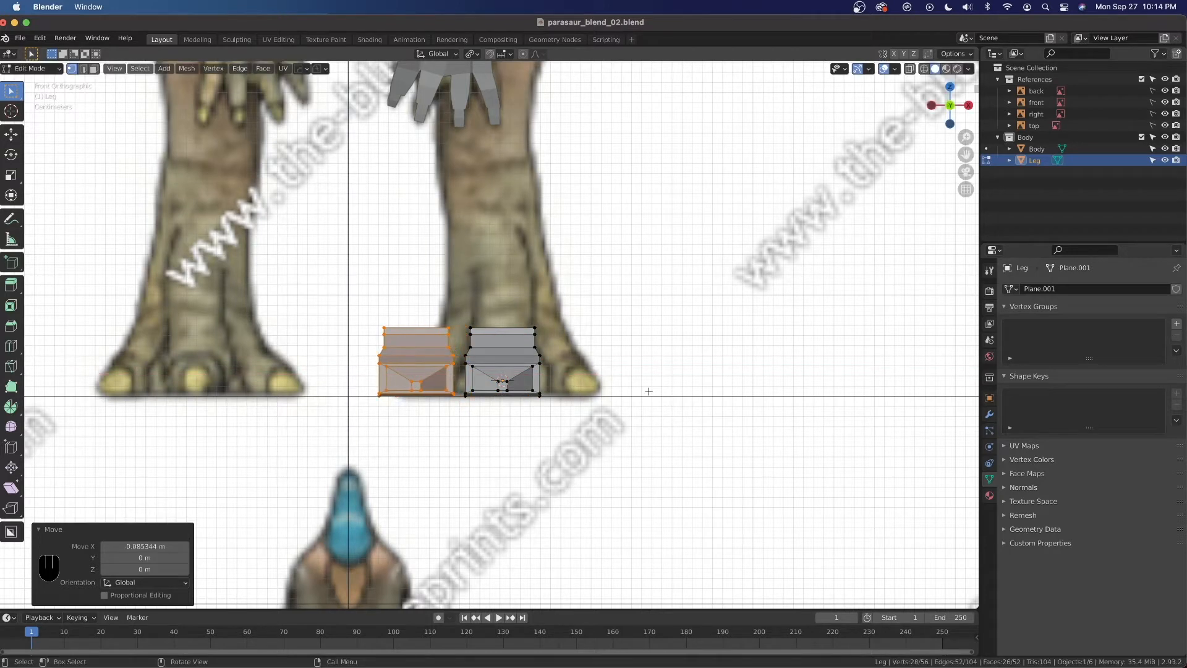
pyautogui.press('s')
pyautogui.press('x')
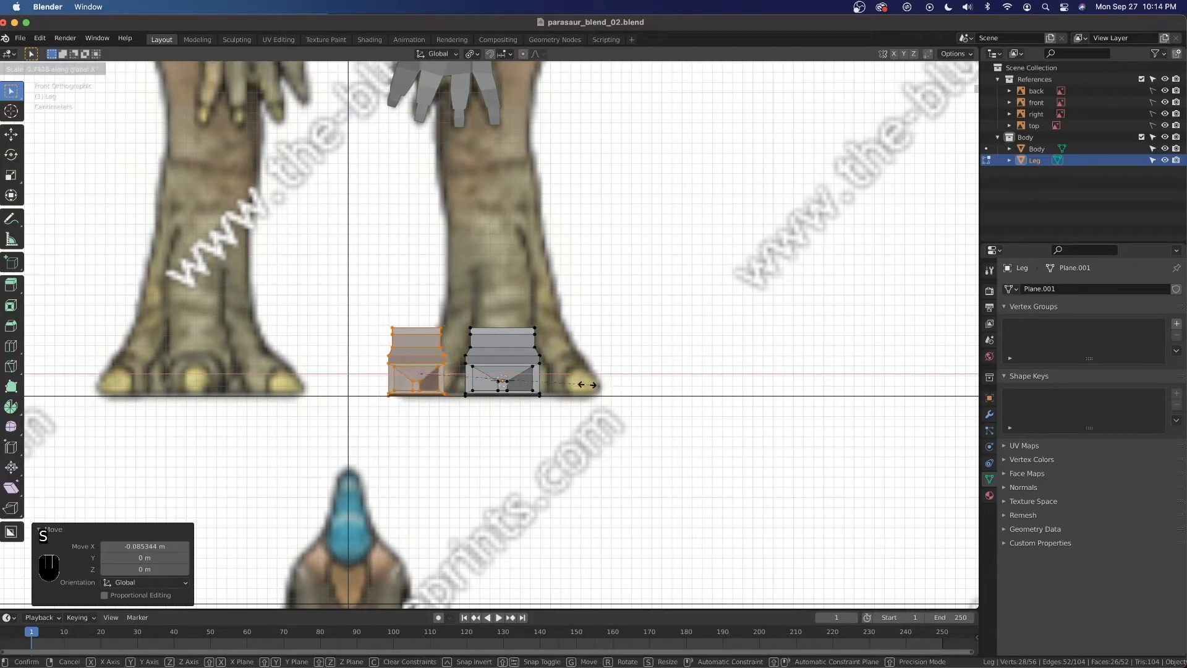
pyautogui.click(556, 382)
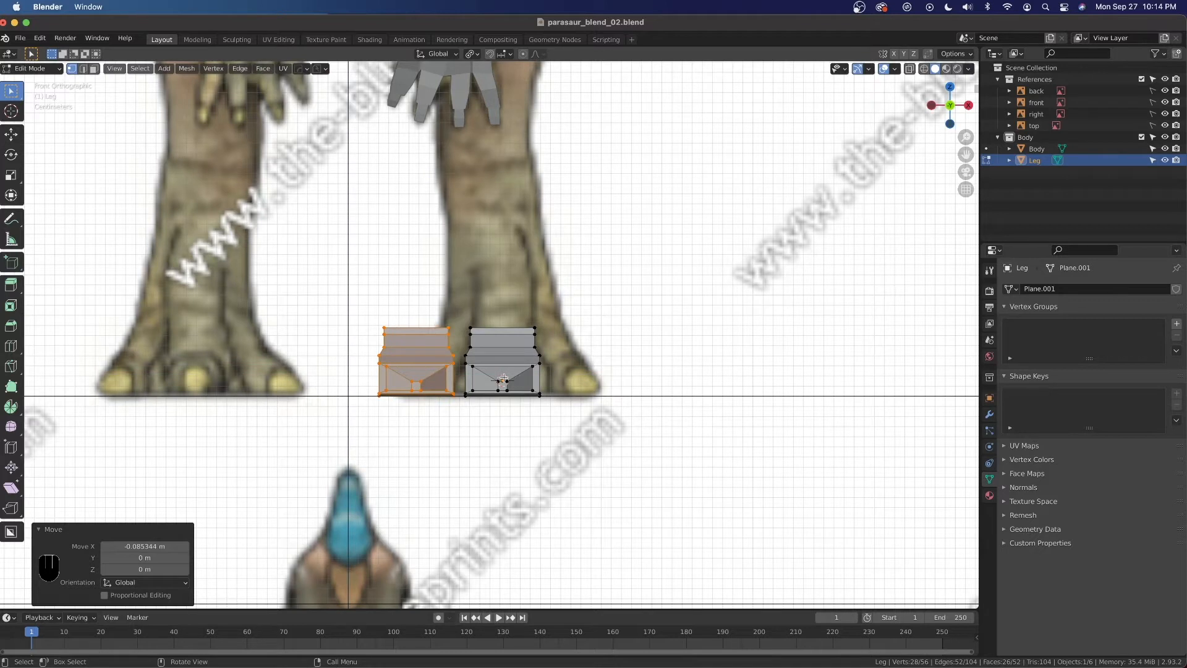
pyautogui.press('g')
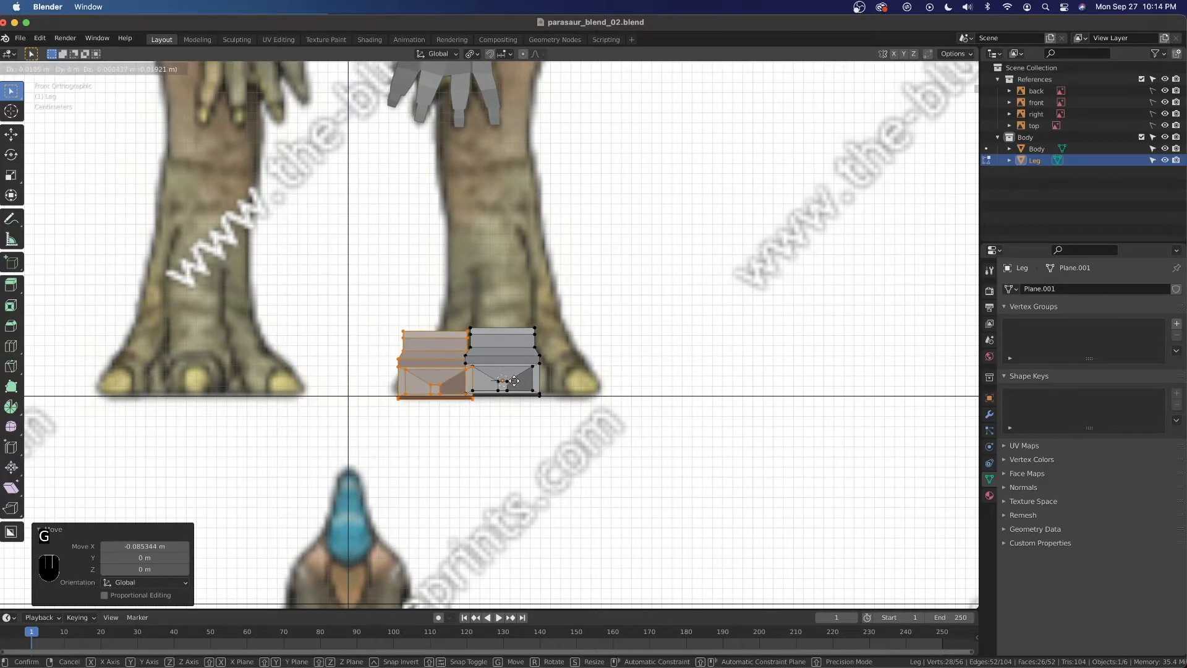
pyautogui.rightClick(514, 380)
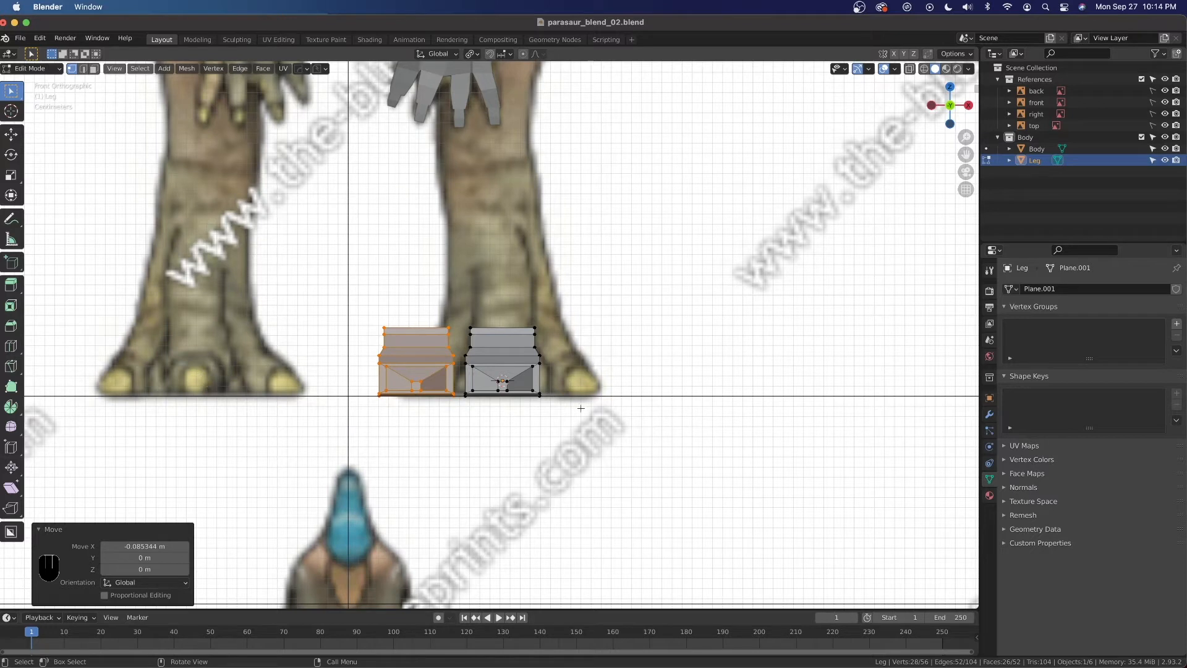
# Narrow the duplicated toe by scaling it to 0.578 along X.
pyautogui.press('s')
pyautogui.press('x')
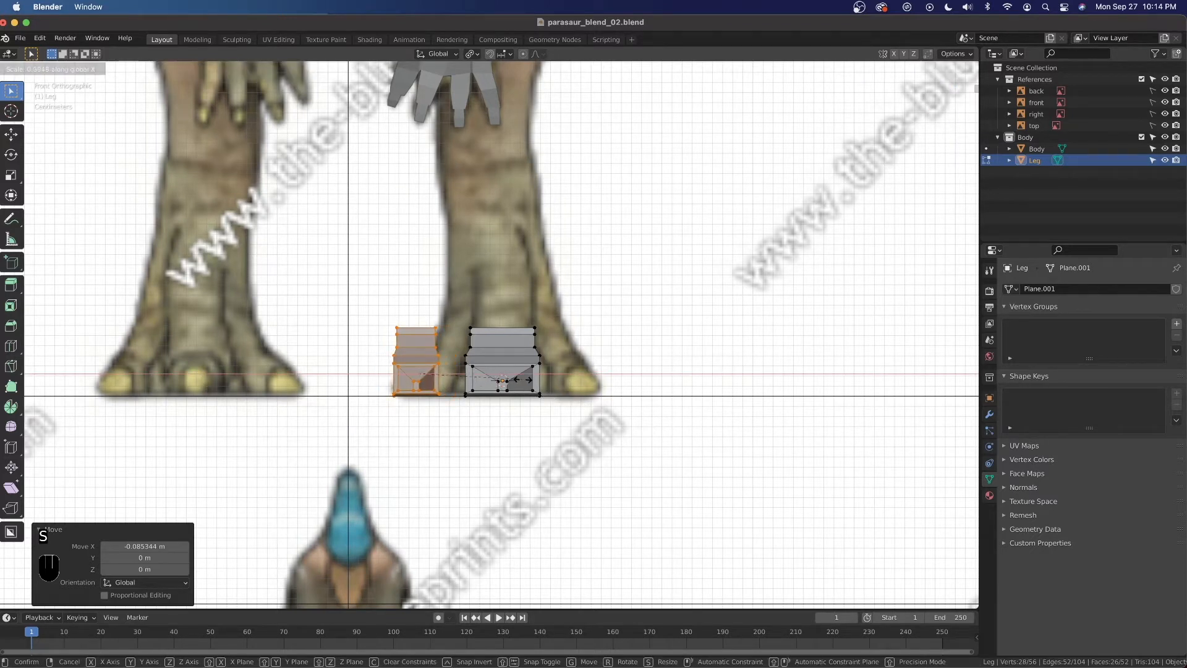
pyautogui.click(511, 378)
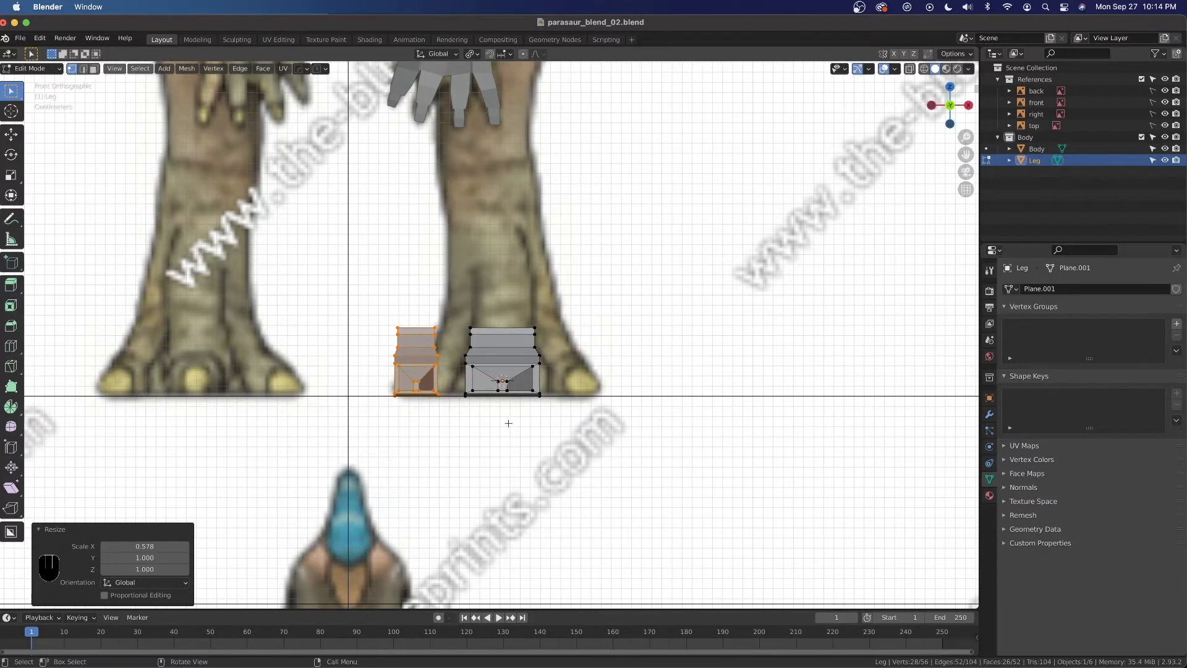
# Rotate the duplicated toe about -12.8° around the global Z axis.
pyautogui.scroll(-2, 508, 424)
pyautogui.press('`')
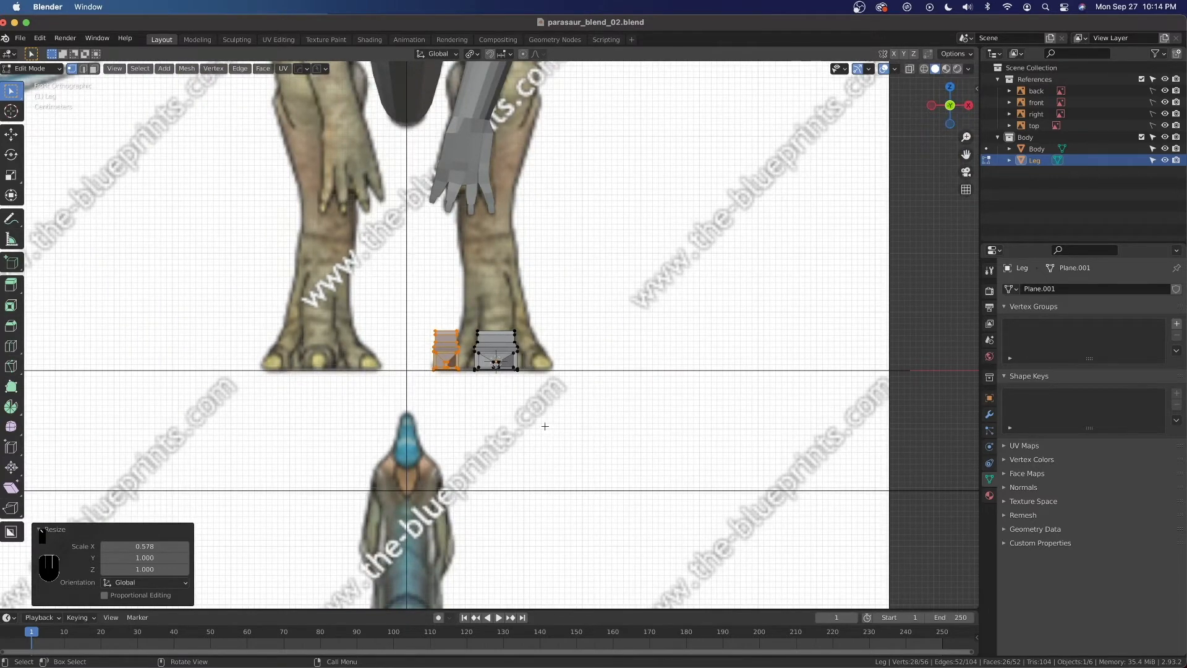
pyautogui.scroll(-2, 536, 431)
pyautogui.scroll(4, 493, 406)
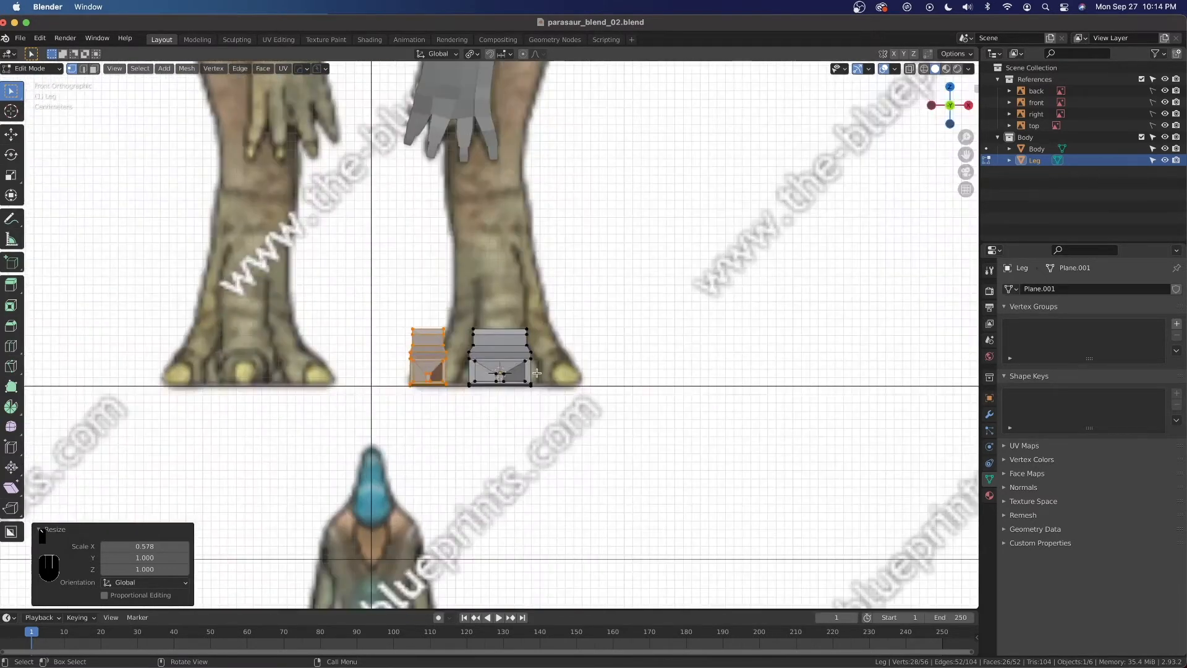
pyautogui.press('r')
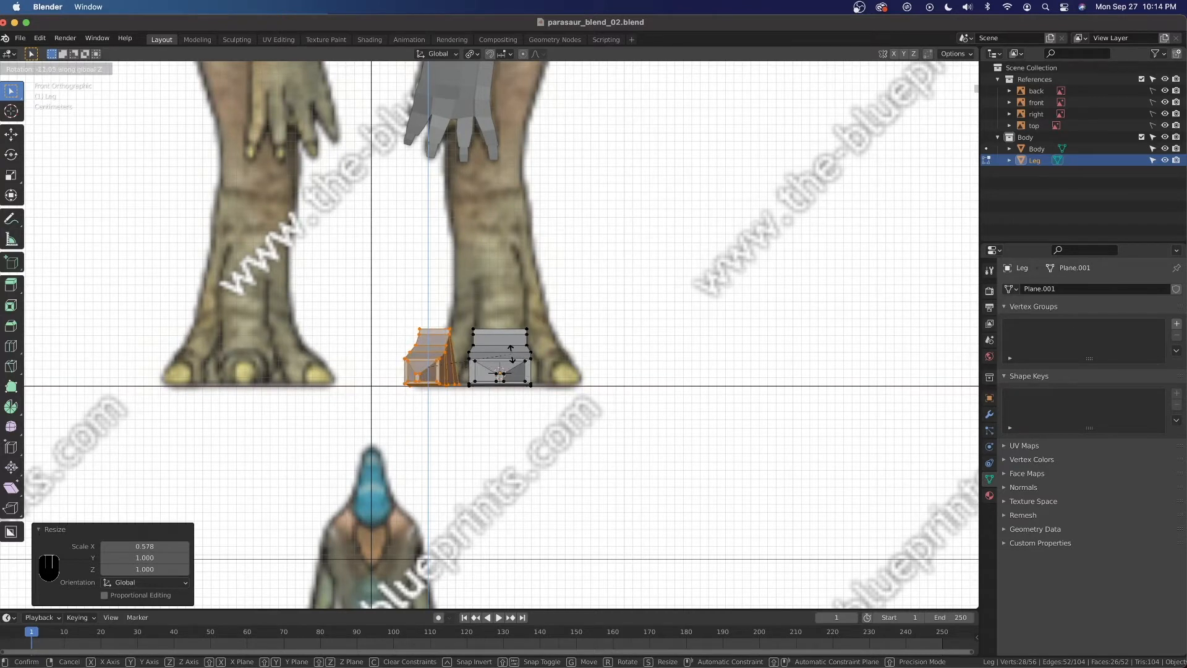
pyautogui.press('Escape')
pyautogui.press('r')
pyautogui.click(490, 350)
# With X-ray on, rotate the duplicated toe another 0.65° in the top view and return to the front view.
pyautogui.scroll(-3, 490, 395)
pyautogui.press('`')
pyautogui.click(482, 361)
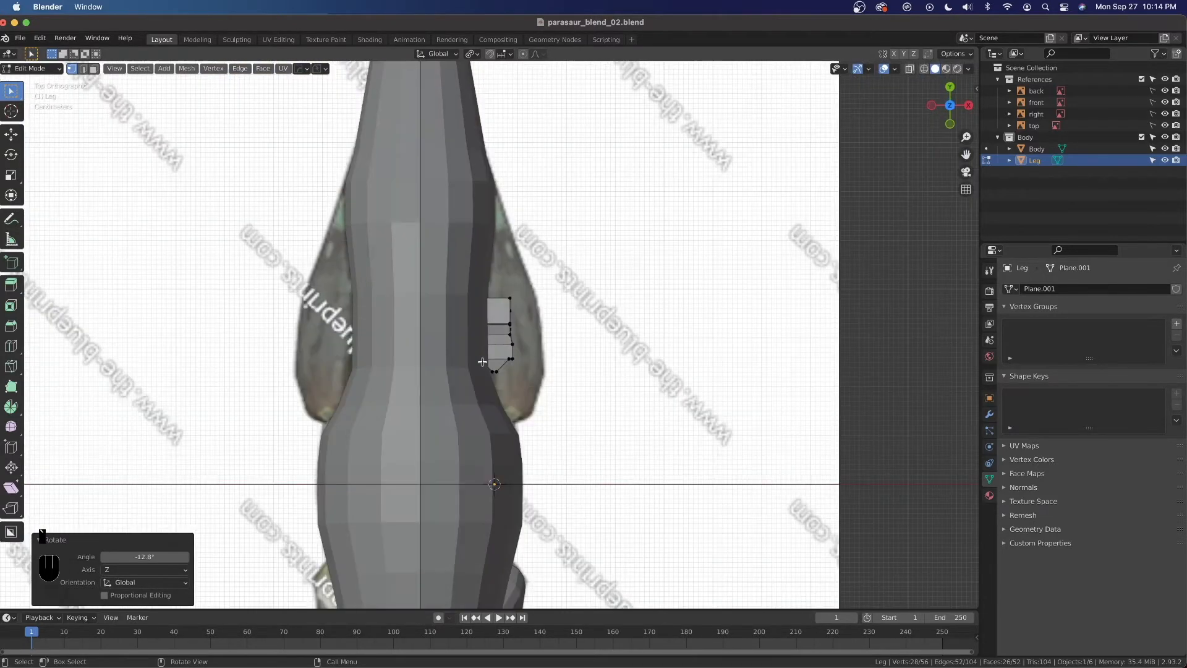
pyautogui.hotkey('alt', 'z')
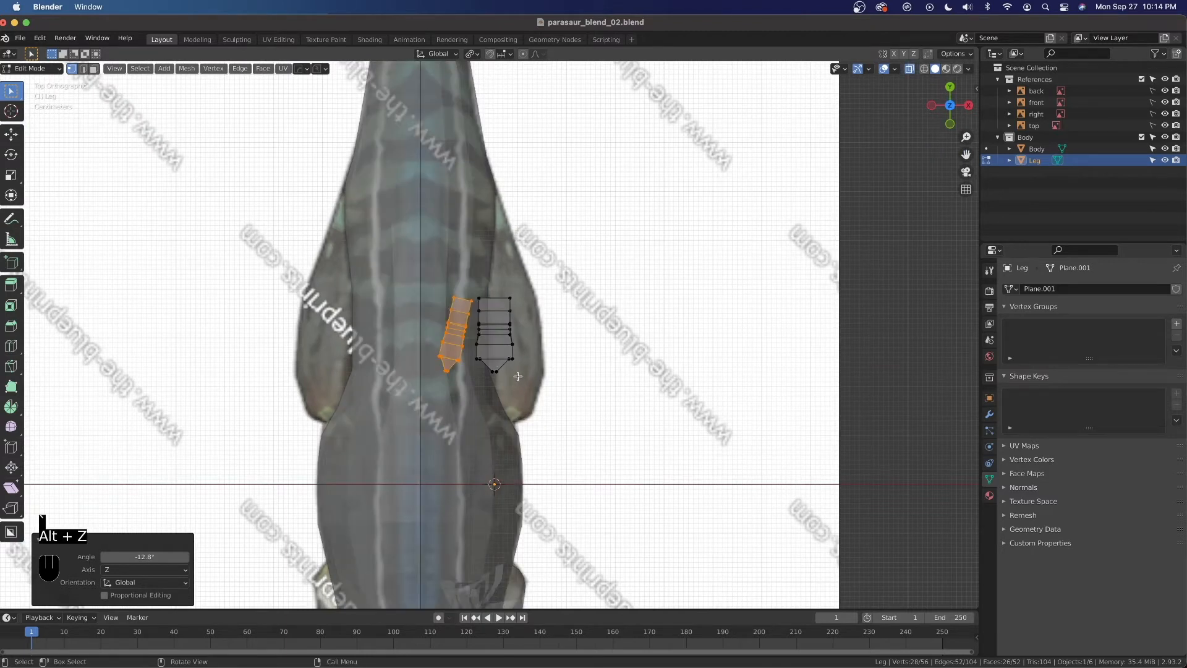
pyautogui.press('r')
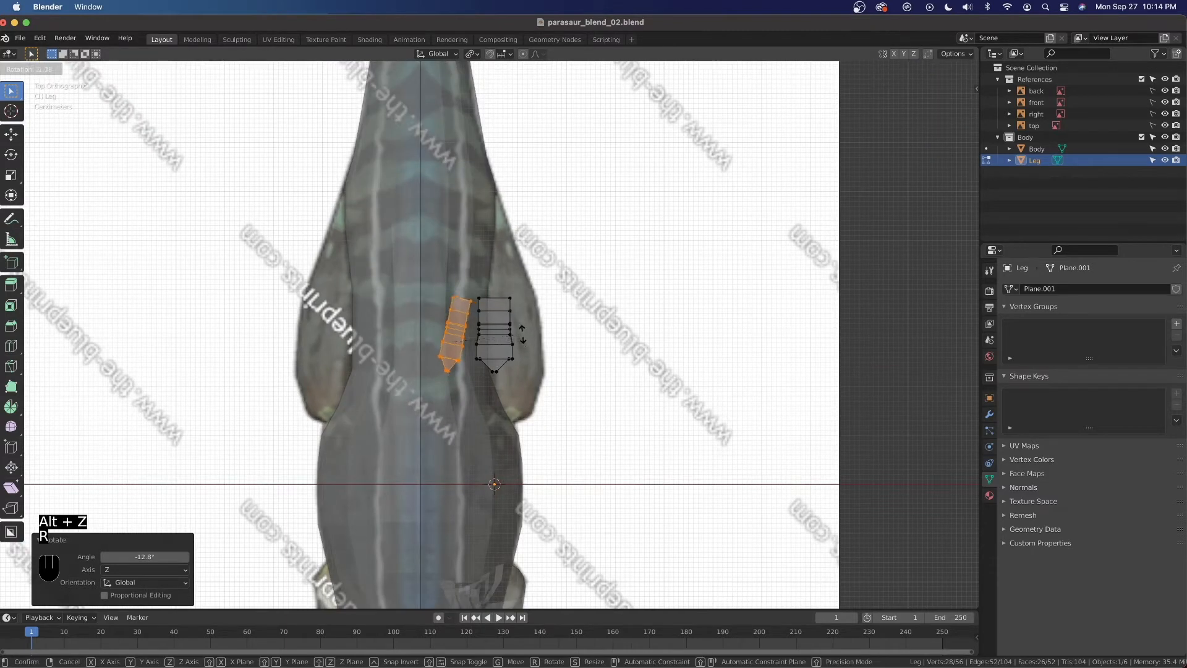
pyautogui.click(524, 337)
pyautogui.press('`')
pyautogui.click(497, 317)
pyautogui.scroll(3, 459, 390)
pyautogui.scroll(3, 465, 384)
pyautogui.press('s')
pyautogui.press('z')
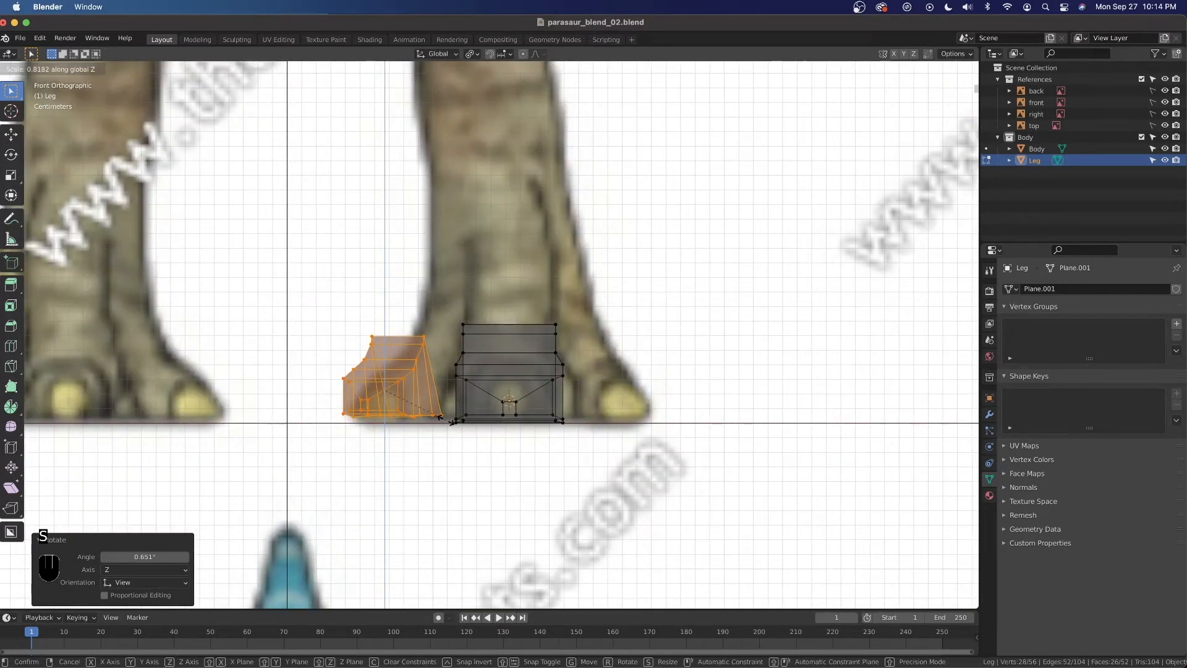
pyautogui.rightClick(440, 418)
pyautogui.scroll(-1, 457, 390)
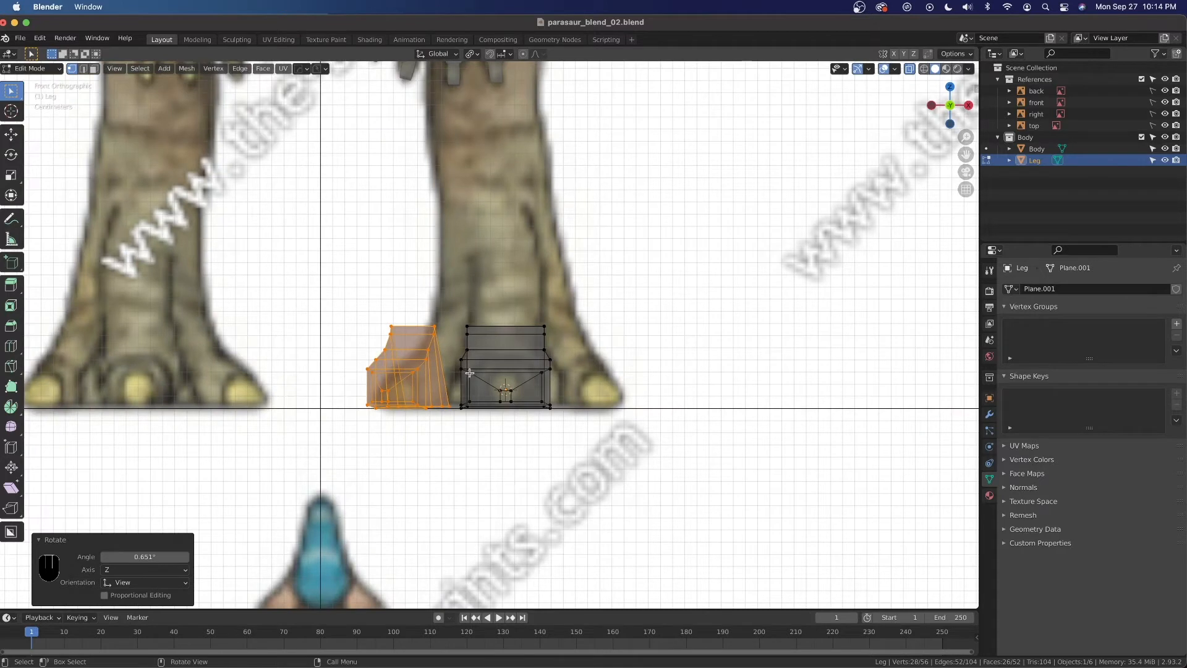
# Set the transform pivot to Active Element, make a bottom vertex of the duplicated toe active, and scale the toe to 0.732 along Z.
pyautogui.click(471, 55)
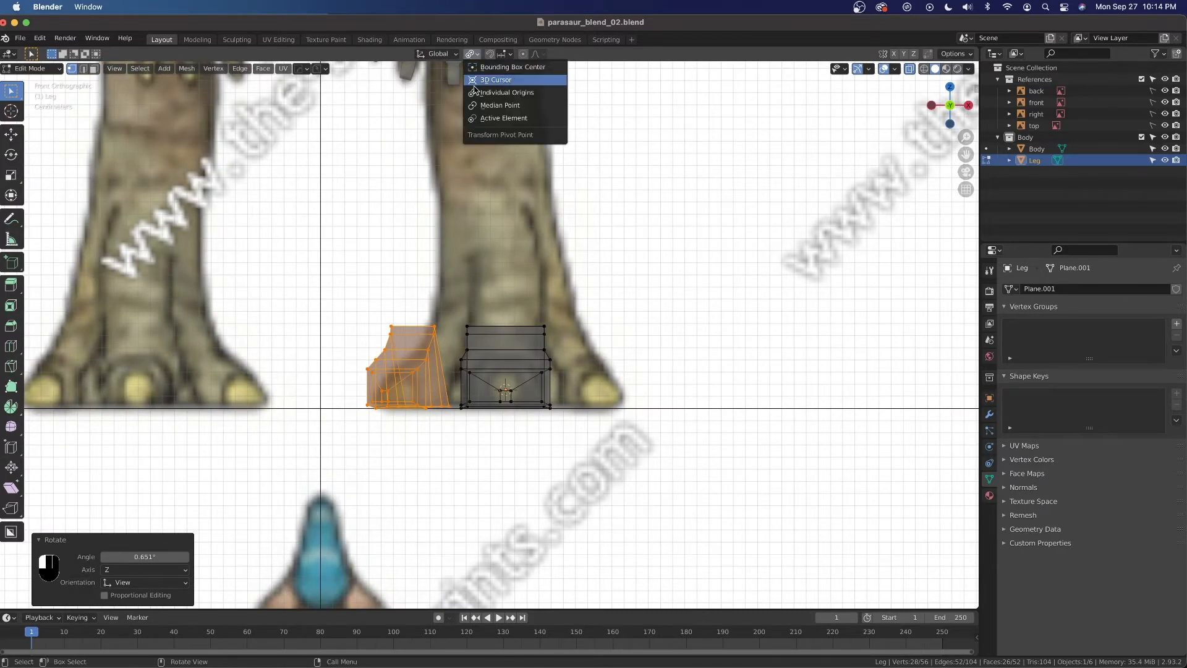
pyautogui.click(486, 118)
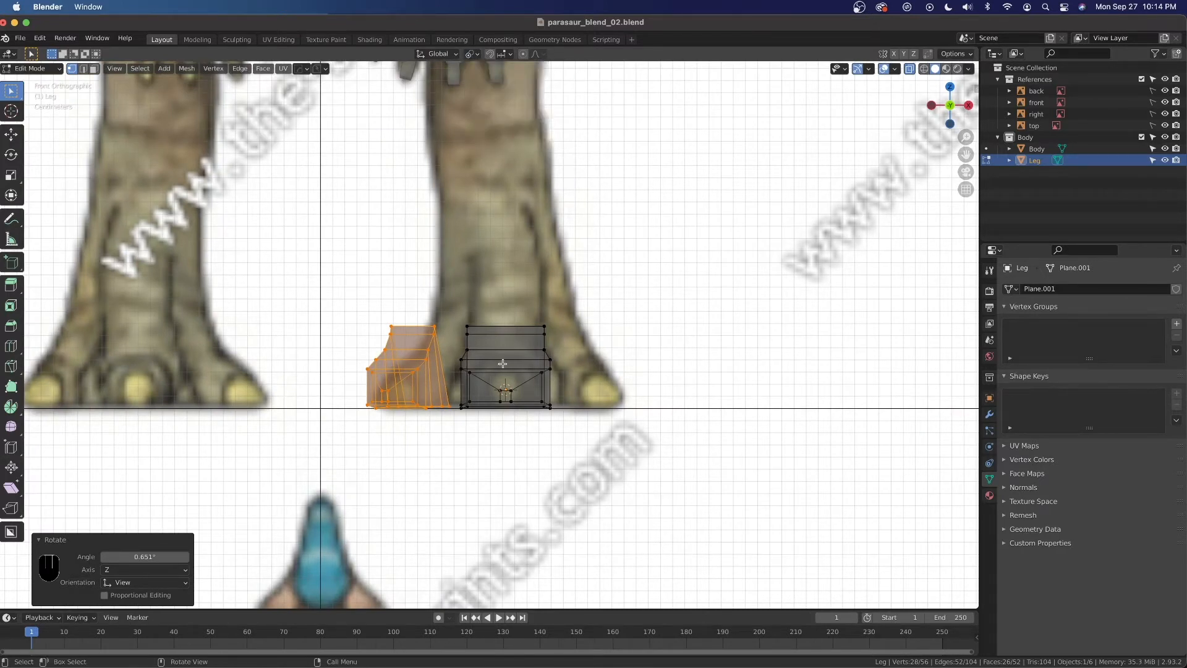
pyautogui.press('shift')
pyautogui.keyDown('shift'); pyautogui.click(426, 410); pyautogui.keyUp('shift')
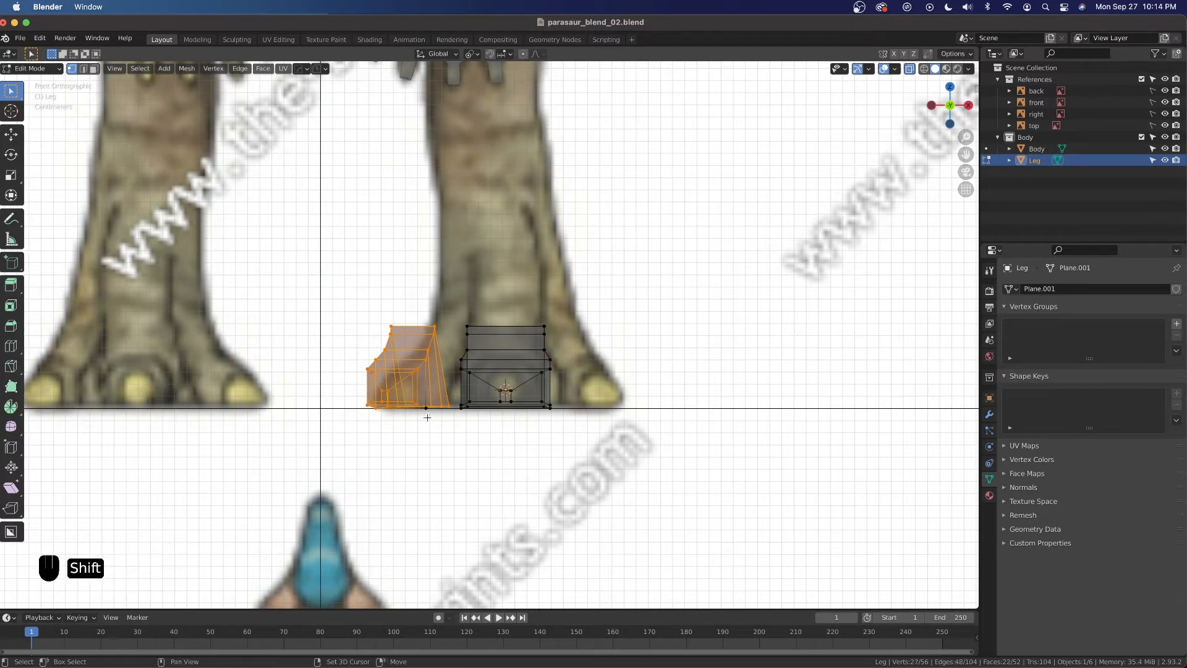
pyautogui.keyDown('shift'); pyautogui.click(426, 410); pyautogui.keyUp('shift')
pyautogui.press('s')
pyautogui.press('z')
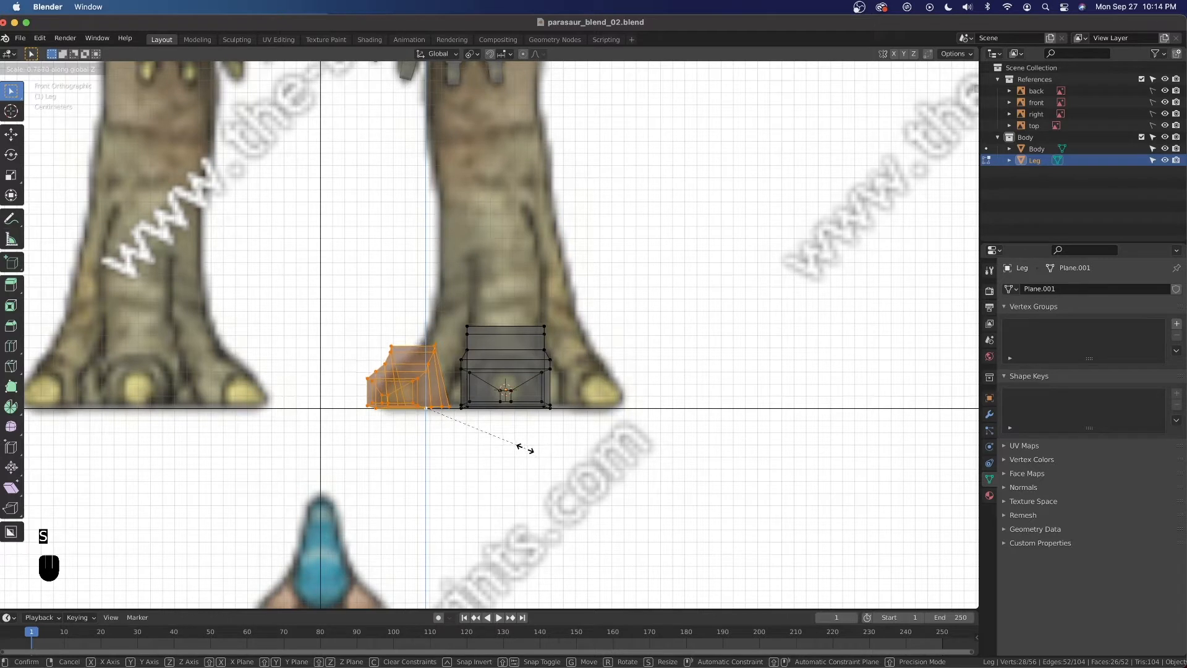
pyautogui.click(523, 446)
# Scale the duplicated toe to 0.846 along X and move it 0.003819 m along X.
pyautogui.press('s')
pyautogui.press('x')
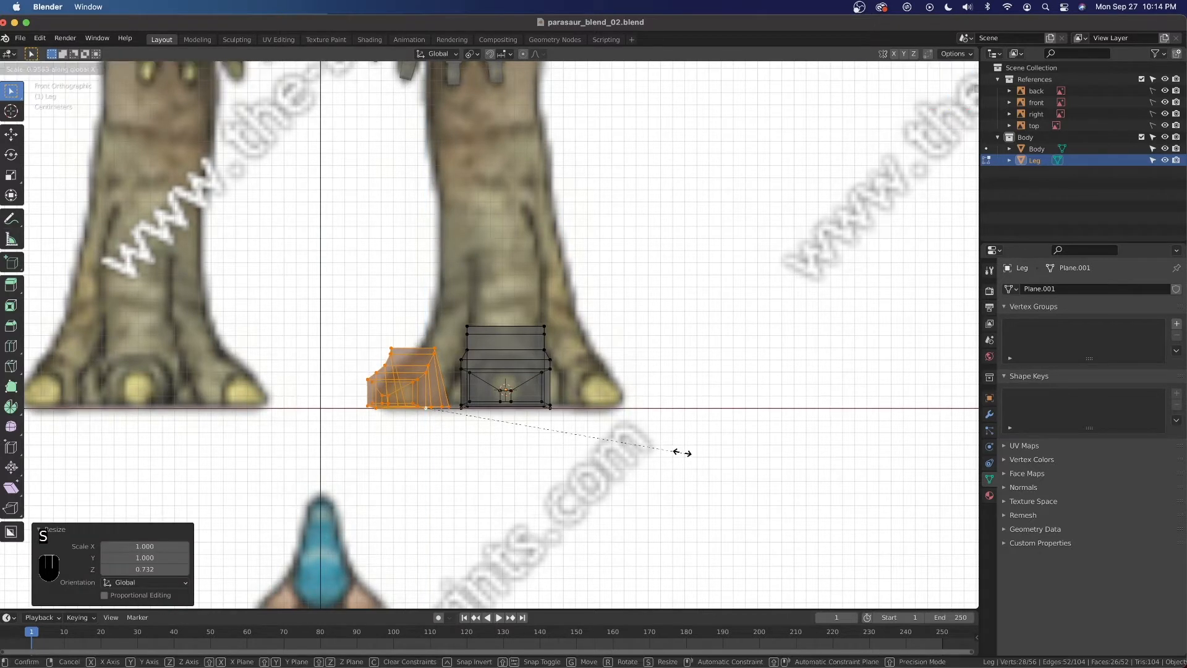
pyautogui.click(648, 433)
pyautogui.press('g')
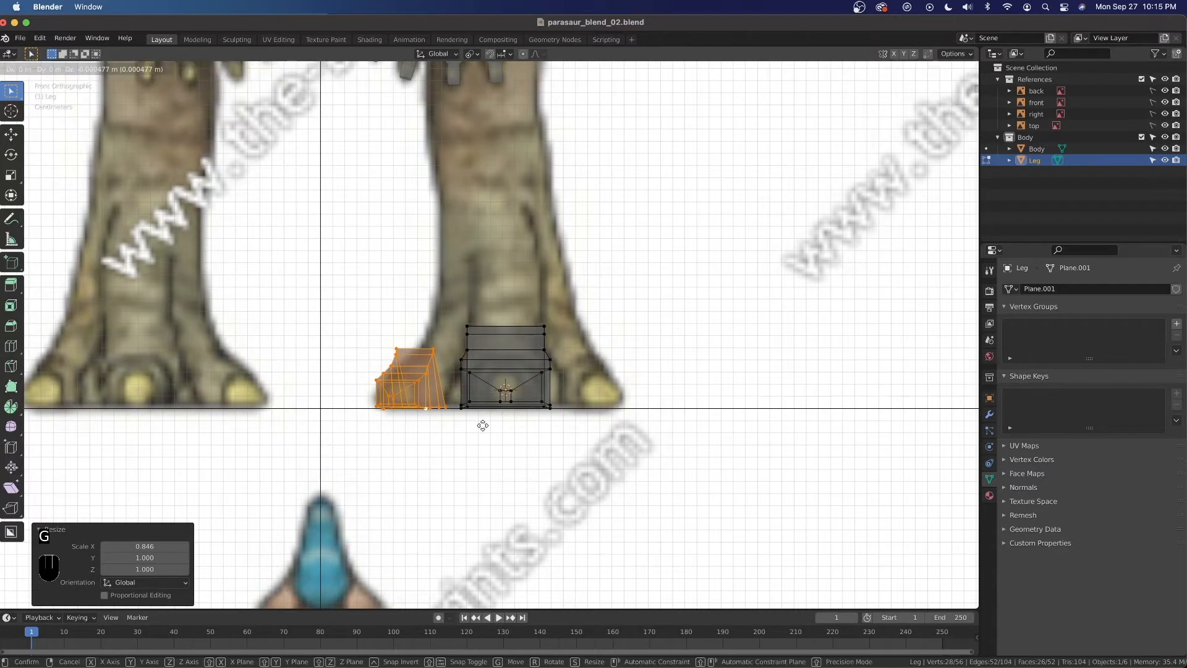
pyautogui.press('x')
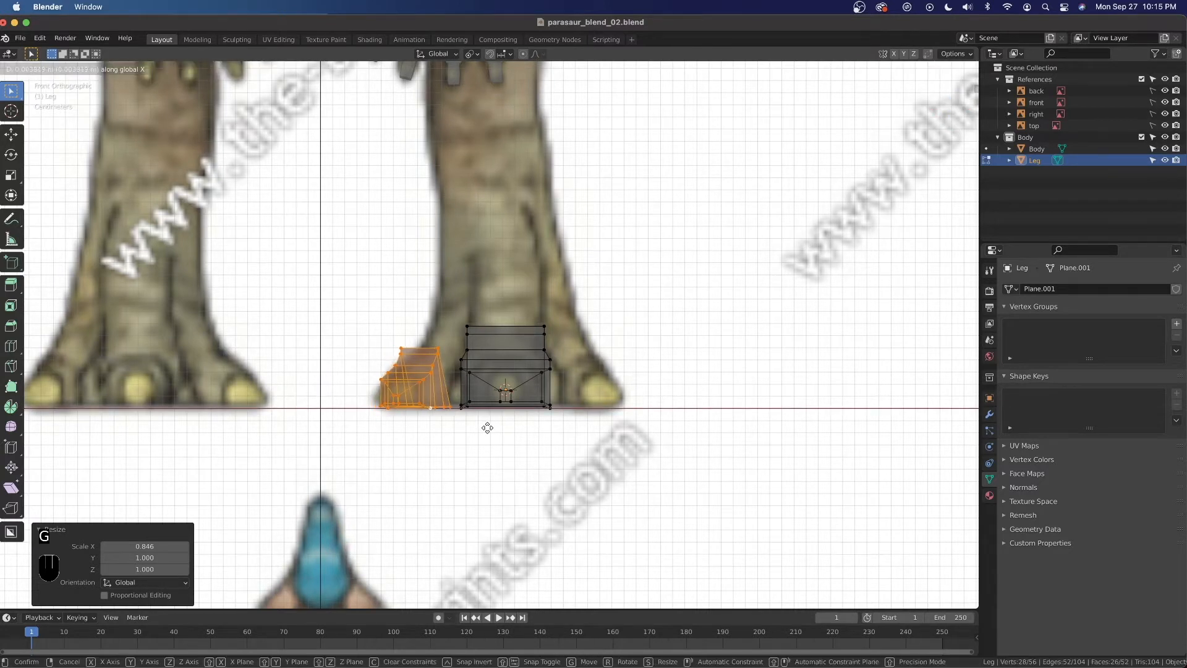
pyautogui.click(487, 427)
# Turn X-ray off and rotate the duplicated toe -1.7° around the global Z axis.
pyautogui.hotkey('alt', 'z')
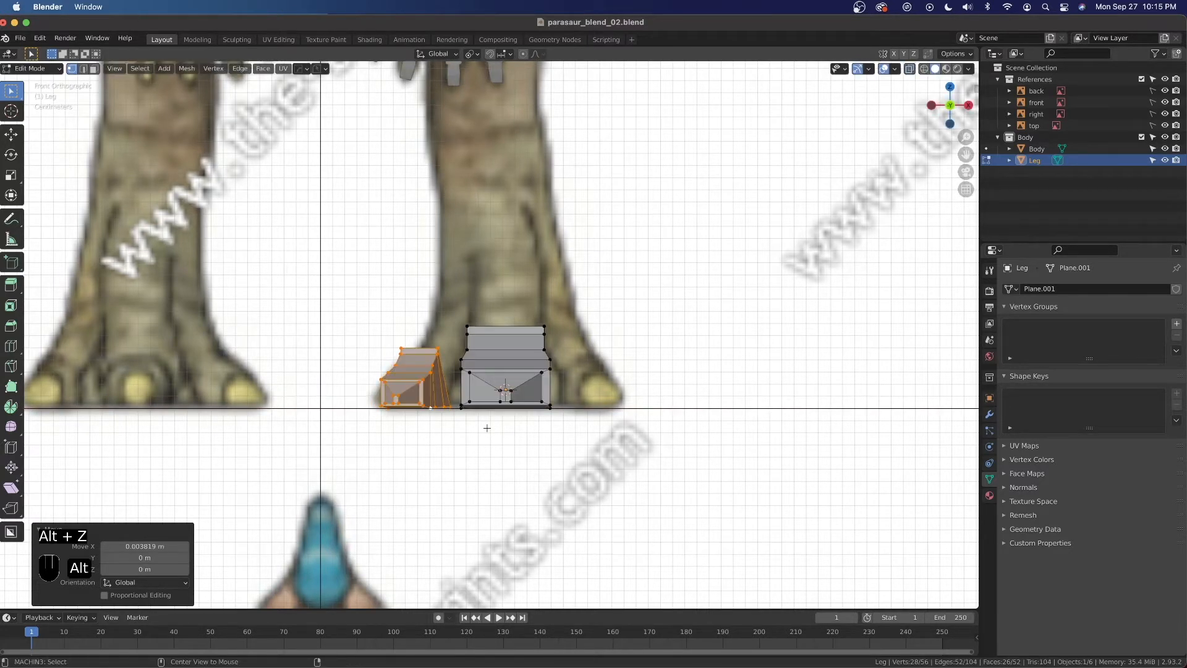
pyautogui.press('r')
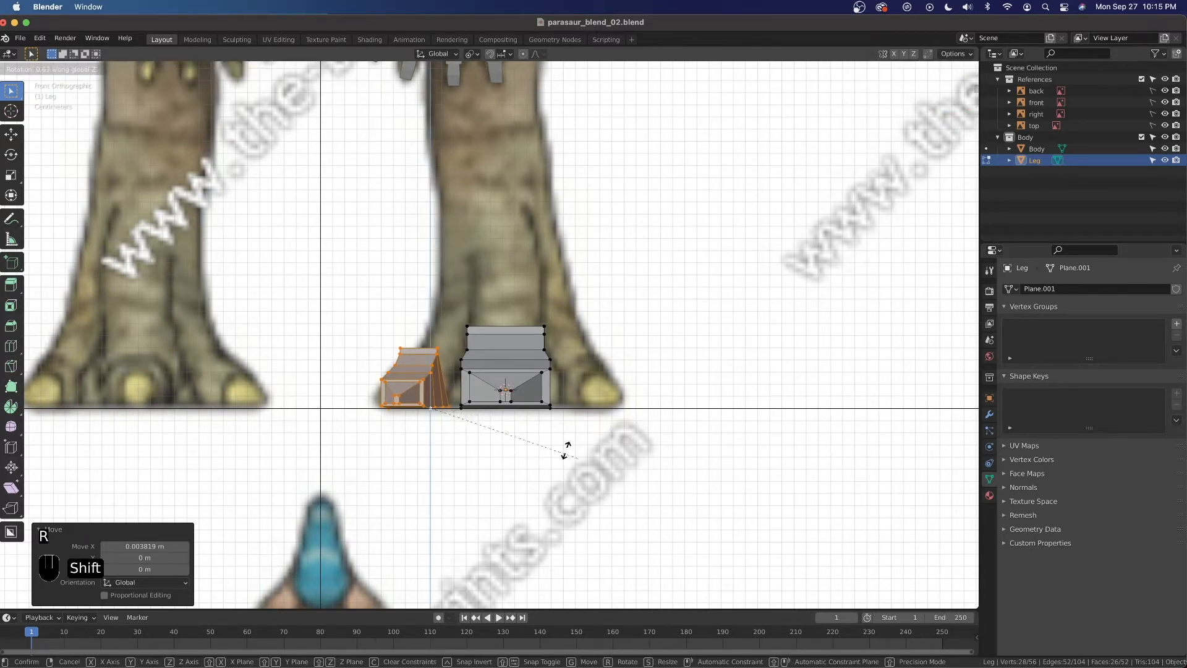
pyautogui.click(485, 338)
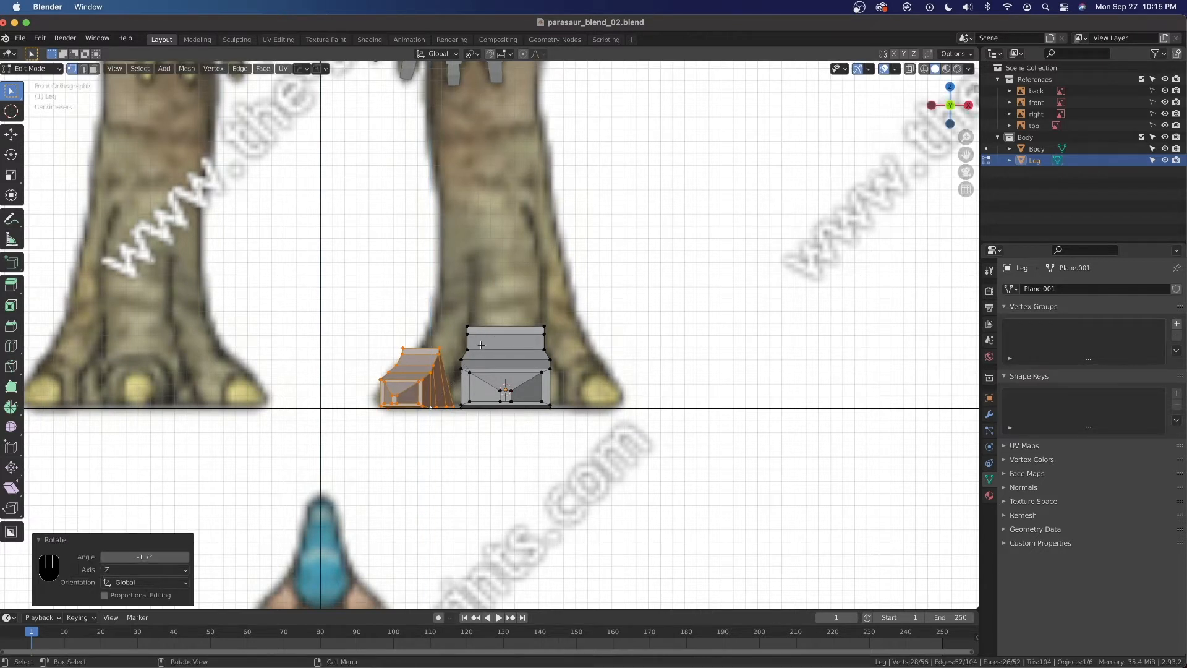
# Set the pivot to Median Point and, with proportional editing sized 0.063, move the side toe's top outer vertex 0.017955 m in X and 0.005524 m in Z.
pyautogui.hotkey('alt', 'z')
pyautogui.scroll(3, 482, 341)
pyautogui.click(408, 407)
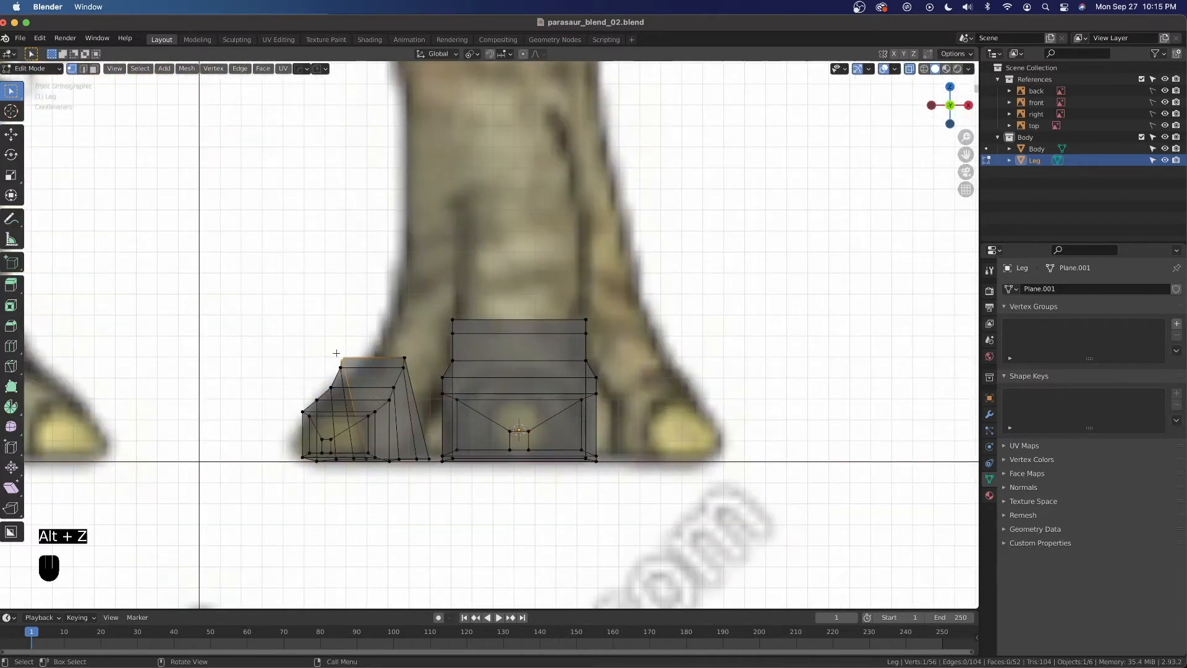
pyautogui.click(472, 54)
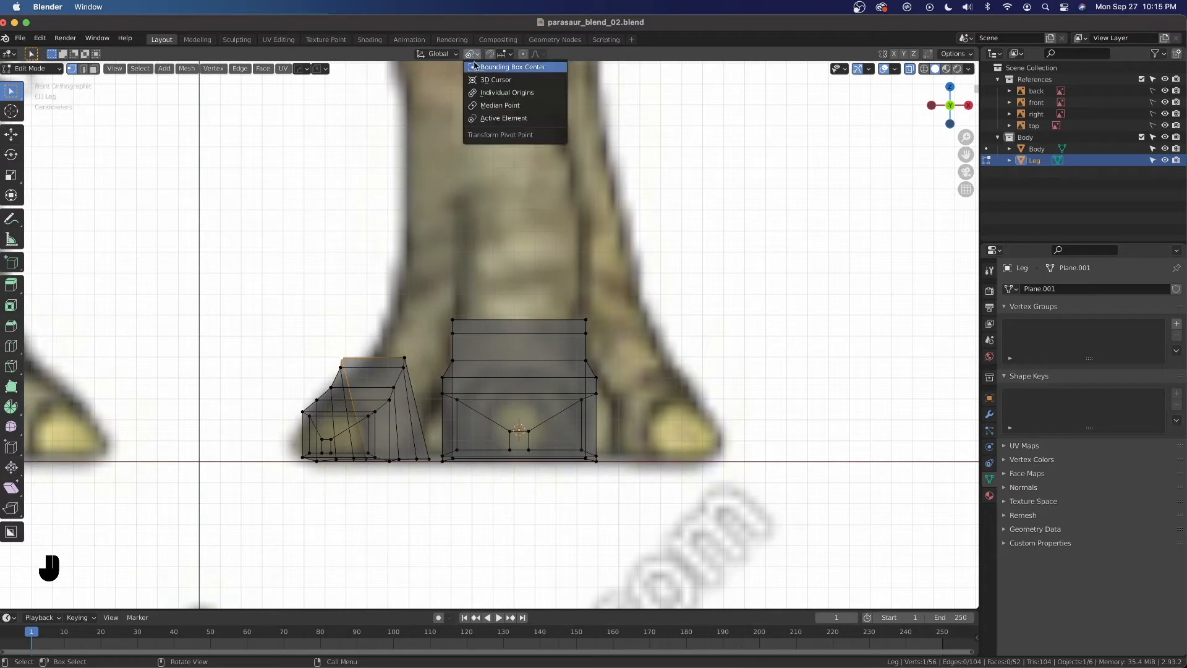
pyautogui.click(487, 104)
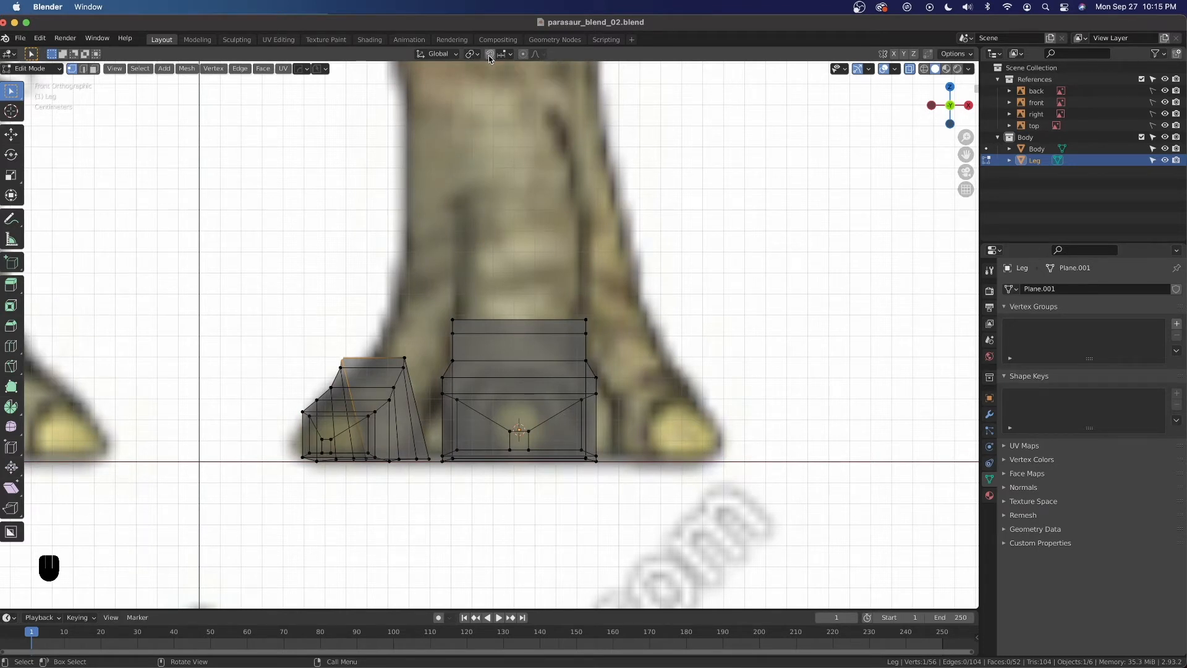
pyautogui.click(523, 54)
pyautogui.press('g')
pyautogui.scroll(6, 347, 343)
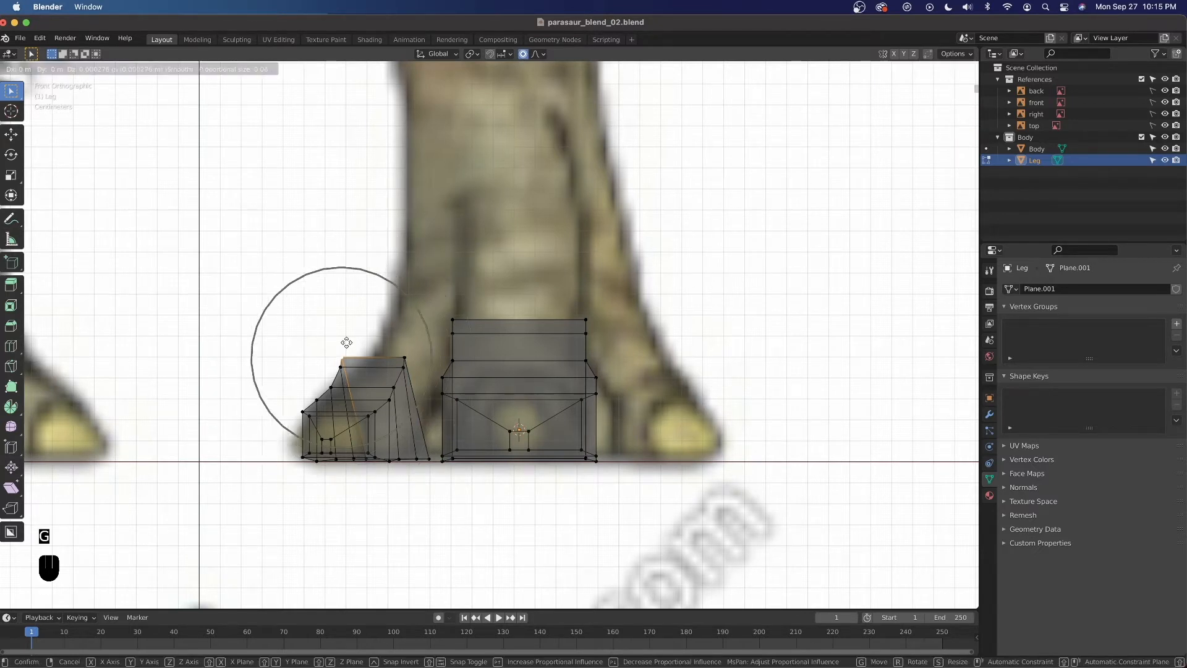
pyautogui.scroll(2, 346, 343)
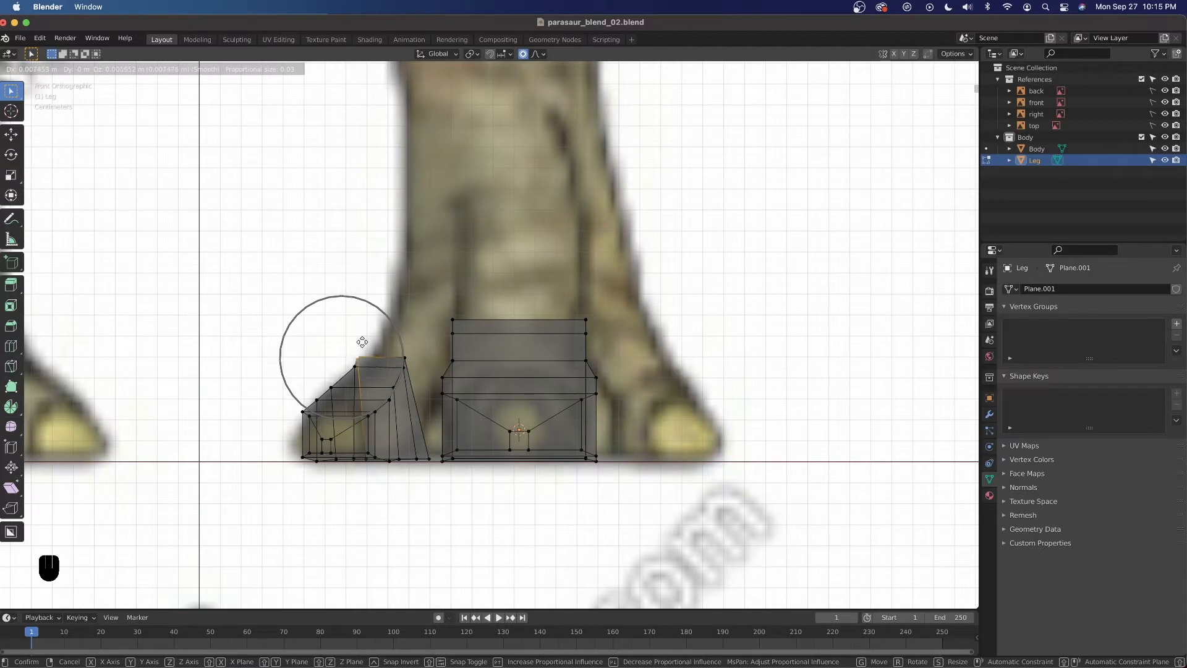
pyautogui.scroll(-2, 371, 340)
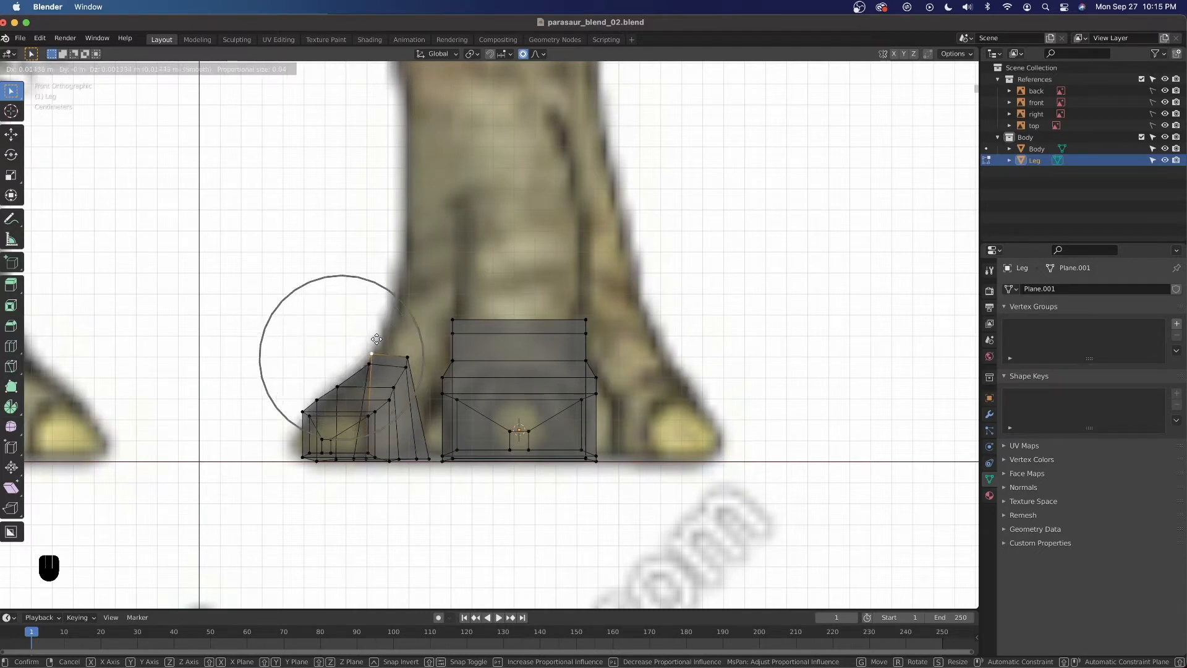
pyautogui.scroll(-2, 384, 339)
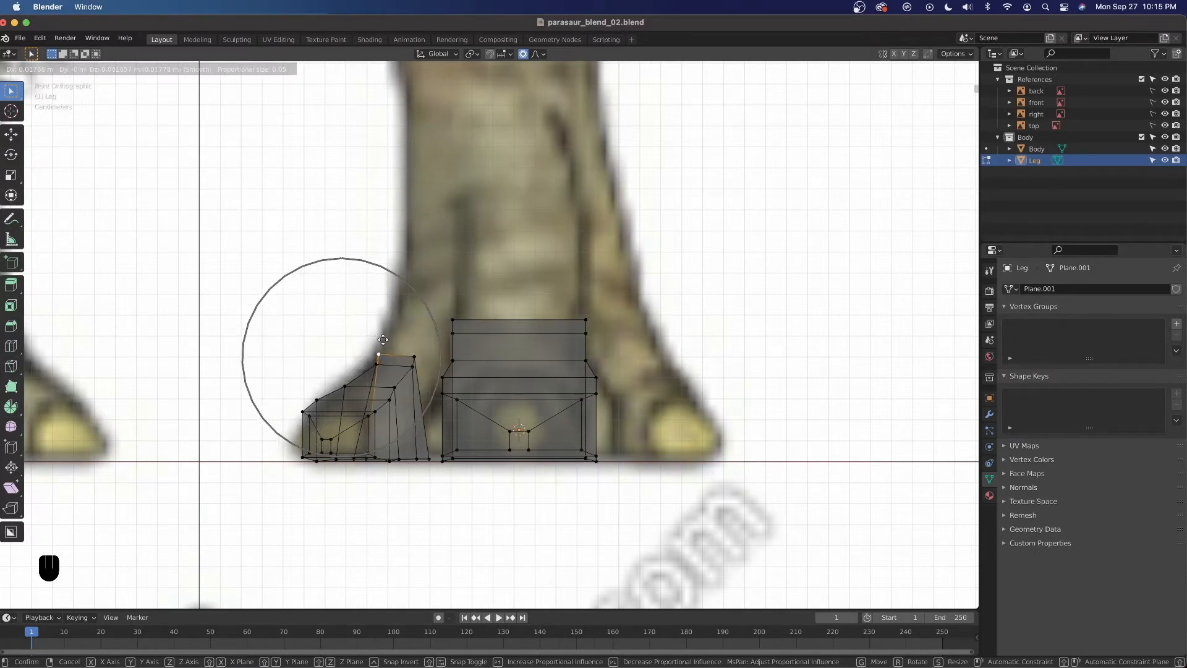
pyautogui.scroll(-2, 387, 337)
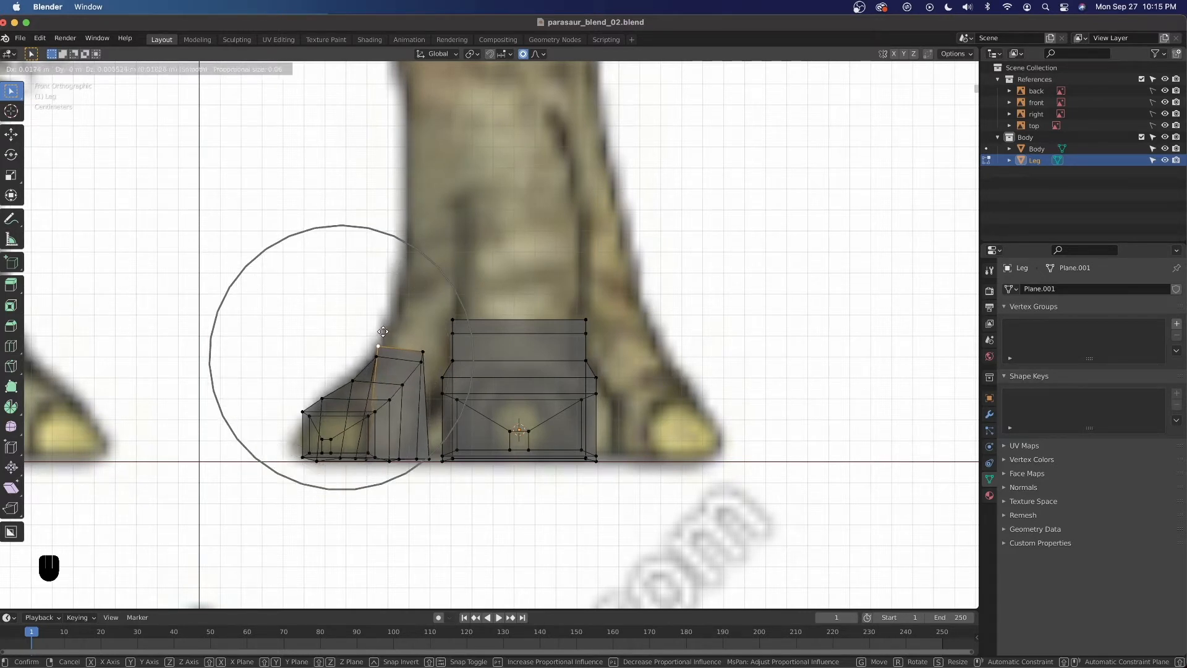
pyautogui.click(380, 339)
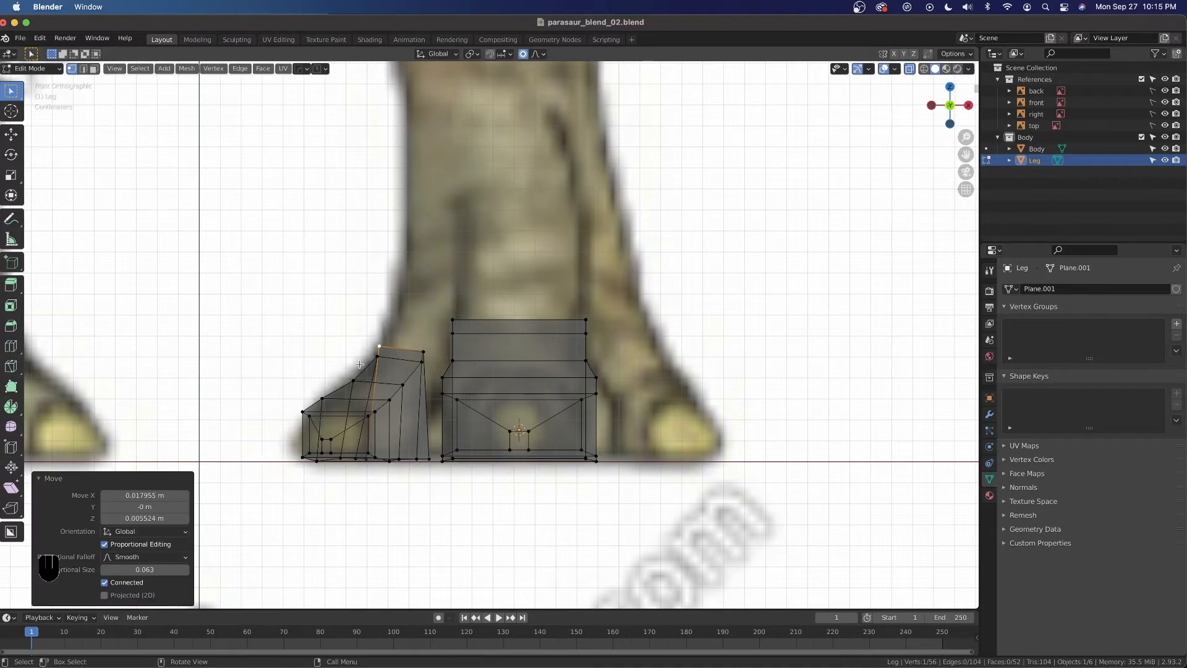
# Move the outer claw-tip vertex of the side toe -0.009668 m along X with proportional editing at size 0.057.
pyautogui.click(324, 439)
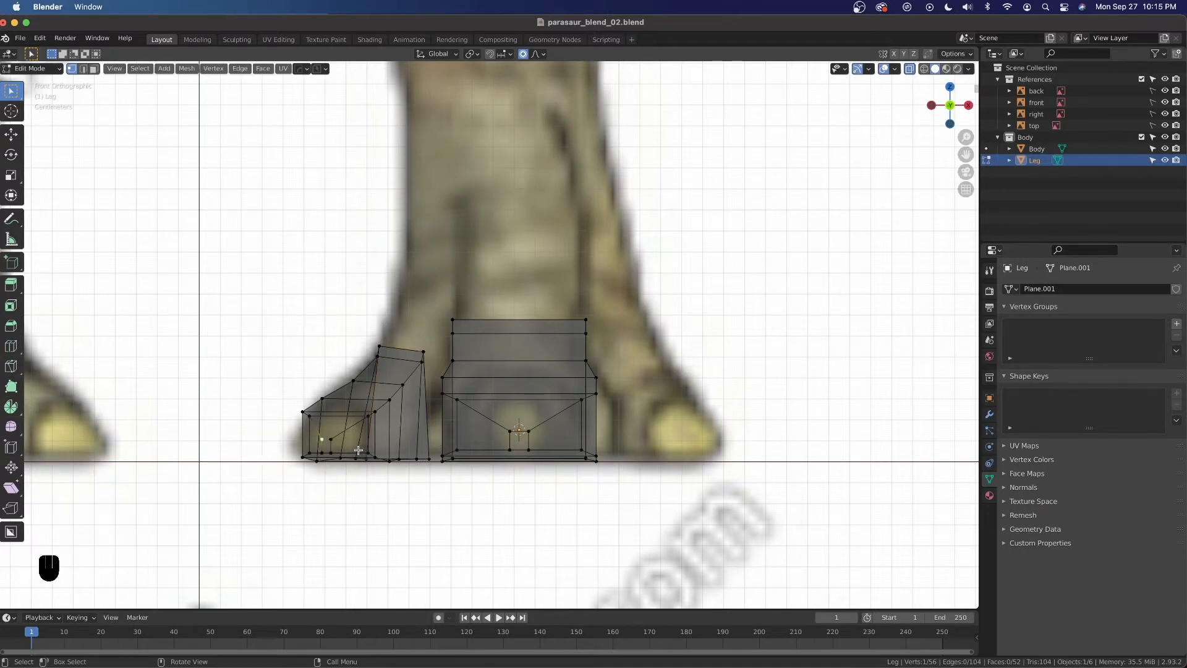
pyautogui.press('g')
pyautogui.press('x')
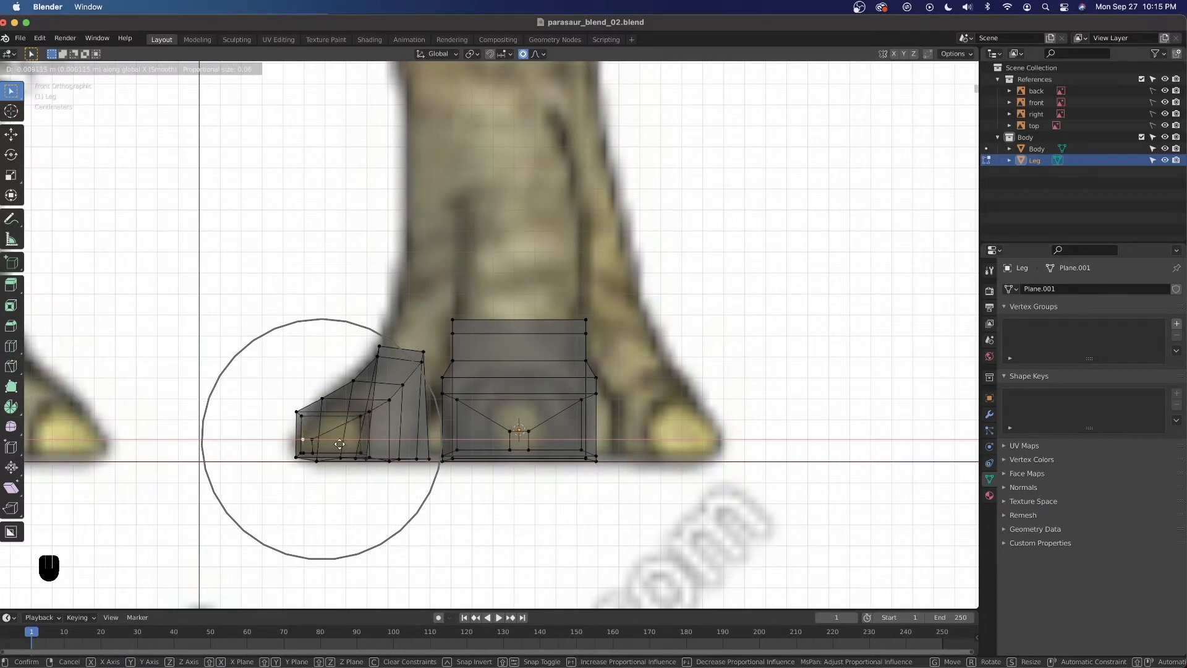
pyautogui.click(338, 443)
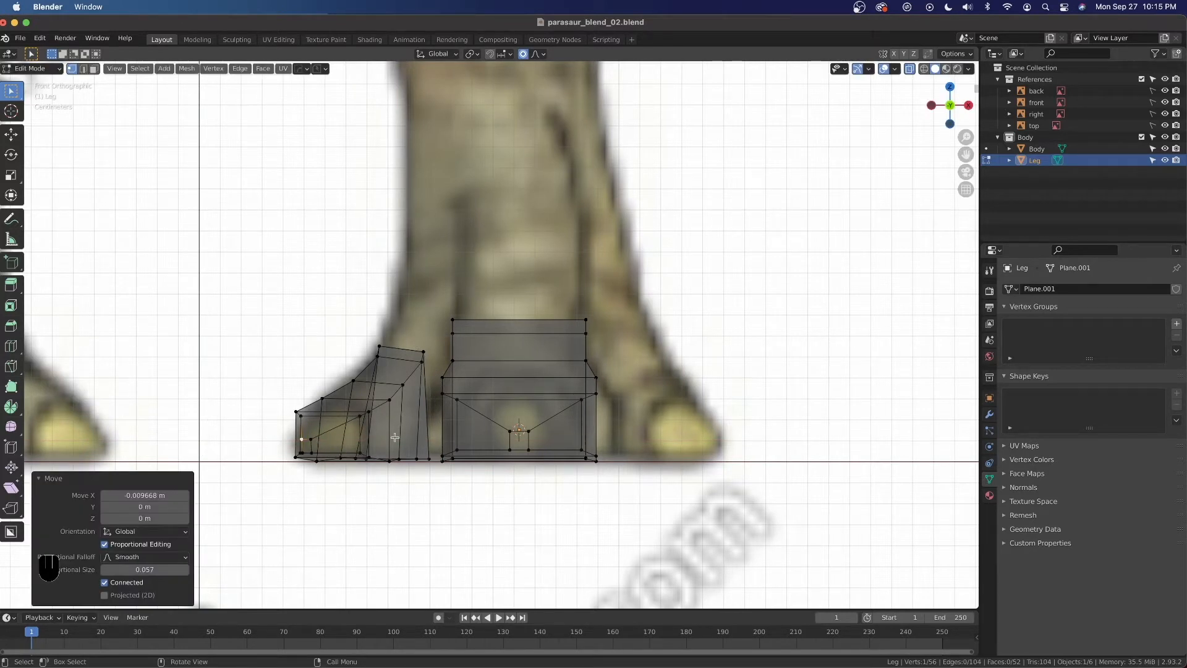
# Turn proportional editing off and move the side toe's top vertex nearest the middle toe about 0.003 m along X.
pyautogui.click(424, 347)
pyautogui.click(522, 54)
pyautogui.scroll(2, 426, 351)
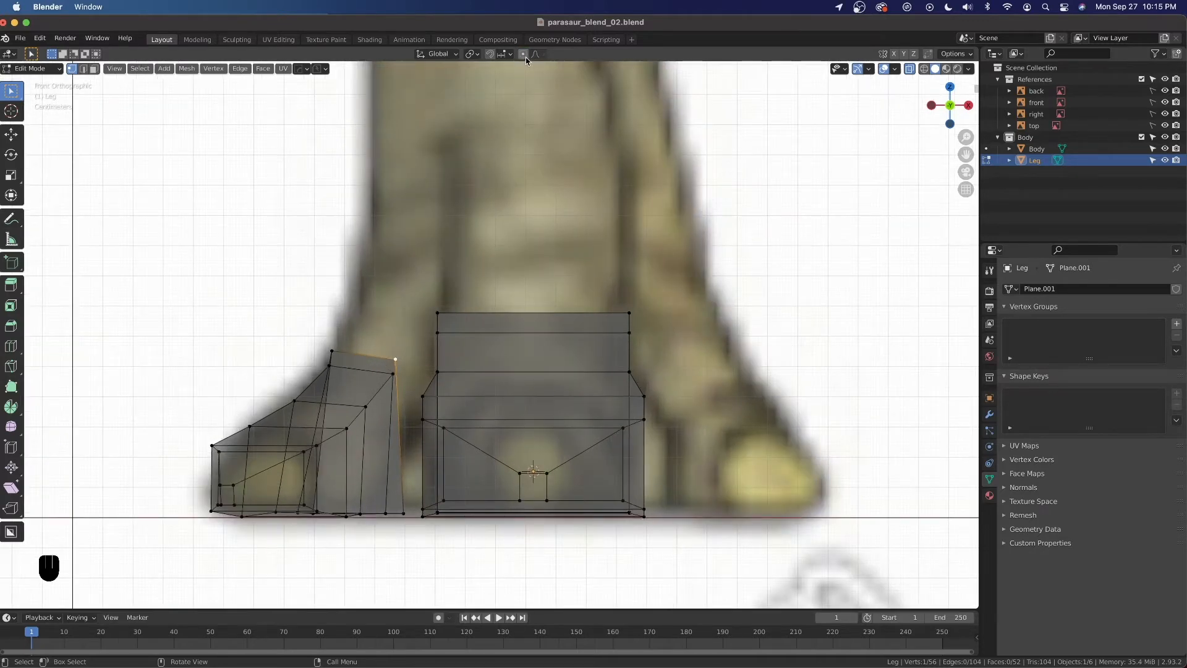
pyautogui.press('g')
pyautogui.press('x')
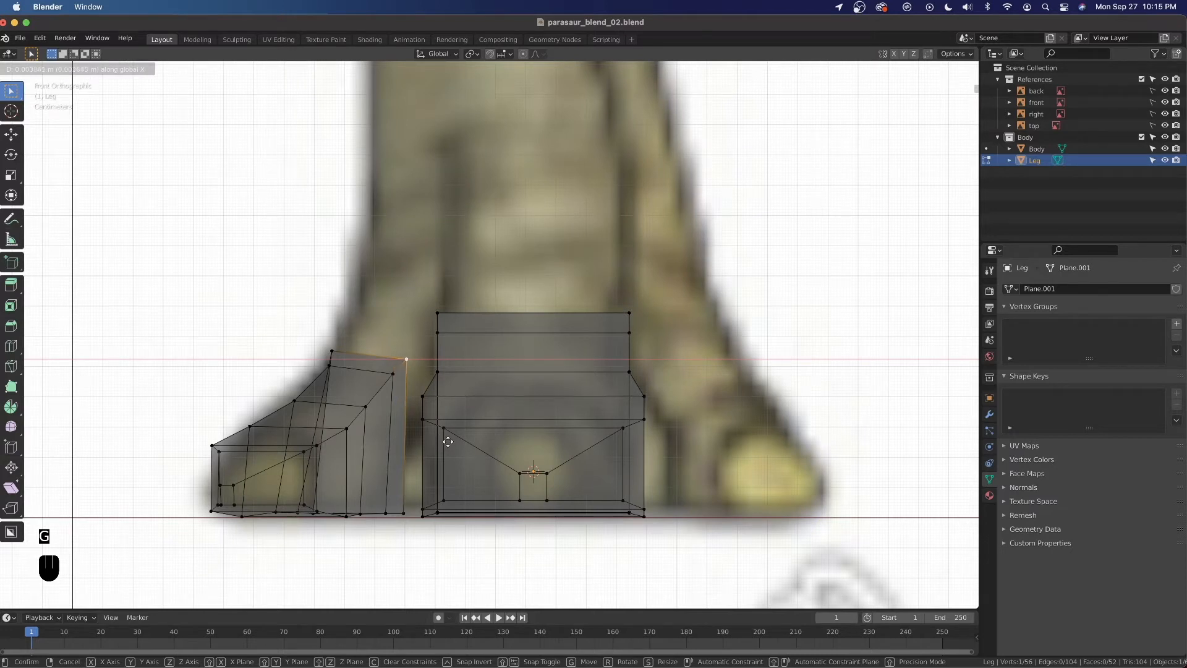
pyautogui.click(448, 441)
# Add the bottom vertex nearest the middle toe to the selection and move both vertices 0.00211 m along X.
pyautogui.keyDown('shift'); pyautogui.click(404, 513); pyautogui.keyUp('shift')
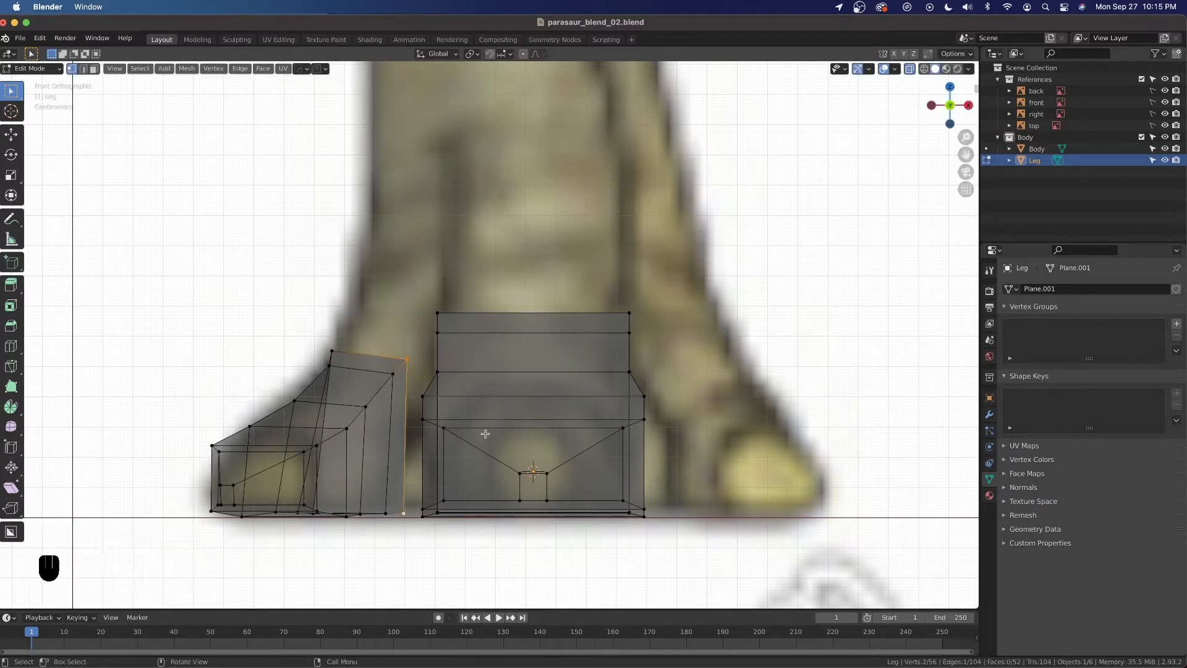
pyautogui.press('g')
pyautogui.press('x')
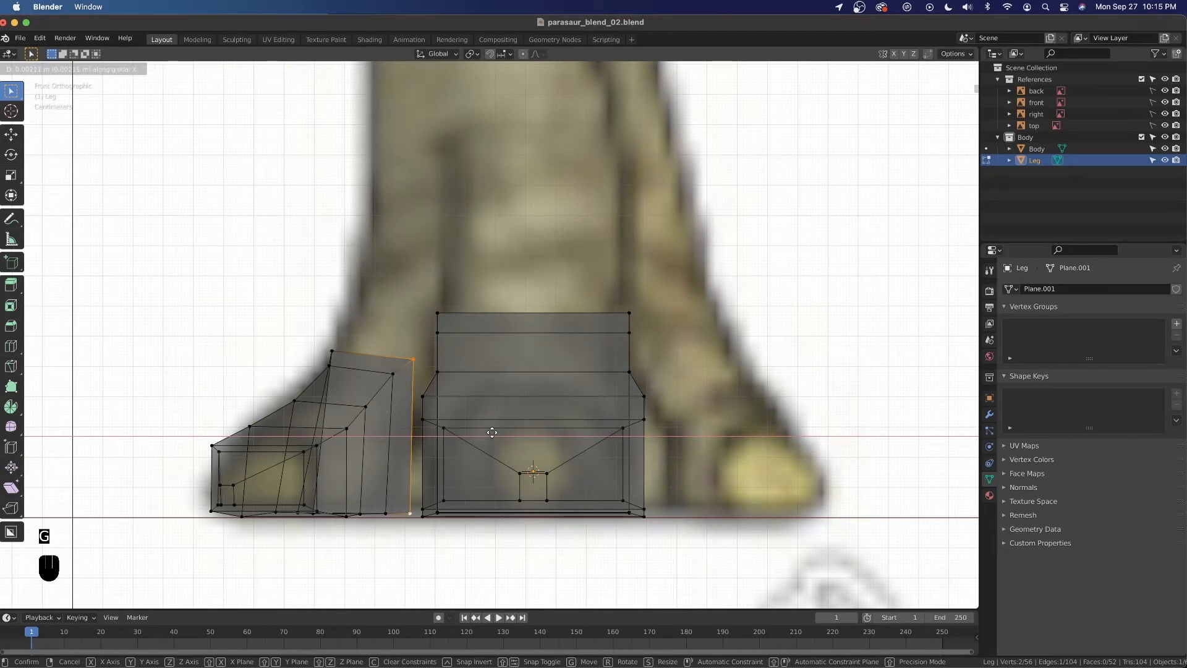
pyautogui.click(492, 433)
pyautogui.scroll(-3, 485, 442)
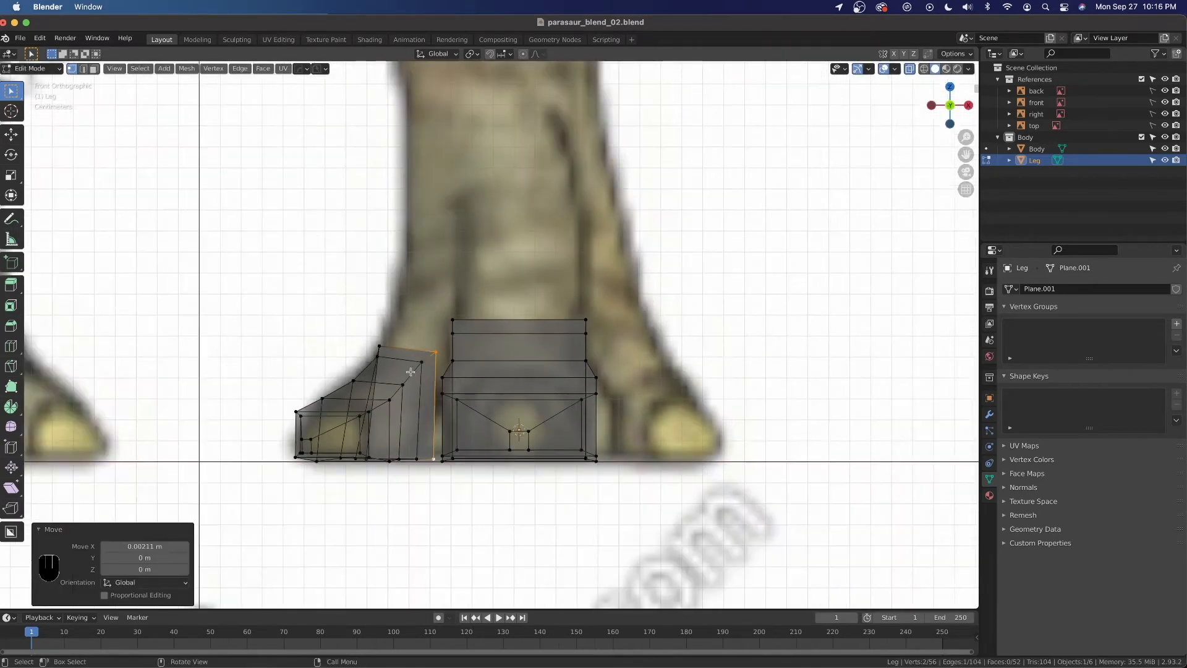
# Move the outer vertex just below the side toe's top edge -0.001657 m along X.
pyautogui.click(382, 354)
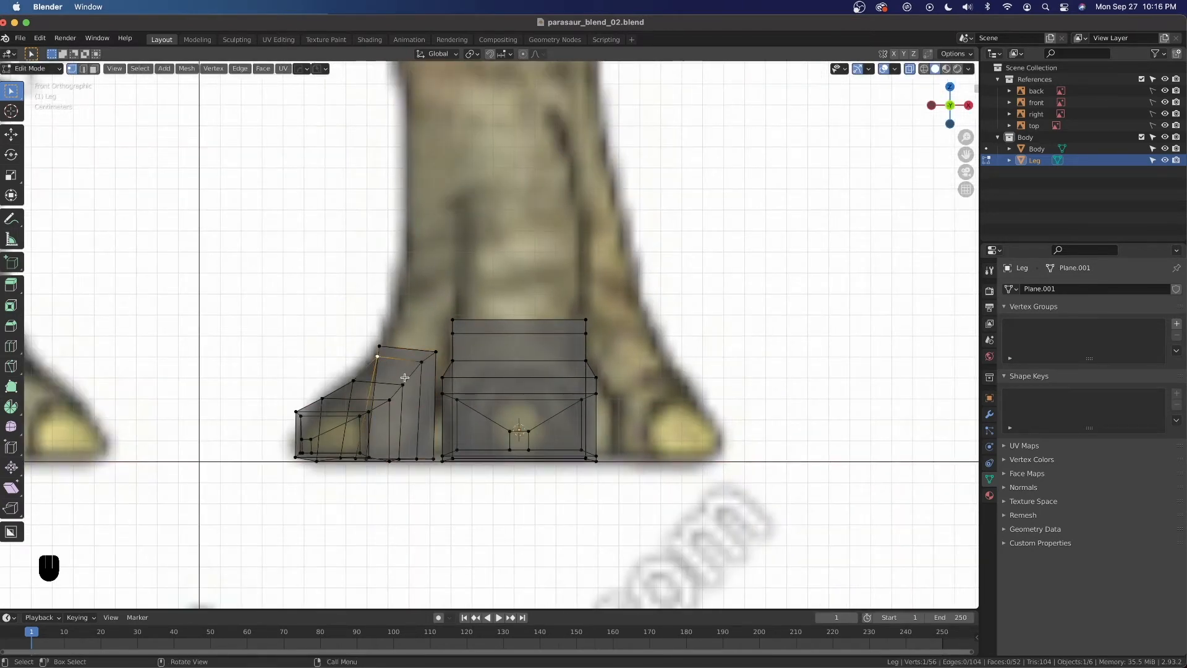
pyautogui.press('g')
pyautogui.click(402, 377)
# Turn X-ray off and slide the side toe's top vertex facing the middle toe along its edge by a factor of 0.126.
pyautogui.hotkey('alt', 'z')
pyautogui.moveTo(402, 378); pyautogui.dragTo(414, 338, button='middle')
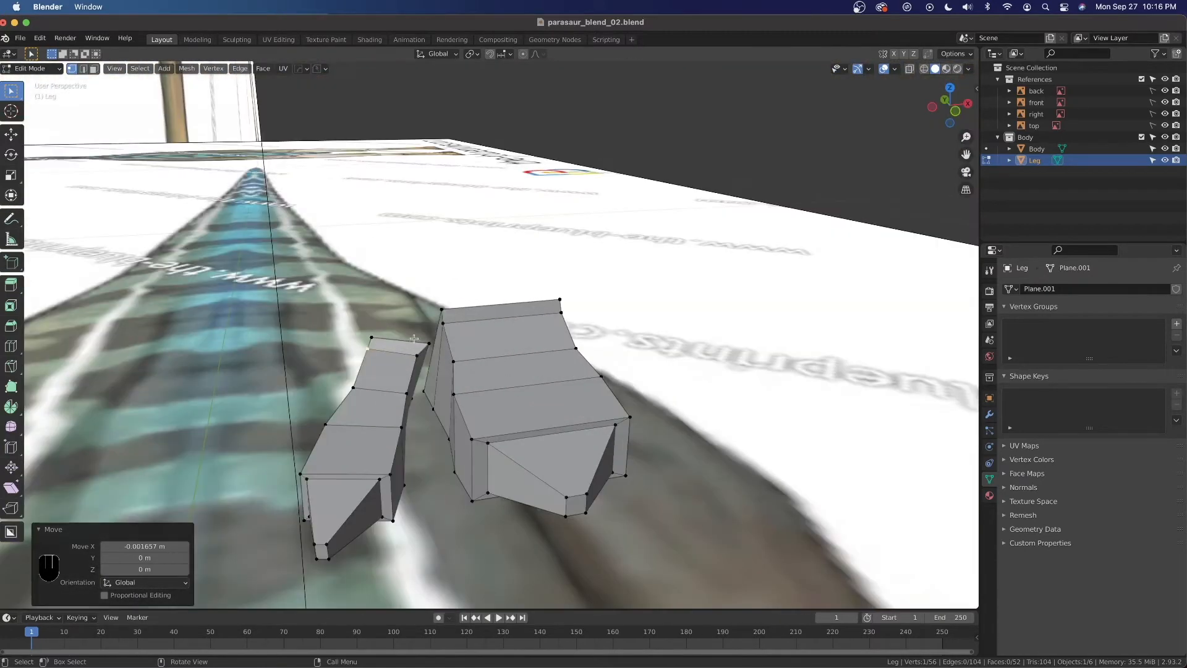
pyautogui.click(429, 342)
pyautogui.press('g')
pyautogui.press('g')
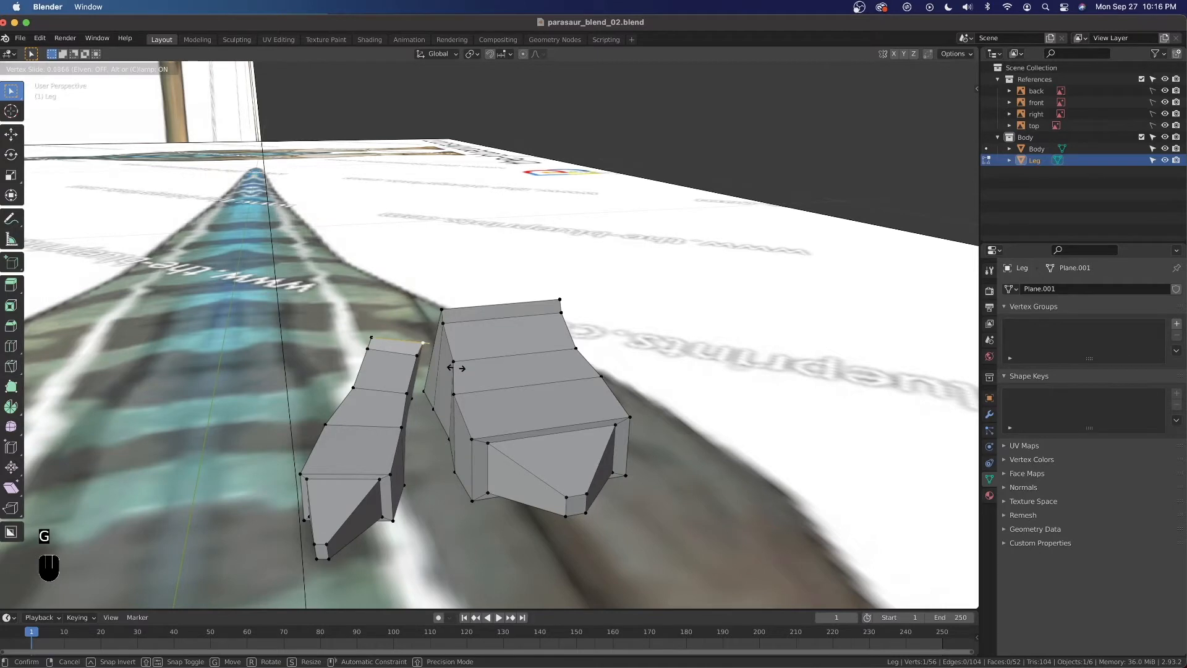
pyautogui.click(455, 368)
# Hide the Body object and, in the top view, move three vertices on the side toe's outer edge outward along X.
pyautogui.moveTo(424, 401); pyautogui.dragTo(405, 393, button='middle')
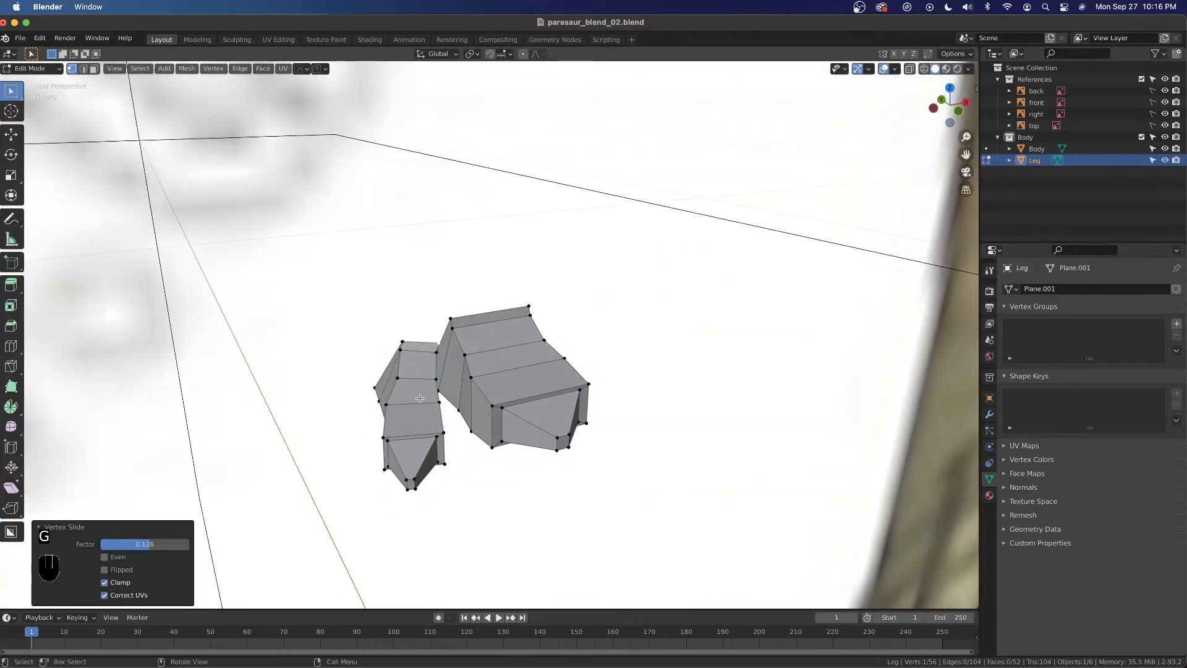
pyautogui.scroll(3, 403, 392)
pyautogui.click(308, 417)
pyautogui.moveTo(313, 350); pyautogui.dragTo(327, 475, button='middle')
pyautogui.press('`')
pyautogui.click(337, 371)
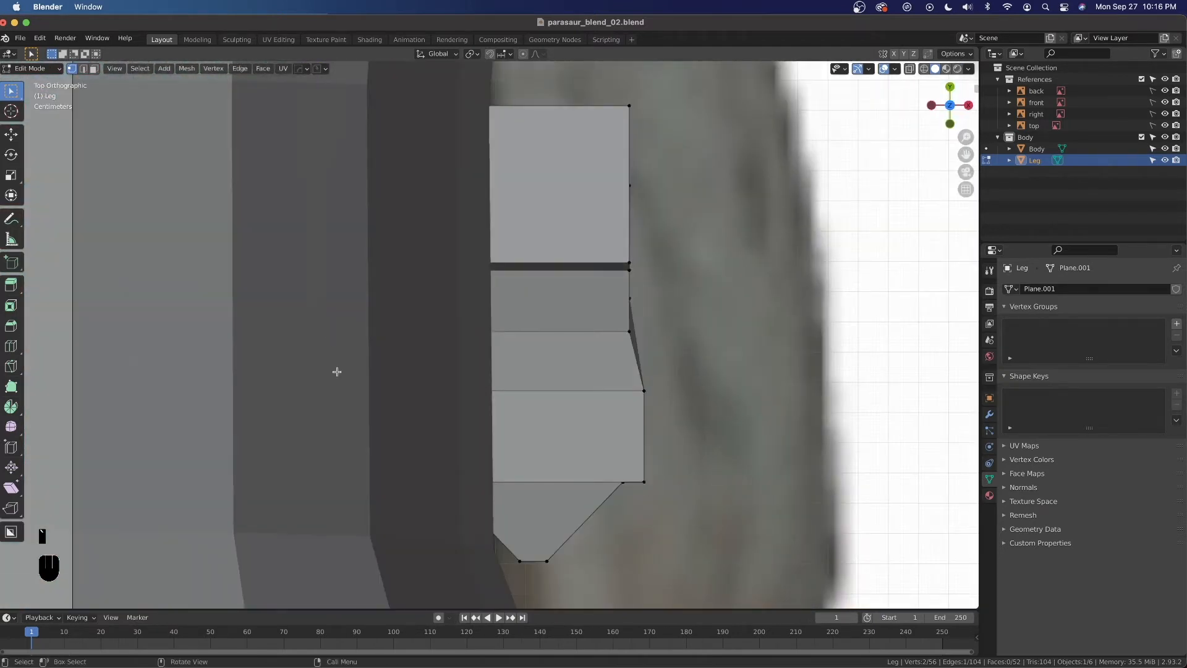
pyautogui.click(1165, 149)
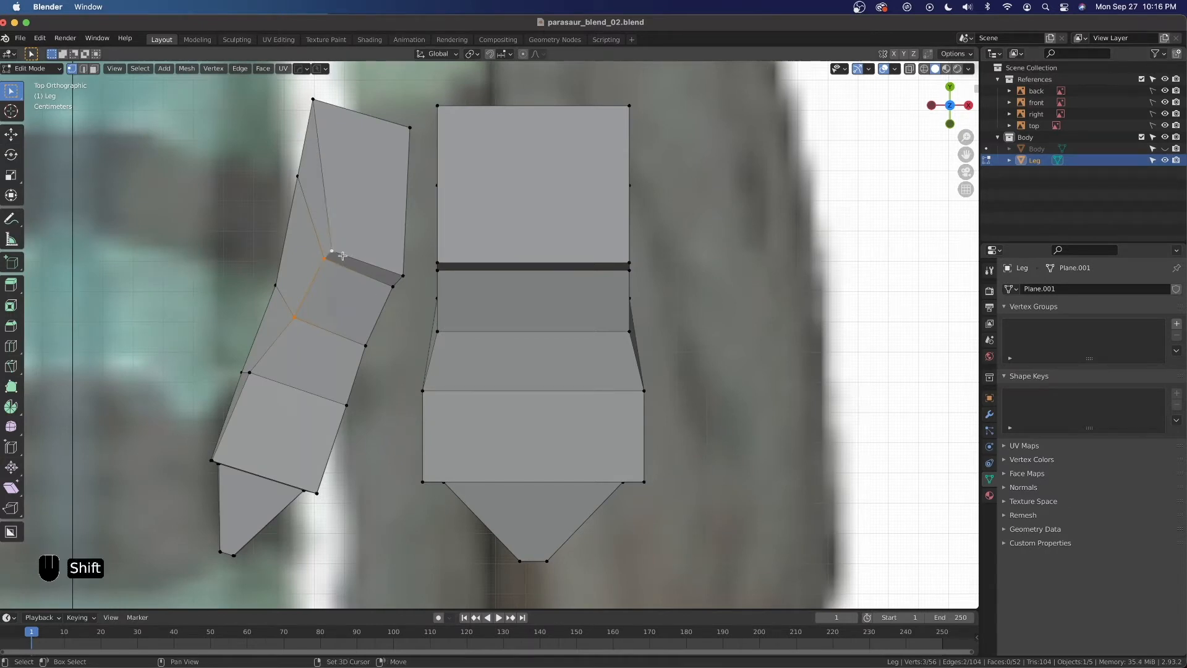
pyautogui.press('g')
pyautogui.press('x')
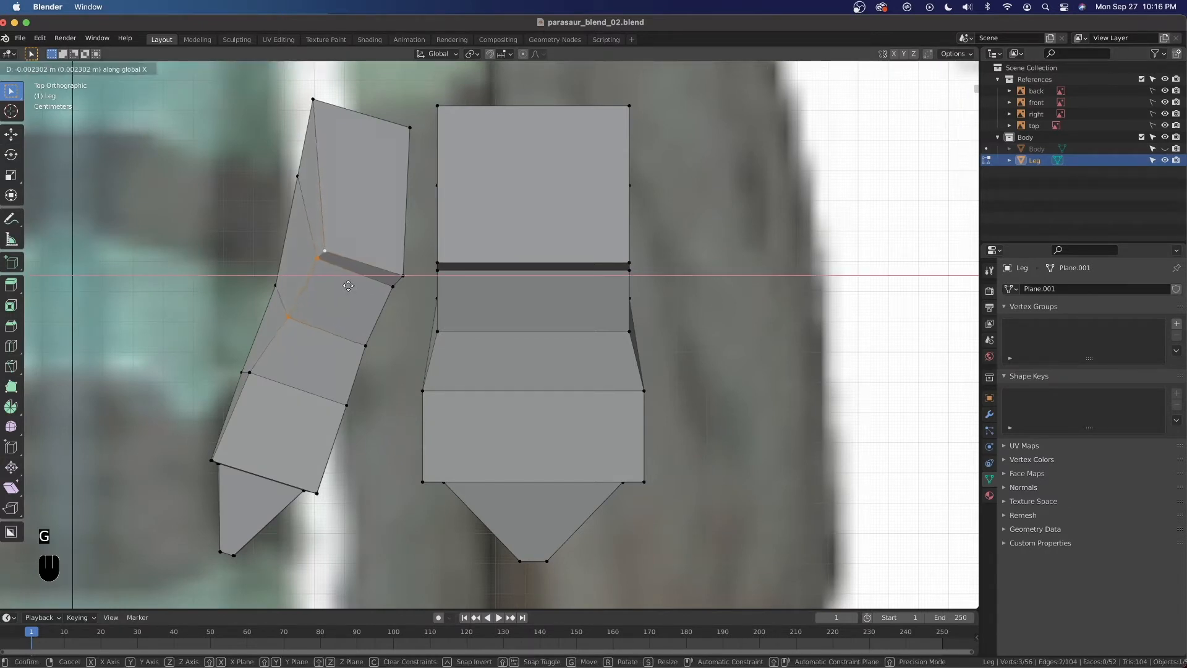
pyautogui.click(331, 279)
# Move the outer vertex behind the side toe's dark crease outward along X, and the one in front of the crease -0.003069 m along X.
pyautogui.click(317, 260)
pyautogui.press('g')
pyautogui.press('x')
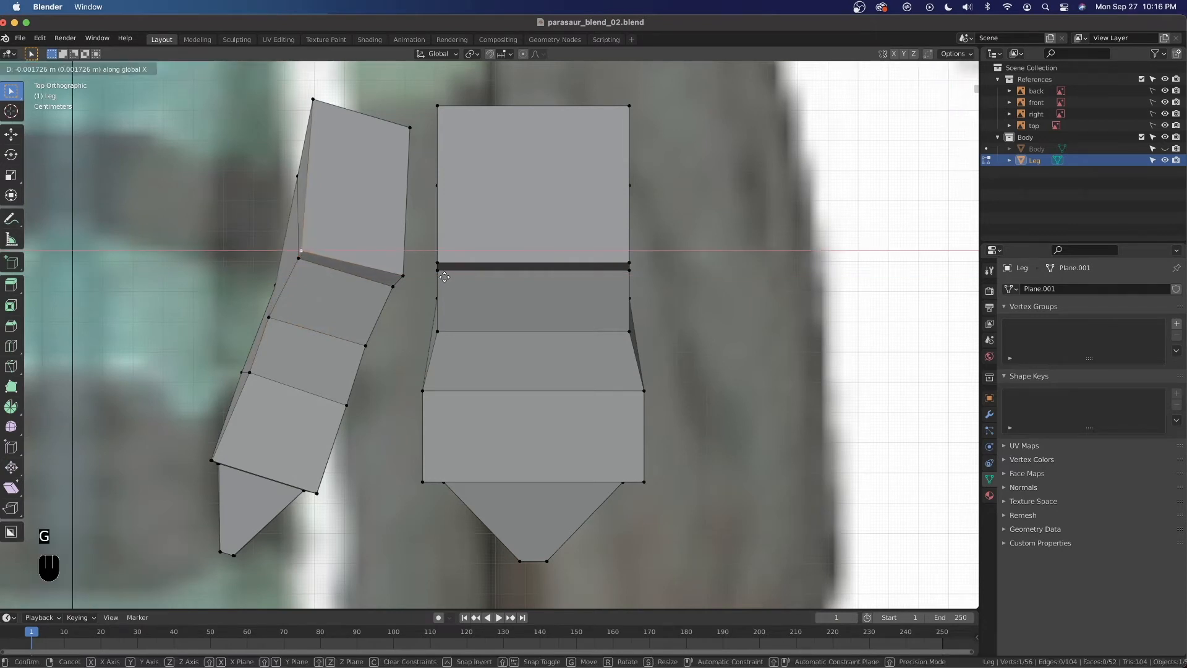
pyautogui.click(310, 279)
pyautogui.click(302, 273)
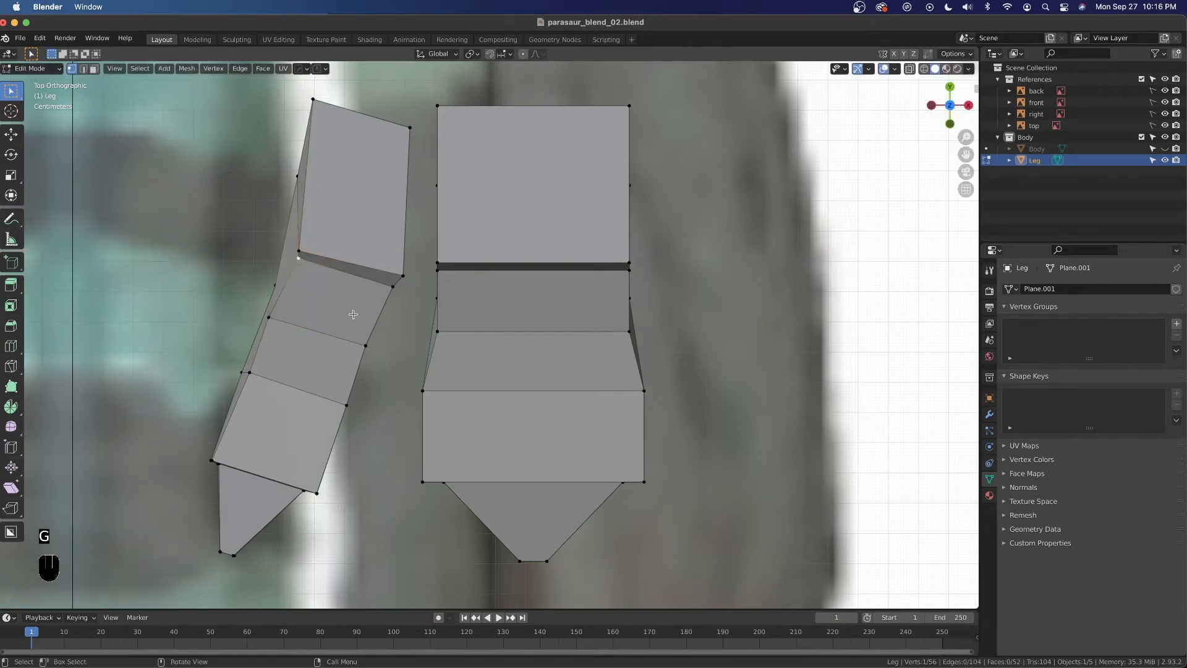
pyautogui.press('g')
pyautogui.press('x')
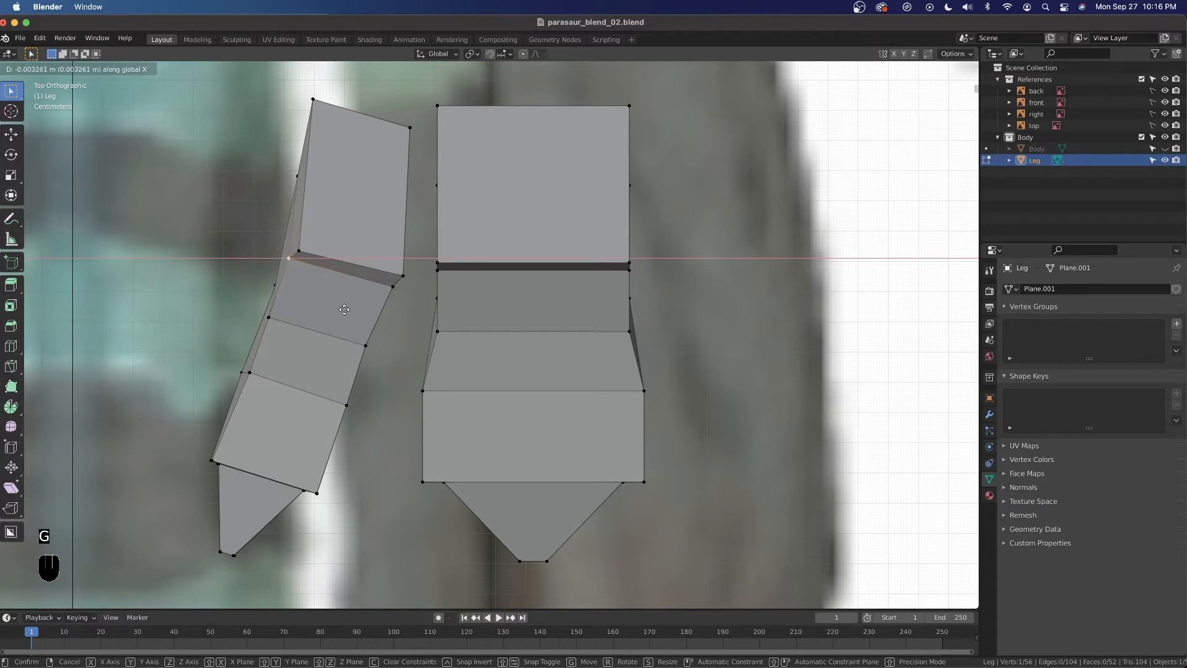
pyautogui.click(344, 309)
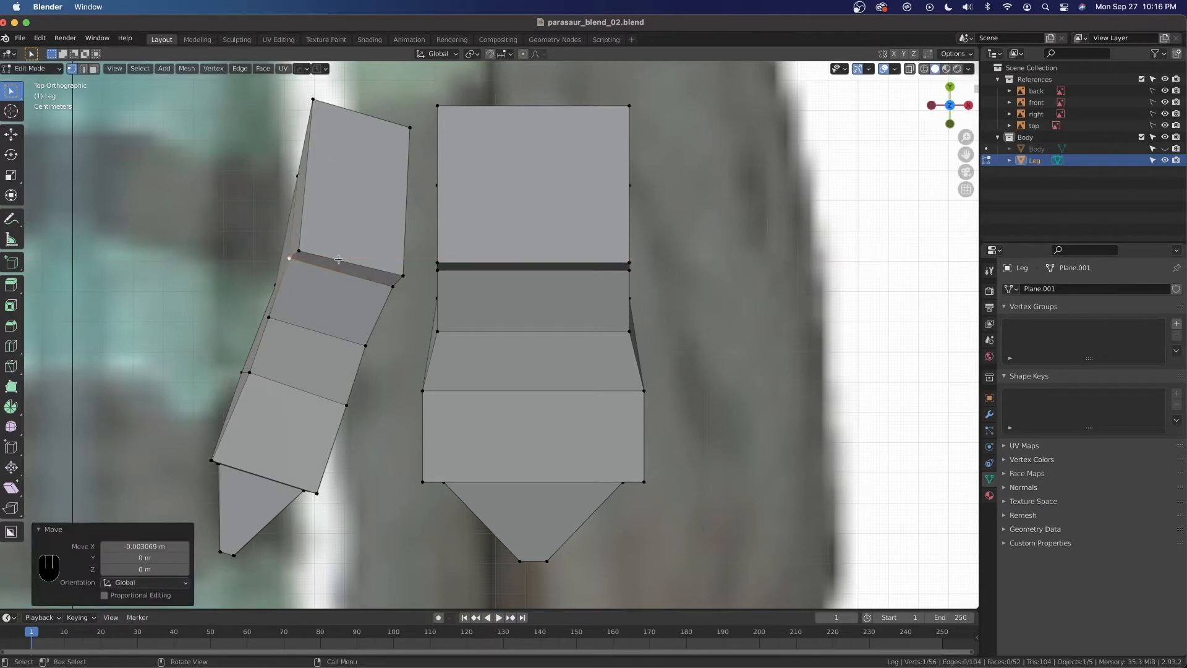
# Slide the outer vertex just behind the side toe's dark crease back along its edge, and move it -0.001726 m along X.
pyautogui.click(312, 253)
pyautogui.press('g')
pyautogui.press('g')
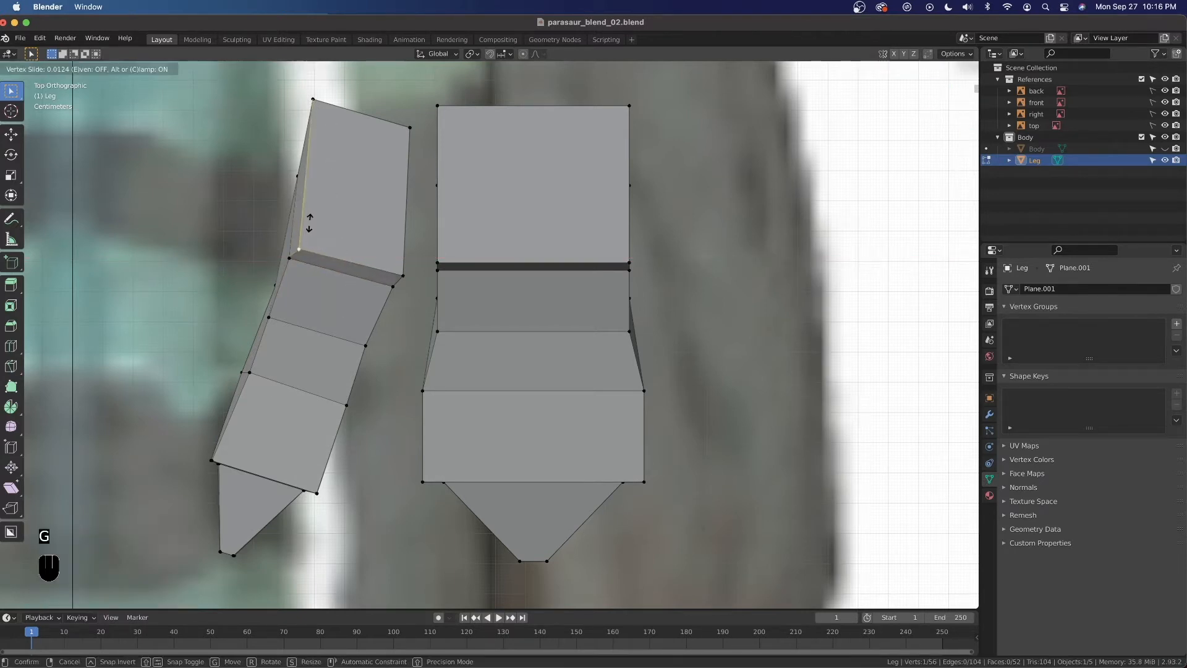
pyautogui.click(333, 254)
pyautogui.press('g')
pyautogui.press('x')
pyautogui.click(331, 253)
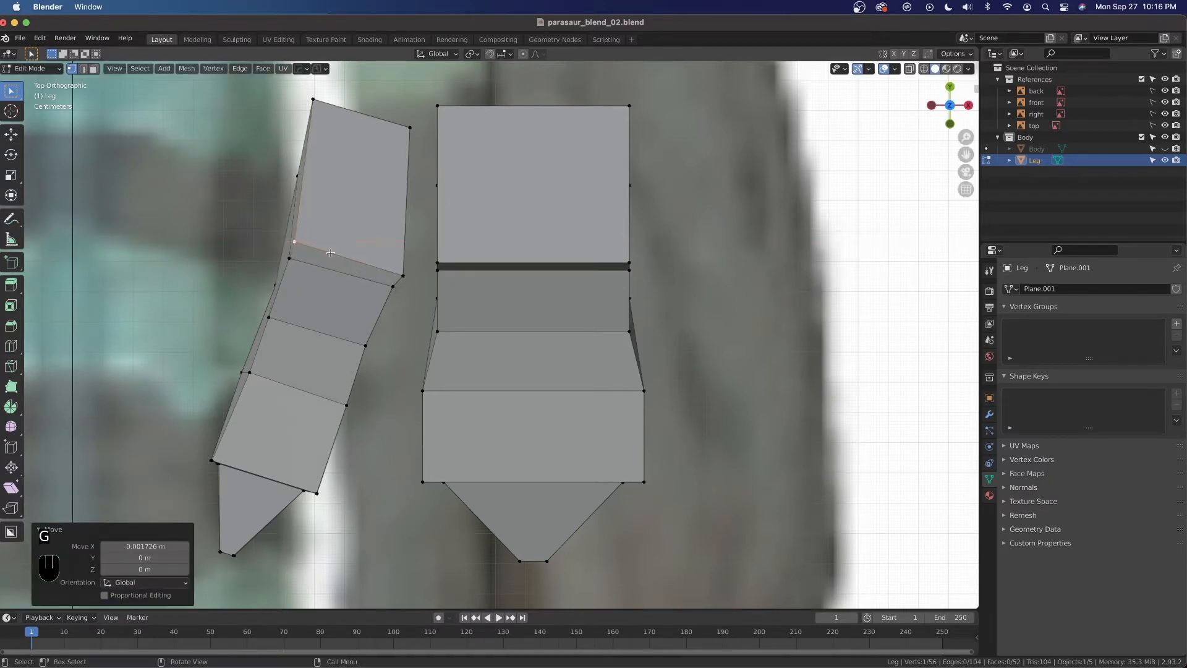
# Turn X-ray on and compare both toes' outlines with the back and front leg references, ending in the back view.
pyautogui.scroll(-5, 331, 331)
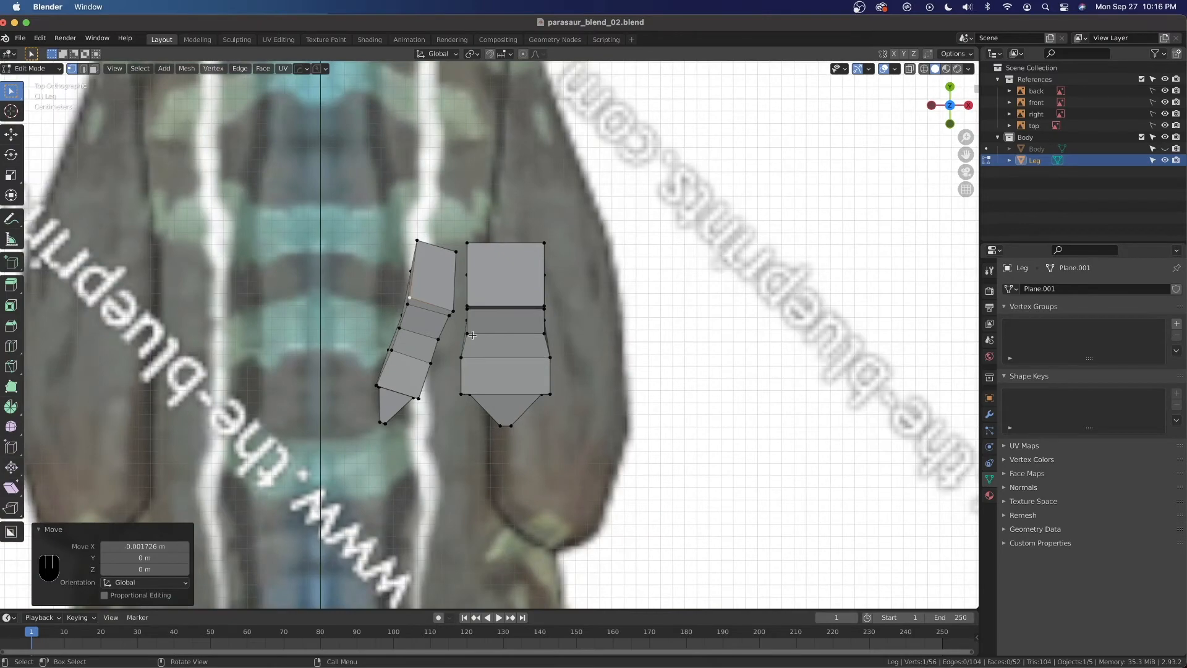
pyautogui.moveTo(495, 341); pyautogui.dragTo(405, 315, button='middle')
pyautogui.moveTo(604, 360); pyautogui.dragTo(561, 413, button='middle')
pyautogui.press('`')
pyautogui.click(628, 383)
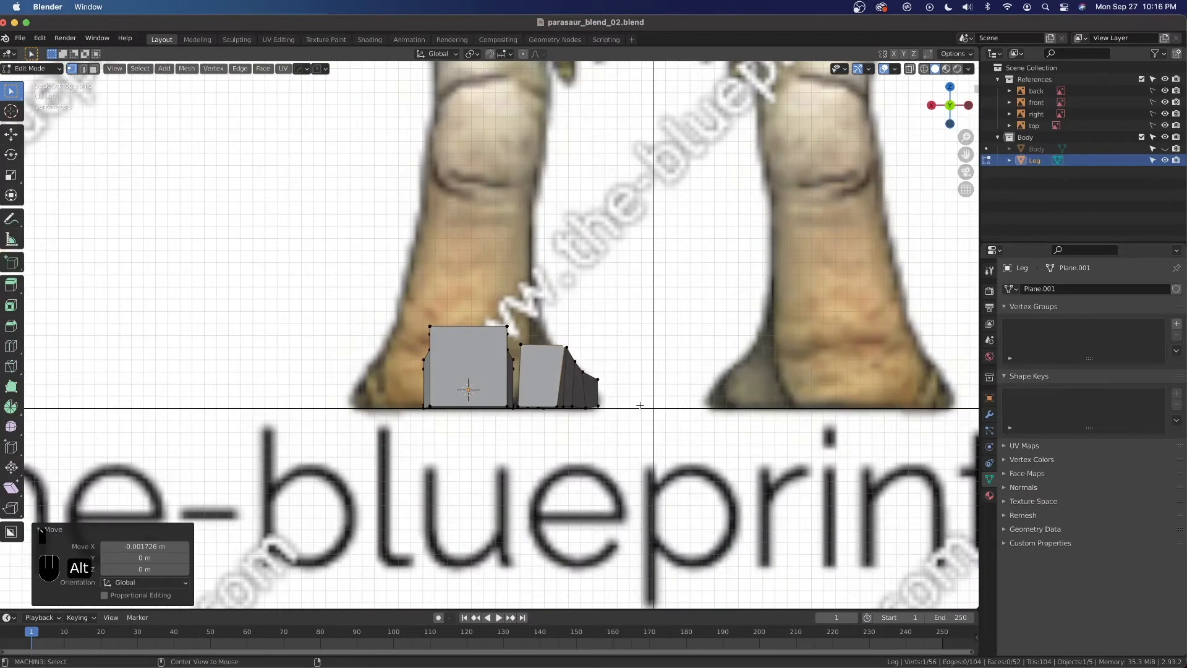
pyautogui.hotkey('alt', 'z')
pyautogui.scroll(3, 636, 400)
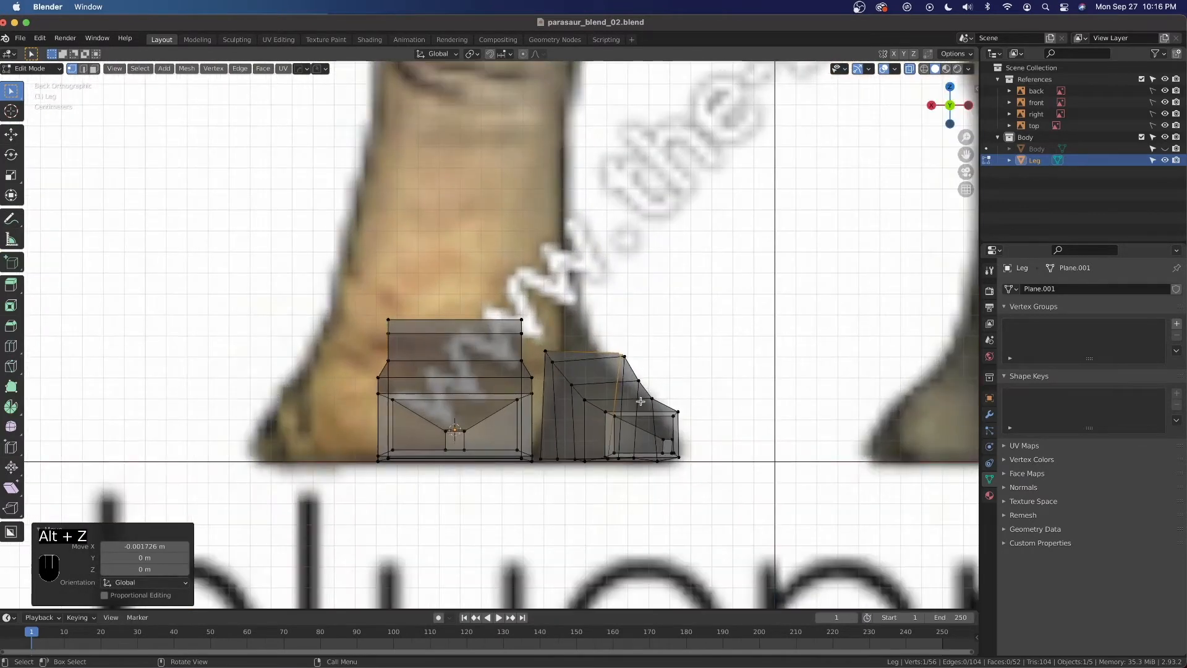
pyautogui.scroll(2, 641, 401)
pyautogui.keyDown('shift'); pyautogui.moveTo(768, 416); pyautogui.dragTo(637, 364, button='middle'); pyautogui.keyUp('shift')
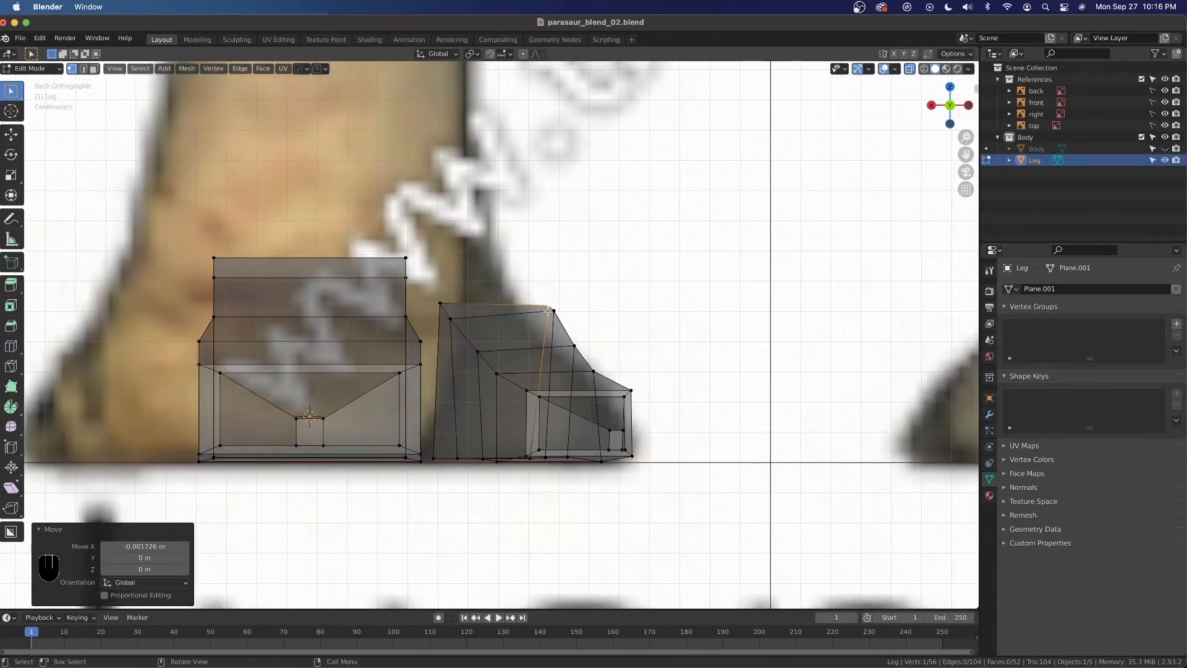
pyautogui.press('KP_1')
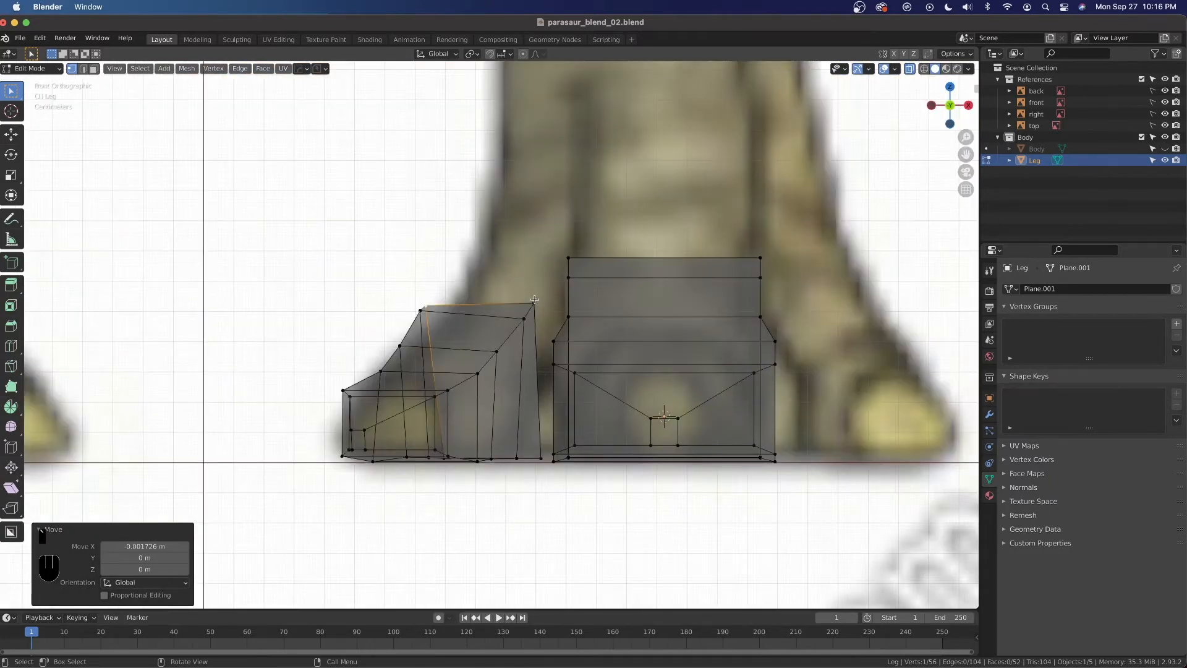
pyautogui.press('`')
pyautogui.click(535, 295)
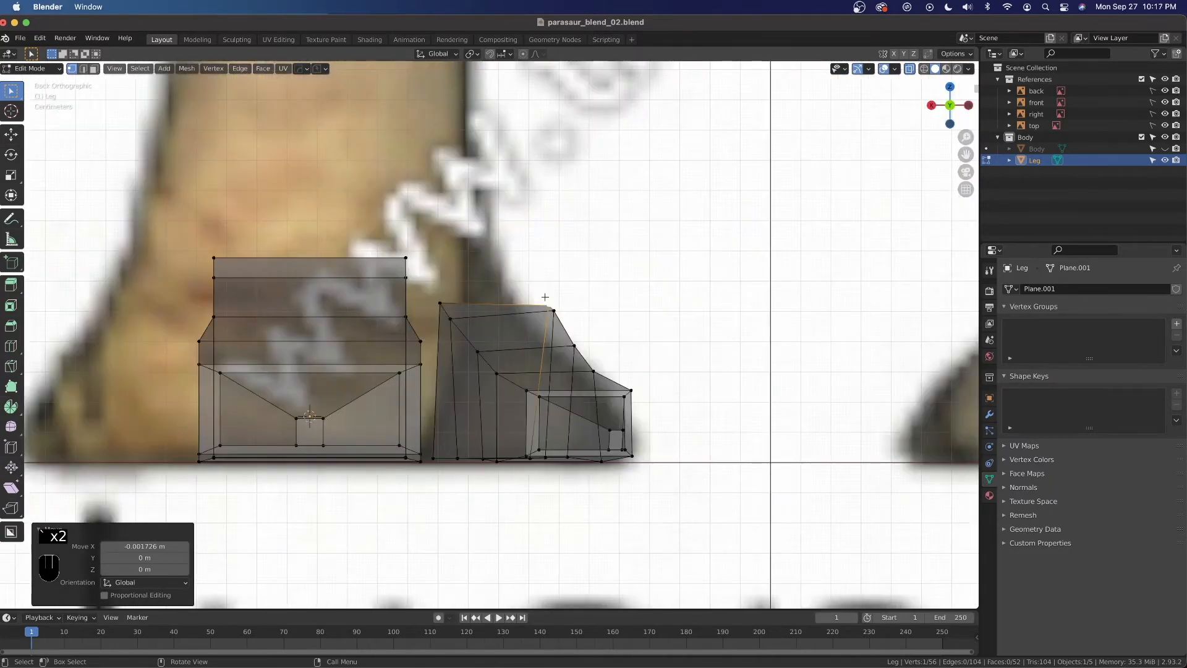
pyautogui.press('`')
pyautogui.click(665, 310)
pyautogui.press('`')
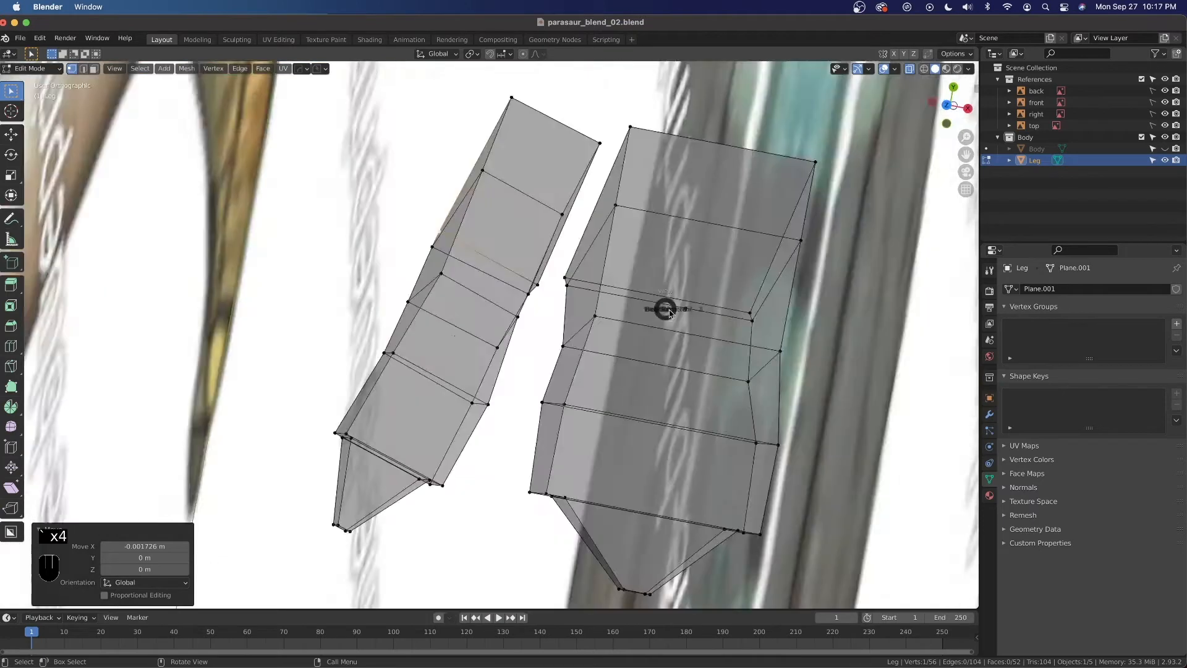
pyautogui.press('`')
pyautogui.click(735, 267)
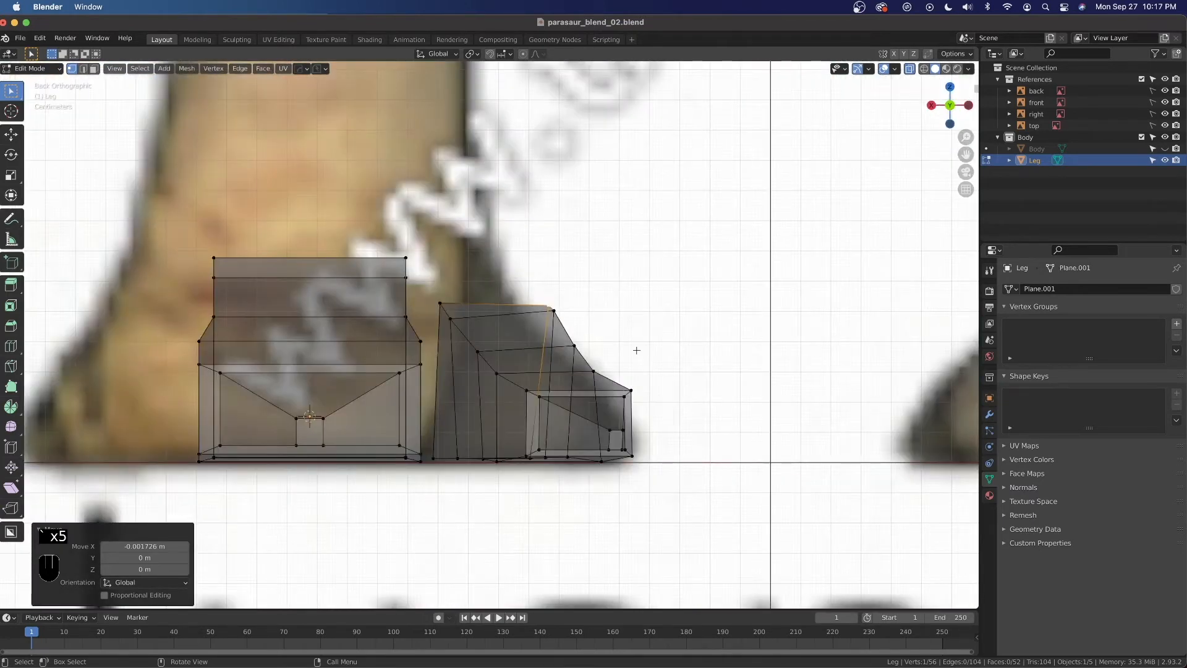
# Extend the selection to all six upper vertices along the side toe's outer edge, checking it in solid and X-ray display in the back view.
pyautogui.scroll(2, 648, 356)
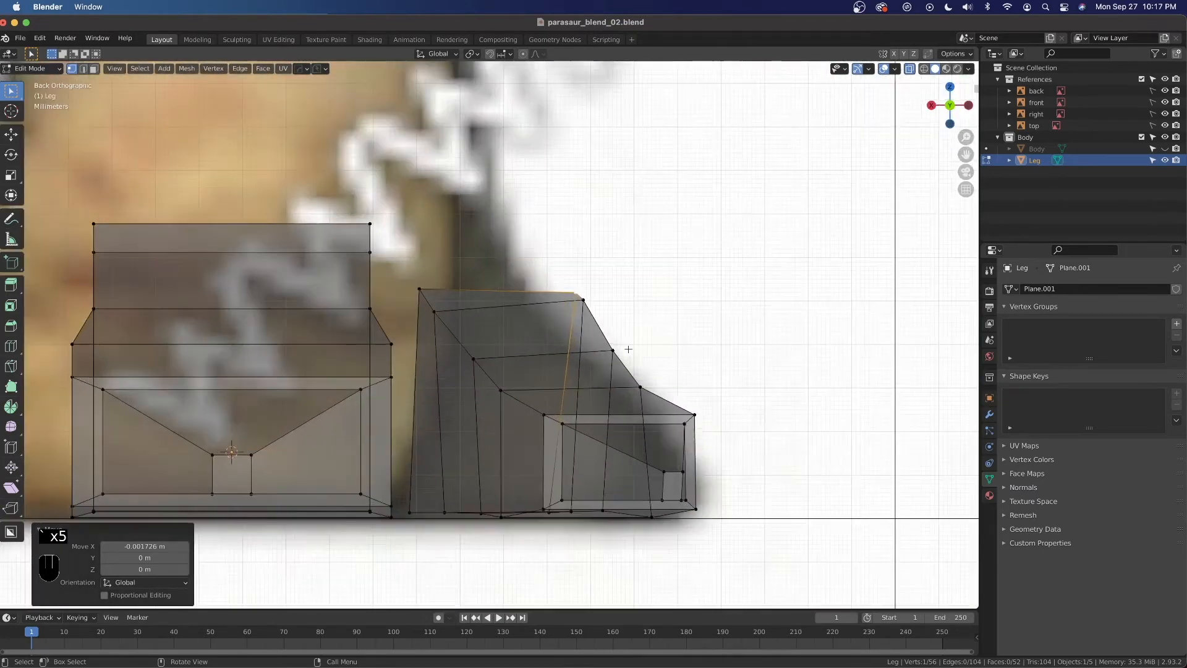
pyautogui.keyDown('shift'); pyautogui.click(588, 302); pyautogui.keyUp('shift')
pyautogui.keyDown('shift'); pyautogui.click(612, 347); pyautogui.keyUp('shift')
pyautogui.keyDown('shift'); pyautogui.click(645, 389); pyautogui.keyUp('shift')
pyautogui.keyDown('shift'); pyautogui.click(696, 412); pyautogui.keyUp('shift')
pyautogui.keyDown('shift'); pyautogui.click(685, 424); pyautogui.keyUp('shift')
pyautogui.scroll(-3, 674, 409)
pyautogui.hotkey('alt', 'z')
pyautogui.moveTo(663, 406); pyautogui.dragTo(520, 408, button='middle')
pyautogui.press('`')
pyautogui.click(555, 380)
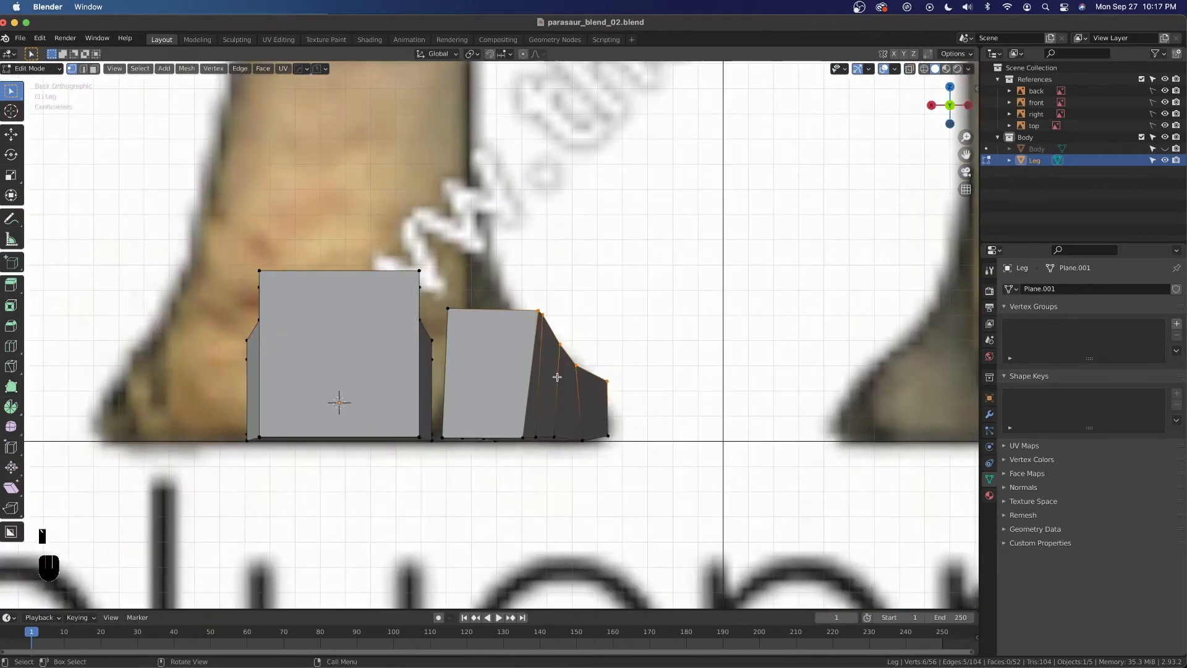
pyautogui.hotkey('alt', 'z')
pyautogui.scroll(2, 570, 379)
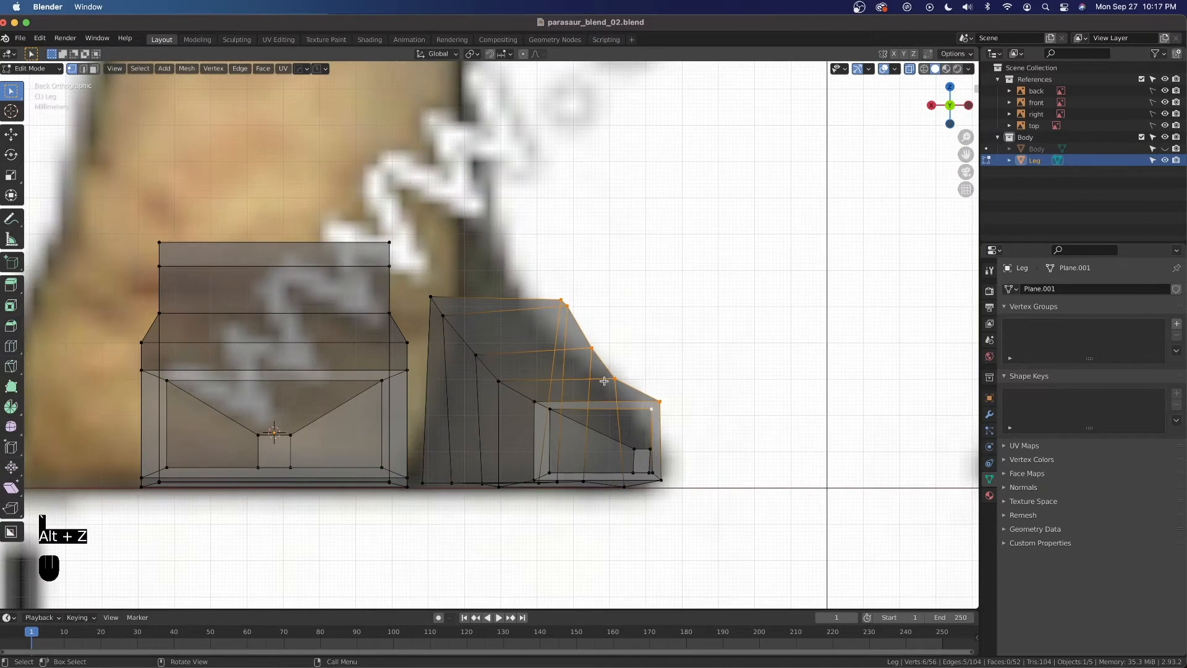
# Lower the six selected vertices on the side toe's upper outer edge along Z by about 0.0046 m.
pyautogui.press('g')
pyautogui.middleClick(638, 396)
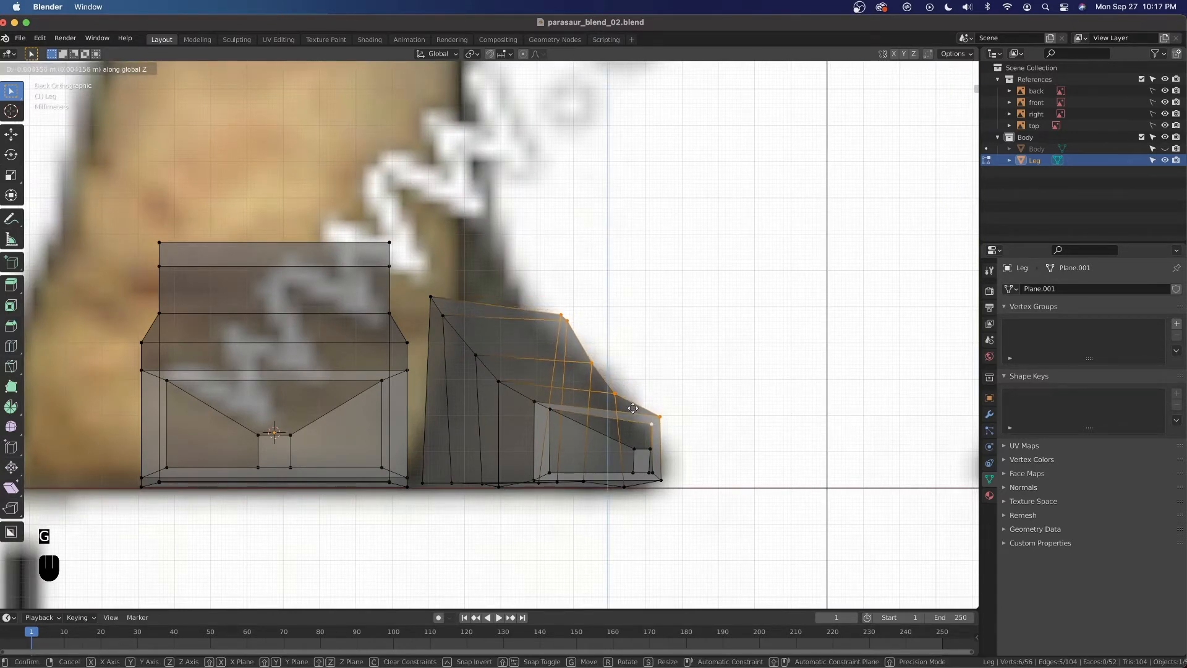
pyautogui.click(632, 408)
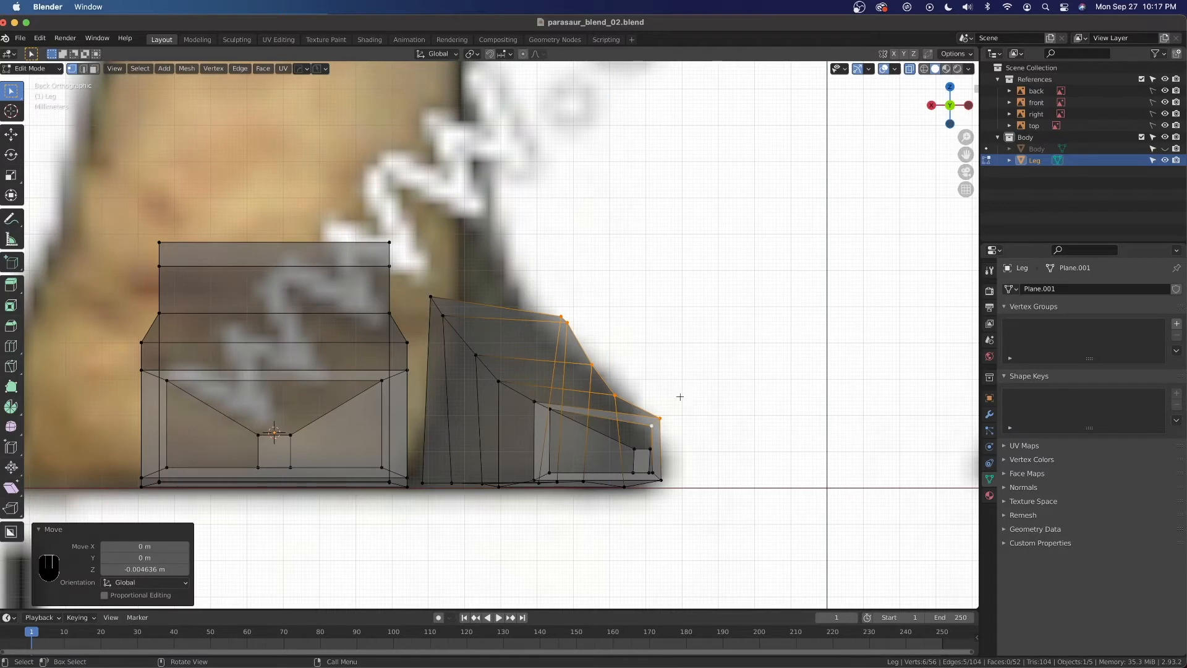
pyautogui.scroll(-1, 678, 398)
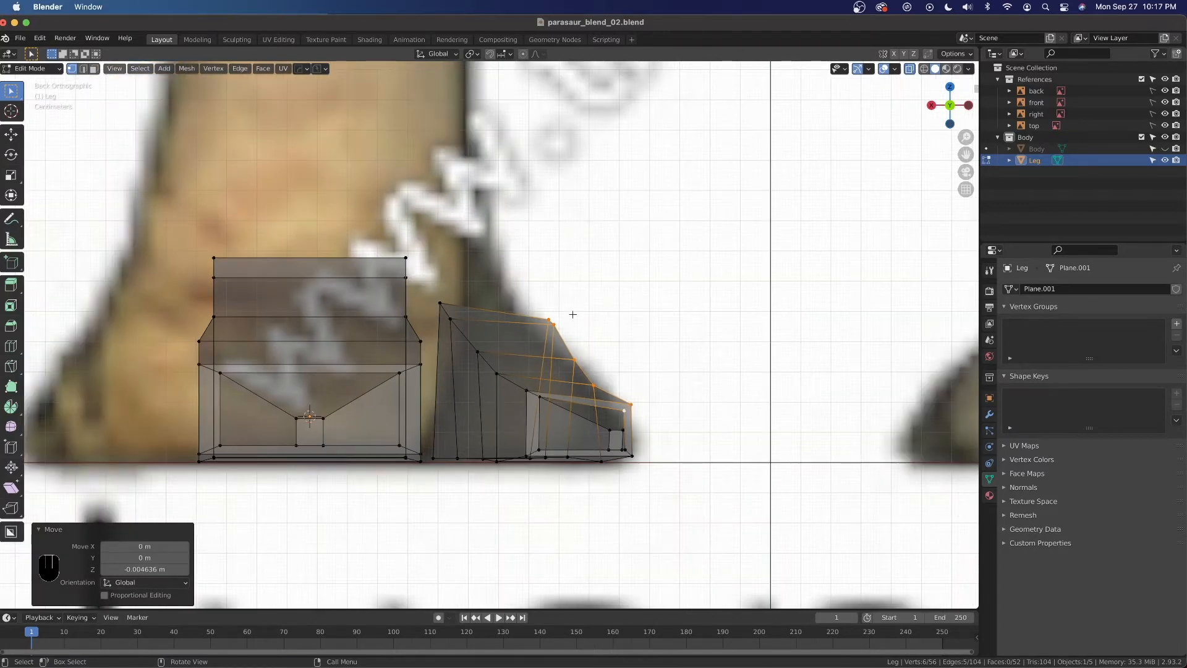
pyautogui.press('g')
pyautogui.middleClick(578, 337)
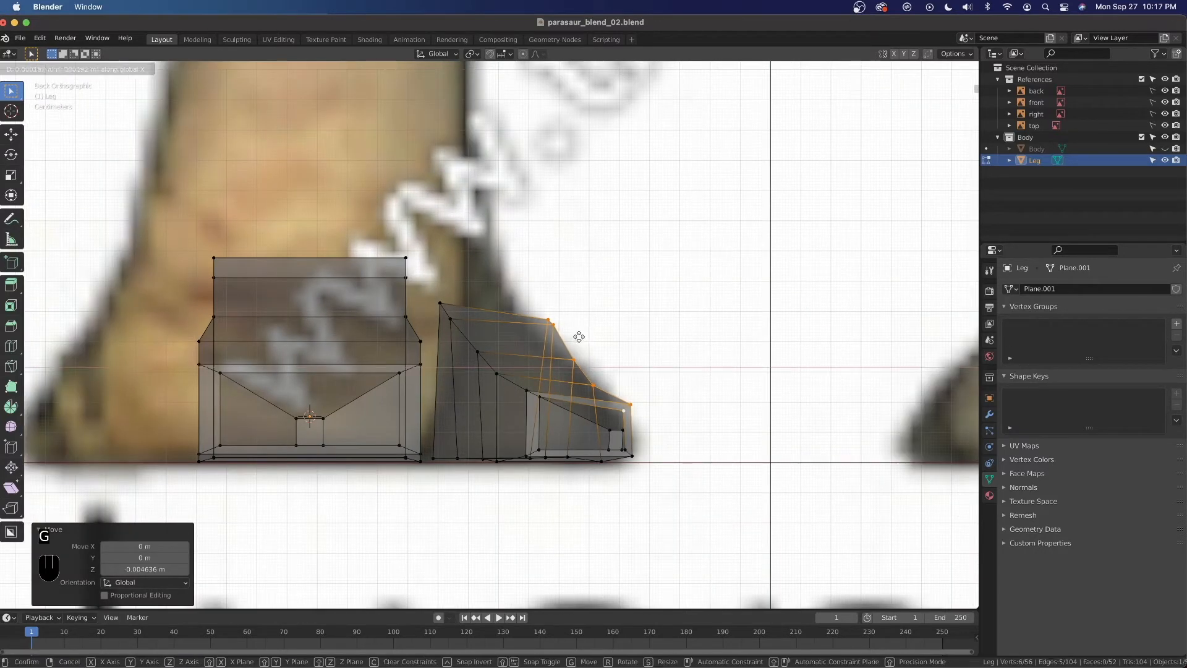
pyautogui.press('Escape')
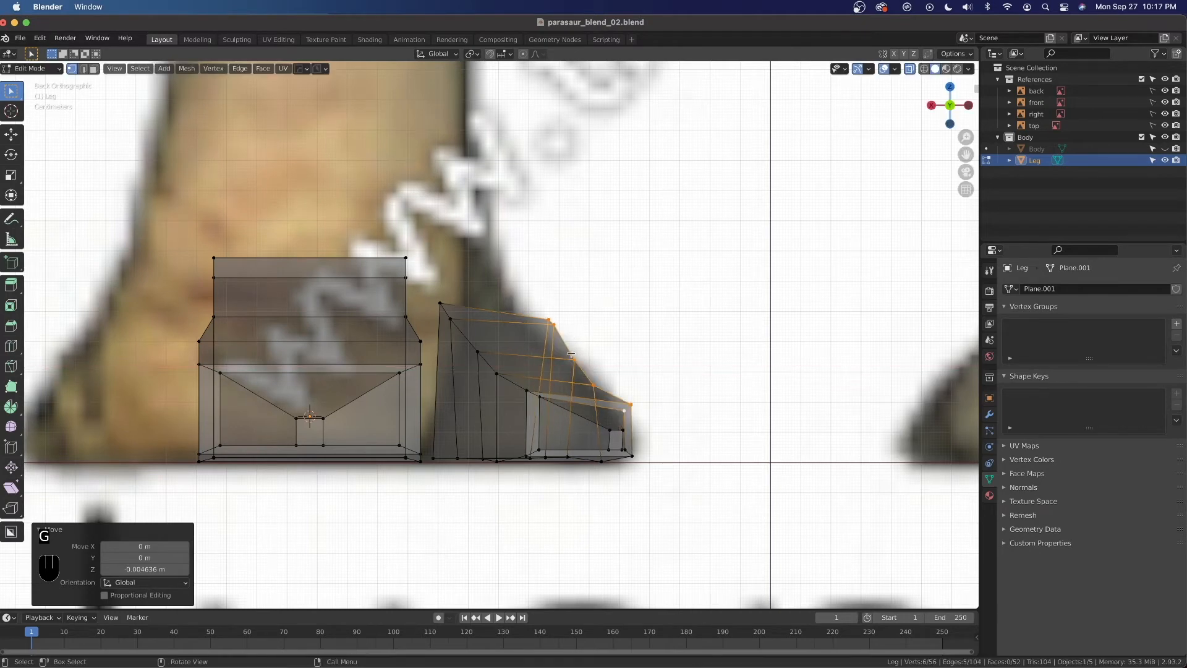
# Deselect the front vertices of the side toe's upper outer edge and shift the remaining four along X by about 0.0032 m in back view.
pyautogui.hotkey('alt', 'z')
pyautogui.moveTo(615, 419); pyautogui.dragTo(564, 451, button='middle')
pyautogui.keyDown('shift'); pyautogui.click(587, 452); pyautogui.keyUp('shift')
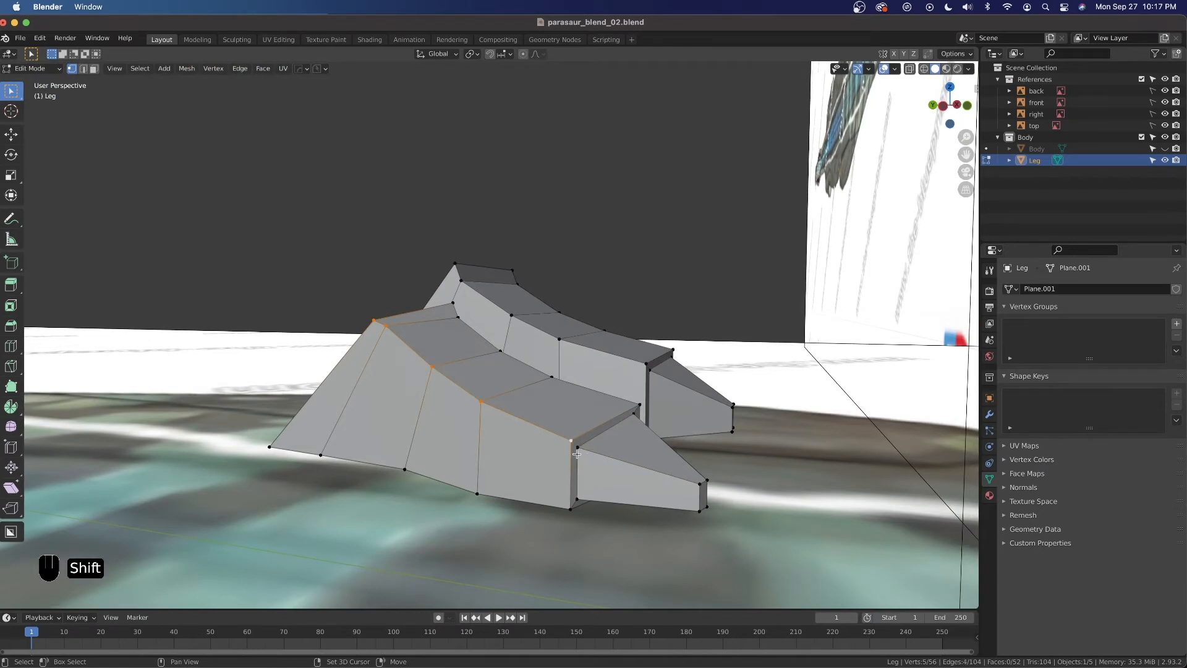
pyautogui.press('`')
pyautogui.click(631, 442)
pyautogui.hotkey('alt', 'z')
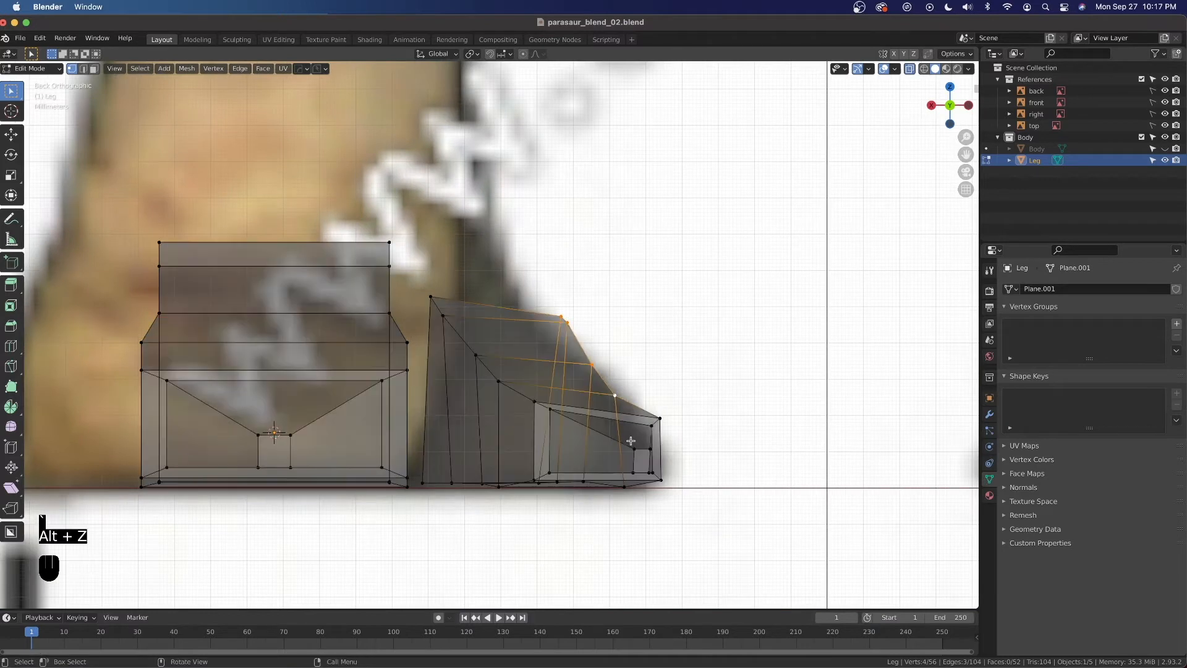
pyautogui.press('g')
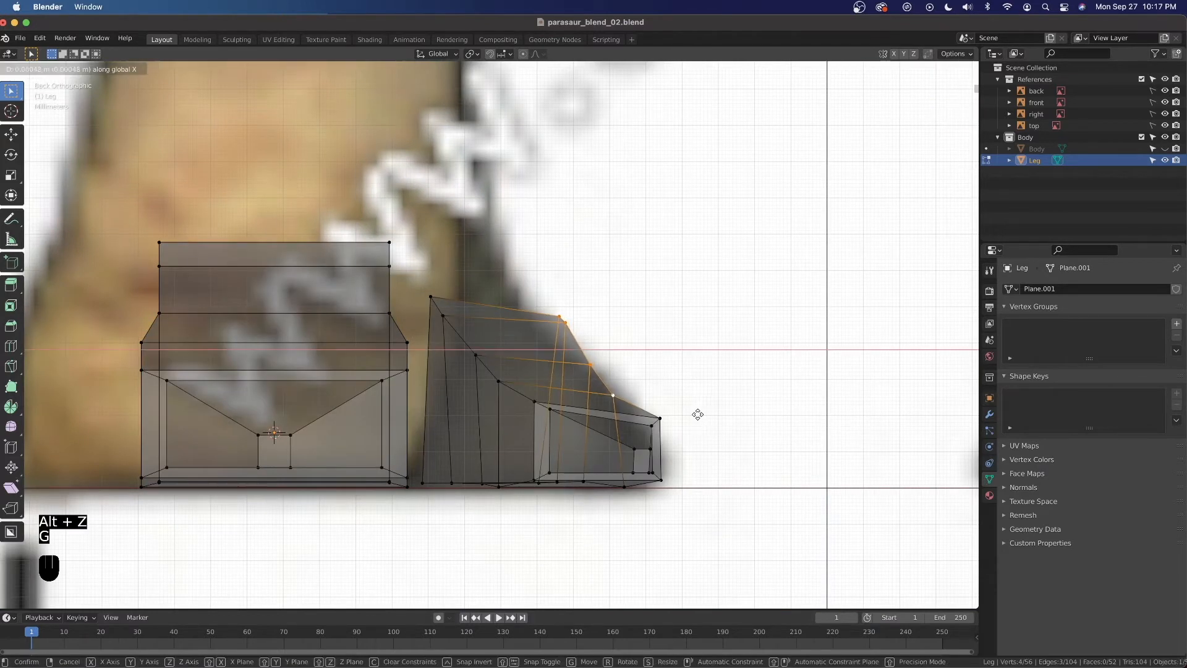
pyautogui.click(689, 412)
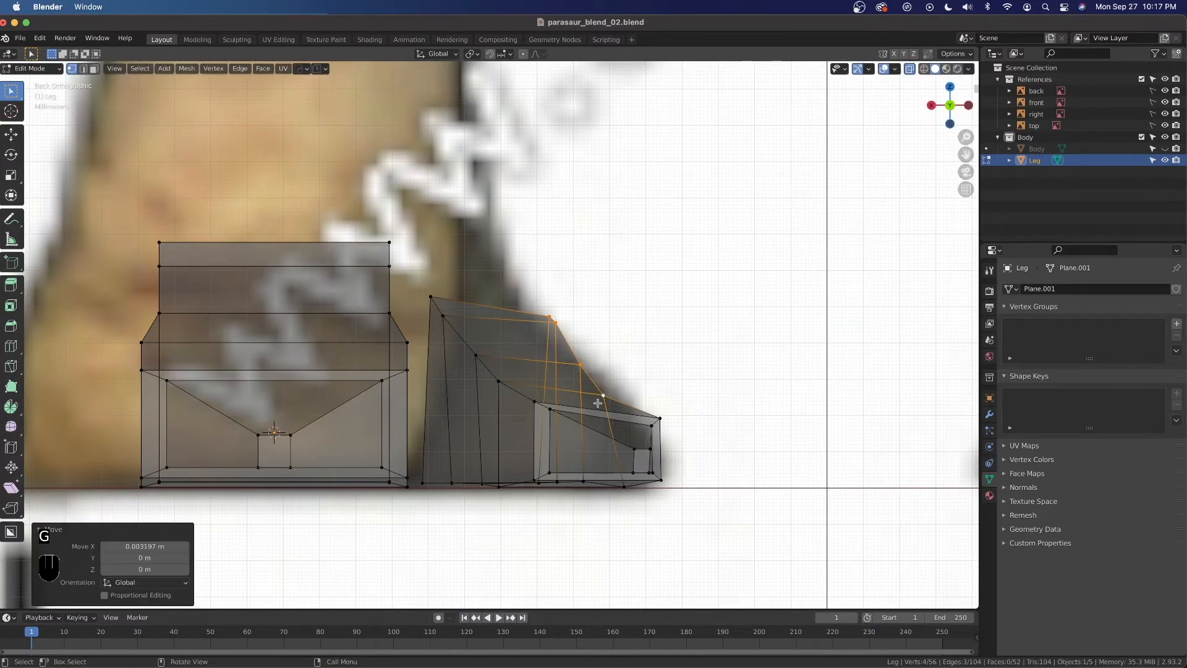
# Shift the rear three vertices of the side toe's upper outer edge inward, and the rear two along X by about 0.0027 m.
pyautogui.keyDown('shift'); pyautogui.click(603, 396); pyautogui.keyUp('shift')
pyautogui.press('g')
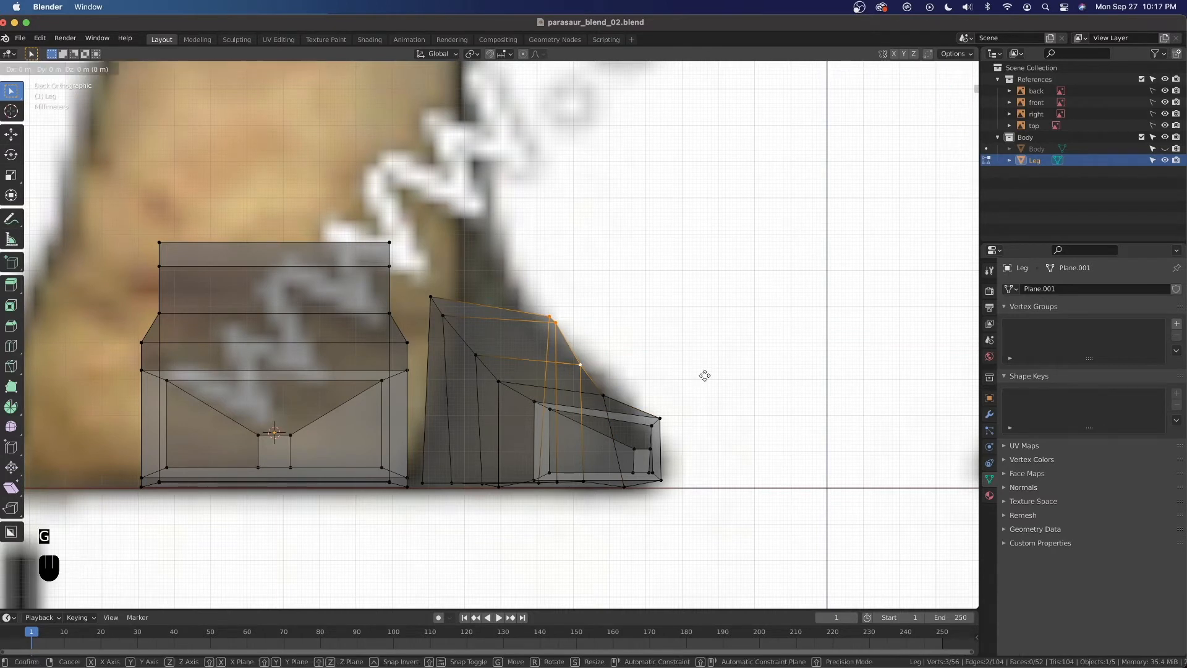
pyautogui.click(695, 376)
pyautogui.keyDown('shift'); pyautogui.click(569, 365); pyautogui.keyUp('shift')
pyautogui.press('g')
pyautogui.press('x')
pyautogui.click(645, 389)
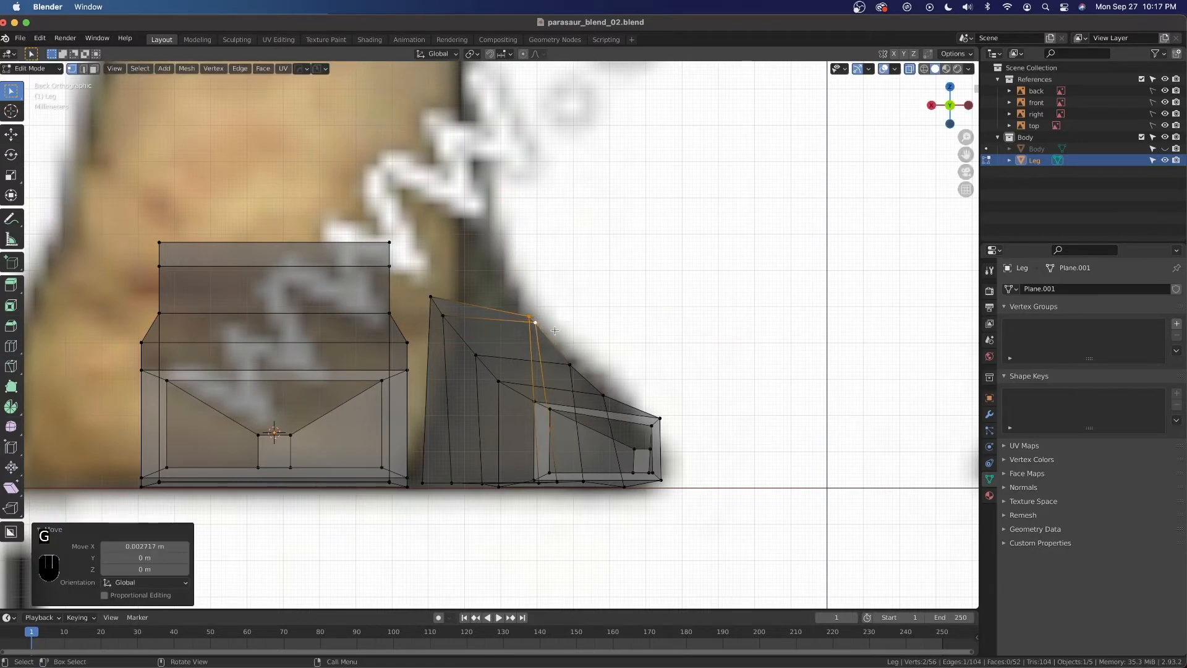
# Move only the rearmost vertex of the side toe's upper outer edge along X by about 0.0018 m.
pyautogui.keyDown('shift'); pyautogui.click(528, 317); pyautogui.keyUp('shift')
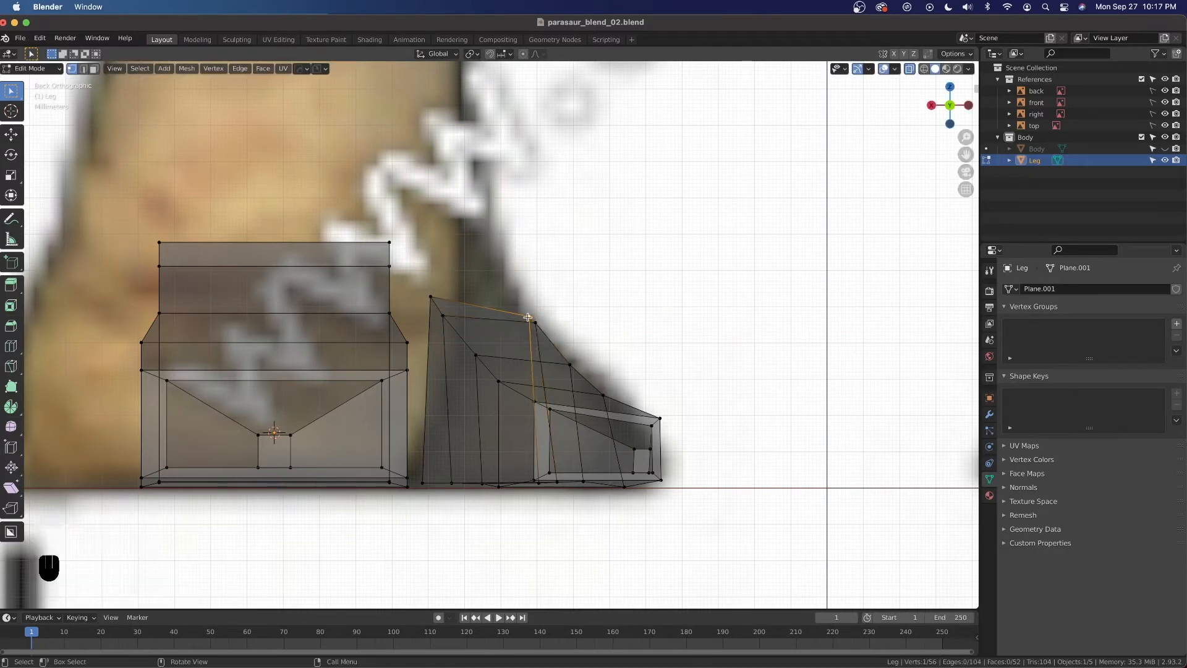
pyautogui.press('g')
pyautogui.press('x')
pyautogui.click(565, 342)
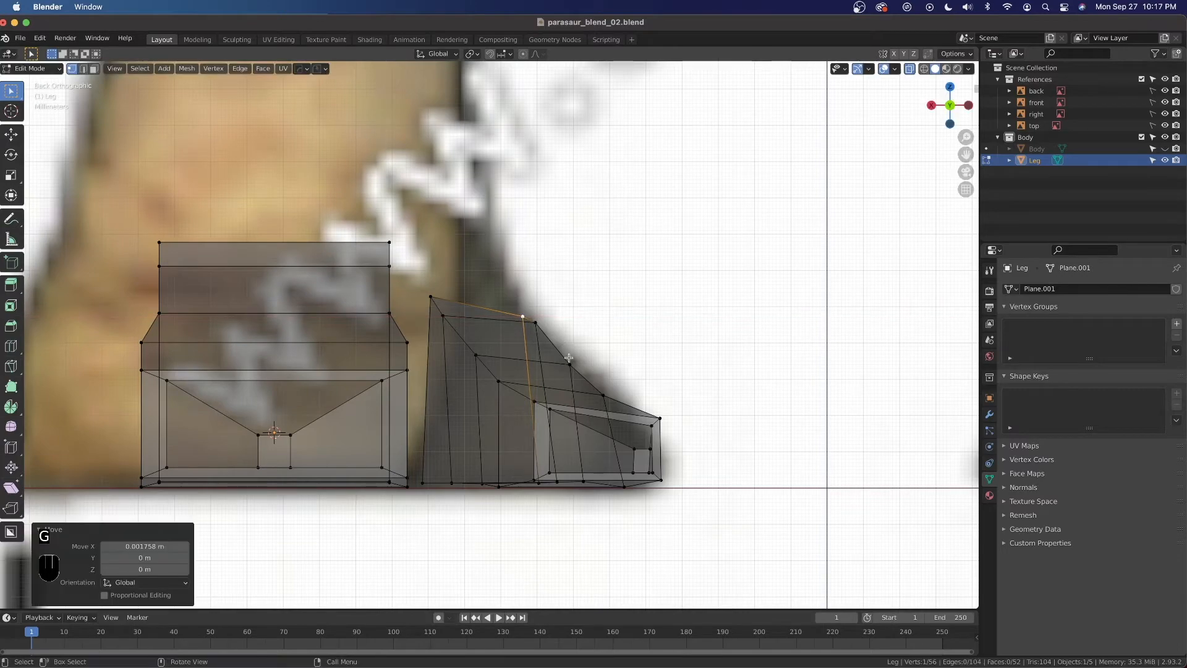
# Raise the side toe's rearmost upper outer vertex along Z by about 0.0051 m in front view.
pyautogui.hotkey('alt', 'z')
pyautogui.moveTo(564, 342); pyautogui.dragTo(432, 369, button='middle')
pyautogui.press('KP_1')
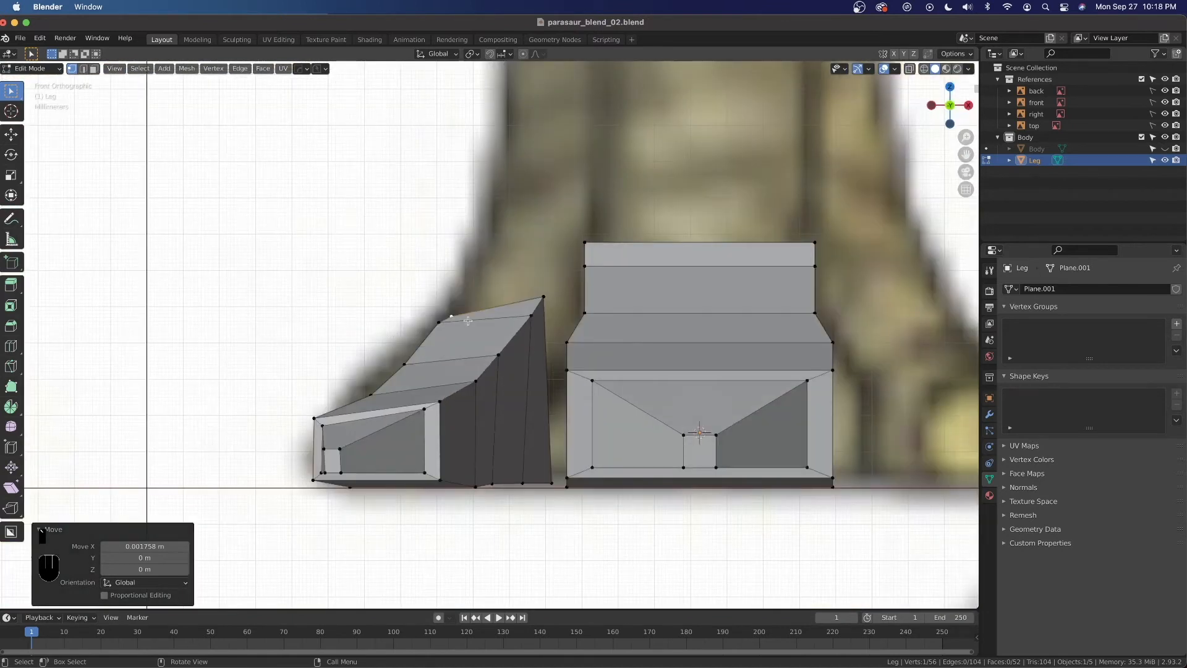
pyautogui.press('g')
pyautogui.press('z')
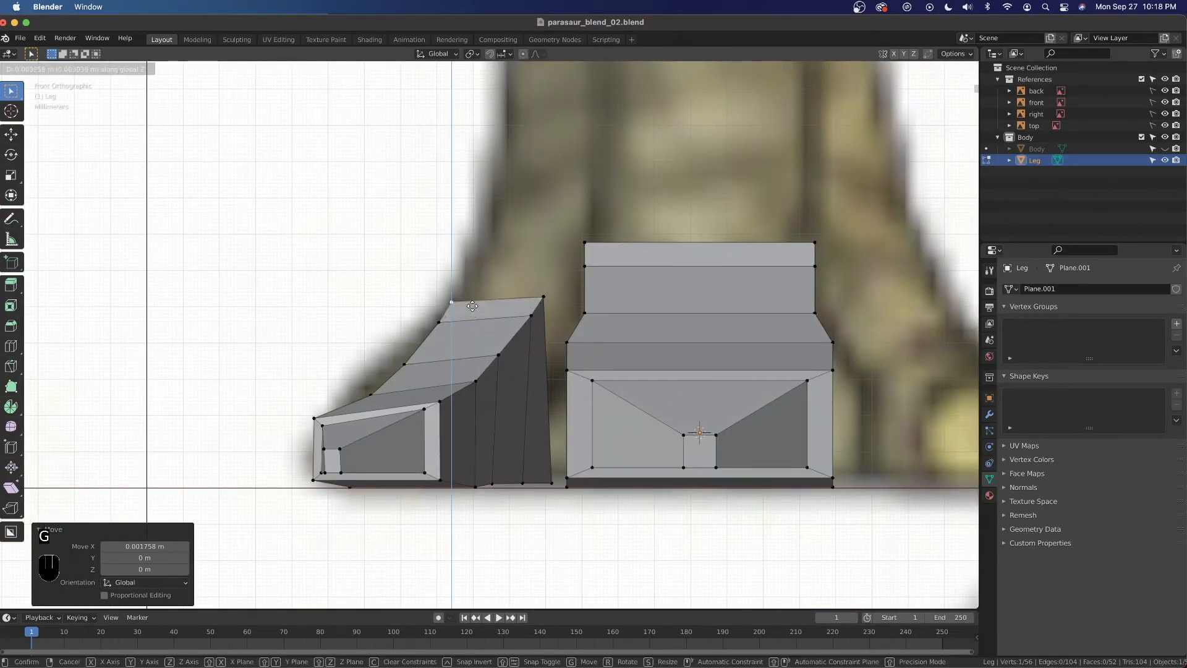
pyautogui.click(472, 302)
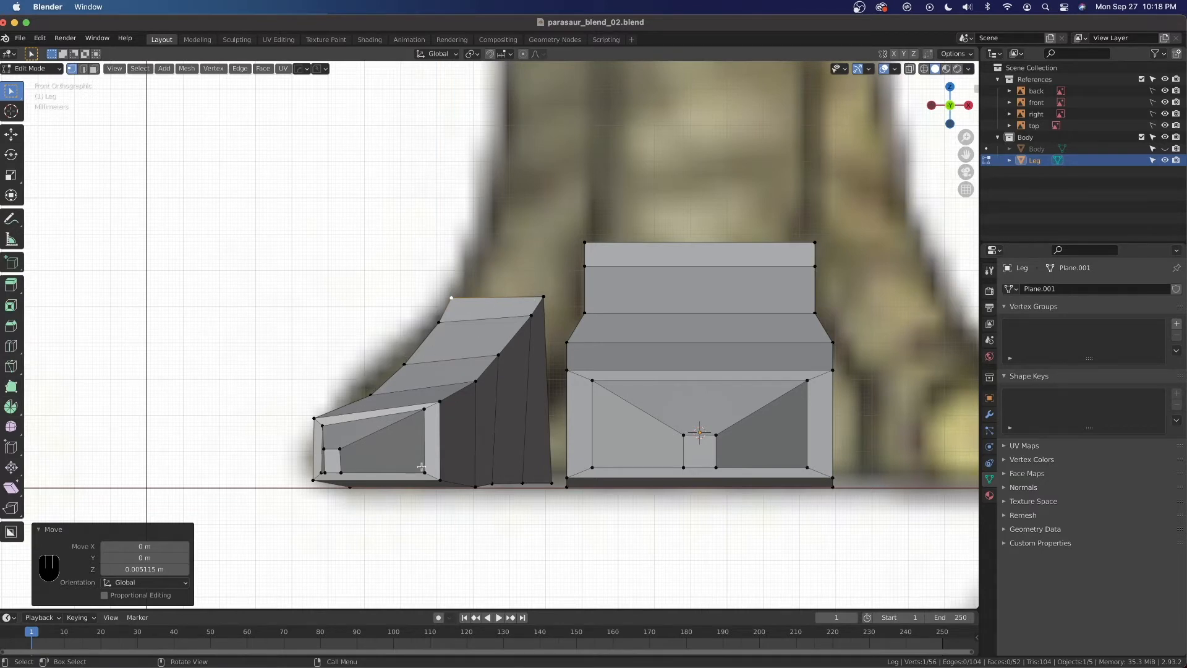
# Slide the side toe's rearmost upper outer vertex along its top edge by a factor of about 0.034.
pyautogui.scroll(-3, 422, 467)
pyautogui.scroll(2, 505, 364)
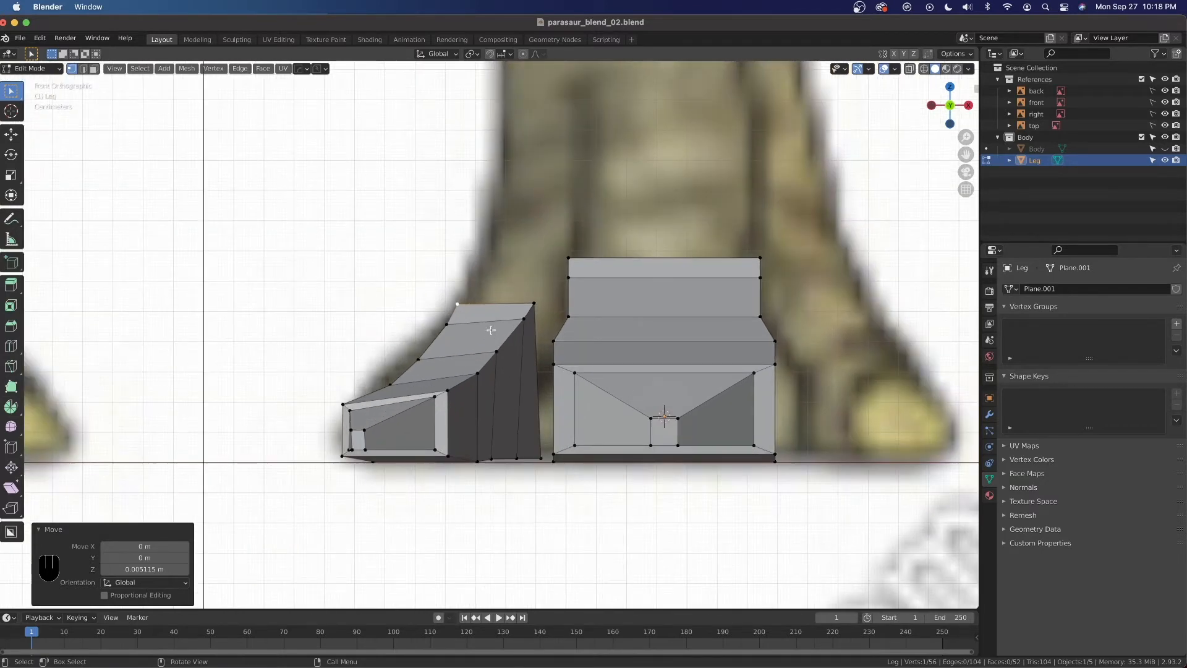
pyautogui.press('g')
pyautogui.press('g')
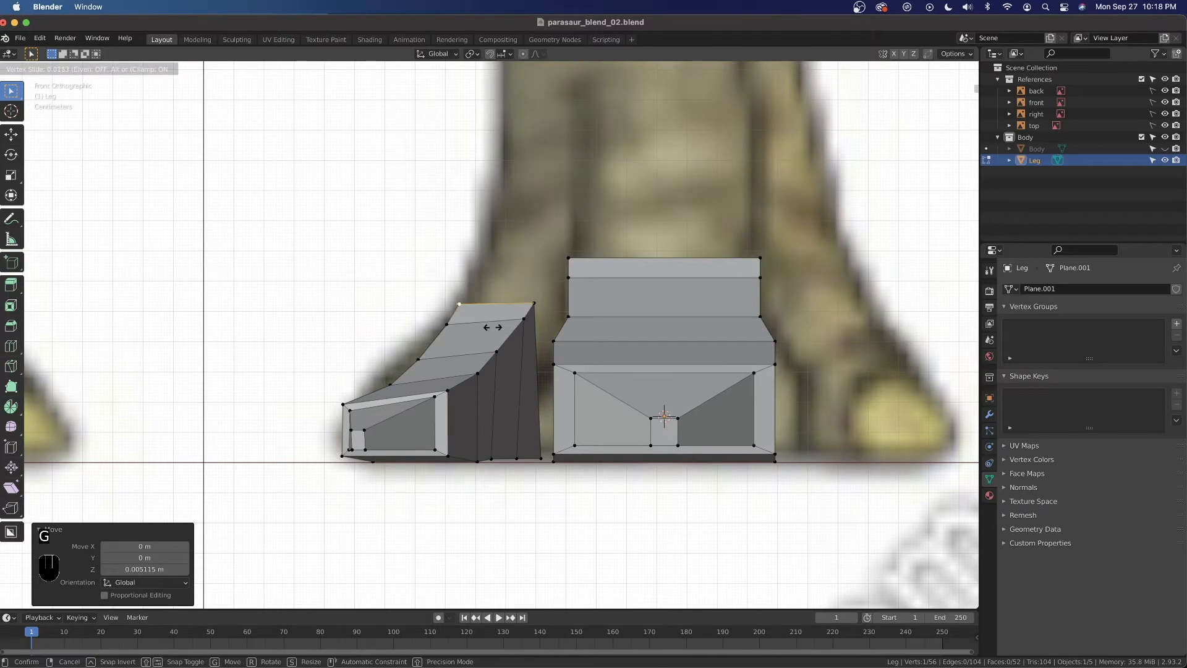
pyautogui.click(492, 327)
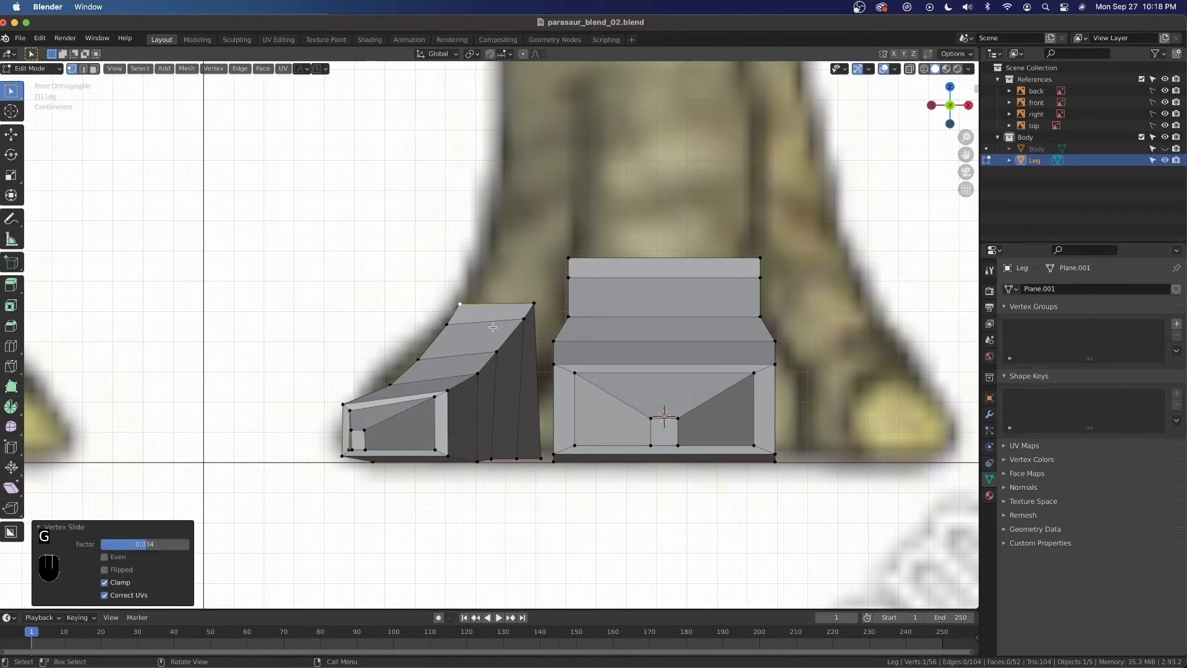
# Slide the upper inner corner vertex of the side toe's claw inset along its edge by a factor of about 0.087.
pyautogui.click(435, 401)
pyautogui.press('g')
pyautogui.press('g')
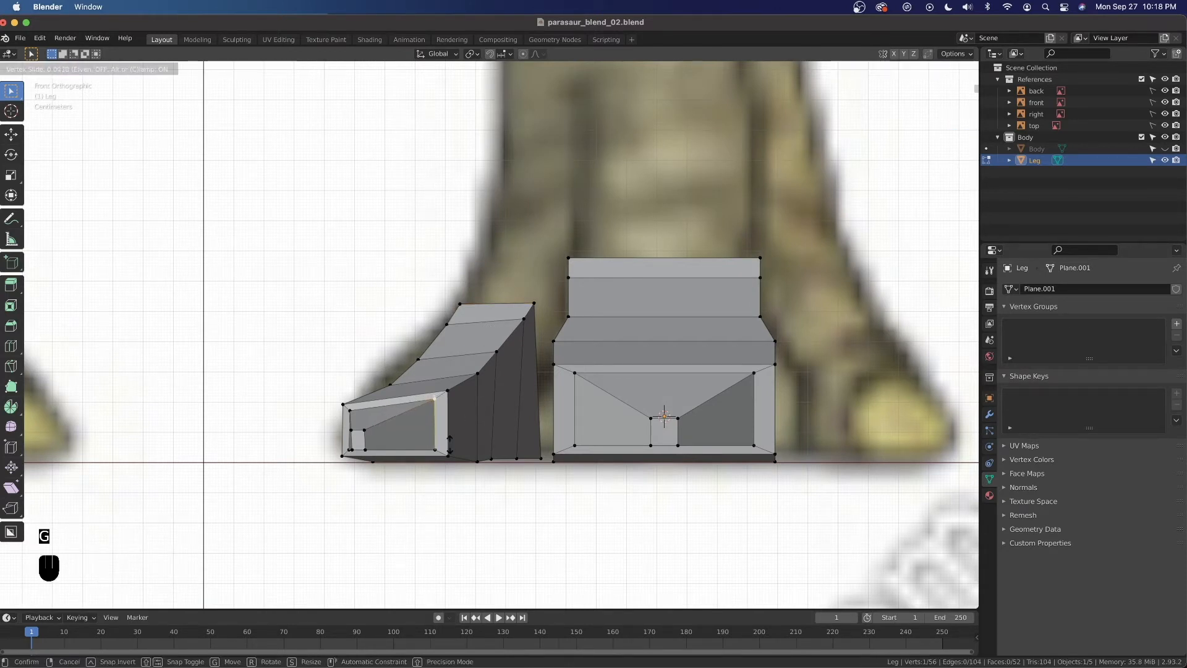
pyautogui.click(449, 446)
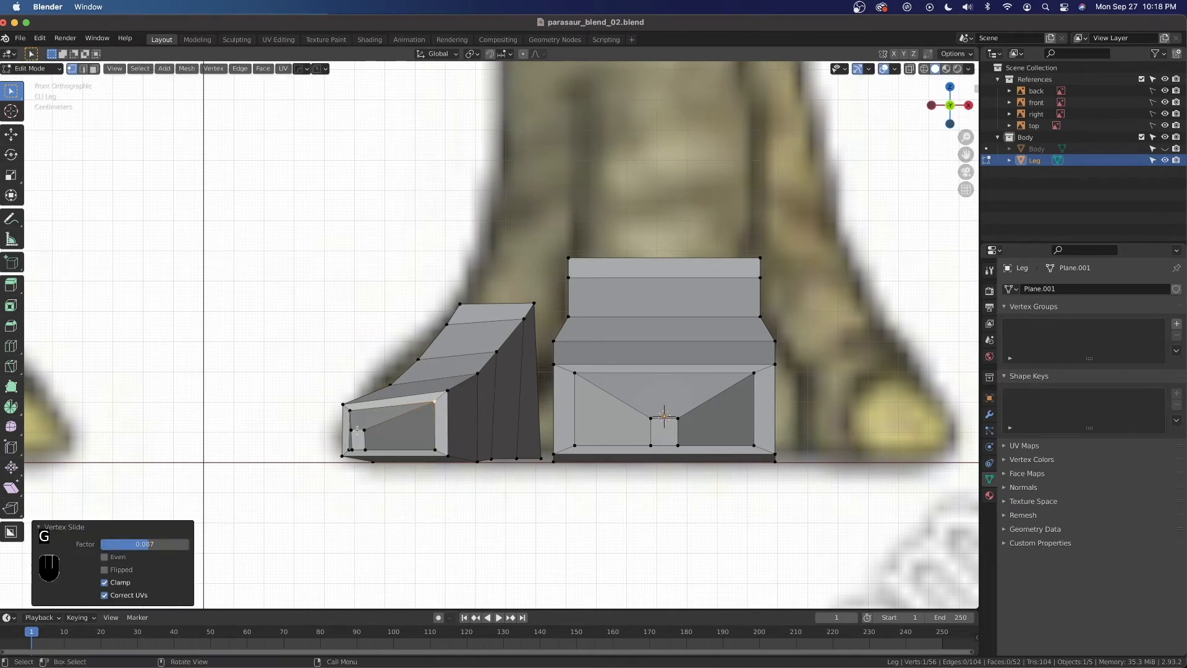
# Move the side toe's two rear vertices facing the middle toe by about 0.0015 m in X and 0.0023 m in Z, leaving the claw vertex out.
pyautogui.scroll(-1, 442, 439)
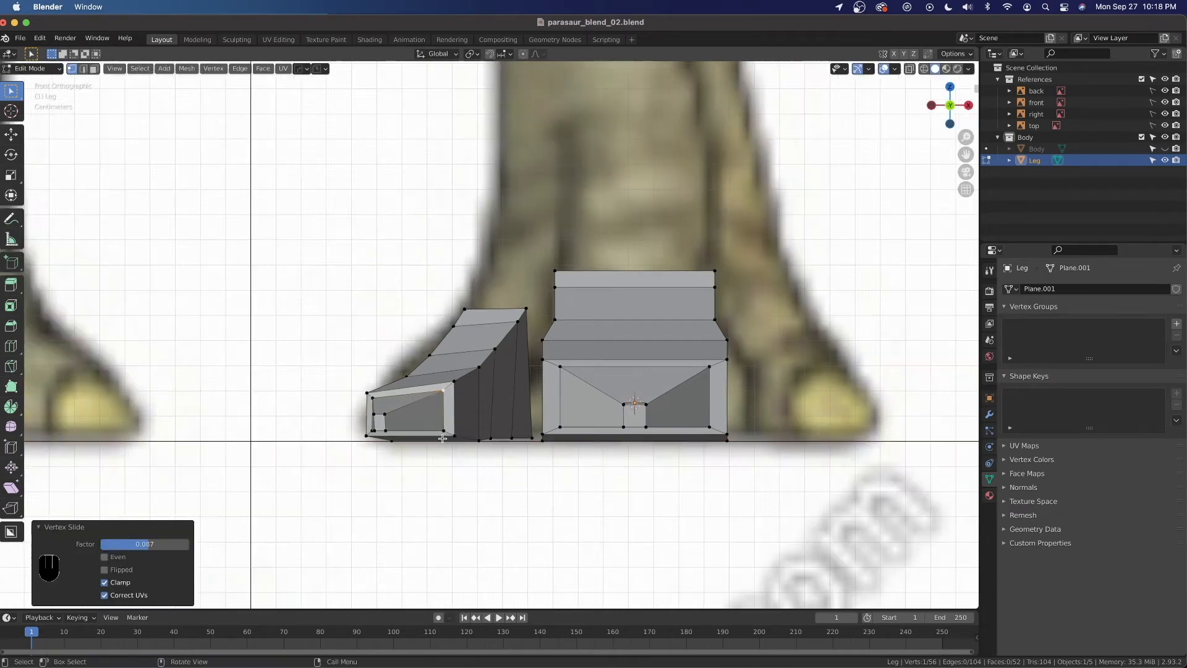
pyautogui.scroll(-3, 480, 380)
pyautogui.scroll(4, 536, 303)
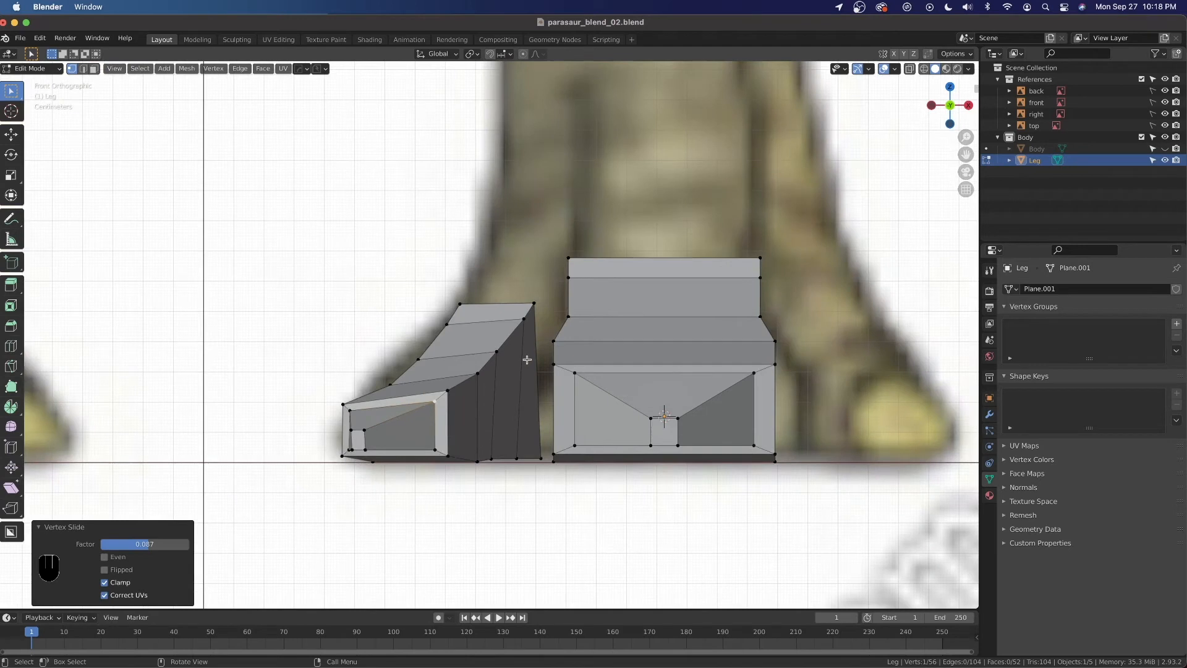
pyautogui.keyDown('shift'); pyautogui.click(534, 303); pyautogui.keyUp('shift')
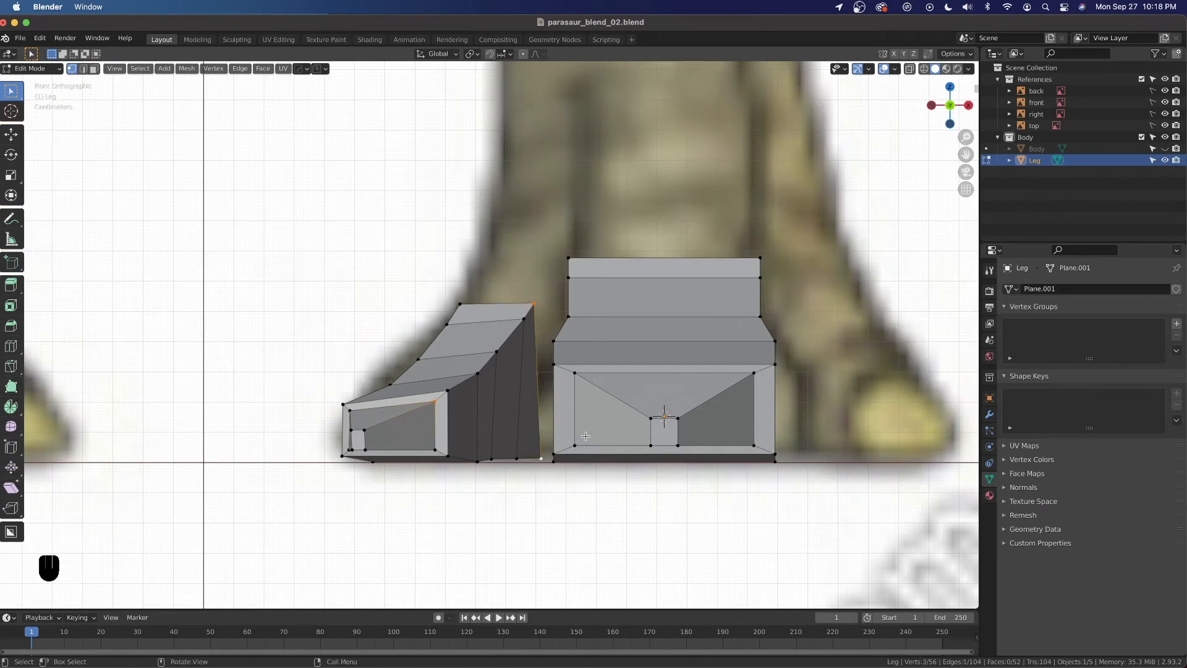
pyautogui.press('g')
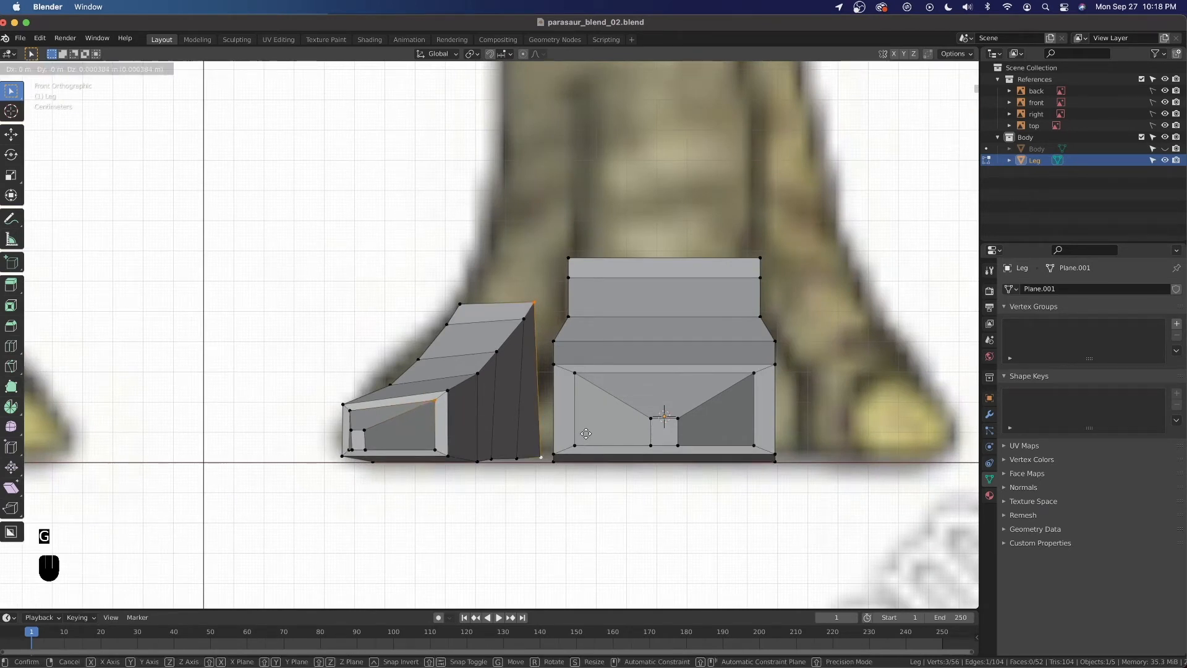
pyautogui.rightClick(585, 433)
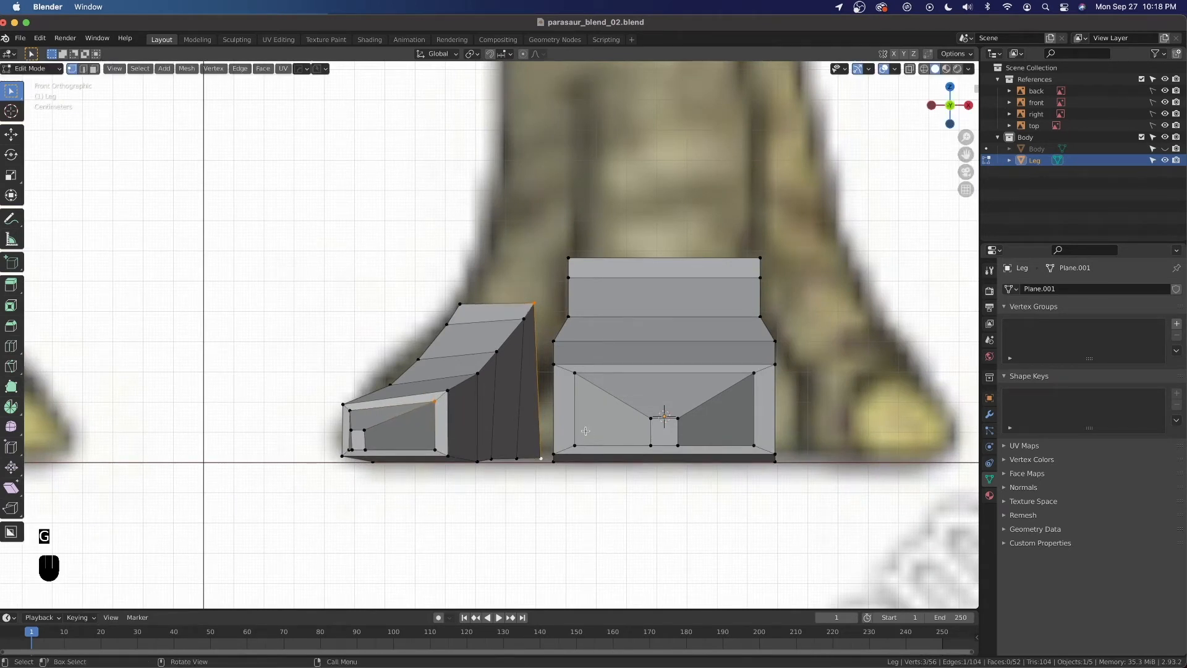
pyautogui.keyDown('shift'); pyautogui.click(431, 403); pyautogui.keyUp('shift')
pyautogui.press('g')
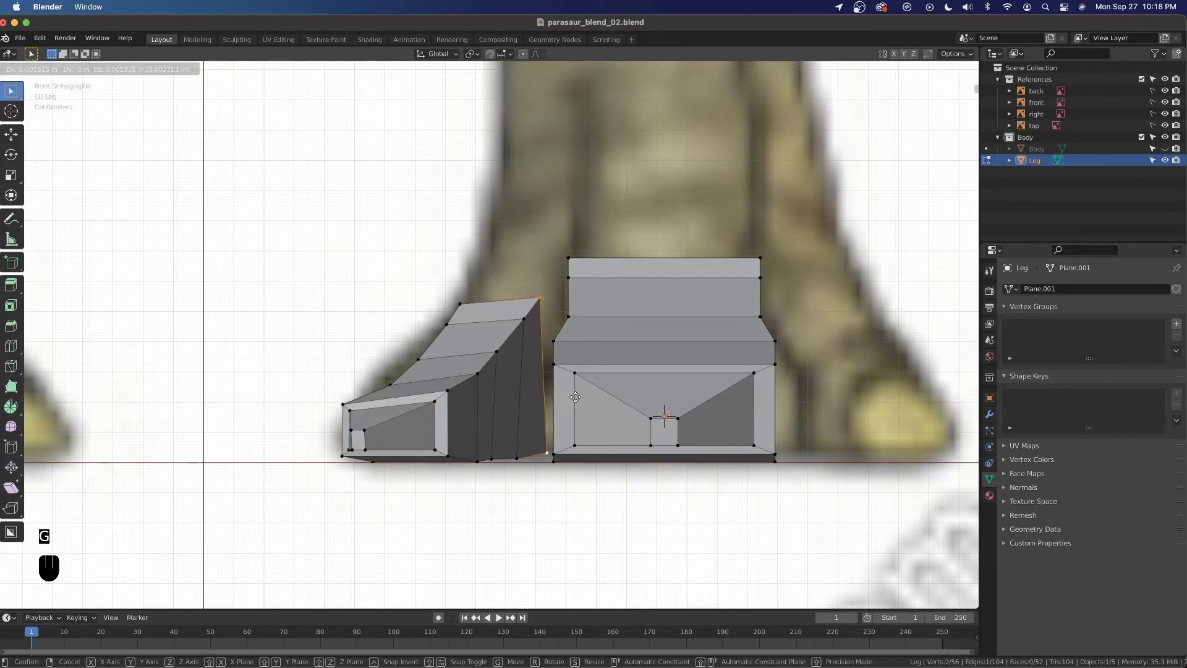
pyautogui.click(575, 396)
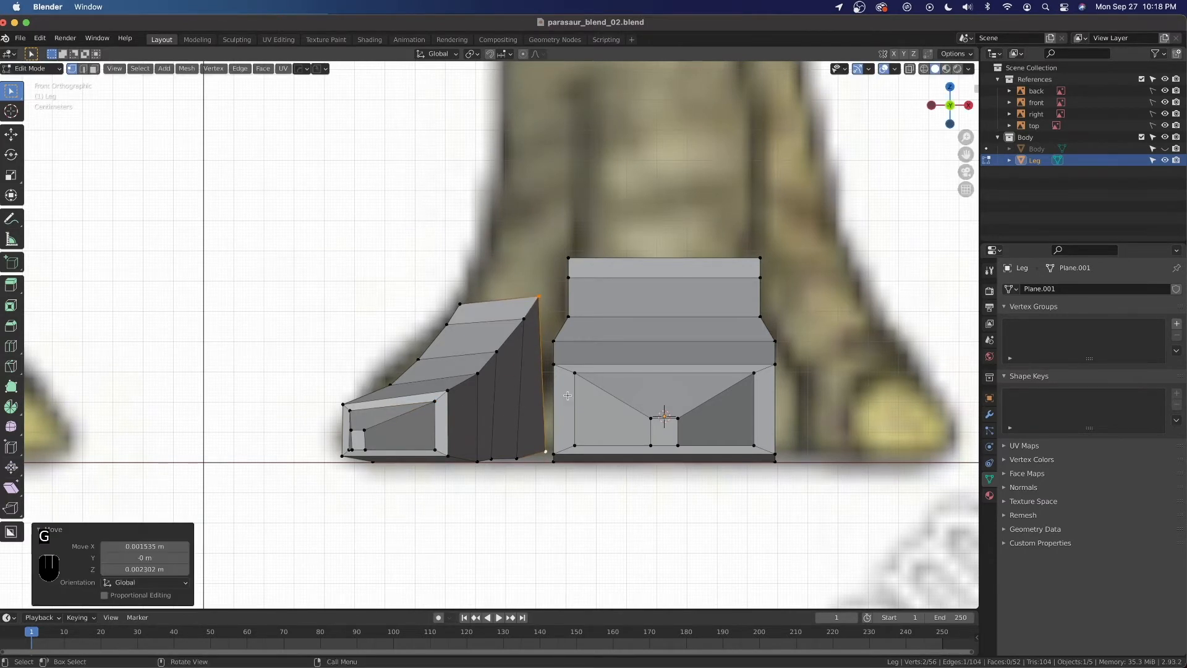
# In back view, move the side toe's two rear top vertices about 0.0056 m in X and 0.0129 m in Z and rotate them about -3.47°.
pyautogui.press('`')
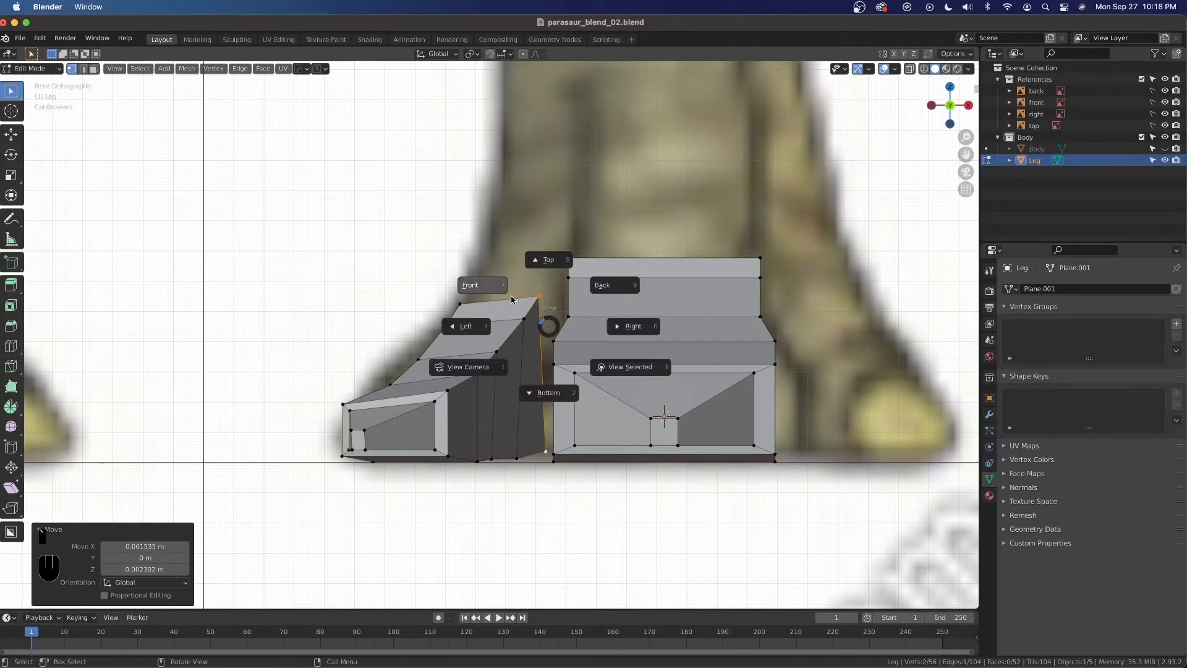
pyautogui.press('`')
pyautogui.click(637, 296)
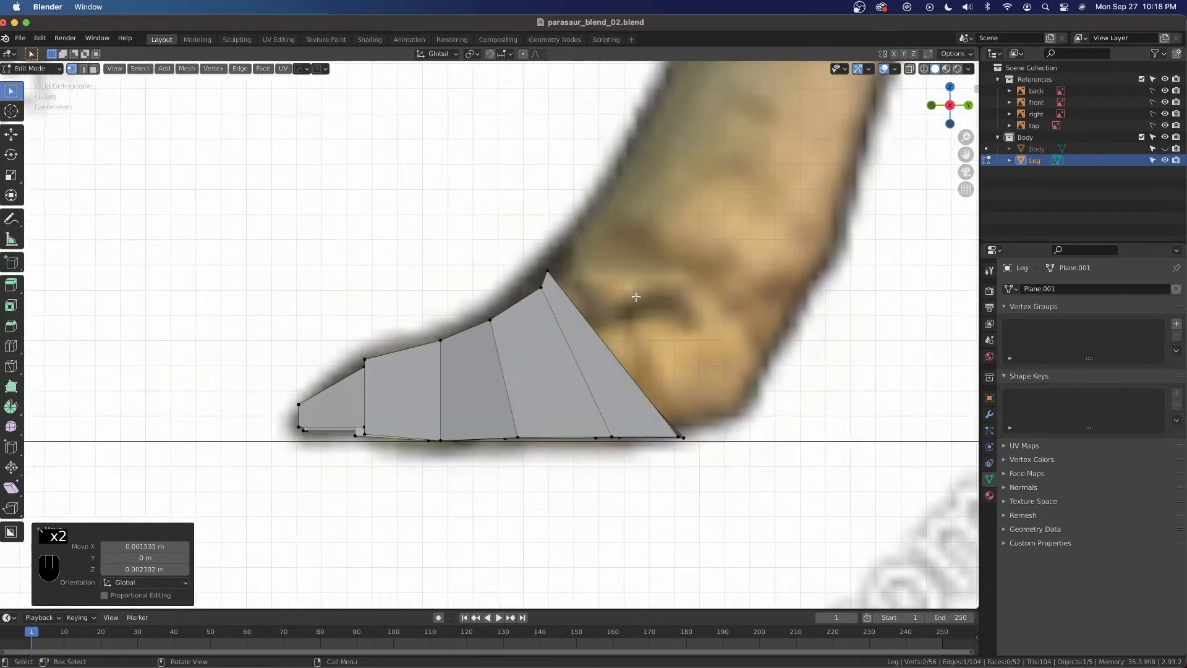
pyautogui.press('`')
pyautogui.click(671, 287)
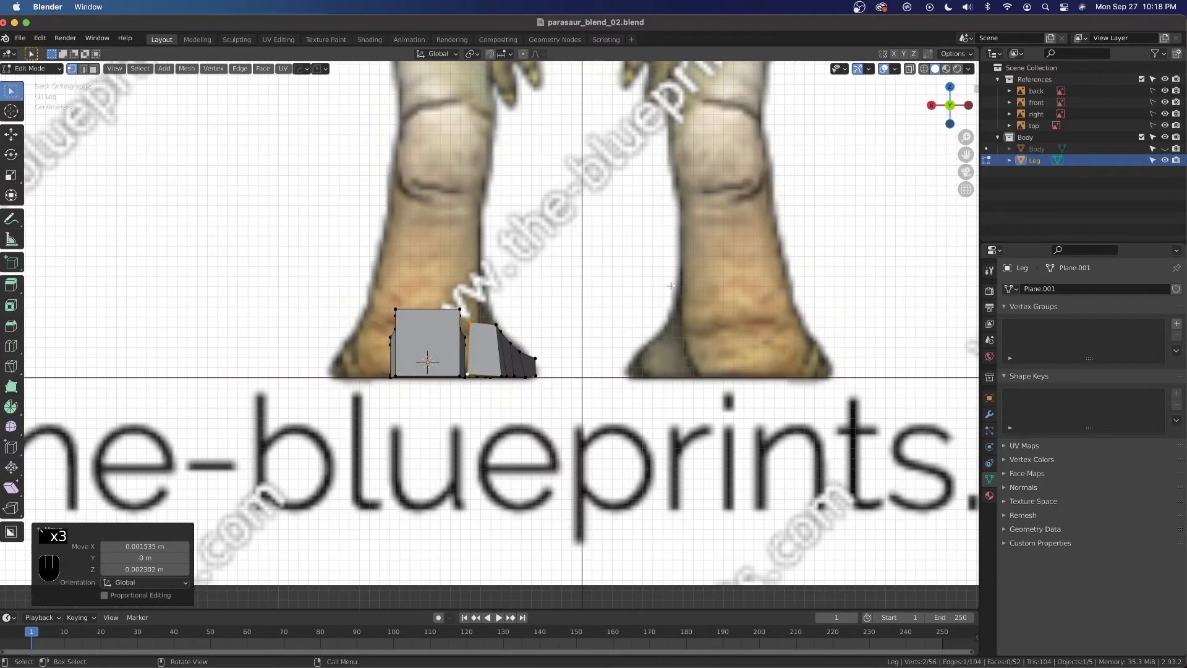
pyautogui.scroll(3, 575, 368)
pyautogui.scroll(3, 526, 344)
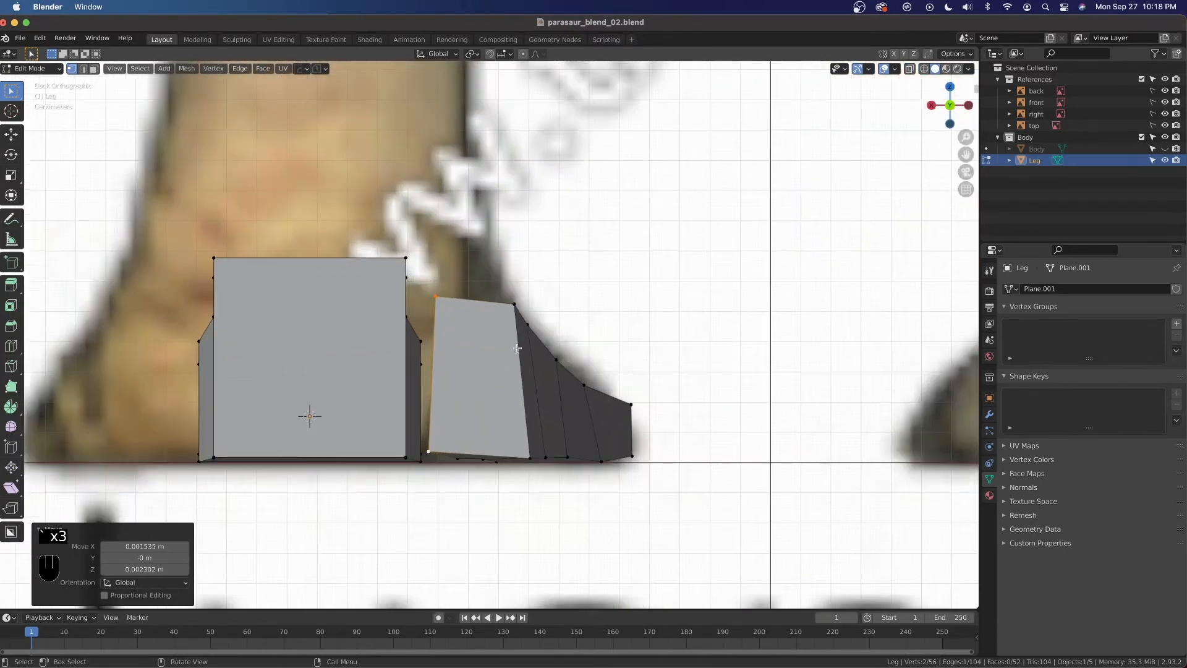
pyautogui.click(514, 304)
pyautogui.keyDown('shift'); pyautogui.click(449, 290); pyautogui.keyUp('shift')
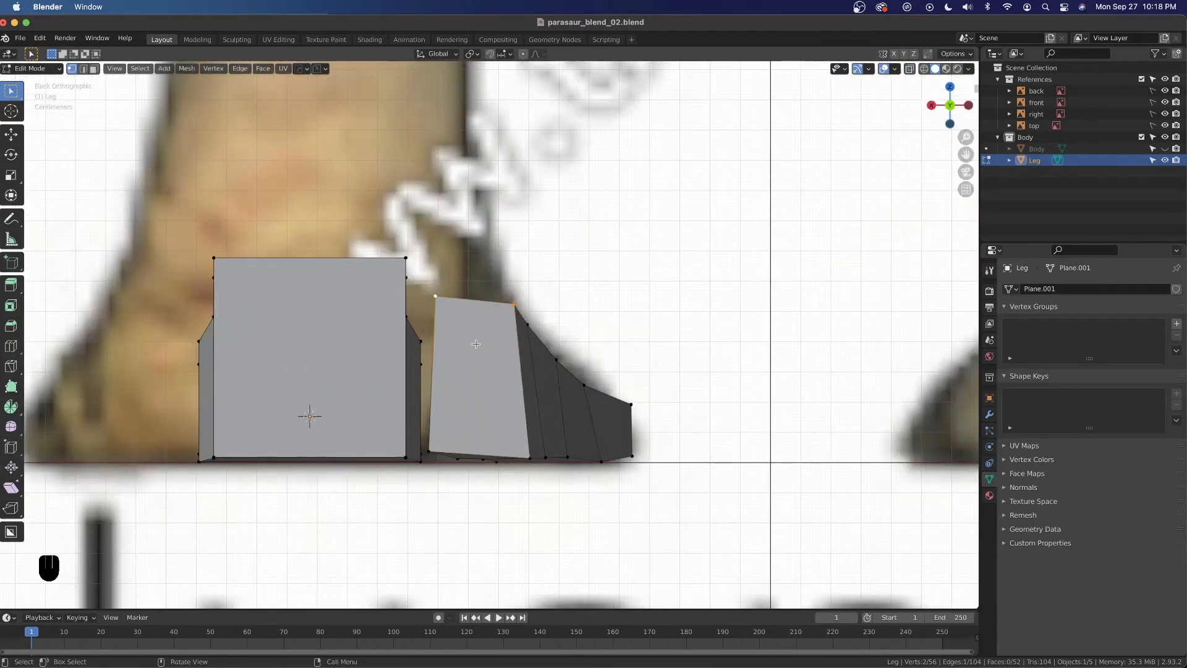
pyautogui.press('`')
pyautogui.moveTo(500, 347); pyautogui.dragTo(700, 389, button='middle')
pyautogui.press('`')
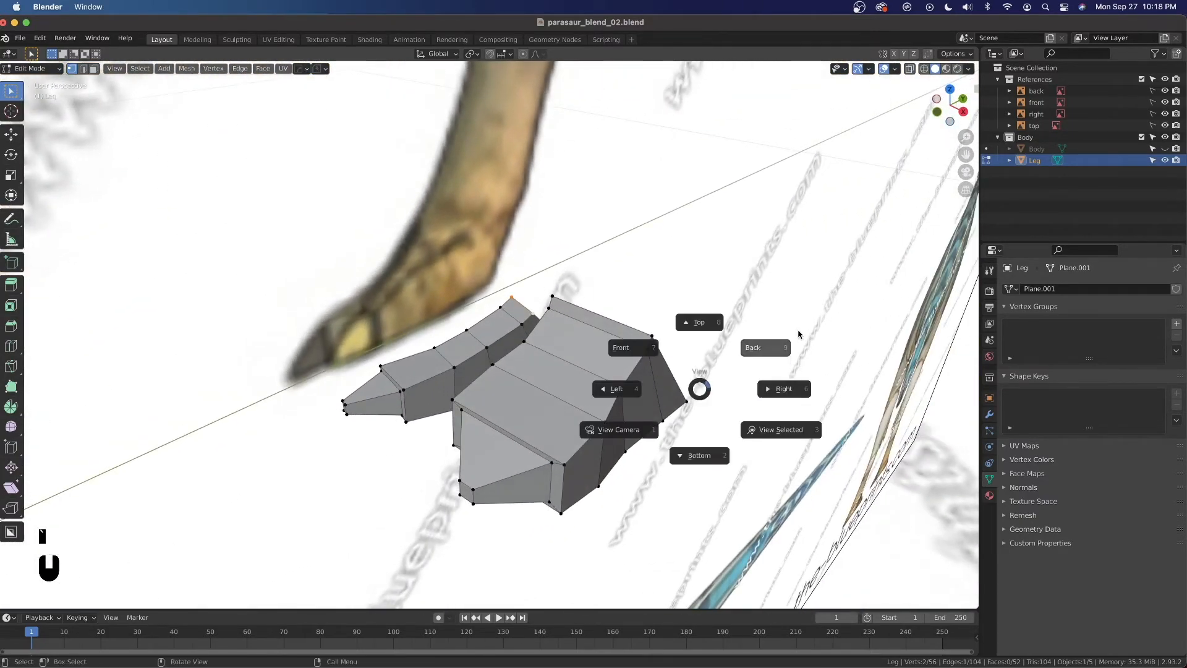
pyautogui.click(798, 335)
pyautogui.press('g')
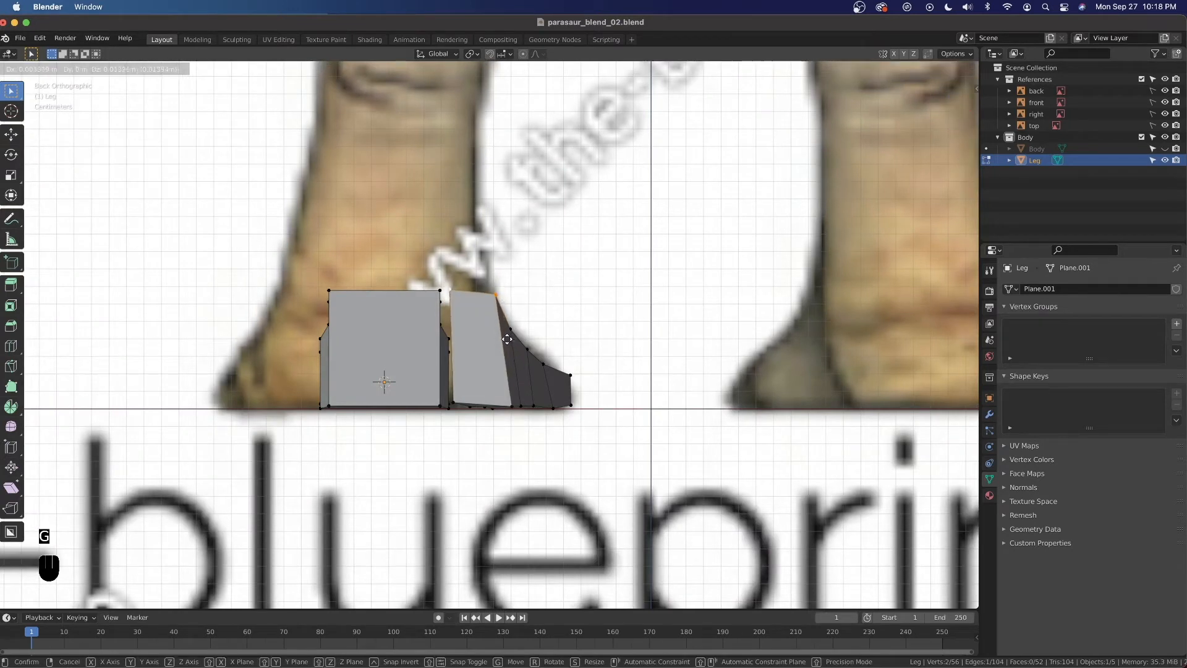
pyautogui.click(506, 337)
pyautogui.press('r')
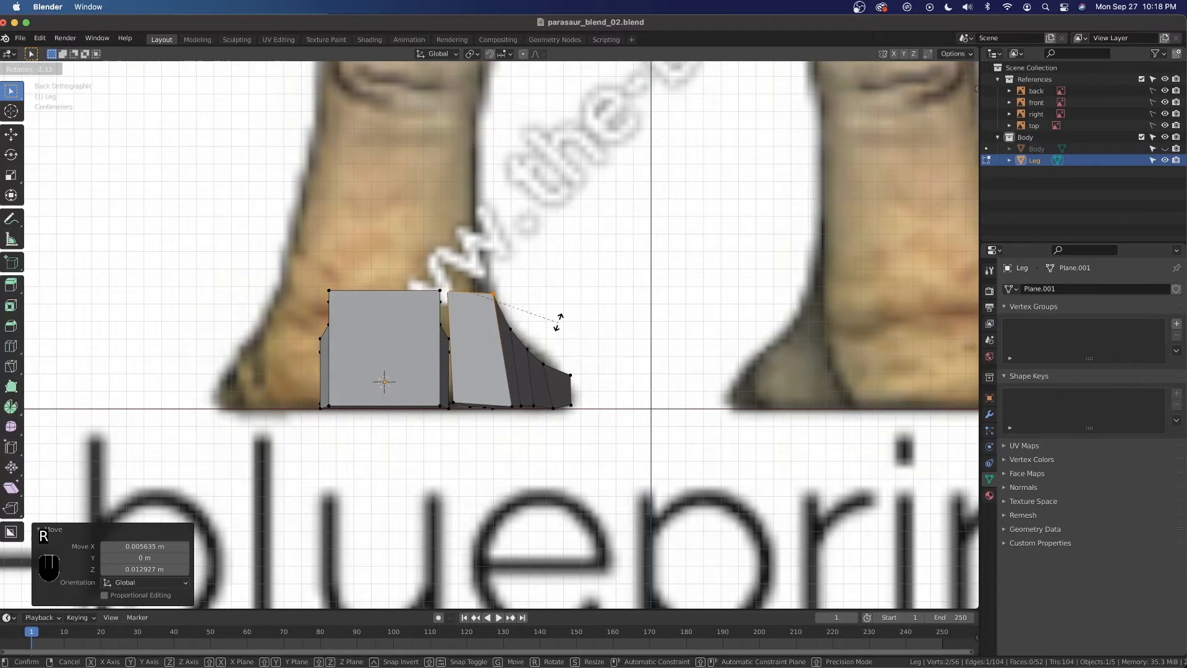
pyautogui.click(552, 319)
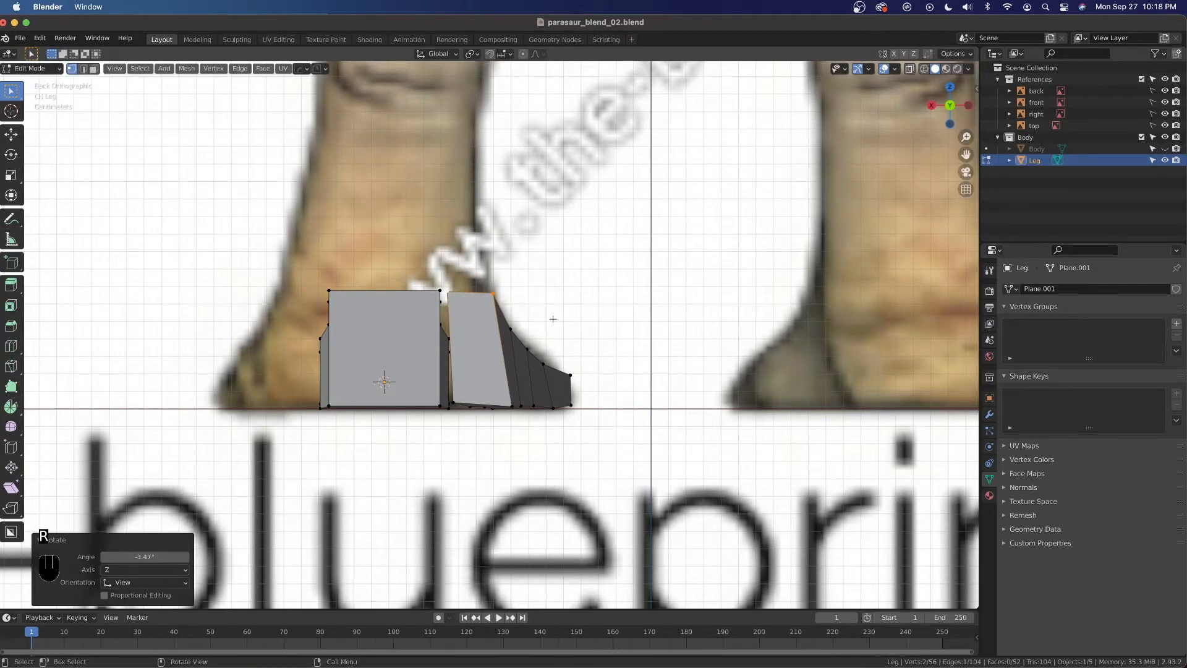
# Scale the side toe's rear top edge to about 0.923 along X and shift it about 0.0007 m in both X and Z.
pyautogui.press('s')
pyautogui.press('x')
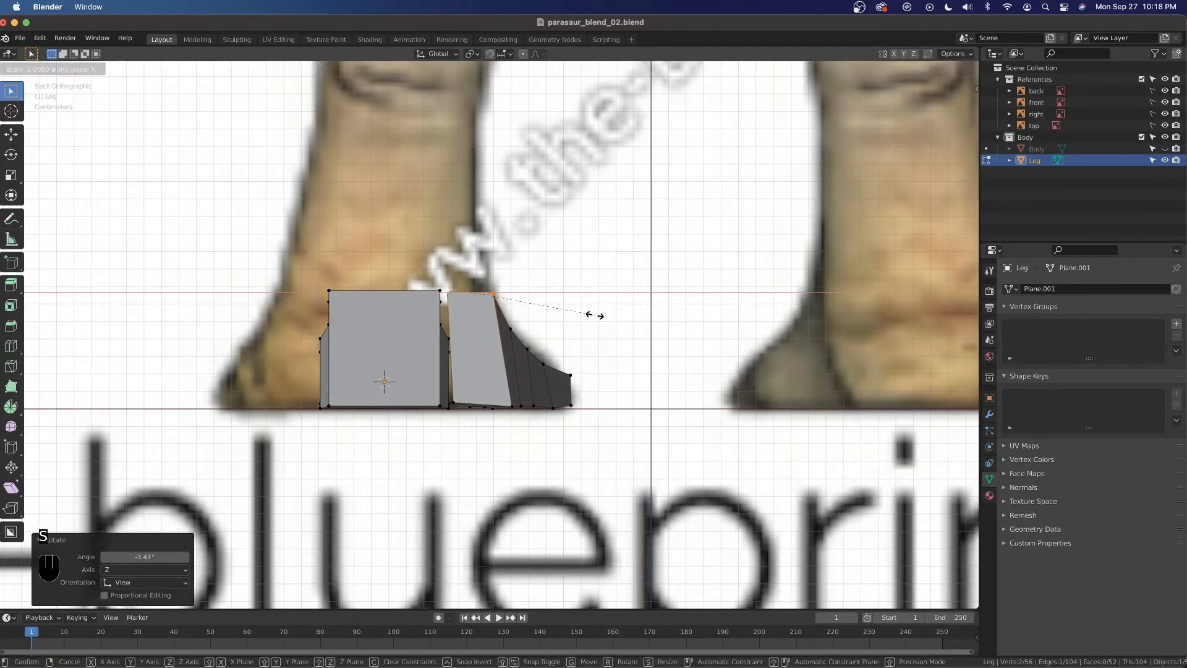
pyautogui.click(581, 308)
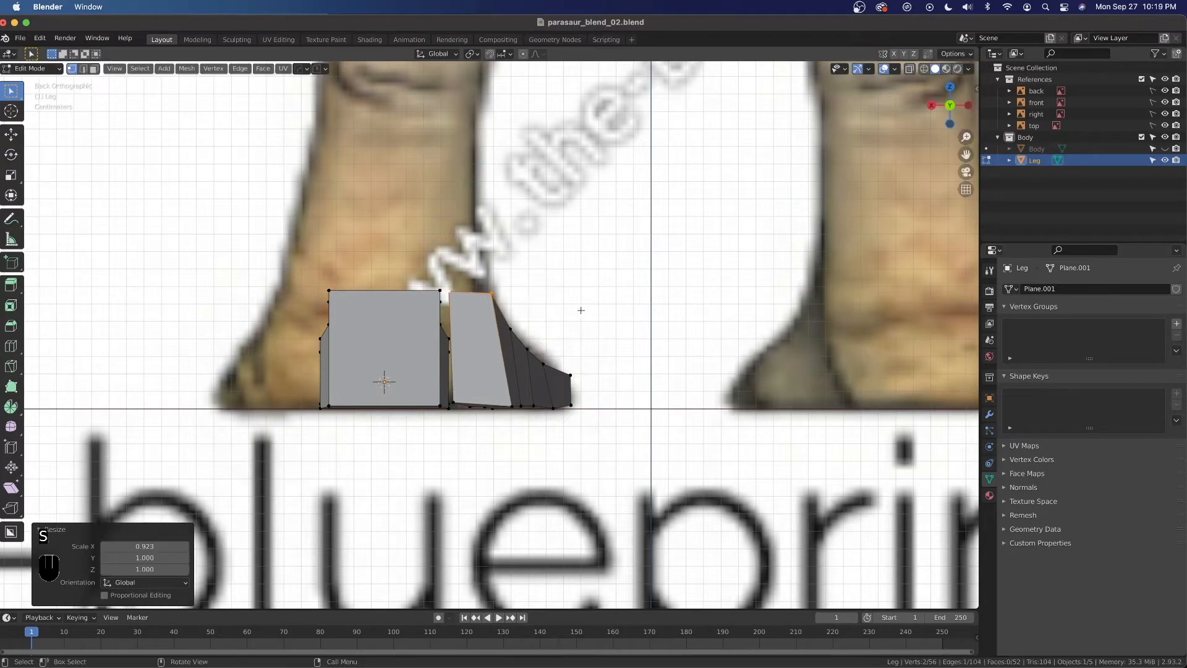
pyautogui.press('g')
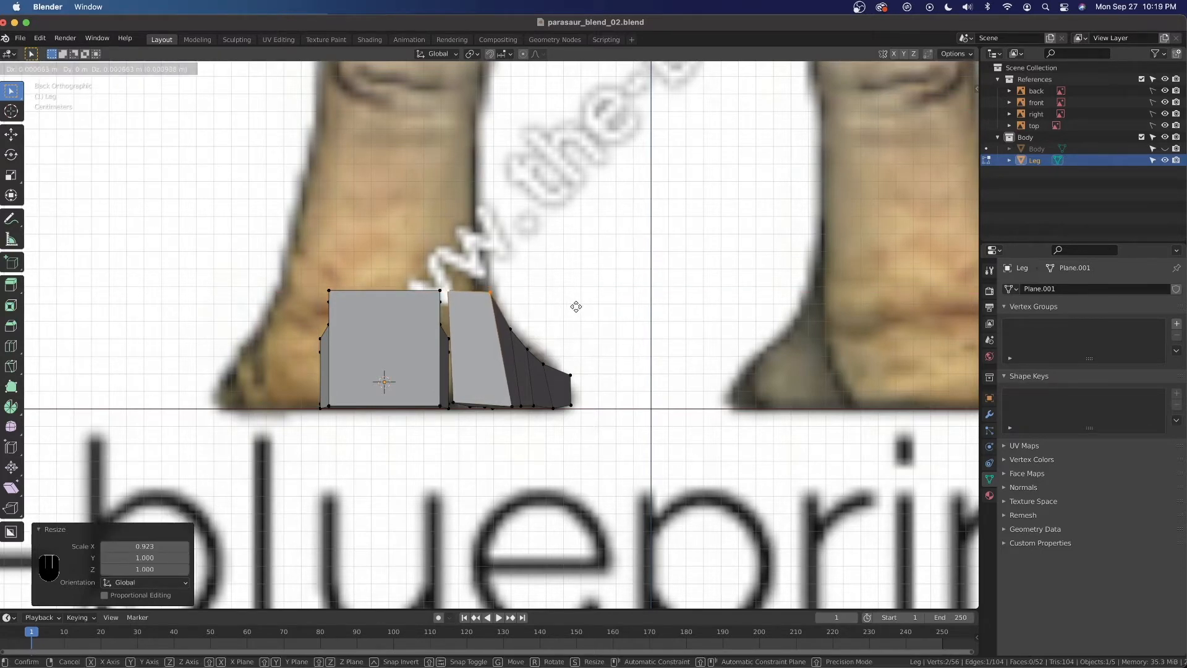
pyautogui.click(576, 306)
# Examine both toes from the front, side and rear against the reference images.
pyautogui.scroll(-3, 474, 370)
pyautogui.scroll(4, 487, 411)
pyautogui.scroll(3, 487, 411)
pyautogui.scroll(-4, 487, 421)
pyautogui.moveTo(488, 433); pyautogui.dragTo(421, 414, button='middle')
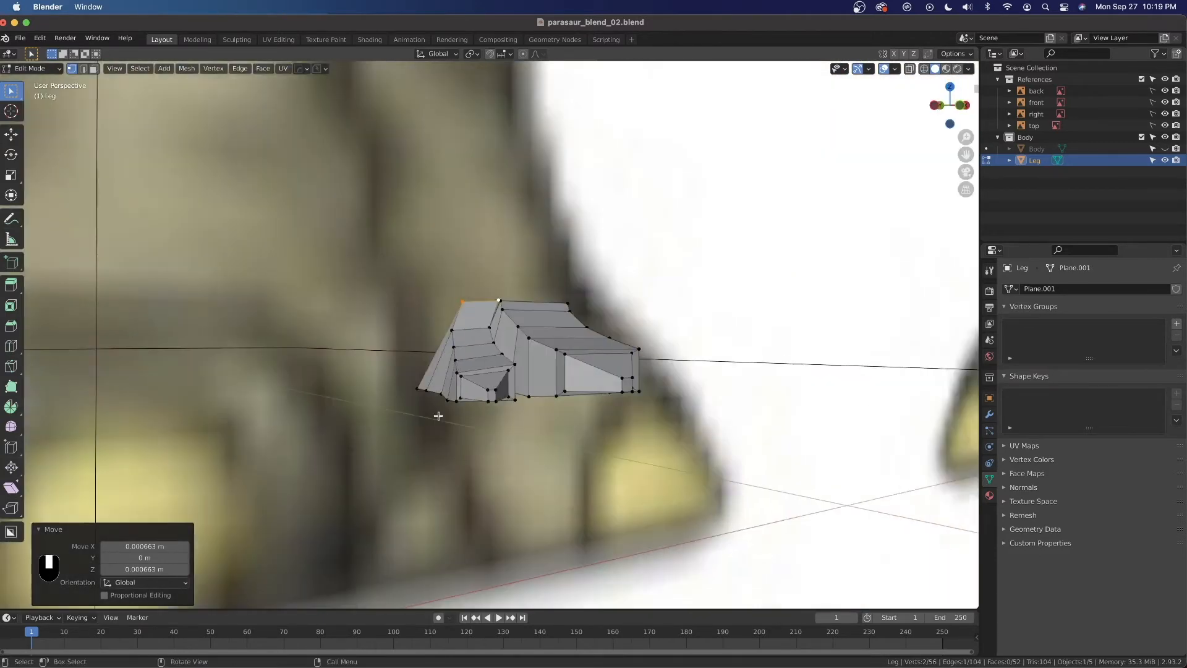
pyautogui.scroll(-3, 495, 402)
pyautogui.scroll(-4, 565, 370)
pyautogui.scroll(-4, 565, 370)
pyautogui.moveTo(564, 371); pyautogui.dragTo(528, 258, button='middle')
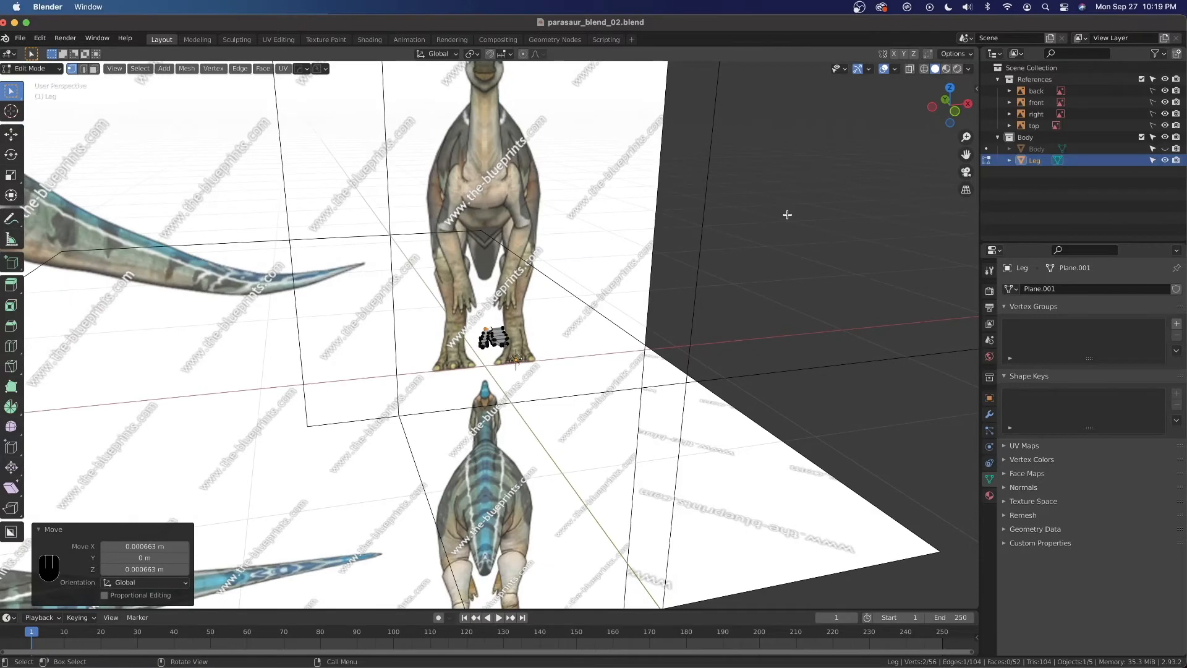
pyautogui.scroll(5, 564, 370)
pyautogui.moveTo(564, 371); pyautogui.dragTo(603, 352, button='middle')
pyautogui.scroll(4, 603, 352)
pyautogui.moveTo(482, 390); pyautogui.dragTo(501, 373, button='middle')
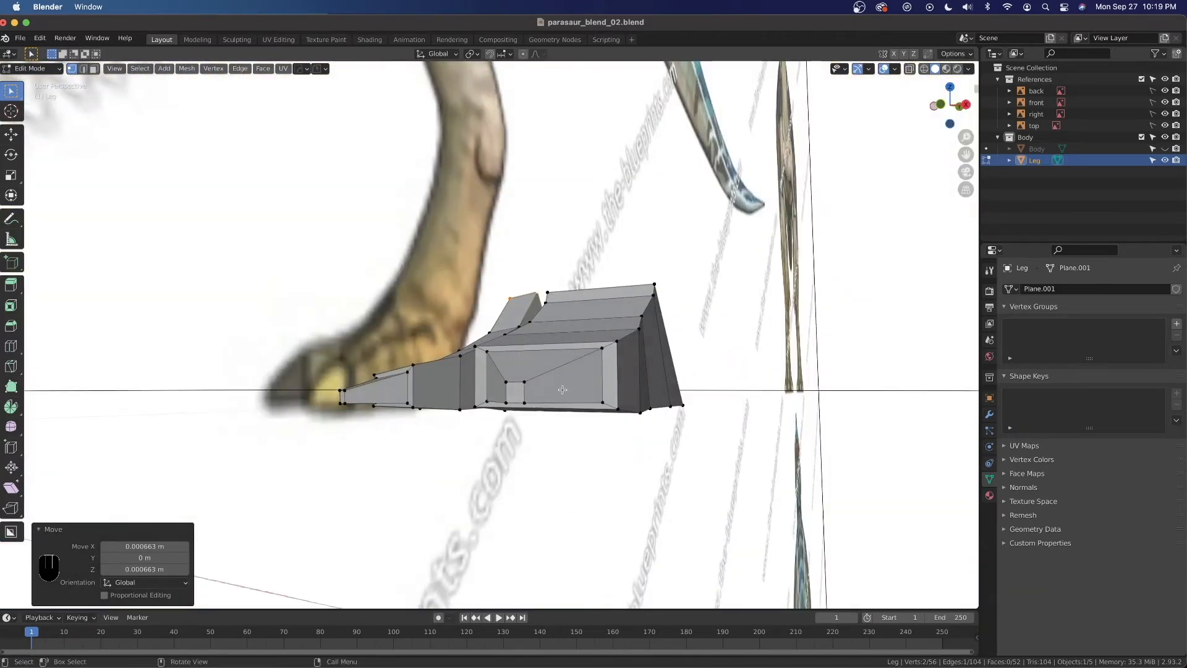
pyautogui.moveTo(569, 390); pyautogui.dragTo(677, 415, button='middle')
pyautogui.scroll(3, 534, 414)
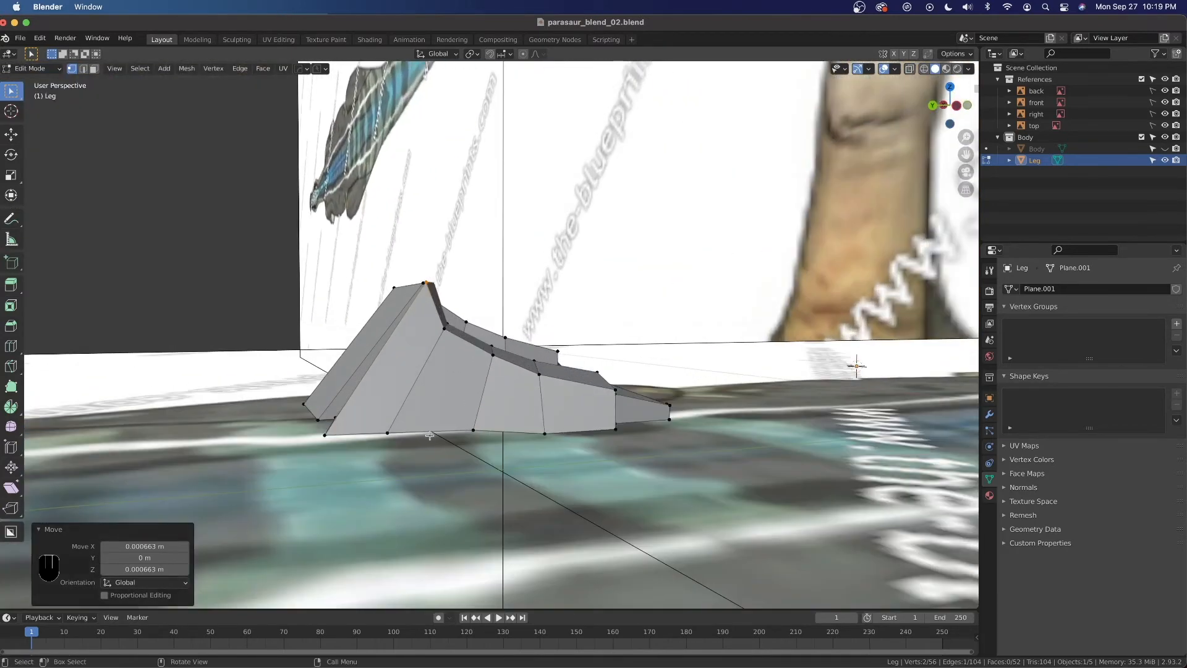
pyautogui.scroll(-2, 556, 444)
# Flatten the side toe's three rear underside faces by scaling them to 0 along Z.
pyautogui.press('`')
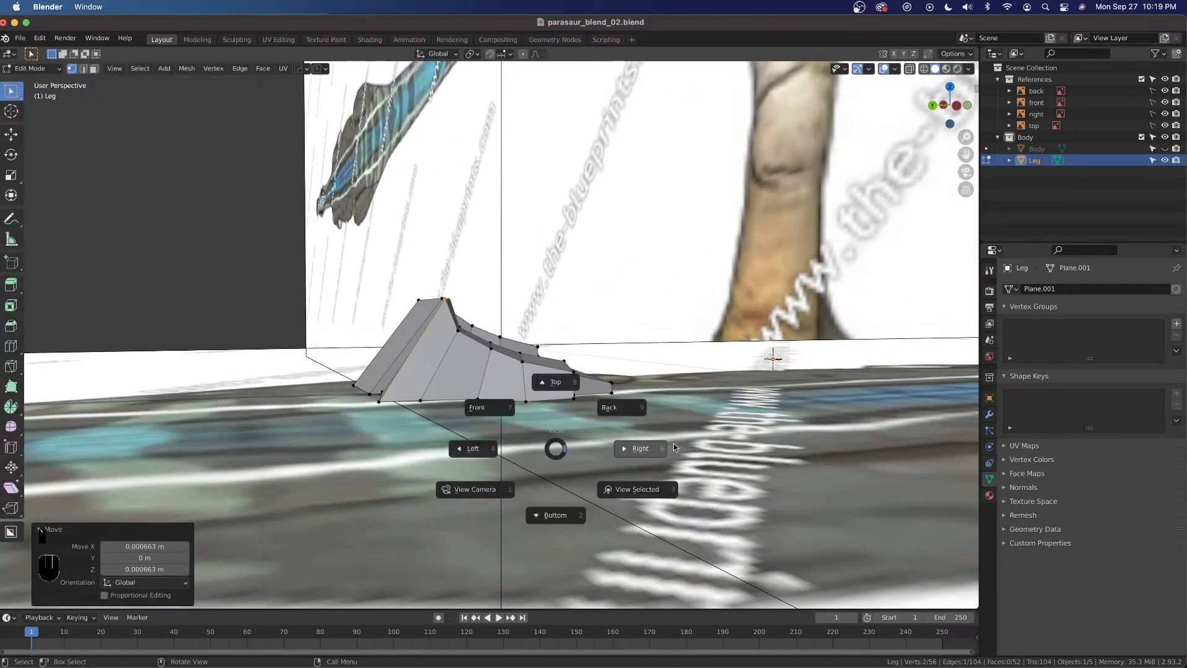
pyautogui.click(667, 445)
pyautogui.scroll(2, 618, 439)
pyautogui.moveTo(520, 425); pyautogui.dragTo(522, 373, button='middle')
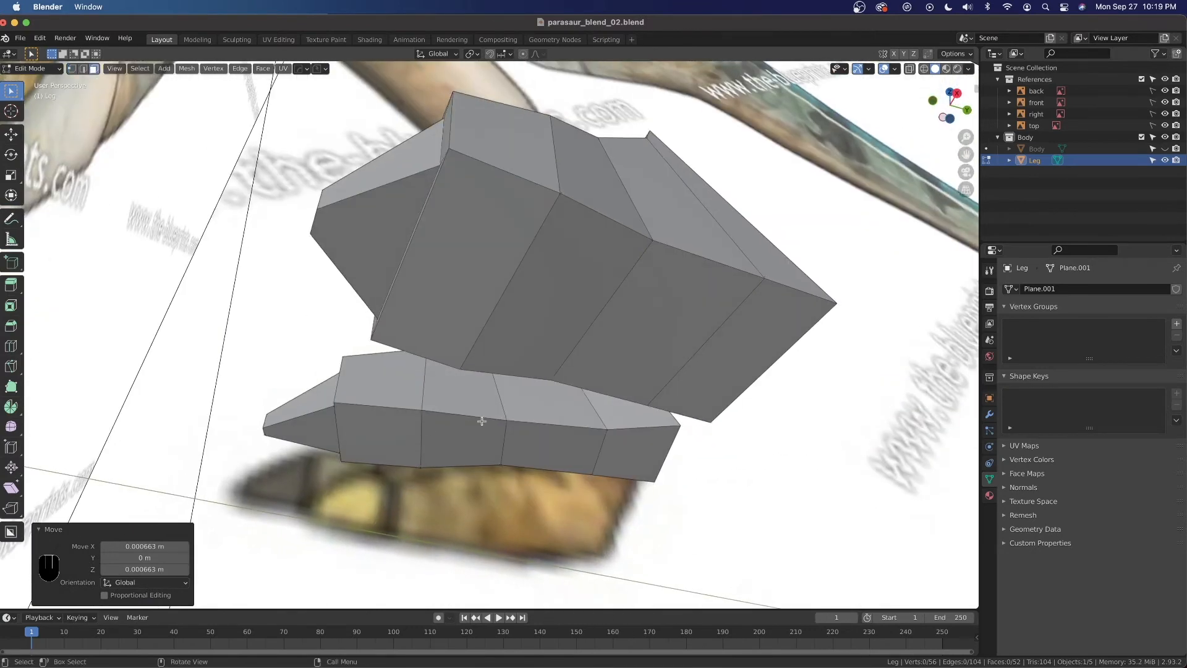
pyautogui.click(616, 448)
pyautogui.keyDown('shift'); pyautogui.click(468, 450); pyautogui.keyUp('shift')
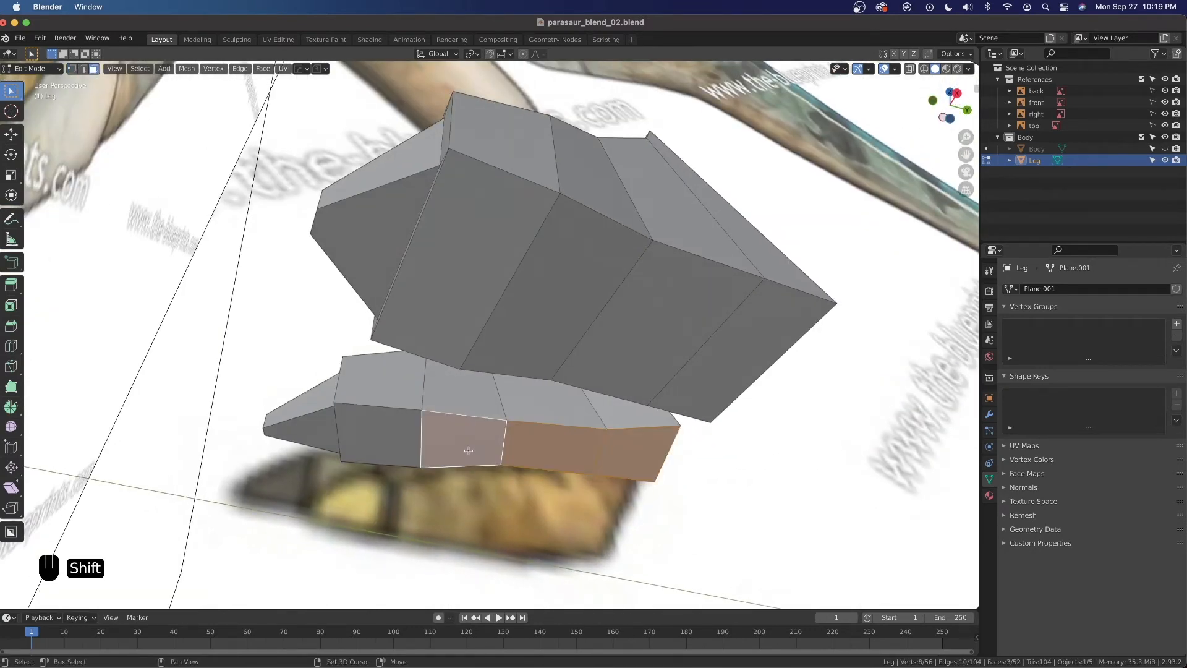
pyautogui.scroll(-3, 482, 452)
pyautogui.press('s')
pyautogui.press('z')
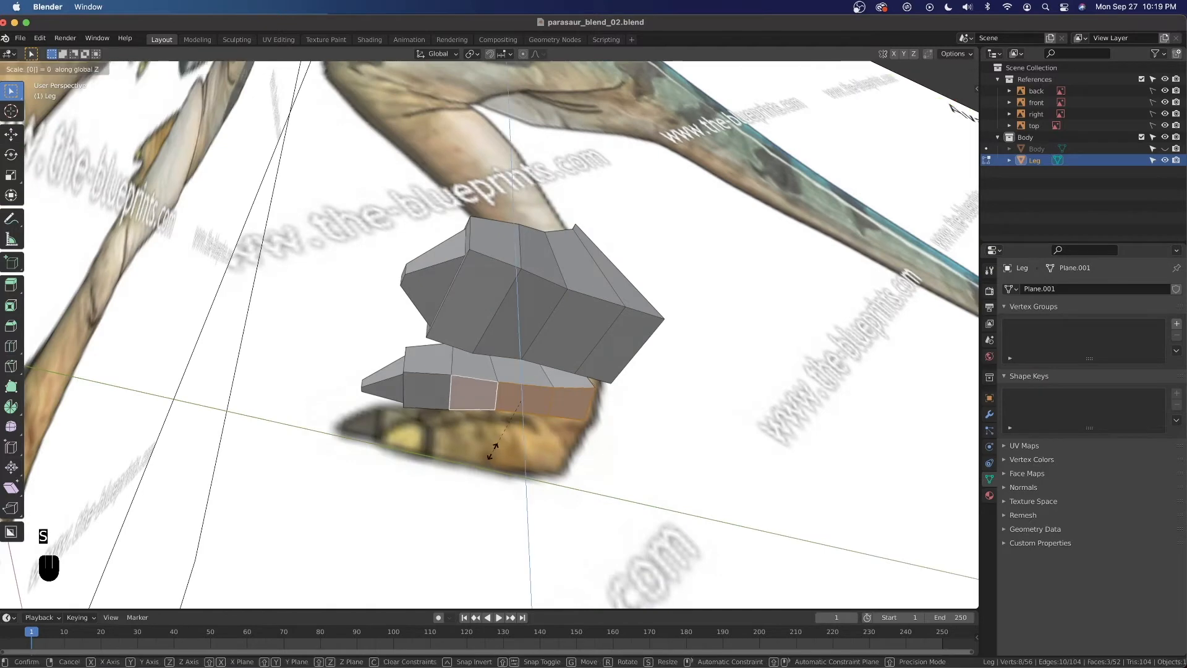
pyautogui.press('0')
pyautogui.press('Return')
# Flatten the middle toe's three rear underside faces by scaling them to 0 along Z.
pyautogui.scroll(-2, 495, 453)
pyautogui.moveTo(542, 375); pyautogui.dragTo(530, 410, button='middle')
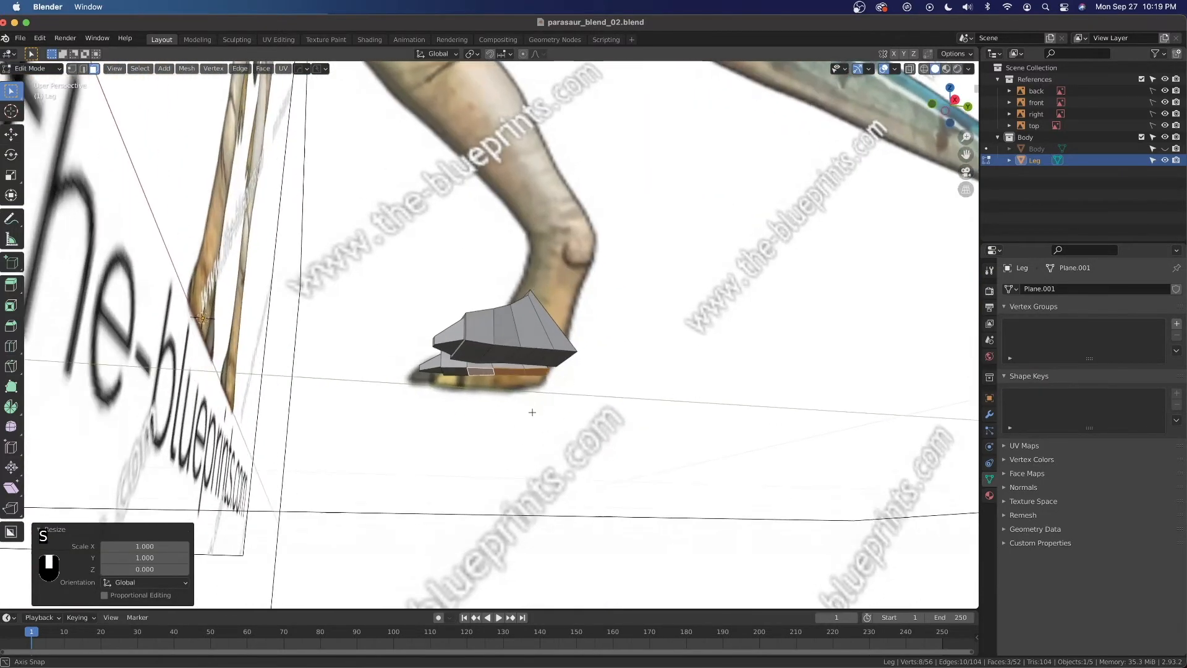
pyautogui.moveTo(497, 373); pyautogui.dragTo(492, 364, button='middle')
pyautogui.click(549, 350)
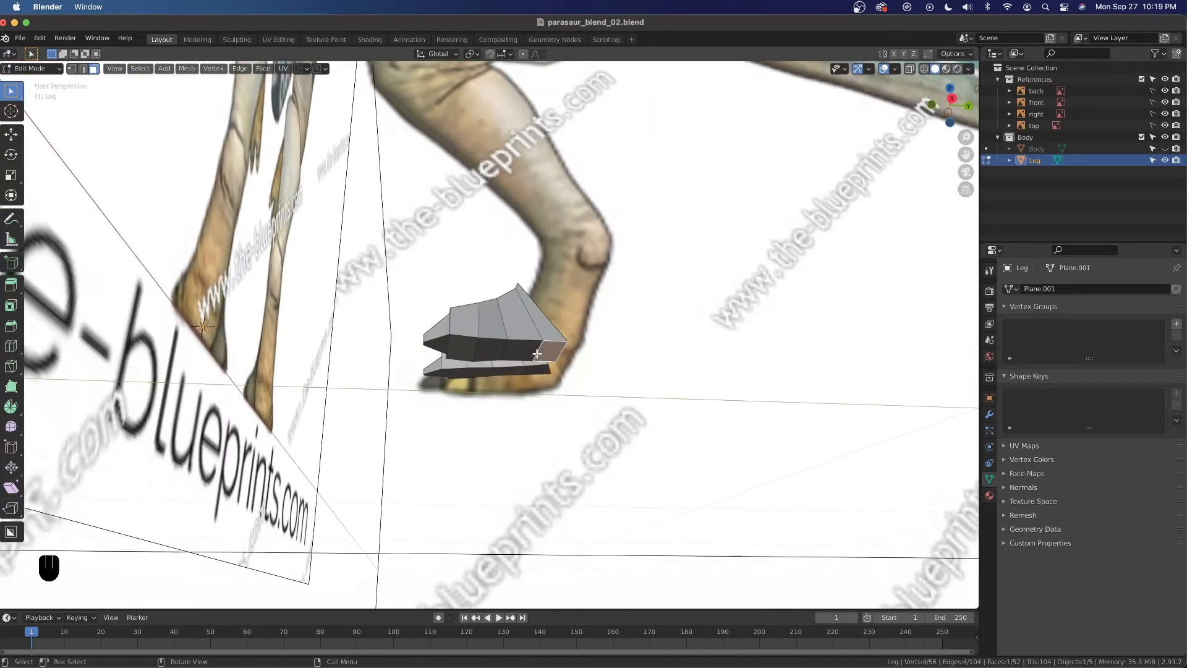
pyautogui.keyDown('shift'); pyautogui.click(521, 354); pyautogui.keyUp('shift')
pyautogui.keyDown('shift'); pyautogui.click(496, 345); pyautogui.keyUp('shift')
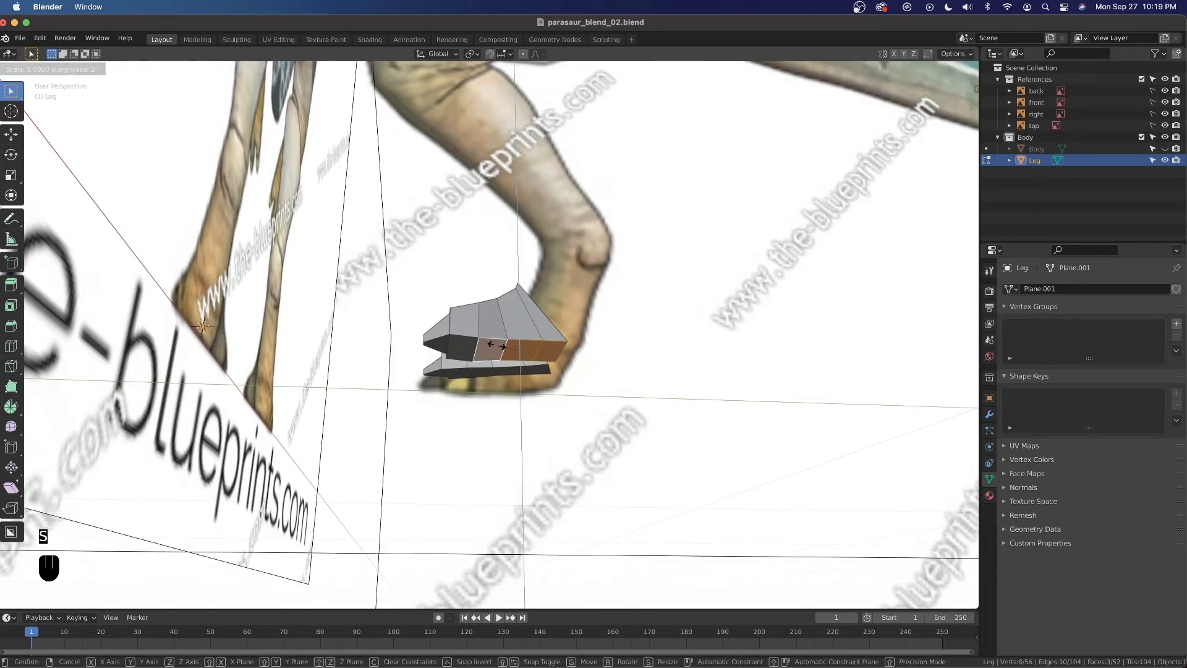
pyautogui.press('s')
pyautogui.press('z')
pyautogui.press('0')
pyautogui.press('Return')
# Check the flattened soles of both toes against the side reference and from several angles.
pyautogui.press('KP_3')
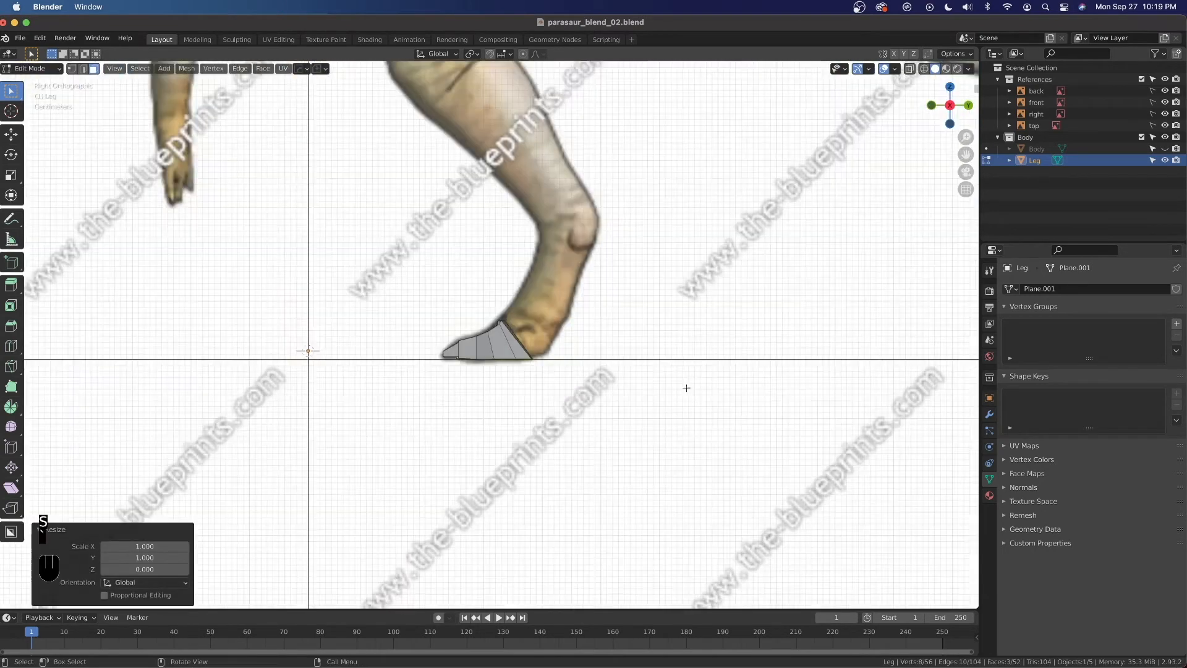
pyautogui.scroll(4, 578, 407)
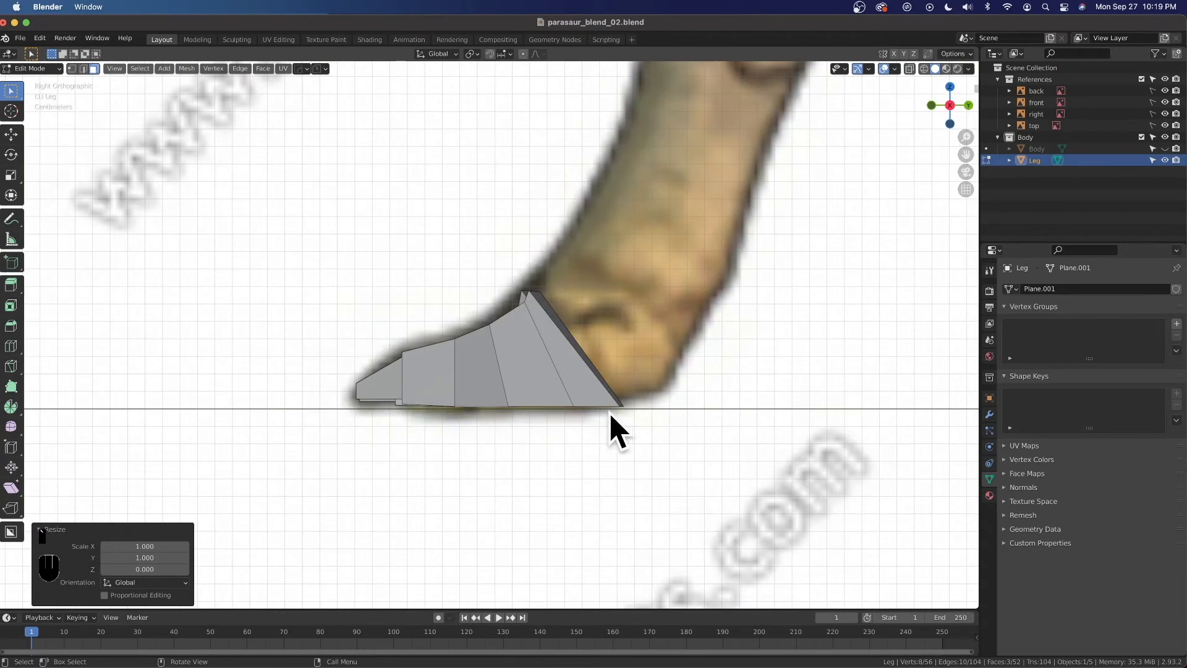
pyautogui.scroll(-1, 444, 423)
pyautogui.moveTo(443, 422); pyautogui.dragTo(517, 351, button='middle')
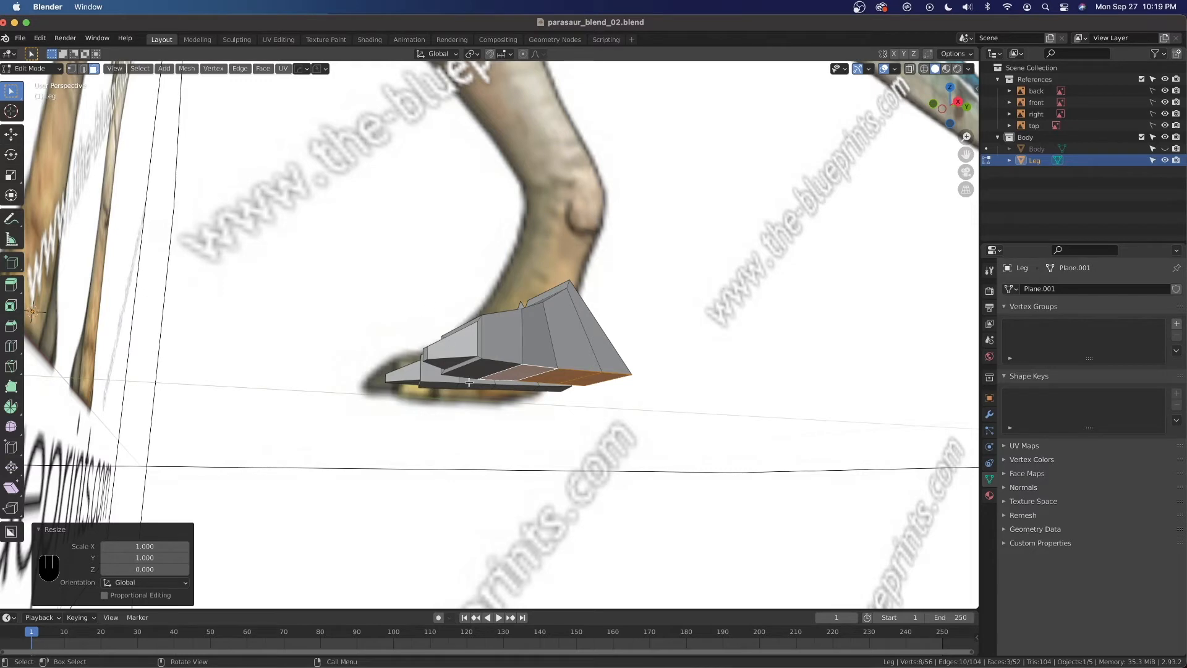
pyautogui.scroll(-3, 468, 382)
pyautogui.moveTo(268, 323); pyautogui.dragTo(268, 365, button='middle')
pyautogui.scroll(3, 456, 377)
pyautogui.moveTo(474, 371); pyautogui.dragTo(504, 394, button='middle')
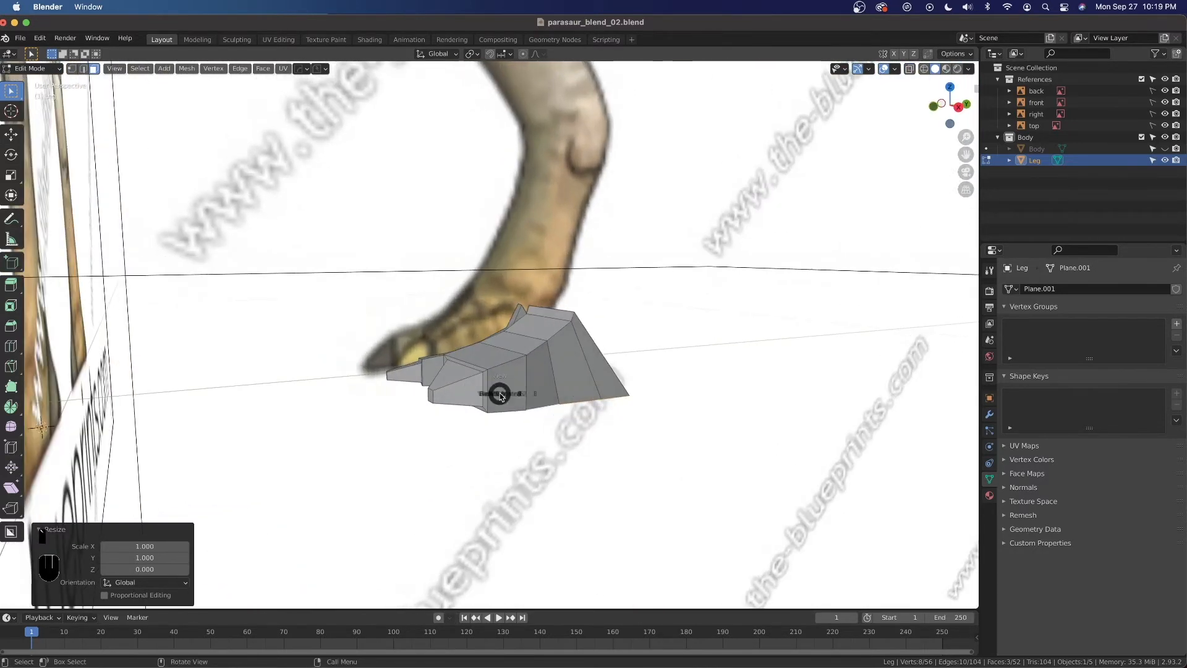
# Duplicate the whole side toe in front view and place the copy about 0.13985 m along X, on the middle toe's other side.
pyautogui.press('`')
pyautogui.click(371, 278)
pyautogui.scroll(3, 463, 346)
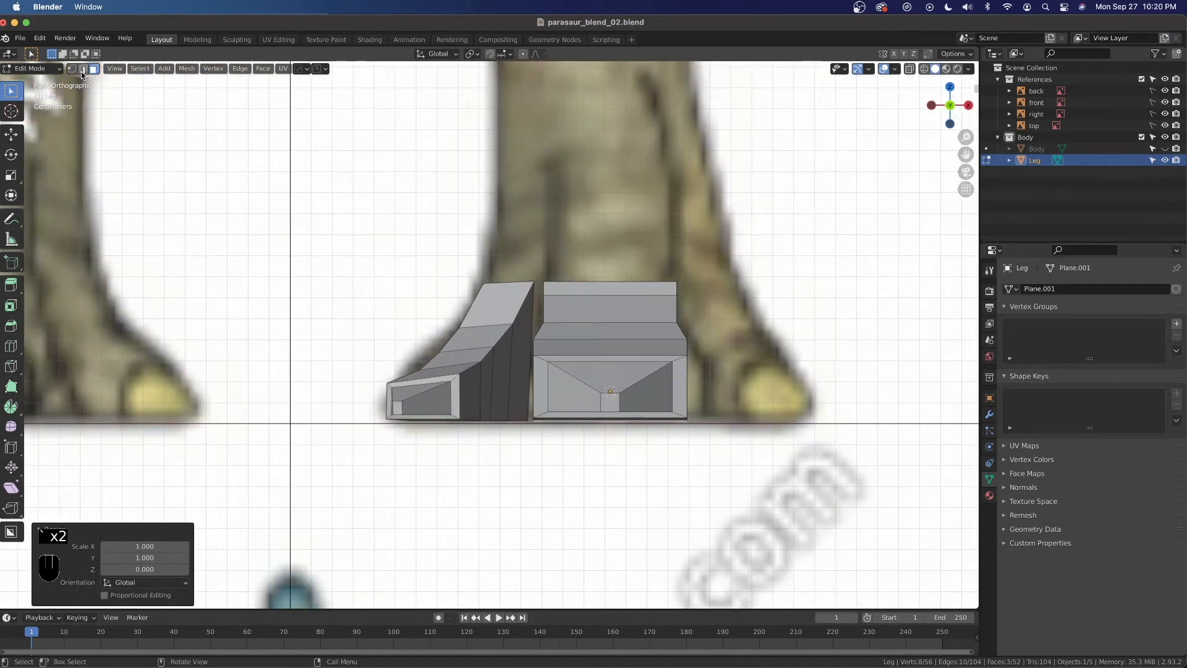
pyautogui.click(450, 365)
pyautogui.press('l')
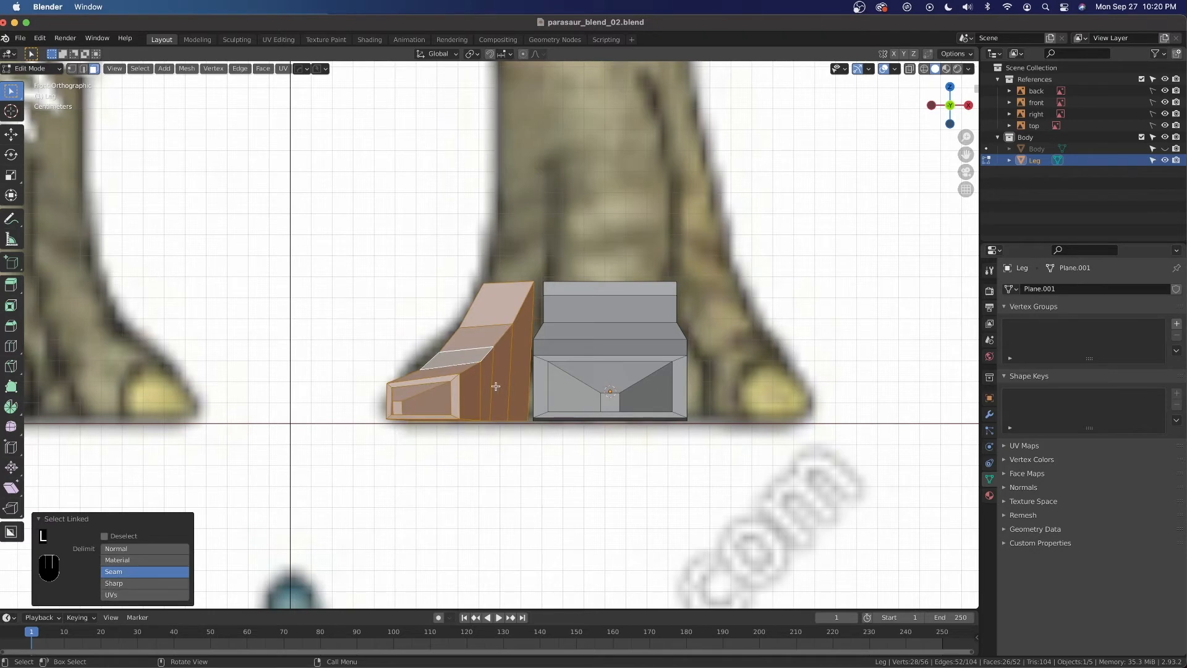
pyautogui.scroll(-3, 496, 387)
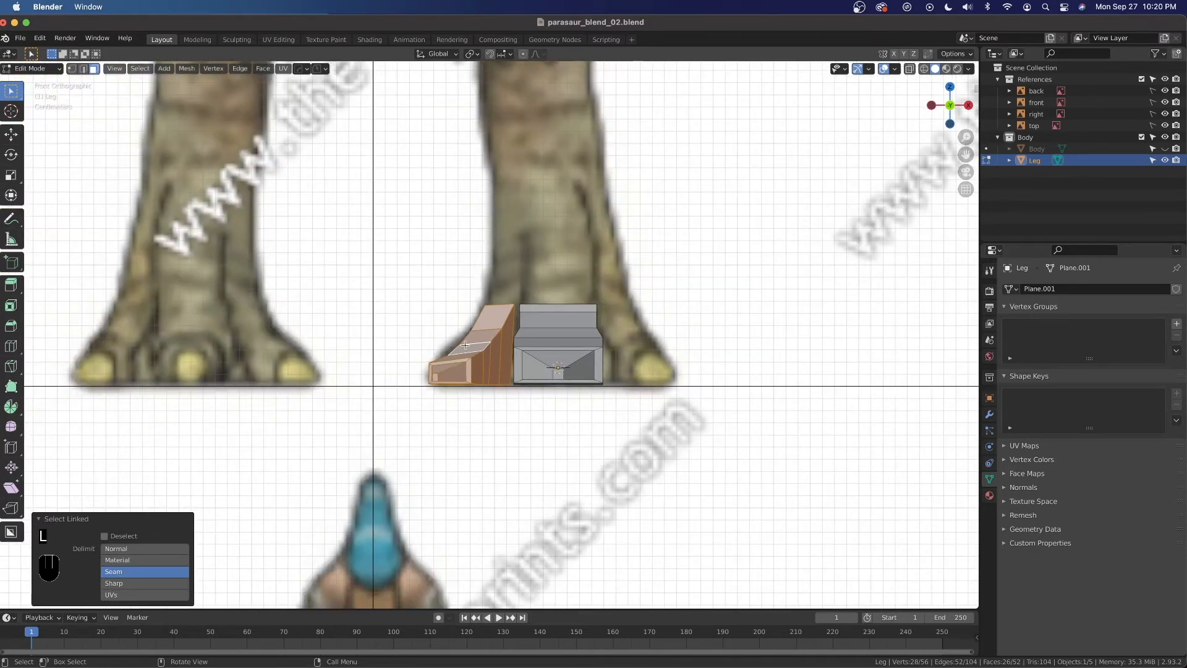
pyautogui.press('KP_7')
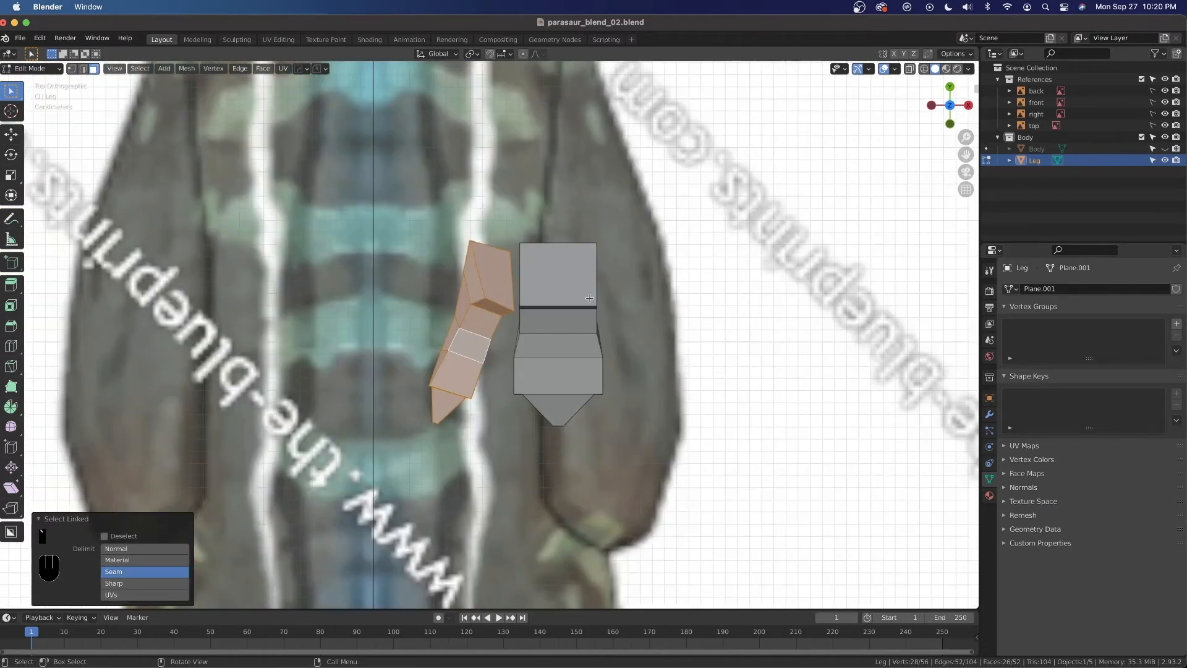
pyautogui.press('`')
pyautogui.click(507, 320)
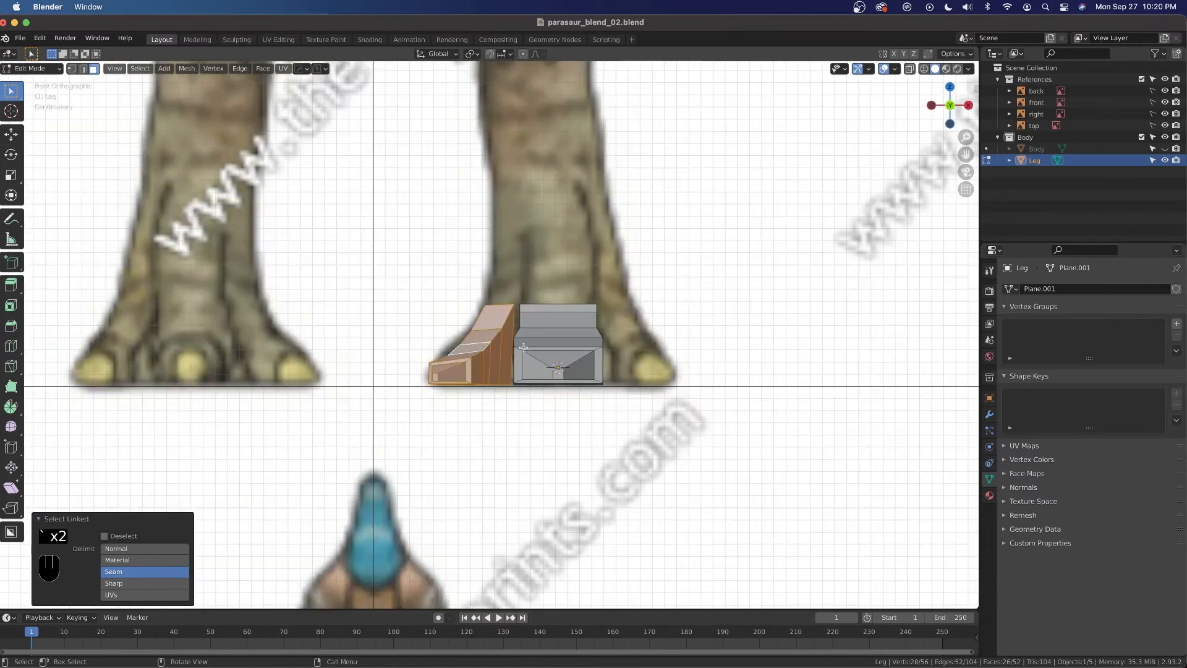
pyautogui.hotkey('shift', 'd')
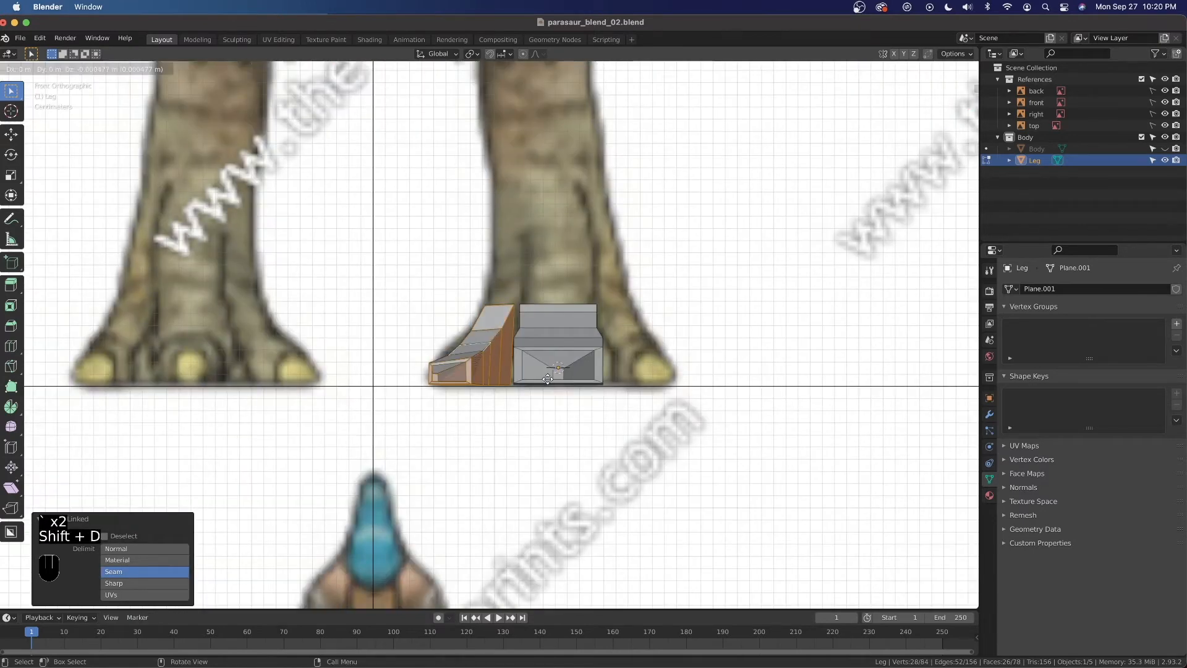
pyautogui.press('x')
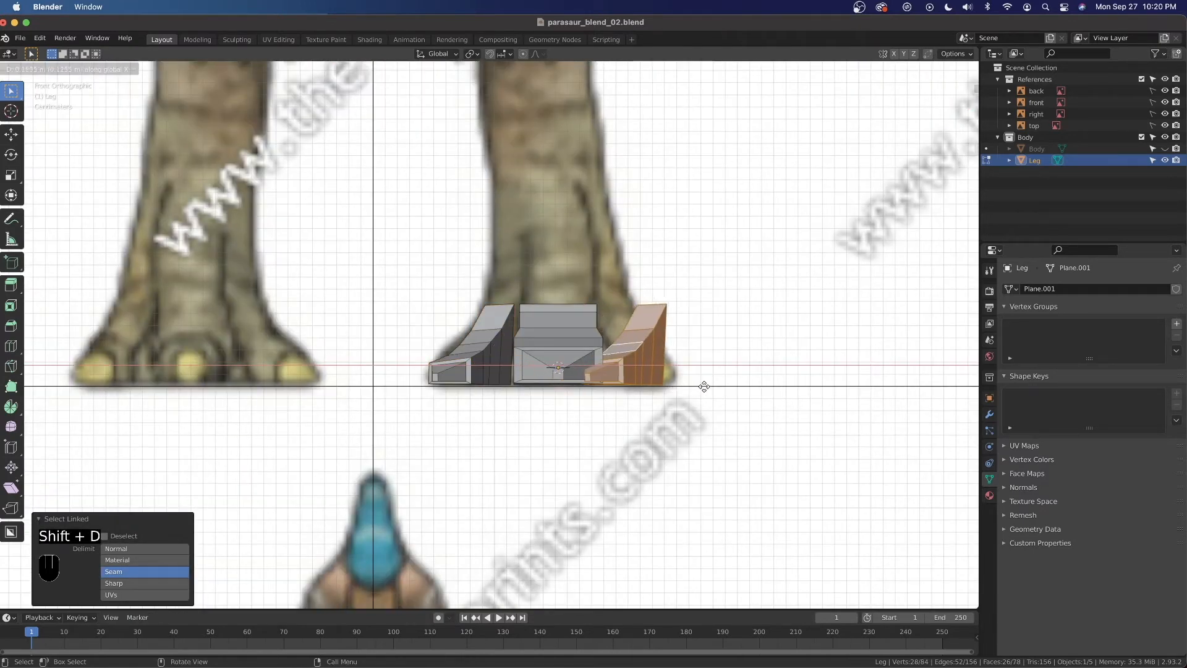
pyautogui.click(717, 384)
# Rotate the copied side toe 49.2° about Z so it points outward and nudge it -0.000955 m along X.
pyautogui.press('r')
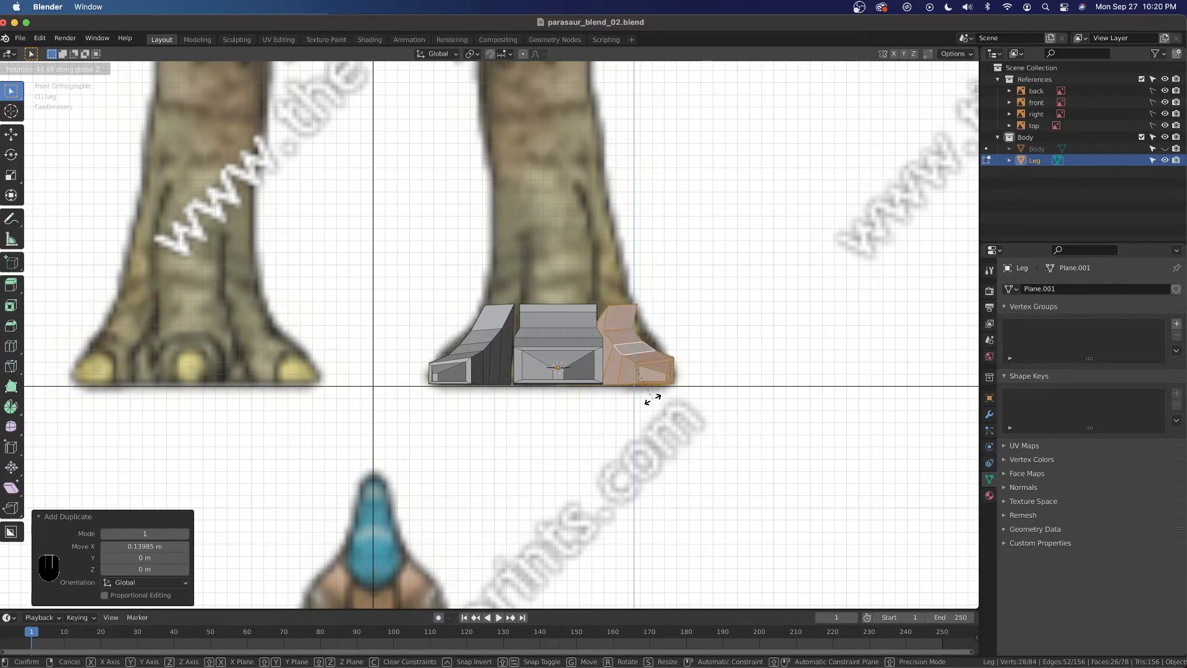
pyautogui.click(651, 399)
pyautogui.press('g')
pyautogui.press('x')
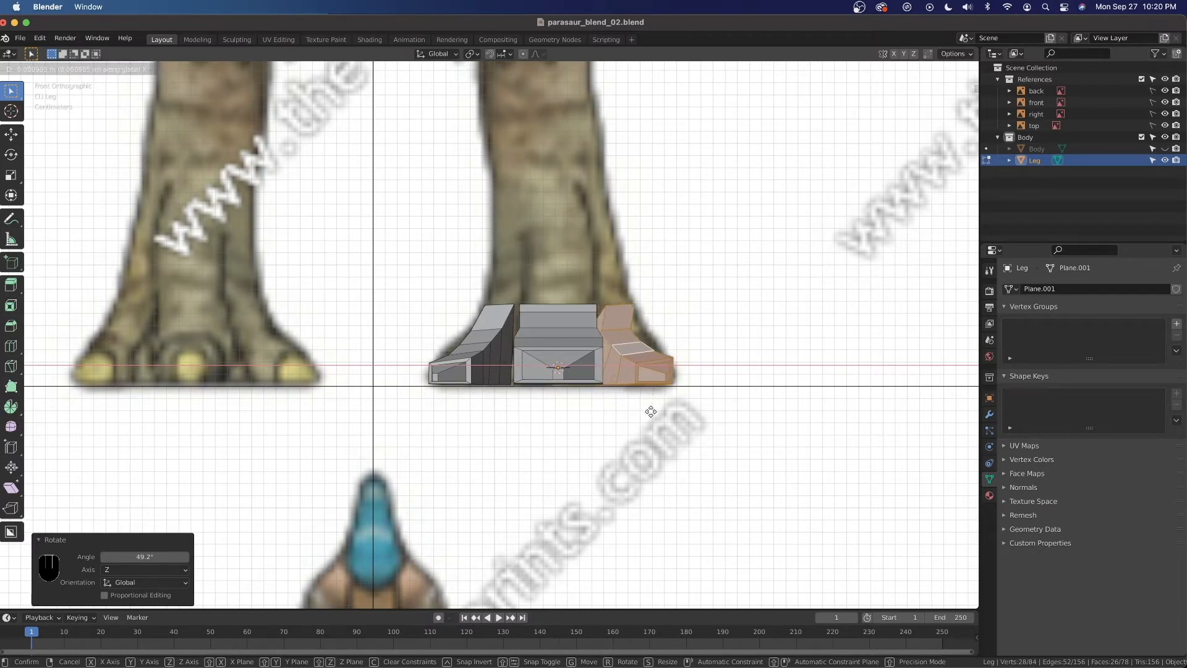
pyautogui.click(640, 411)
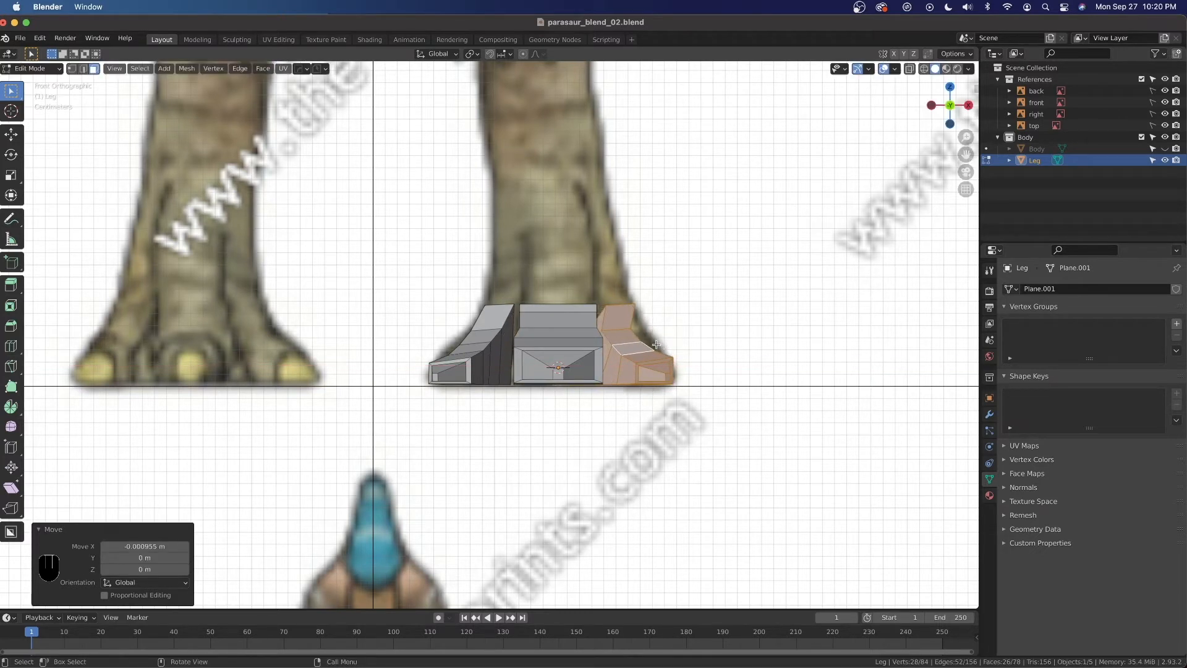
# Switch to vertex selection and hide the whole middle toe to expose the inner faces of the side toes.
pyautogui.scroll(2, 496, 267)
pyautogui.click(71, 68)
pyautogui.keyDown('shift'); pyautogui.moveTo(798, 372); pyautogui.dragTo(696, 360, button='middle'); pyautogui.keyUp('shift')
pyautogui.click(593, 317)
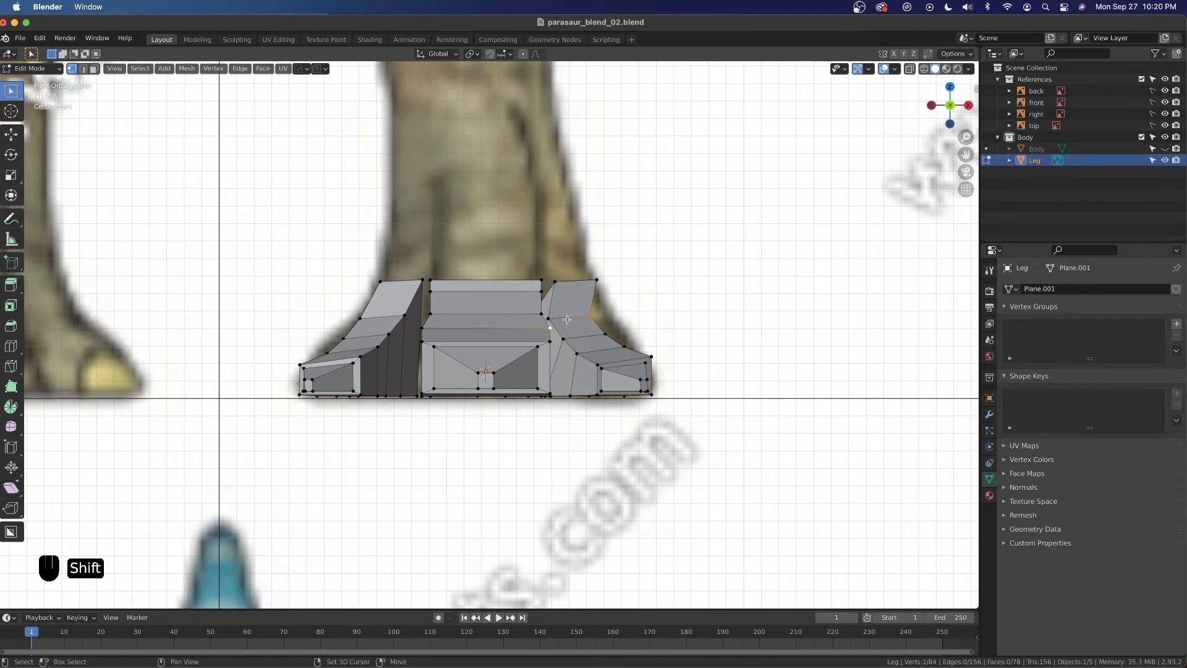
pyautogui.scroll(2, 589, 343)
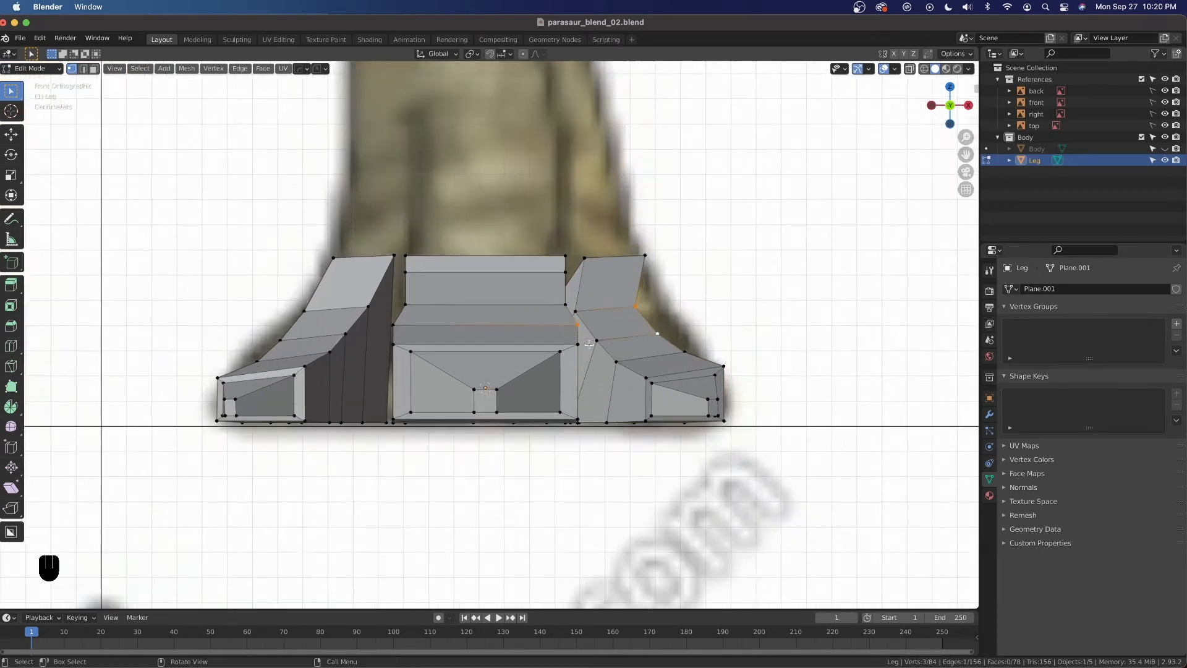
pyautogui.click(557, 300)
pyautogui.press('l')
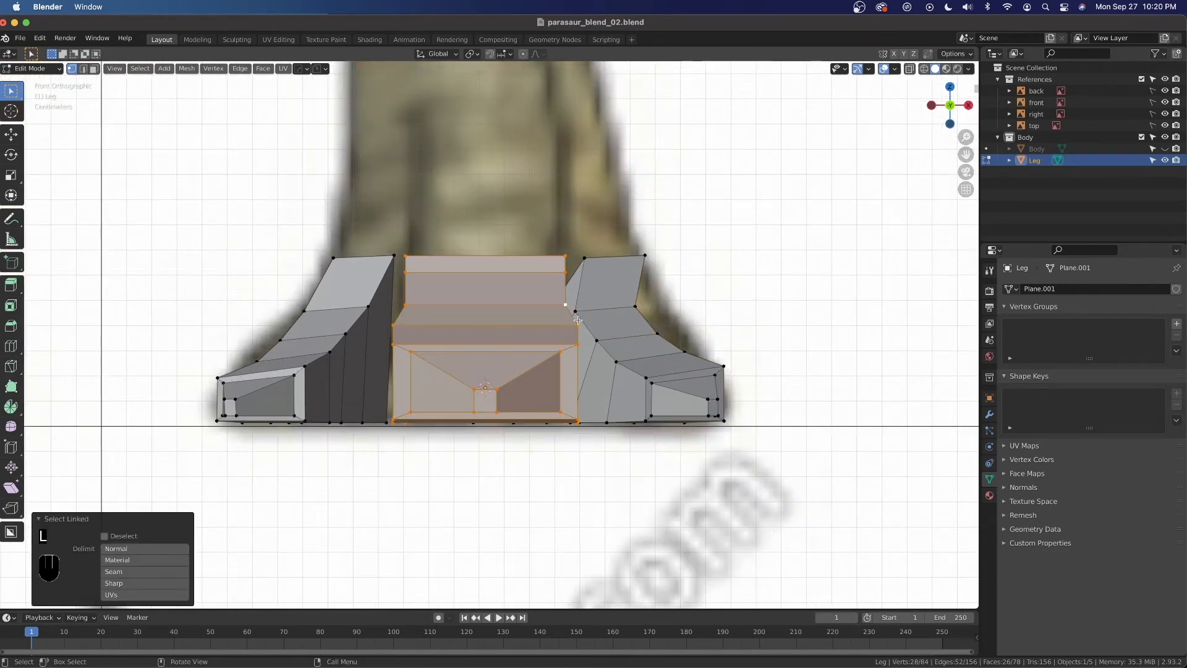
pyautogui.press('h')
pyautogui.keyDown('shift'); pyautogui.moveTo(577, 320); pyautogui.dragTo(483, 316, button='middle'); pyautogui.keyUp('shift')
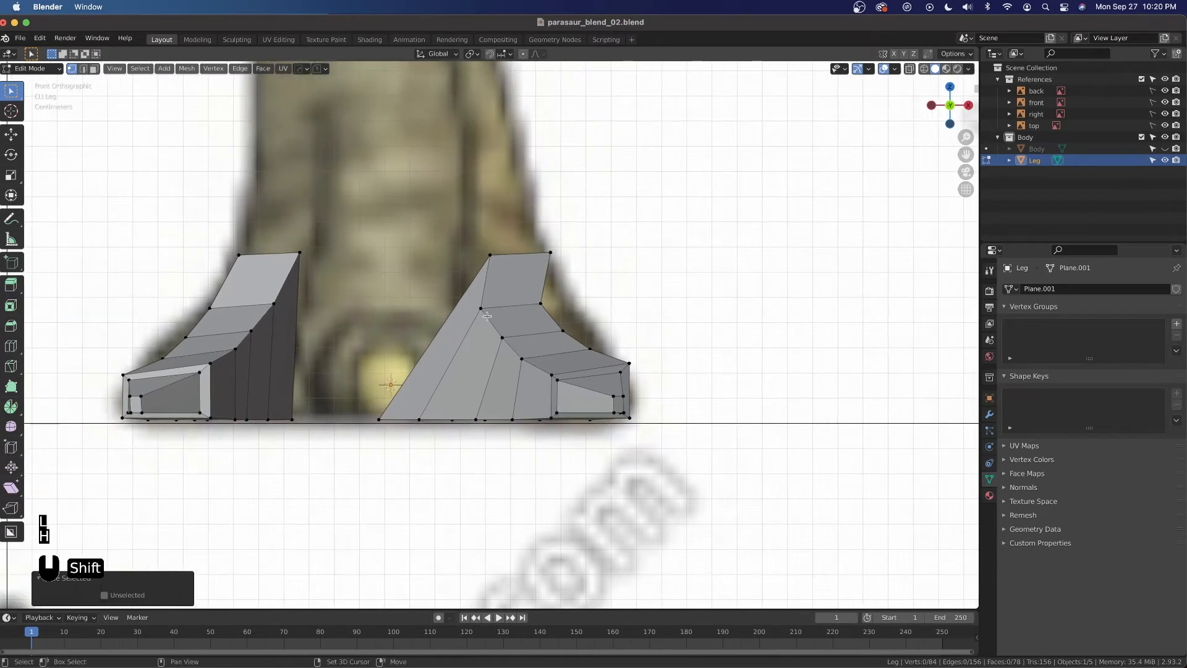
pyautogui.hotkey('alt', 'z')
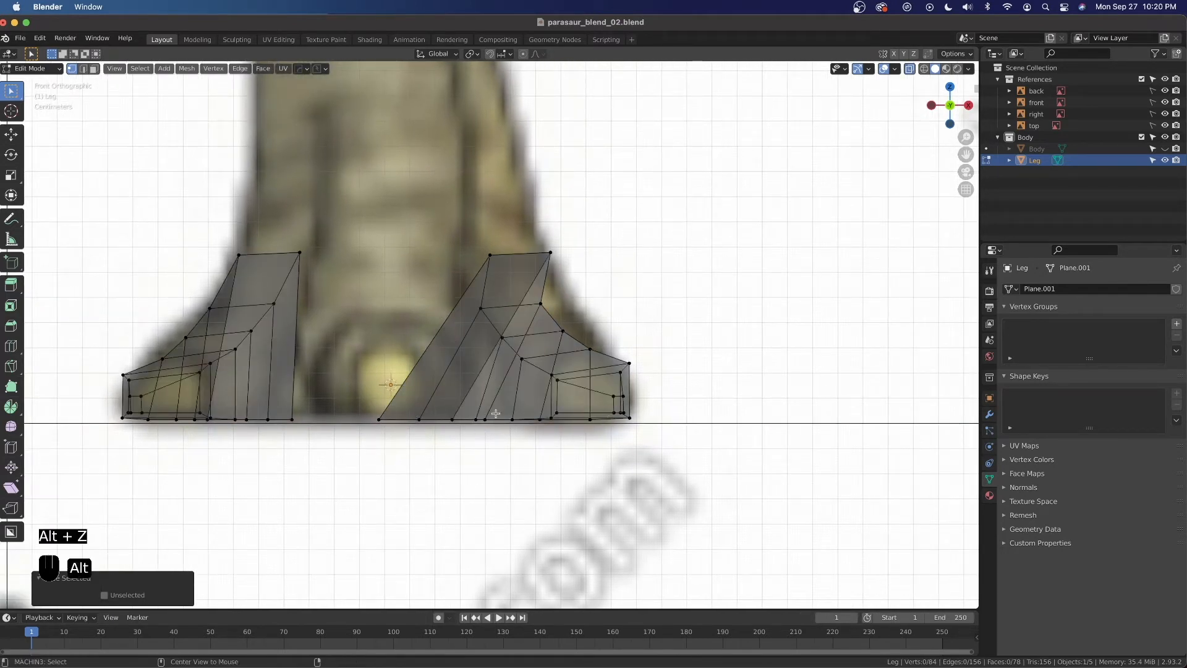
pyautogui.hotkey('alt', 'z')
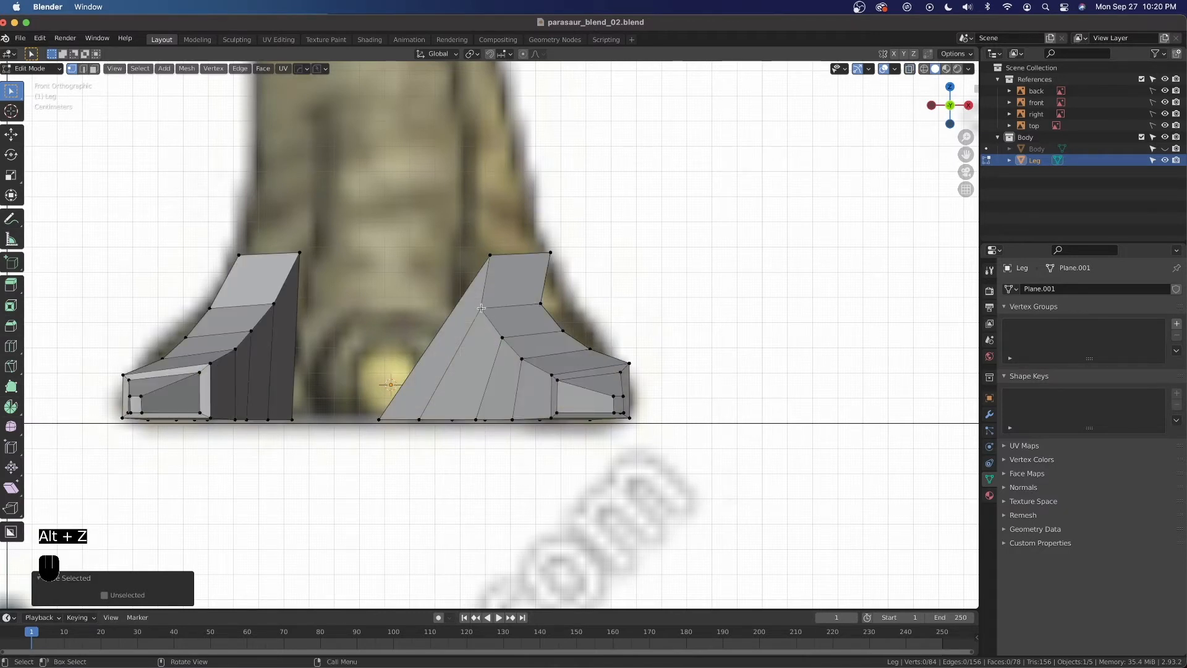
# Move the copied toe's two upper cross edges below its top outward and slightly up to follow the front reference's outline.
pyautogui.keyDown('shift'); pyautogui.click(481, 308); pyautogui.keyUp('shift')
pyautogui.press('g')
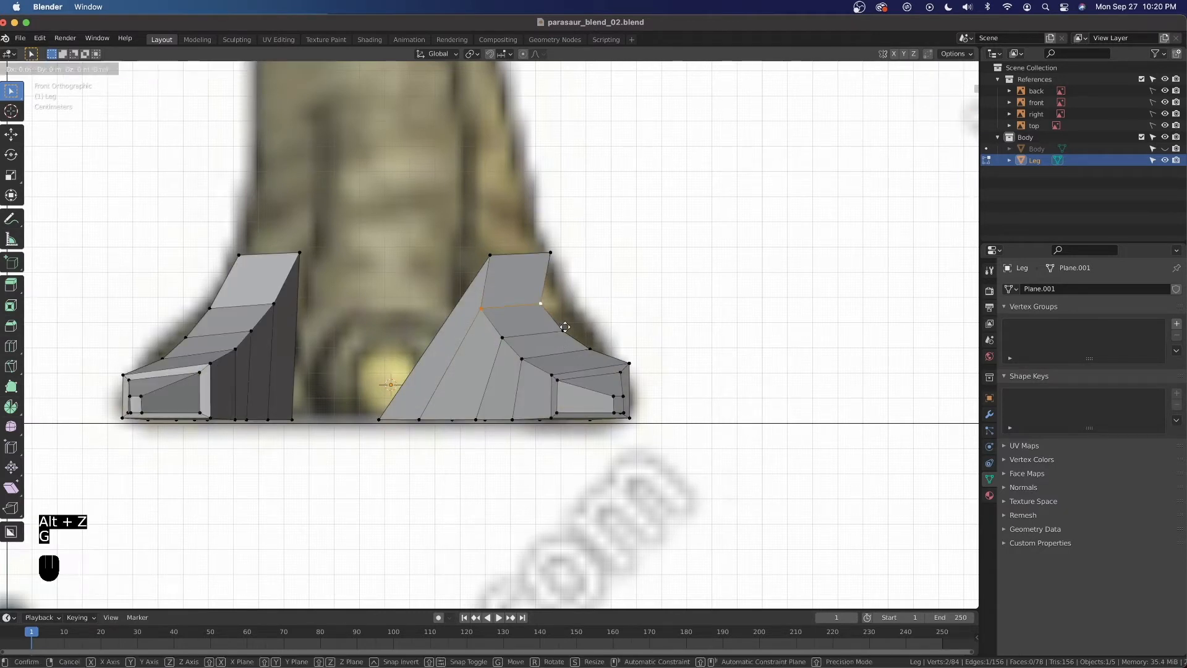
pyautogui.click(579, 318)
pyautogui.click(564, 329)
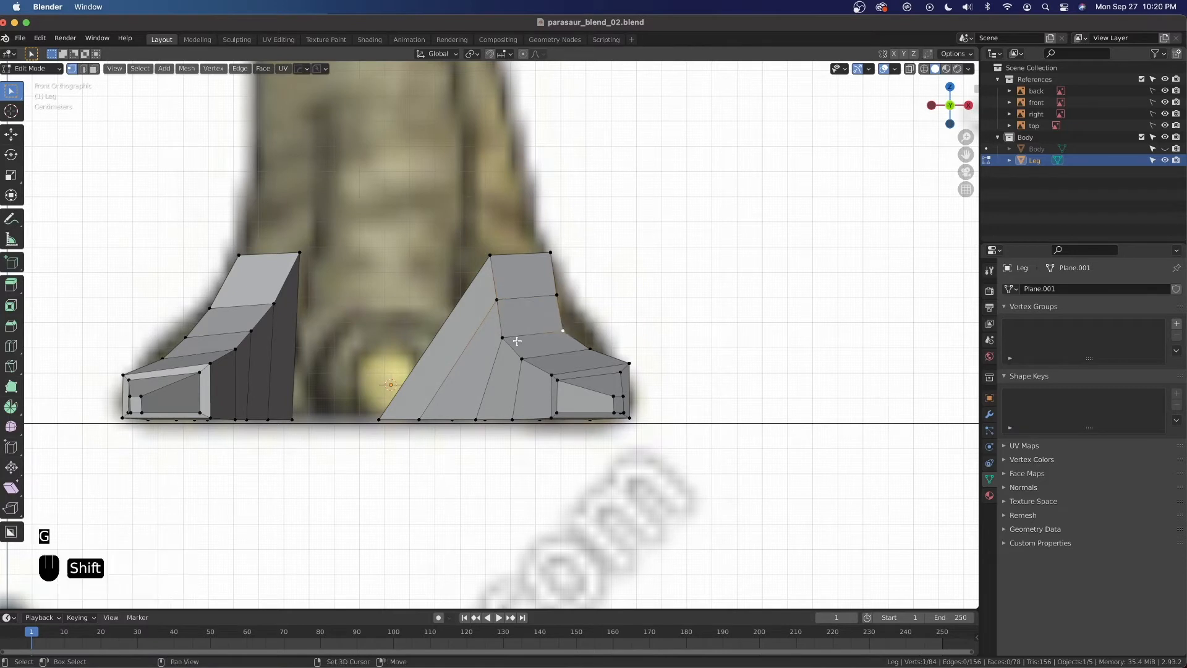
pyautogui.press('g')
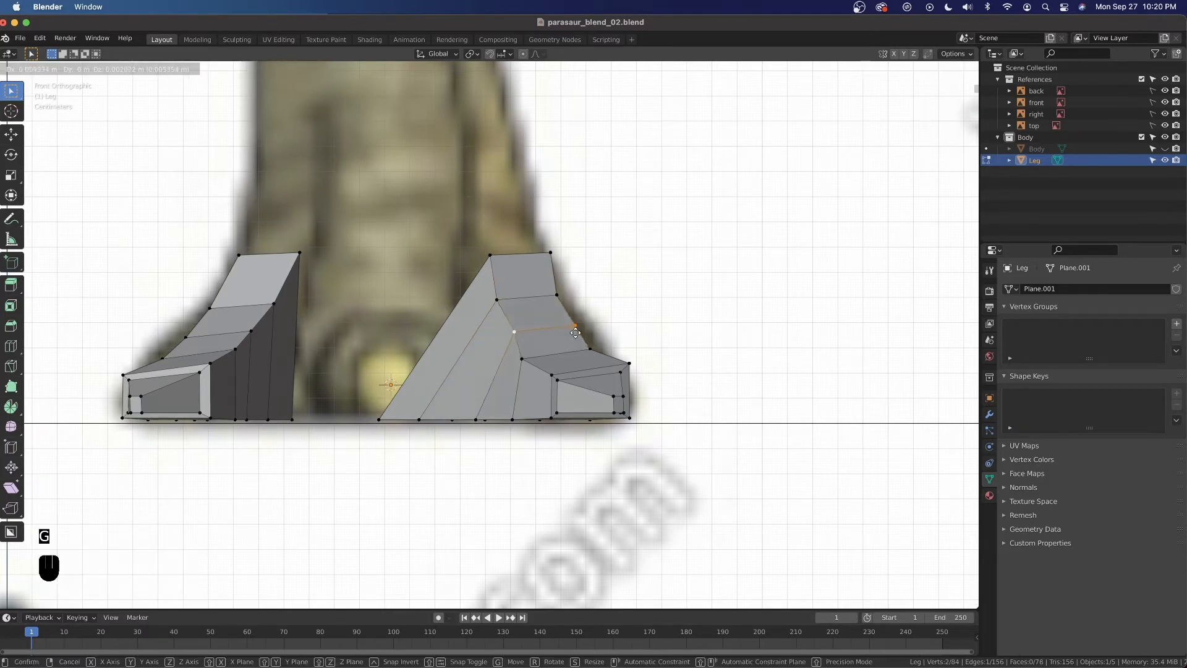
pyautogui.click(578, 330)
# Move the copied toe's next cross edge 0.002302 m in X and 0.001381 m in Z, and its tip's upper vertices -0.002302 m in X and 0.001841 m in Z.
pyautogui.click(590, 348)
pyautogui.keyDown('shift'); pyautogui.click(521, 359); pyautogui.keyUp('shift')
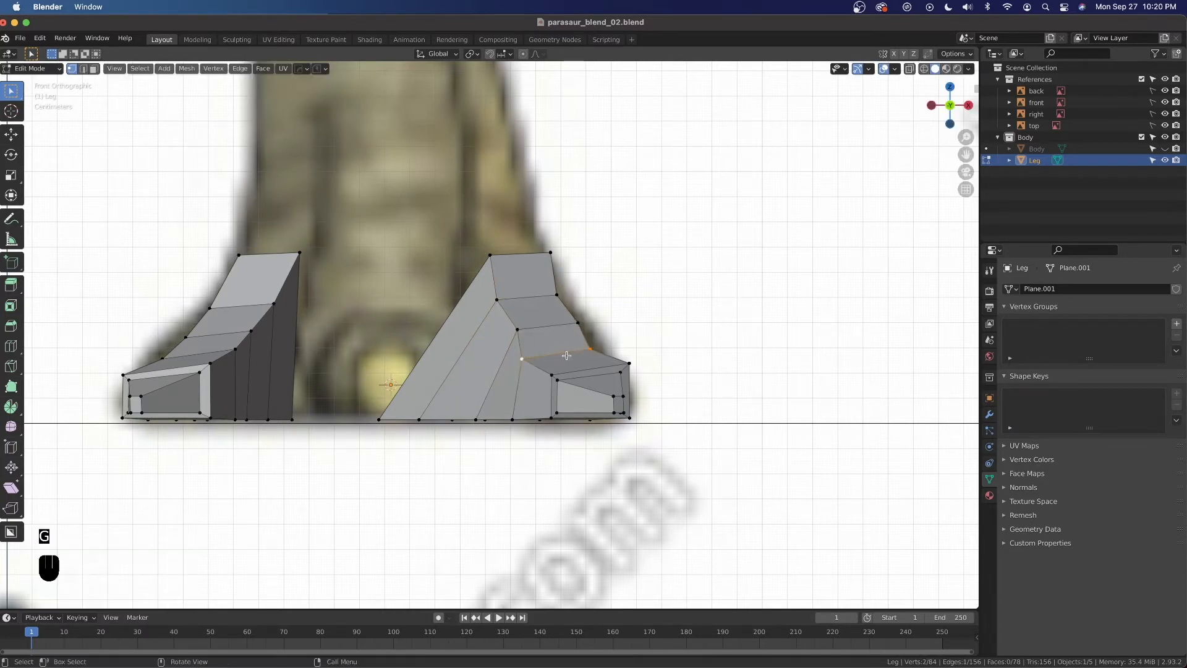
pyautogui.press('g')
pyautogui.click(574, 351)
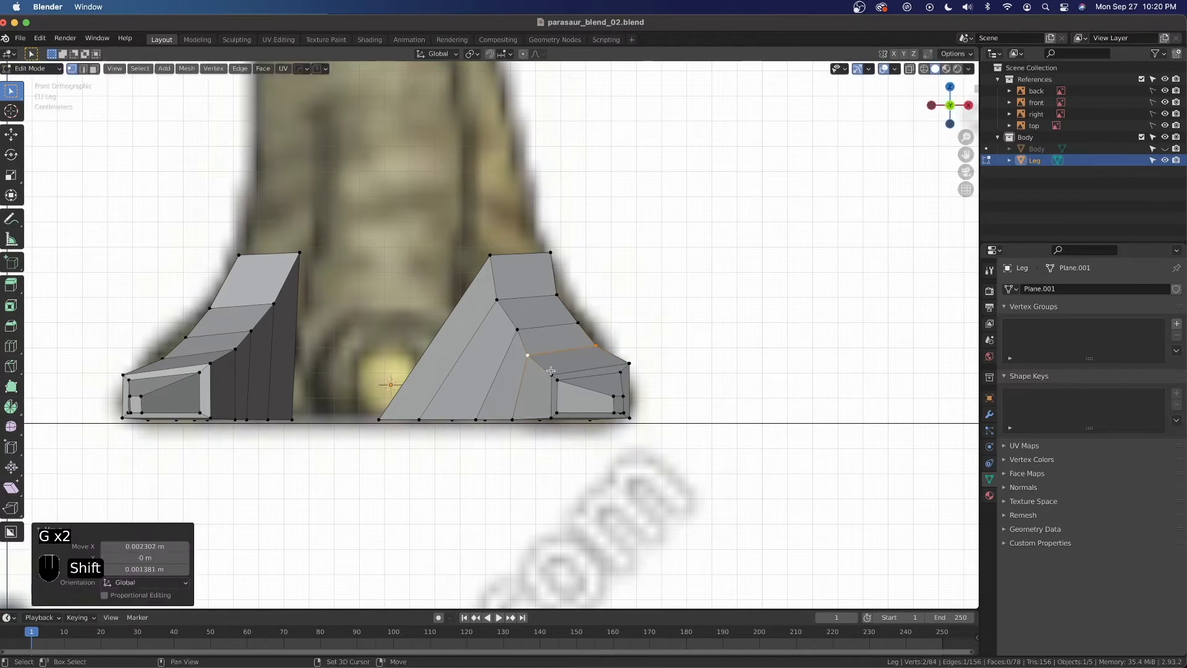
pyautogui.click(553, 374)
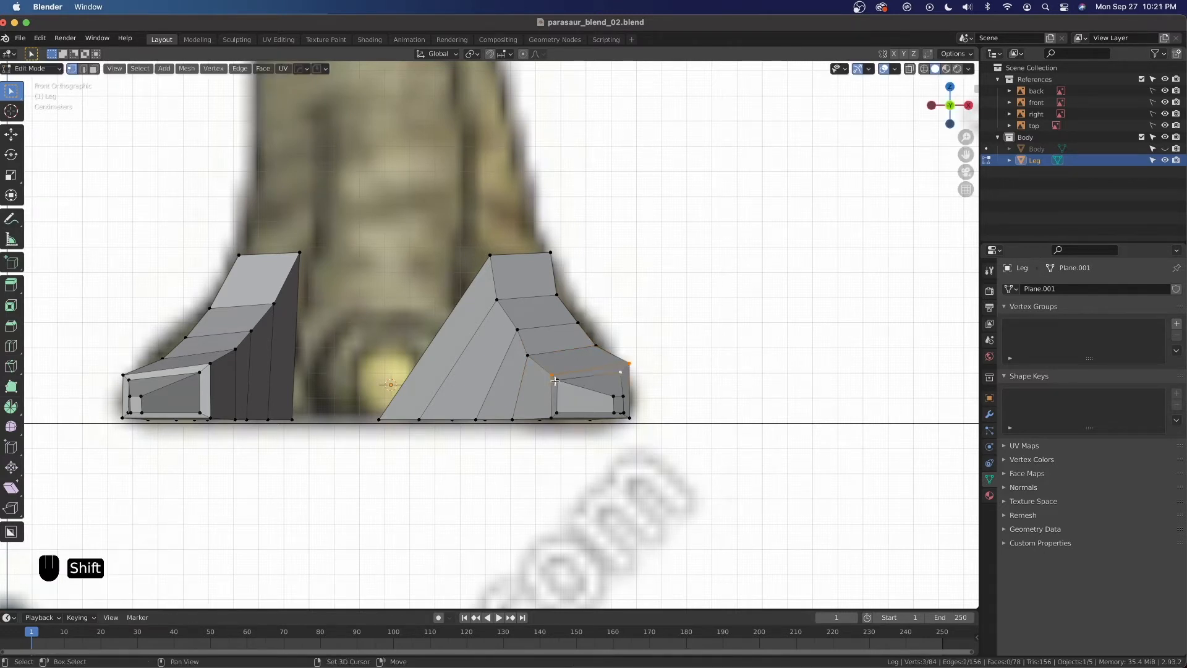
pyautogui.press('g')
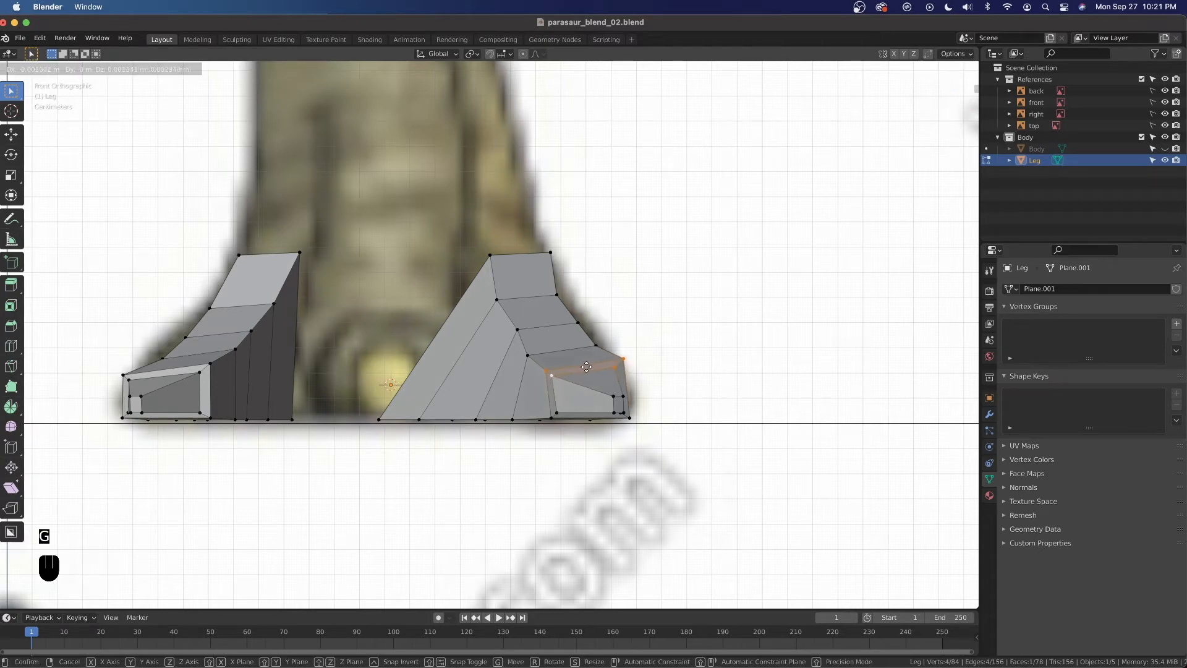
pyautogui.click(586, 367)
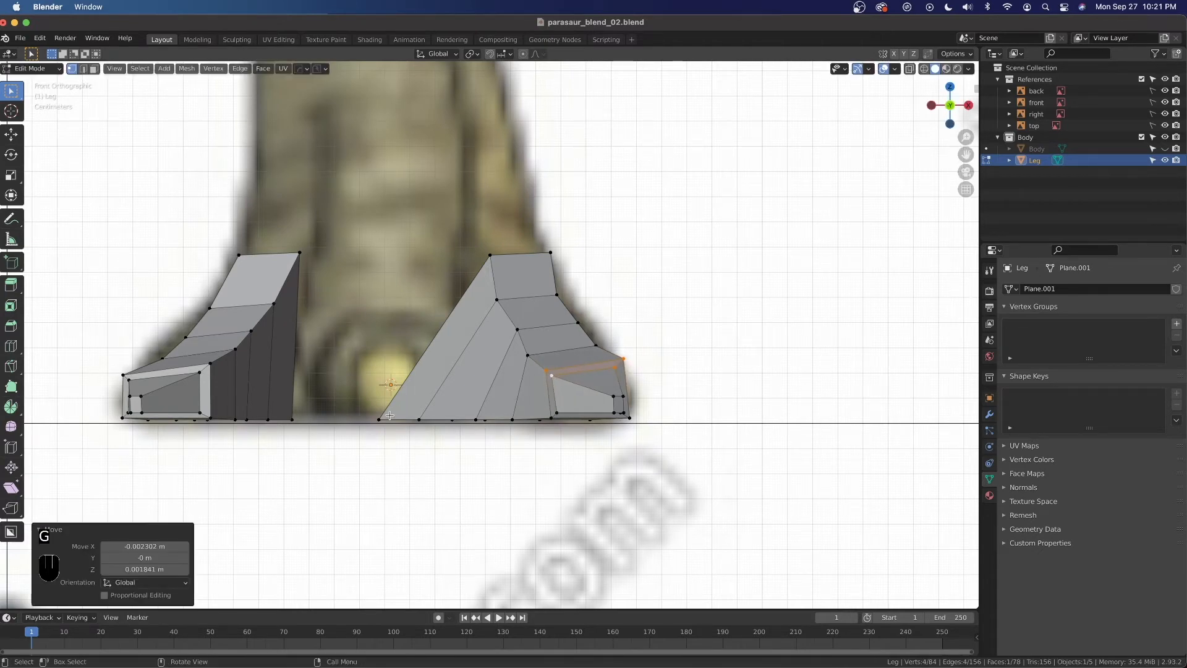
# Reveal the hidden middle toe and turn on X-ray display to see through all three toes.
pyautogui.scroll(-2, 389, 415)
pyautogui.moveTo(389, 415); pyautogui.dragTo(522, 353, button='middle')
pyautogui.hotkey('alt', 'h')
pyautogui.scroll(5, 524, 361)
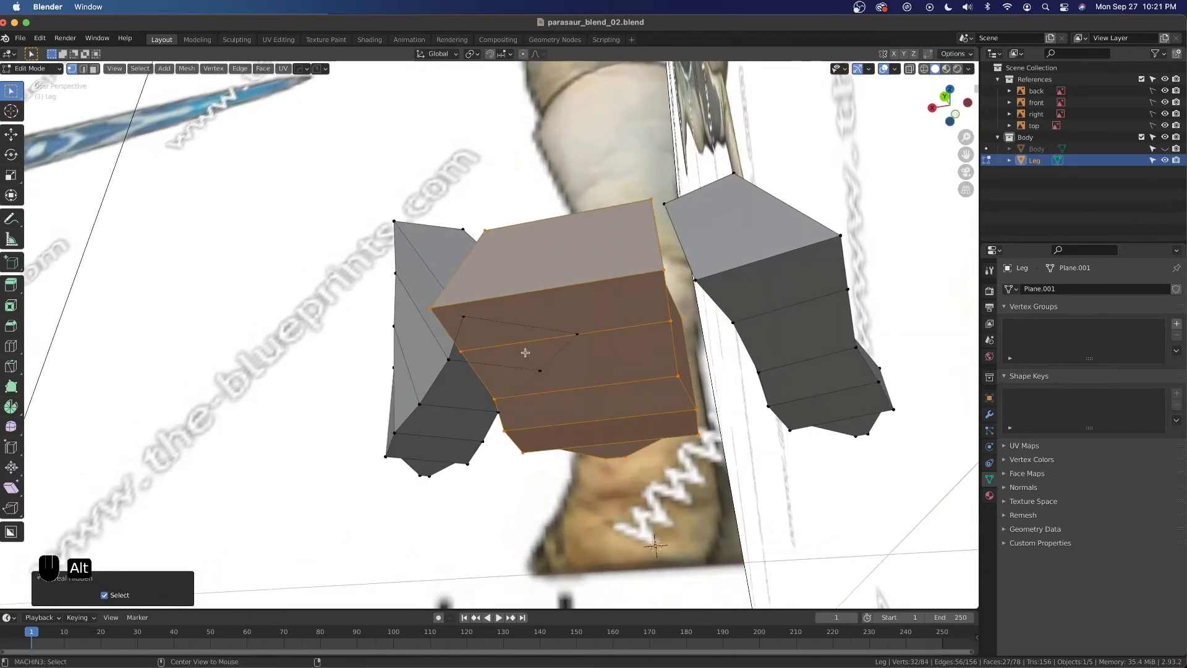
pyautogui.hotkey('alt', 'z')
pyautogui.moveTo(582, 335); pyautogui.dragTo(524, 442, button='middle')
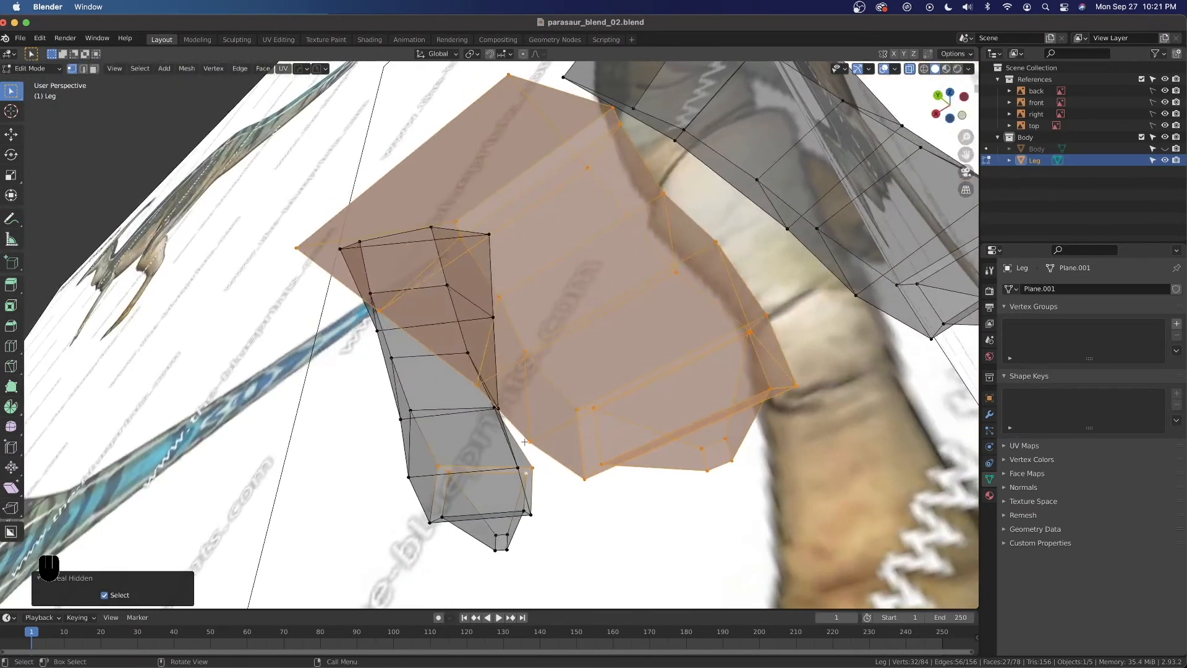
# Select the eight rear sole vertices of the copied side toe and switch to top view.
pyautogui.click(489, 230)
pyautogui.moveTo(489, 230); pyautogui.dragTo(502, 489, button='middle')
pyautogui.keyDown('shift'); pyautogui.click(547, 386); pyautogui.keyUp('shift')
pyautogui.keyDown('shift'); pyautogui.click(504, 415); pyautogui.keyUp('shift')
pyautogui.keyDown('shift'); pyautogui.click(502, 489); pyautogui.keyUp('shift')
pyautogui.keyDown('shift'); pyautogui.click(475, 474); pyautogui.keyUp('shift')
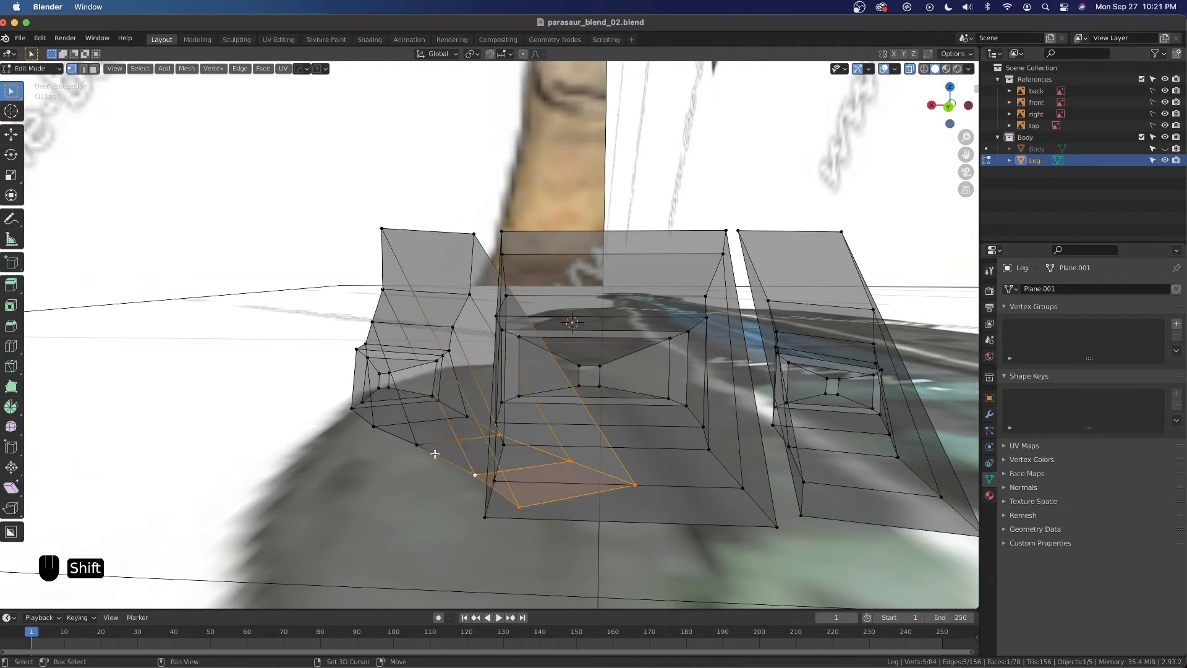
pyautogui.keyDown('shift'); pyautogui.click(420, 445); pyautogui.keyUp('shift')
pyautogui.keyDown('shift'); pyautogui.click(459, 418); pyautogui.keyUp('shift')
pyautogui.moveTo(459, 418); pyautogui.dragTo(453, 443, button='middle')
pyautogui.press('KP_7')
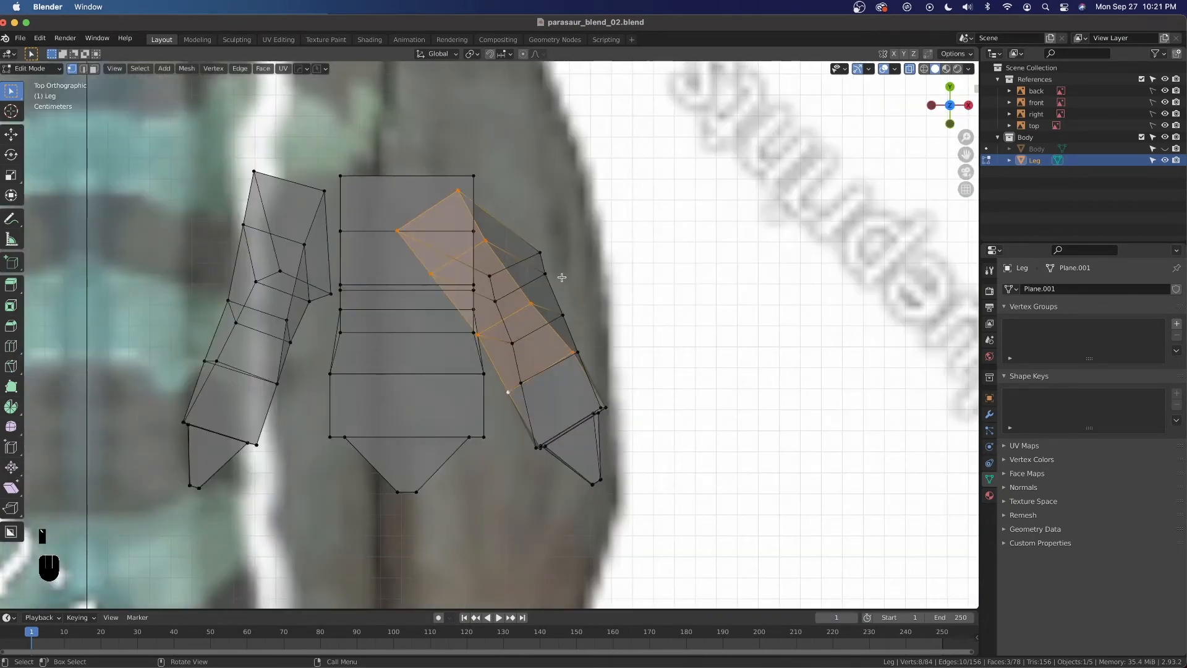
# Add the copied toe's remaining rear vertices with circle select and rotate the rear part about 4.67° in top view.
pyautogui.press('c')
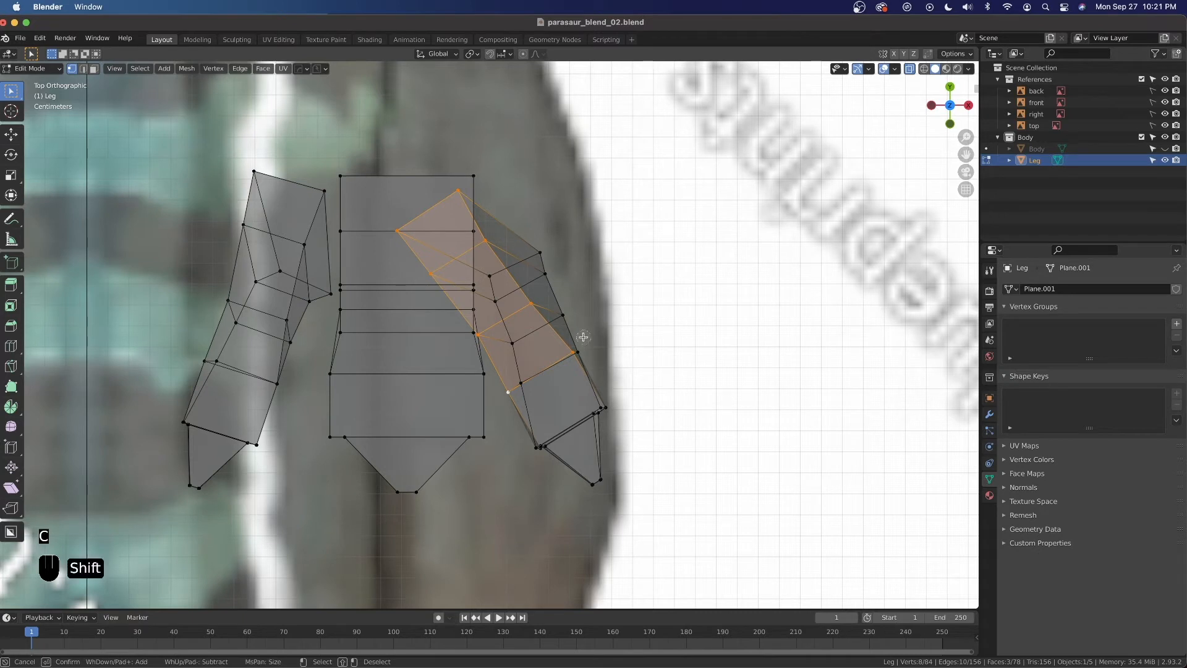
pyautogui.click(547, 276)
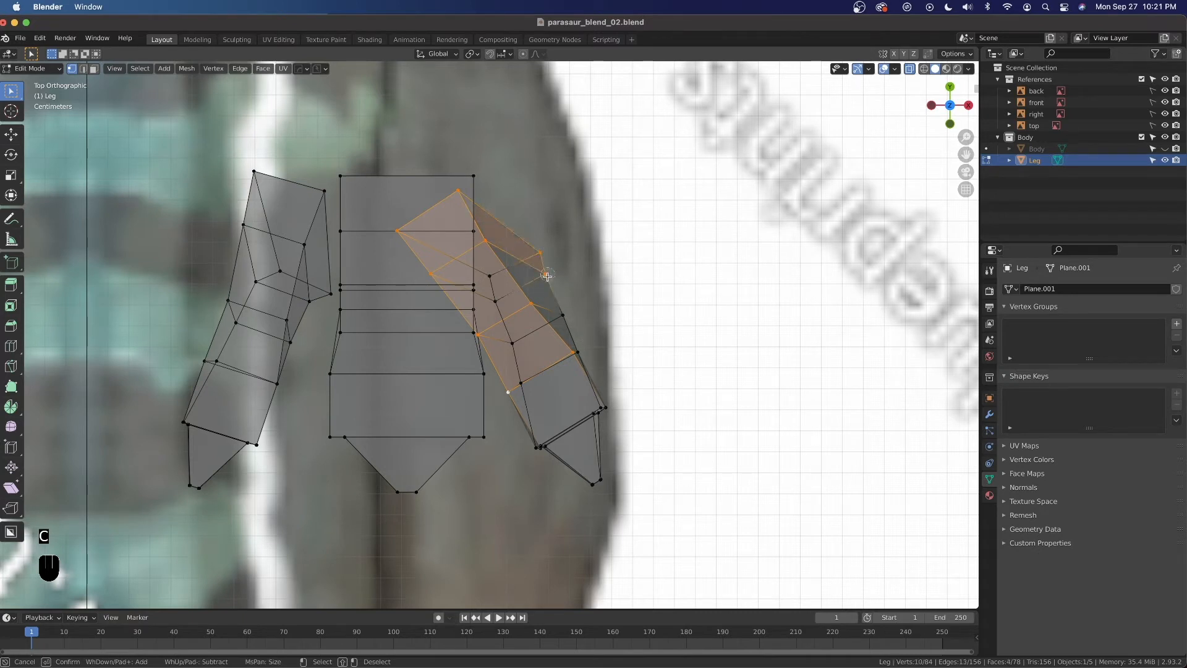
pyautogui.click(497, 276)
pyautogui.rightClick(512, 279)
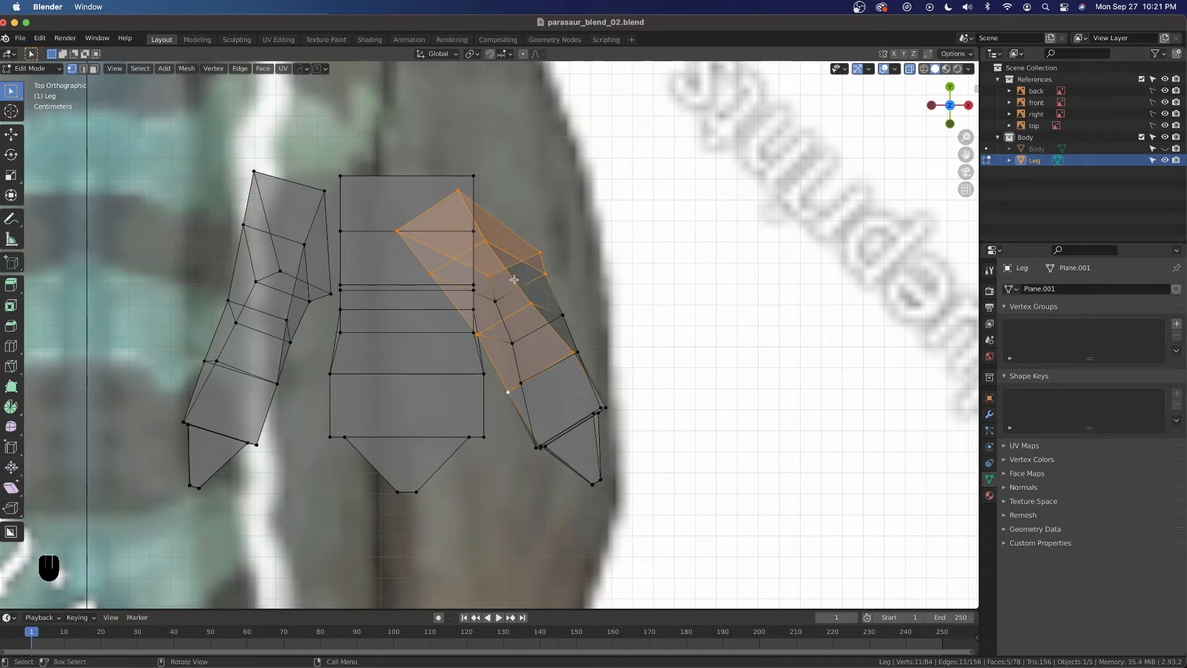
pyautogui.press('c')
pyautogui.press('c')
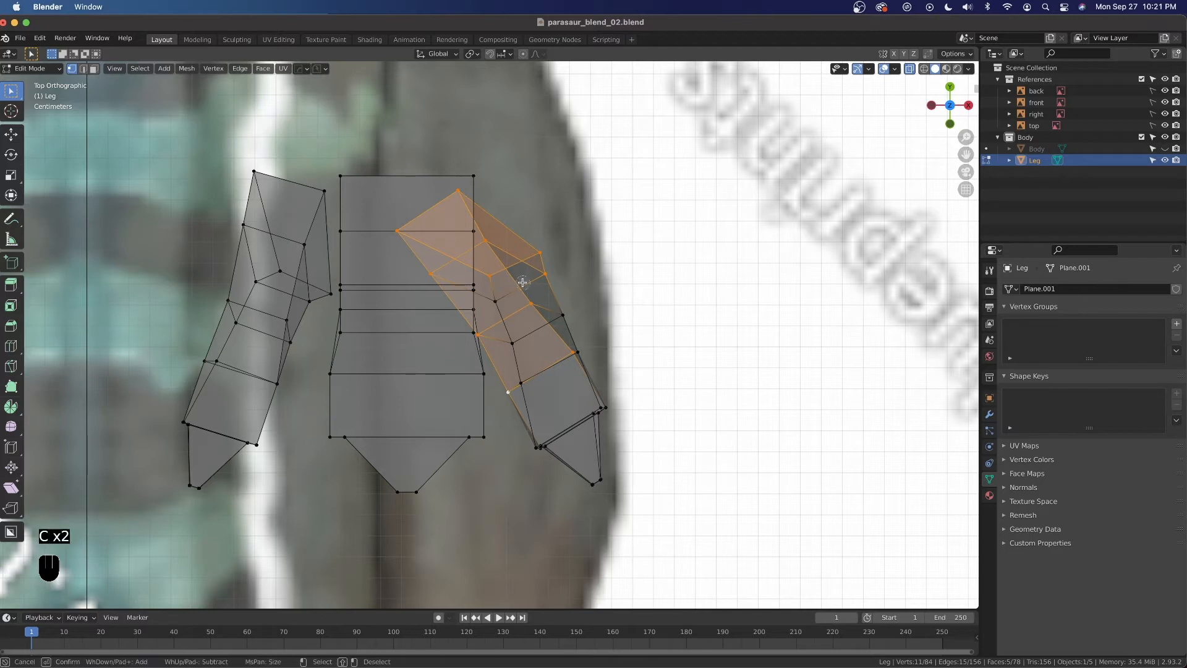
pyautogui.moveTo(493, 299); pyautogui.dragTo(515, 336)
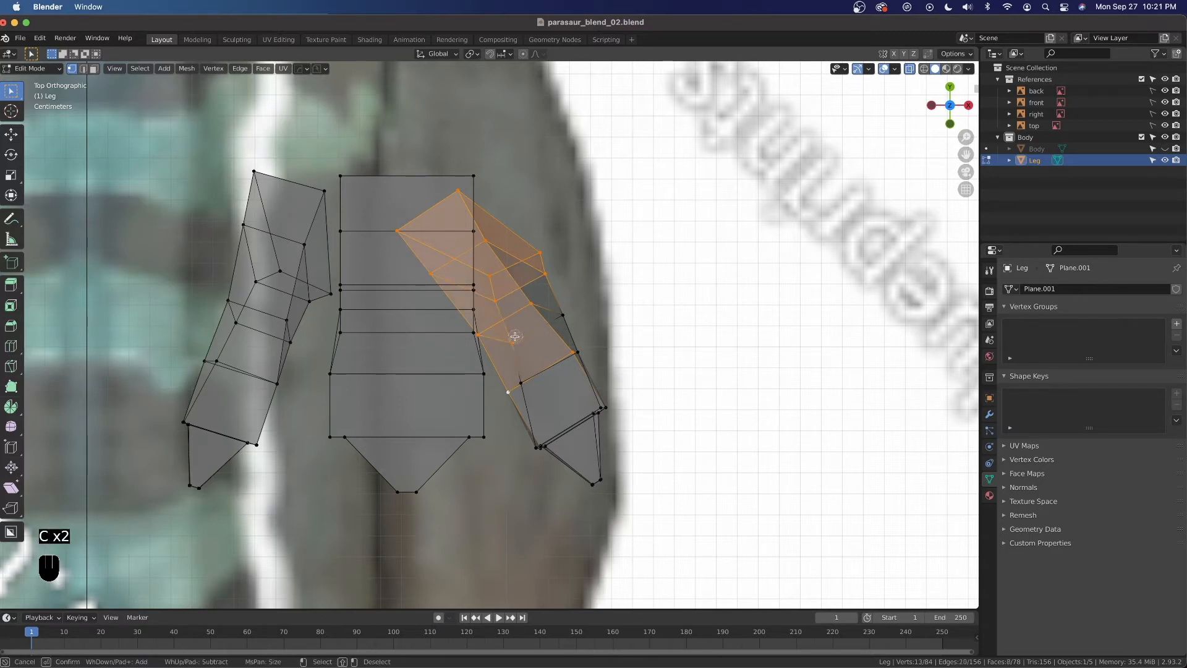
pyautogui.click(564, 312)
pyautogui.rightClick(566, 311)
pyautogui.press('r')
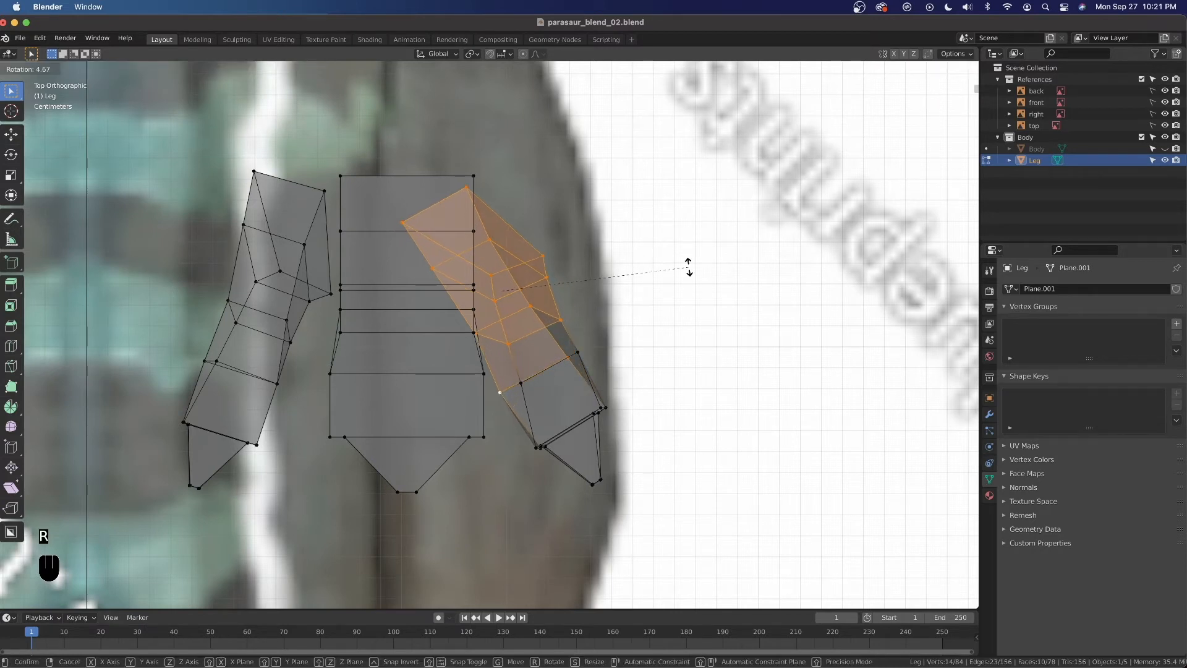
pyautogui.click(687, 265)
# Try shifting and rotating the copied toe's rear part further away from the middle toe in top view, and undo these changes.
pyautogui.press('g')
pyautogui.click(576, 289)
pyautogui.press('r')
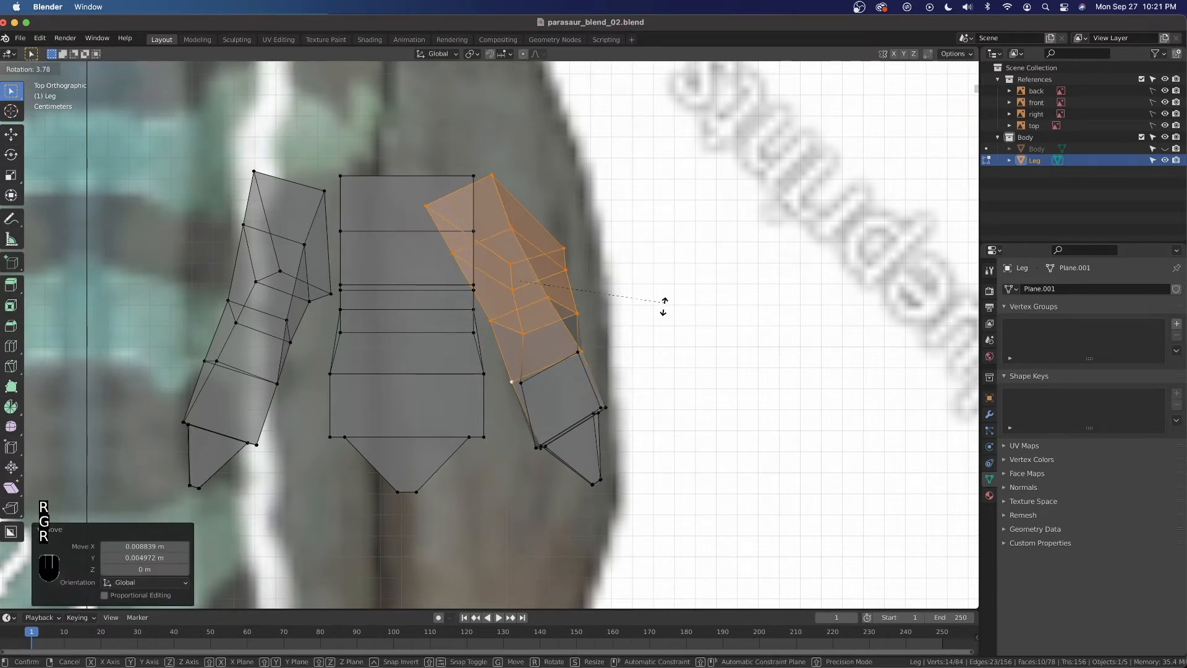
pyautogui.click(663, 314)
pyautogui.press('g')
pyautogui.click(625, 292)
pyautogui.press('r')
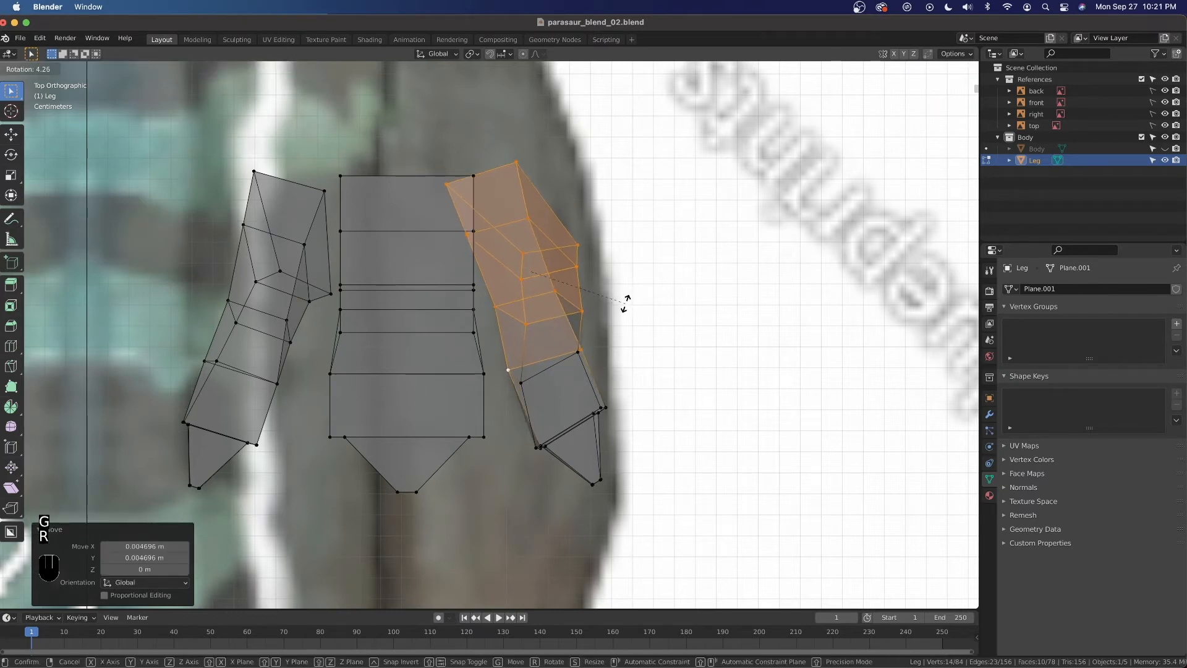
pyautogui.rightClick(625, 304)
pyautogui.press('super+z')
pyautogui.press('super+z')
pyautogui.press('super+z')
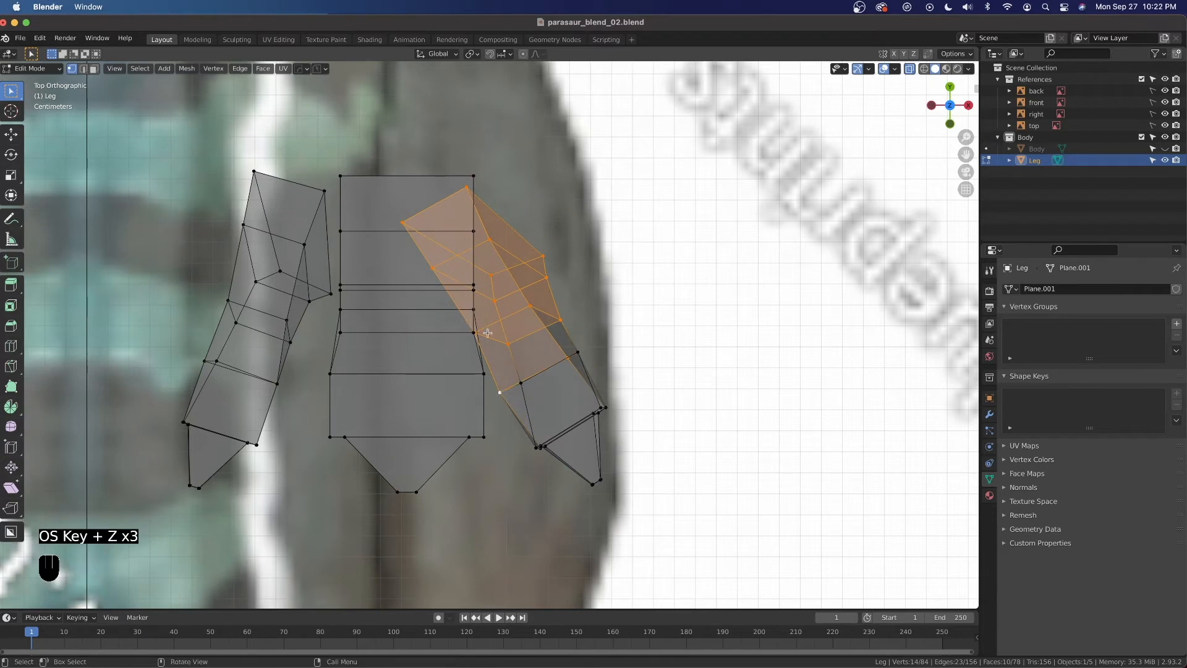
# Move the six rear sole vertices of the copied toe about 0.025 m along X, away from the middle toe.
pyautogui.press('ctrl+KP_1')
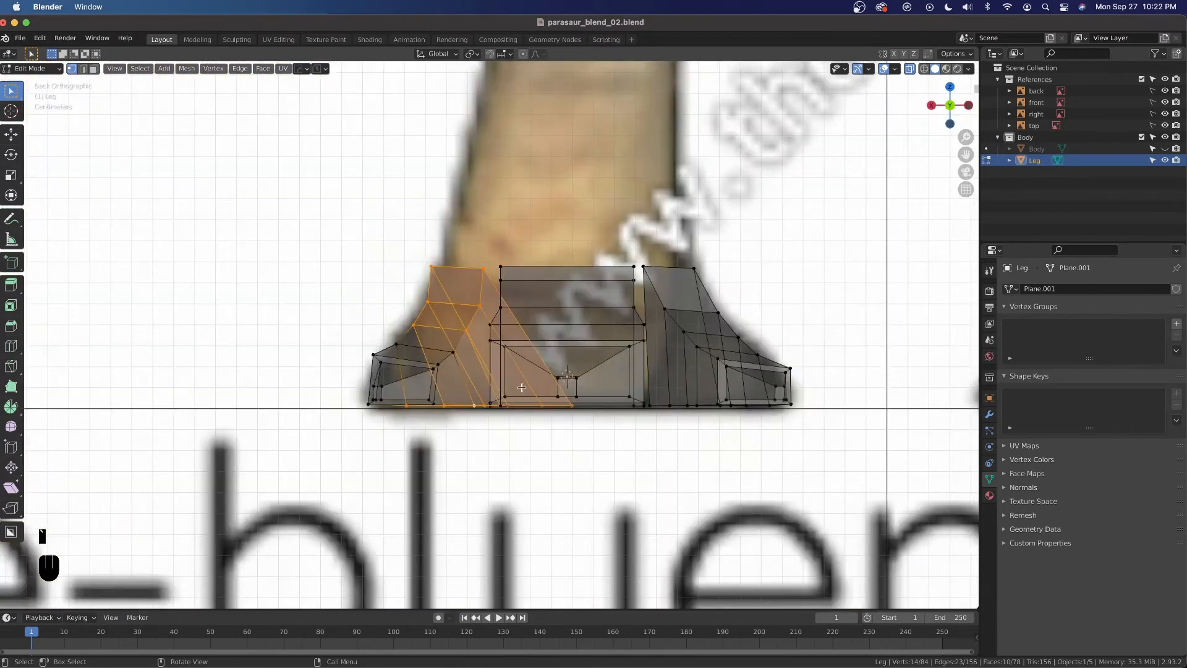
pyautogui.hotkey('alt', 'z')
pyautogui.moveTo(562, 377); pyautogui.dragTo(550, 498, button='middle')
pyautogui.hotkey('alt', 'z')
pyautogui.click(537, 495)
pyautogui.keyDown('shift'); pyautogui.click(459, 498); pyautogui.keyUp('shift')
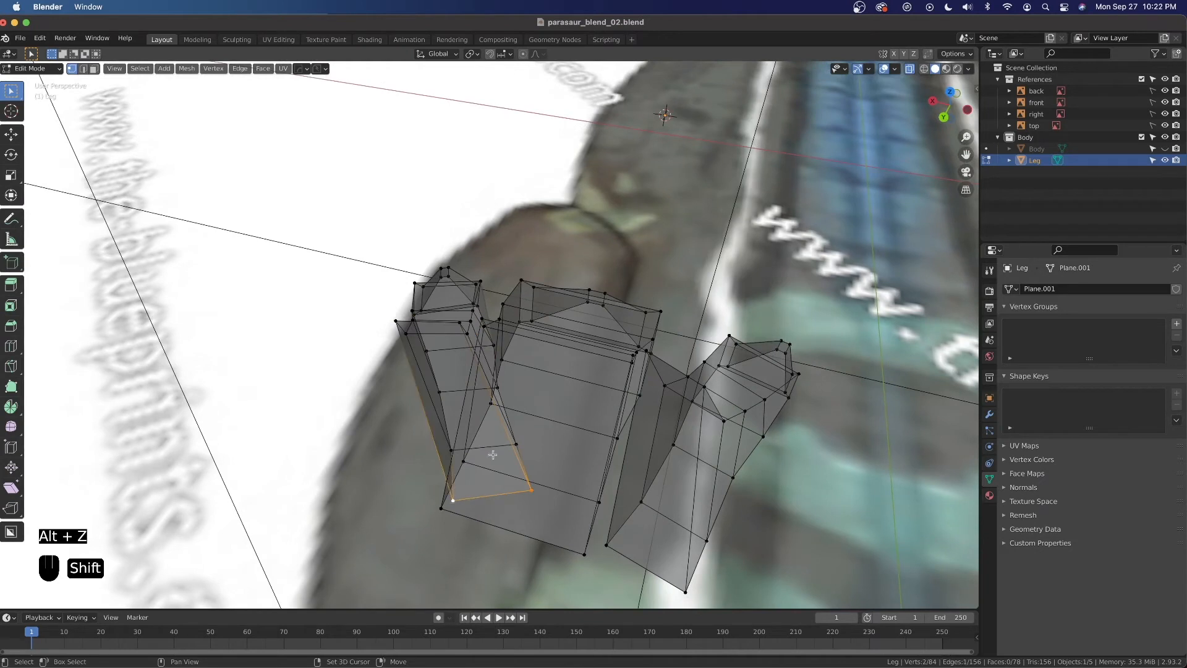
pyautogui.keyDown('shift'); pyautogui.click(512, 448); pyautogui.keyUp('shift')
pyautogui.keyDown('shift'); pyautogui.click(455, 447); pyautogui.keyUp('shift')
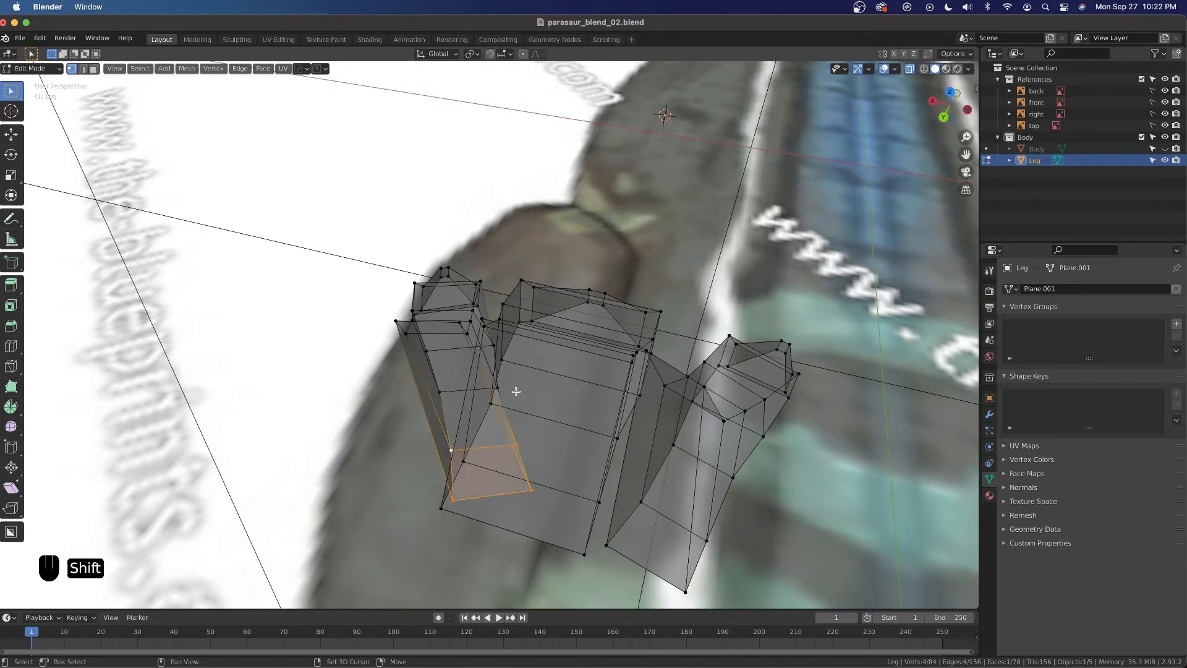
pyautogui.keyDown('shift'); pyautogui.click(446, 387); pyautogui.keyUp('shift')
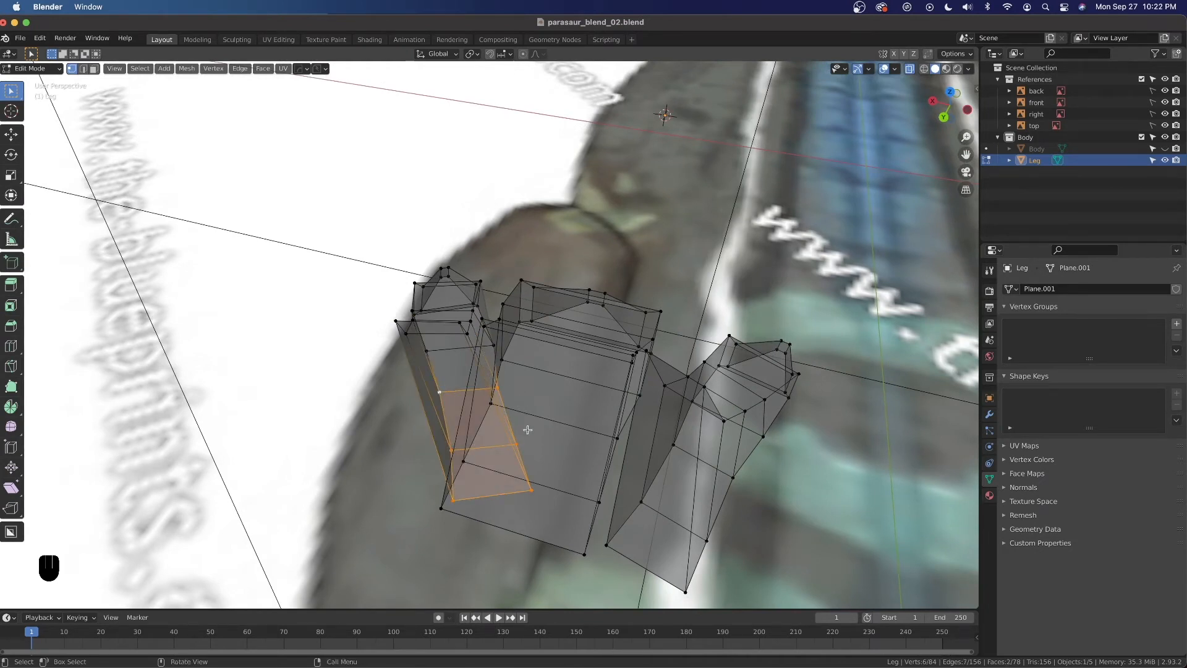
pyautogui.press('g')
pyautogui.press('x')
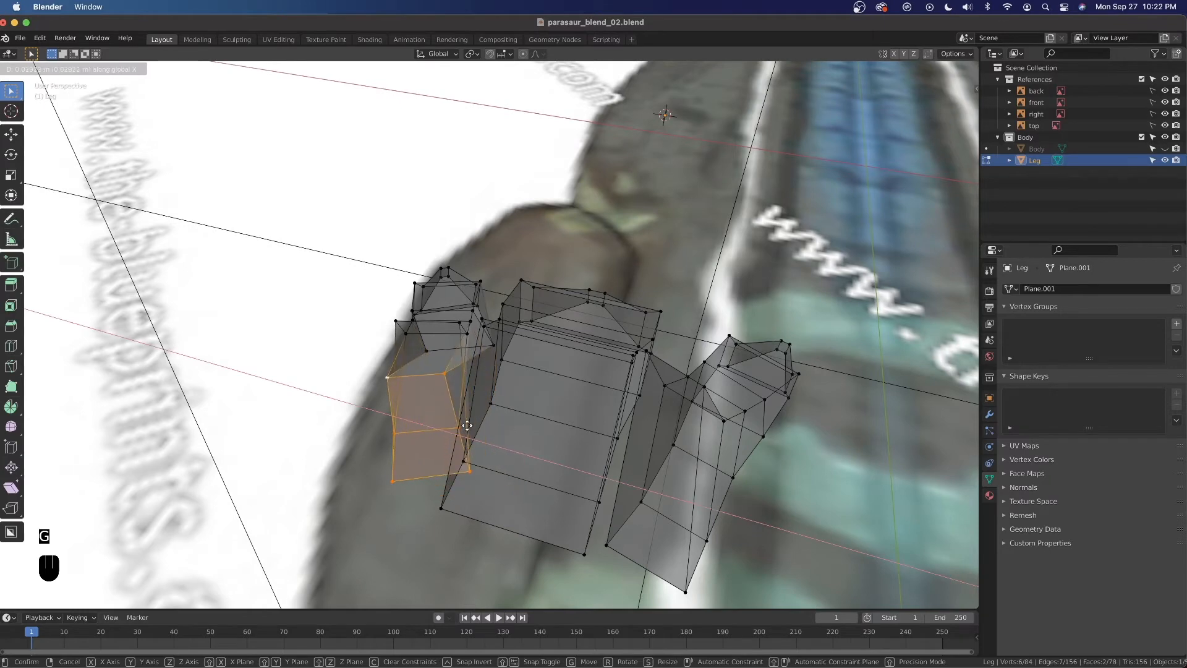
pyautogui.click(473, 433)
# In top view, rotate these six sole vertices about 22.3°, shift them about 0.0025 m in X and 0.0099 m in Y, and slightly rotate them again.
pyautogui.press('`')
pyautogui.click(475, 358)
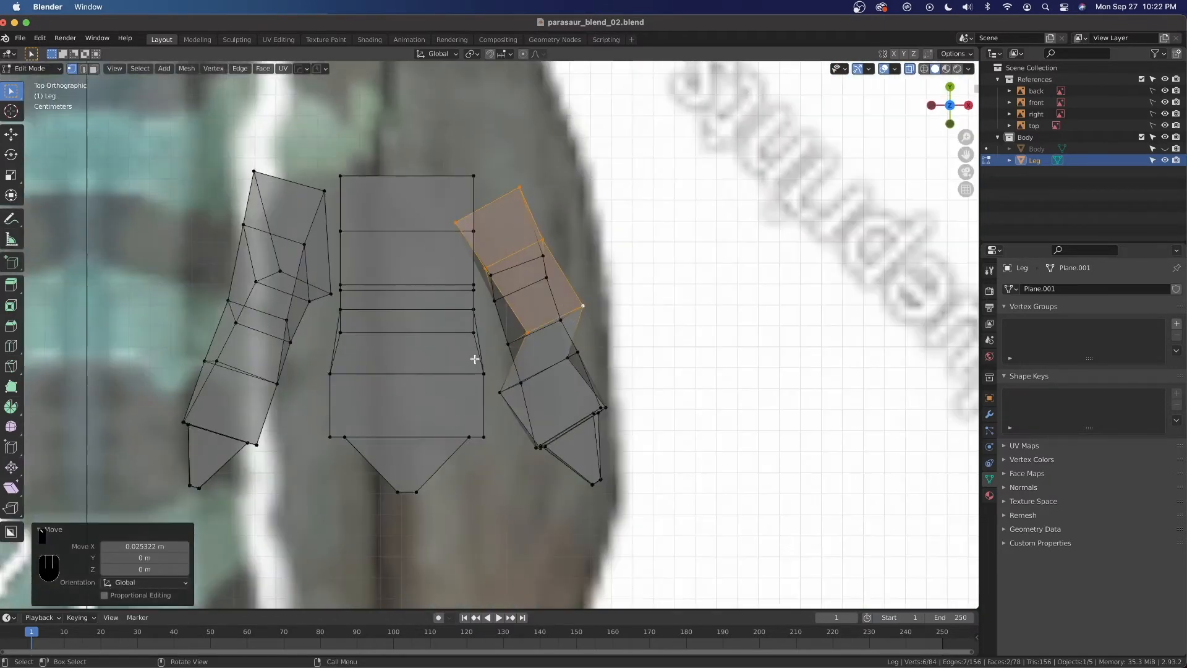
pyautogui.press('r')
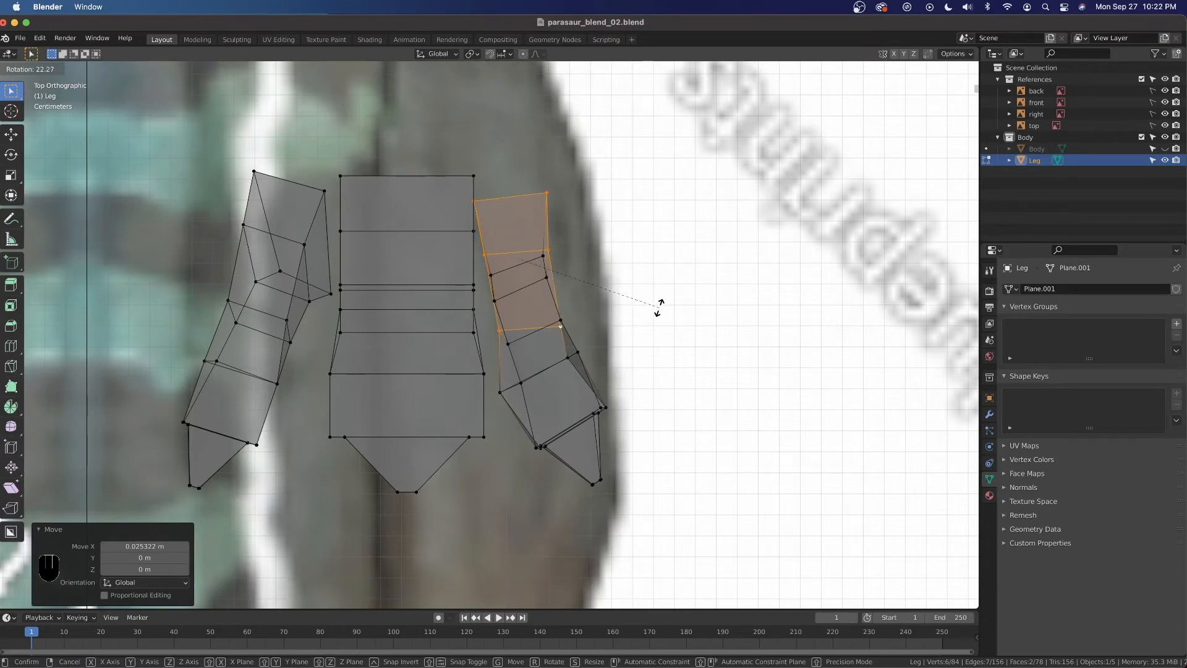
pyautogui.click(659, 308)
pyautogui.press('g')
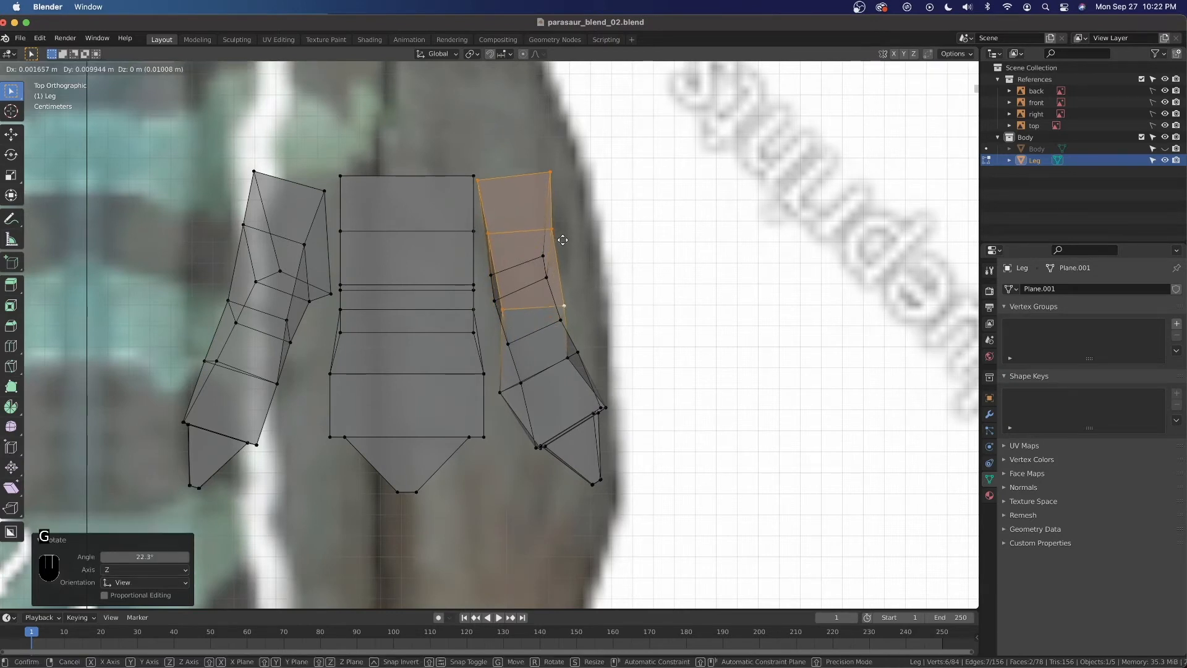
pyautogui.click(563, 242)
pyautogui.press('r')
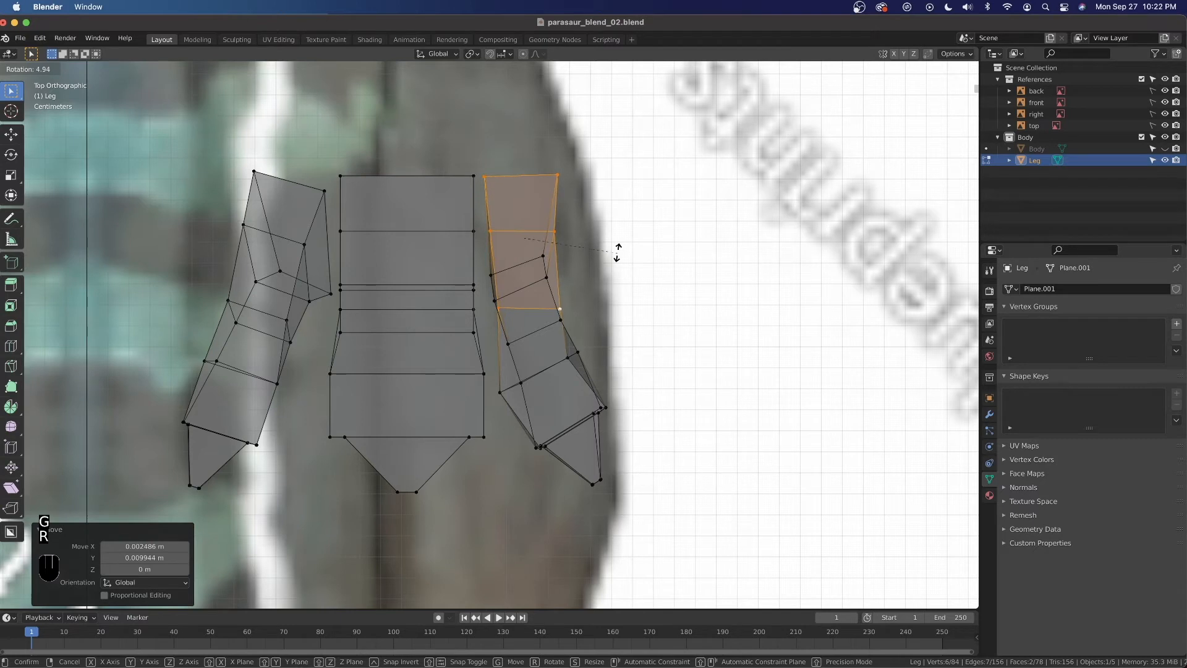
pyautogui.click(618, 249)
# Rotate the copied toe's six rear upper vertices about 10.1° in top view and shift them about 0.0022 m in X and 0.0028 m in Y.
pyautogui.click(544, 256)
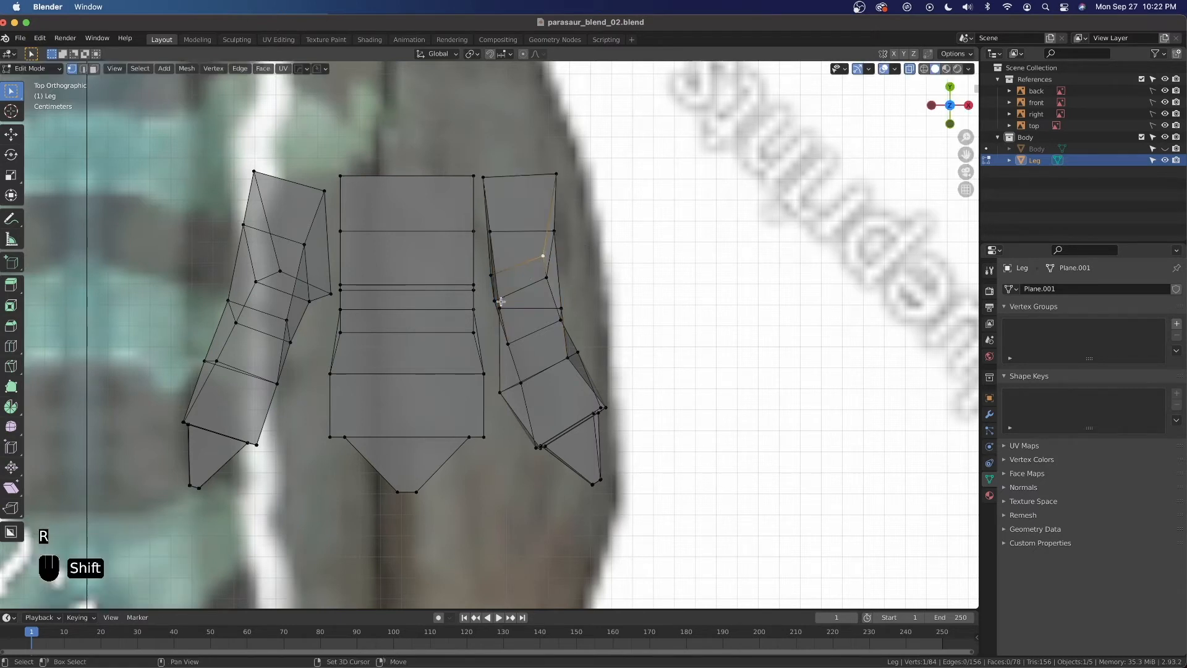
pyautogui.keyDown('shift'); pyautogui.click(495, 303); pyautogui.keyUp('shift')
pyautogui.keyDown('shift'); pyautogui.click(508, 344); pyautogui.keyUp('shift')
pyautogui.press('r')
pyautogui.click(660, 303)
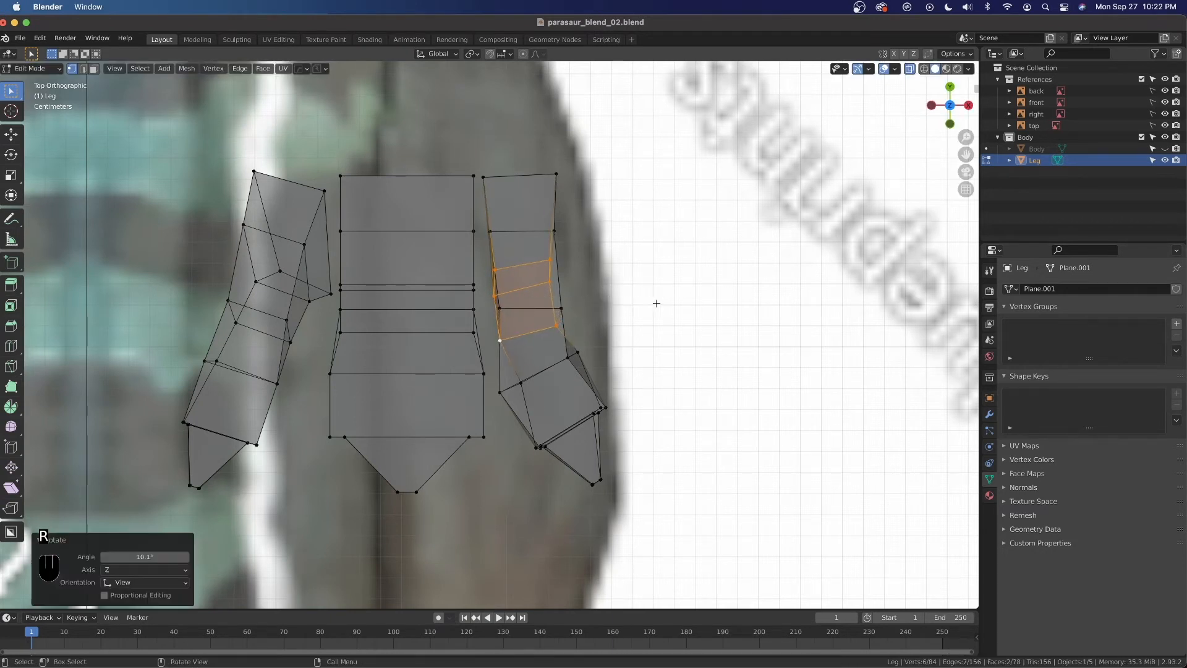
pyautogui.press('g')
pyautogui.click(564, 323)
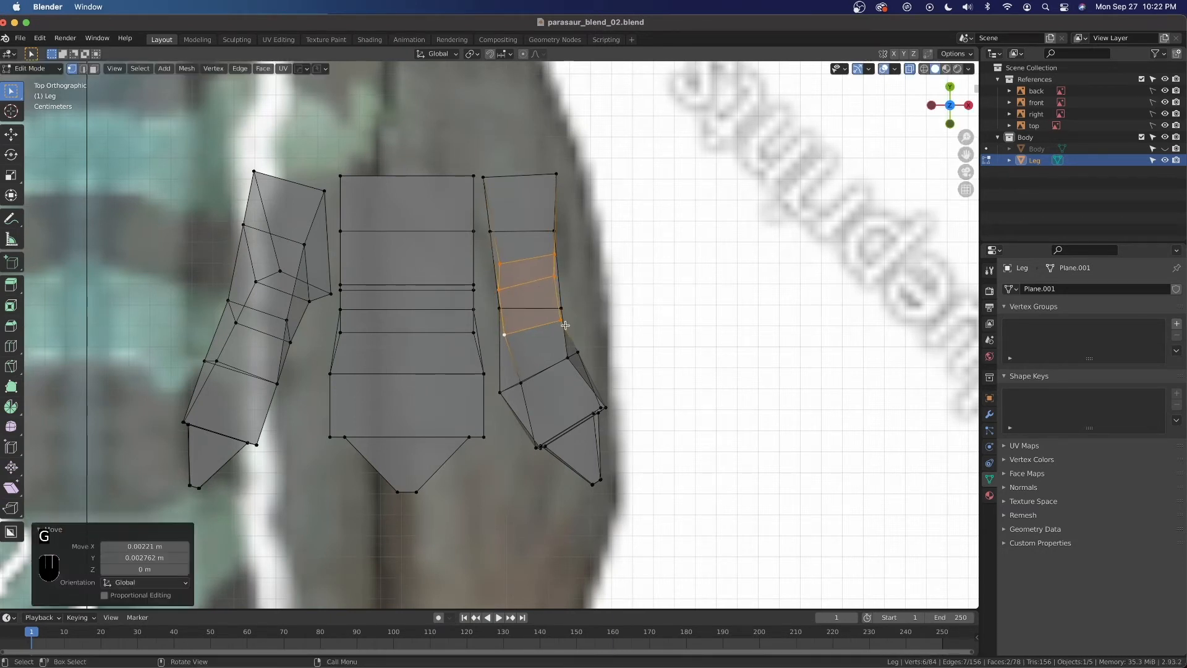
# Turn off X-ray and move two lower vertices on the copied toe's inner side about 0.0087 m along X, away from the middle toe.
pyautogui.moveTo(559, 342); pyautogui.dragTo(530, 367, button='middle')
pyautogui.hotkey('alt', 'z')
pyautogui.moveTo(564, 424); pyautogui.dragTo(557, 410, button='middle')
pyautogui.click(485, 496)
pyautogui.moveTo(484, 494); pyautogui.dragTo(631, 478, button='middle')
pyautogui.keyDown('shift'); pyautogui.click(517, 454); pyautogui.keyUp('shift')
pyautogui.press('g')
pyautogui.press('x')
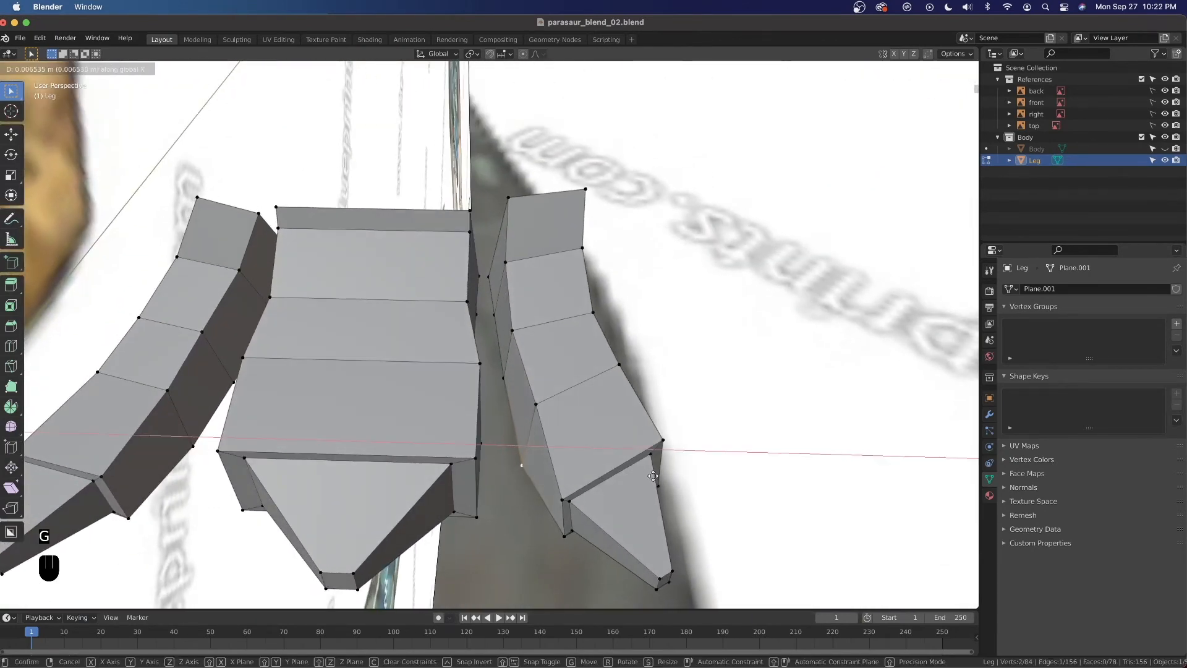
pyautogui.click(657, 476)
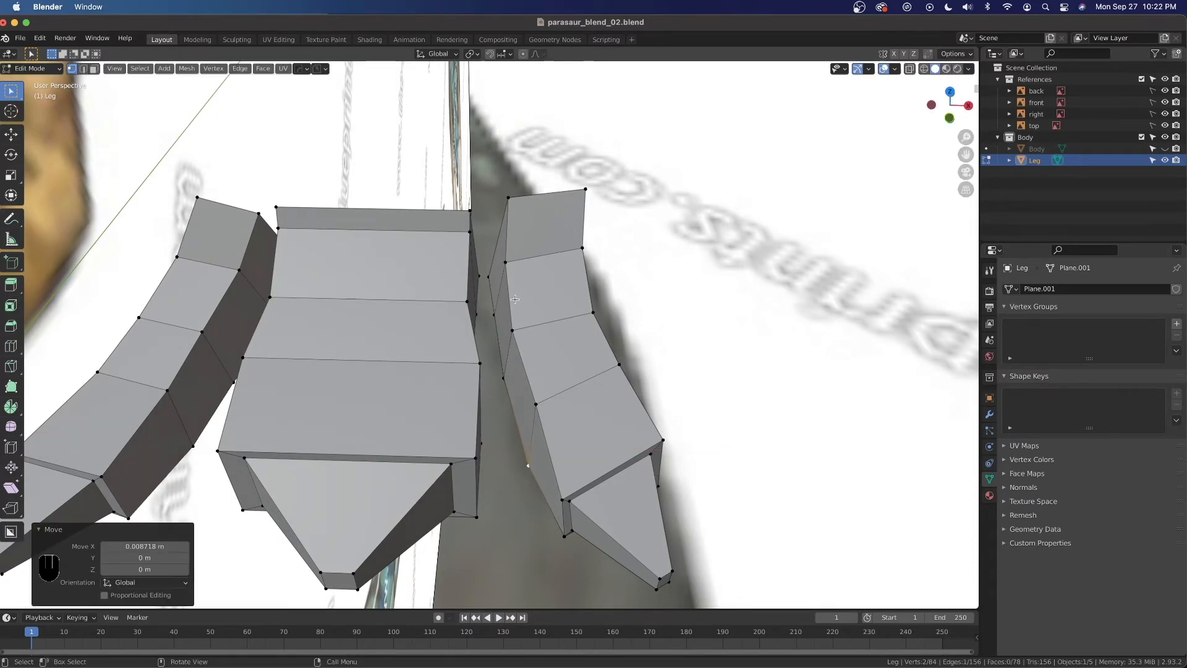
# Move two outer-side vertices at the copied toe's mid-length about 0.0031 m outward along X, and the next rear upper outer vertex about 0.0015 m.
pyautogui.moveTo(657, 476); pyautogui.dragTo(537, 306, button='middle')
pyautogui.moveTo(643, 422); pyautogui.dragTo(576, 441, button='middle')
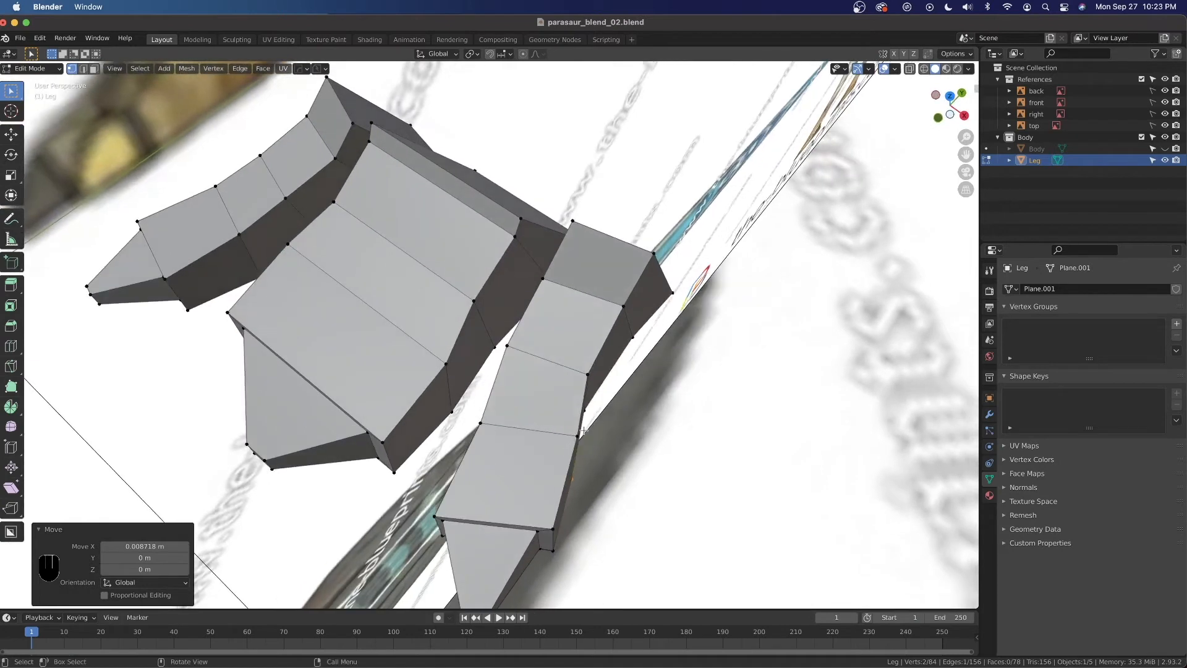
pyautogui.click(586, 375)
pyautogui.keyDown('shift'); pyautogui.click(584, 409); pyautogui.keyUp('shift')
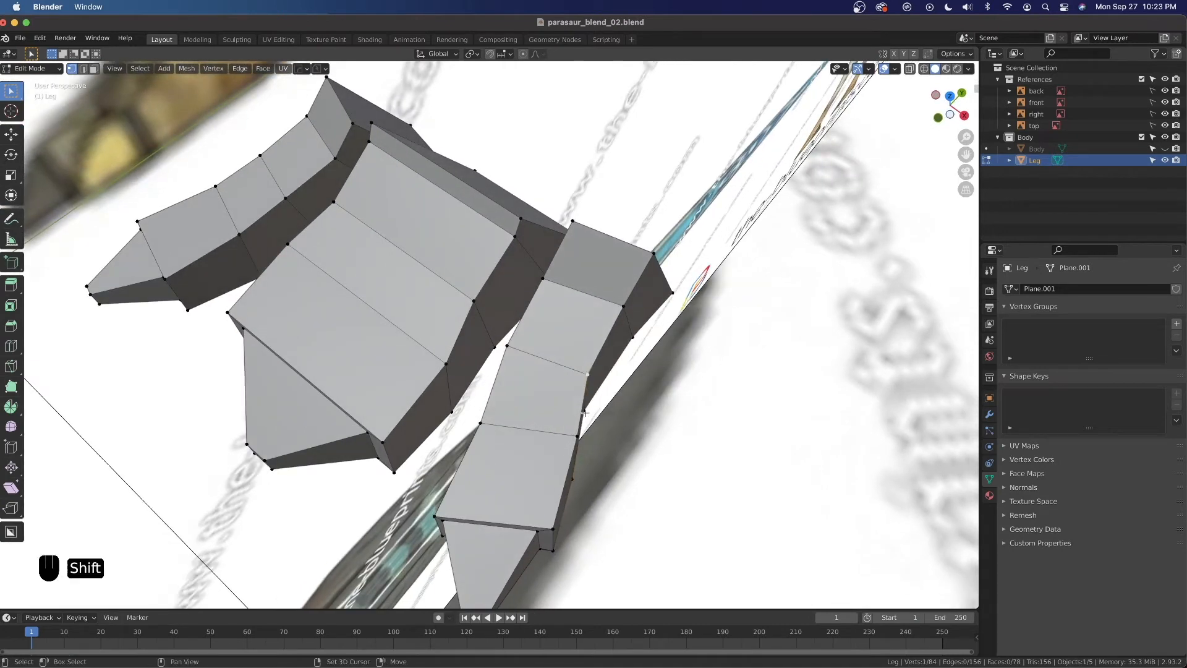
pyautogui.press('g')
pyautogui.press('x')
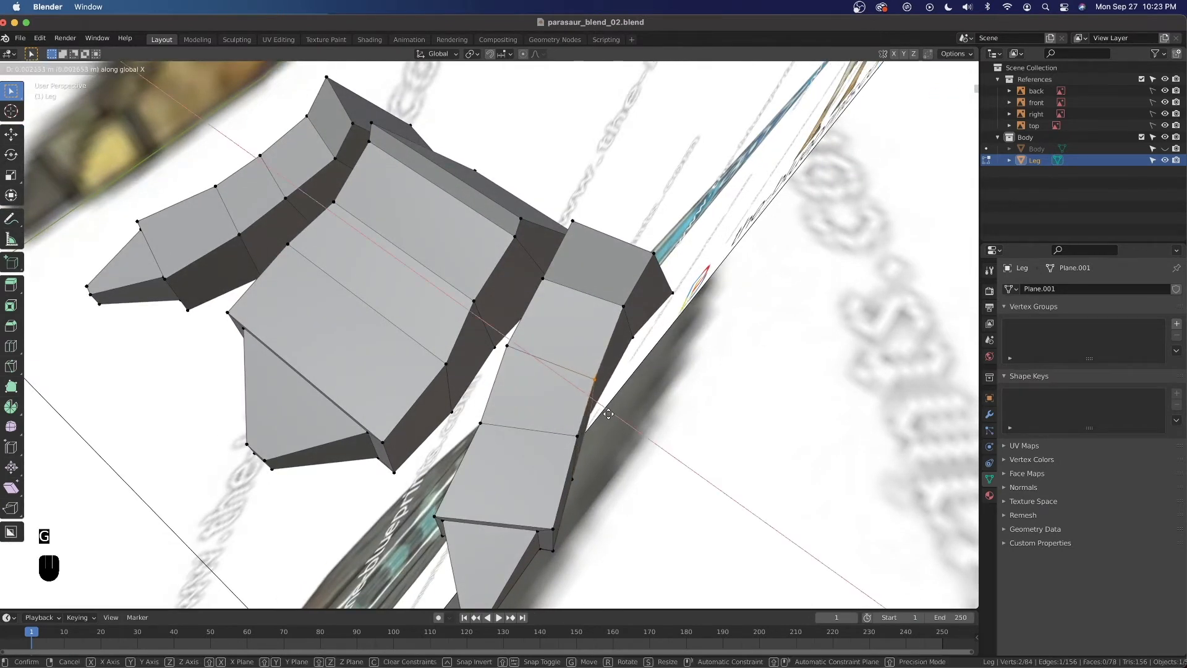
pyautogui.click(609, 414)
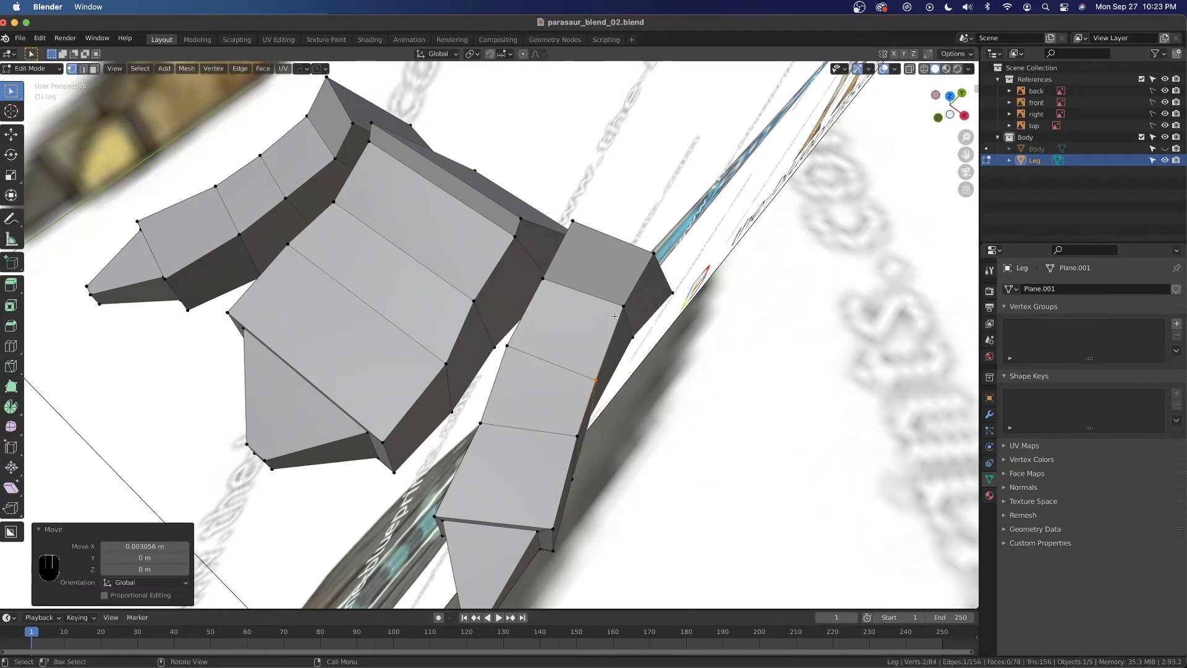
pyautogui.click(620, 331)
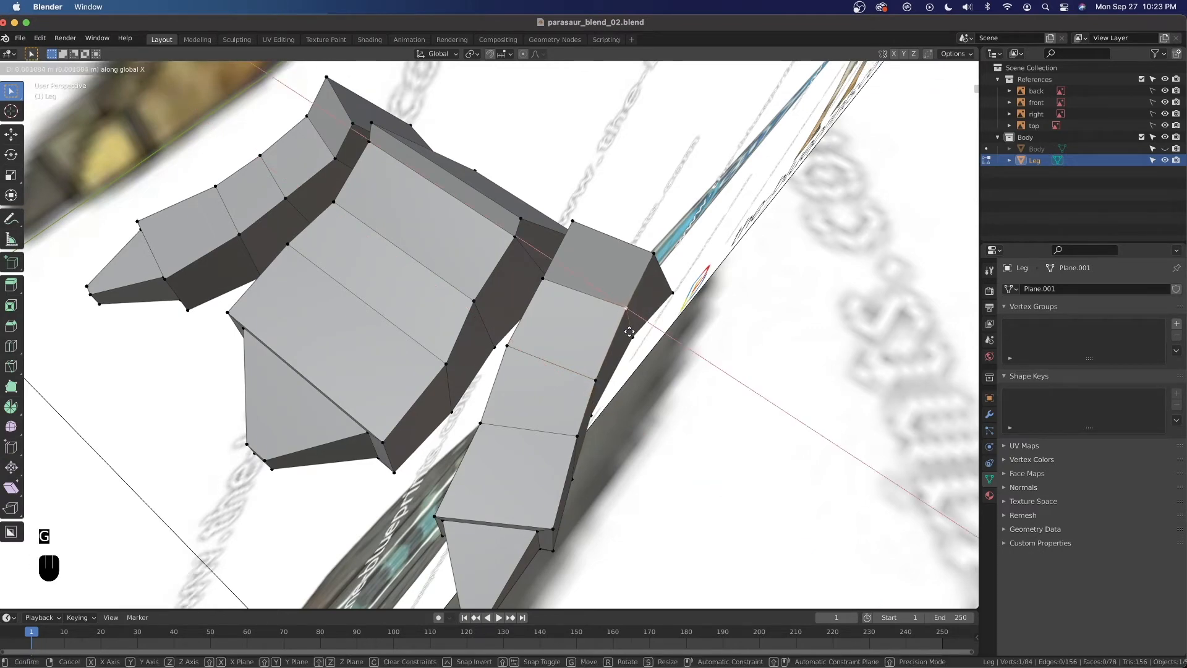
pyautogui.click(627, 329)
# In back view with X-ray display, select the copied toe's topmost outer vertex and turn on proportional editing.
pyautogui.scroll(-3, 479, 517)
pyautogui.moveTo(479, 517); pyautogui.dragTo(444, 425, button='middle')
pyautogui.press('`')
pyautogui.click(498, 393)
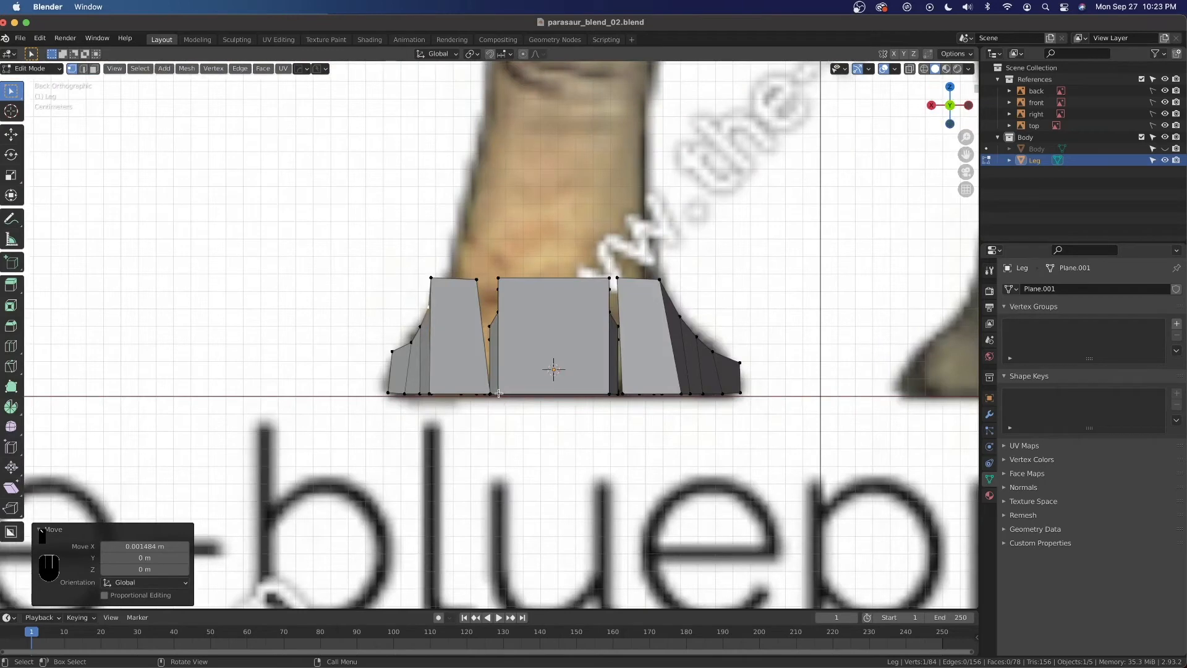
pyautogui.hotkey('alt', 'z')
pyautogui.scroll(4, 498, 393)
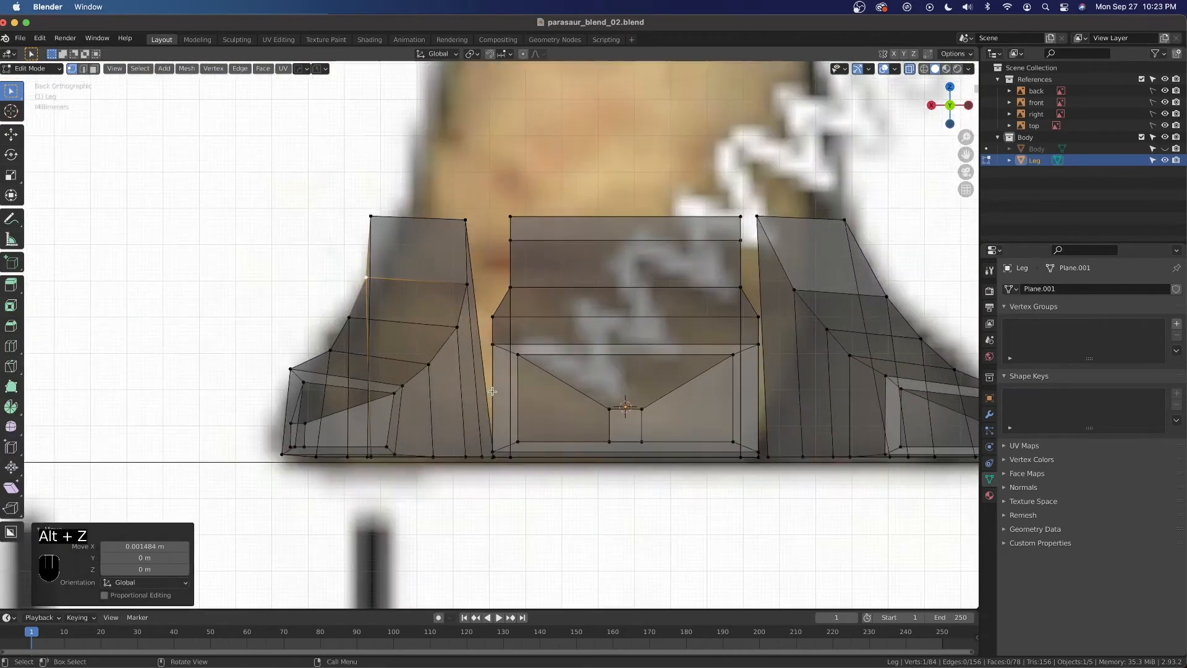
pyautogui.click(371, 218)
pyautogui.click(523, 54)
pyautogui.press('g')
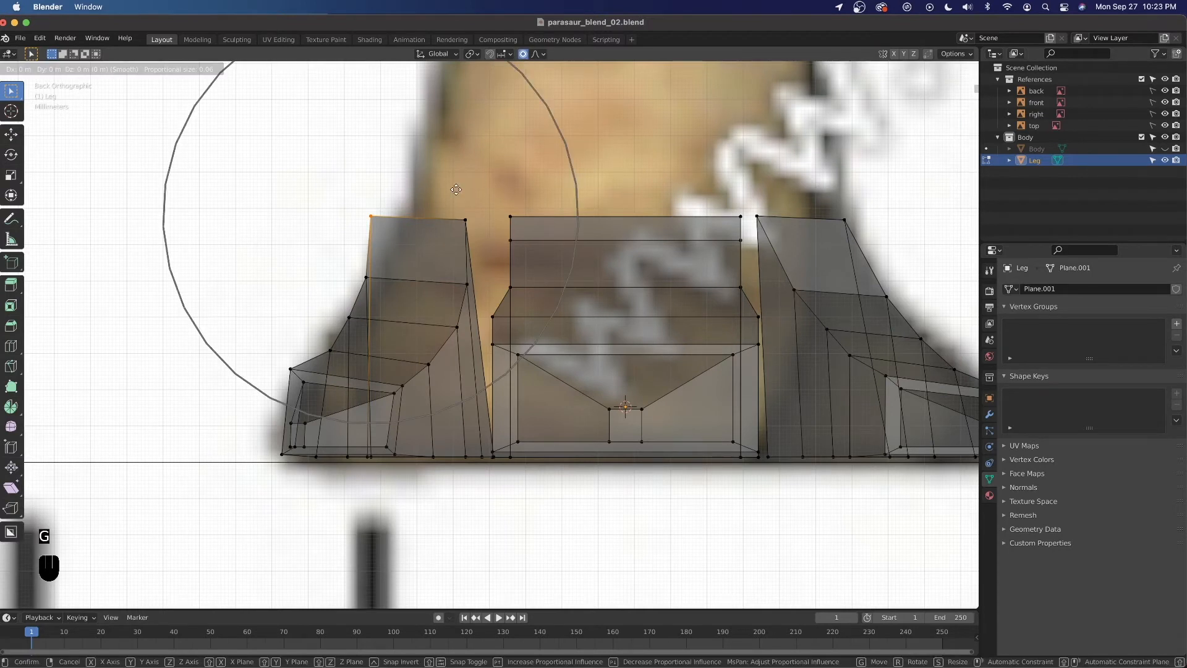
pyautogui.scroll(4, 455, 195)
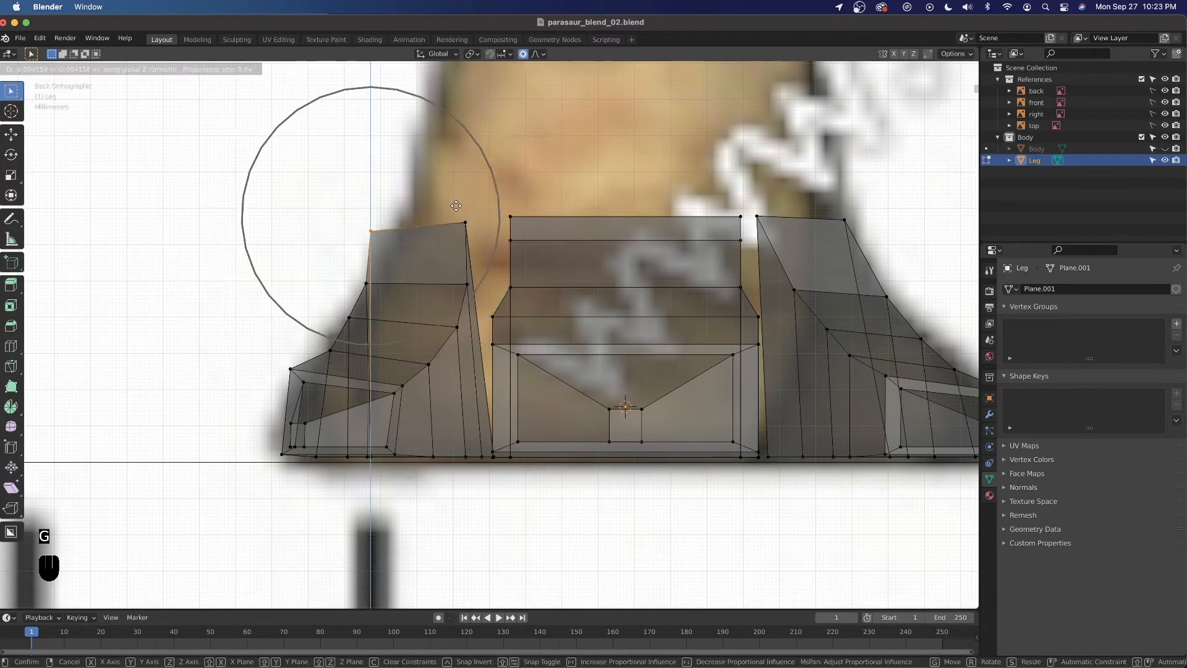
pyautogui.scroll(-3, 465, 207)
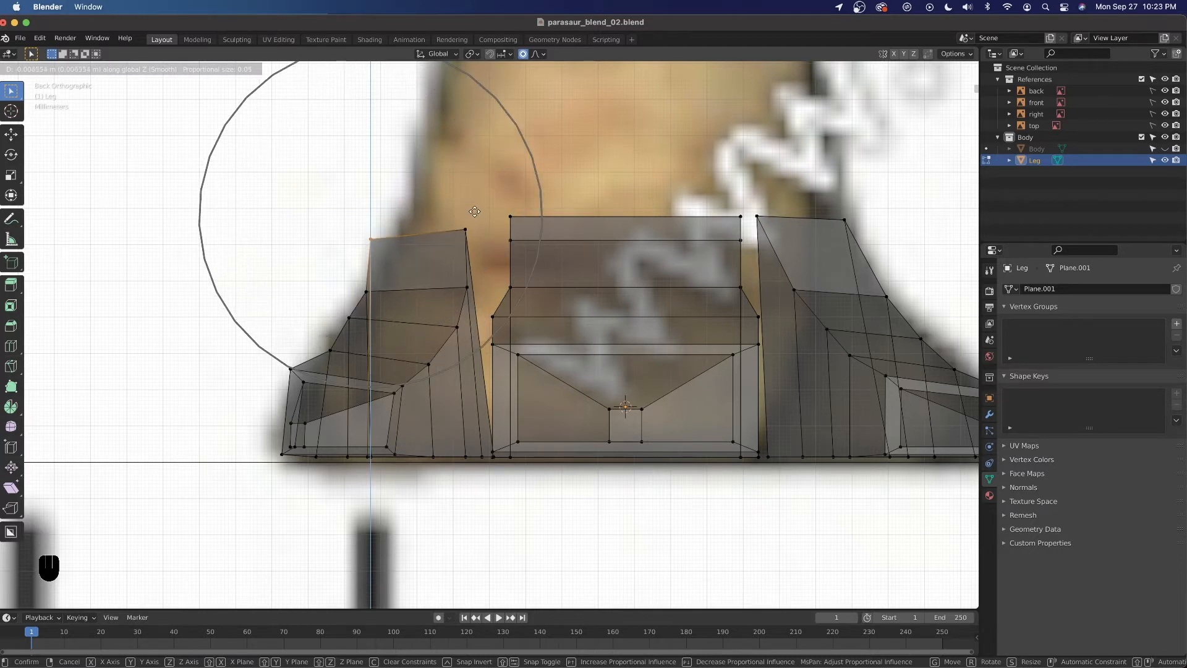
pyautogui.rightClick(447, 263)
# With proportional editing, move the copied toe's topmost outer vertex about -0.007 m along X and the outer vertex two rows below about -0.0014 m.
pyautogui.press('g')
pyautogui.press('x')
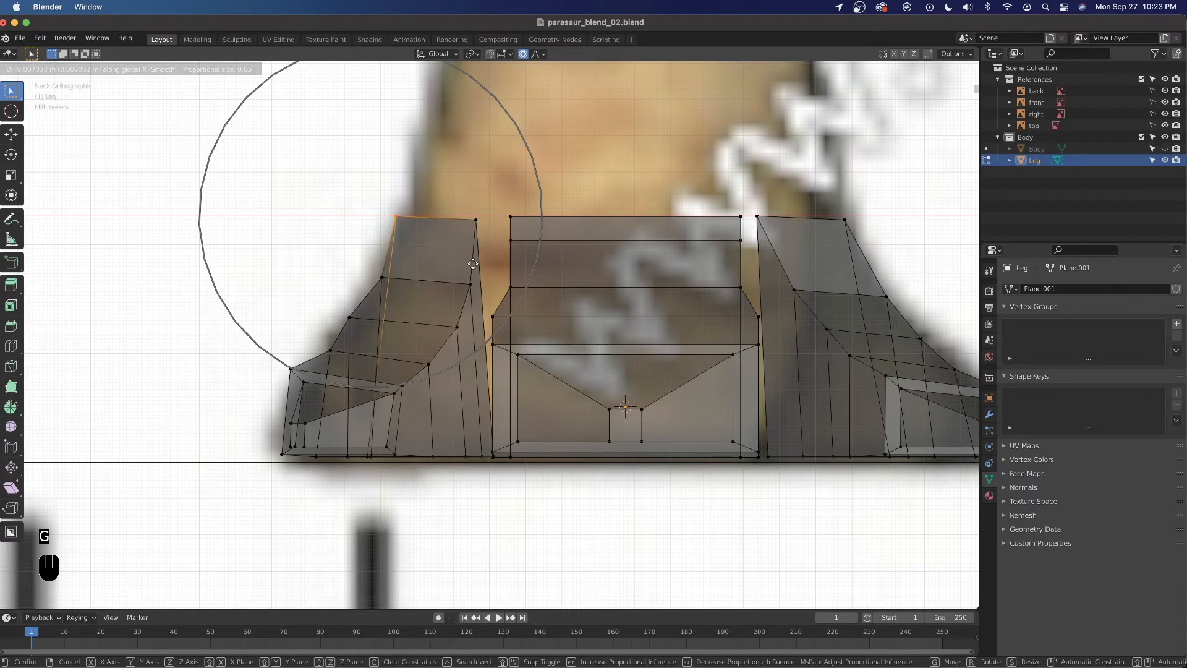
pyautogui.click(473, 264)
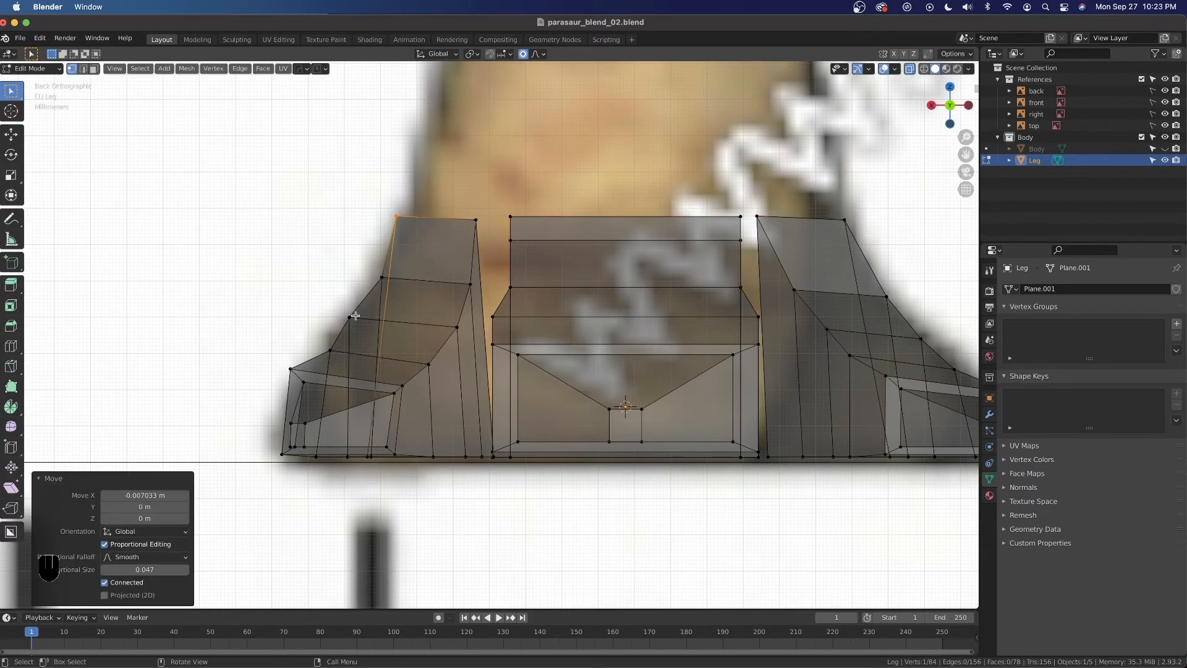
pyautogui.click(353, 316)
pyautogui.press('g')
pyautogui.press('x')
pyautogui.scroll(2, 391, 328)
pyautogui.click(391, 329)
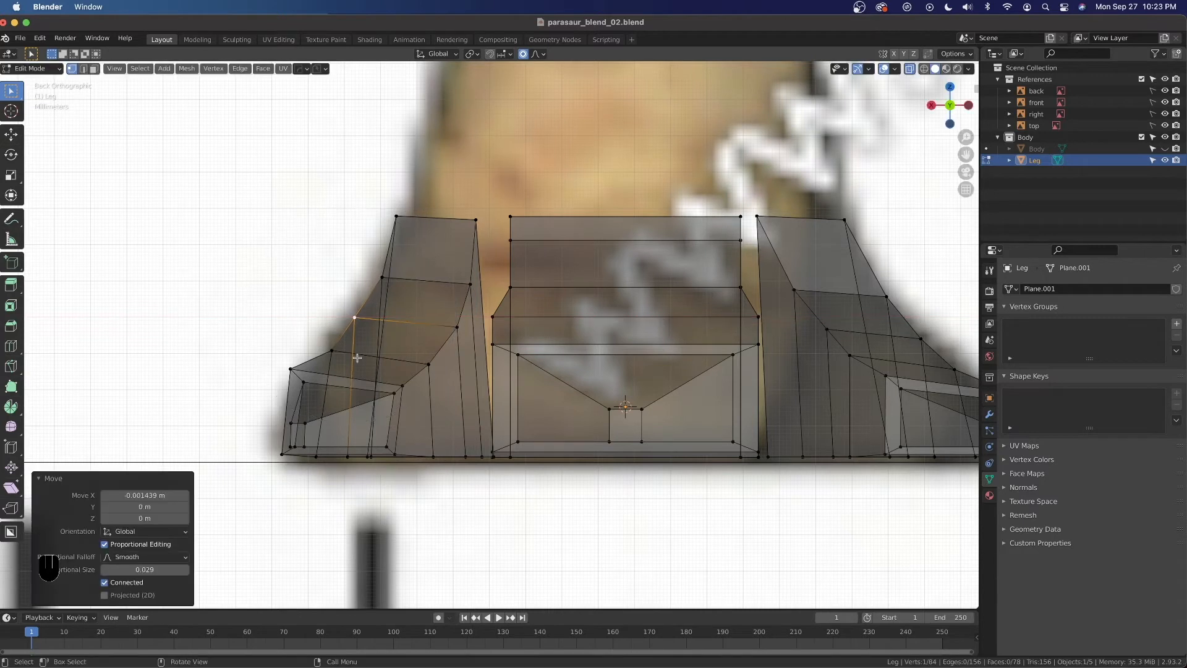
# Move the upper outer vertex at the copied toe's front about -0.0042 m in X and -0.0016 m in Z with proportional size 0.036.
pyautogui.click(293, 383)
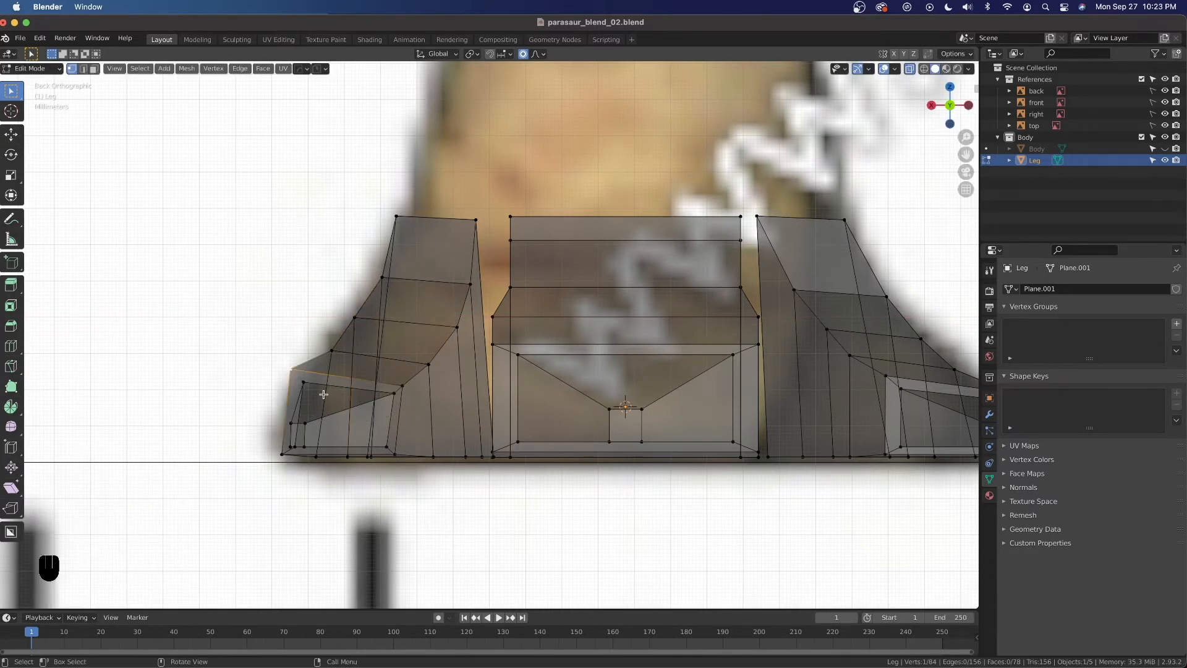
pyautogui.press('g')
pyautogui.press('x')
pyautogui.scroll(-2, 341, 399)
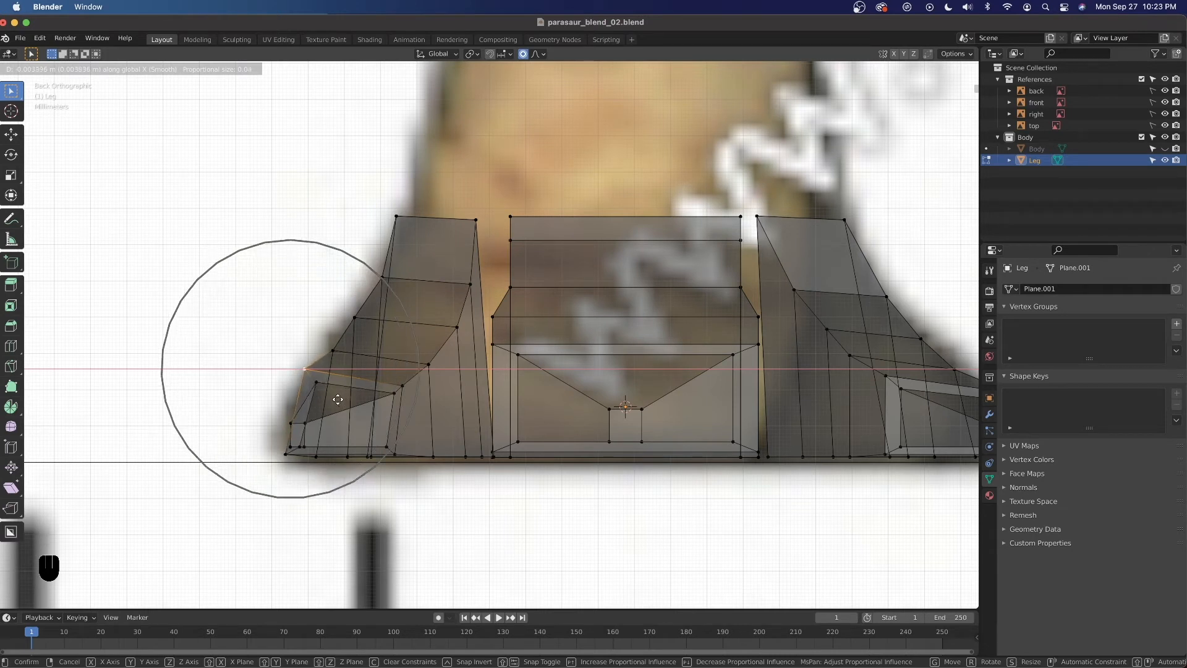
pyautogui.click(339, 399)
pyautogui.press('g')
pyautogui.press('z')
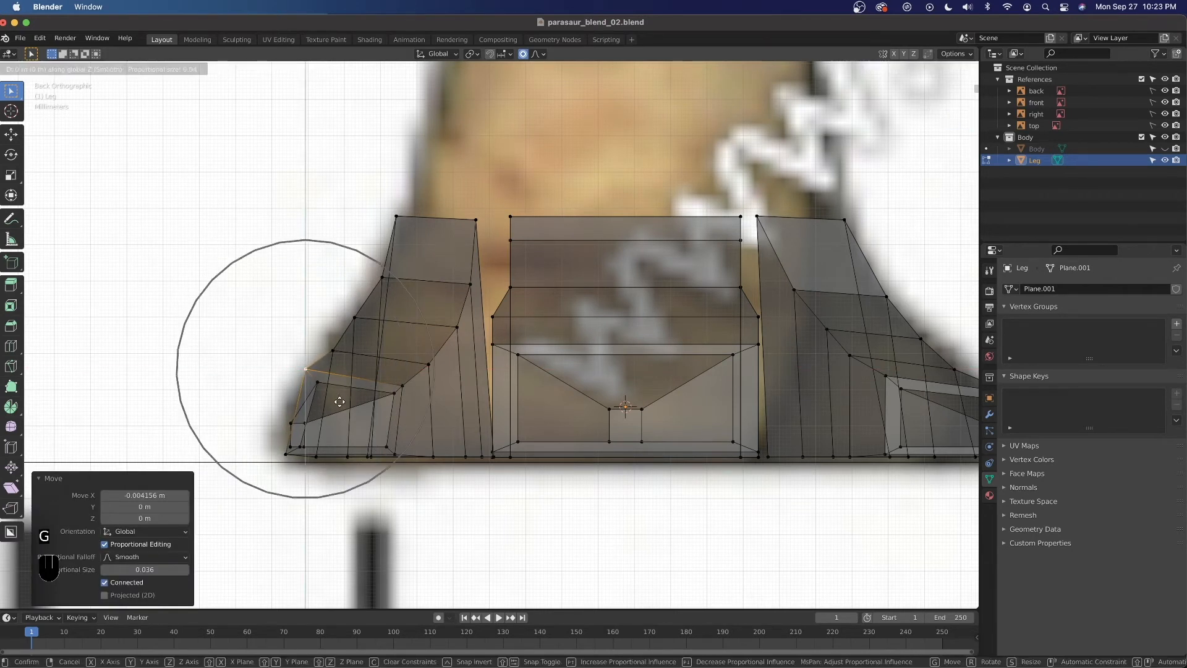
pyautogui.click(341, 406)
# In front view, select the upper outer vertex at the copied toe's claw tip.
pyautogui.scroll(-4, 411, 432)
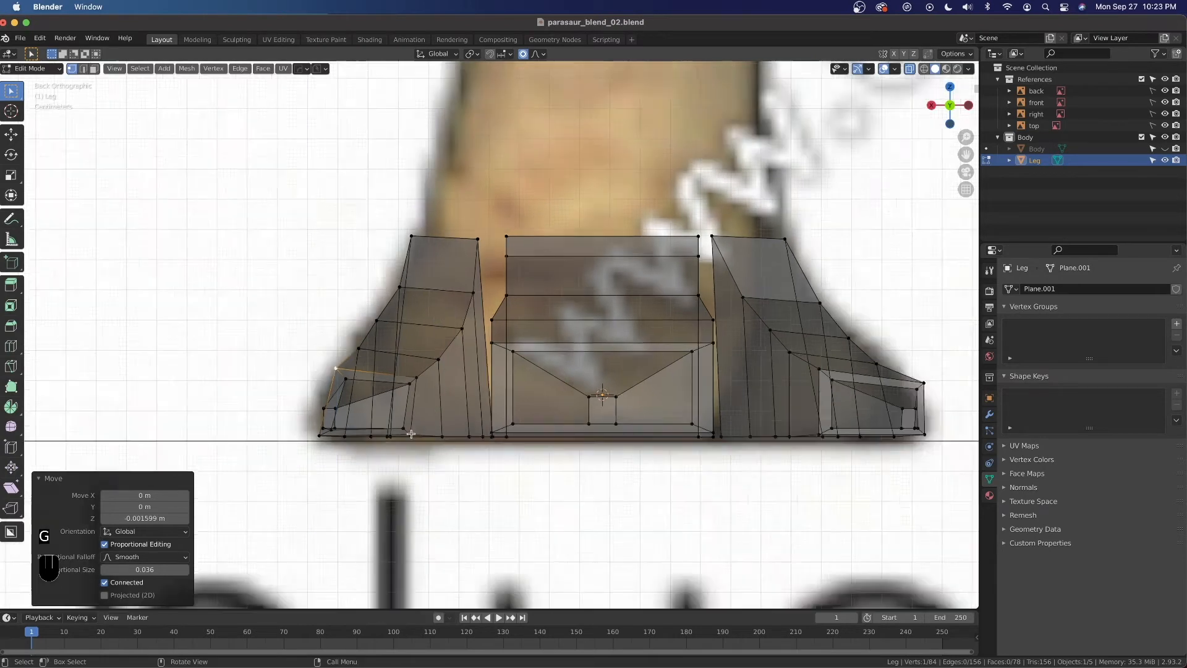
pyautogui.press('`')
pyautogui.click(356, 372)
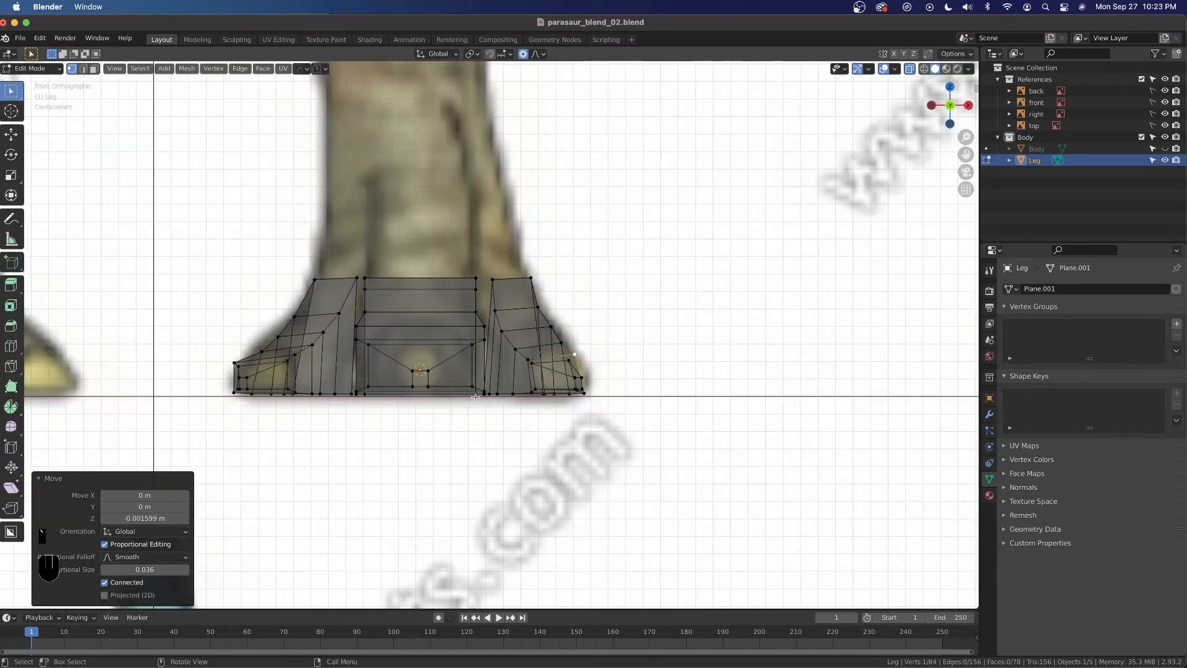
pyautogui.scroll(2, 475, 396)
pyautogui.scroll(4, 630, 404)
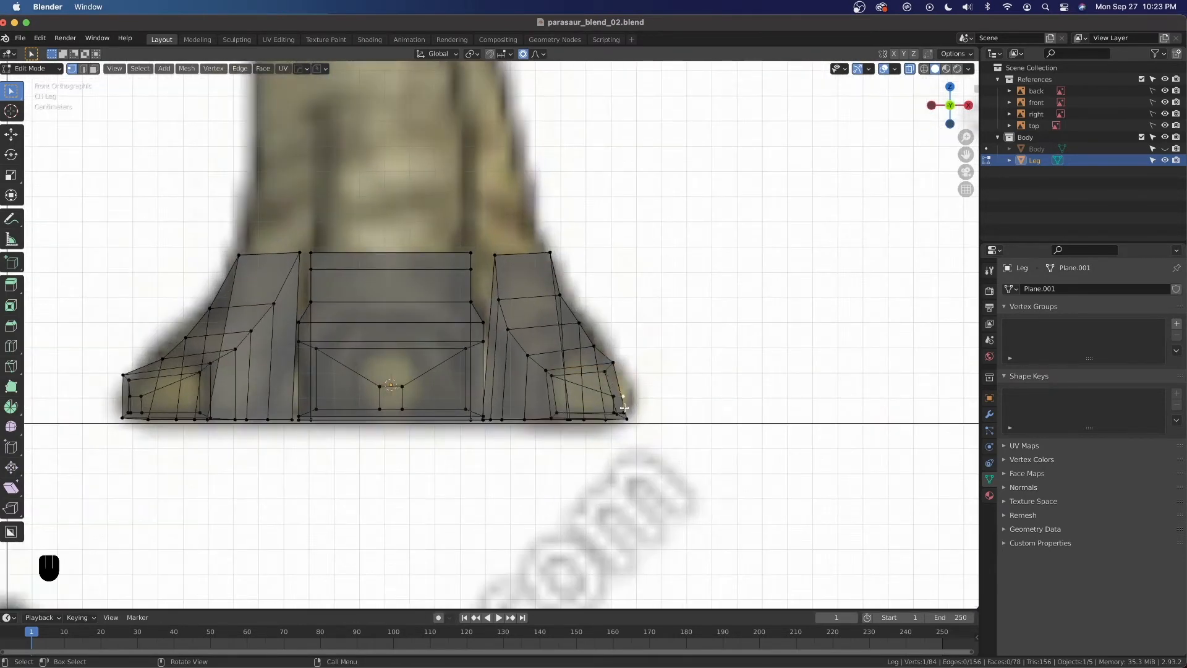
pyautogui.press('g')
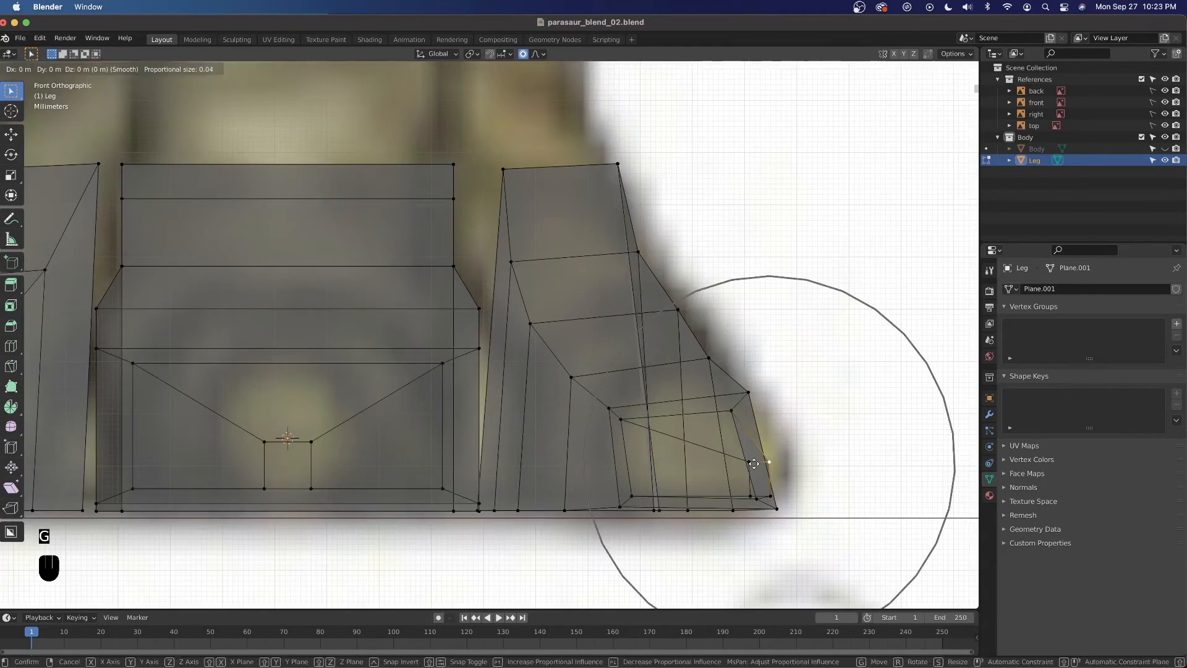
pyautogui.scroll(-2, 760, 460)
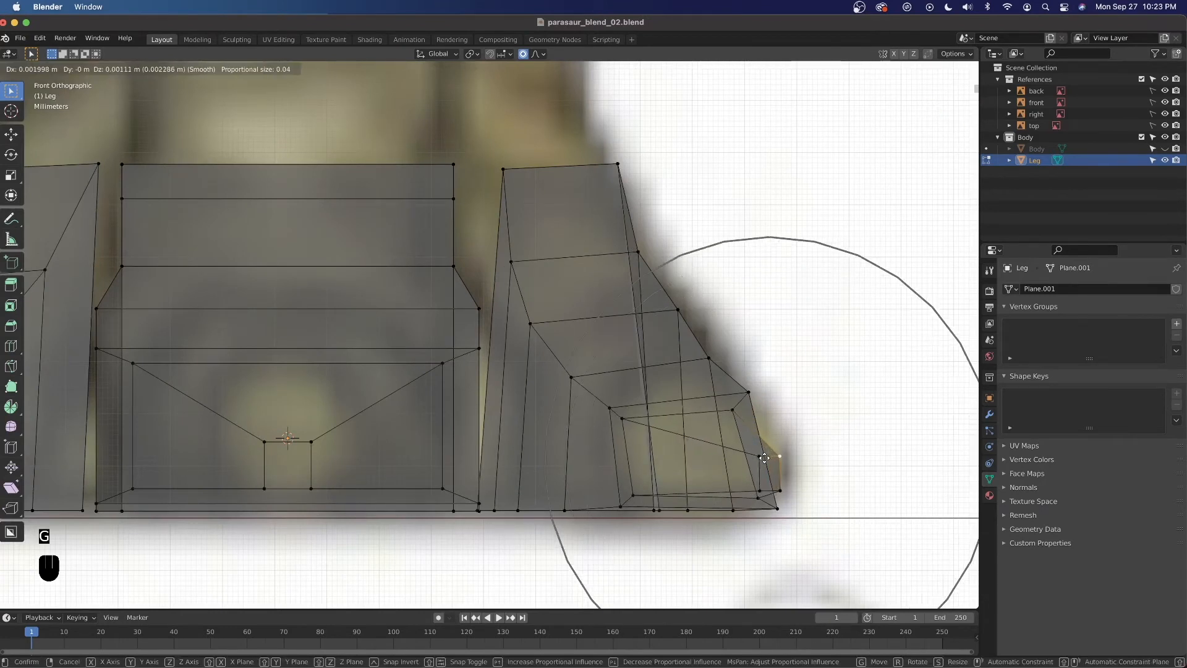
pyautogui.click(767, 458)
# Scale around the copied toe's claw tip vertex by 1.196 in X and 1.224 in Z with proportional editing.
pyautogui.press('s')
pyautogui.press('x')
pyautogui.click(788, 456)
pyautogui.press('s')
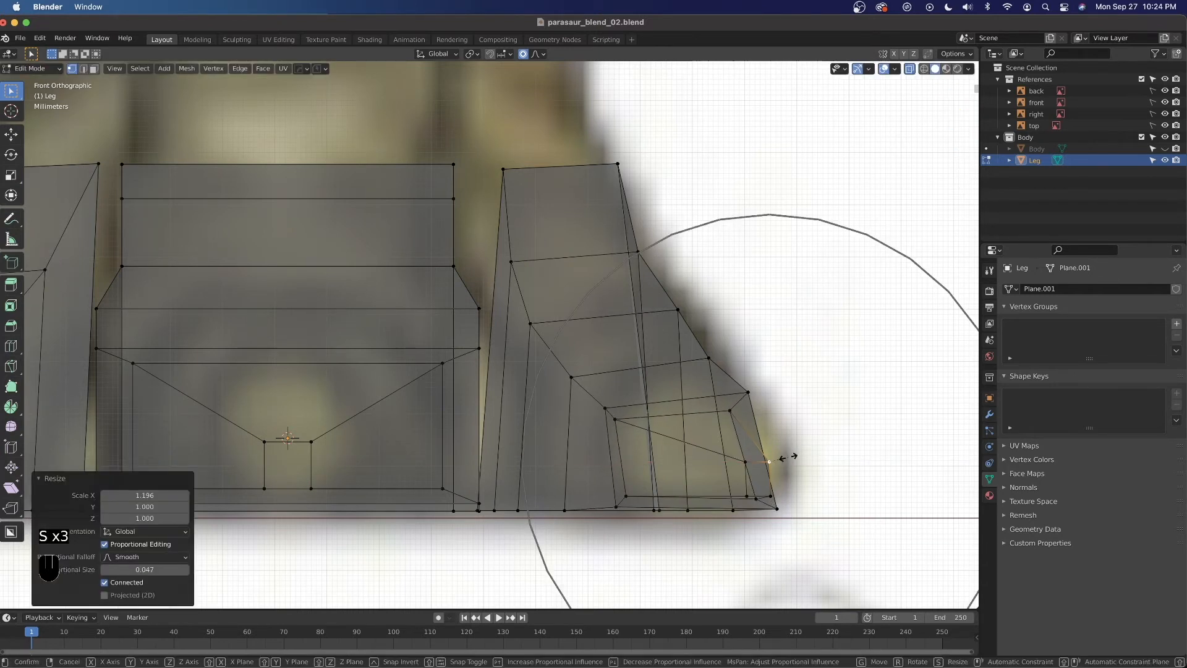
pyautogui.press('z')
pyautogui.click(792, 456)
# Move the copied toe's claw tip vertex about 0.0031 m in X and 0.0017 m in Z with proportional size 0.063.
pyautogui.press('g')
pyautogui.scroll(-1, 800, 448)
pyautogui.scroll(-1, 805, 446)
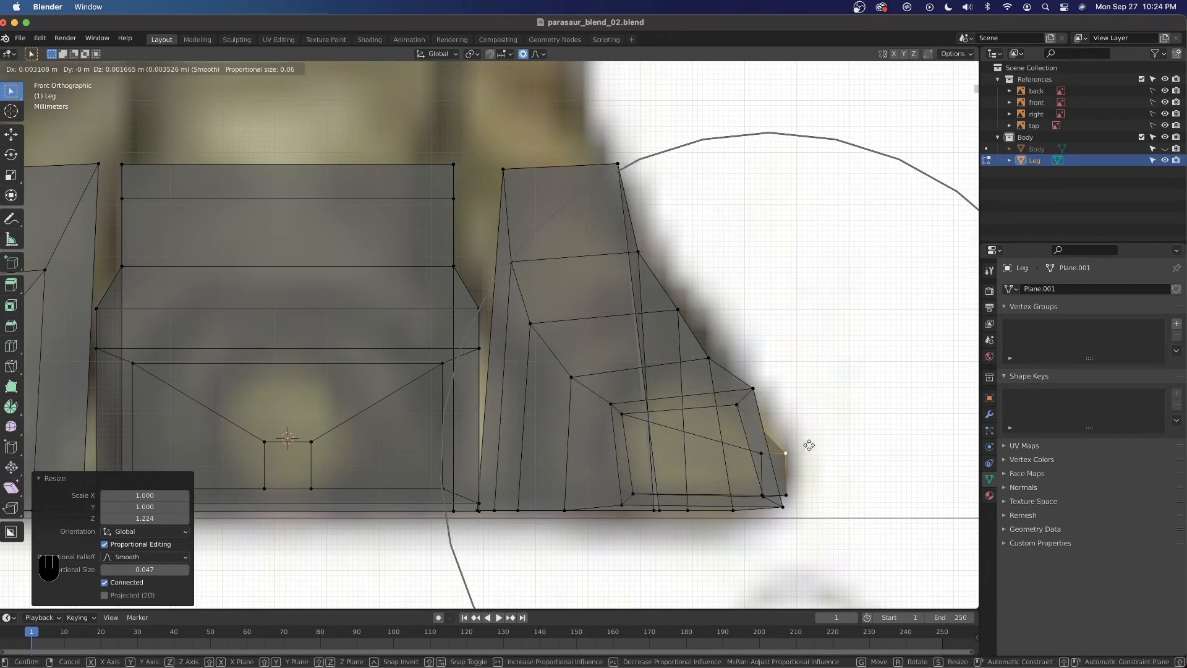
pyautogui.click(798, 453)
pyautogui.scroll(-3, 654, 494)
pyautogui.scroll(-1, 654, 494)
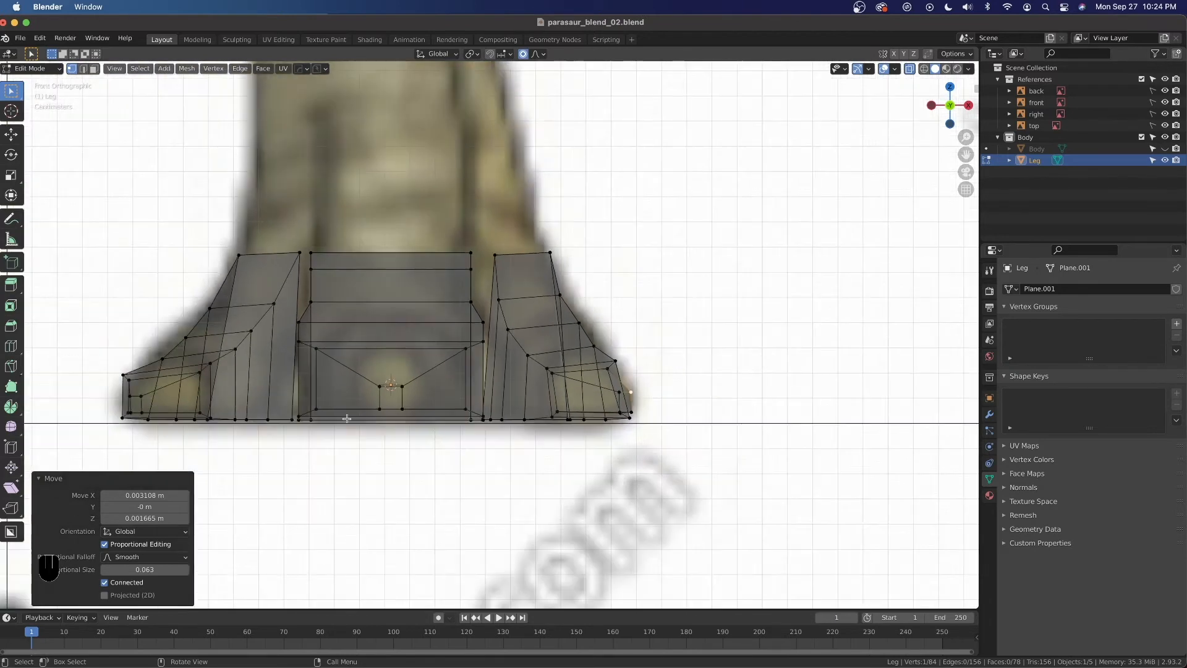
# Move the original side toe's upper outer front vertex about 0.0048 m in X and 0.0031 m in Z with proportional size 0.032.
pyautogui.scroll(3, 188, 389)
pyautogui.keyDown('shift'); pyautogui.moveTo(52, 396); pyautogui.dragTo(535, 363, button='middle'); pyautogui.keyUp('shift')
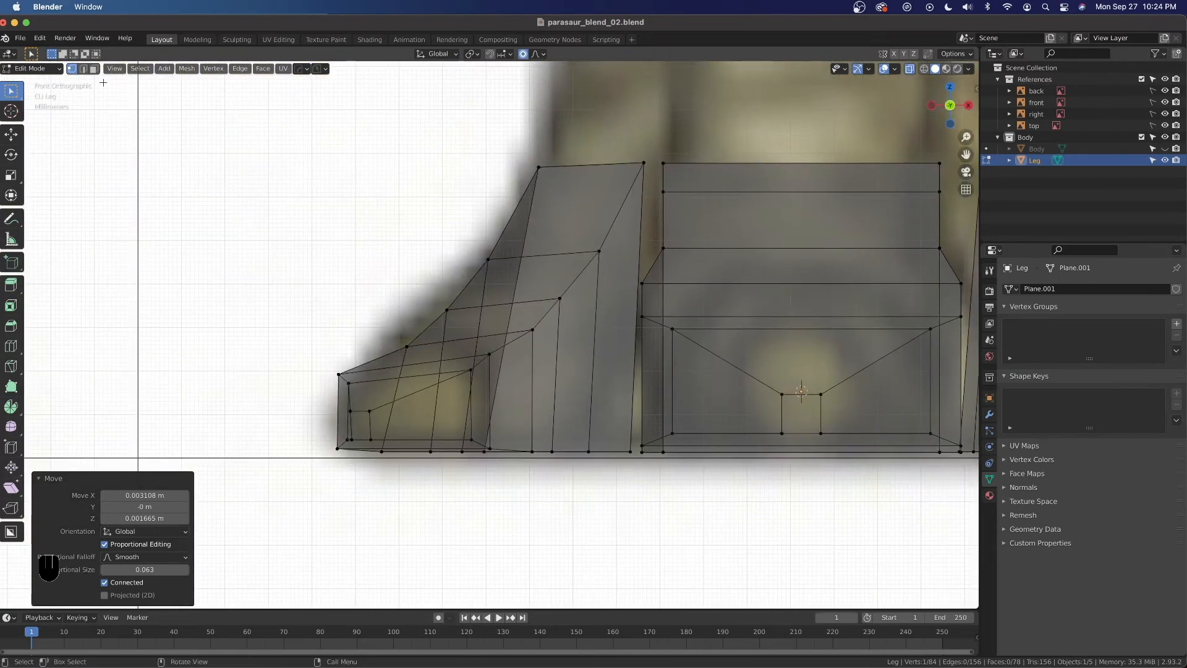
pyautogui.click(340, 373)
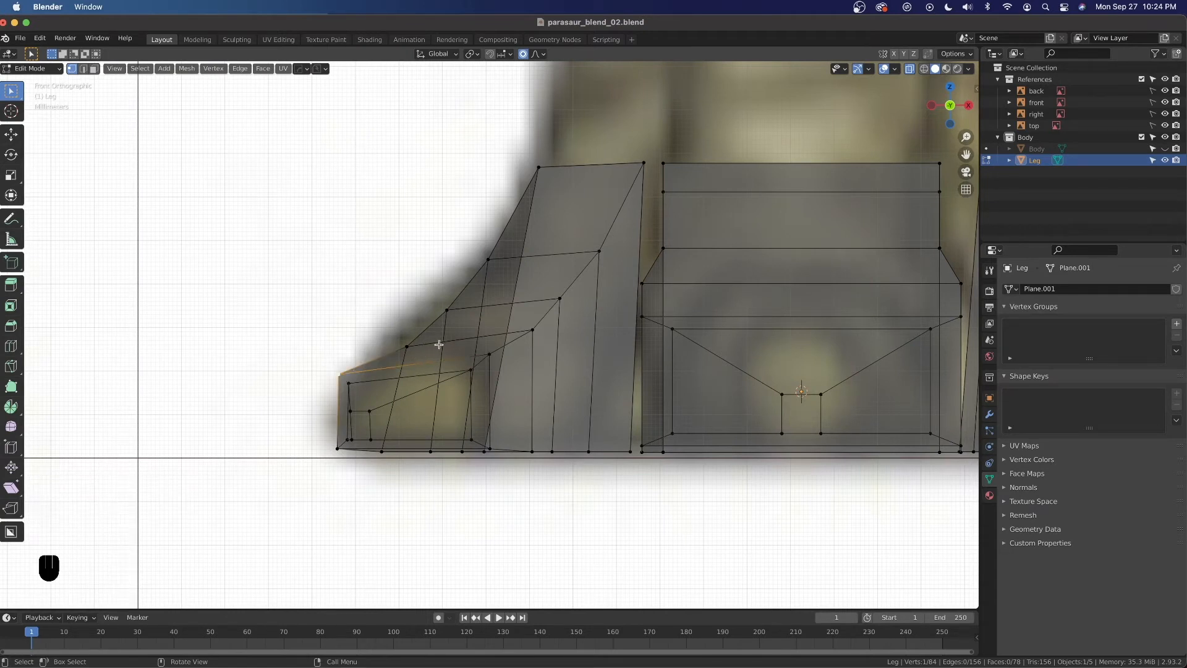
pyautogui.press('g')
pyautogui.scroll(-1, 452, 332)
pyautogui.scroll(6, 452, 333)
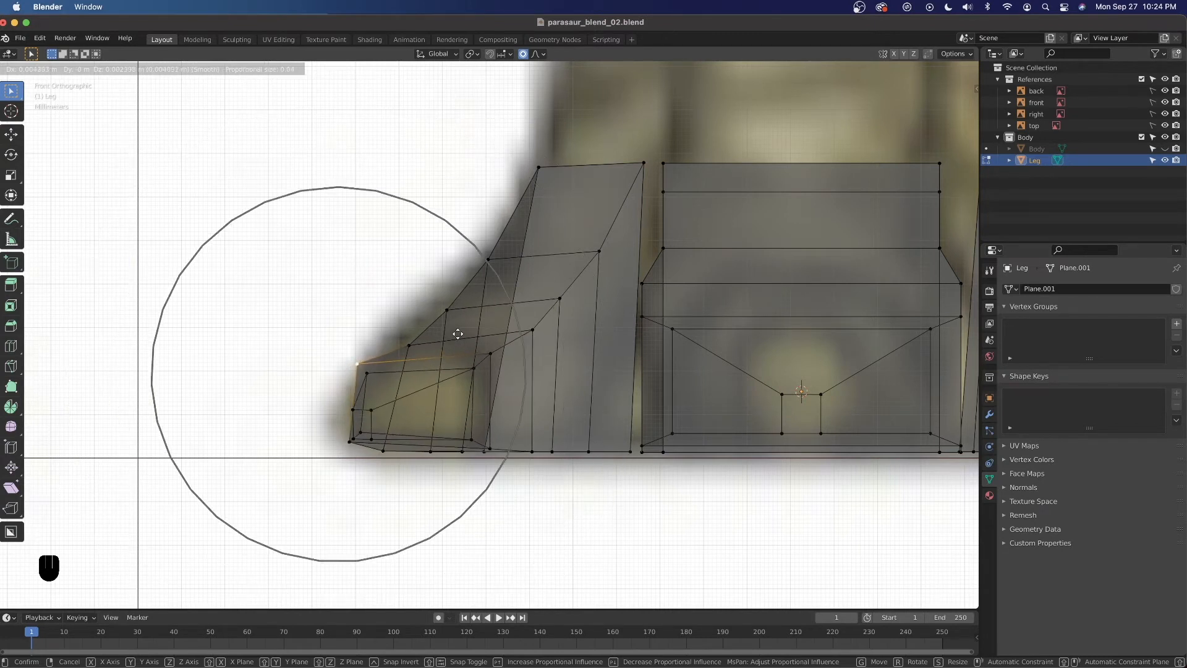
pyautogui.scroll(-1, 460, 331)
pyautogui.scroll(2, 459, 331)
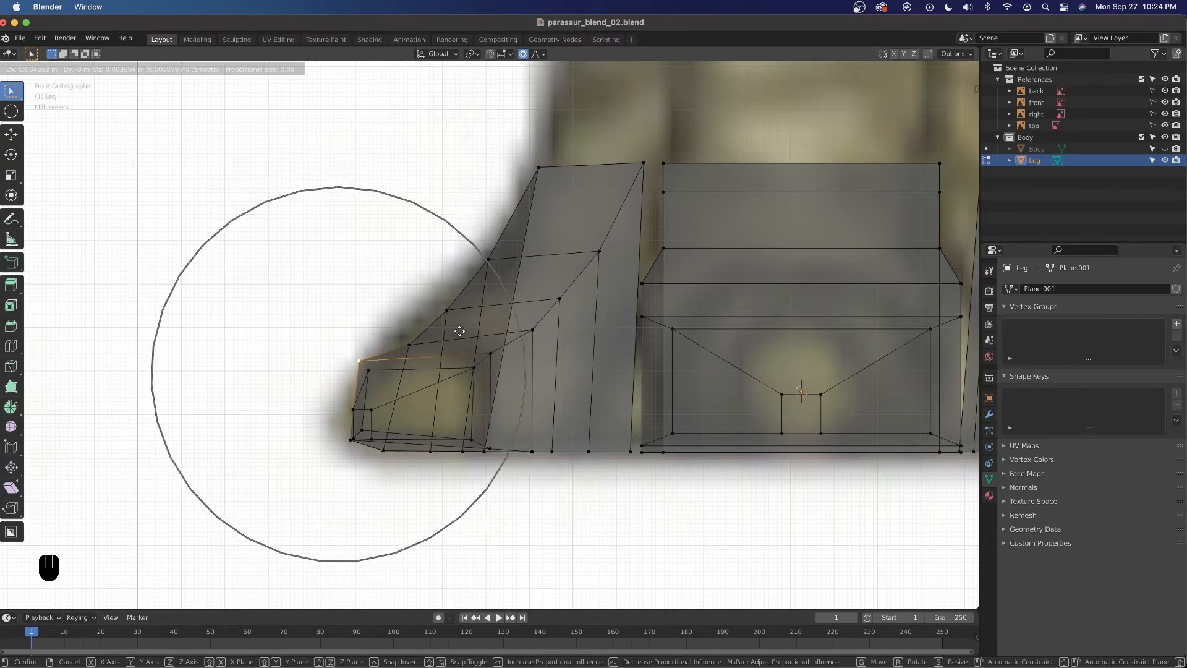
pyautogui.scroll(1, 460, 331)
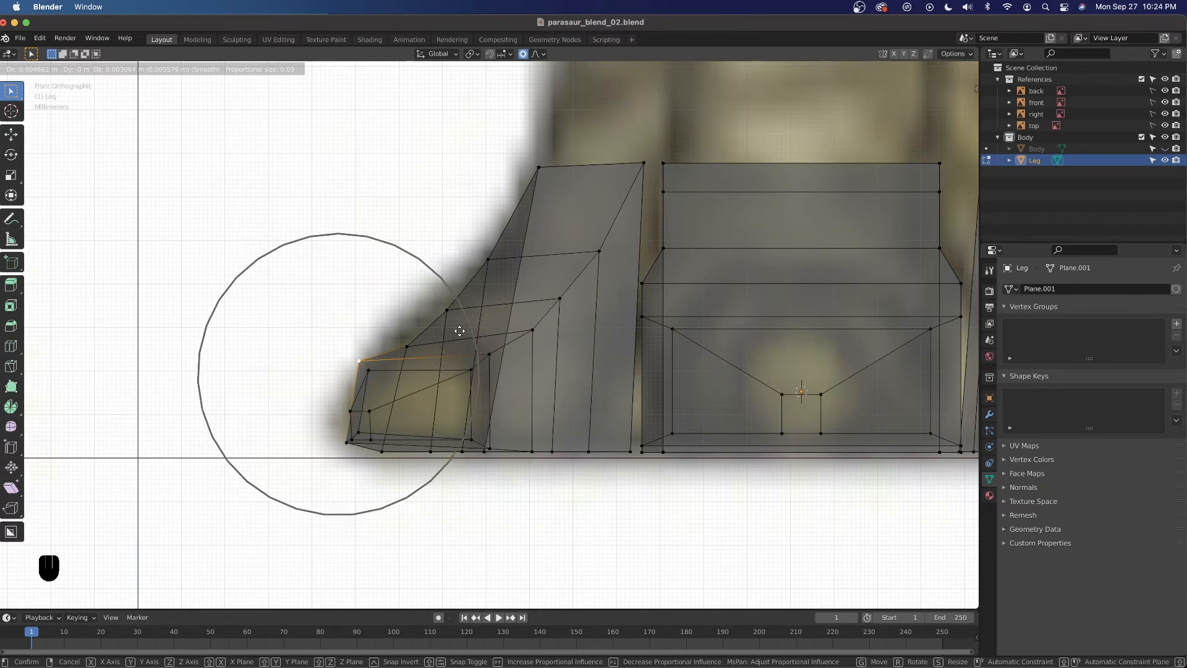
pyautogui.click(460, 330)
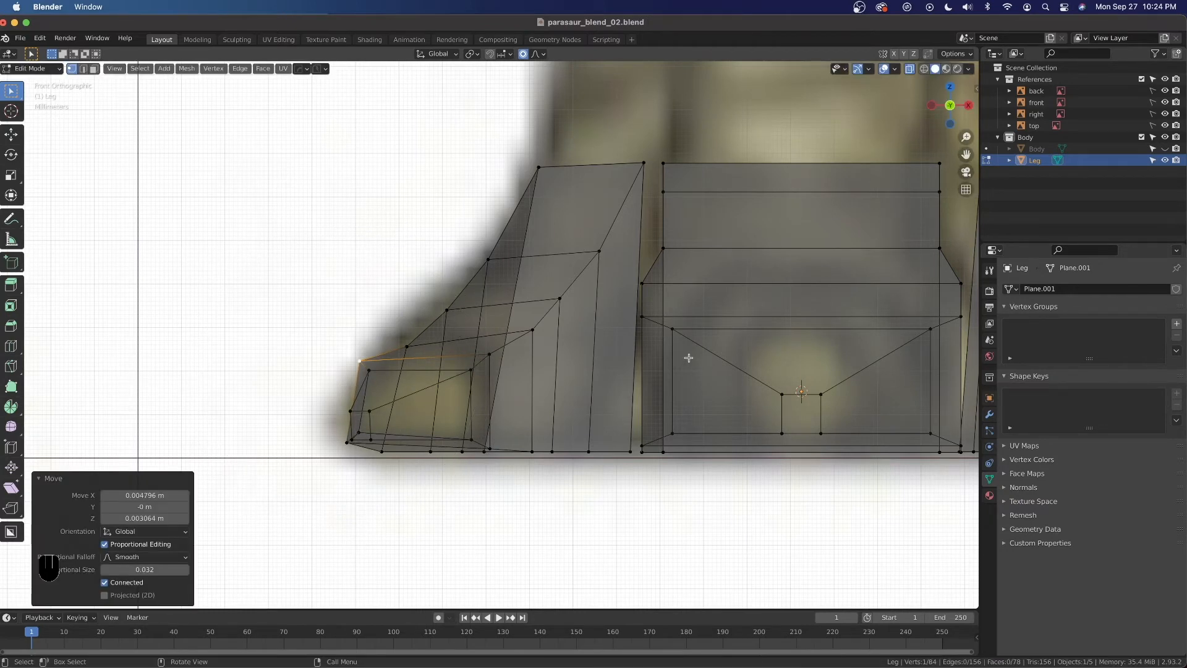
# Select the four claw base corners on the middle toe's front and scale them narrower along X without proportional editing.
pyautogui.scroll(-3, 689, 358)
pyautogui.scroll(1, 700, 361)
pyautogui.keyDown('shift'); pyautogui.moveTo(700, 360); pyautogui.dragTo(644, 371, button='middle'); pyautogui.keyUp('shift')
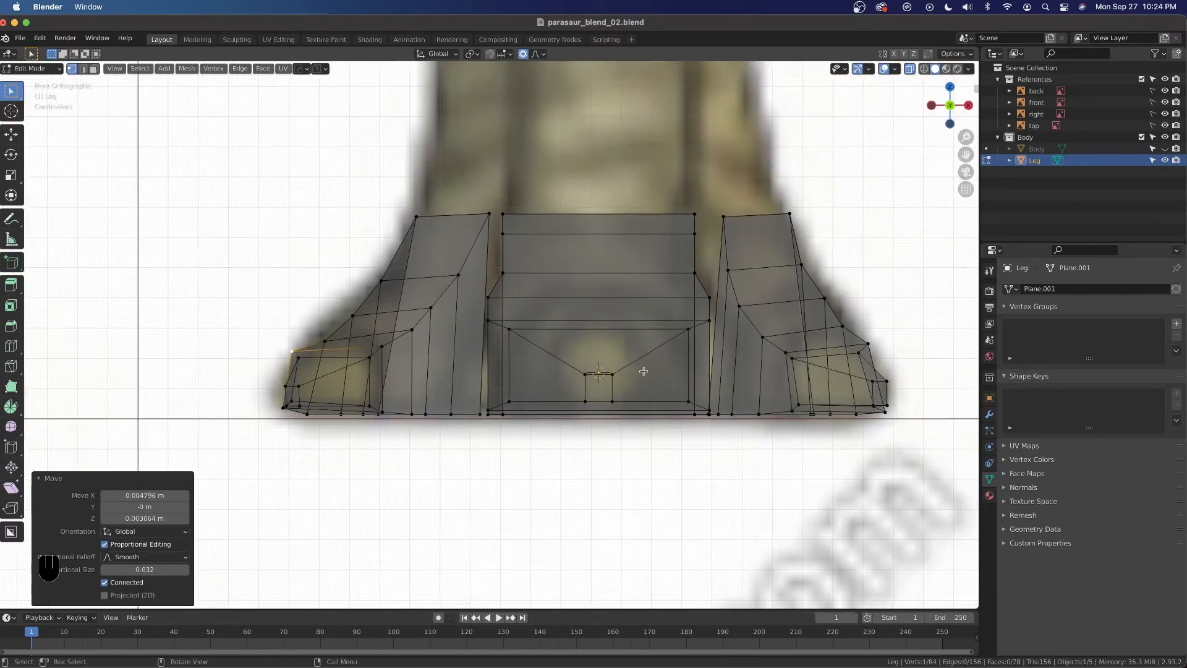
pyautogui.scroll(1, 643, 371)
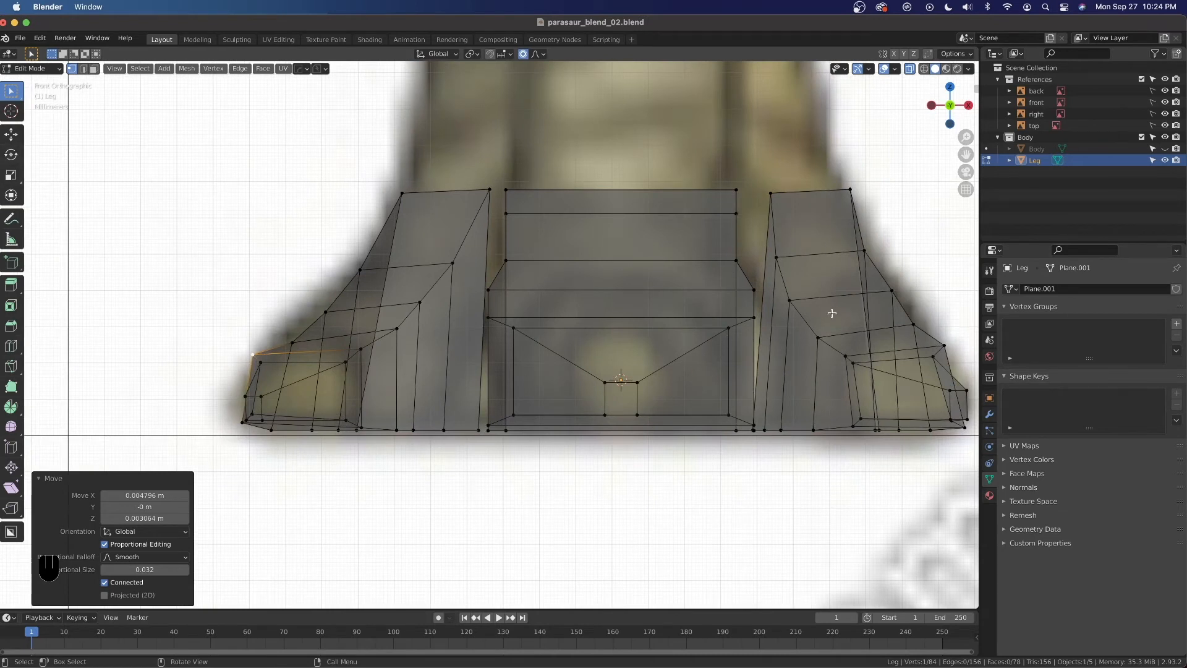
pyautogui.click(729, 328)
pyautogui.keyDown('shift'); pyautogui.click(728, 414); pyautogui.keyUp('shift')
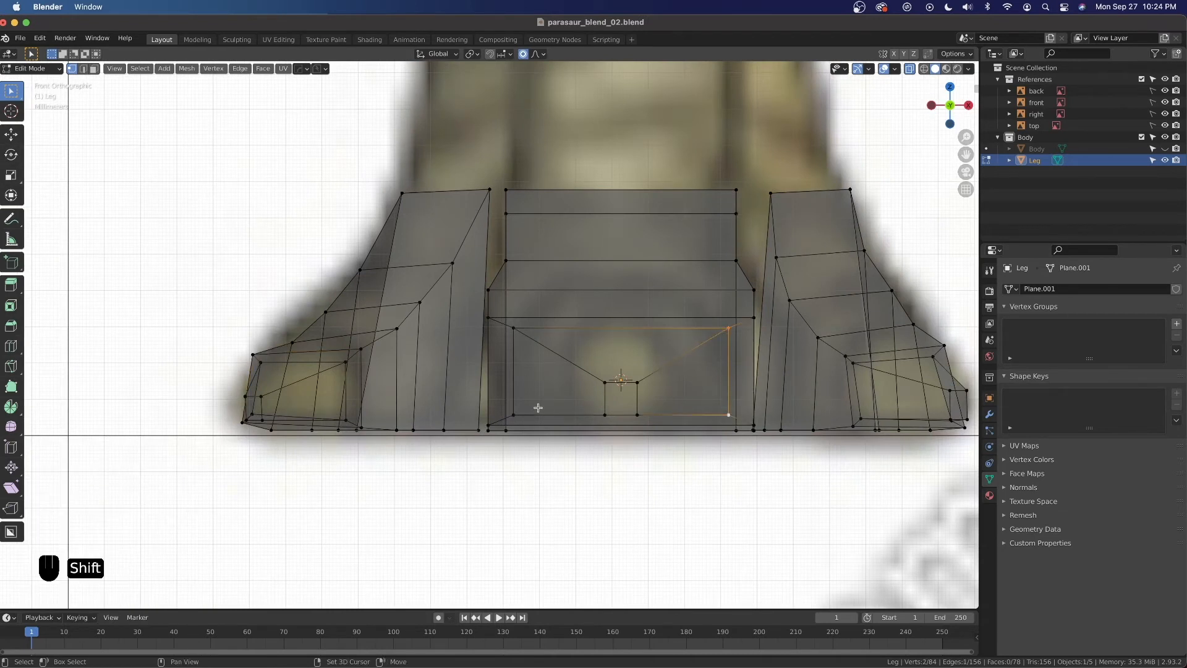
pyautogui.keyDown('shift'); pyautogui.click(509, 415); pyautogui.keyUp('shift')
pyautogui.keyDown('shift'); pyautogui.click(514, 328); pyautogui.keyUp('shift')
pyautogui.keyDown('shift'); pyautogui.moveTo(513, 337); pyautogui.dragTo(424, 354, button='middle'); pyautogui.keyUp('shift')
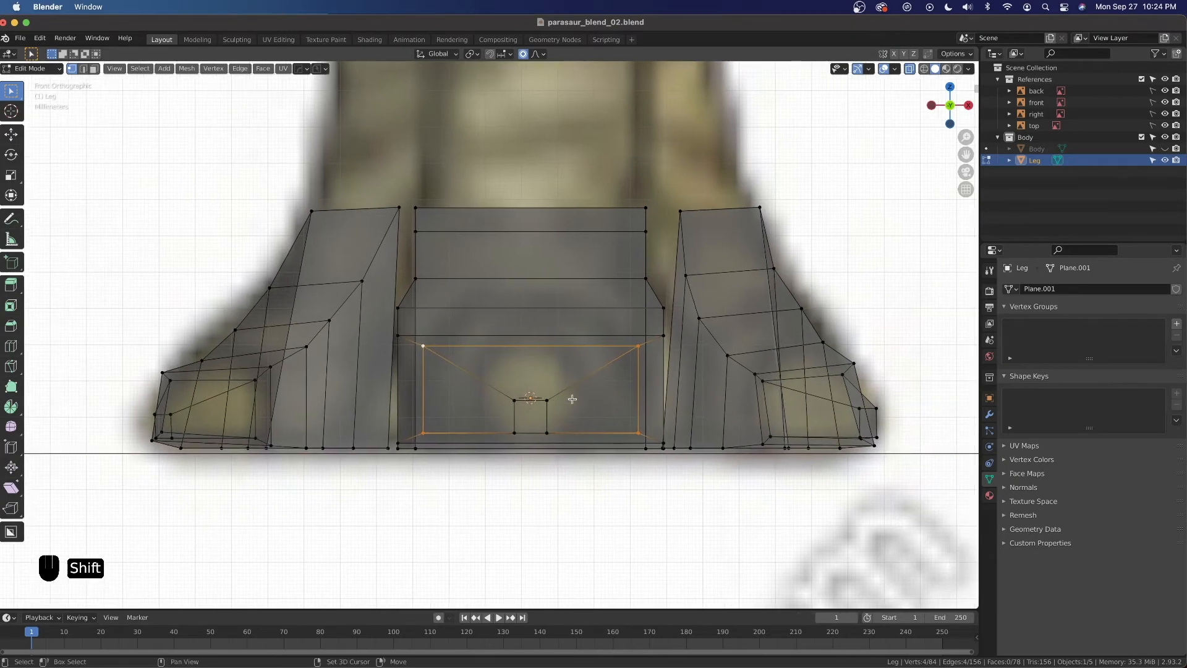
pyautogui.click(523, 53)
pyautogui.press('s')
pyautogui.press('x')
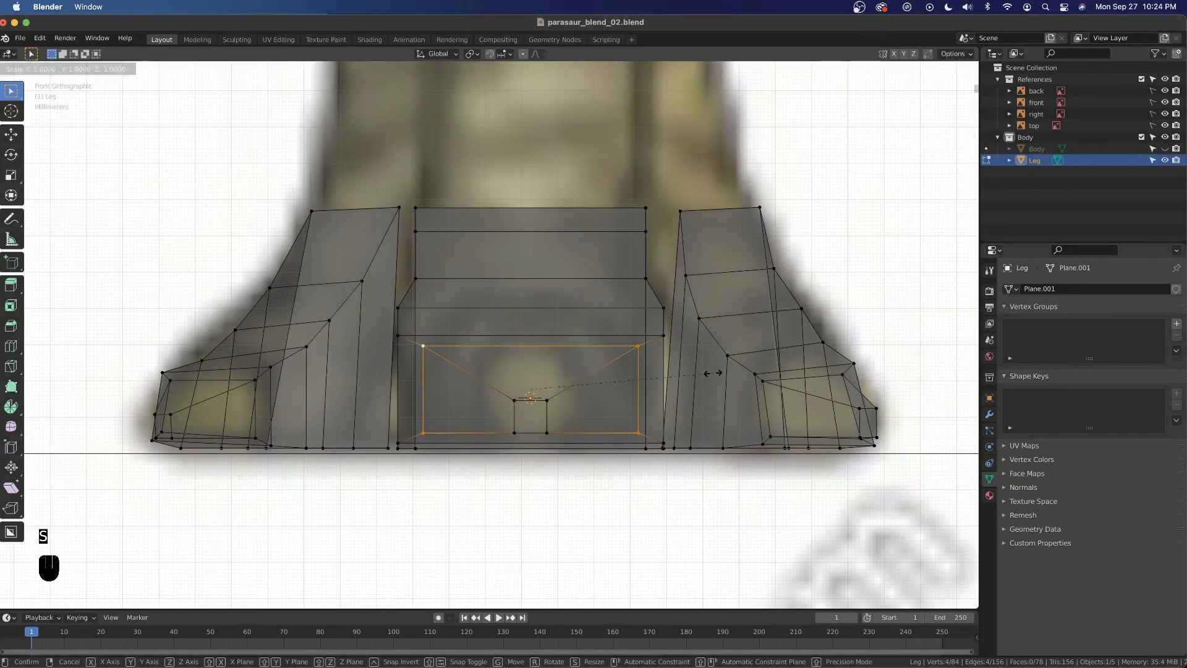
pyautogui.click(619, 371)
# Turn off X-ray display and add a centred loop cut around the claw base on the middle toe's front face.
pyautogui.hotkey('alt', 'z')
pyautogui.moveTo(615, 371); pyautogui.dragTo(667, 423, button='middle')
pyautogui.click(480, 409)
pyautogui.hotkey('ctrl', 'r')
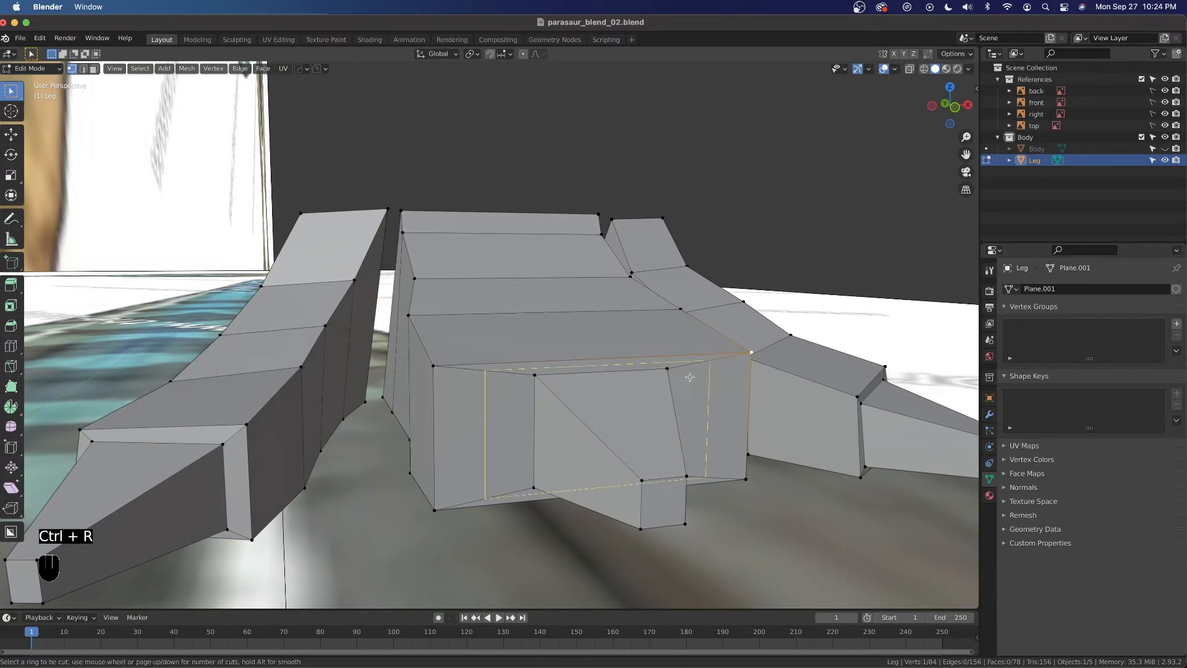
pyautogui.click(690, 374)
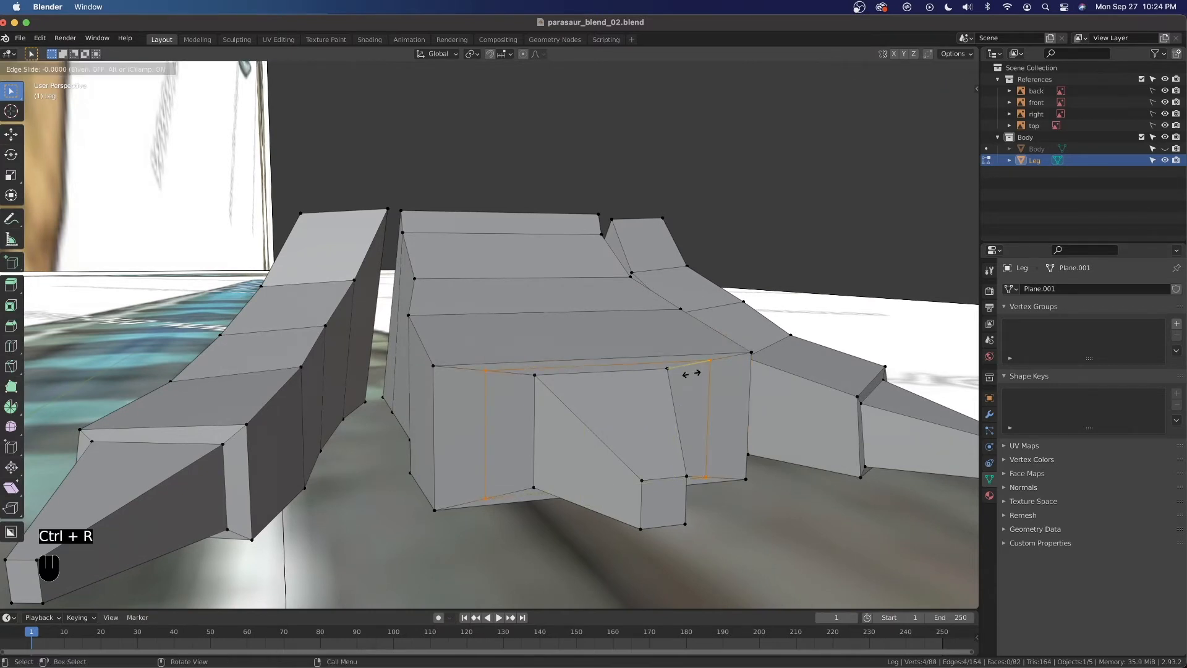
pyautogui.rightClick(690, 374)
# Select the middle toe's four outer front corner vertices and move them about 0.0085 m along Y.
pyautogui.moveTo(707, 424); pyautogui.dragTo(698, 397, button='middle')
pyautogui.click(705, 394)
pyautogui.keyDown('shift'); pyautogui.click(335, 380); pyautogui.keyUp('shift')
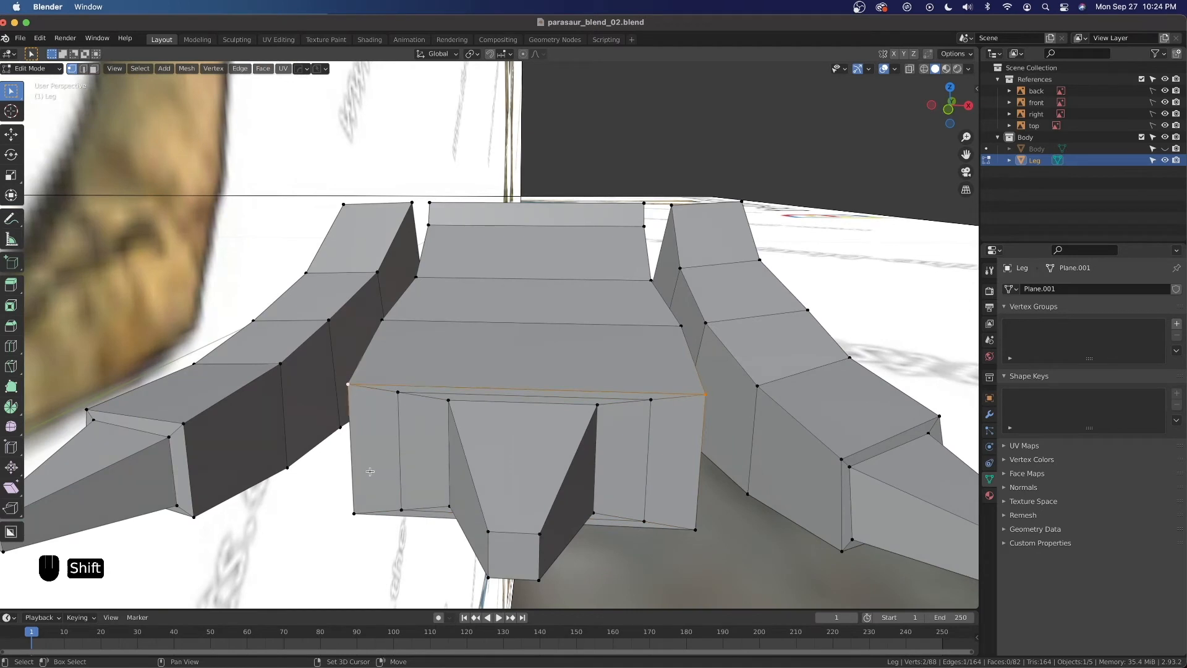
pyautogui.keyDown('shift'); pyautogui.click(696, 530); pyautogui.keyUp('shift')
pyautogui.moveTo(695, 529); pyautogui.dragTo(644, 434, button='middle')
pyautogui.press('g')
pyautogui.press('y')
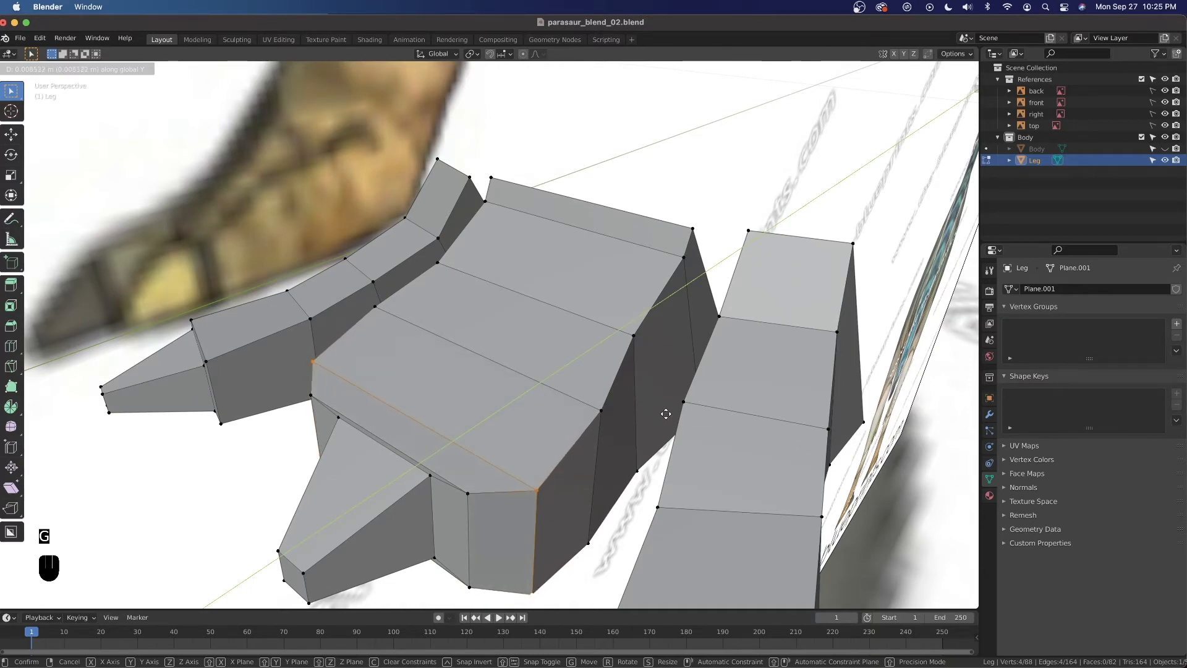
pyautogui.click(667, 416)
# Select the original side toe's two upper front vertices and move them about 0.0015 m along Y.
pyautogui.moveTo(457, 436); pyautogui.dragTo(469, 416, button='middle')
pyautogui.press('KP_1')
pyautogui.scroll(2, 384, 387)
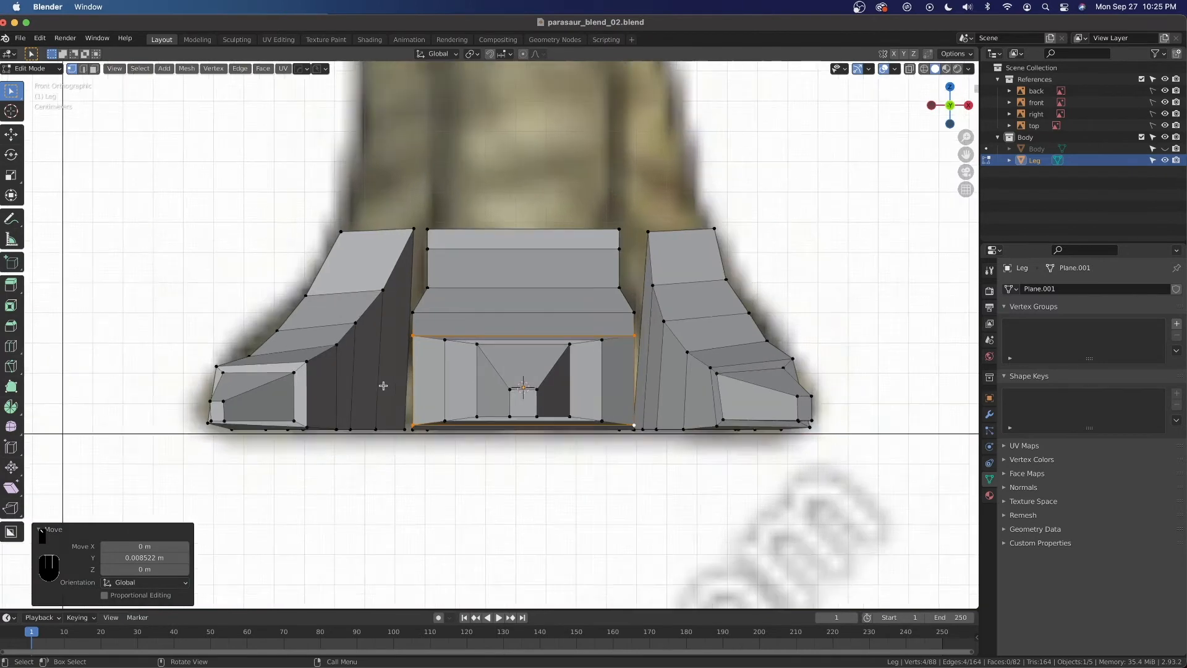
pyautogui.keyDown('shift'); pyautogui.moveTo(678, 390); pyautogui.dragTo(650, 394, button='middle'); pyautogui.keyUp('shift')
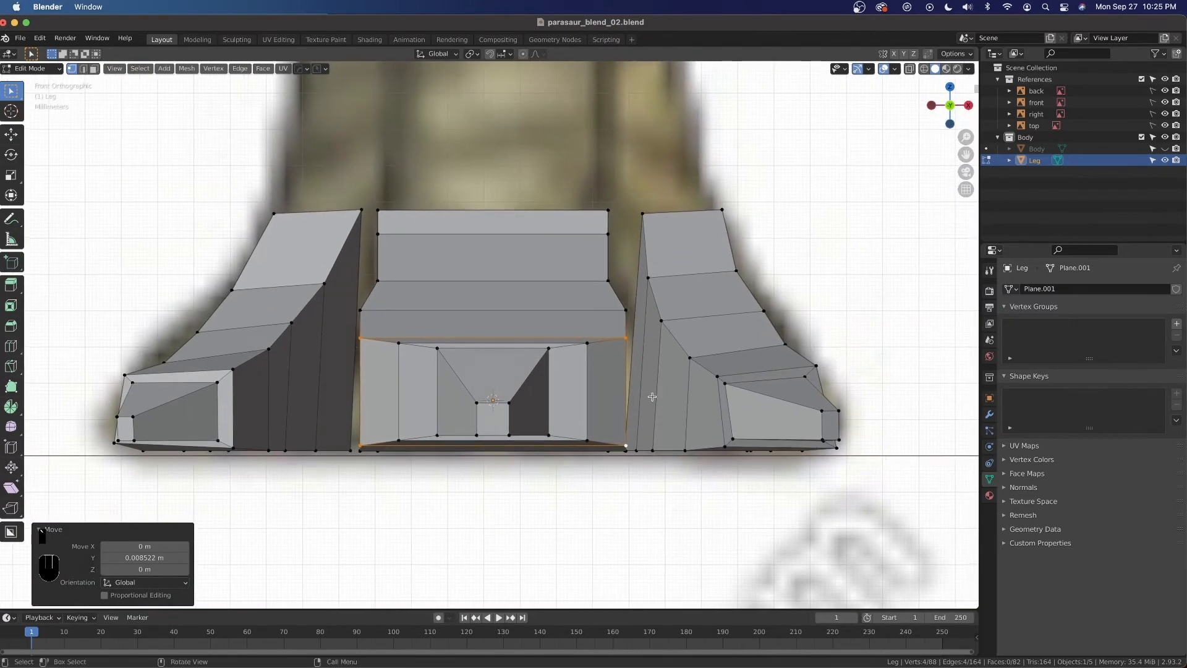
pyautogui.hotkey('alt', 'z')
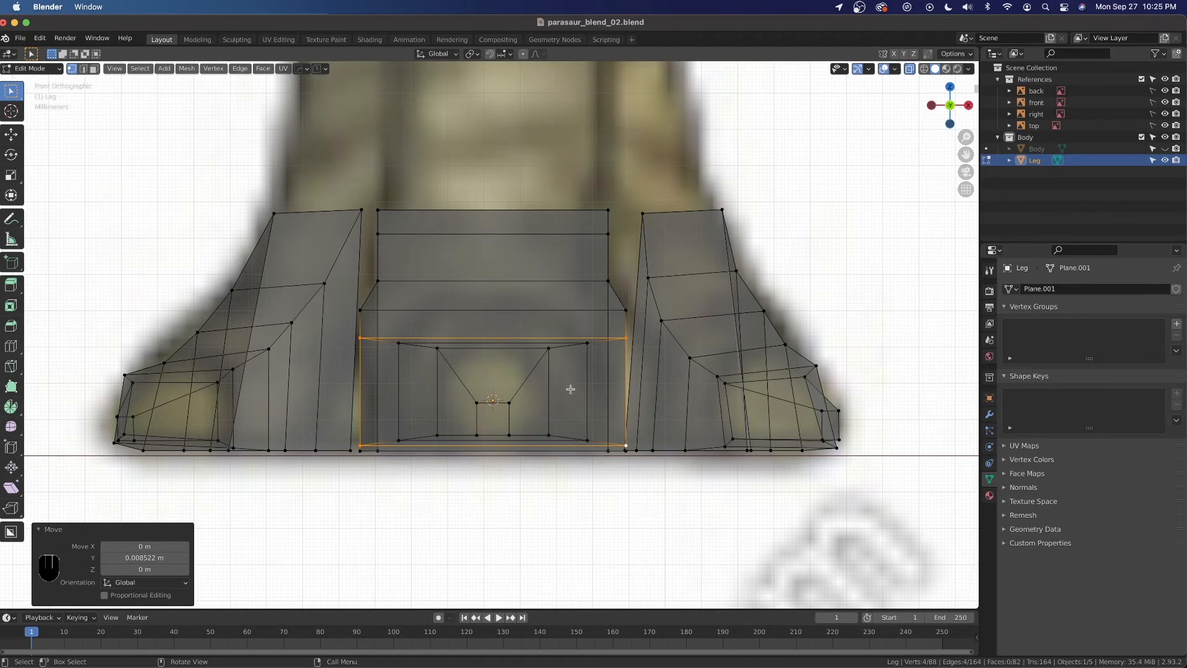
pyautogui.hotkey('alt', 'z')
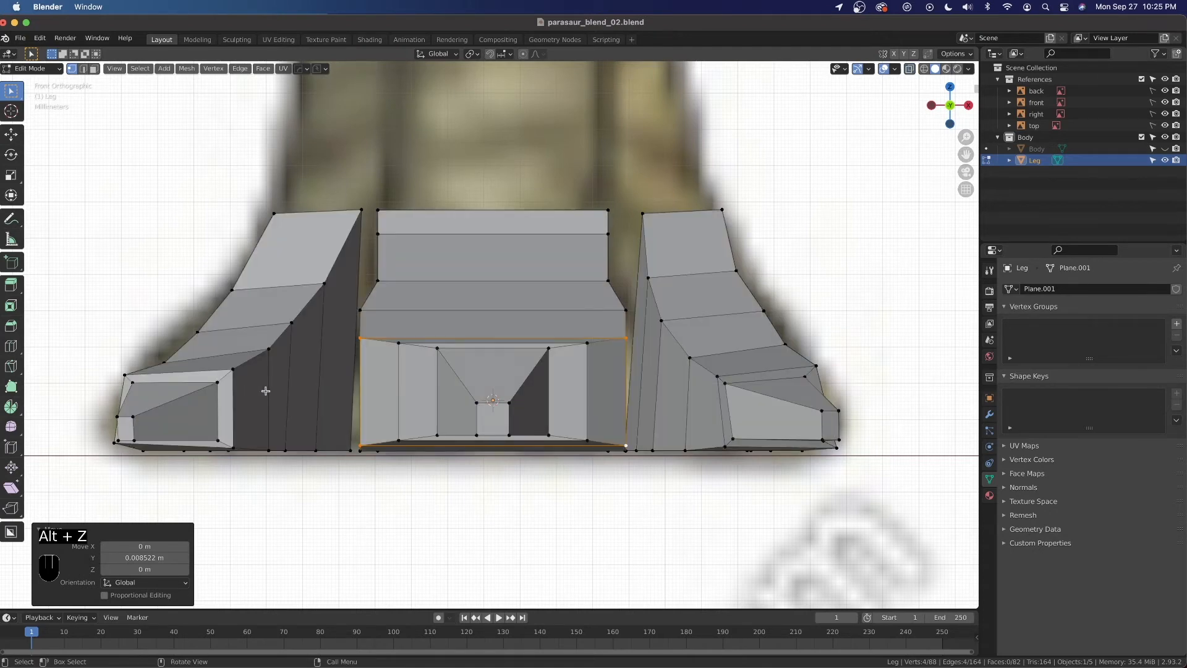
pyautogui.moveTo(265, 399); pyautogui.dragTo(440, 474, button='middle')
pyautogui.click(509, 475)
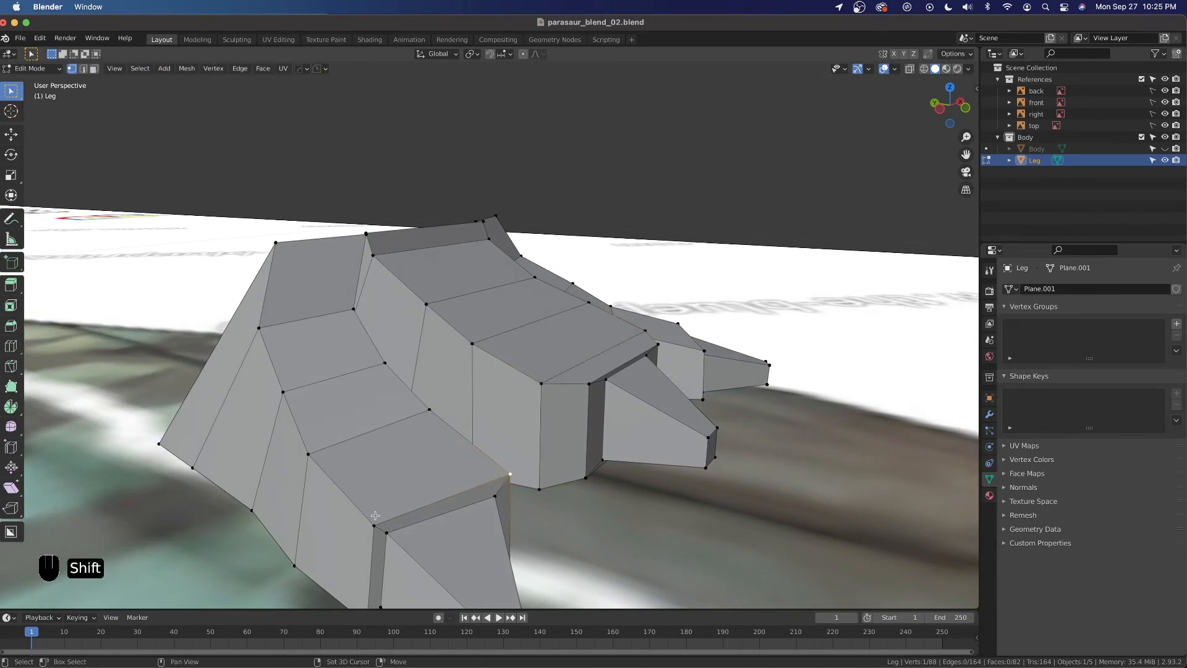
pyautogui.moveTo(386, 516); pyautogui.dragTo(529, 488, button='middle')
pyautogui.press('g')
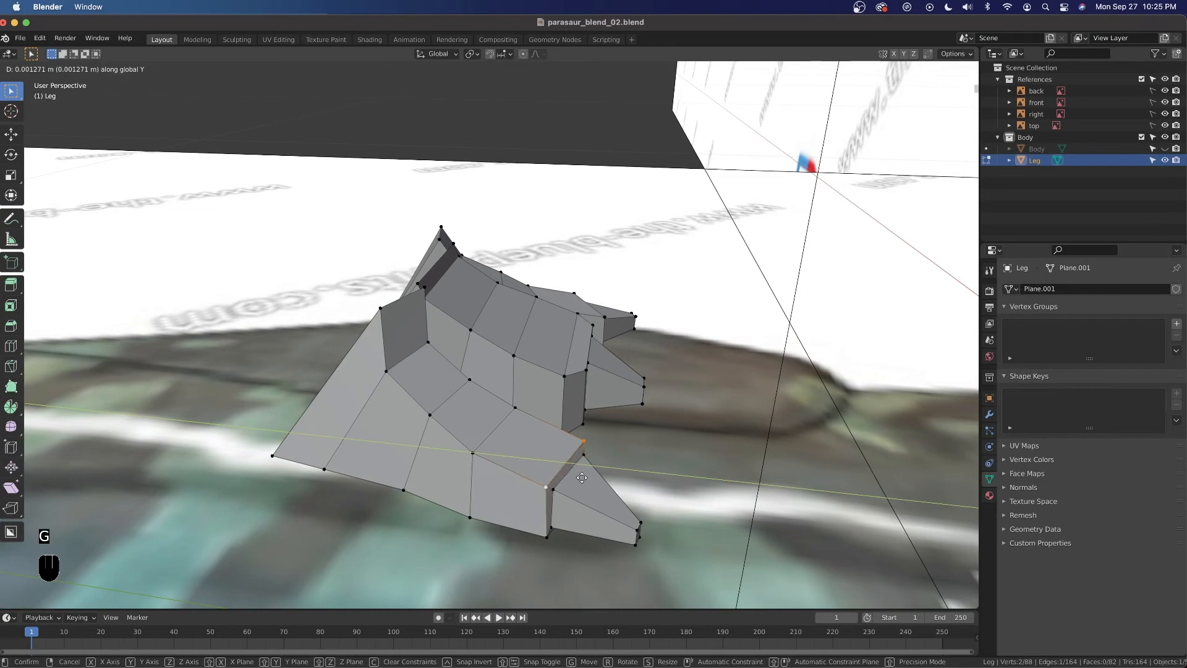
pyautogui.click(582, 478)
# Examine the three toes from several angles and compare them with the back reference image in X-ray display.
pyautogui.moveTo(664, 363); pyautogui.dragTo(501, 408, button='middle')
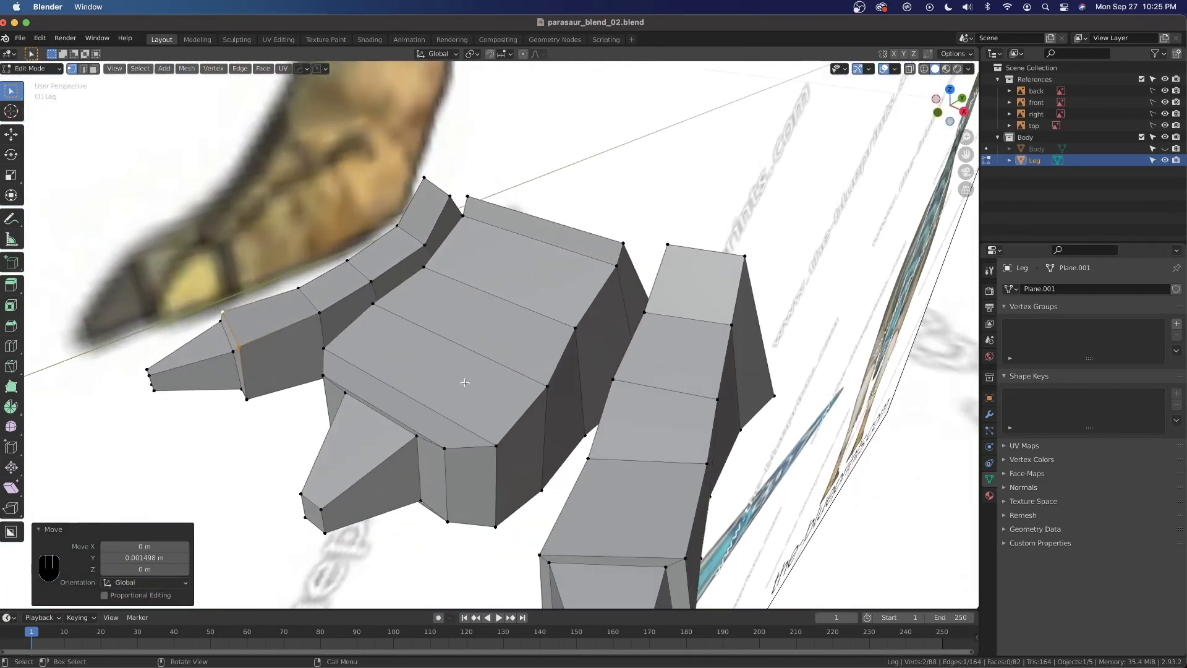
pyautogui.moveTo(575, 486); pyautogui.dragTo(543, 357, button='middle')
pyautogui.hotkey('alt', 'z')
pyautogui.scroll(2, 543, 356)
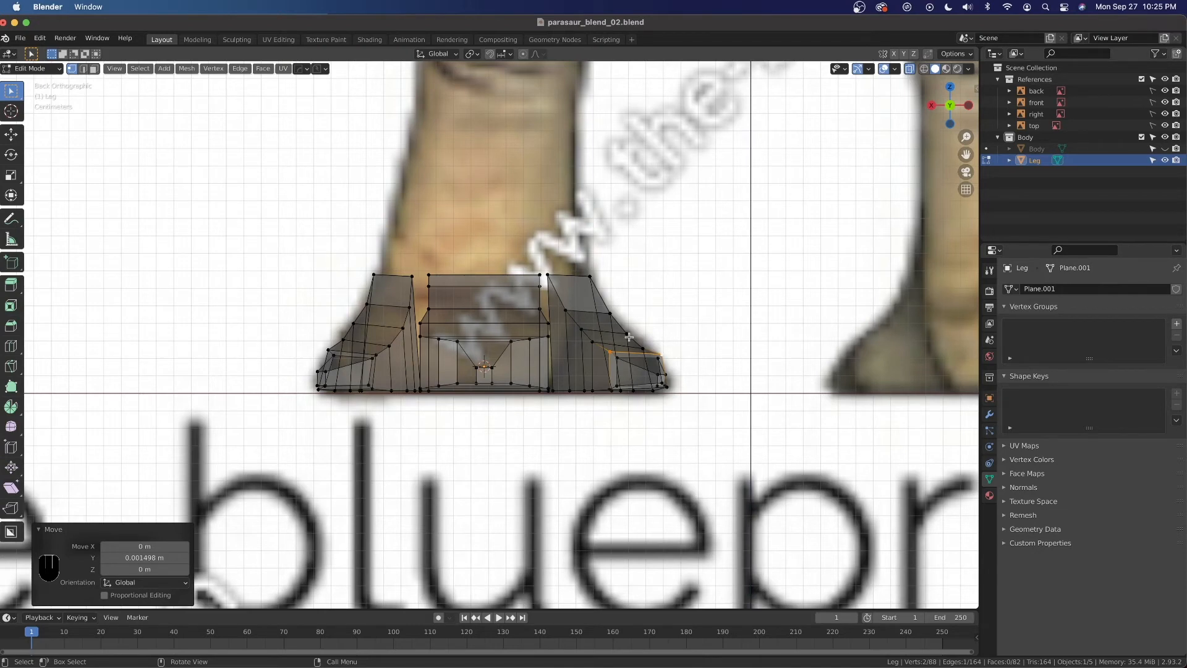
pyautogui.hotkey('alt', 'z')
pyautogui.scroll(-2, 399, 302)
pyautogui.moveTo(399, 309); pyautogui.dragTo(412, 366, button='middle')
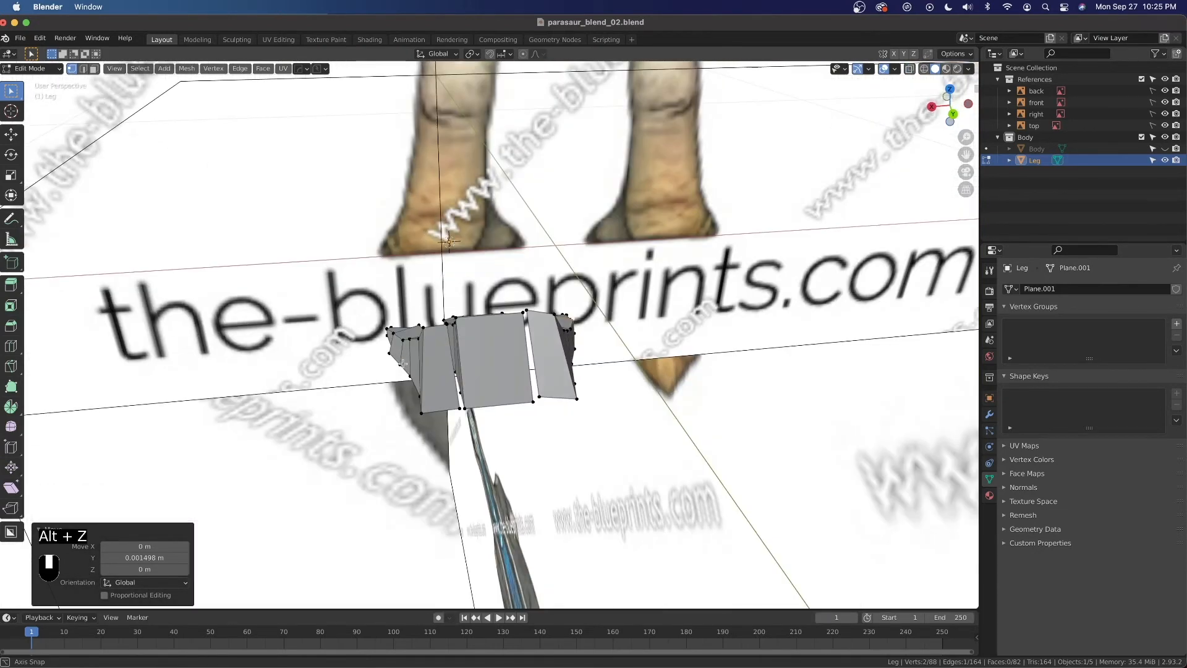
# Switch to face selection and save the project as the incremental version parasaur_blend_03 with PowerSave.
pyautogui.click(94, 69)
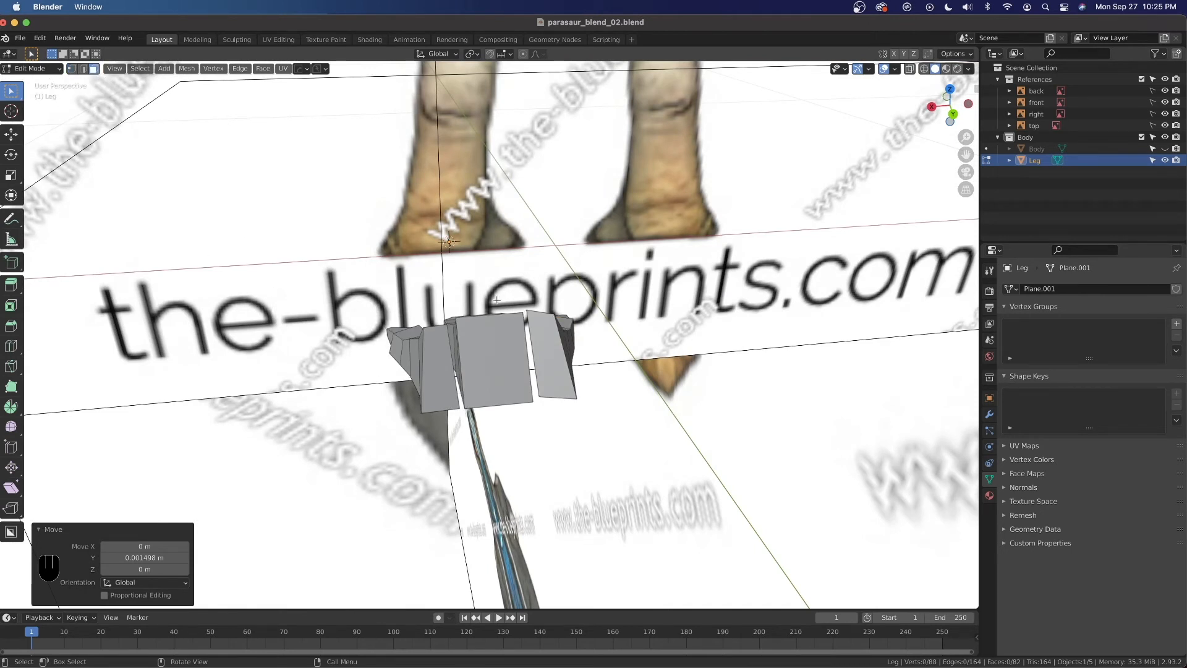
pyautogui.click(324, 69)
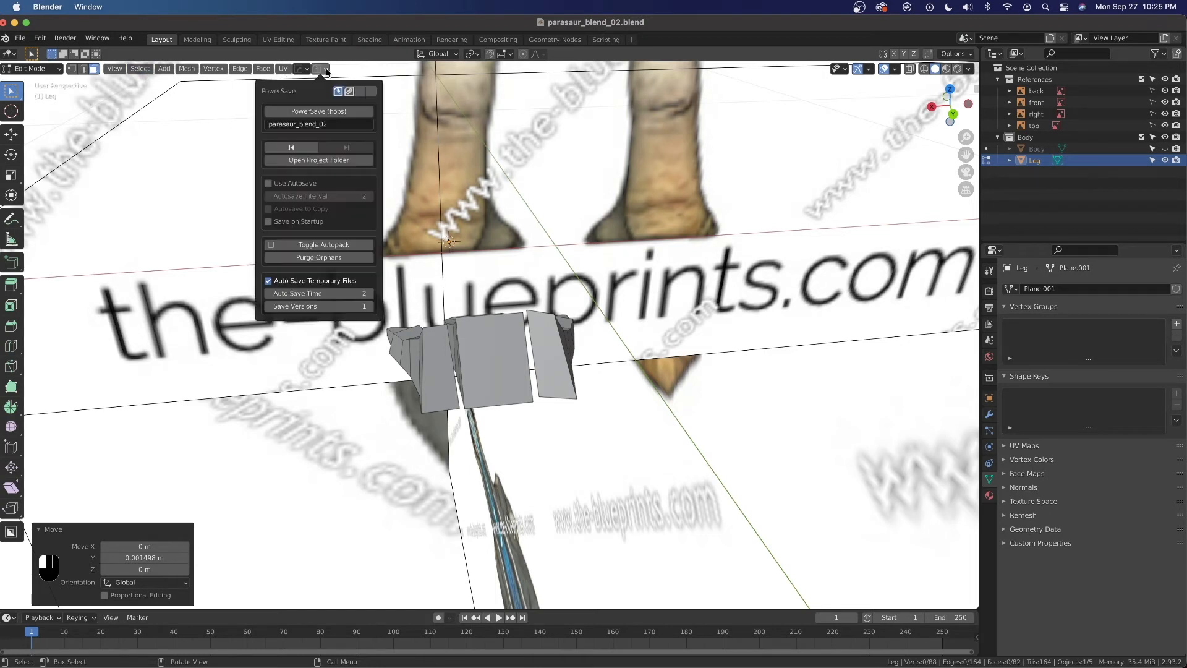
pyautogui.click(326, 109)
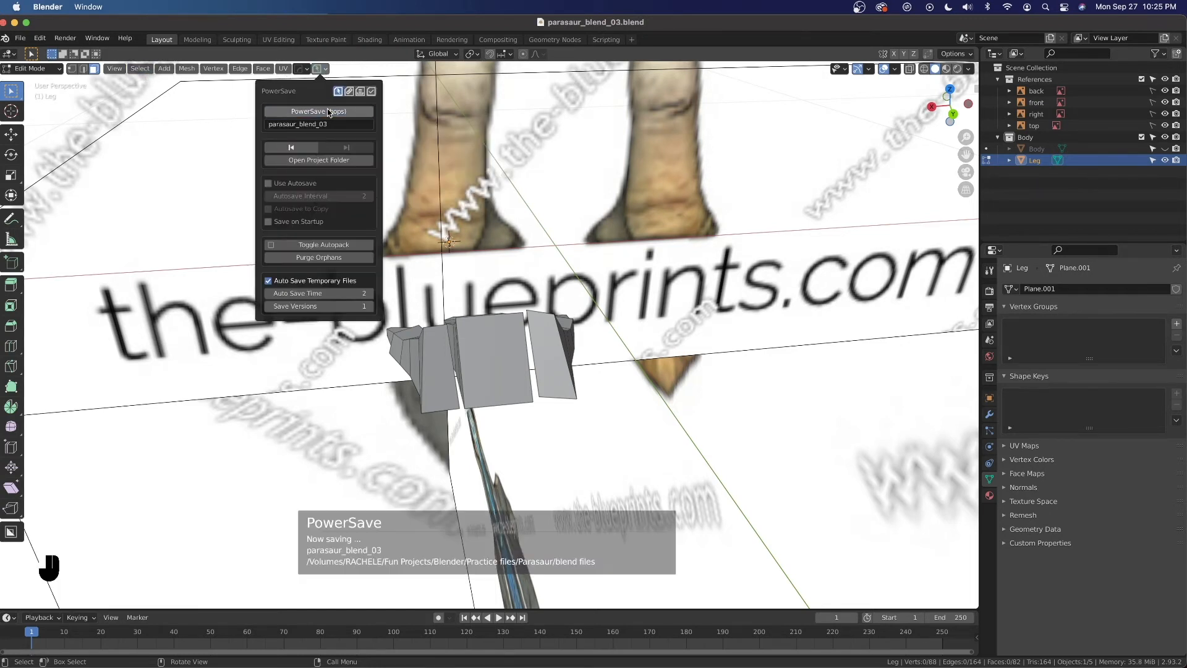
# Delete the three rear end faces, one on each toe, leaving the toes' back ends open.
pyautogui.click(323, 69)
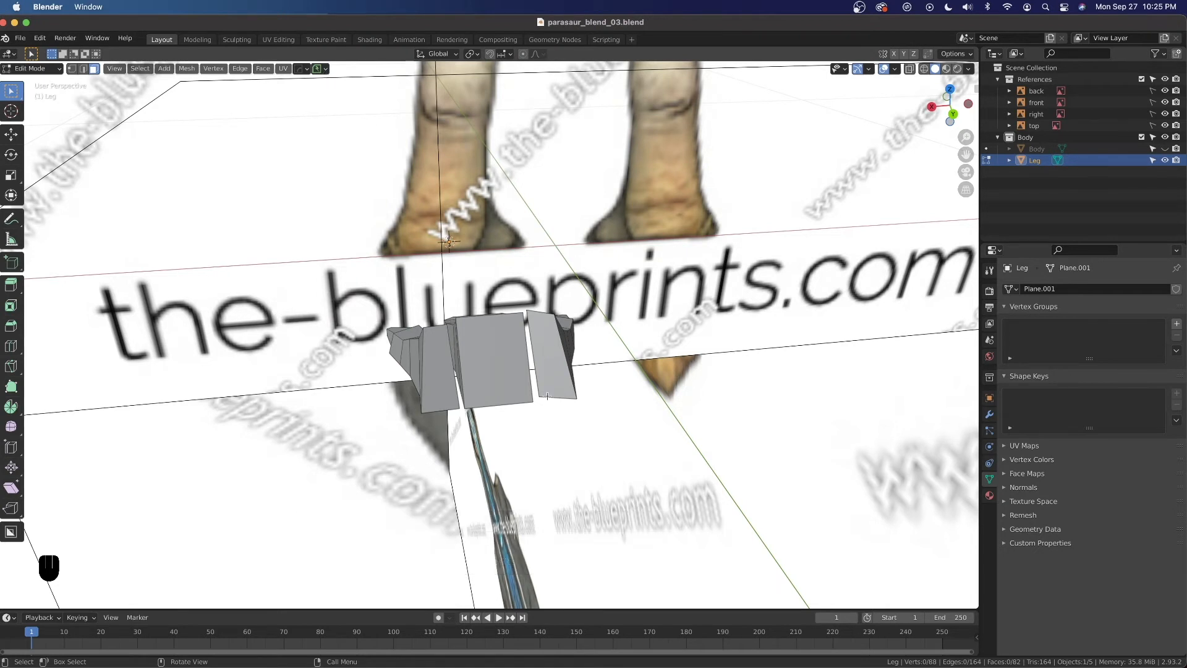
pyautogui.scroll(3, 547, 394)
pyautogui.click(587, 325)
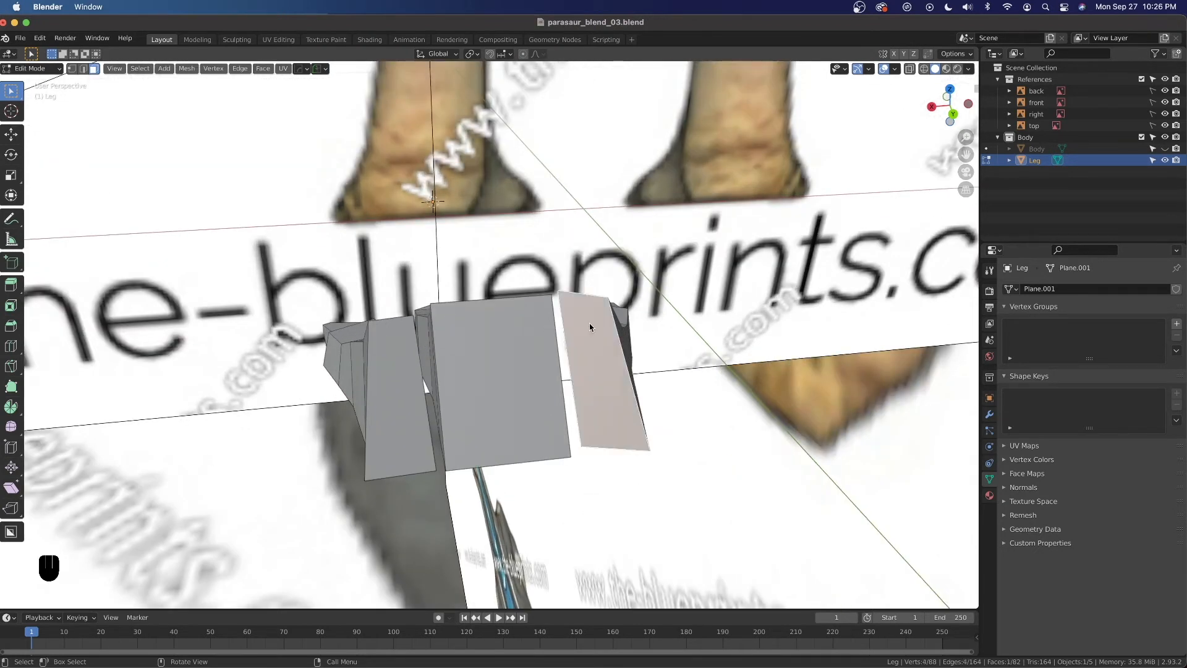
pyautogui.keyDown('shift'); pyautogui.click(541, 357); pyautogui.keyUp('shift')
pyautogui.keyDown('shift'); pyautogui.click(395, 379); pyautogui.keyUp('shift')
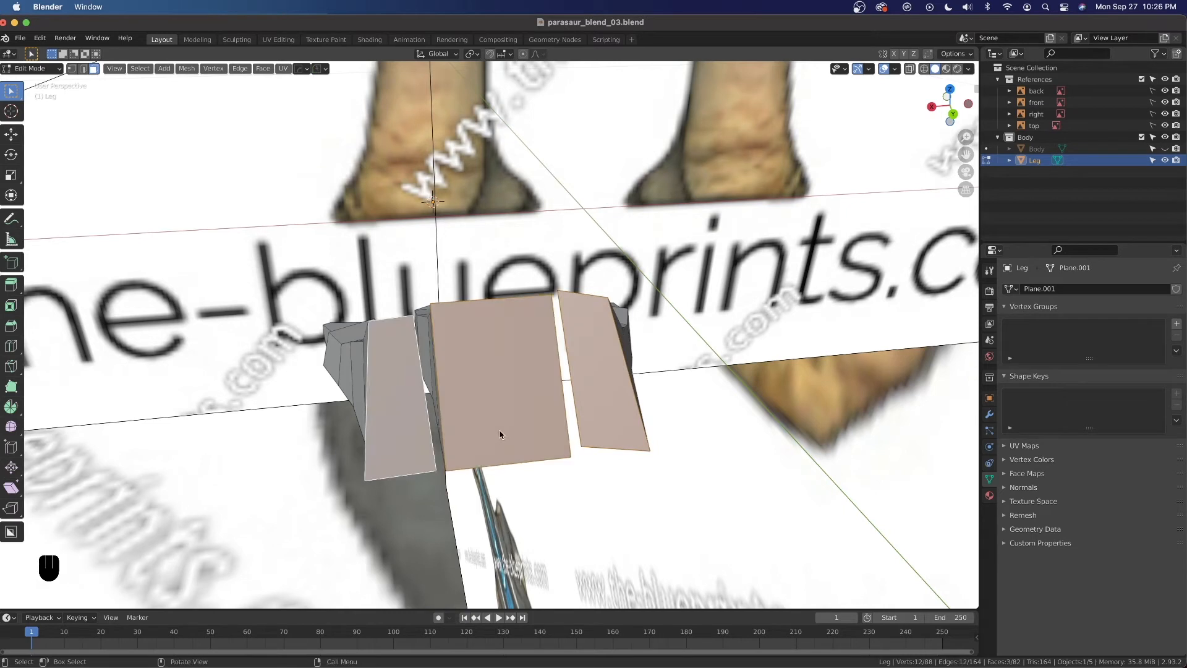
pyautogui.press('x')
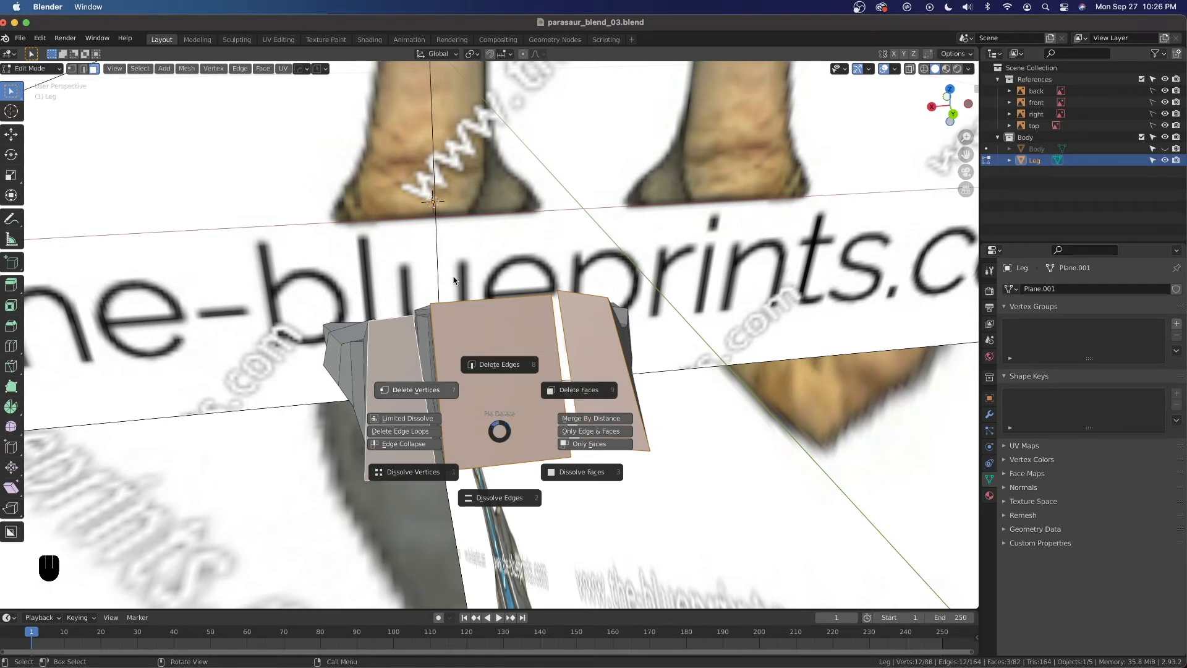
pyautogui.click(585, 389)
# Bridge the gap between the middle toe and the -X side toe with a face from their four facing rear vertices.
pyautogui.moveTo(495, 385); pyautogui.dragTo(374, 353, button='middle')
pyautogui.click(72, 70)
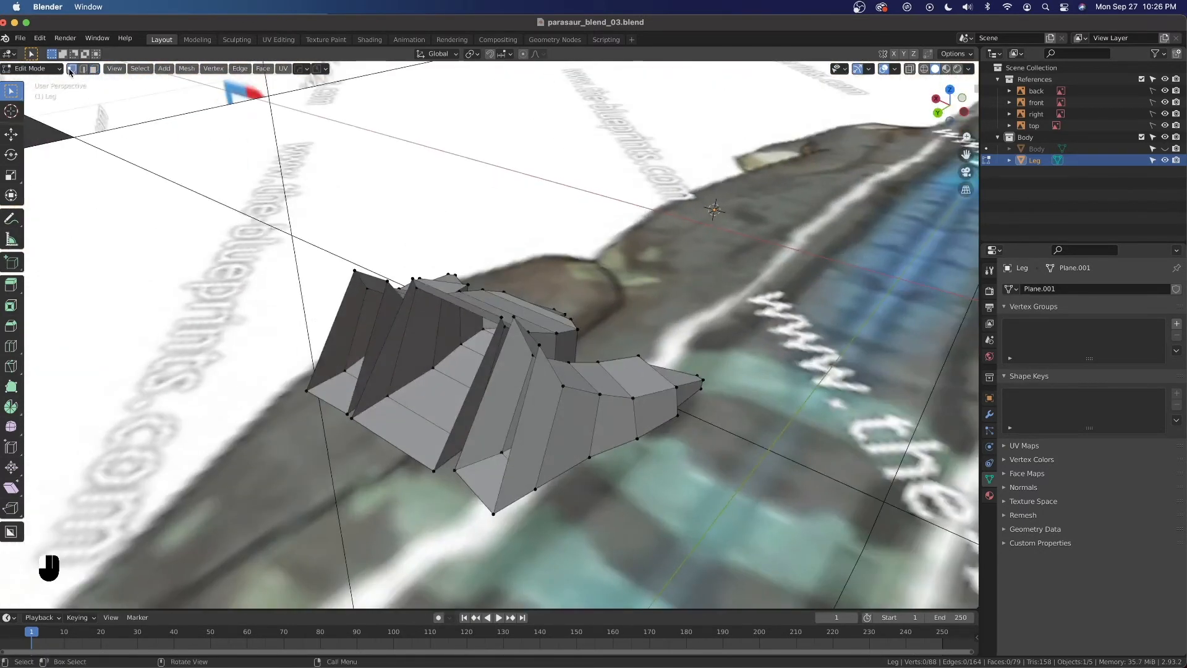
pyautogui.scroll(2, 400, 307)
pyautogui.moveTo(400, 307); pyautogui.dragTo(553, 370, button='middle')
pyautogui.click(572, 314)
pyautogui.keyDown('shift'); pyautogui.click(549, 315); pyautogui.keyUp('shift')
pyautogui.keyDown('shift'); pyautogui.click(496, 492); pyautogui.keyUp('shift')
pyautogui.keyDown('shift'); pyautogui.click(459, 502); pyautogui.keyUp('shift')
pyautogui.moveTo(544, 197); pyautogui.dragTo(612, 329, button='middle')
pyautogui.press('f')
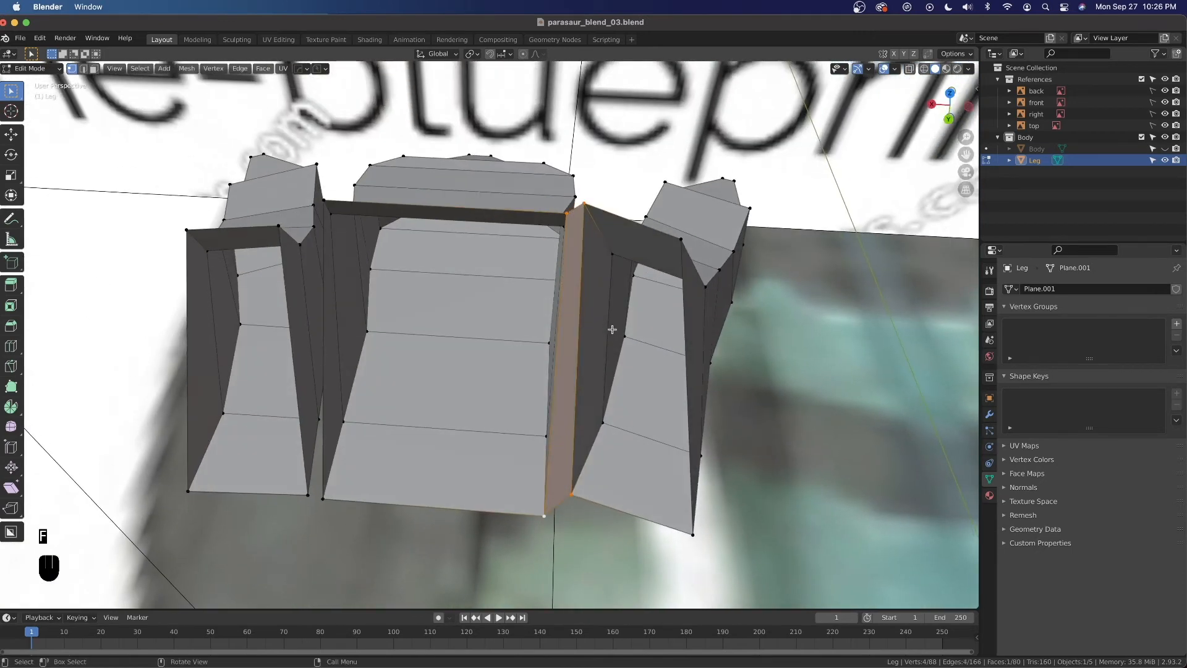
# Fill the gap between the middle toe and the +X side toe with a face from their four facing rear vertices.
pyautogui.click(325, 207)
pyautogui.moveTo(325, 207); pyautogui.dragTo(333, 220, button='middle')
pyautogui.click(333, 220)
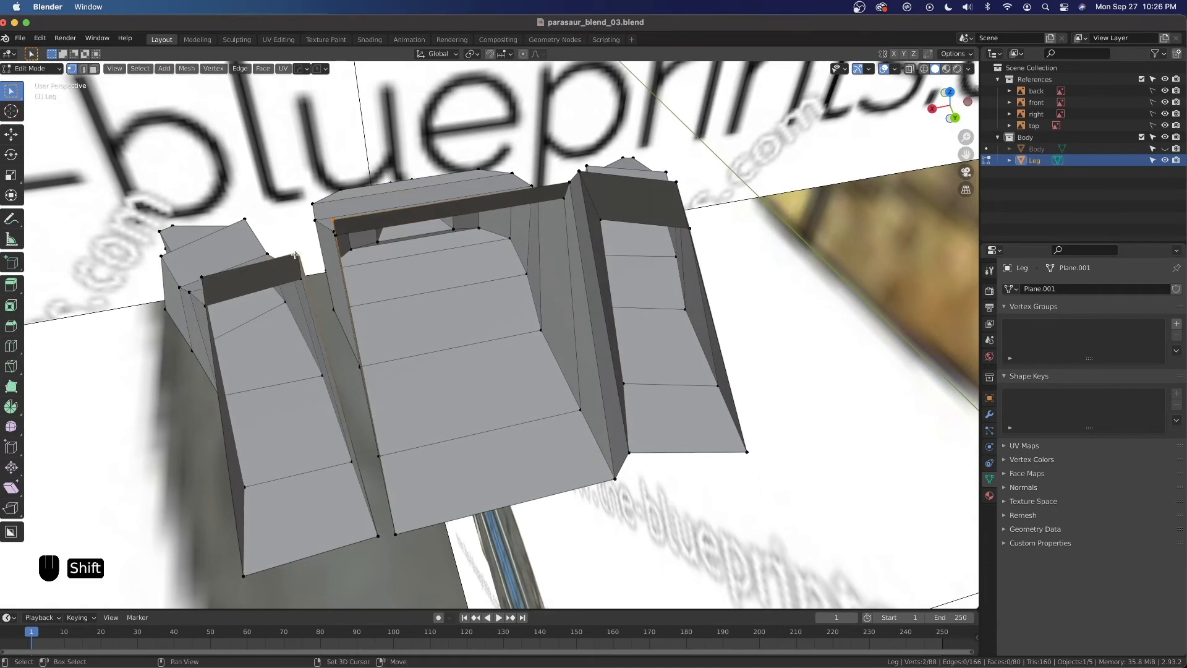
pyautogui.keyDown('shift'); pyautogui.click(396, 532); pyautogui.keyUp('shift')
pyautogui.keyDown('shift'); pyautogui.click(378, 533); pyautogui.keyUp('shift')
pyautogui.press('f')
pyautogui.moveTo(378, 529); pyautogui.dragTo(489, 323, button='middle')
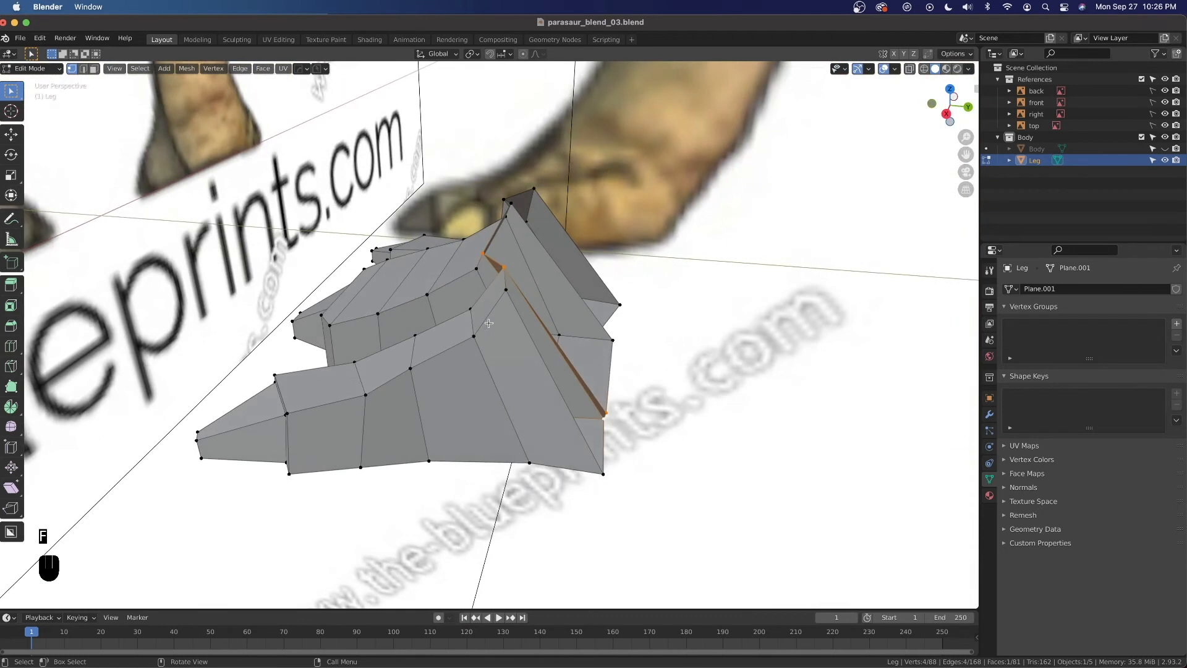
# Show the Face Orientation overlay, select the whole linked mesh and recalculate its normals to face outward.
pyautogui.click(896, 70)
pyautogui.click(823, 291)
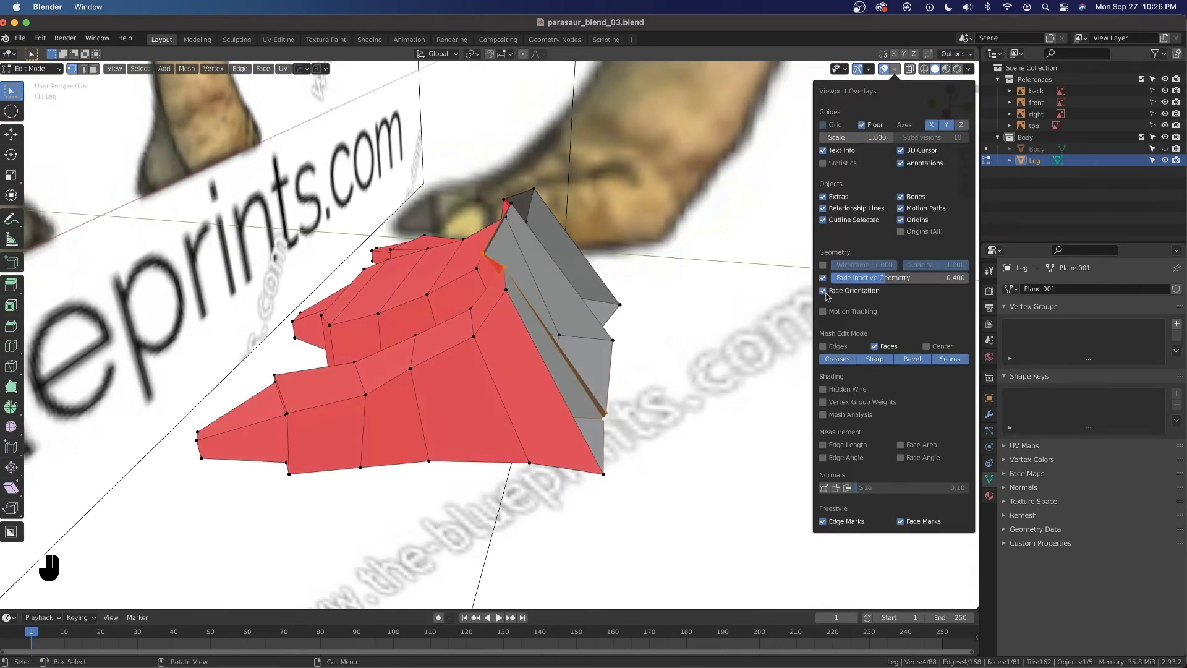
pyautogui.click(896, 69)
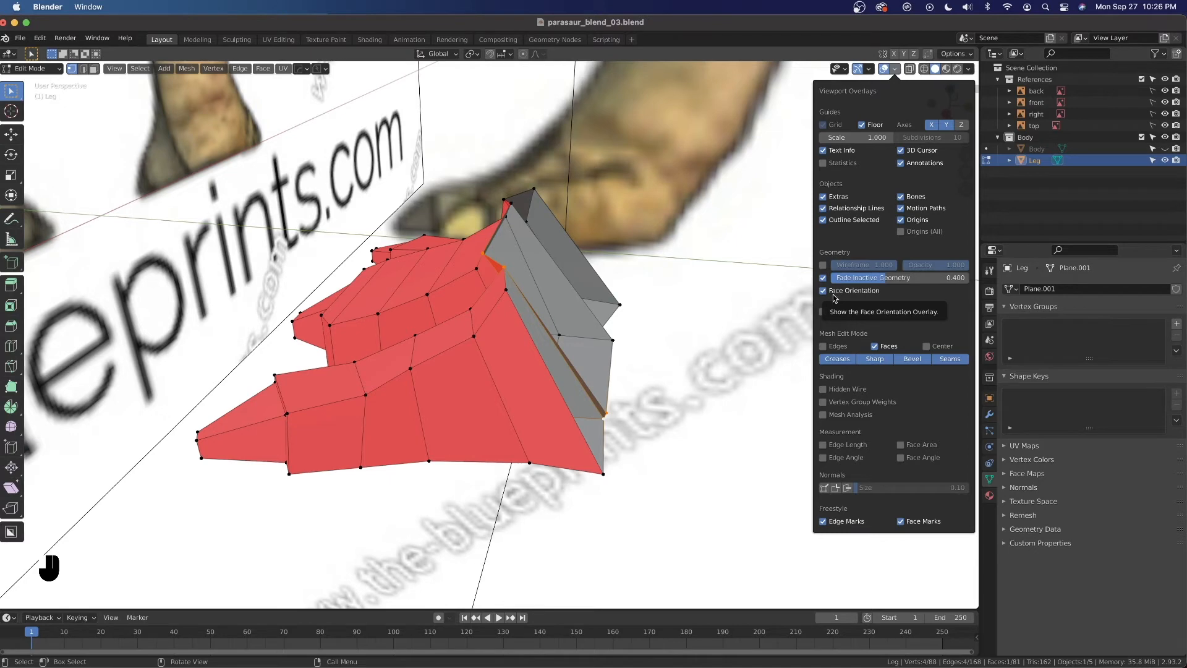
pyautogui.moveTo(711, 299); pyautogui.dragTo(669, 300, button='middle')
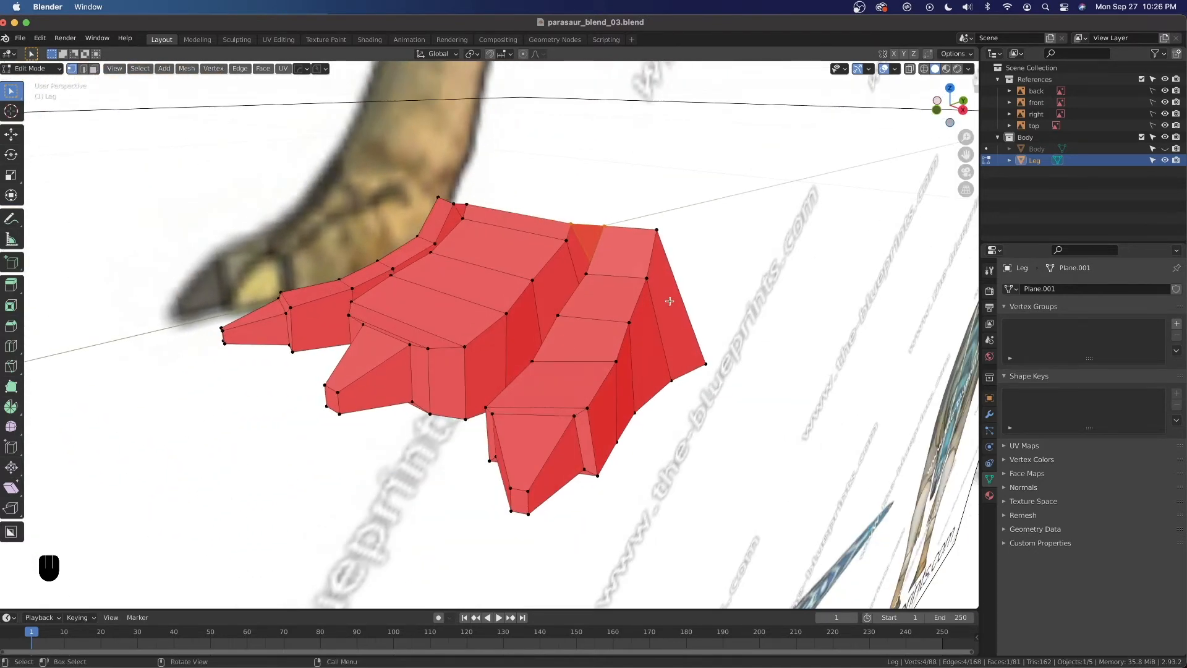
pyautogui.click(635, 319)
pyautogui.press('l')
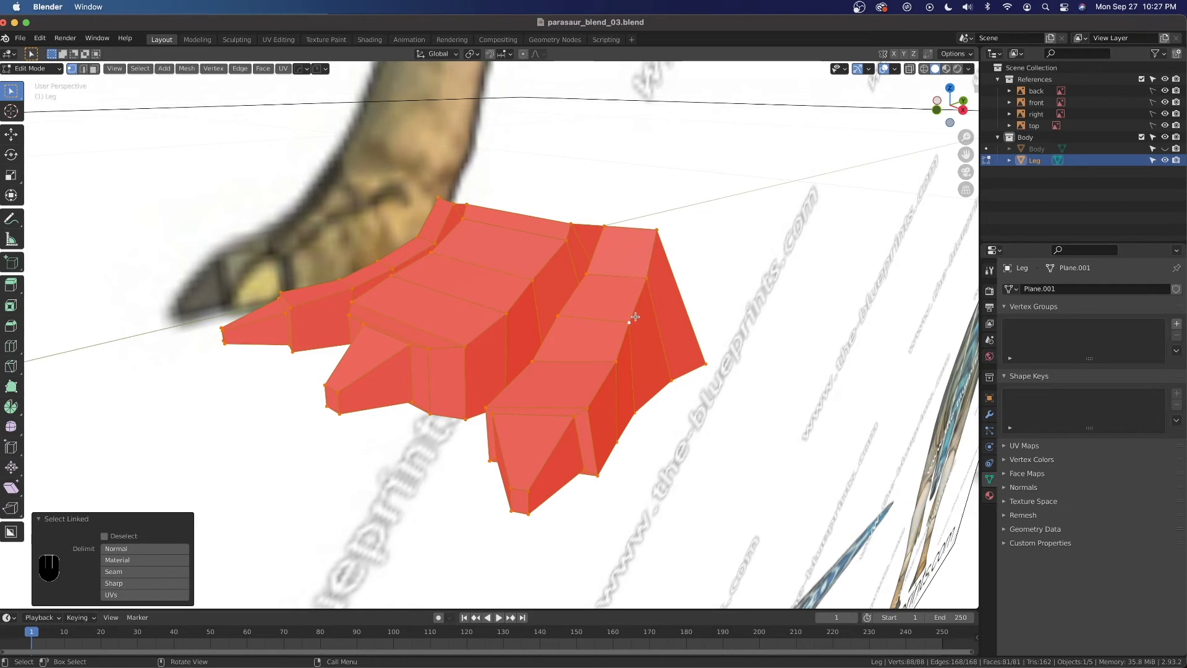
pyautogui.hotkey('shift', 'n')
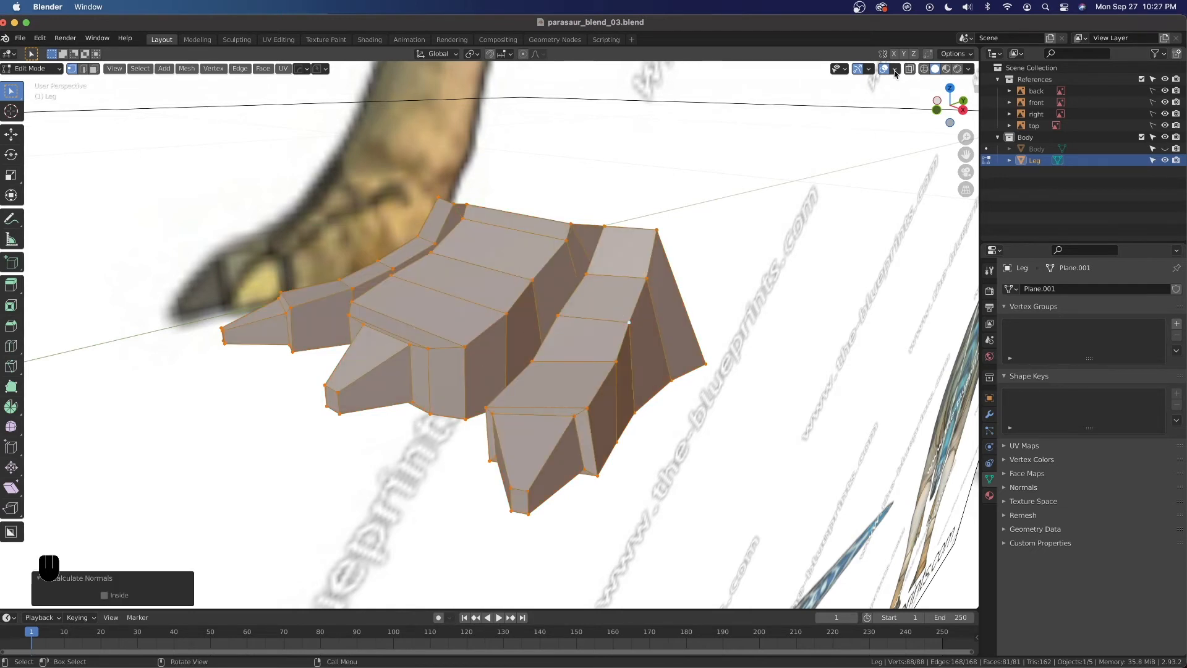
pyautogui.moveTo(631, 264); pyautogui.dragTo(616, 337, button='middle')
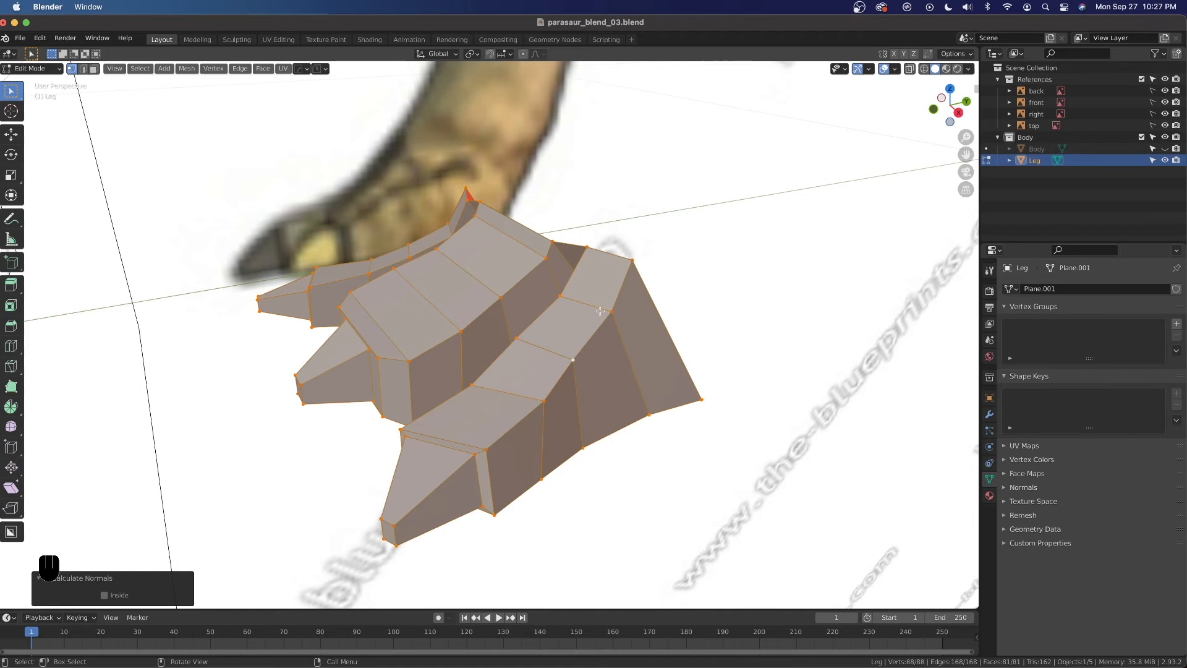
# Select the foot's open rear boundary loop in the right side view and disable the Face Orientation overlay.
pyautogui.scroll(-2, 600, 310)
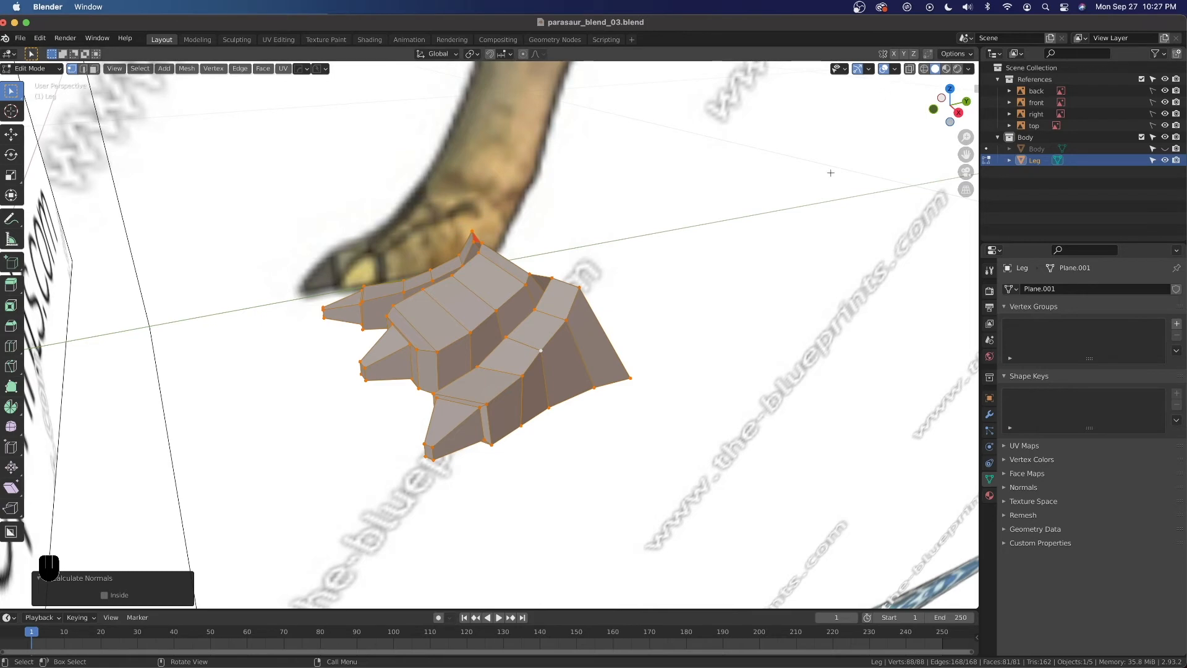
pyautogui.moveTo(634, 238); pyautogui.dragTo(551, 299, button='middle')
pyautogui.press('`')
pyautogui.click(554, 359)
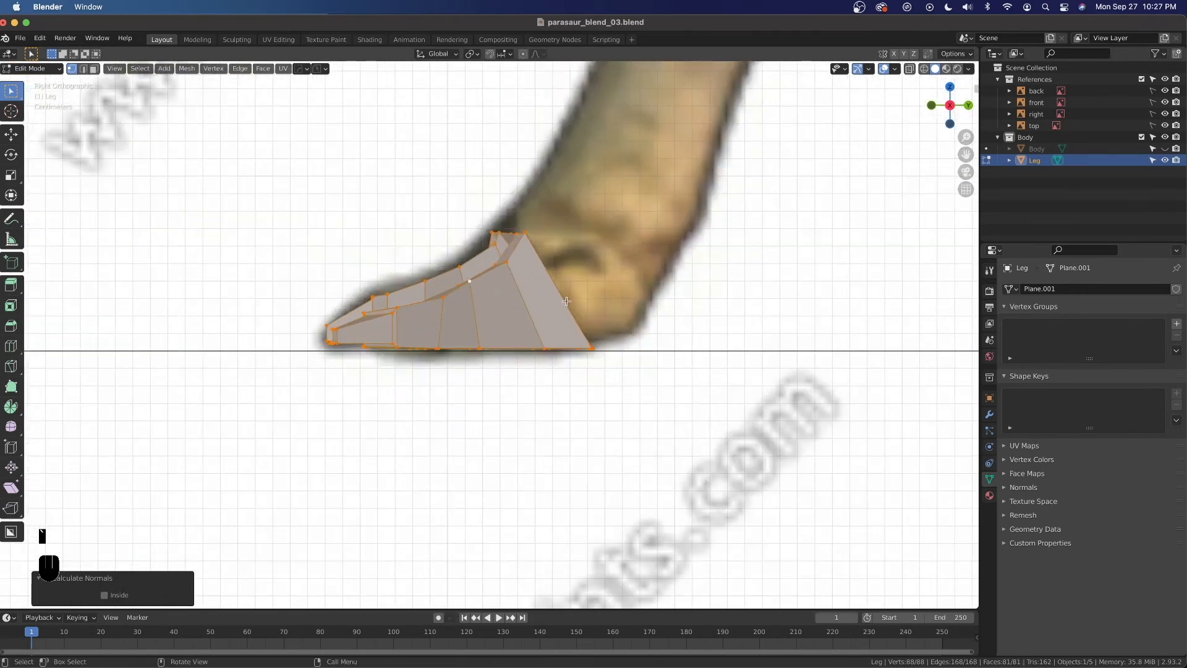
pyautogui.keyDown('alt'); pyautogui.click(558, 292); pyautogui.keyUp('alt')
pyautogui.click(895, 70)
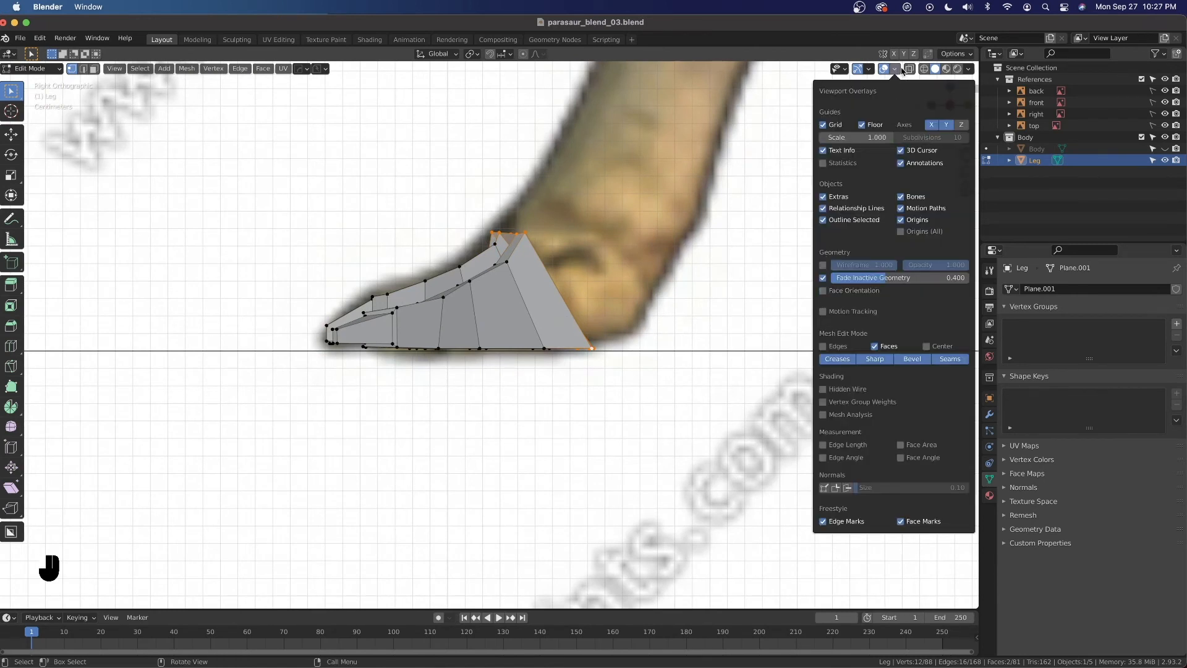
# Extrude the rear boundary loop about 0.029 m toward the heel in the right view and scale it along Z by 1.149.
pyautogui.moveTo(661, 283); pyautogui.dragTo(616, 325, button='middle')
pyautogui.press('`')
pyautogui.click(770, 320)
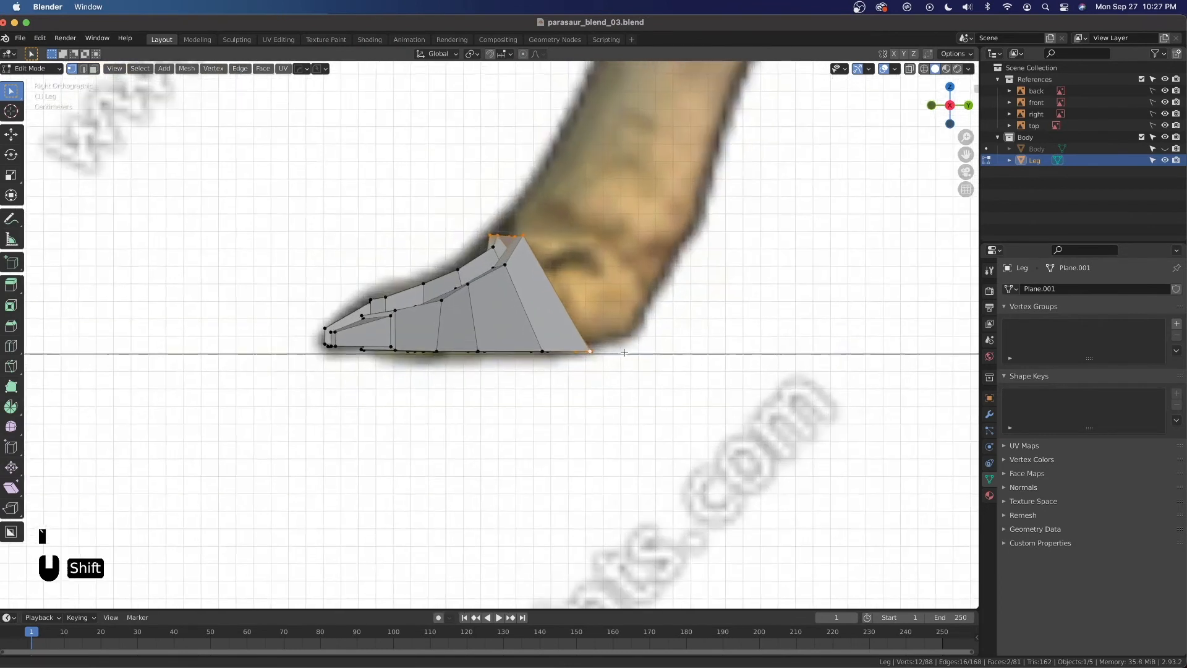
pyautogui.keyDown('shift'); pyautogui.moveTo(630, 341); pyautogui.dragTo(595, 385, button='middle'); pyautogui.keyUp('shift')
pyautogui.press('e')
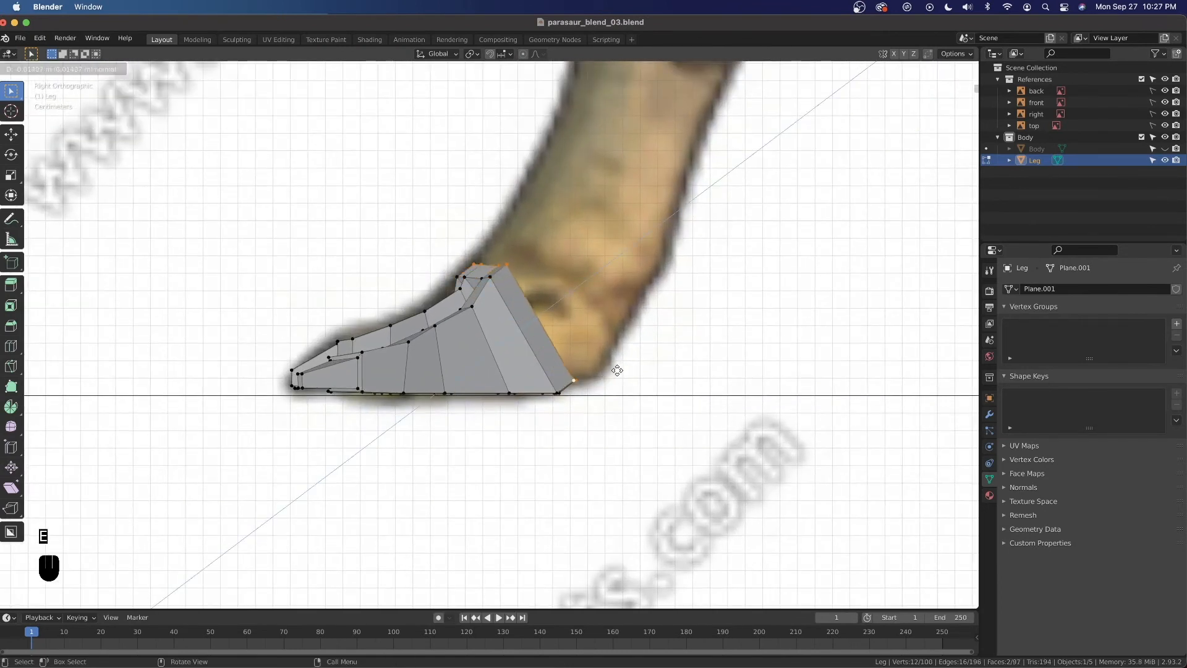
pyautogui.click(633, 358)
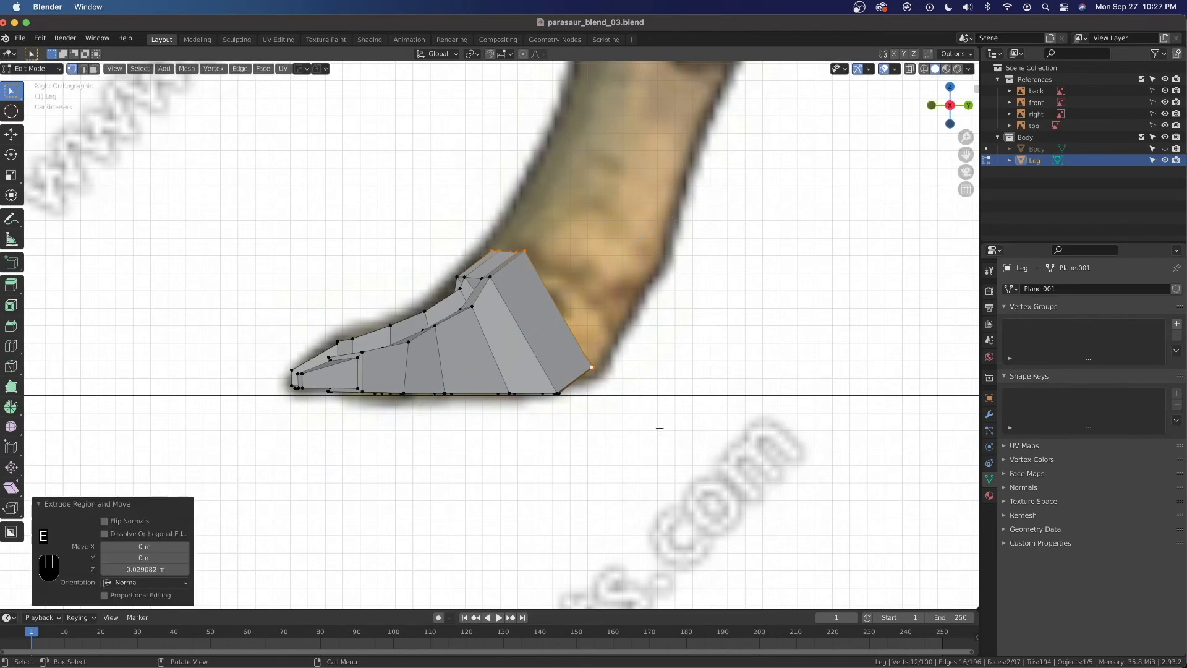
pyautogui.press('s')
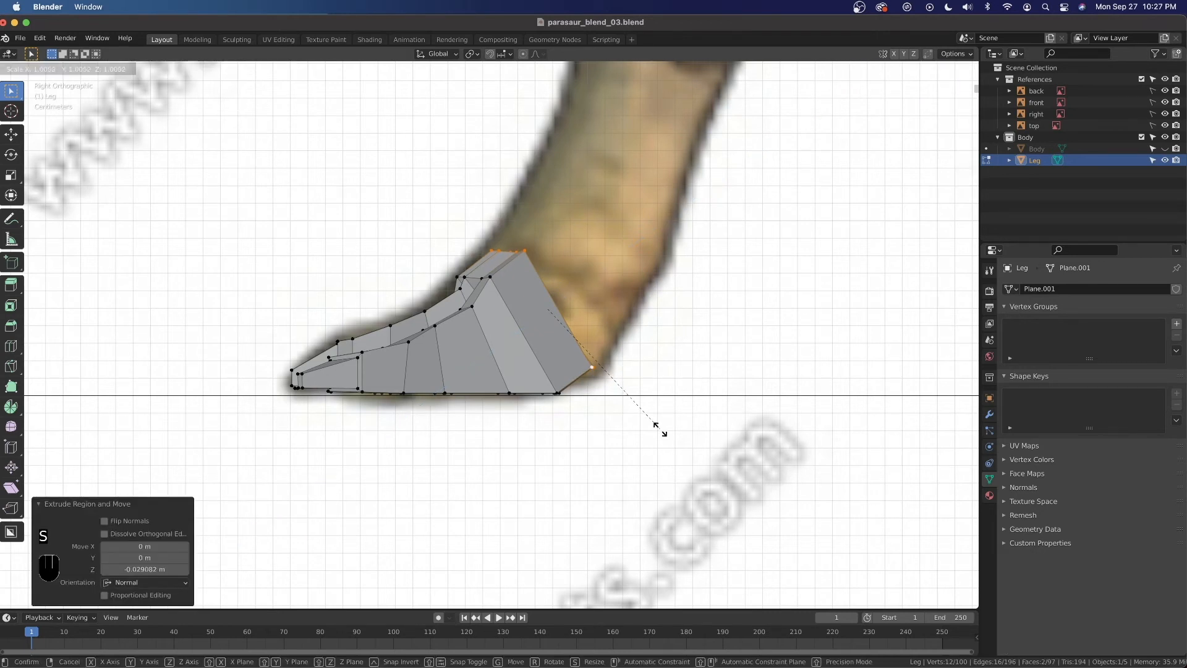
pyautogui.press('z')
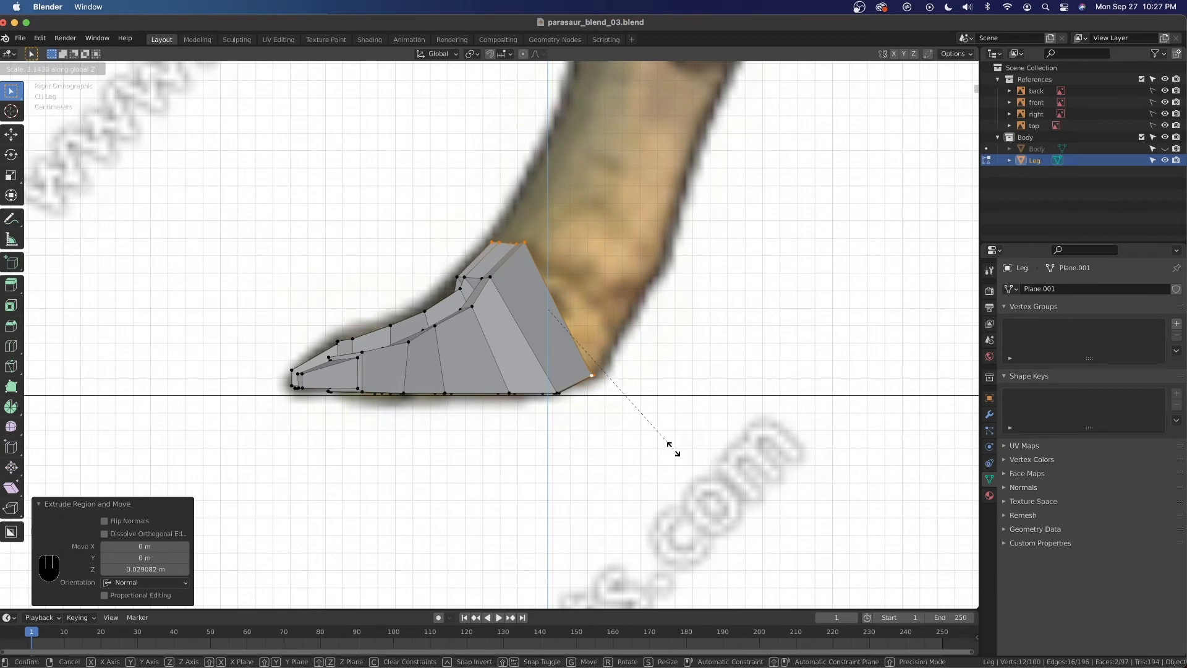
pyautogui.click(674, 448)
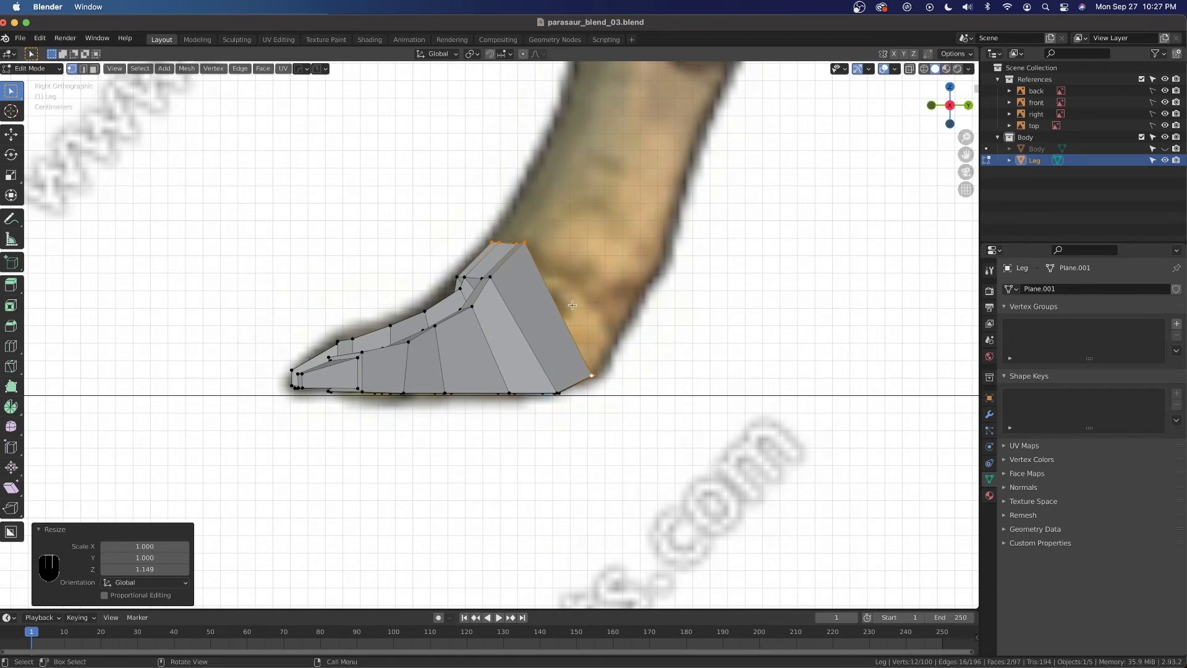
# Try the LoopTools Circle operation on the extruded rear vertices, then undo it.
pyautogui.rightClick(575, 318)
pyautogui.moveTo(576, 319)
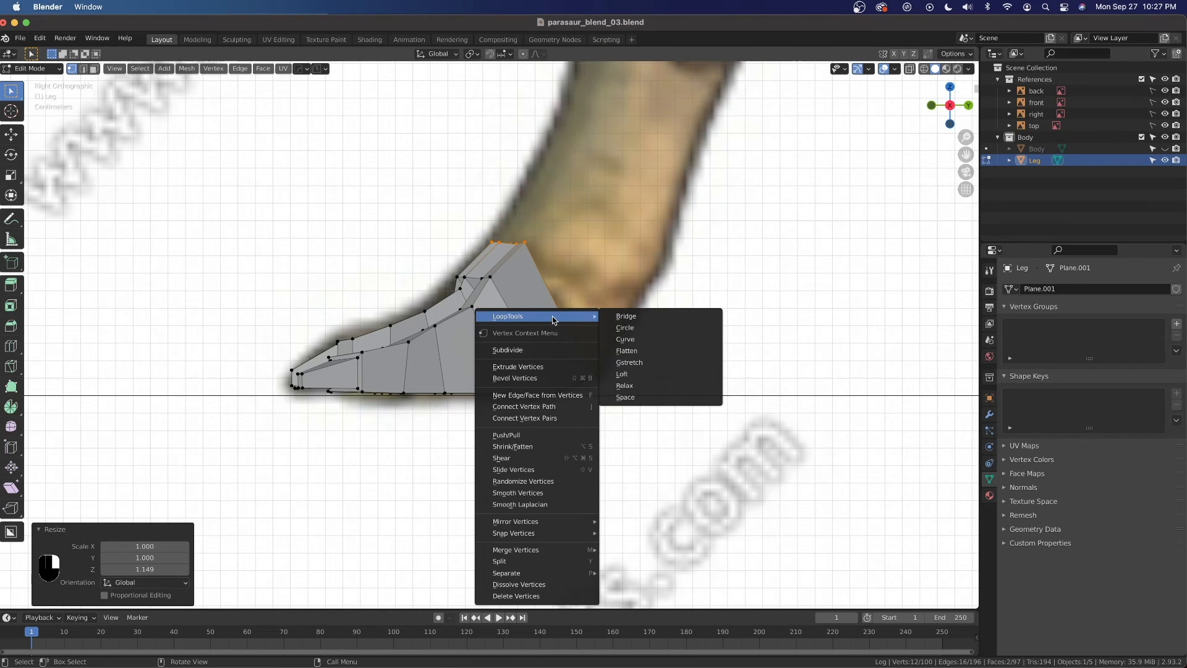
pyautogui.click(626, 327)
pyautogui.moveTo(629, 330); pyautogui.dragTo(588, 355, button='middle')
pyautogui.press('super+z')
# Switch to edge selection and select all the boundary edges around the extruded rear opening.
pyautogui.scroll(4, 472, 395)
pyautogui.click(82, 69)
pyautogui.keyDown('alt'); pyautogui.click(515, 252); pyautogui.keyUp('alt')
pyautogui.keyDown('alt'); pyautogui.keyDown('shift'); pyautogui.click(581, 217); pyautogui.keyUp('shift'); pyautogui.keyUp('alt')
pyautogui.keyDown('alt'); pyautogui.keyDown('shift'); pyautogui.click(556, 235); pyautogui.keyUp('shift'); pyautogui.keyUp('alt')
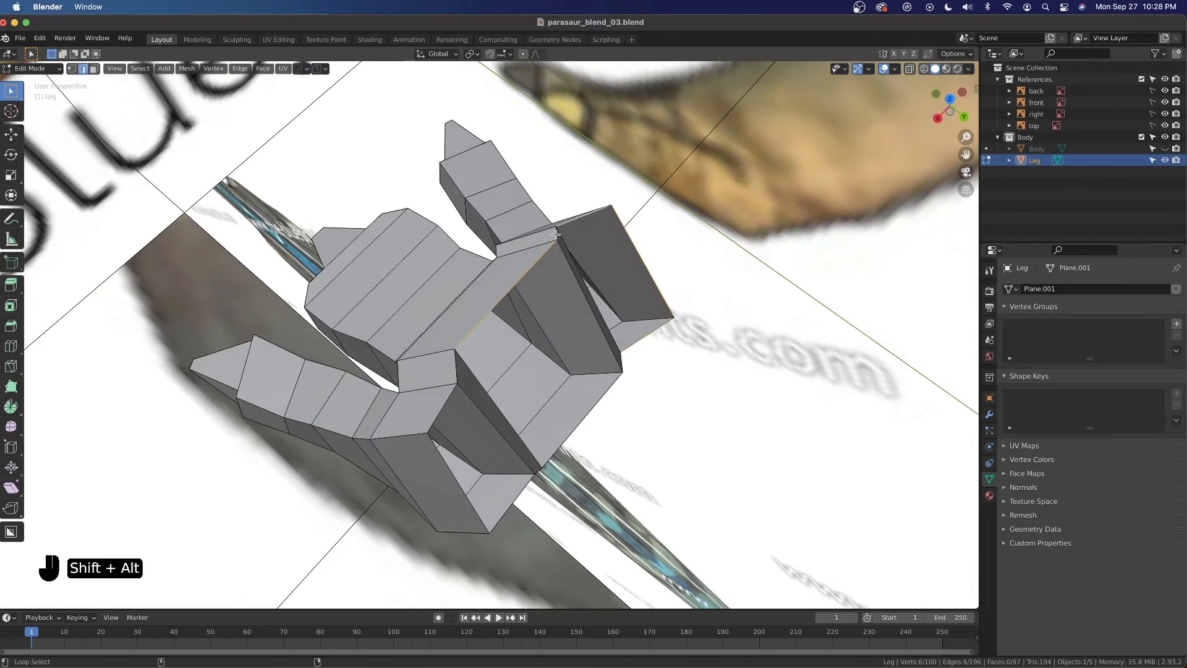
pyautogui.keyDown('alt'); pyautogui.keyDown('shift'); pyautogui.click(431, 405); pyautogui.keyUp('shift'); pyautogui.keyUp('alt')
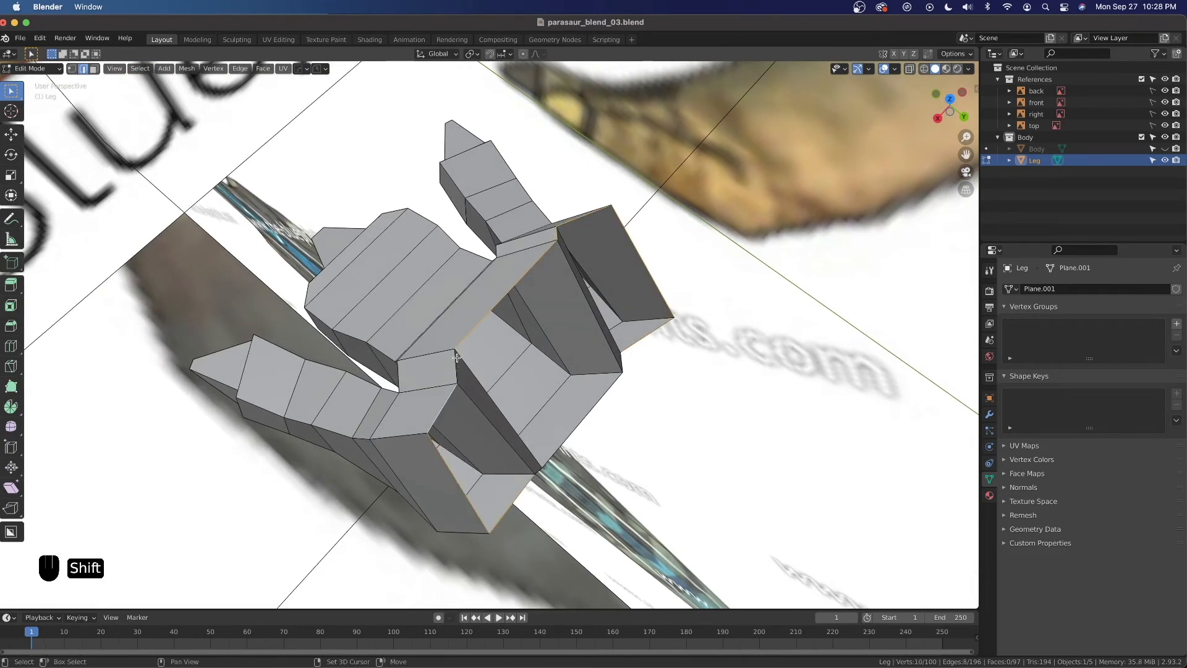
pyautogui.keyDown('alt'); pyautogui.keyDown('shift'); pyautogui.click(587, 426); pyautogui.keyUp('shift'); pyautogui.keyUp('alt')
pyautogui.moveTo(587, 427); pyautogui.dragTo(525, 386, button='middle')
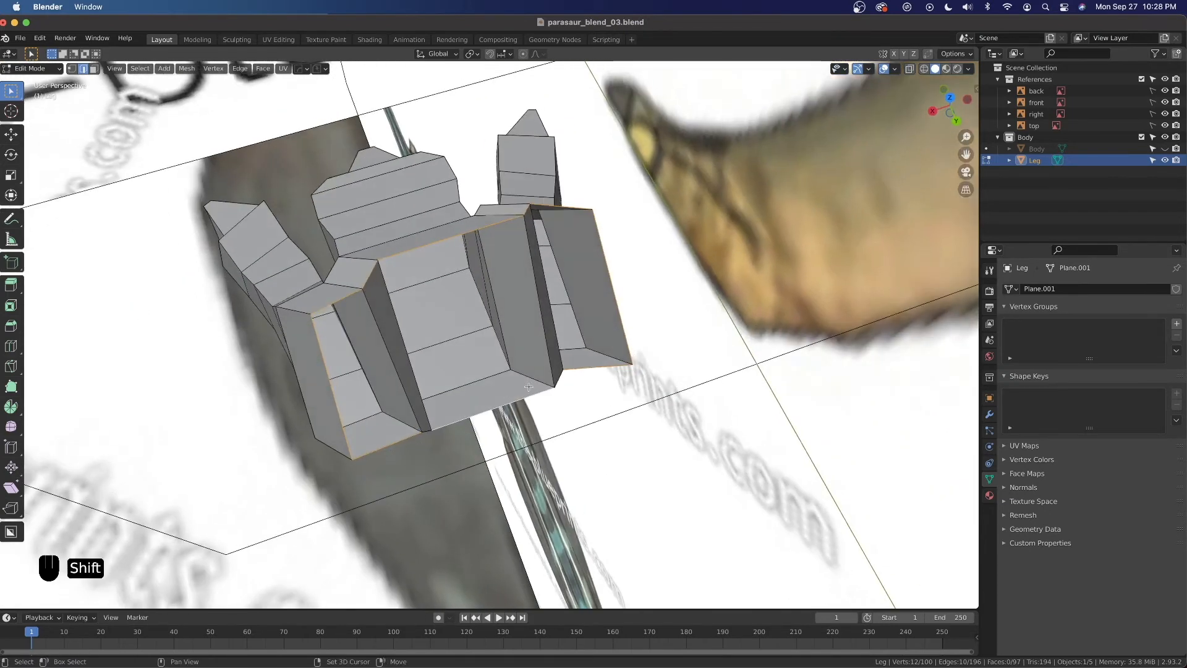
pyautogui.keyDown('shift'); pyautogui.click(551, 387); pyautogui.keyUp('shift')
pyautogui.moveTo(429, 431); pyautogui.dragTo(548, 331, button='middle')
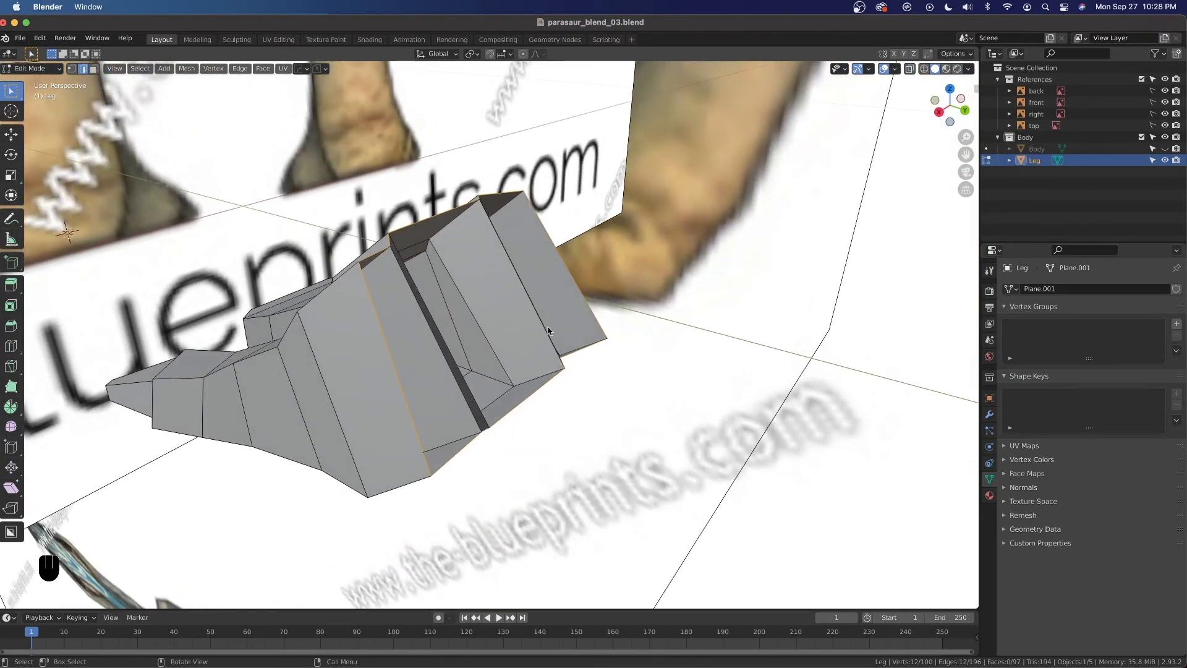
# Try the LoopTools Circle operation on the selected boundary edges and undo the rounding.
pyautogui.rightClick(548, 331)
pyautogui.moveTo(541, 286)
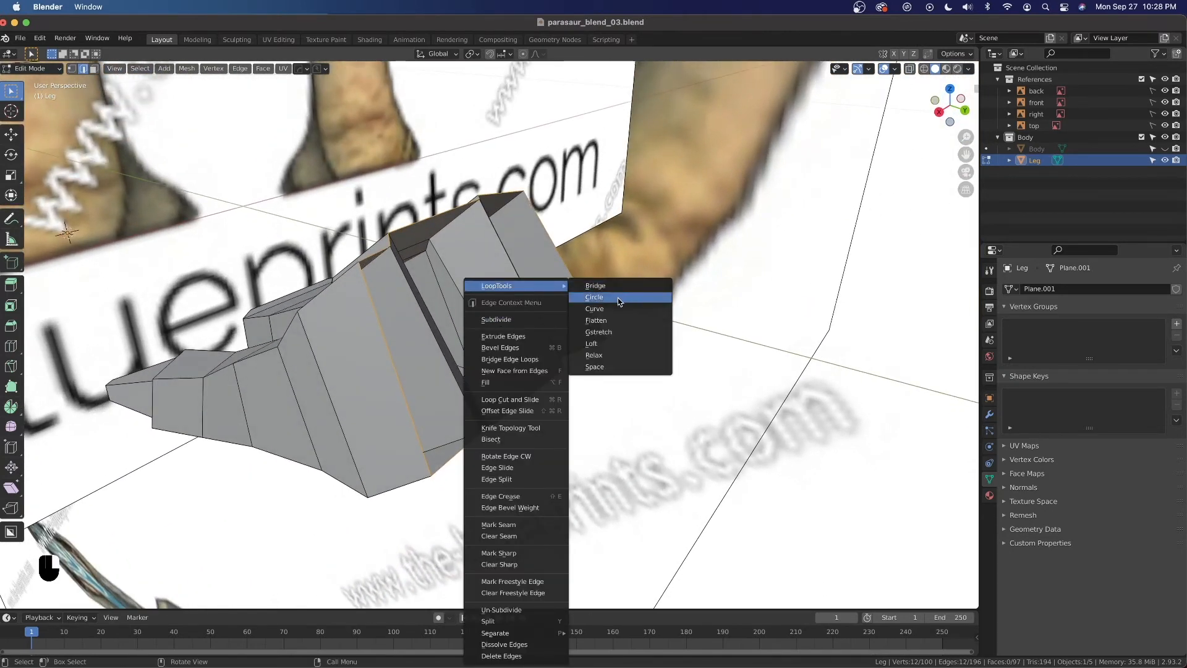
pyautogui.click(618, 298)
pyautogui.scroll(-2, 505, 402)
pyautogui.press('super+z')
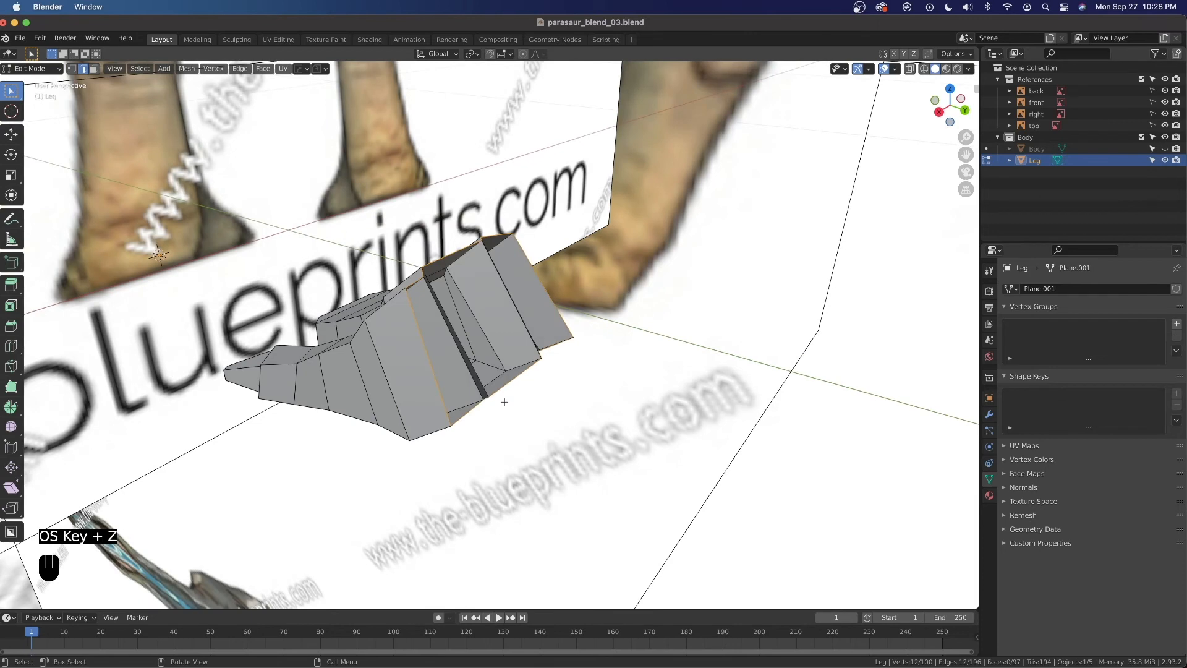
# Inspect the open rear of the foot, partly in X-ray, and undo the edge selections, Z scaling and extrusion.
pyautogui.moveTo(498, 395); pyautogui.dragTo(489, 144, button='middle')
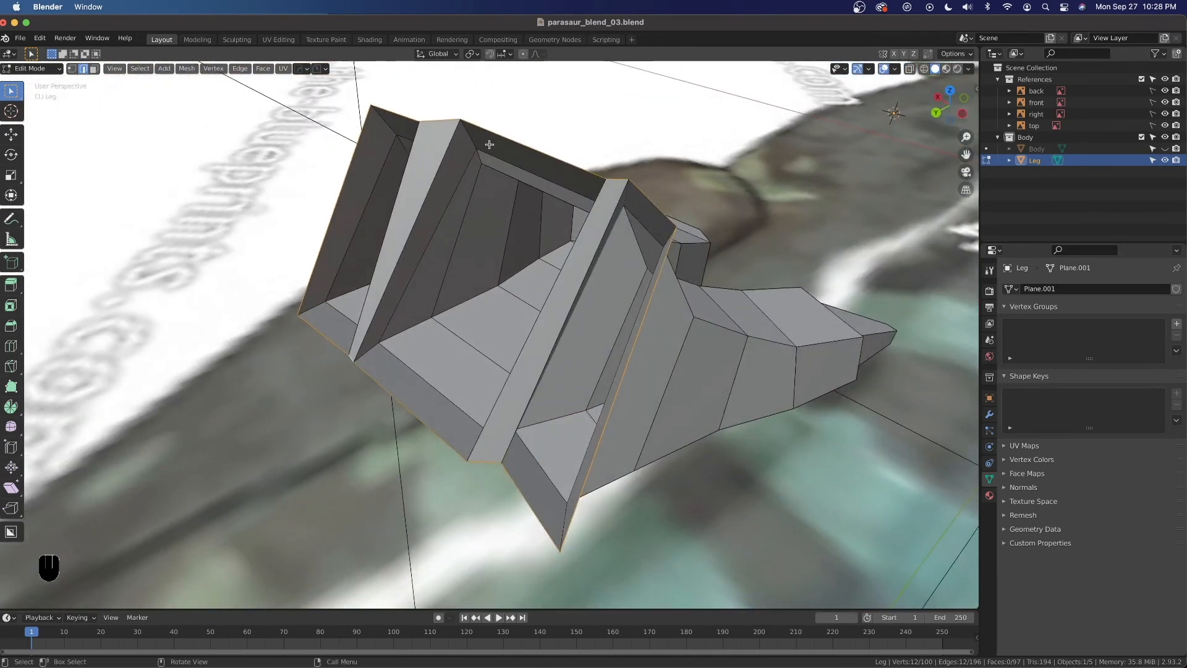
pyautogui.click(94, 69)
pyautogui.hotkey('alt', 'z')
pyautogui.moveTo(371, 271); pyautogui.dragTo(464, 359, button='middle')
pyautogui.hotkey('alt', 'z')
pyautogui.press('super+z')
pyautogui.press('super+z')
pyautogui.press('super+z')
pyautogui.press('super+z')
pyautogui.press('super+z')
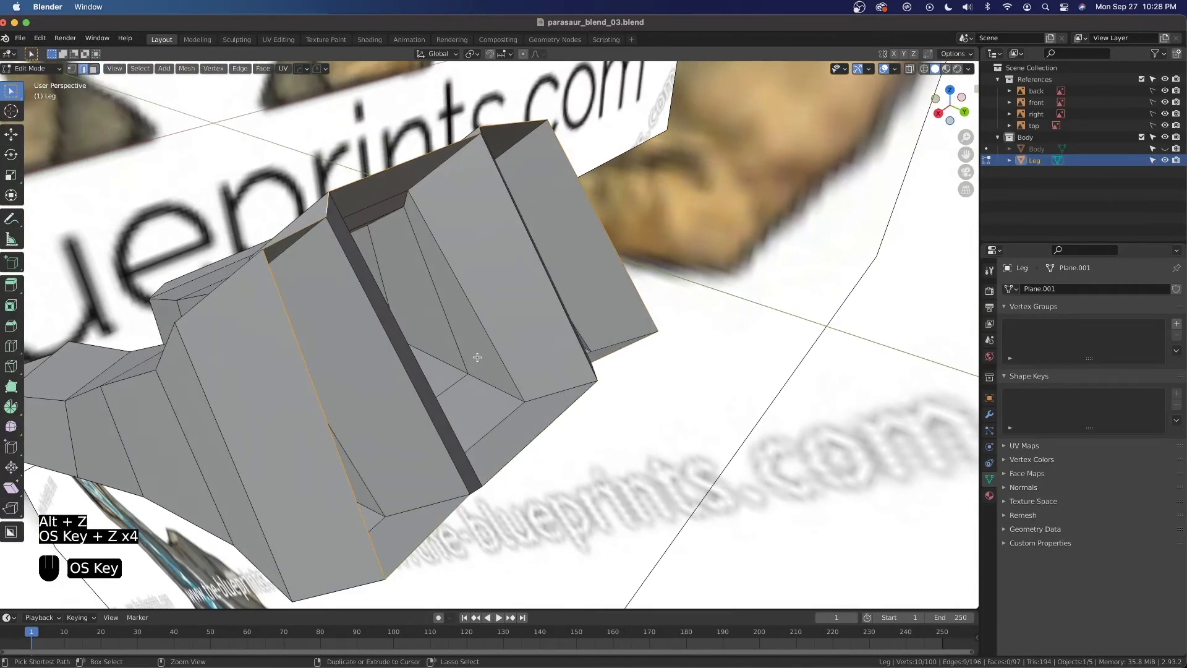
pyautogui.press('super+z')
pyautogui.press('super+z')
pyautogui.press('super+z')
pyautogui.press('super+z')
pyautogui.press('super+z')
pyautogui.press('super+z')
pyautogui.press('super+z')
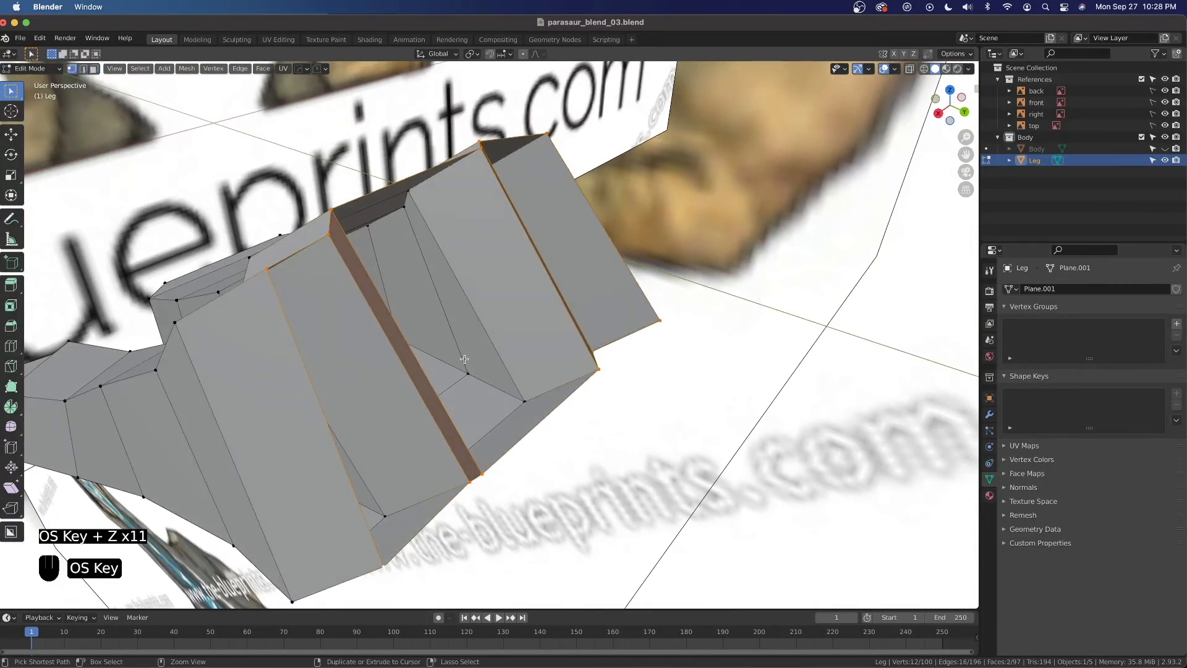
# Clear the selected inner faces and select the full boundary edge loop around the foot's open rear.
pyautogui.moveTo(465, 359); pyautogui.dragTo(203, 348, button='middle')
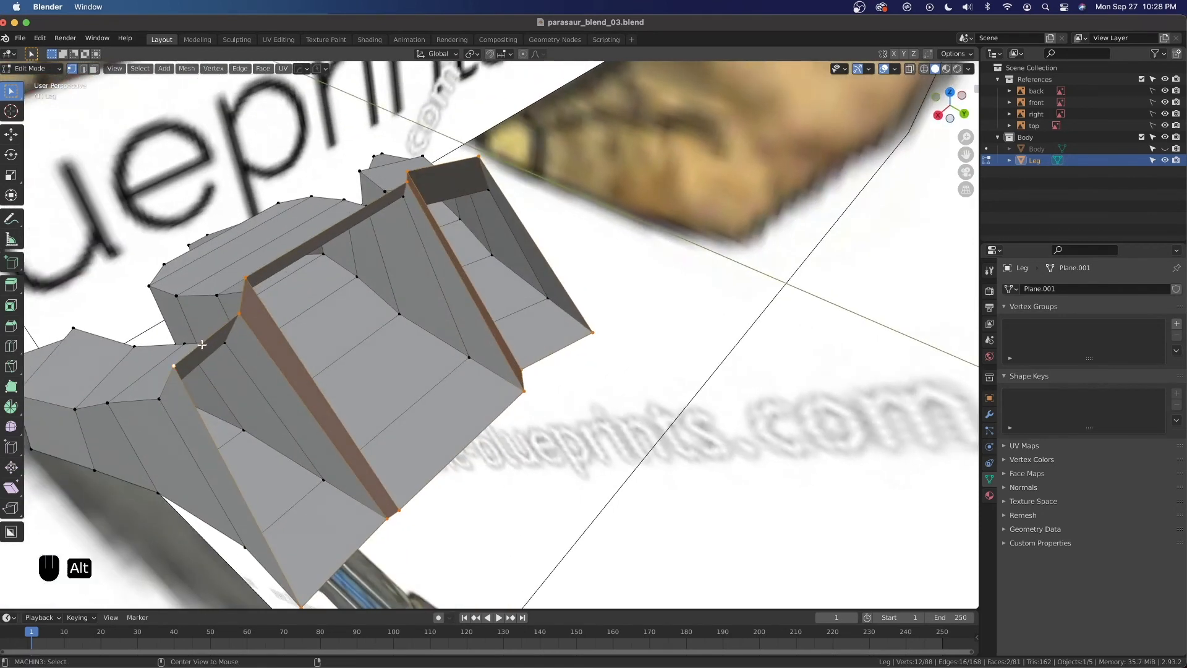
pyautogui.click(84, 69)
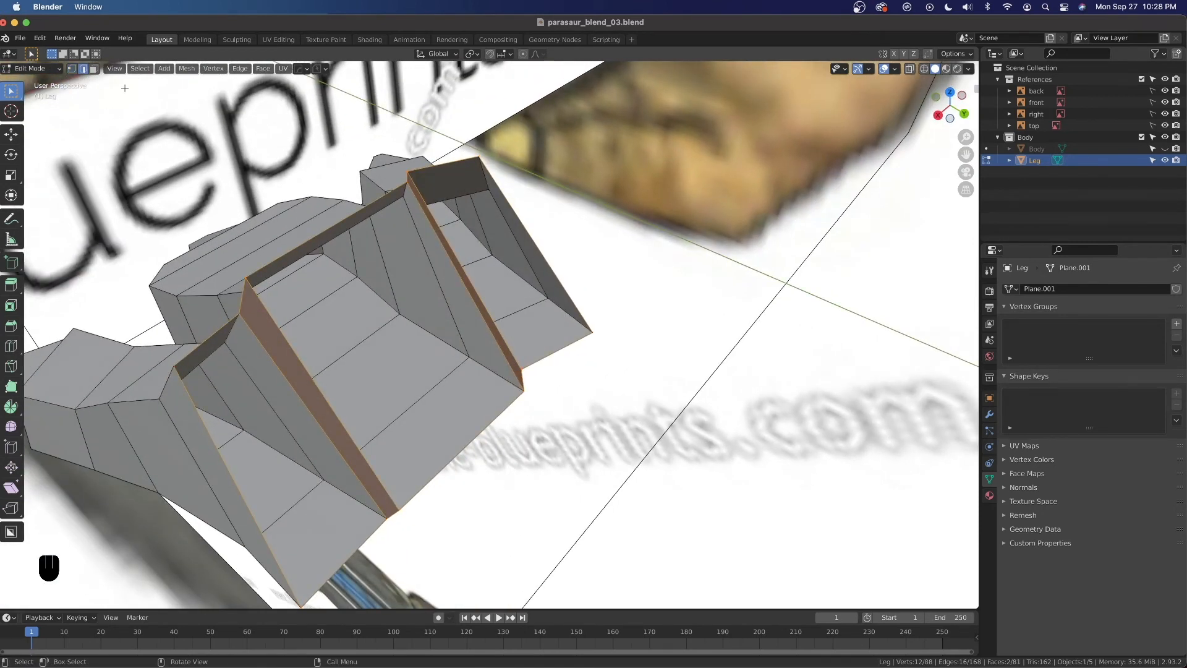
pyautogui.click(94, 69)
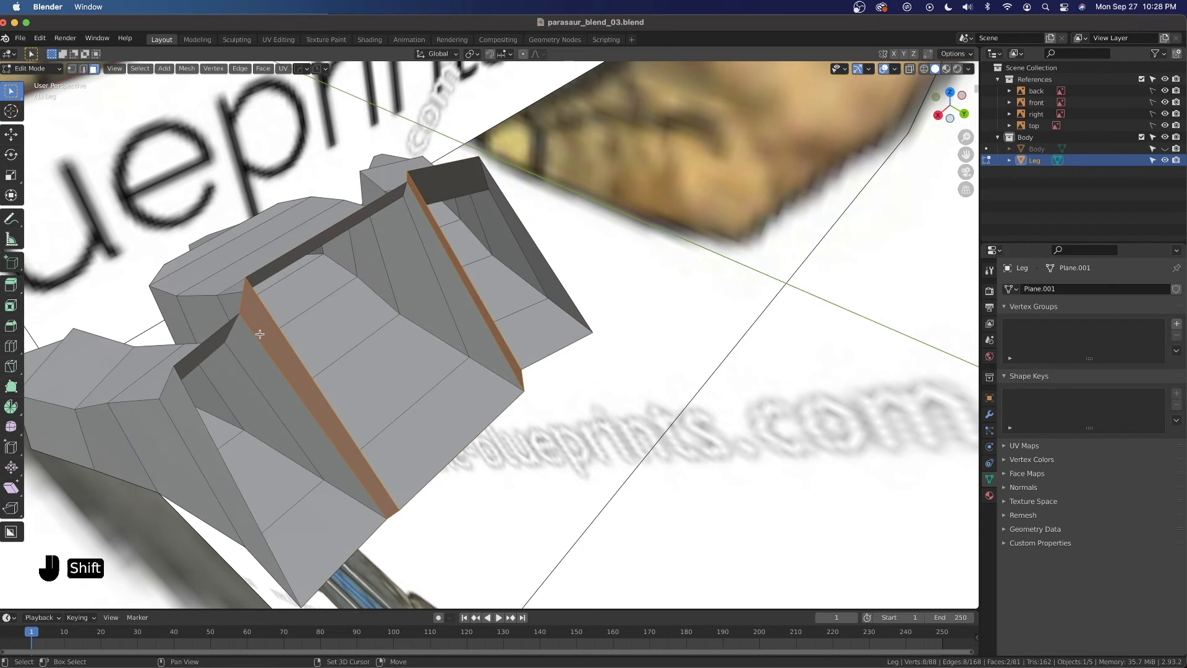
pyautogui.keyDown('shift'); pyautogui.click(260, 333); pyautogui.keyUp('shift')
pyautogui.click(83, 69)
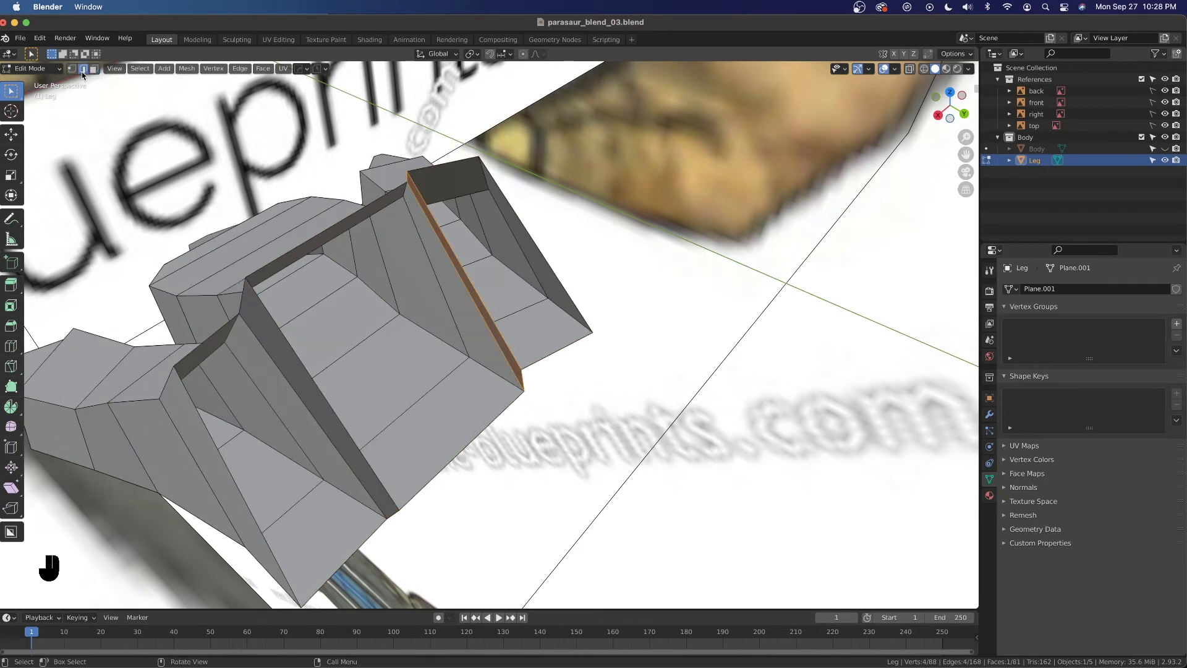
pyautogui.keyDown('alt'); pyautogui.click(328, 229); pyautogui.keyUp('alt')
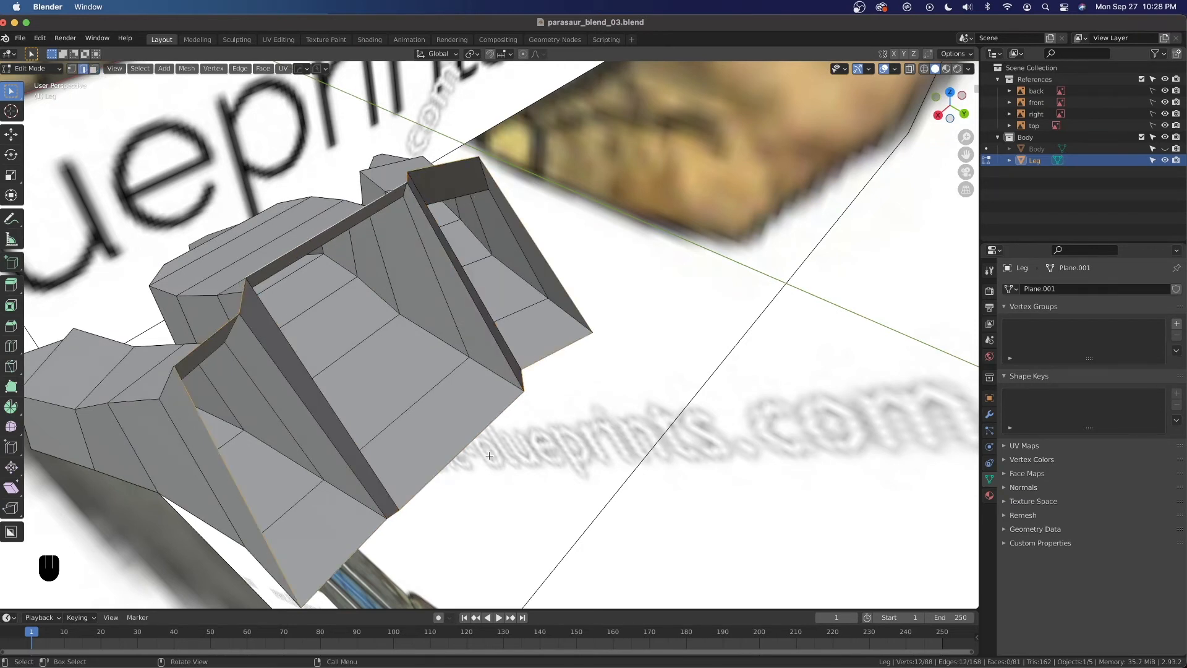
pyautogui.moveTo(488, 449); pyautogui.dragTo(356, 445, button='middle')
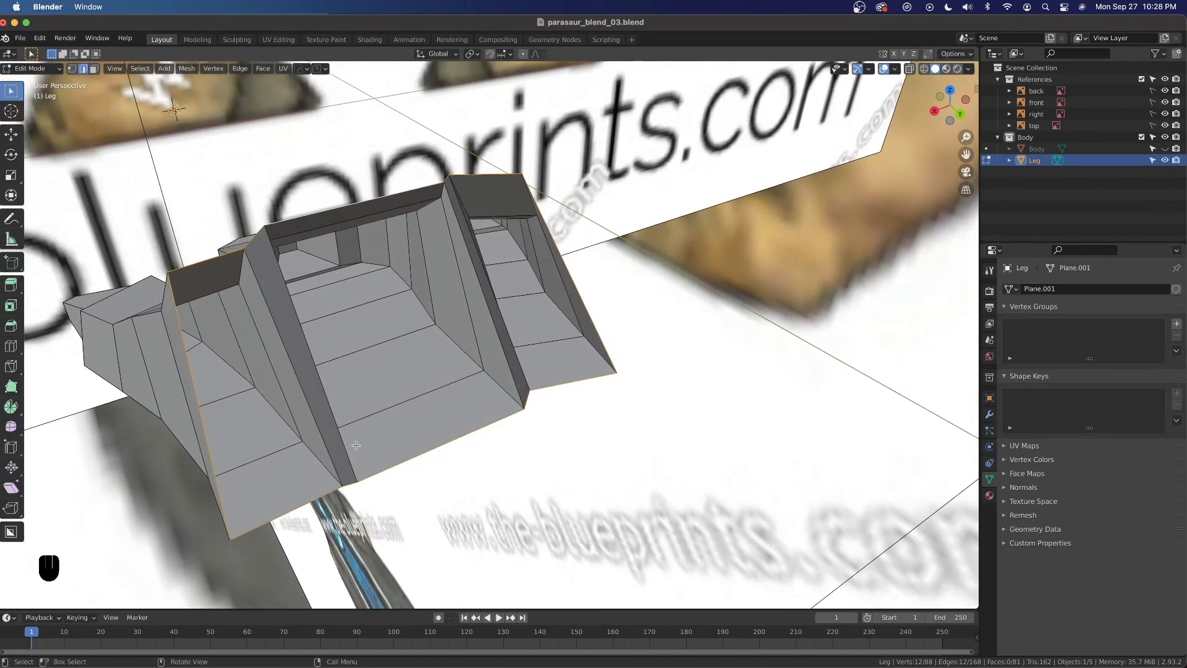
# In right view, extrude the rear loop about 0.020 m in Y and 0.017 m in Z, then scale it to about 1.166 along Z.
pyautogui.press('`')
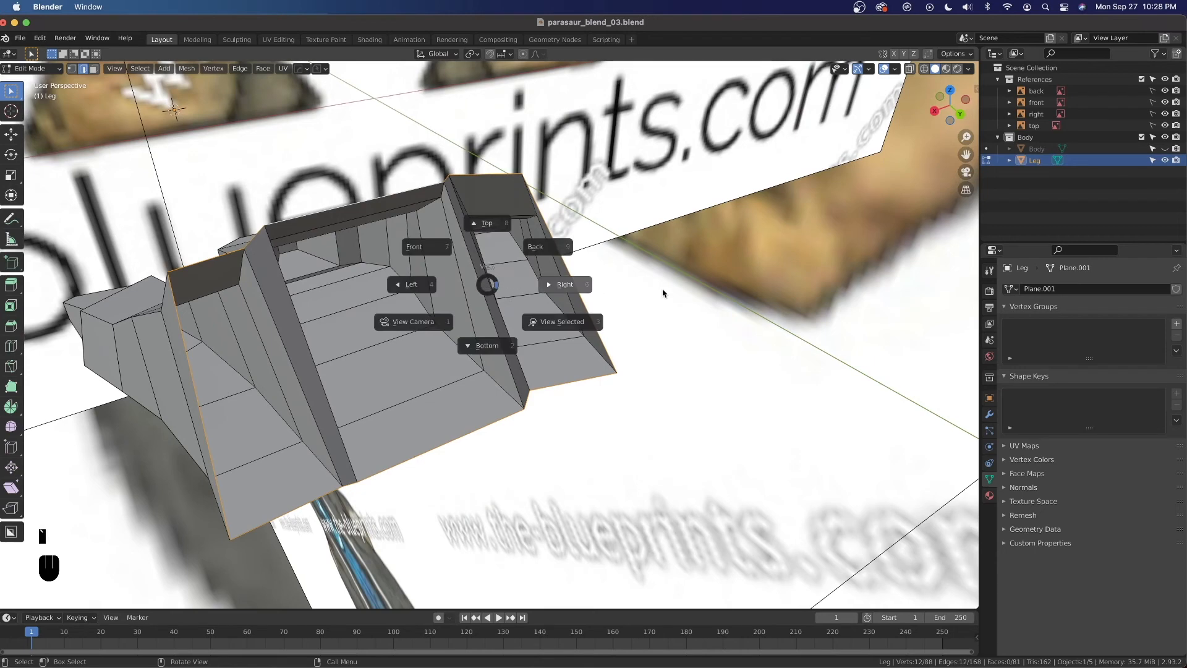
pyautogui.click(665, 291)
pyautogui.scroll(-2, 556, 351)
pyautogui.press('e')
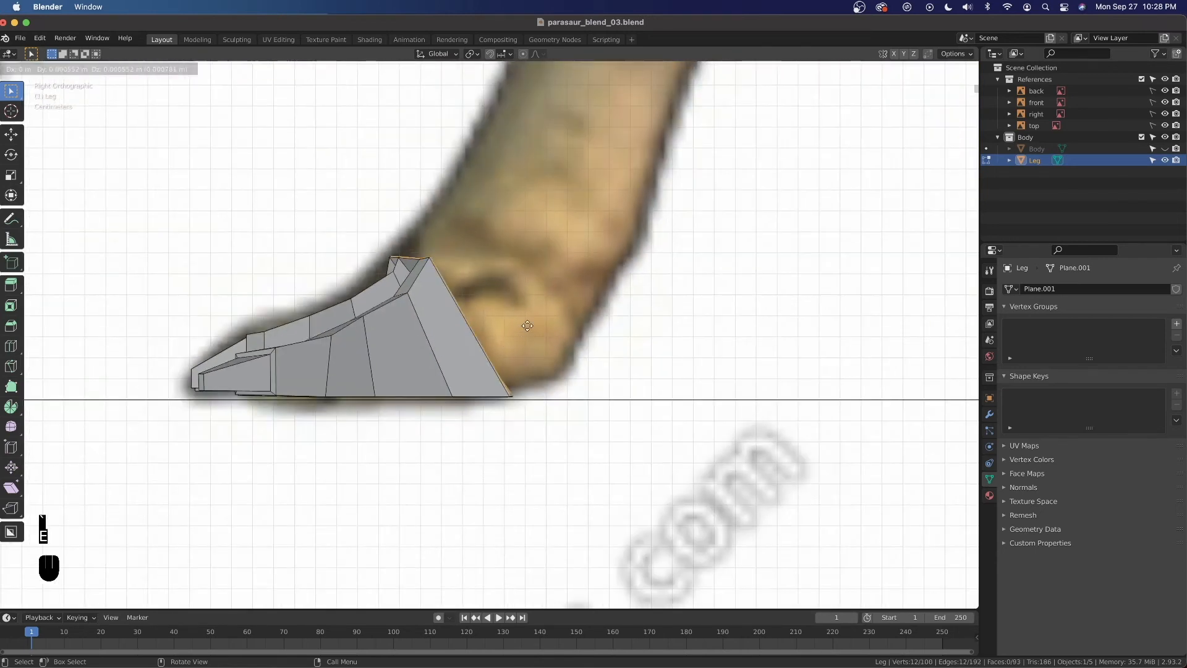
pyautogui.click(545, 307)
pyautogui.press('s')
pyautogui.press('z')
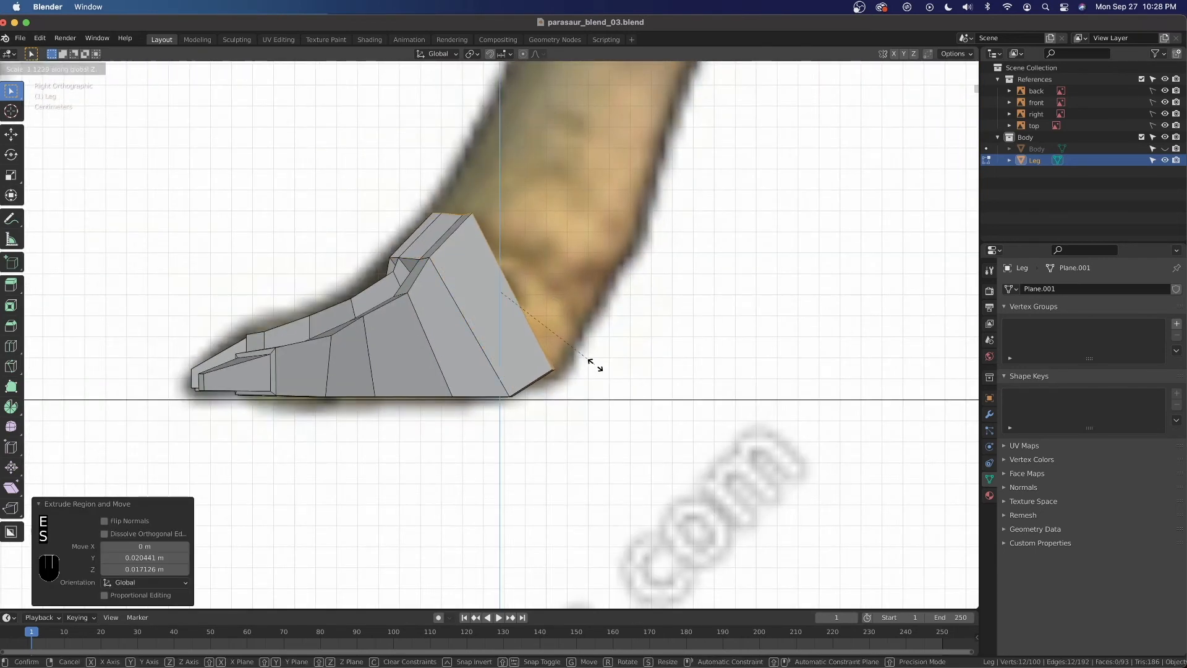
pyautogui.click(595, 365)
# Rotate the rear loop about -16° and extrude it again by about 0.021 m in Y and 0.033 m in Z.
pyautogui.press('r')
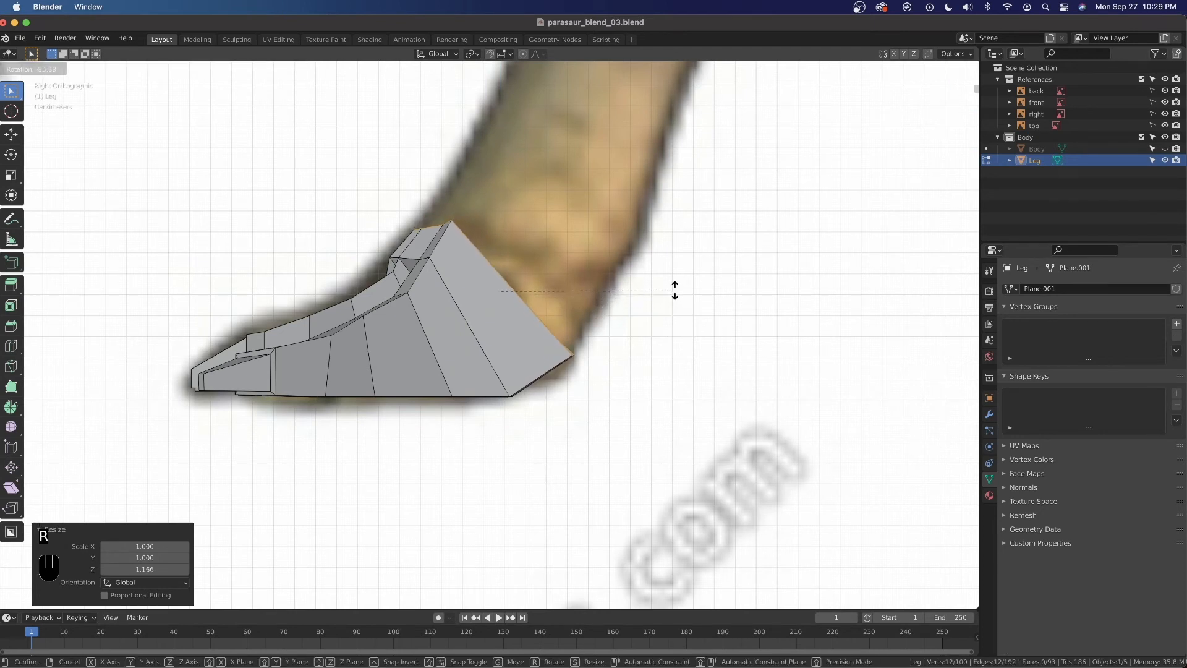
pyautogui.click(668, 291)
pyautogui.press('e')
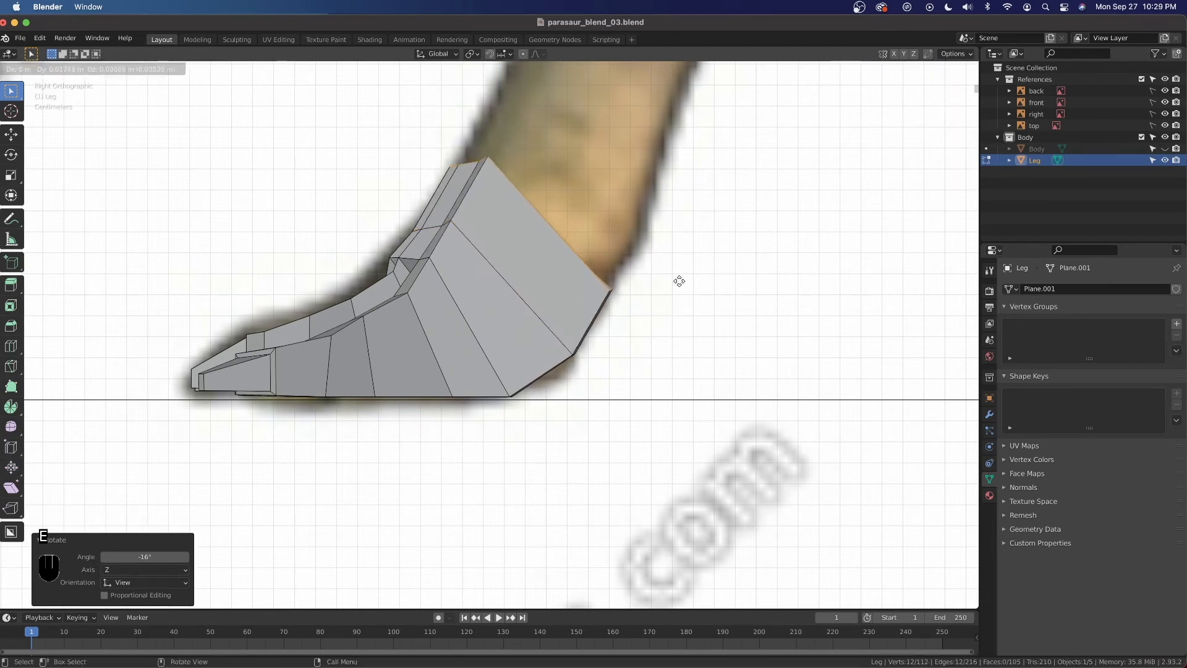
pyautogui.click(683, 273)
# In front view, add the edge loop below the open end to the selection and narrow both loops to about 0.832 along X.
pyautogui.press('`')
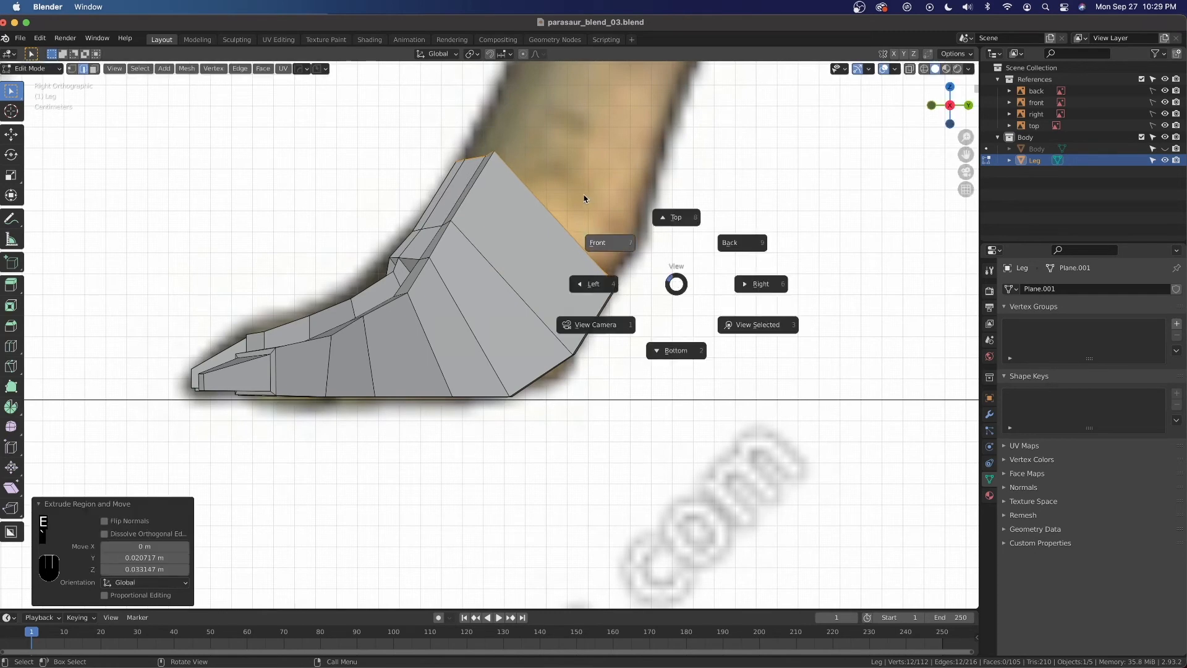
pyautogui.click(588, 196)
pyautogui.hotkey('alt', 'z')
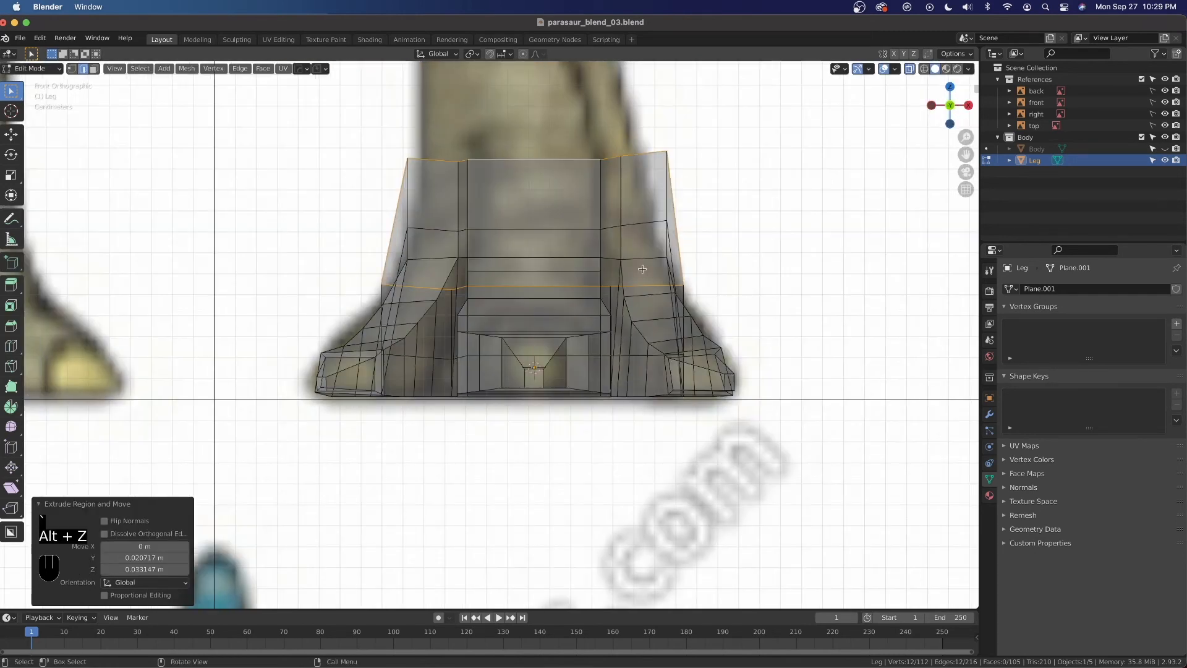
pyautogui.hotkey('alt', 'z')
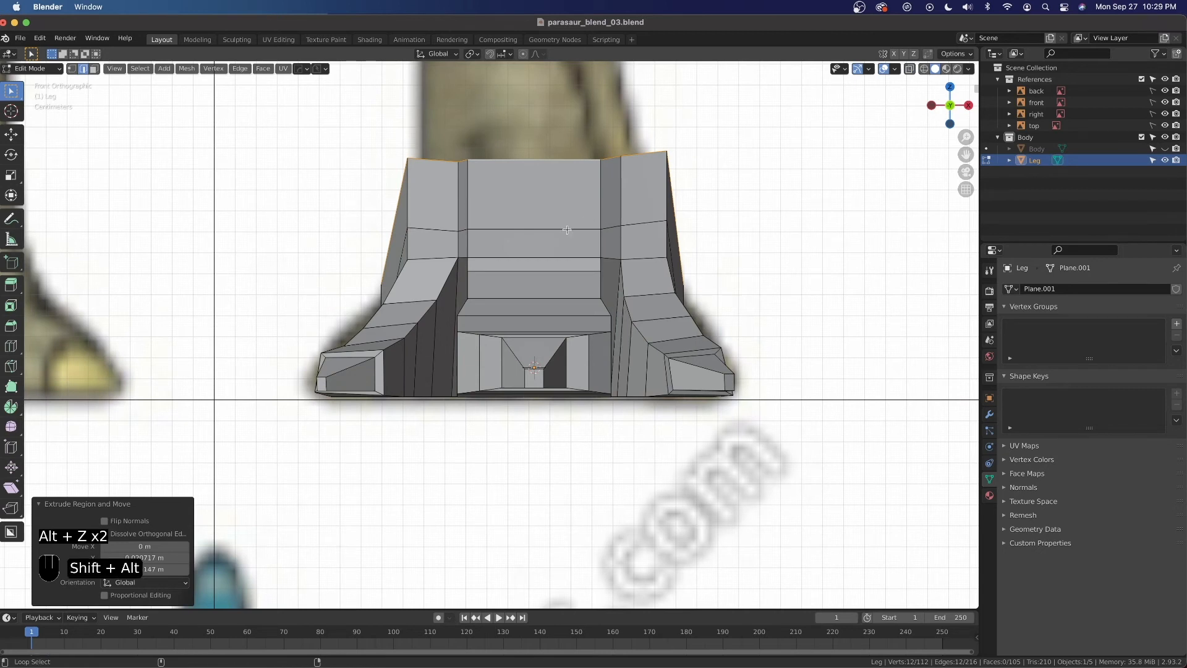
pyautogui.keyDown('alt'); pyautogui.keyDown('shift'); pyautogui.click(567, 229); pyautogui.keyUp('shift'); pyautogui.keyUp('alt')
pyautogui.hotkey('alt', 'z')
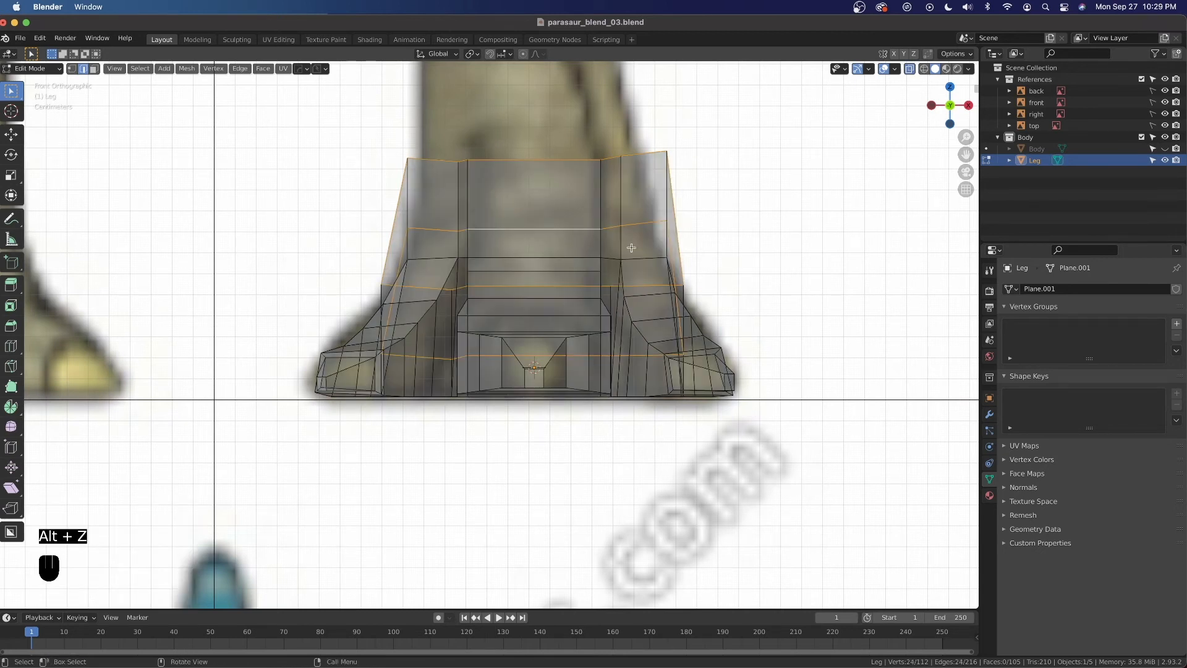
pyautogui.press('s')
pyautogui.press('x')
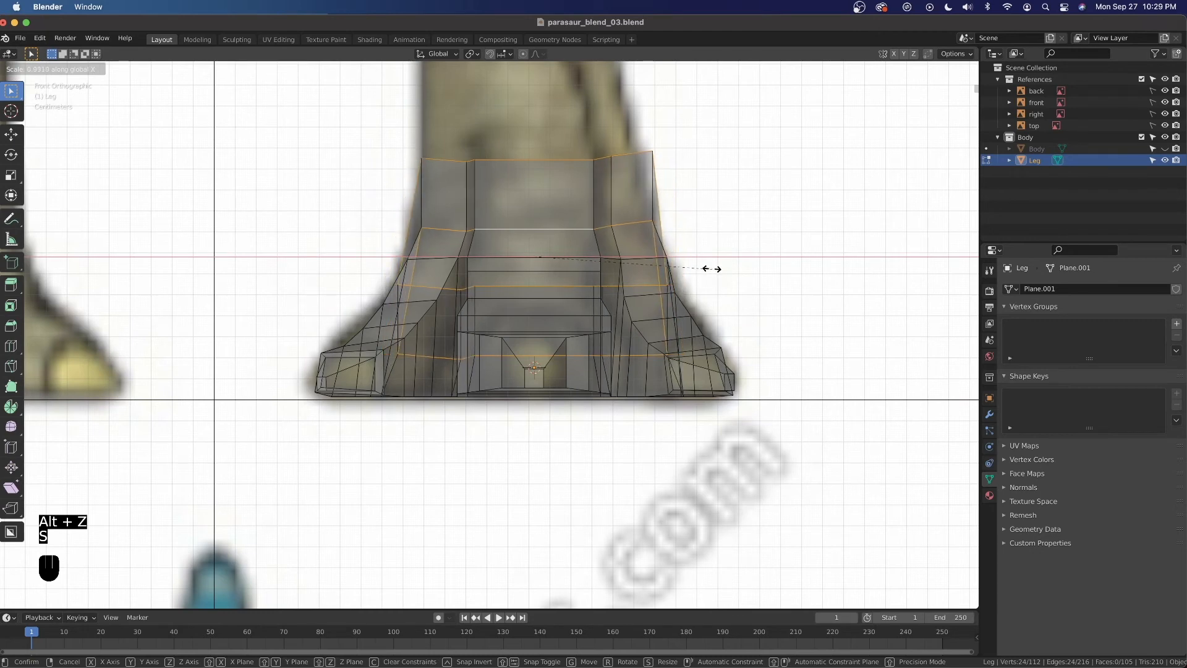
pyautogui.click(700, 265)
pyautogui.hotkey('alt', 'z')
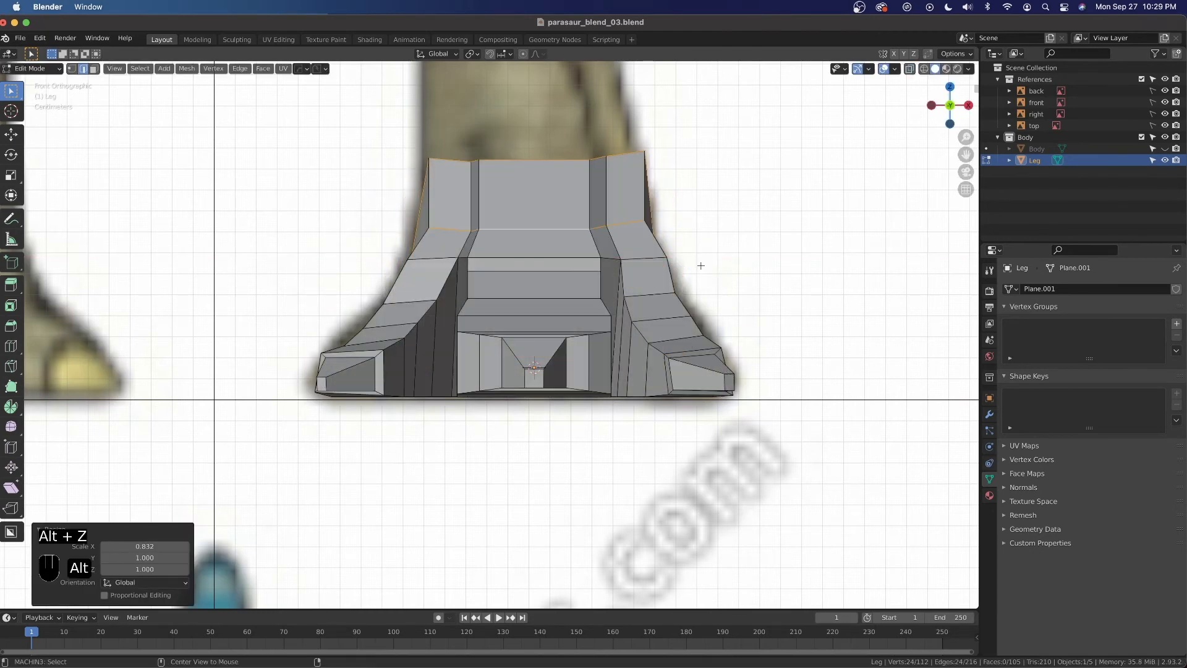
# Select only the open end loop, scale it to about 0.968 along X and shift it about -0.0014 m in X.
pyautogui.keyDown('alt'); pyautogui.click(545, 160); pyautogui.keyUp('alt')
pyautogui.moveTo(519, 213); pyautogui.dragTo(450, 251, button='middle')
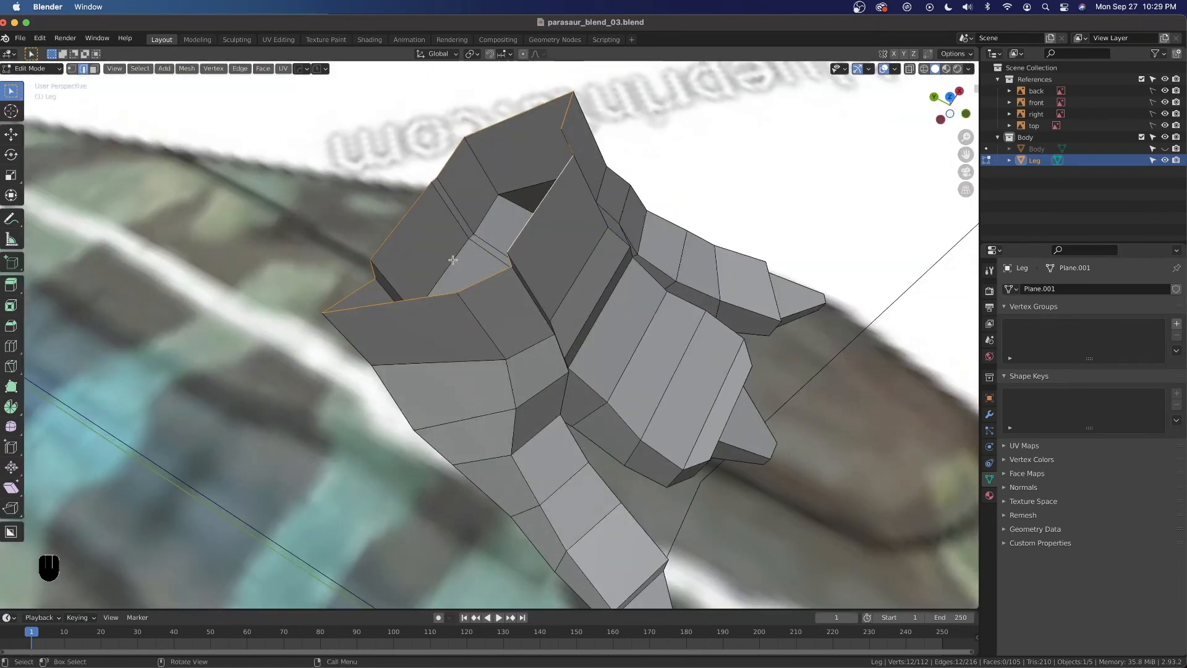
pyautogui.press('`')
pyautogui.click(377, 223)
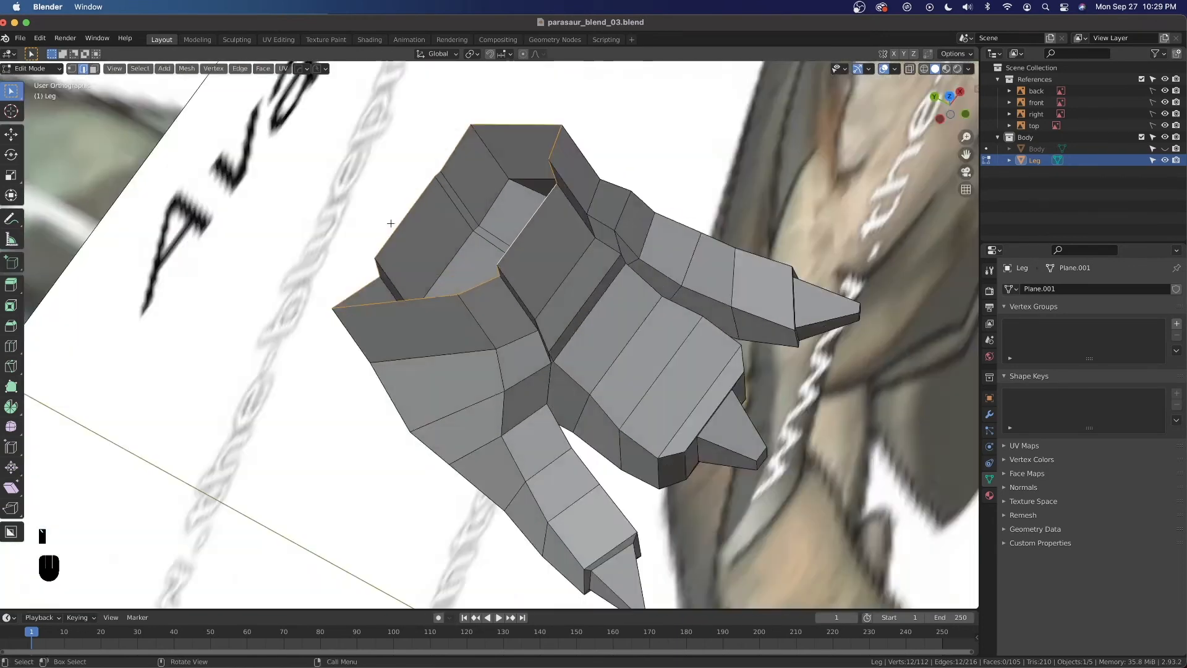
pyautogui.press('s')
pyautogui.press('x')
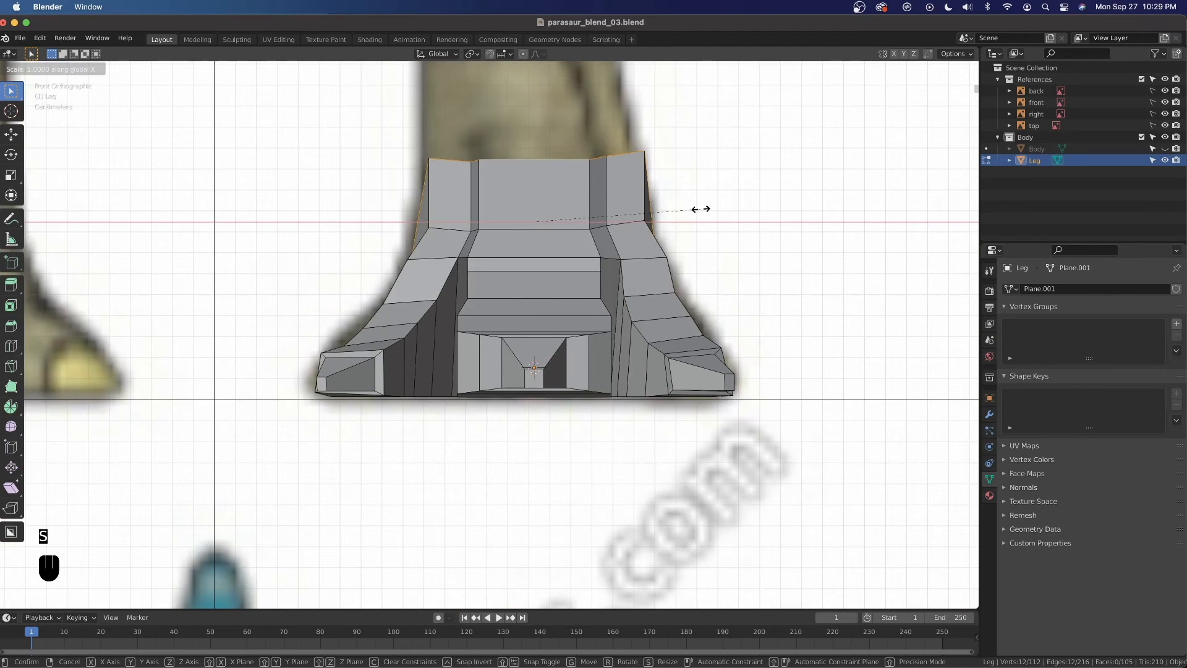
pyautogui.click(695, 210)
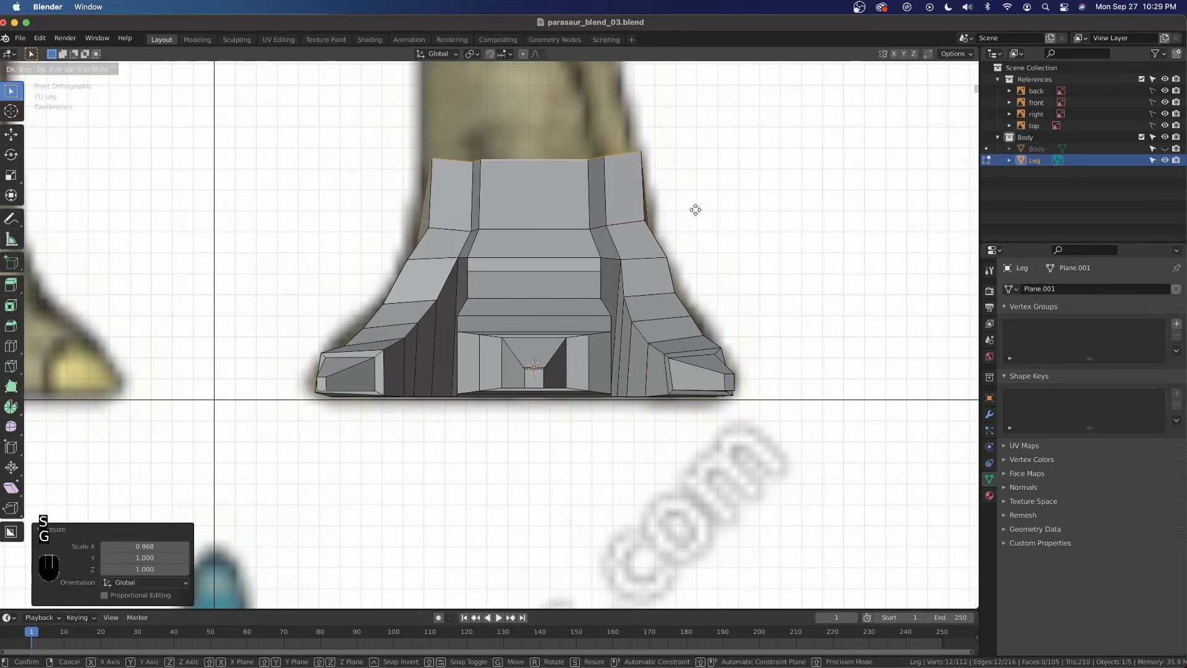
pyautogui.press('g')
pyautogui.press('x')
pyautogui.click(692, 209)
# Round the open end loop with the LoopTools Circle operation and check its shape from several angles.
pyautogui.scroll(-3, 680, 229)
pyautogui.moveTo(673, 241); pyautogui.dragTo(511, 289, button='middle')
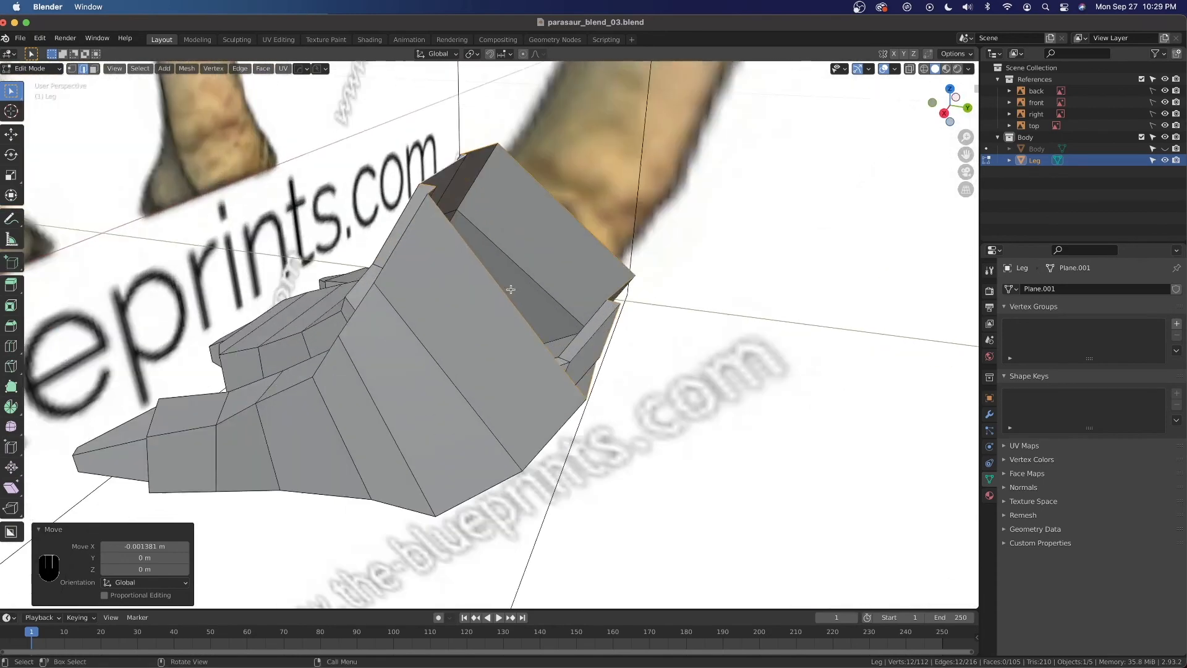
pyautogui.rightClick(565, 330)
pyautogui.moveTo(587, 284)
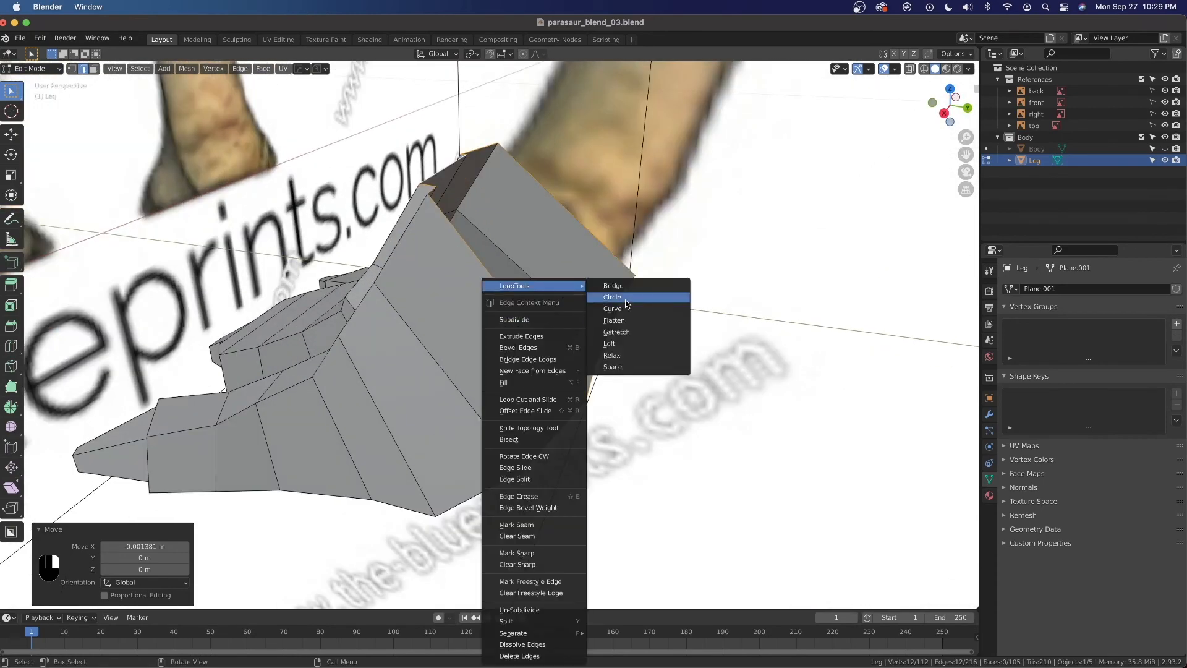
pyautogui.click(626, 302)
pyautogui.moveTo(624, 305); pyautogui.dragTo(606, 337, button='middle')
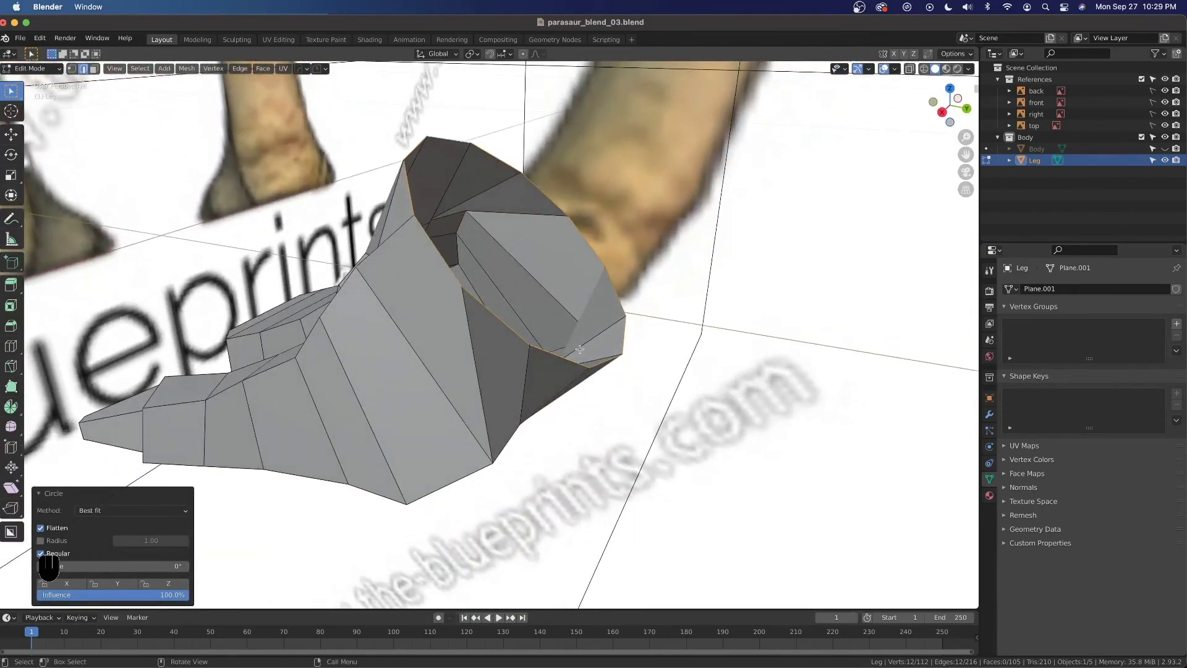
pyautogui.moveTo(580, 349); pyautogui.dragTo(604, 352, button='middle')
# In right view, scale the circular end loop to about 0.645 along Z and 0.897 along Y to fit the reference leg.
pyautogui.press('`')
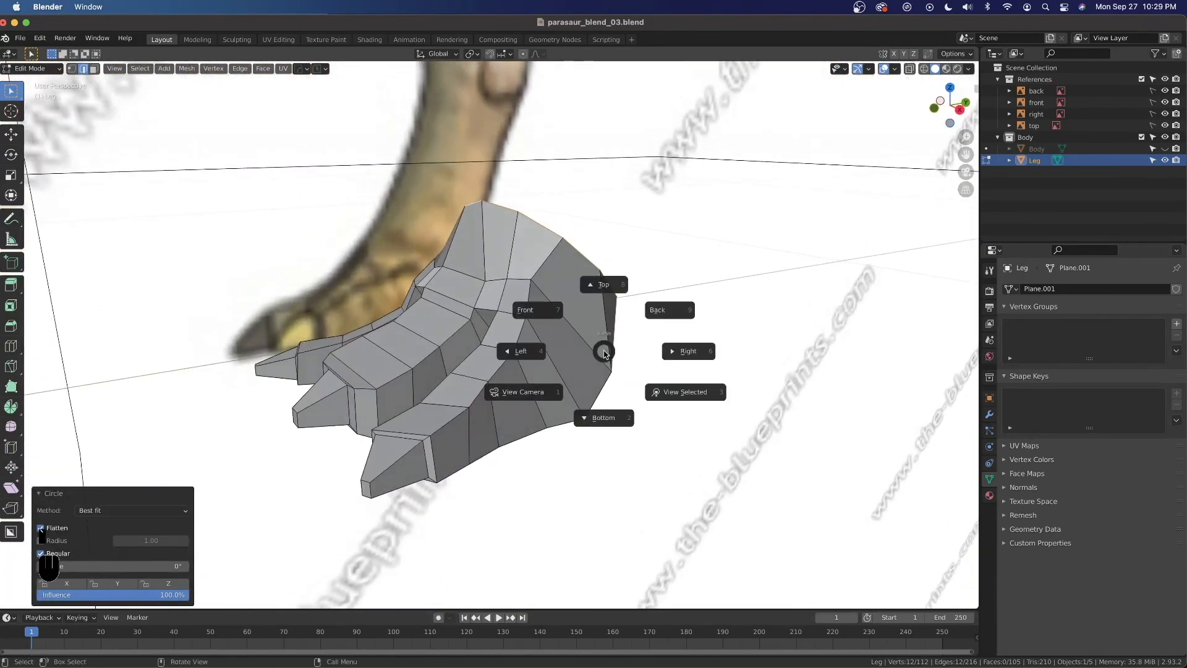
pyautogui.click(665, 316)
pyautogui.press('`')
pyautogui.click(615, 266)
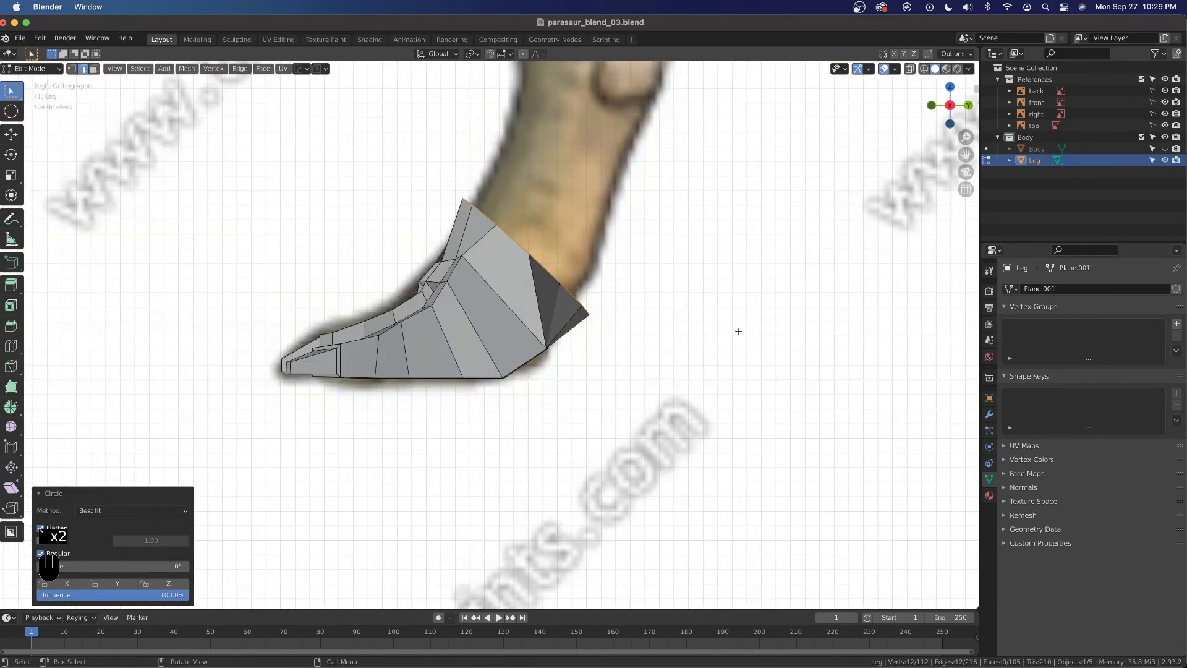
pyautogui.press('s')
pyautogui.rightClick(720, 323)
pyautogui.press('s')
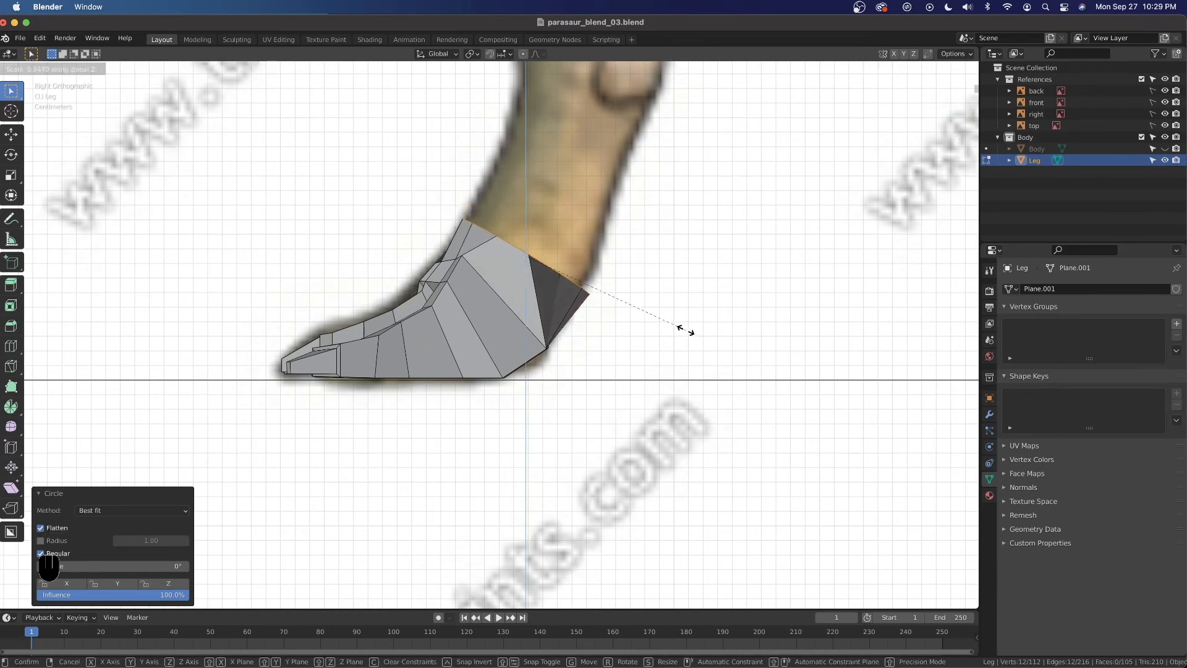
pyautogui.click(686, 330)
pyautogui.press('s')
pyautogui.press('y')
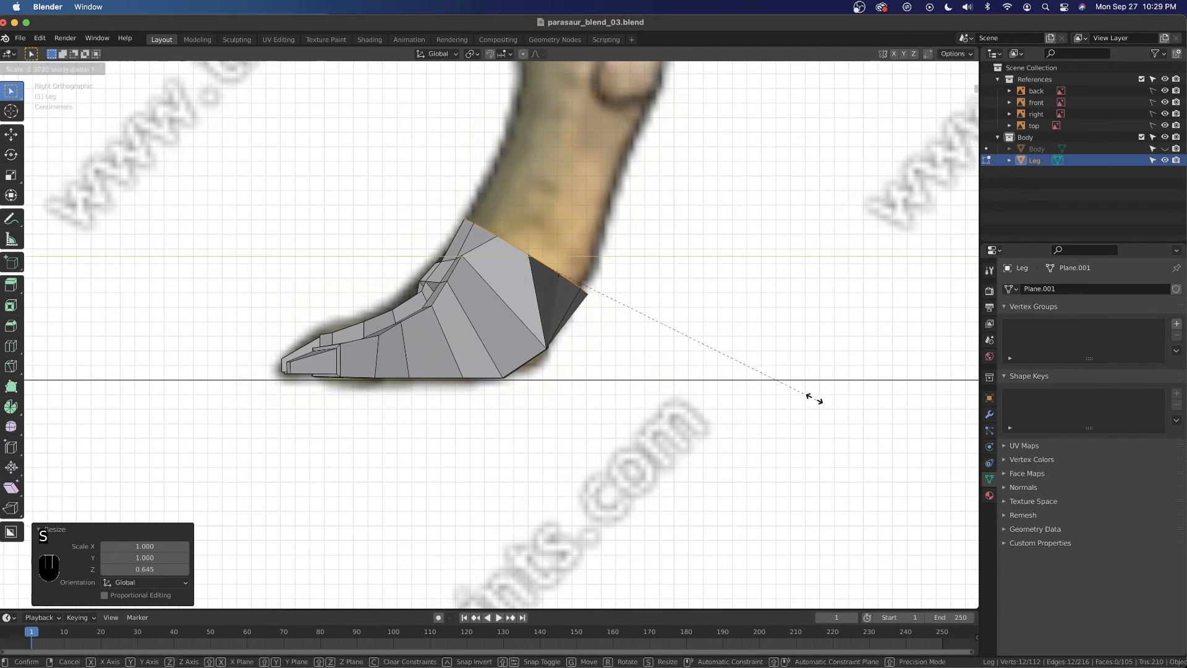
pyautogui.click(722, 375)
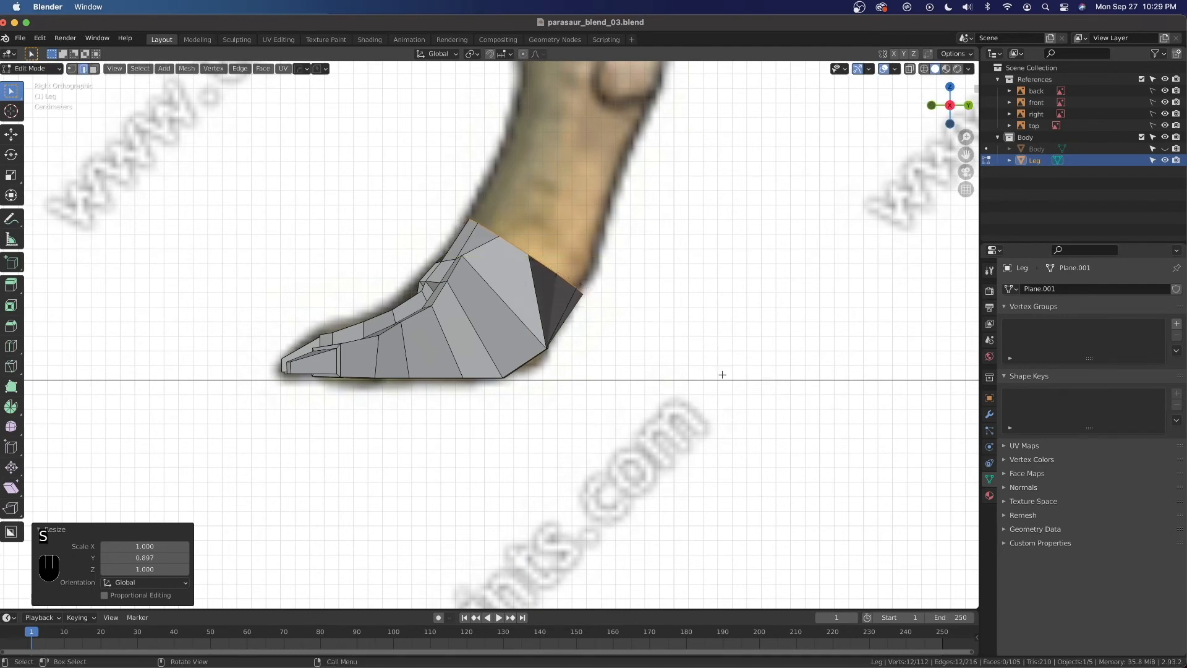
# With Local transform orientation, rotate the end loop about -5° and shift it about -0.0024 m in Y and 0.0012 m in Z.
pyautogui.click(436, 54)
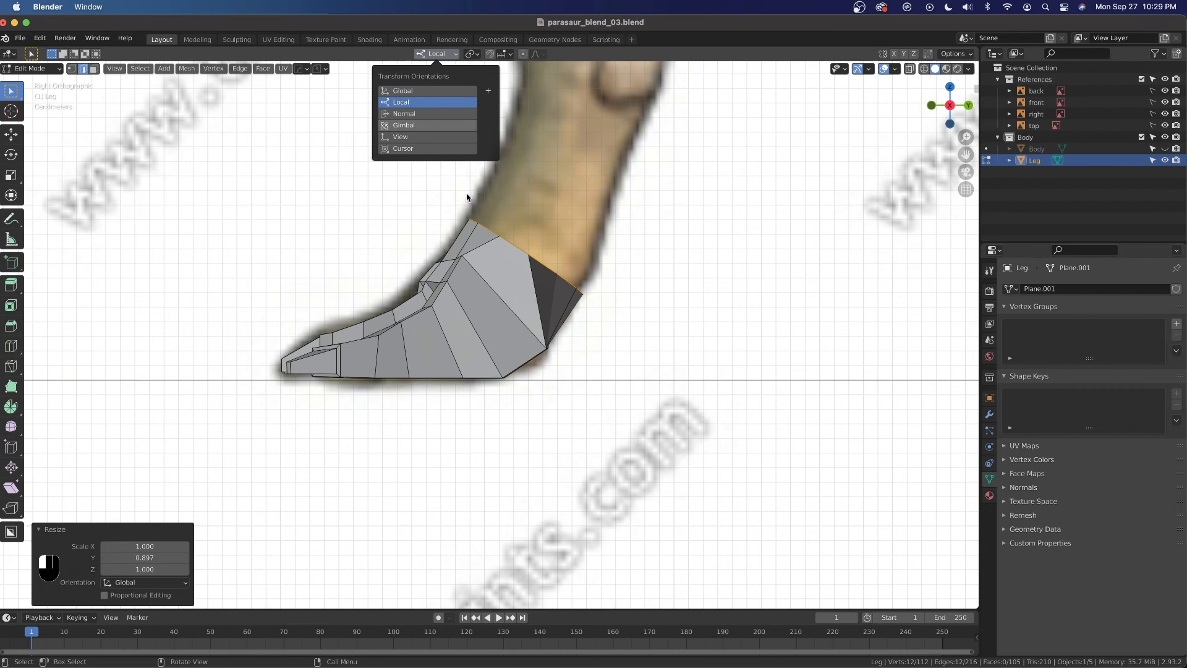
pyautogui.click(428, 107)
pyautogui.press('r')
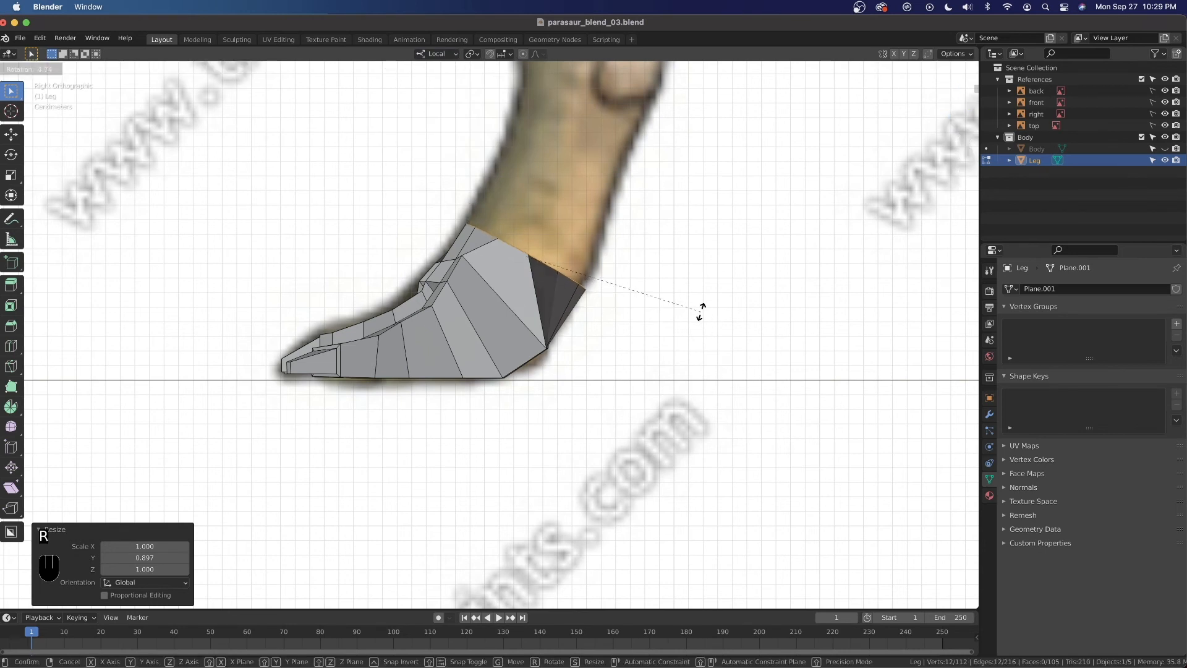
pyautogui.click(697, 306)
pyautogui.press('g')
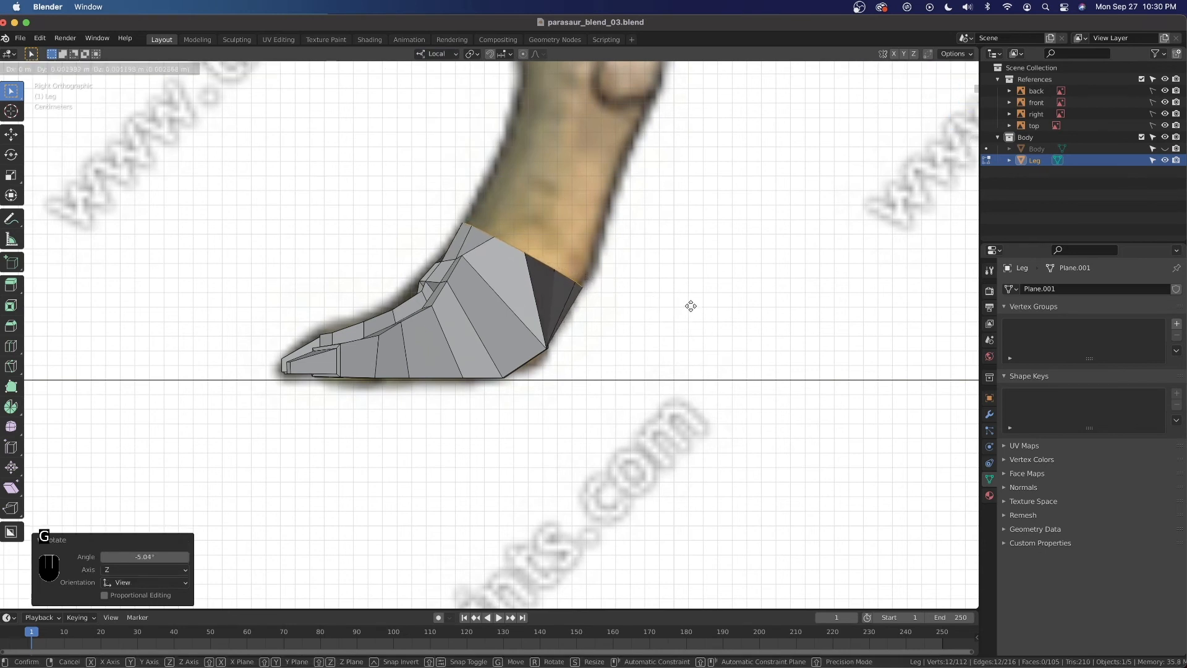
pyautogui.click(691, 306)
# Extrude the end loop about 0.040 m in Y and 0.102 m in Z, scale it to 0.872 along Z and rotate it -15.9°.
pyautogui.keyDown('shift'); pyautogui.moveTo(711, 300); pyautogui.dragTo(689, 395); pyautogui.keyUp('shift')
pyautogui.scroll(-3, 684, 406)
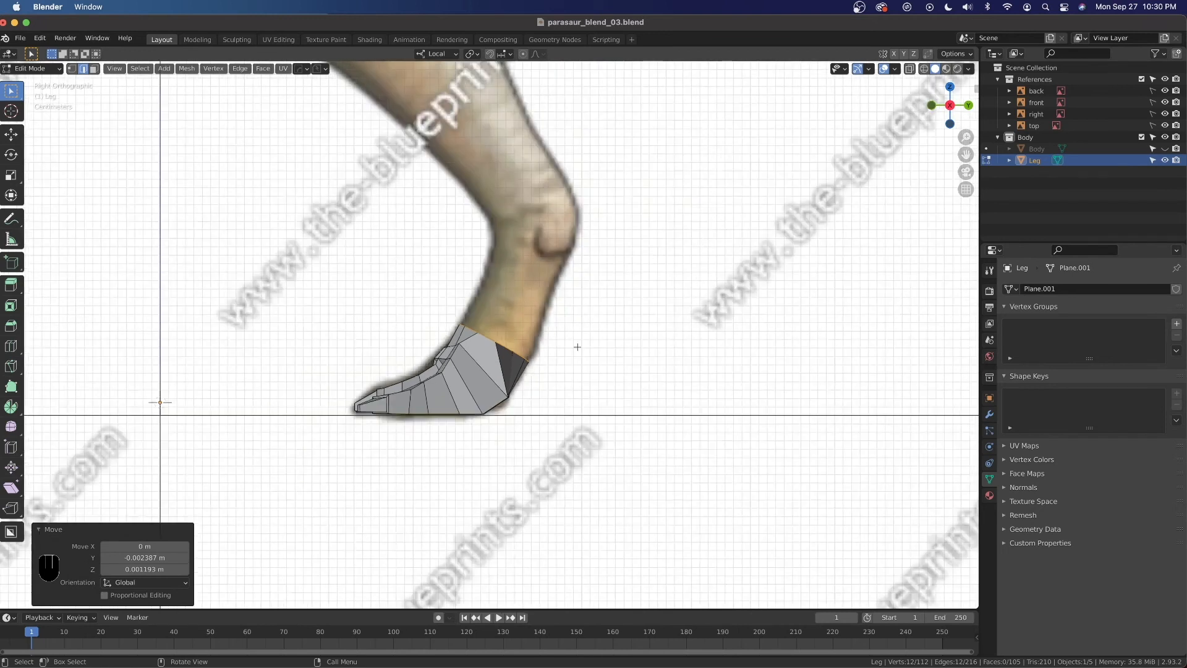
pyautogui.press('e')
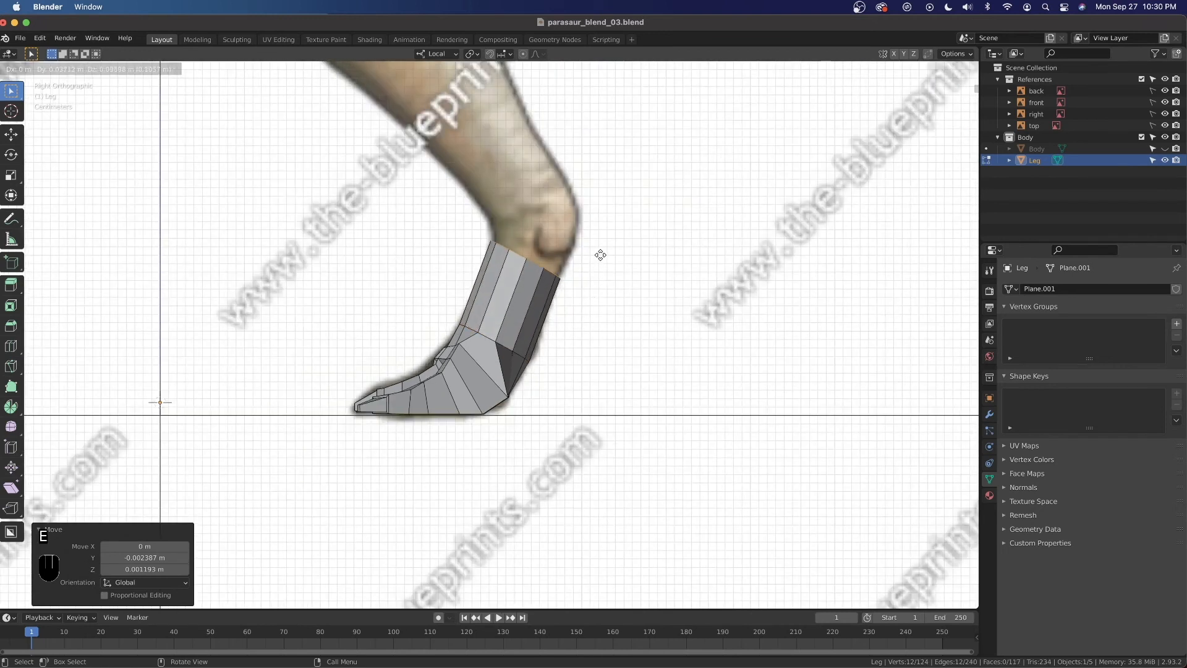
pyautogui.click(601, 253)
pyautogui.press('s')
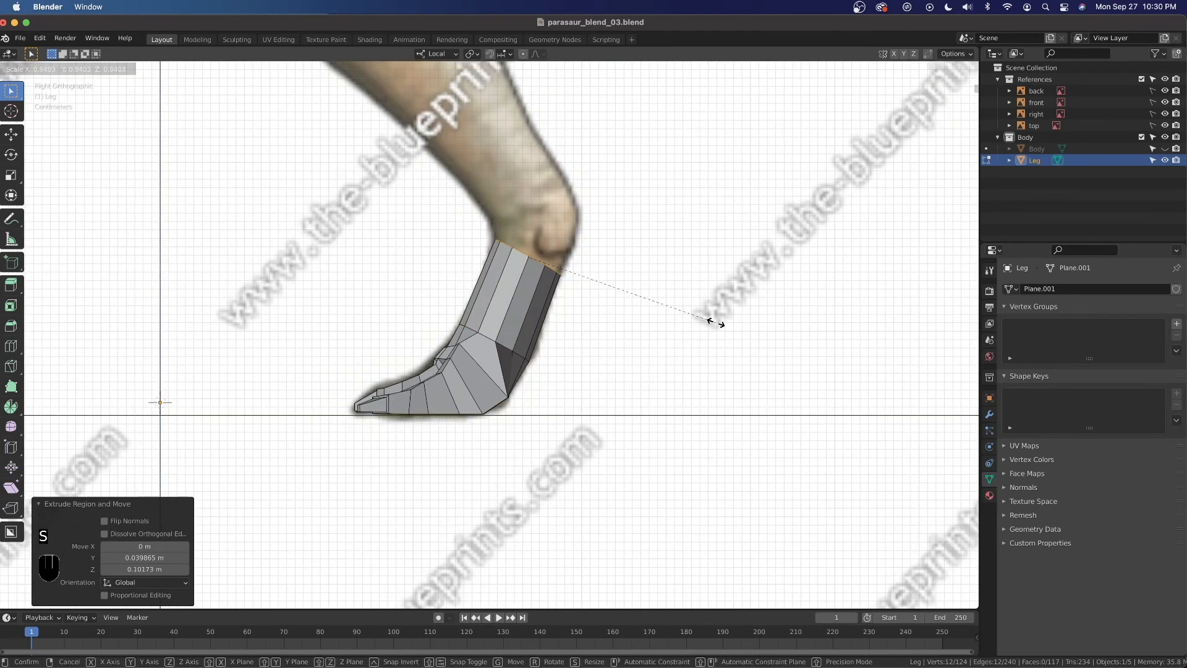
pyautogui.press('z')
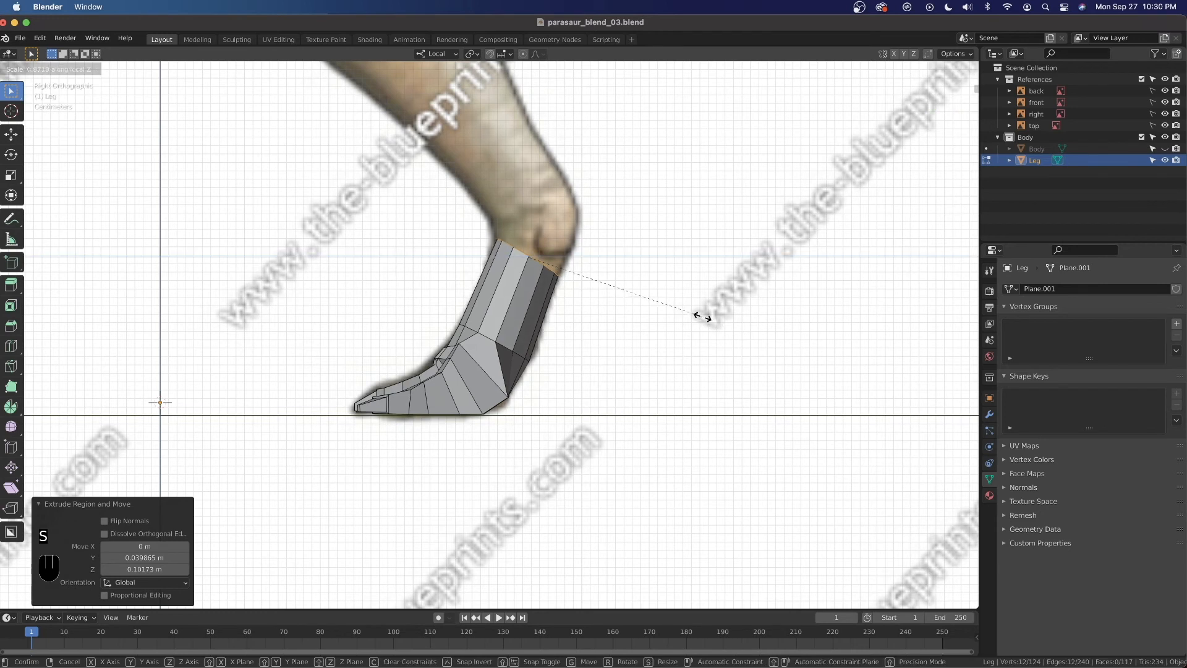
pyautogui.click(705, 317)
pyautogui.press('r')
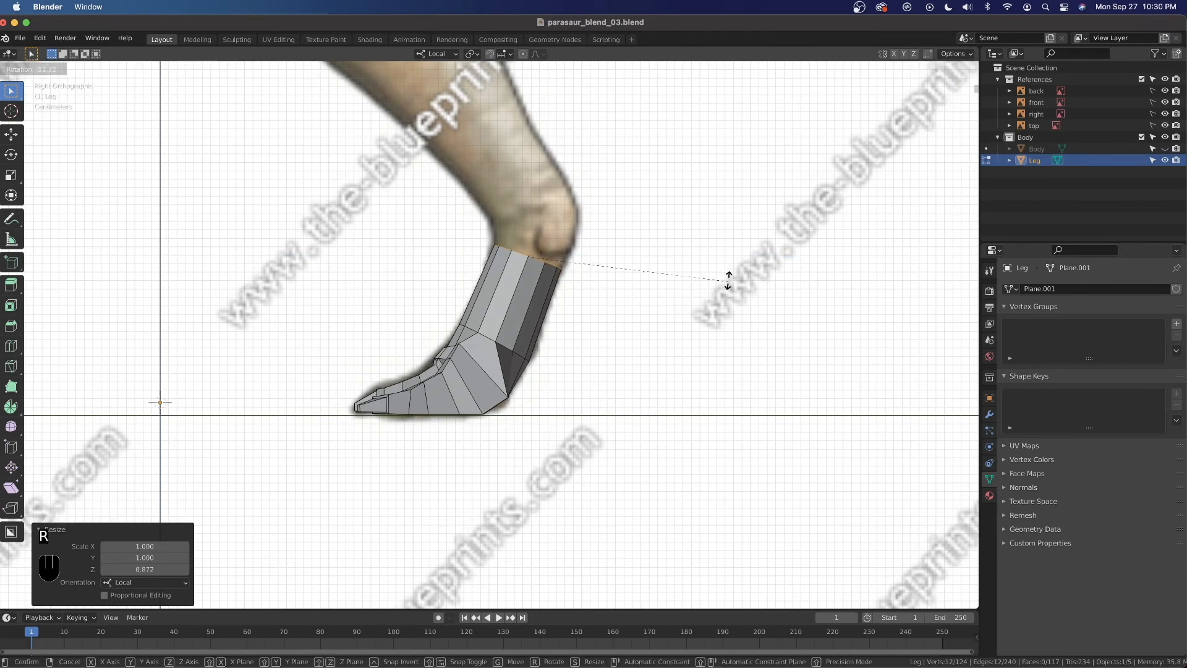
pyautogui.click(724, 269)
# Extrude the end loop to the ankle joint, about 0.010 m in Y and 0.036 m in Z, and rotate it about -26°.
pyautogui.press('e')
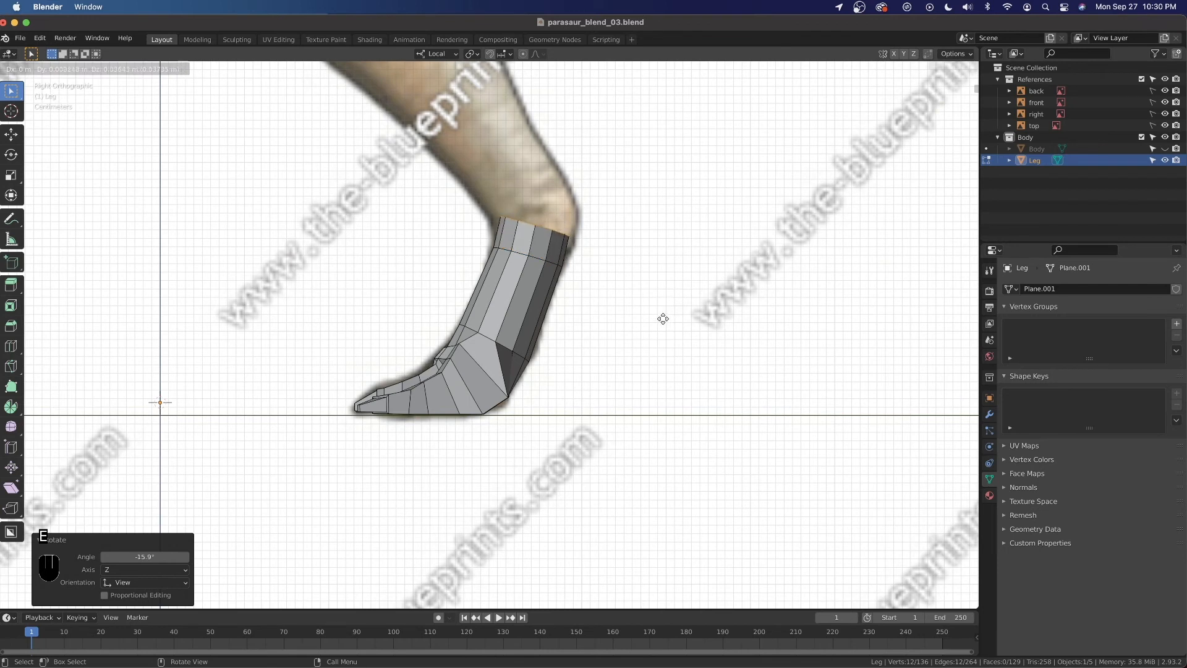
pyautogui.click(671, 313)
pyautogui.press('r')
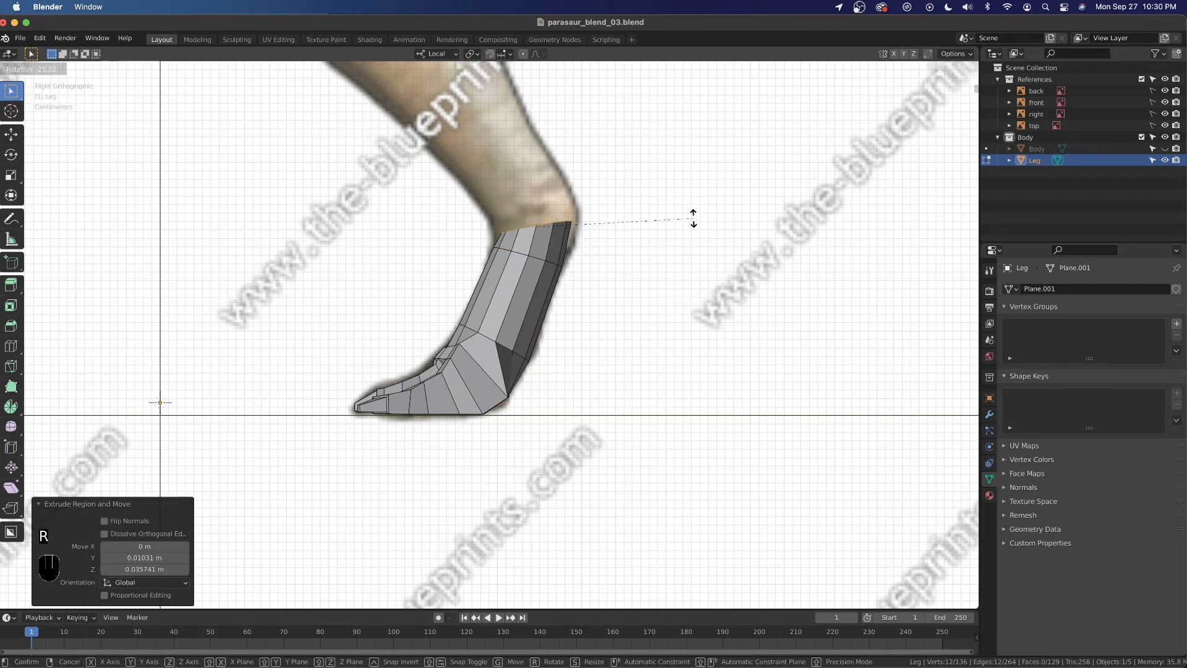
pyautogui.click(692, 217)
pyautogui.press('s')
pyautogui.press('y')
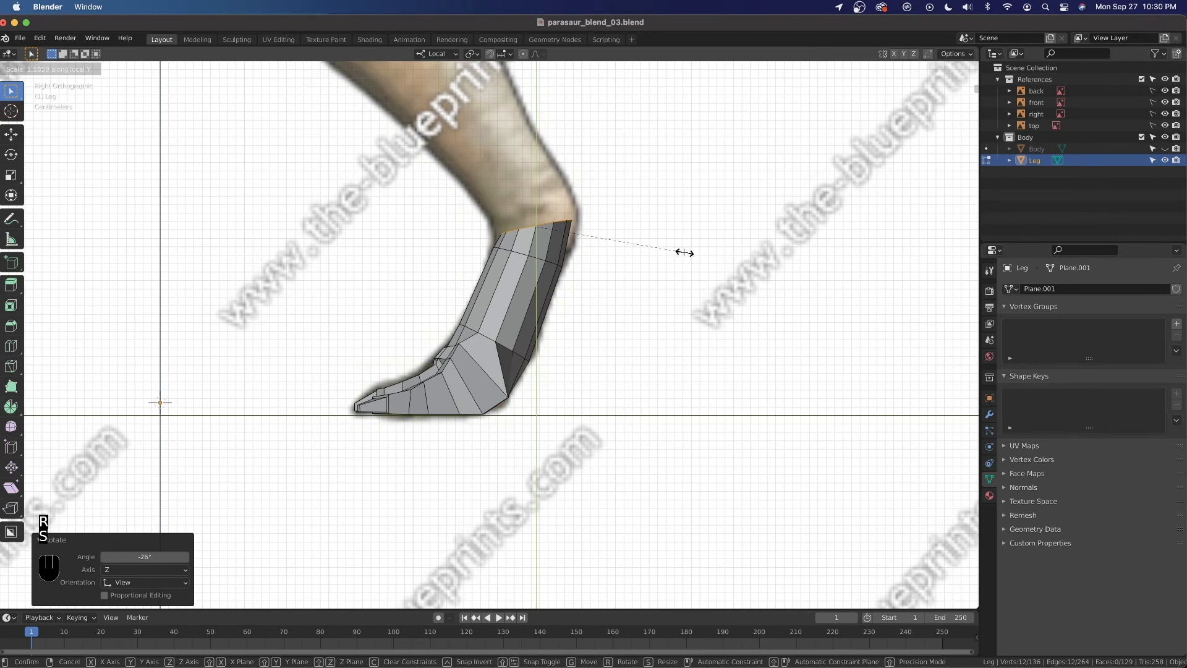
pyautogui.press('Escape')
# Set the transform orientation to Global and scale the end loop to about 1.215 along Y.
pyautogui.click(446, 54)
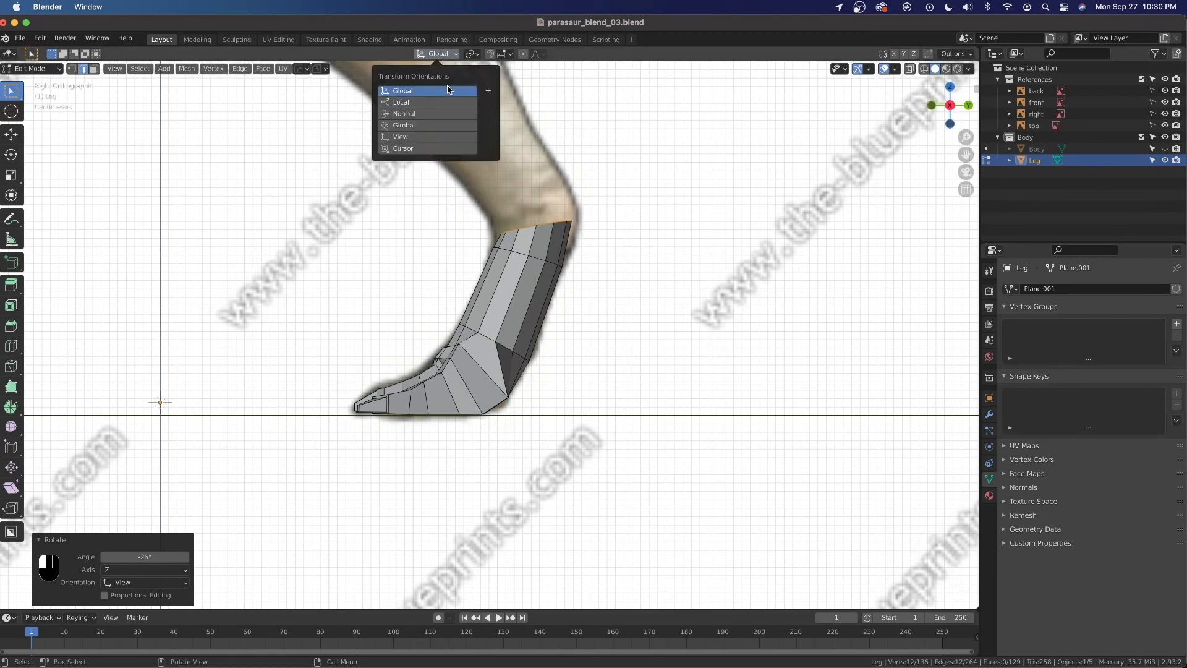
pyautogui.click(448, 90)
pyautogui.press('s')
pyautogui.press('y')
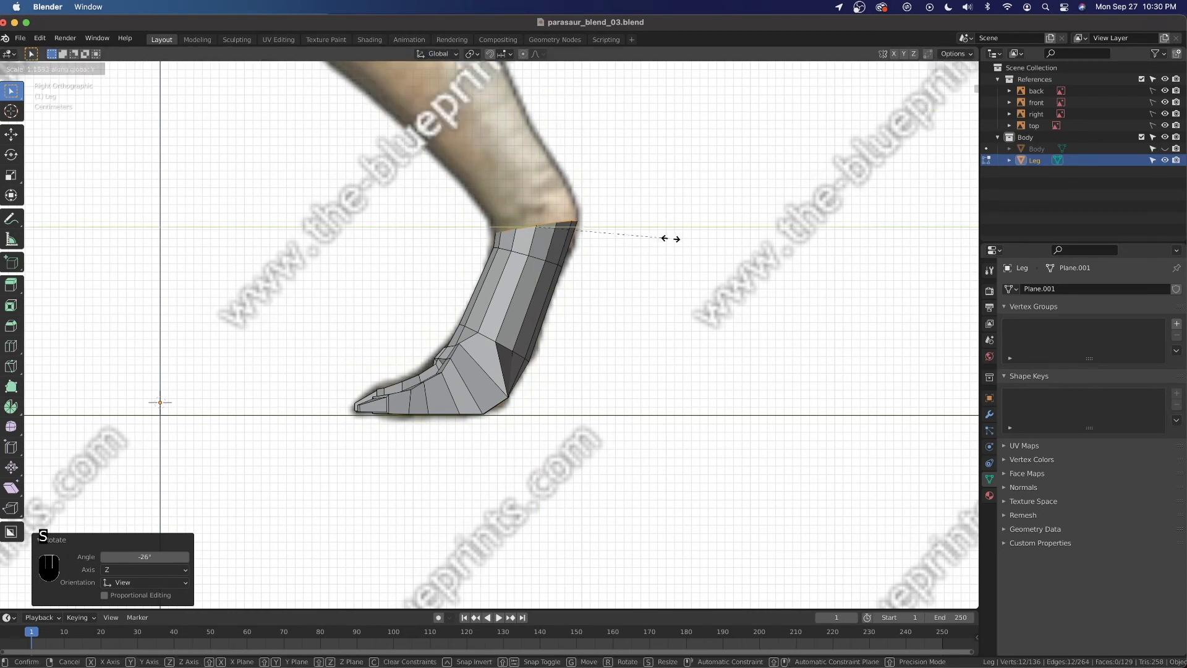
pyautogui.click(675, 240)
# Rotate the end loop about -8.95° and shift it about 0.0005 m in Y and -0.0019 m in Z to fit the reference joint.
pyautogui.keyDown('shift'); pyautogui.moveTo(624, 226); pyautogui.dragTo(623, 287, button='middle'); pyautogui.keyUp('shift')
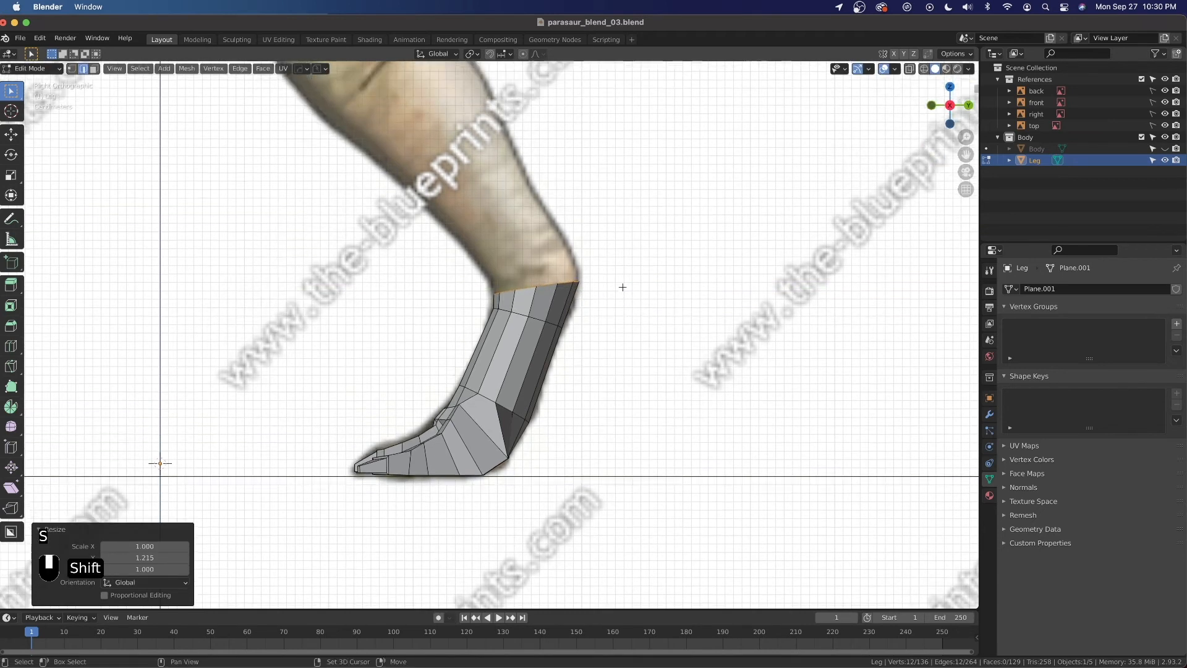
pyautogui.scroll(2, 625, 292)
pyautogui.press('r')
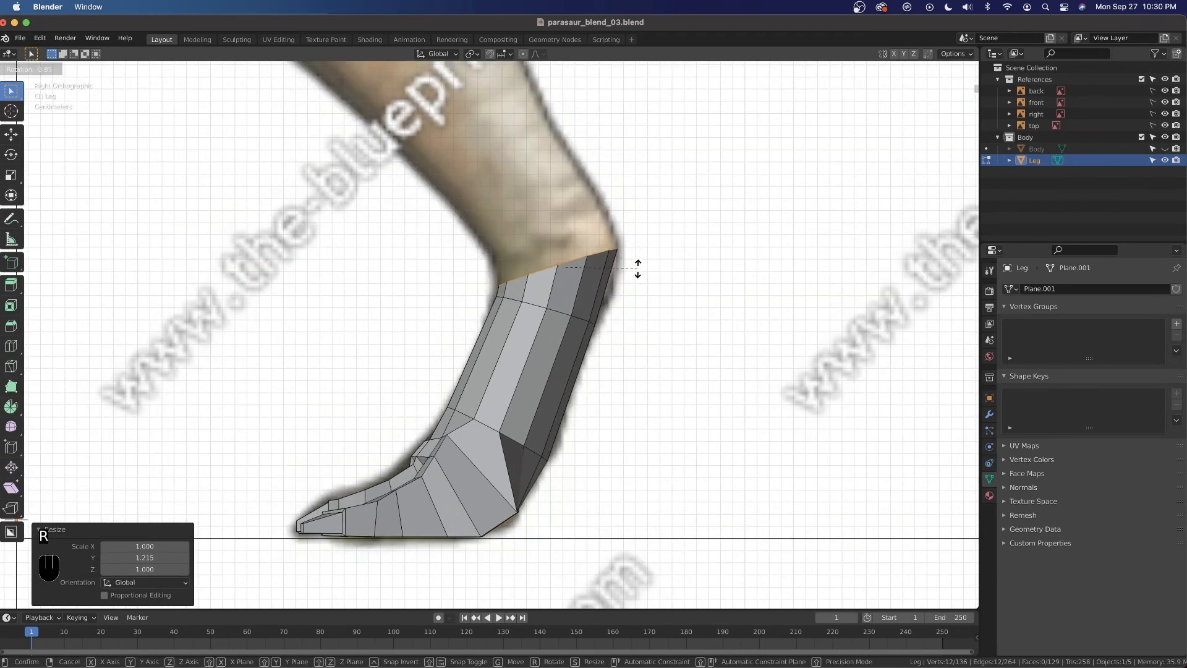
pyautogui.click(636, 269)
pyautogui.press('g')
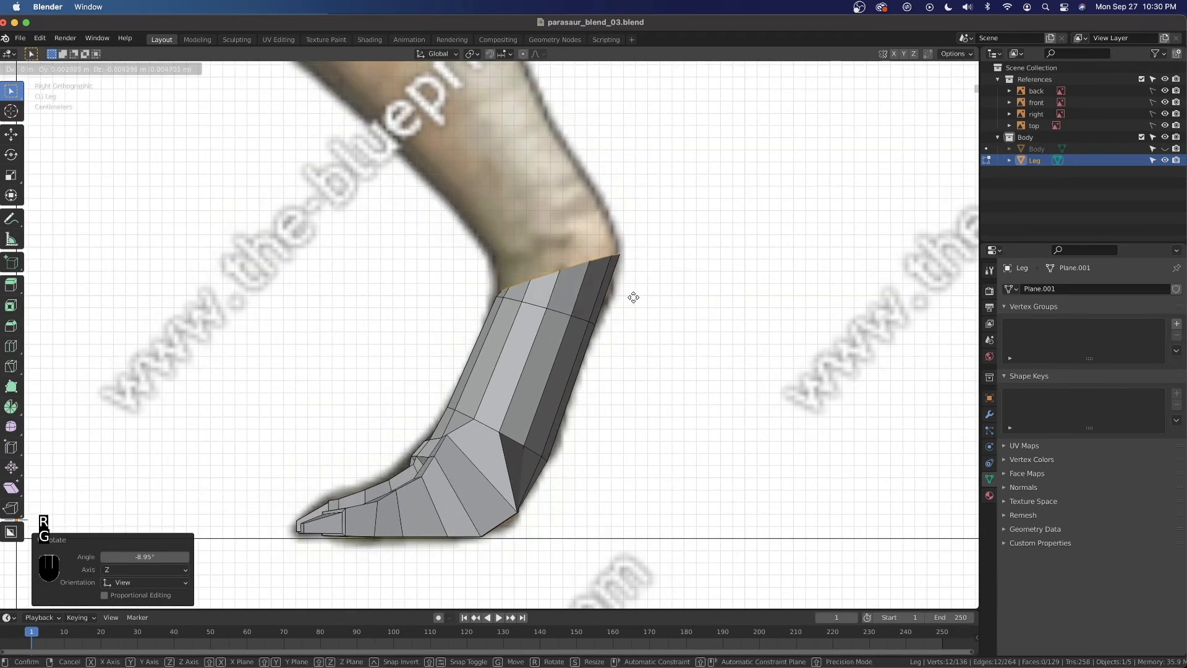
pyautogui.click(631, 294)
# Extrude the end loop about -0.006 m in Y and 0.026 m in Z, and rotate it about -7.5°.
pyautogui.press('e')
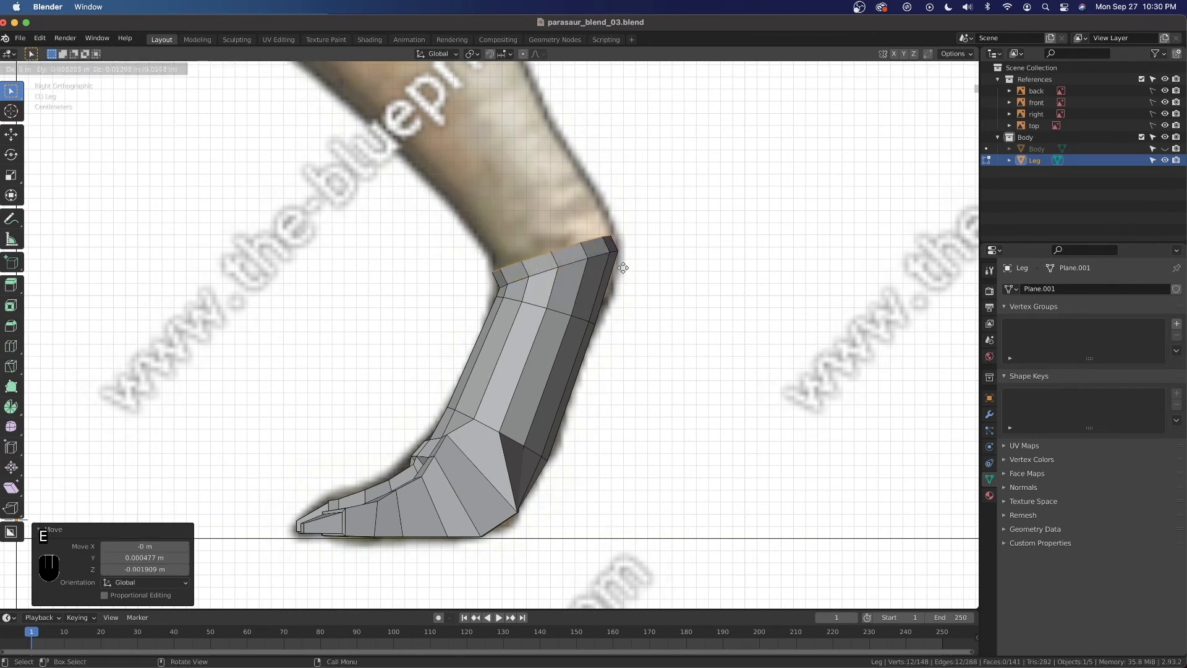
pyautogui.click(628, 247)
pyautogui.press('r')
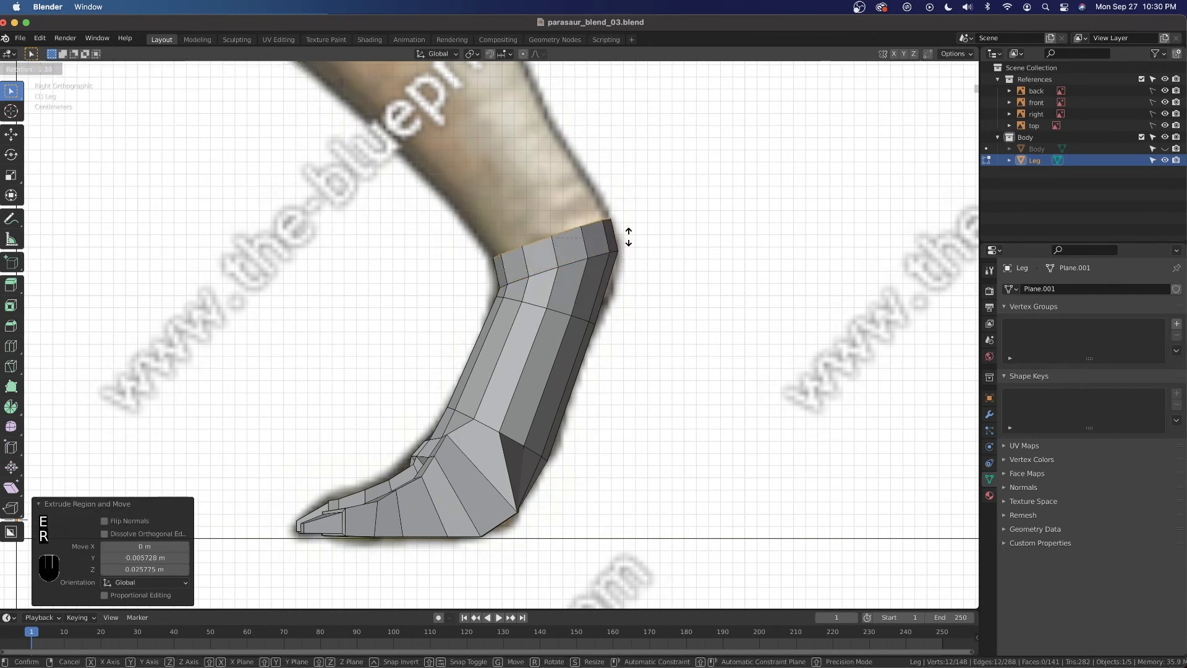
pyautogui.click(623, 234)
# In back view with X-ray on, select the top three edge loops, scale them to about 0.846 along X and shift them about -0.0113 m in X.
pyautogui.press('`')
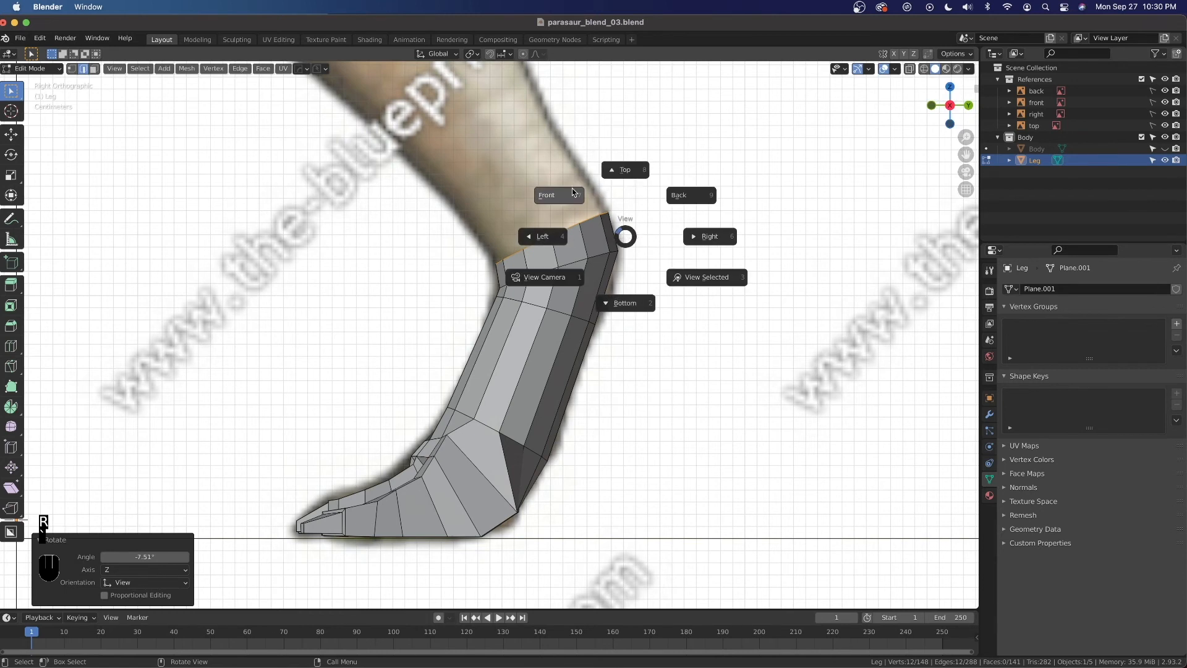
pyautogui.click(674, 195)
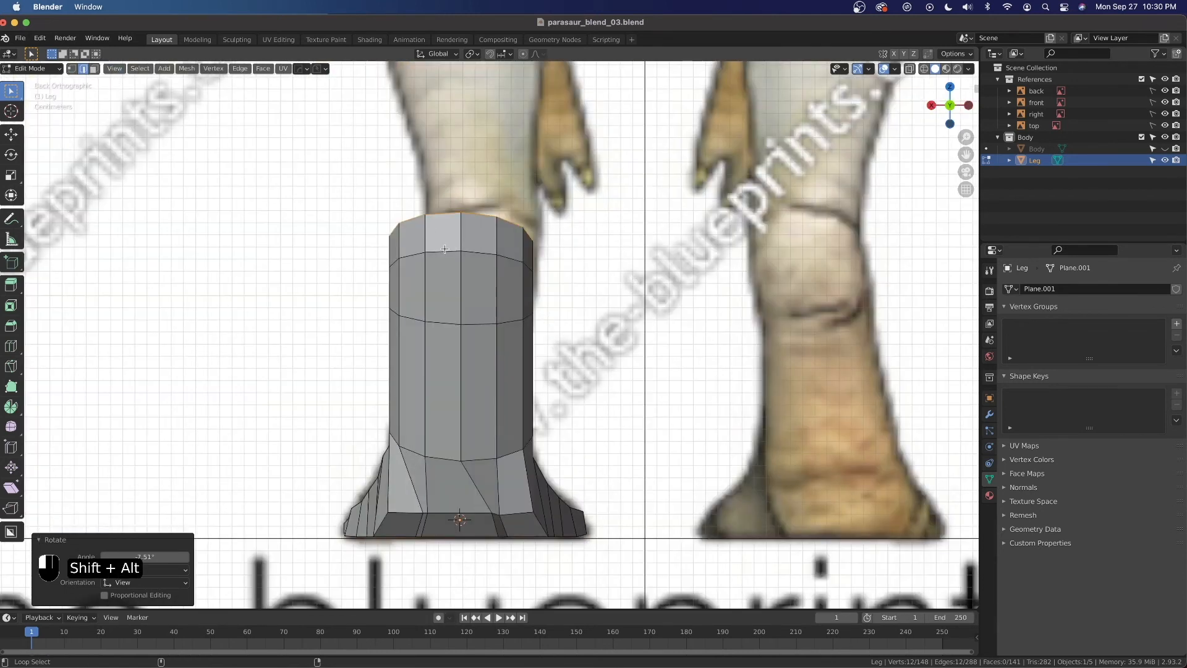
pyautogui.keyDown('alt'); pyautogui.keyDown('shift'); pyautogui.click(483, 265); pyautogui.keyUp('shift'); pyautogui.keyUp('alt')
pyautogui.hotkey('alt', 'z')
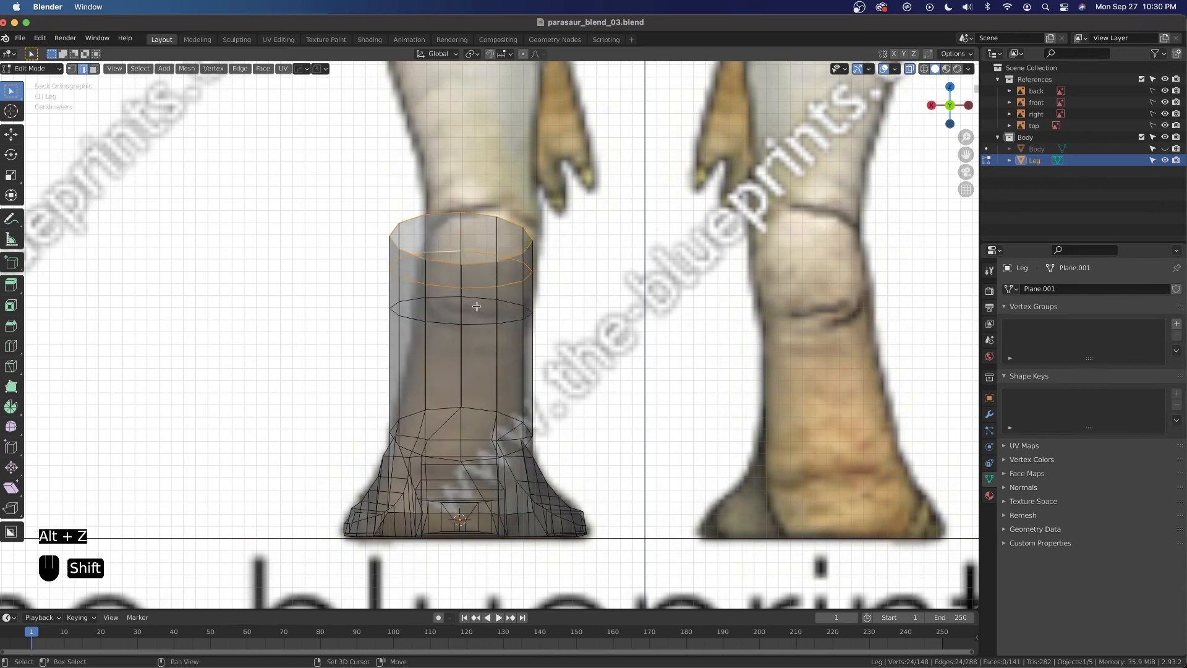
pyautogui.scroll(1, 472, 305)
pyautogui.scroll(1, 472, 304)
pyautogui.keyDown('alt'); pyautogui.keyDown('shift'); pyautogui.click(473, 283); pyautogui.keyUp('shift'); pyautogui.keyUp('alt')
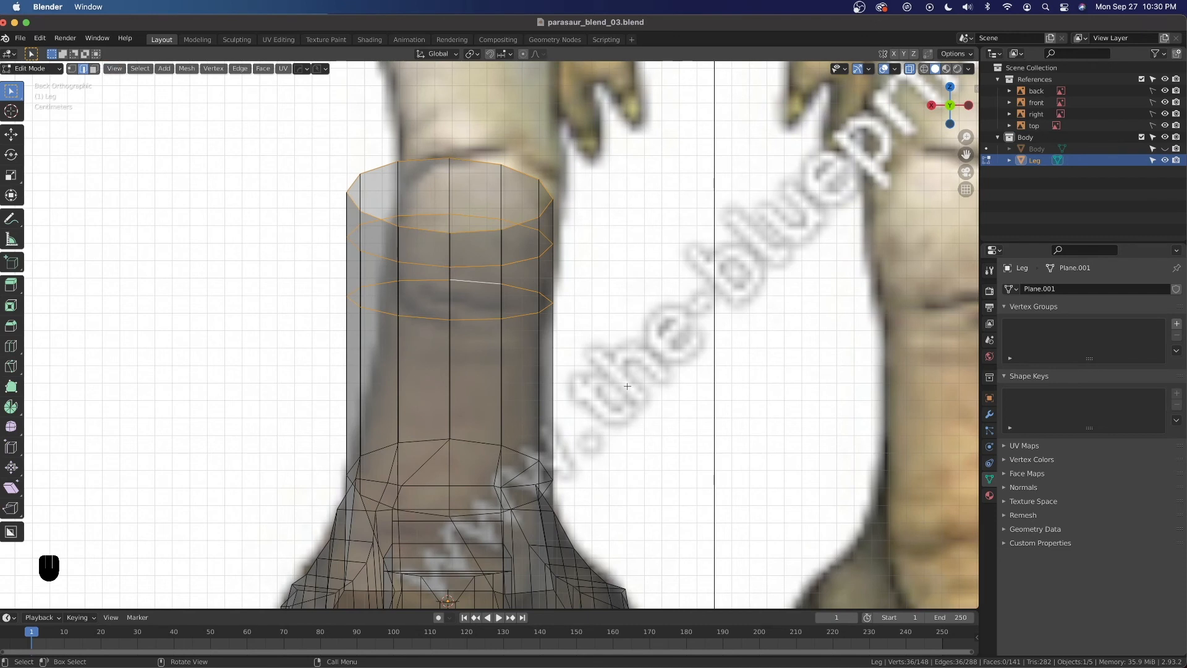
pyautogui.press('s')
pyautogui.press('x')
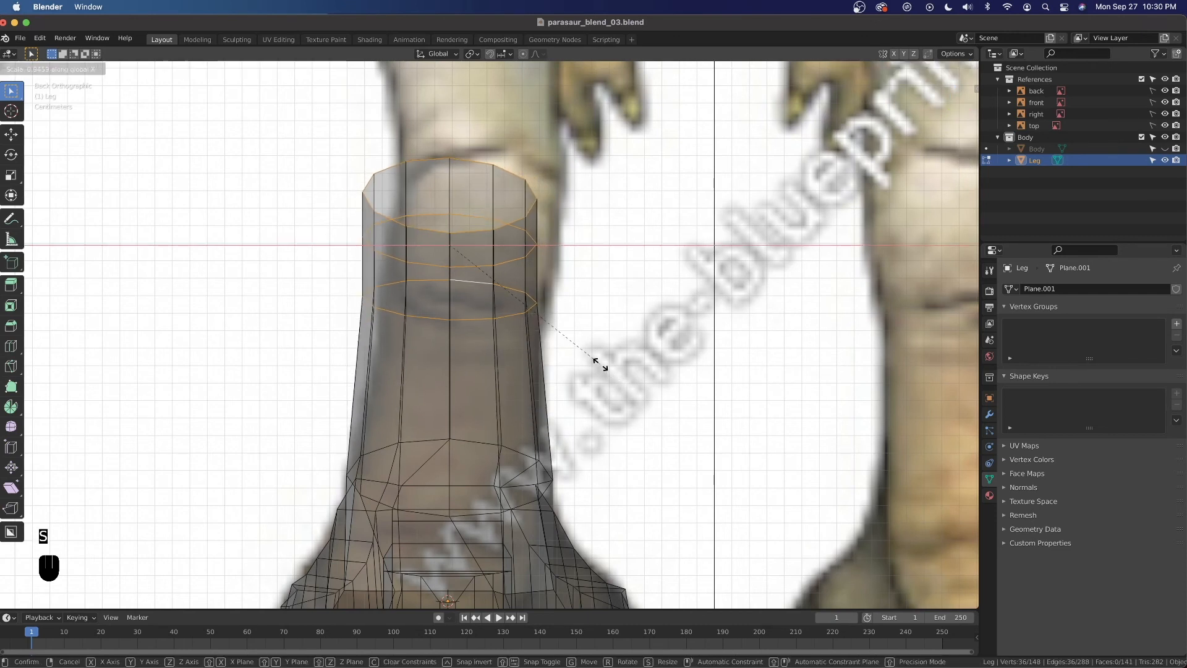
pyautogui.click(599, 365)
pyautogui.press('g')
pyautogui.press('x')
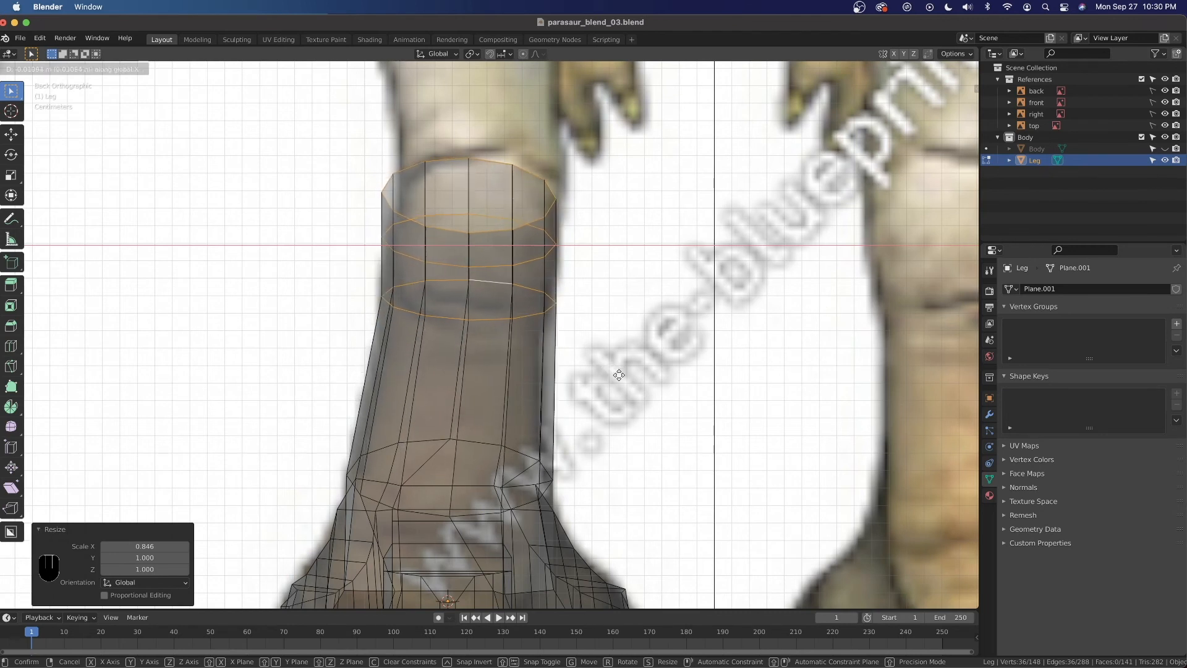
pyautogui.click(620, 374)
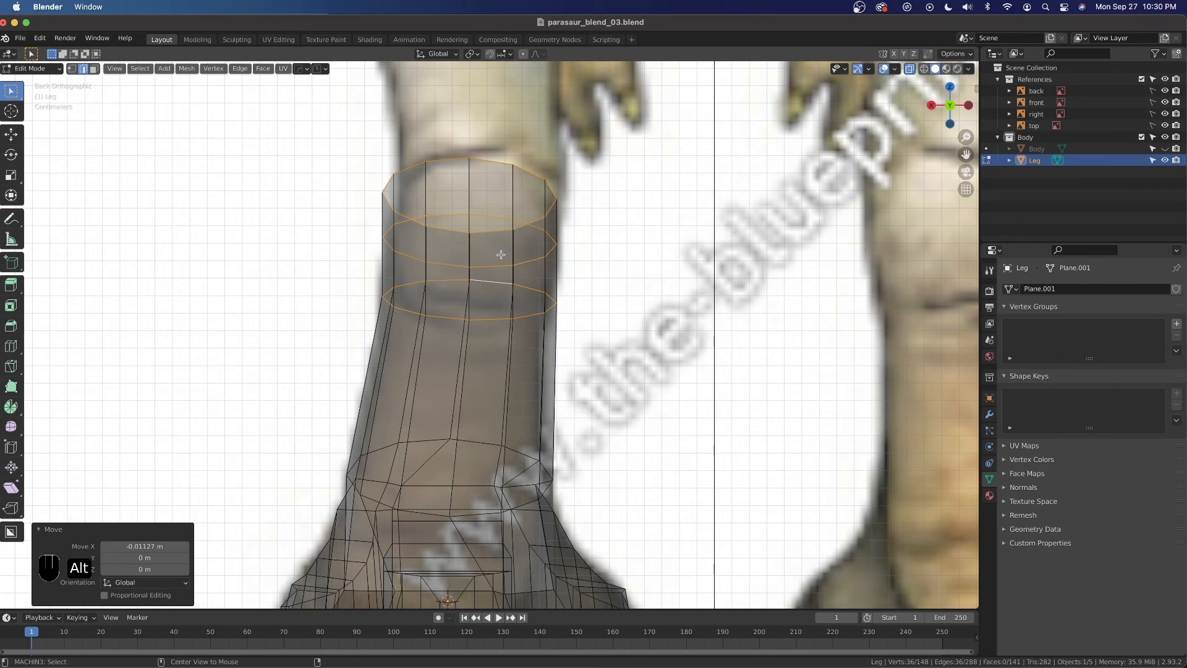
# Select only the top two edge loops, scale them to about 0.942 along X and shift them about -0.0056 m in X overall.
pyautogui.keyDown('alt'); pyautogui.click(494, 160); pyautogui.keyUp('alt')
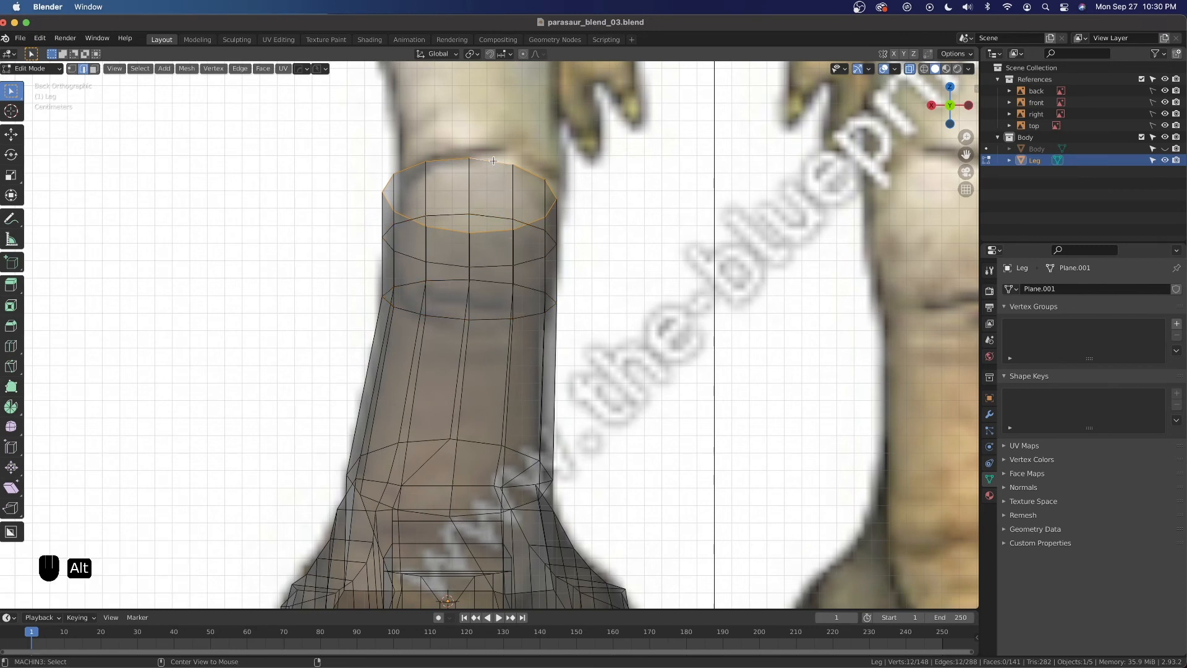
pyautogui.keyDown('alt'); pyautogui.keyDown('shift'); pyautogui.click(494, 221); pyautogui.keyUp('shift'); pyautogui.keyUp('alt')
pyautogui.press('g')
pyautogui.press('x')
pyautogui.click(594, 264)
pyautogui.press('s')
pyautogui.press('x')
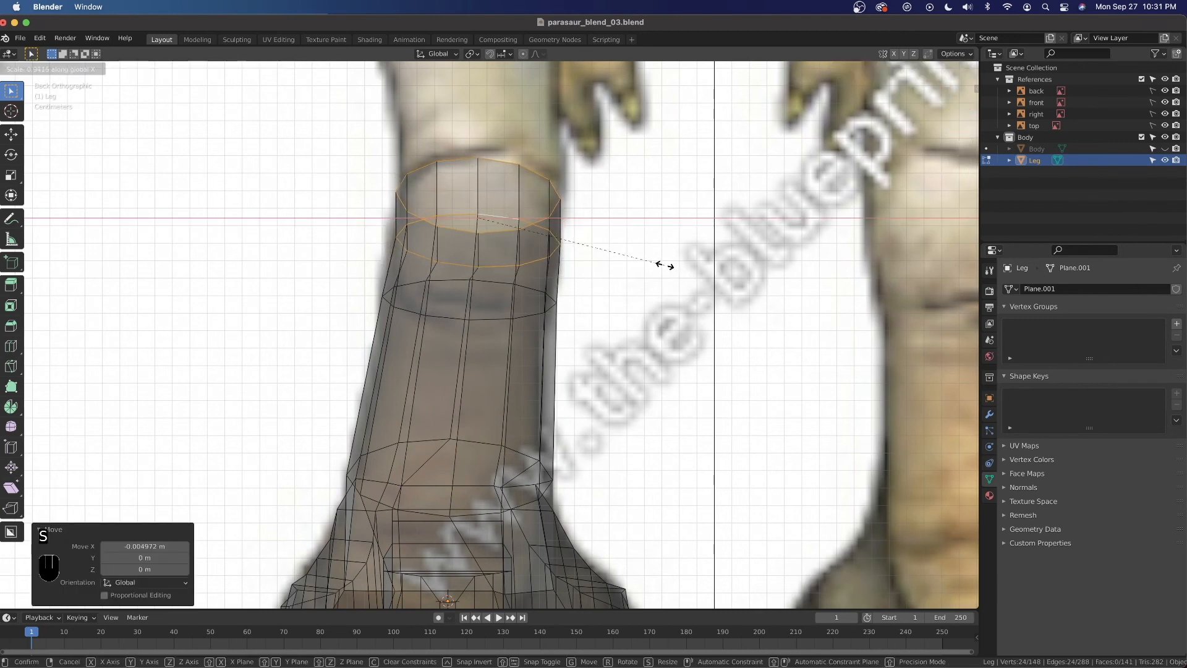
pyautogui.click(665, 265)
pyautogui.press('g')
pyautogui.press('x')
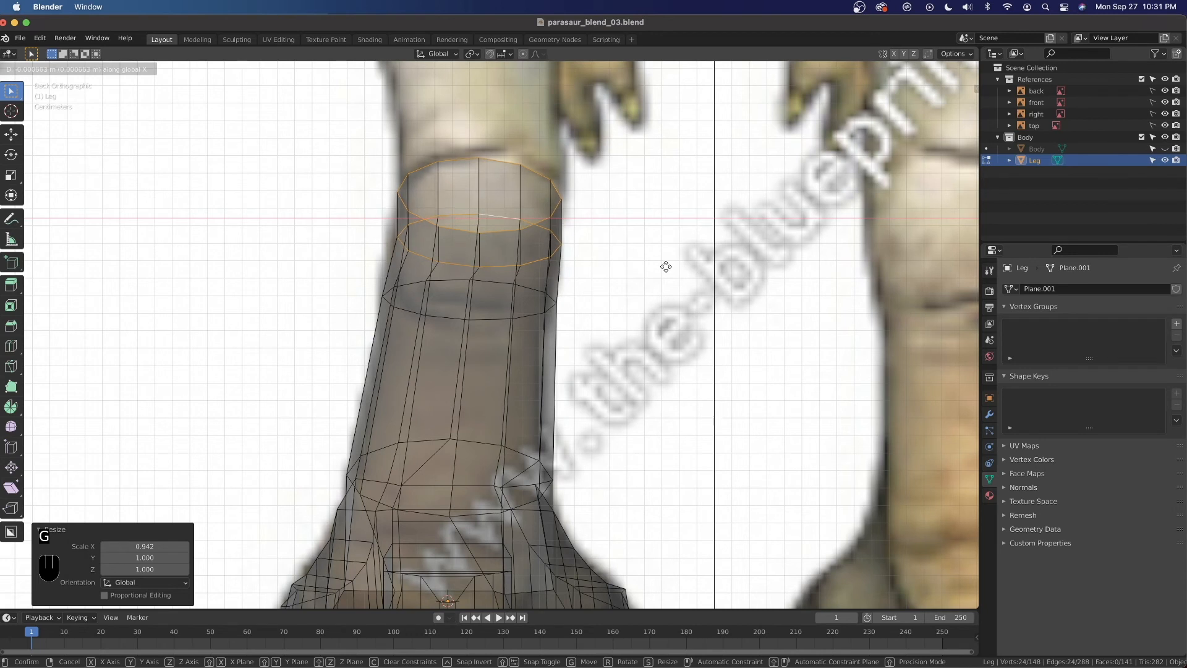
pyautogui.click(666, 267)
# Add a centred loop cut across the long lower leg section, narrow it along X and shift it about 0.002 m in X.
pyautogui.hotkey('ctrl', 'r')
pyautogui.click(544, 410)
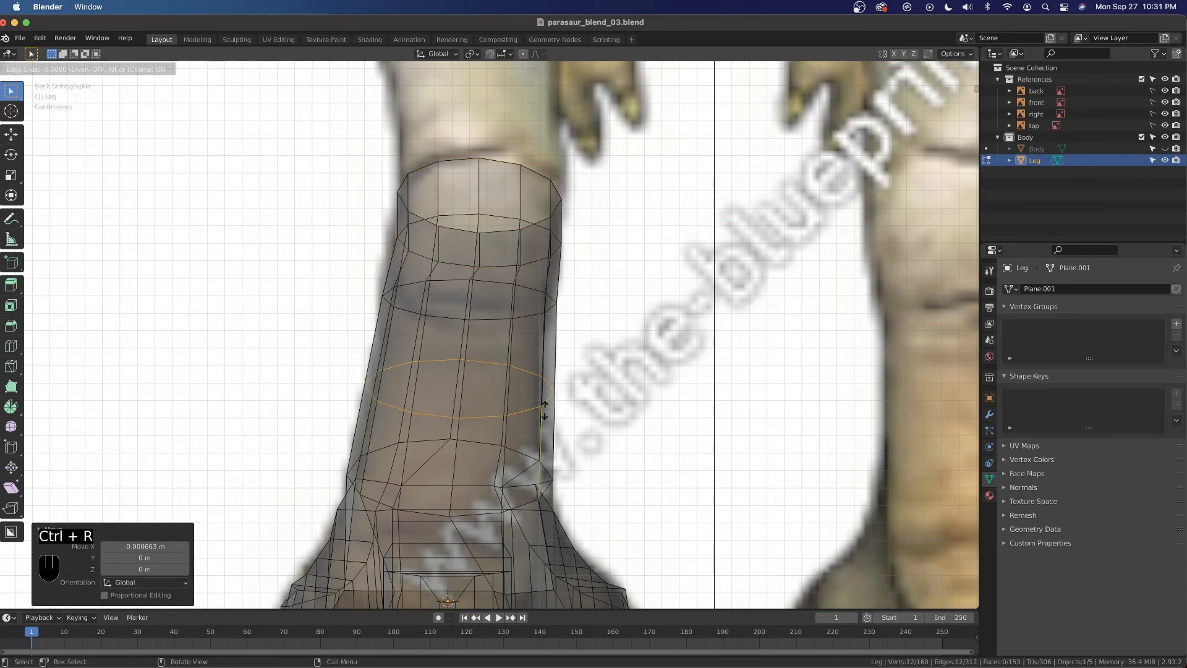
pyautogui.rightClick(543, 414)
pyautogui.press('s')
pyautogui.press('x')
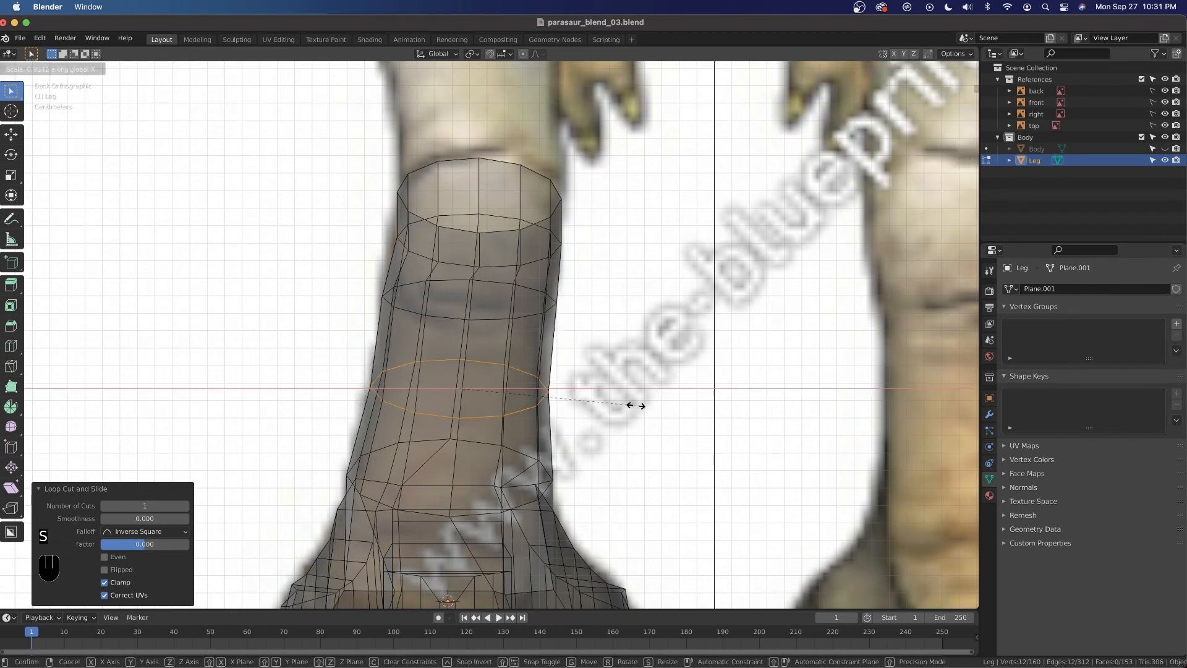
pyautogui.click(634, 405)
pyautogui.press('g')
pyautogui.press('x')
pyautogui.click(628, 405)
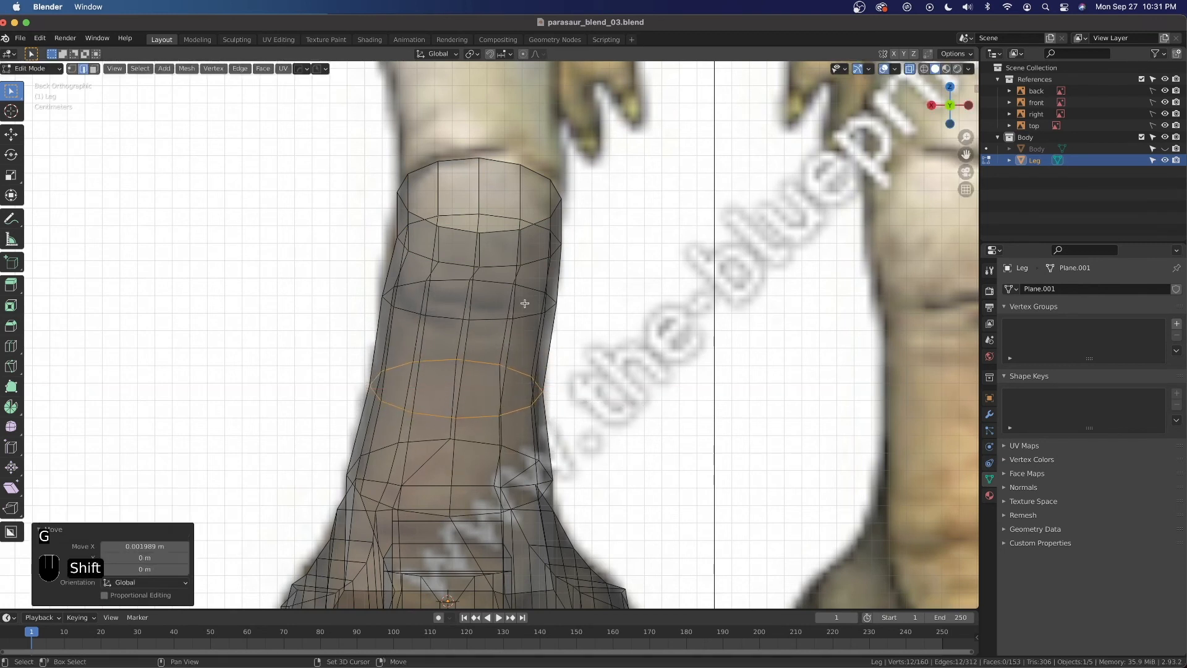
# Scale the third edge loop from the leg's open end to about 0.923 along X and shift it about 0.0017 m in X.
pyautogui.keyDown('alt'); pyautogui.click(508, 282); pyautogui.keyUp('alt')
pyautogui.press('s')
pyautogui.press('x')
pyautogui.click(632, 372)
pyautogui.press('g')
pyautogui.press('x')
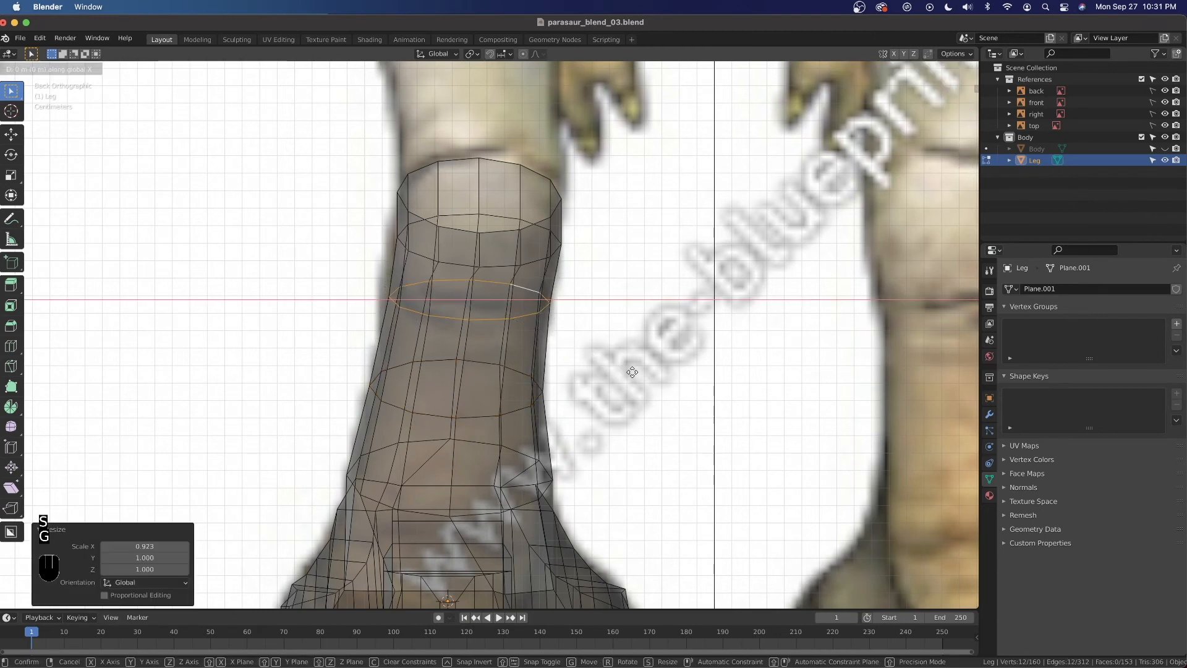
pyautogui.rightClick(629, 371)
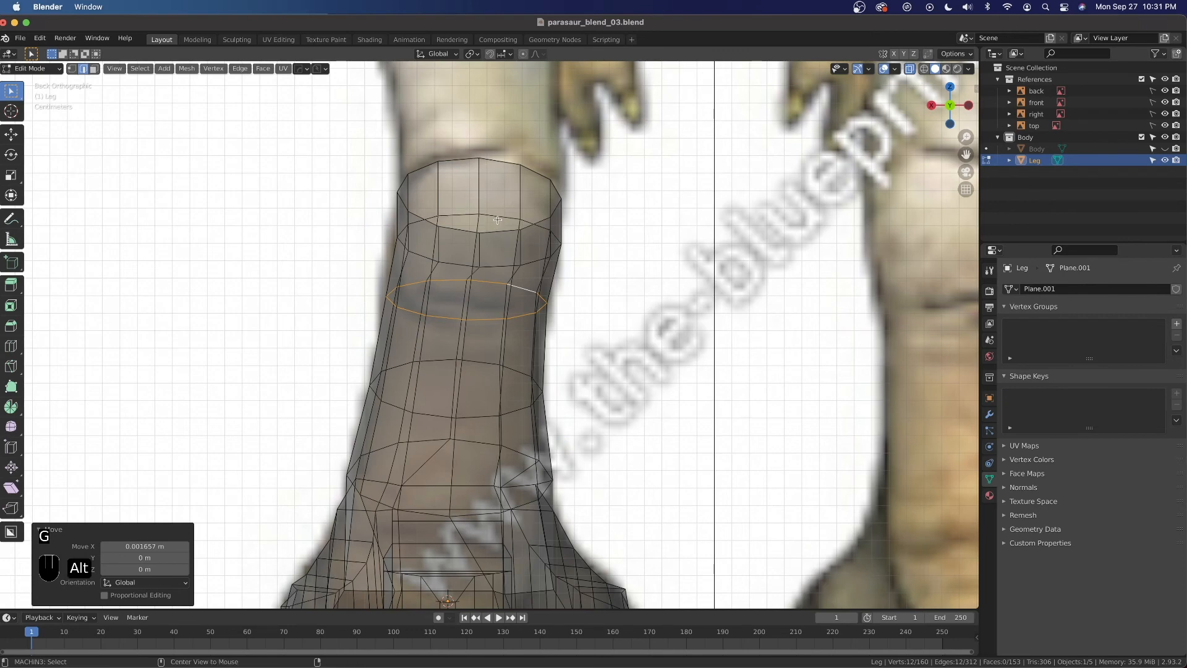
# Shift the second edge loop from the leg's open end about 0.002 m in X.
pyautogui.keyDown('alt'); pyautogui.click(498, 221); pyautogui.keyUp('alt')
pyautogui.press('g')
pyautogui.press('x')
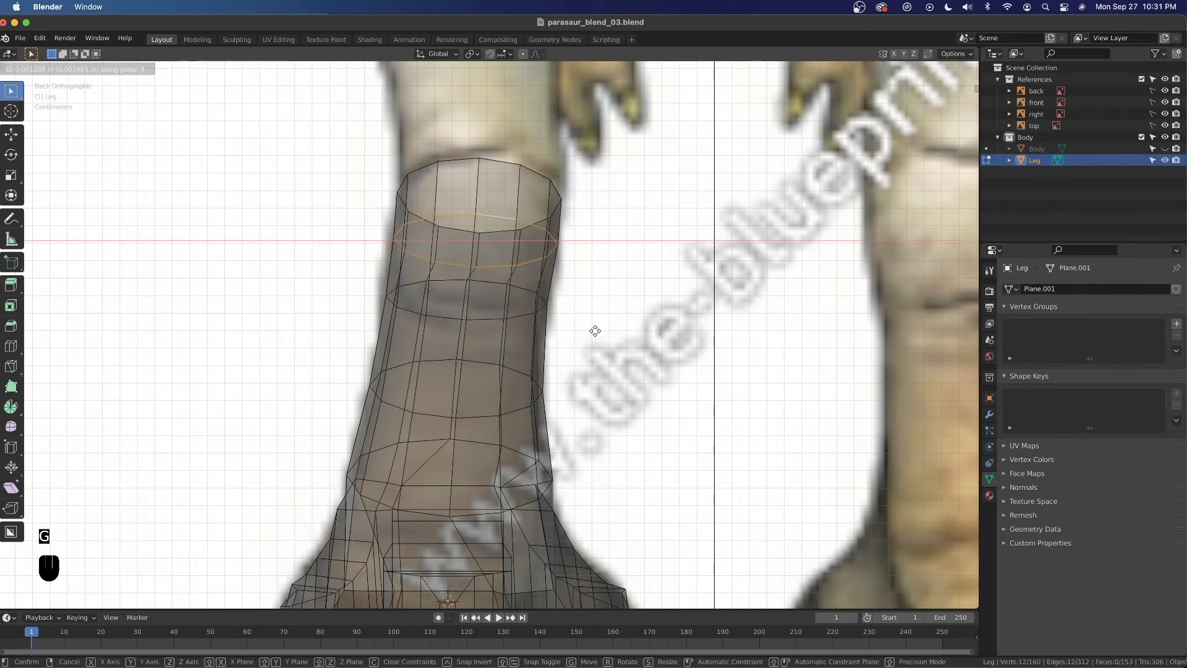
pyautogui.click(594, 330)
# Extrude the leg's open end loop about -0.045 m in Y and 0.066 m in Z, following the side reference.
pyautogui.scroll(-3, 578, 344)
pyautogui.press('`')
pyautogui.click(446, 374)
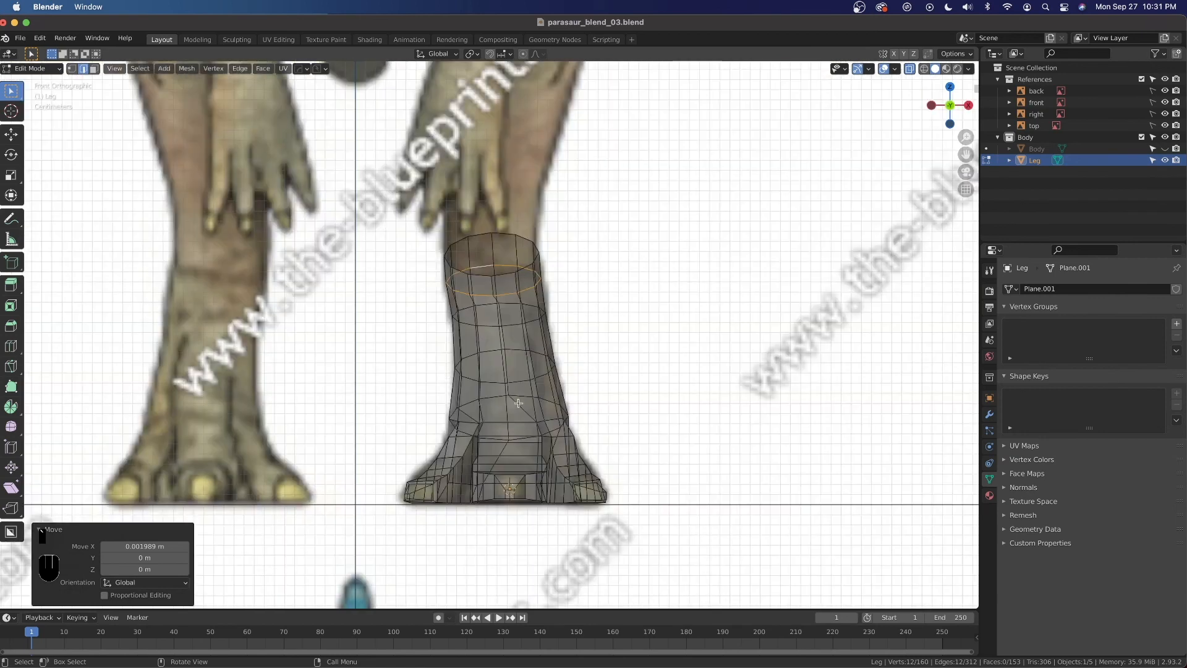
pyautogui.press('`')
pyautogui.click(647, 416)
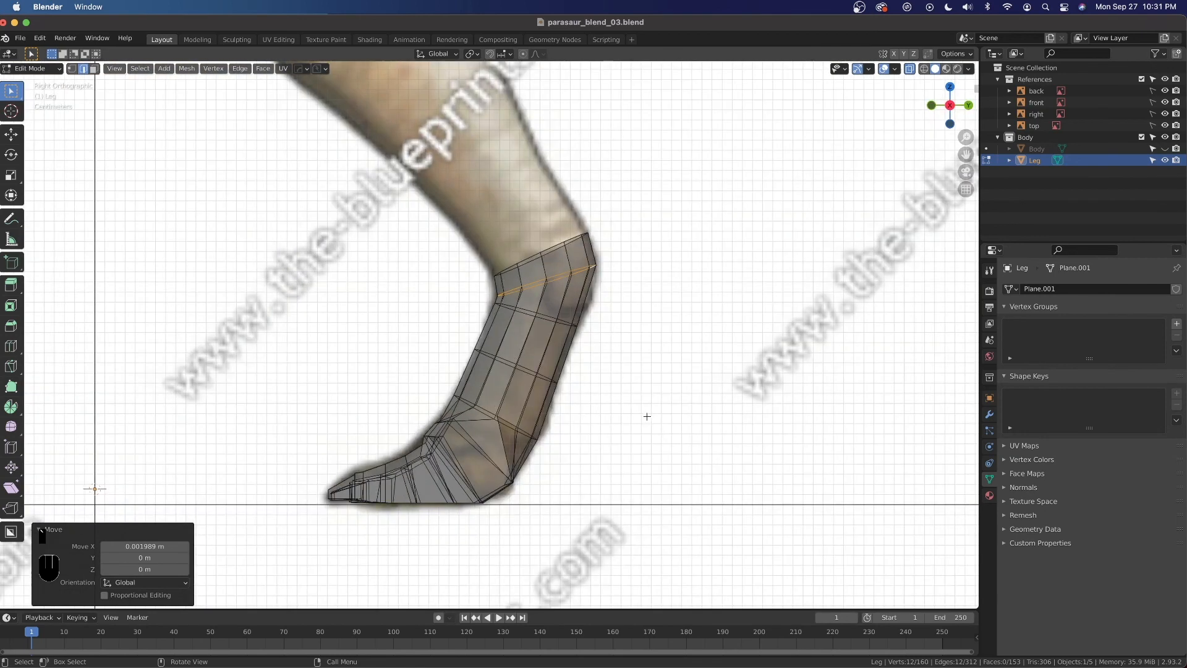
pyautogui.keyDown('alt'); pyautogui.click(572, 240); pyautogui.keyUp('alt')
pyautogui.keyDown('shift'); pyautogui.moveTo(573, 239); pyautogui.dragTo(601, 329, button='middle'); pyautogui.keyUp('shift')
pyautogui.press('e')
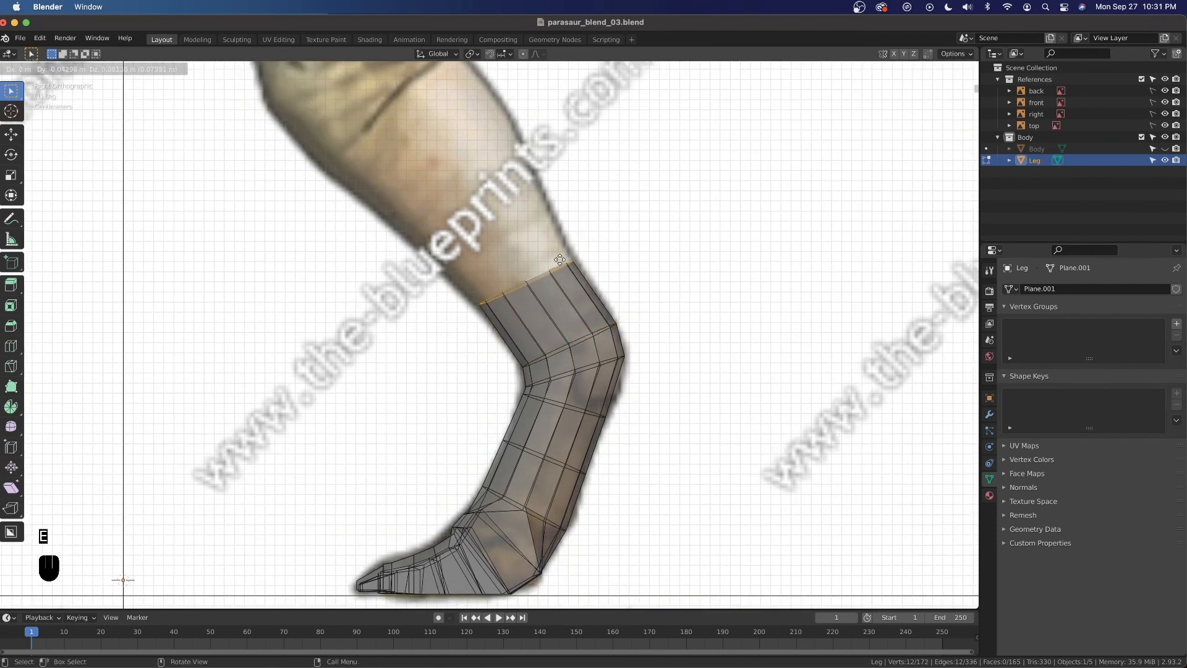
pyautogui.click(557, 255)
# Scale the new end loop to about 1.108 along Y and move it about -0.0029 m in Y and 0.0006 m in Z.
pyautogui.press('s')
pyautogui.press('y')
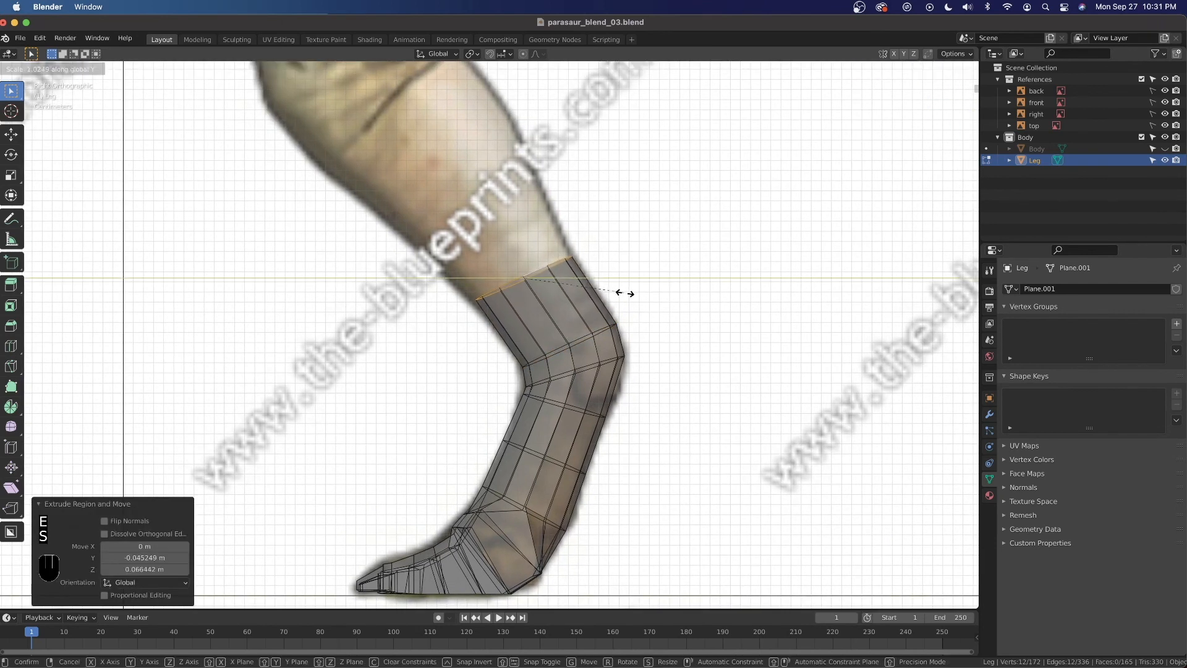
pyautogui.click(631, 297)
pyautogui.press('g')
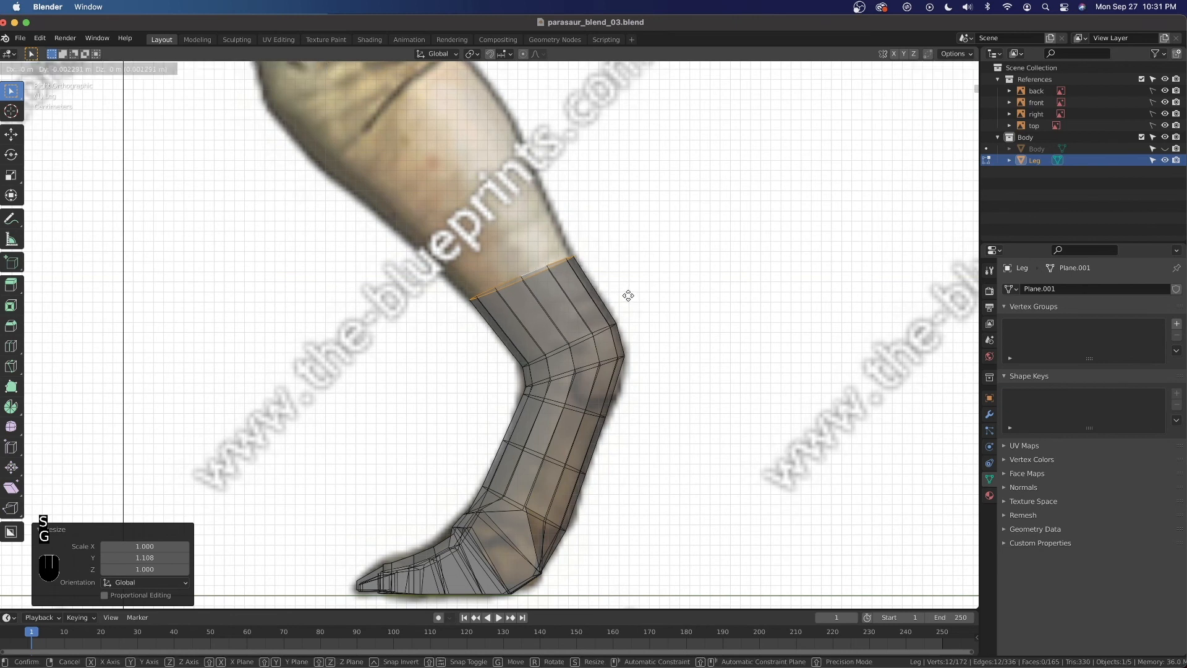
pyautogui.click(627, 294)
# Extrude the end loop further up the shin along the side reference and scale it to about 1.337 along Y.
pyautogui.keyDown('shift'); pyautogui.moveTo(628, 295); pyautogui.dragTo(698, 392, button='middle'); pyautogui.keyUp('shift')
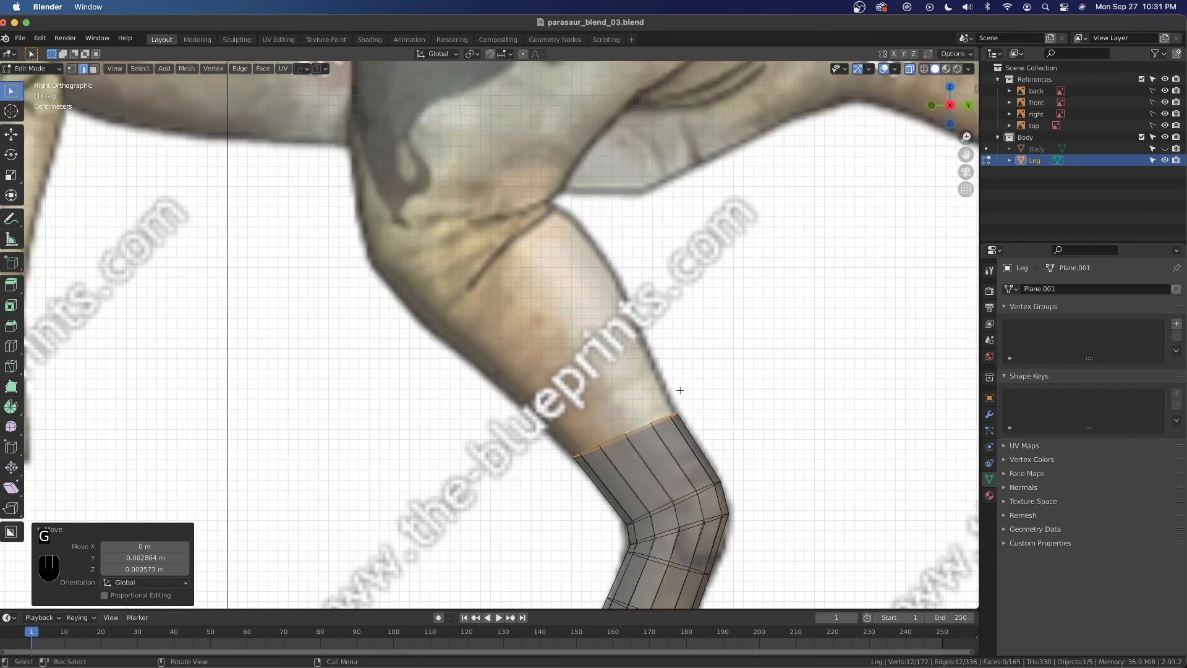
pyautogui.press('e')
pyautogui.click(640, 325)
pyautogui.press('s')
pyautogui.press('y')
pyautogui.click(777, 409)
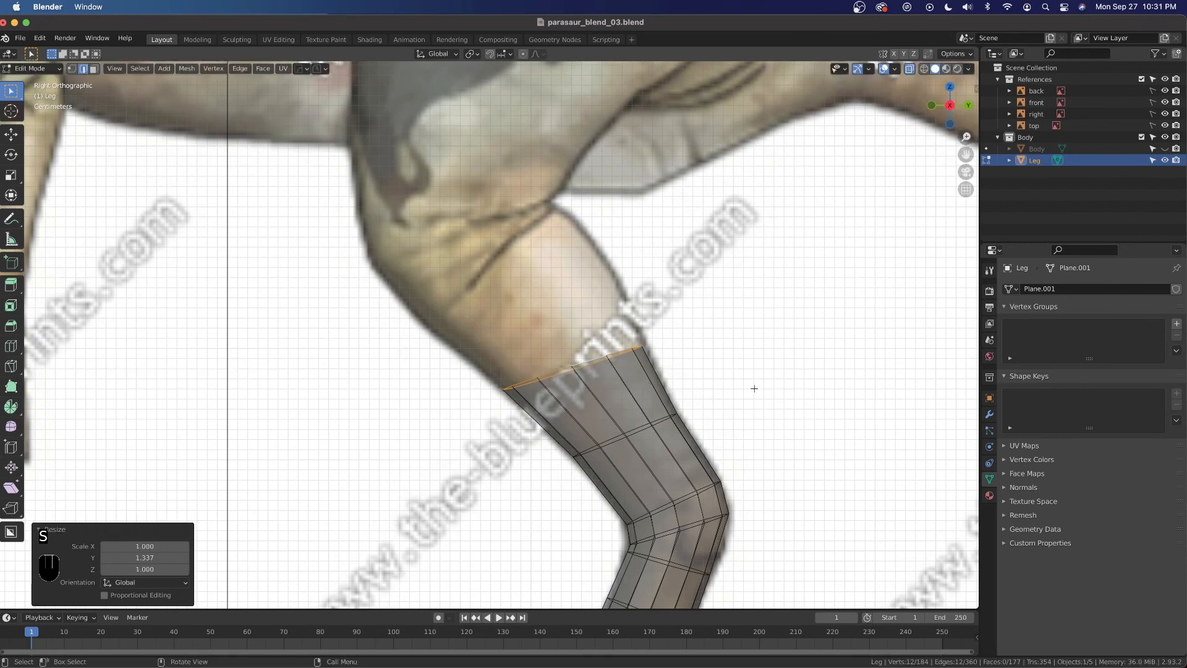
# In the back view, scale the top two edge loops to about 1.047 along X and shift them about 0.0052 m in X.
pyautogui.press('`')
pyautogui.click(730, 370)
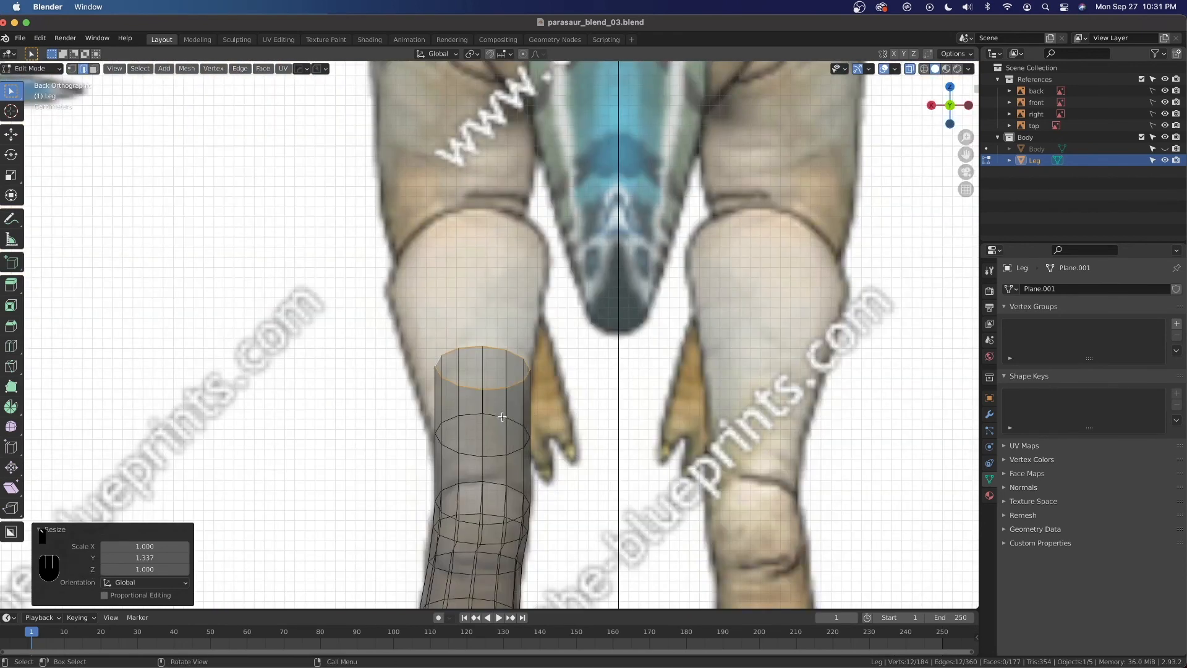
pyautogui.keyDown('alt'); pyautogui.keyDown('shift'); pyautogui.click(549, 418); pyautogui.keyUp('shift'); pyautogui.keyUp('alt')
pyautogui.press('s')
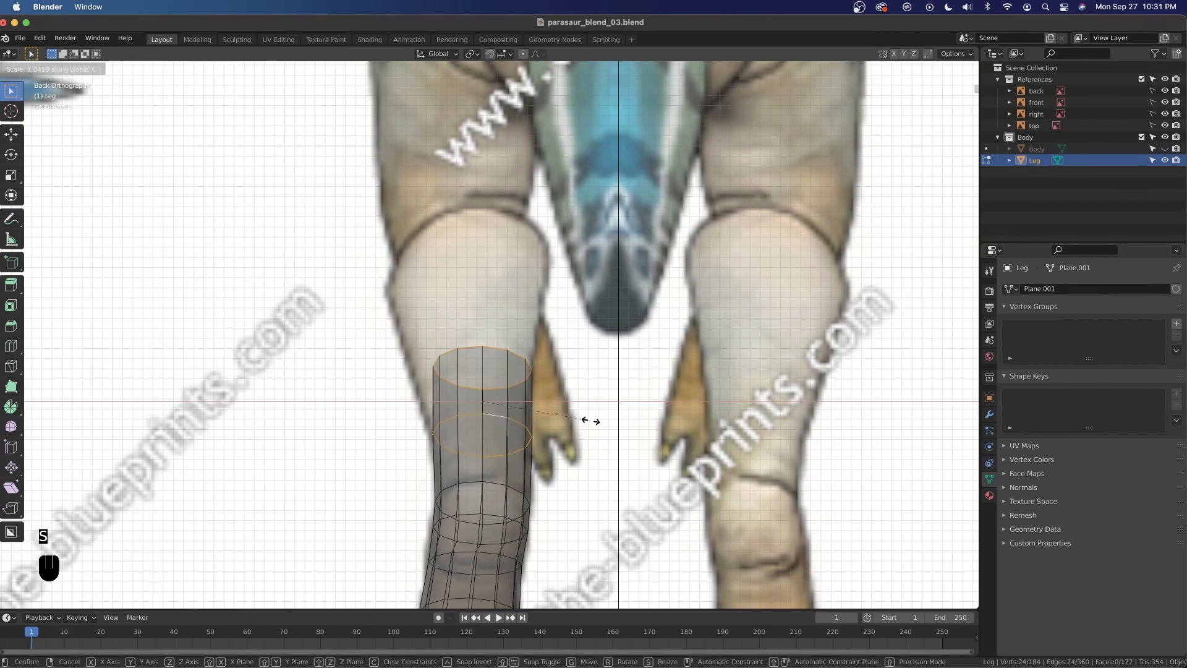
pyautogui.click(591, 420)
pyautogui.press('g')
pyautogui.press('x')
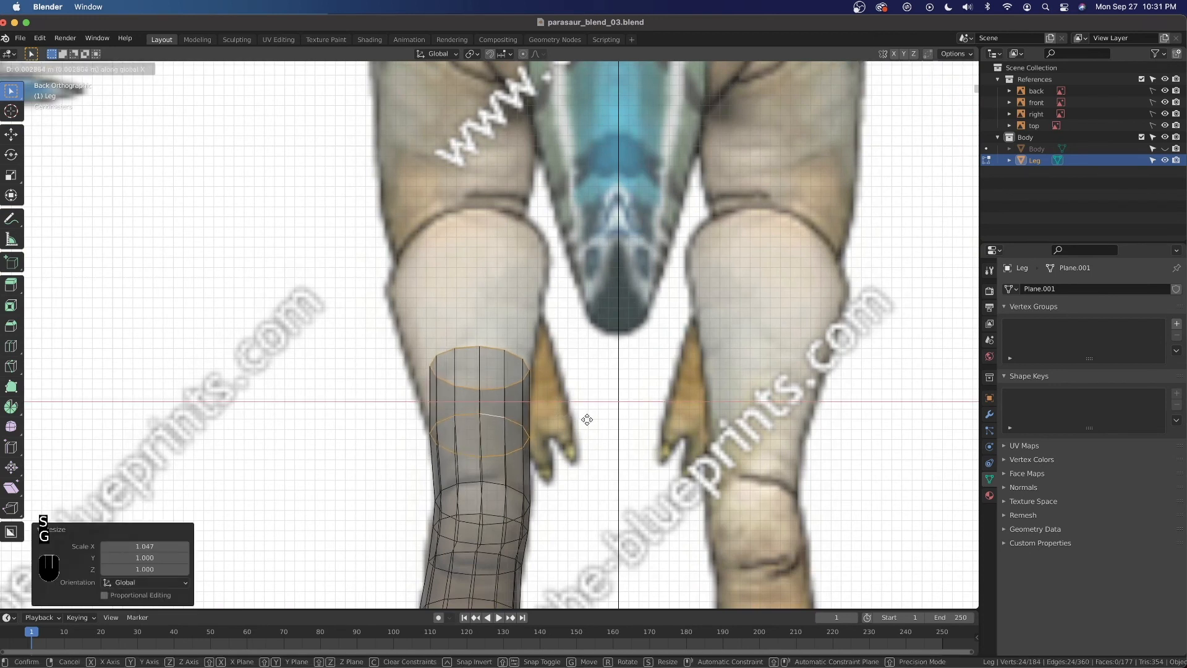
pyautogui.click(585, 419)
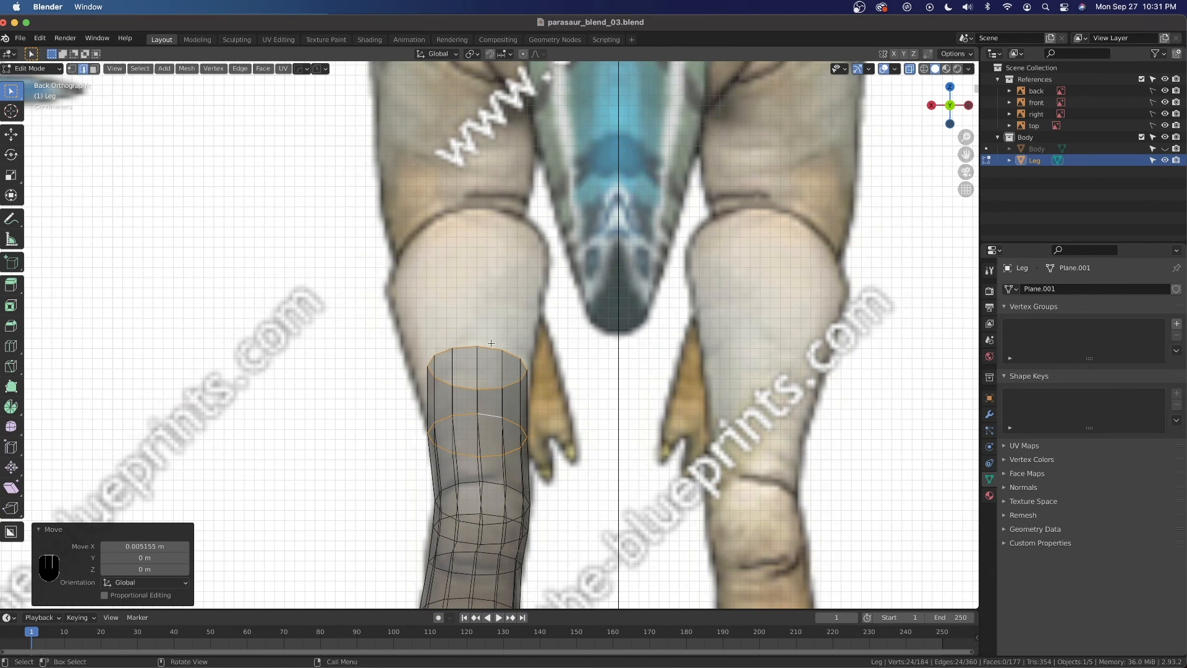
# Examine how the upper leg loops fit the front and back reference images.
pyautogui.moveTo(504, 379); pyautogui.dragTo(467, 332, button='middle')
pyautogui.press('KP_1')
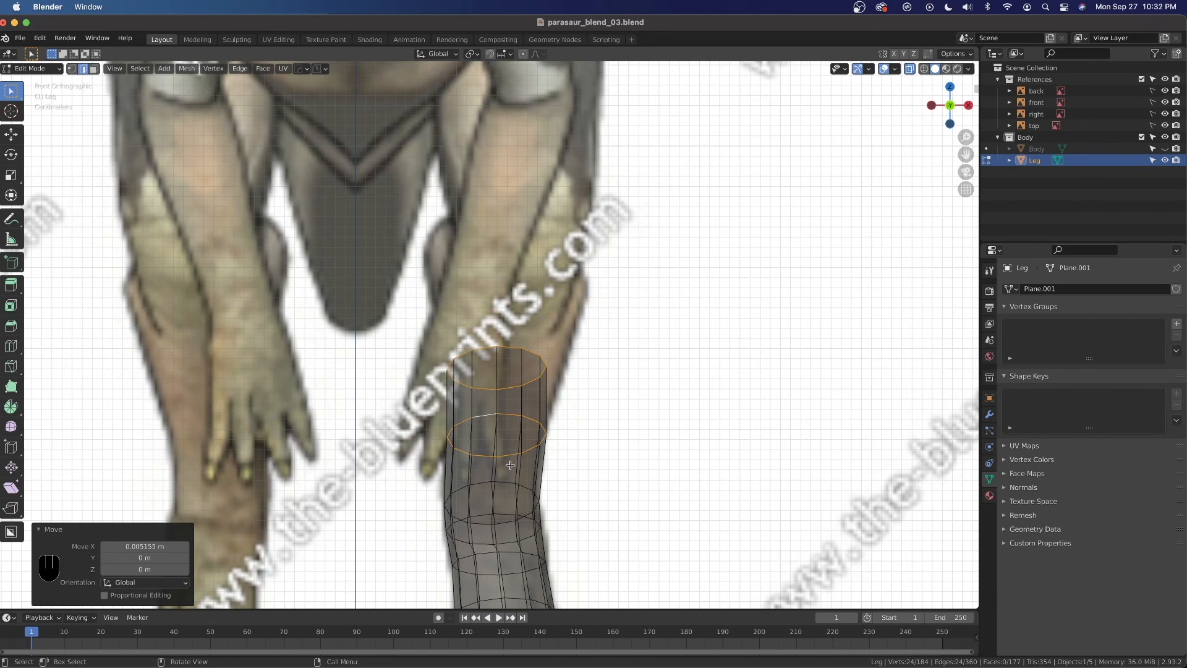
pyautogui.press('`')
pyautogui.click(559, 410)
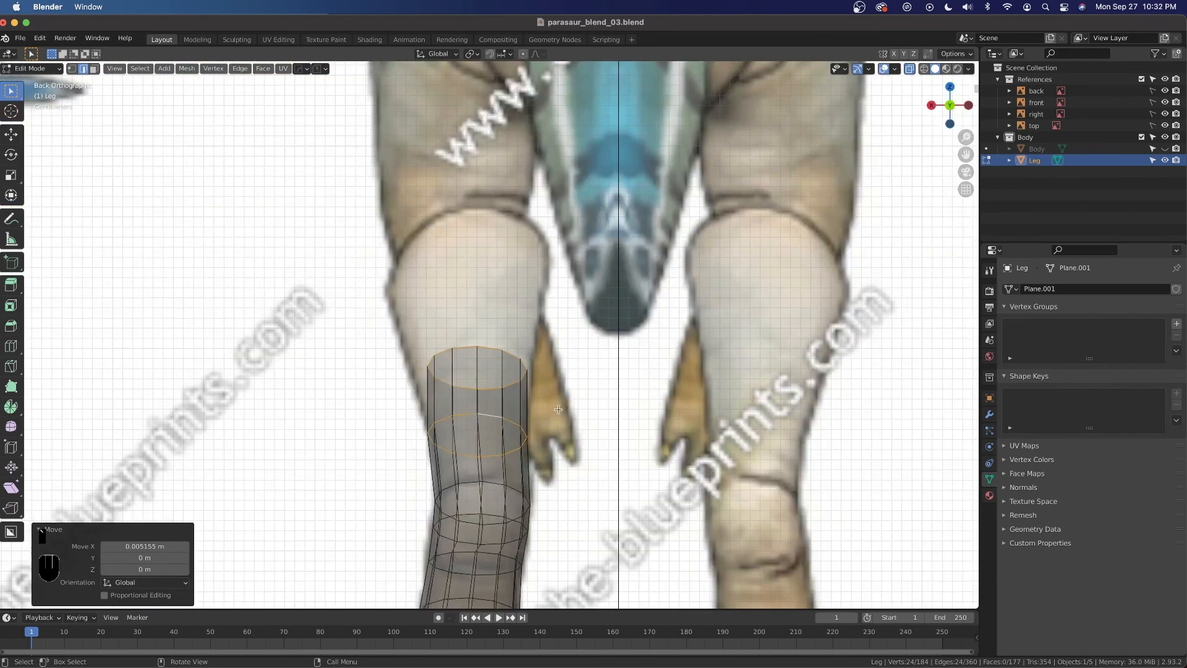
pyautogui.press('`')
pyautogui.click(550, 268)
pyautogui.scroll(-3, 586, 322)
pyautogui.press('`')
pyautogui.click(618, 334)
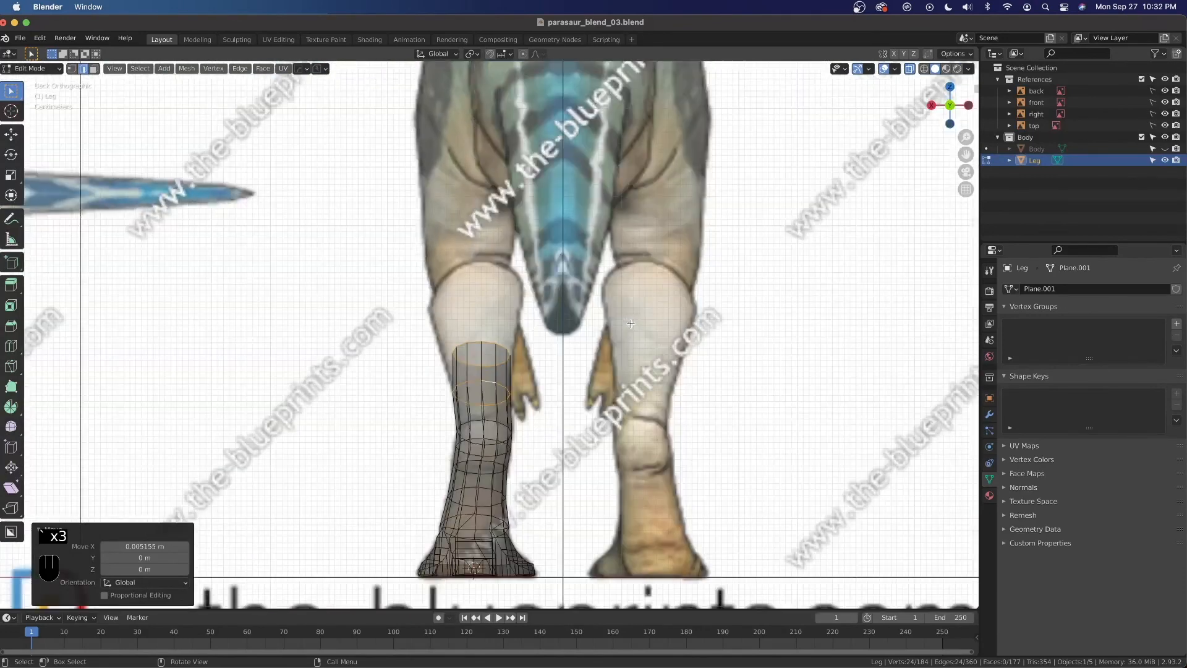
pyautogui.scroll(3, 472, 399)
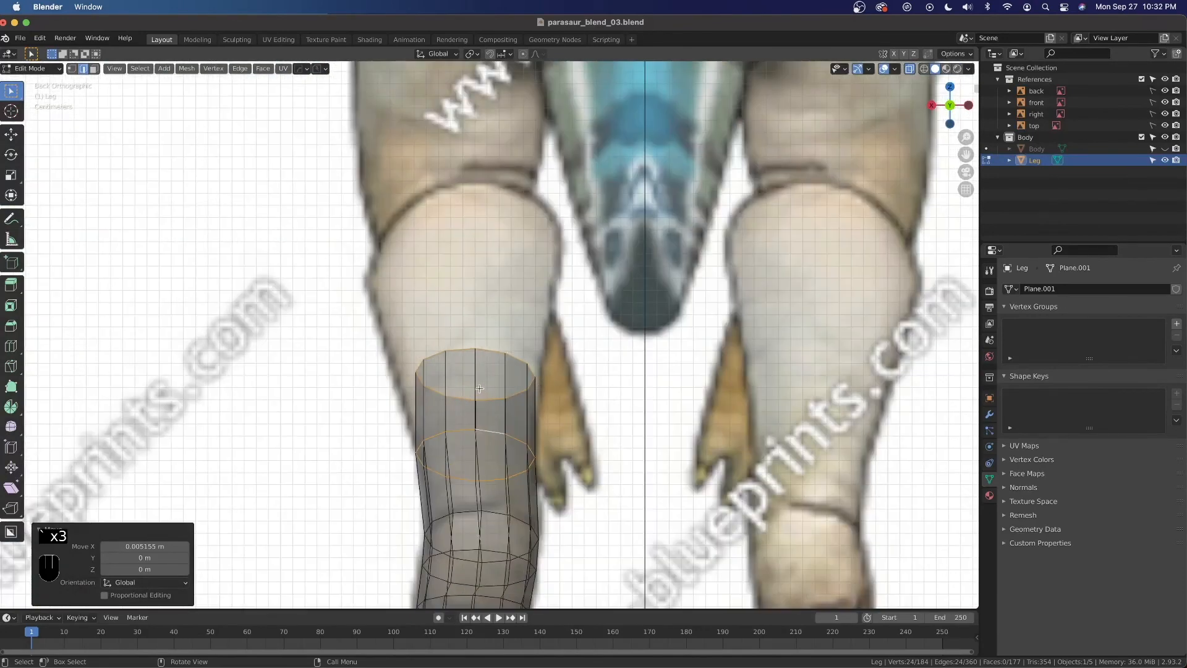
# Fit only the end loop to the back reference: scale it about 1.143 along X, shift it about 0.0048 m in local X, and rescale about 1.05 along X.
pyautogui.keyDown('alt'); pyautogui.click(463, 352); pyautogui.keyUp('alt')
pyautogui.press('s')
pyautogui.press('x')
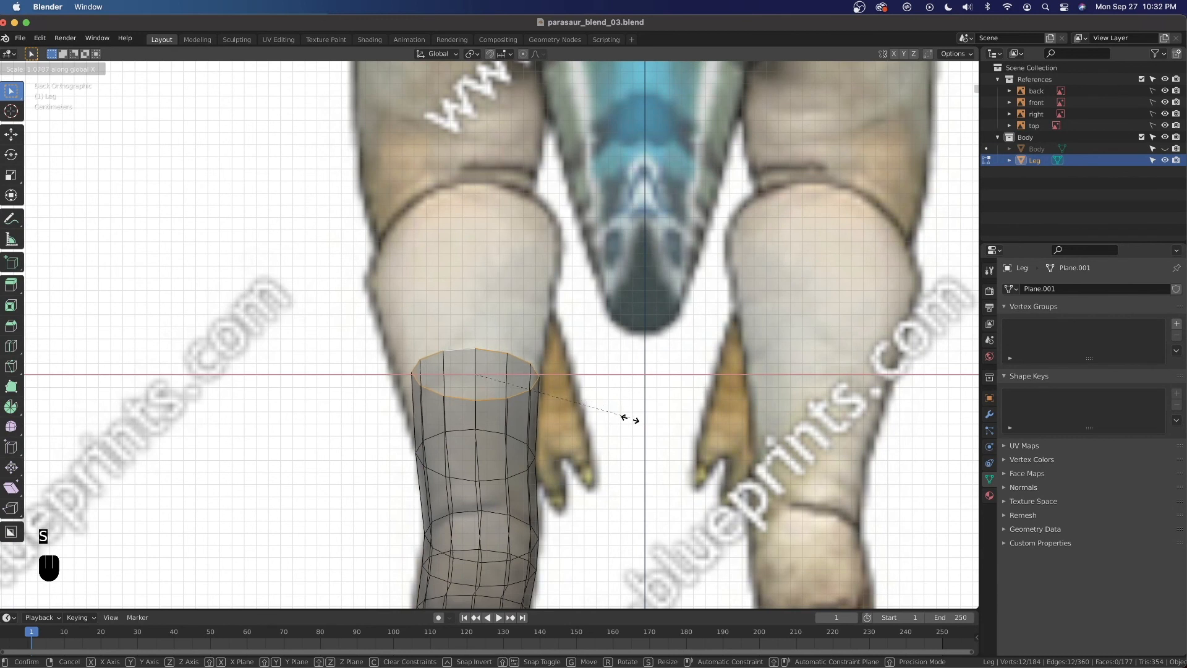
pyautogui.click(642, 427)
pyautogui.press('g')
pyautogui.press('x')
pyautogui.press('x')
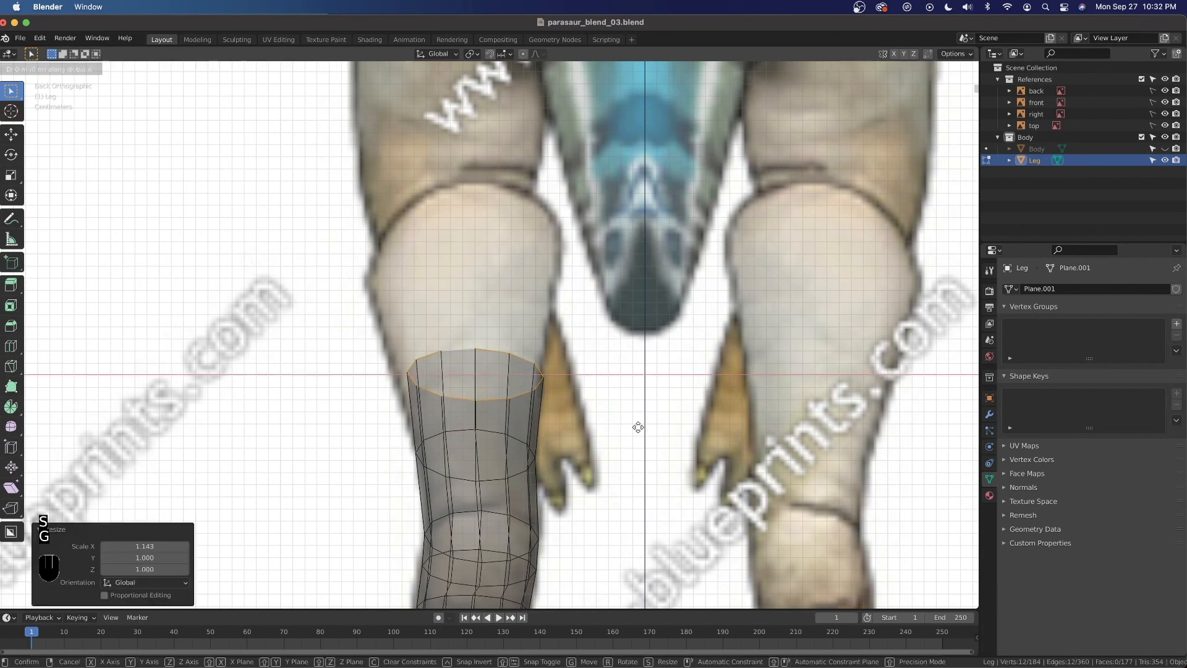
pyautogui.click(632, 423)
pyautogui.press('s')
pyautogui.press('x')
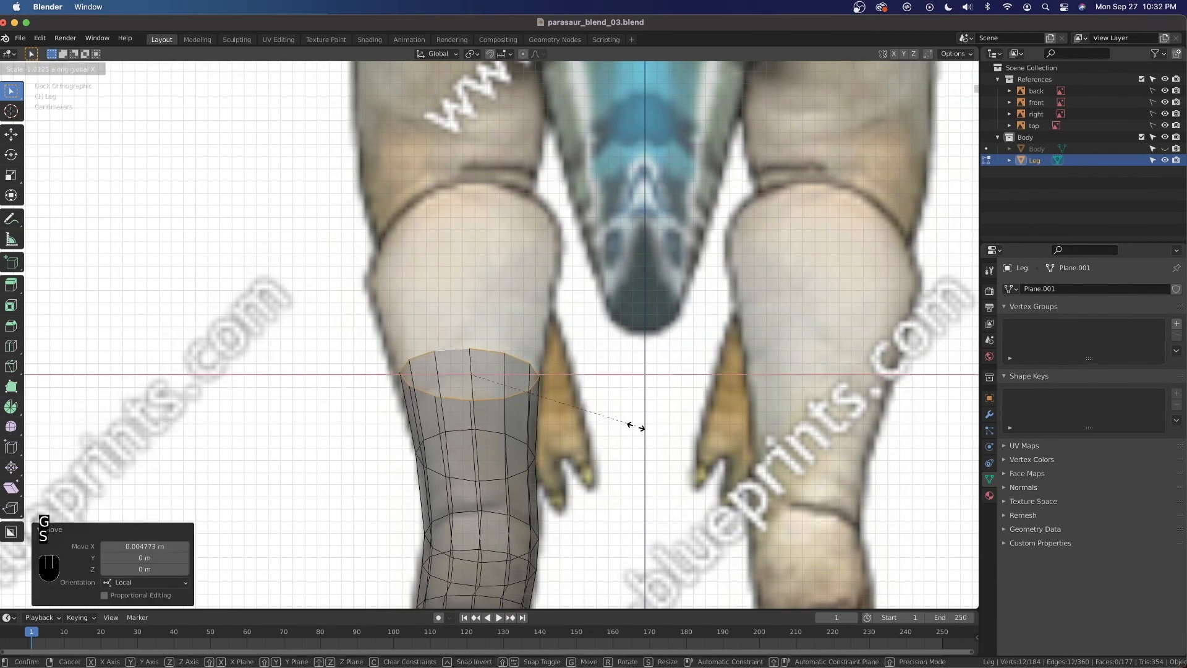
pyautogui.click(639, 432)
# In the side view, extrude the end loop about -0.066 m in Y and 0.075 m in Z towards the knee.
pyautogui.moveTo(638, 432); pyautogui.dragTo(634, 378, button='middle')
pyautogui.press('KP_3')
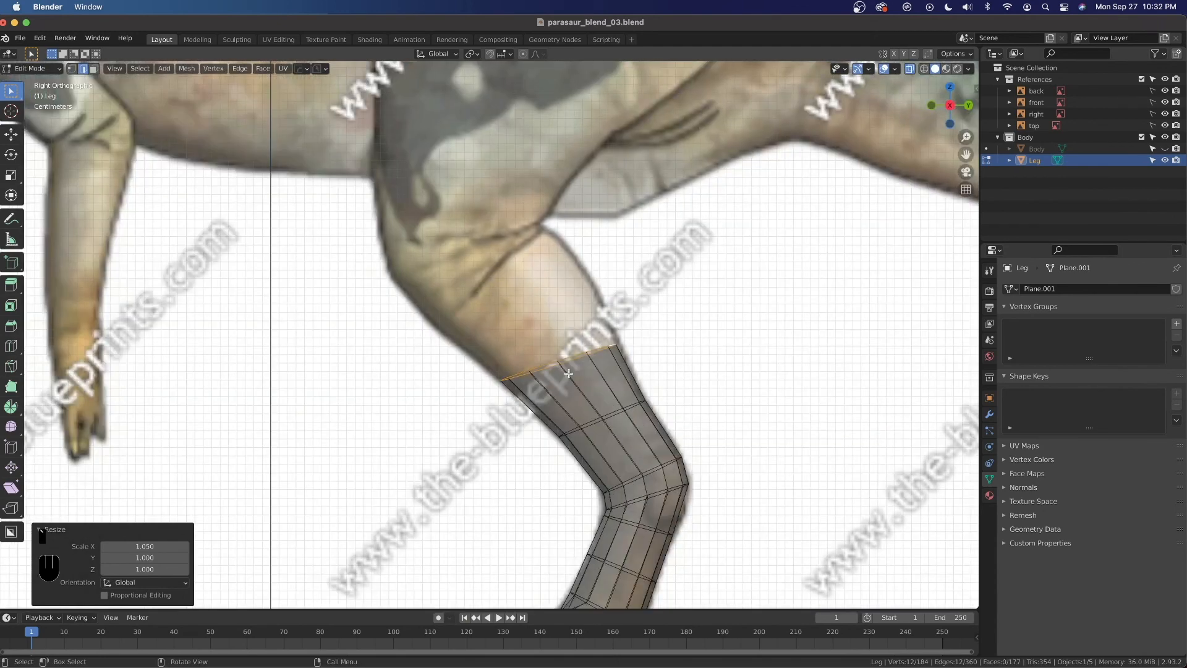
pyautogui.press('e')
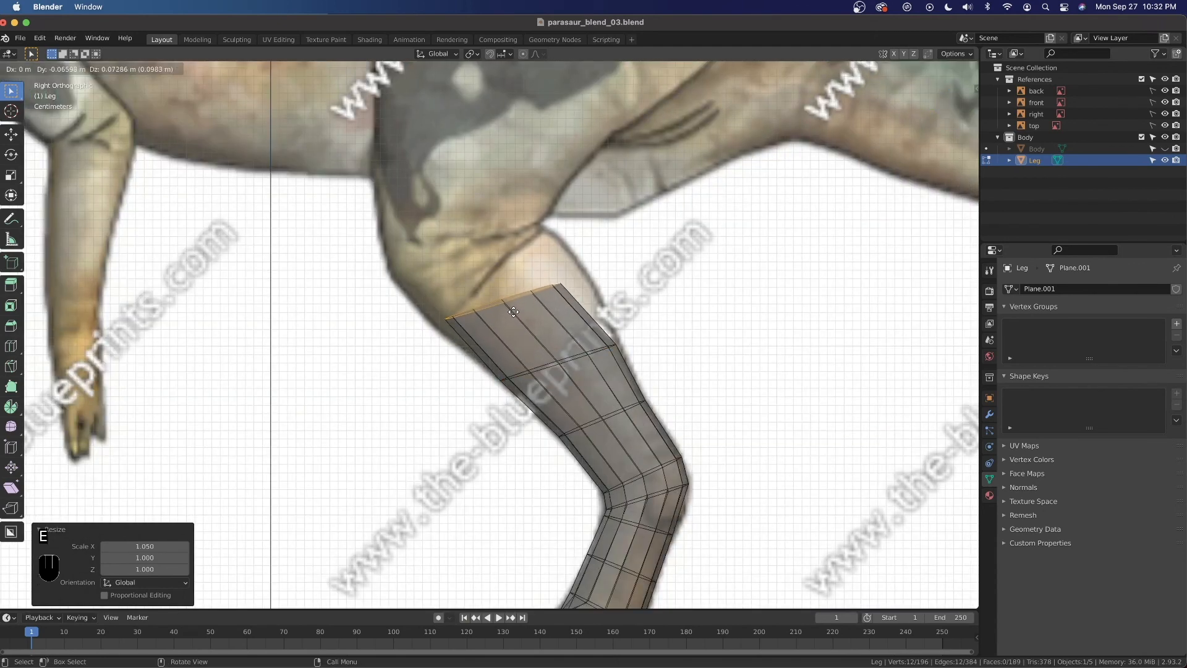
pyautogui.click(514, 313)
# Scale the extruded end loop to about 1.412 along Y and shift it about 0.0069 m in Y.
pyautogui.press('s')
pyautogui.press('s')
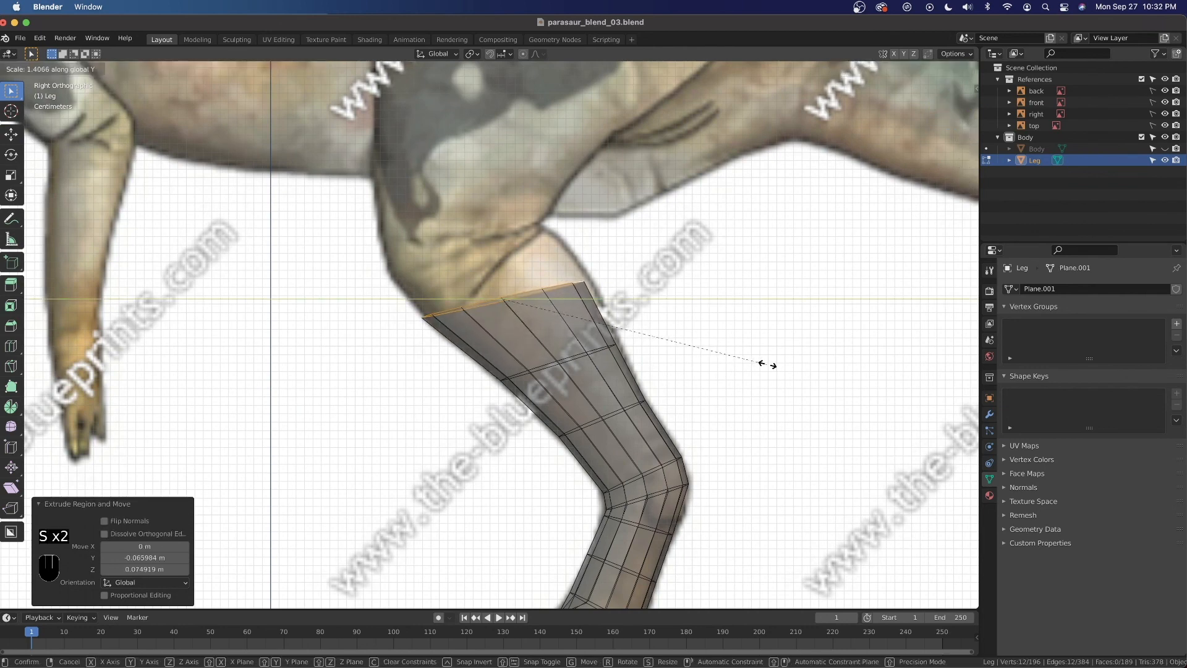
pyautogui.click(767, 365)
pyautogui.press('g')
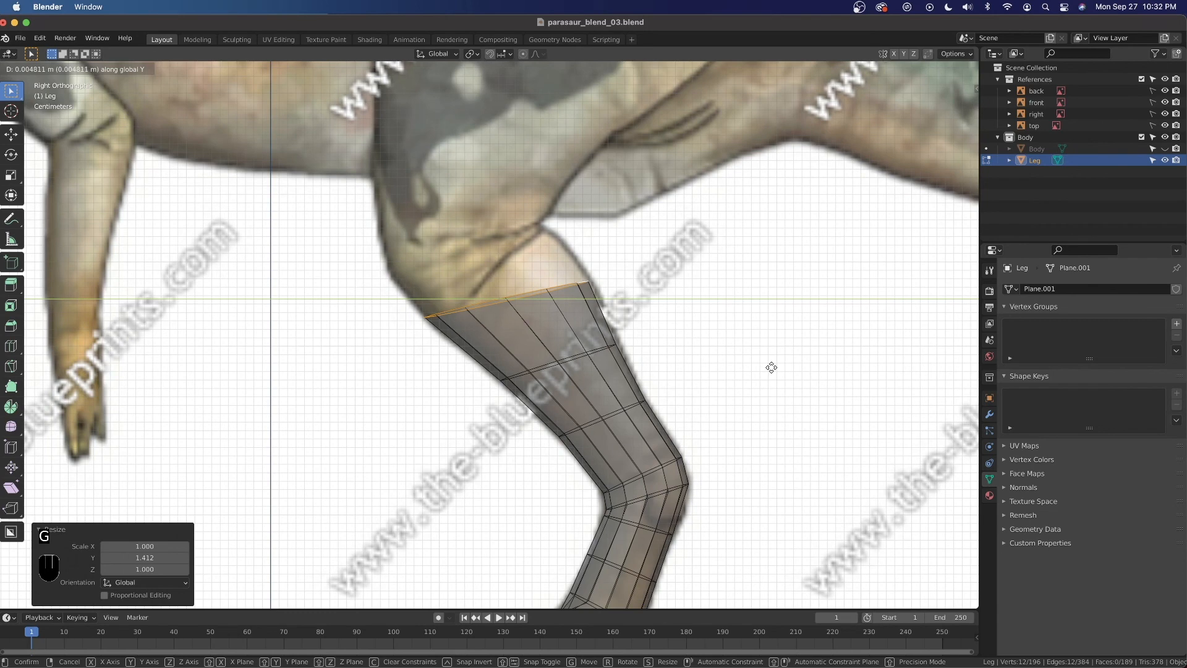
pyautogui.click(771, 368)
# In the back view, scale the end loop to about 1.305 along X and shift it about 0.0055 m in X.
pyautogui.press('`')
pyautogui.click(797, 339)
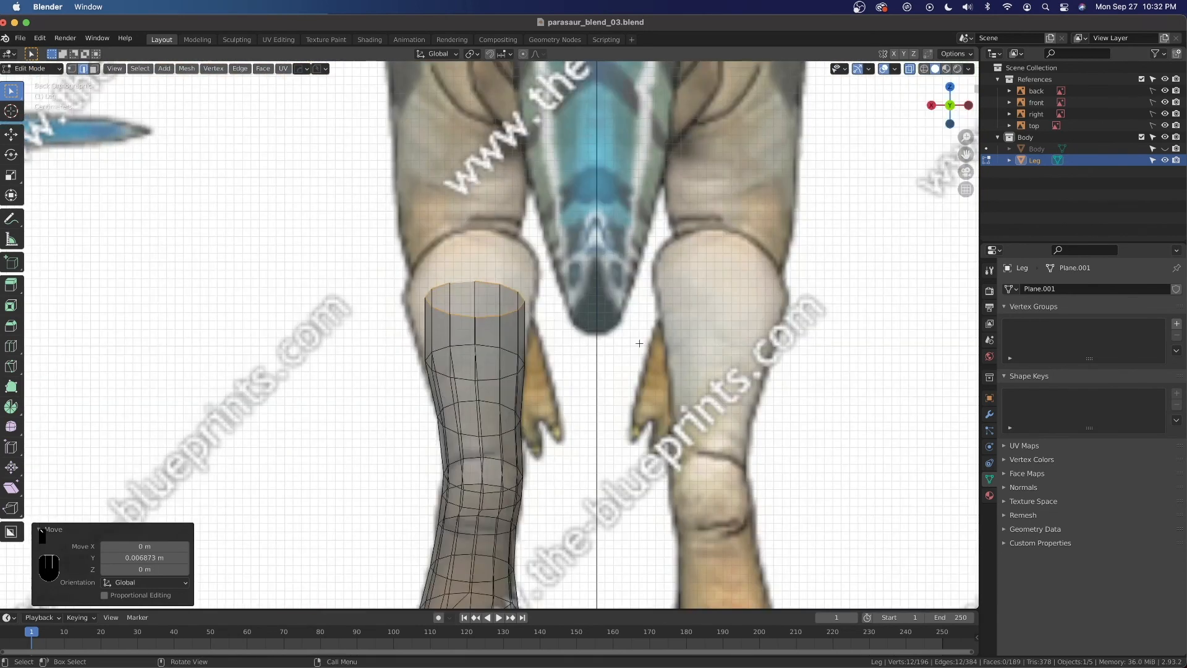
pyautogui.press('s')
pyautogui.press('x')
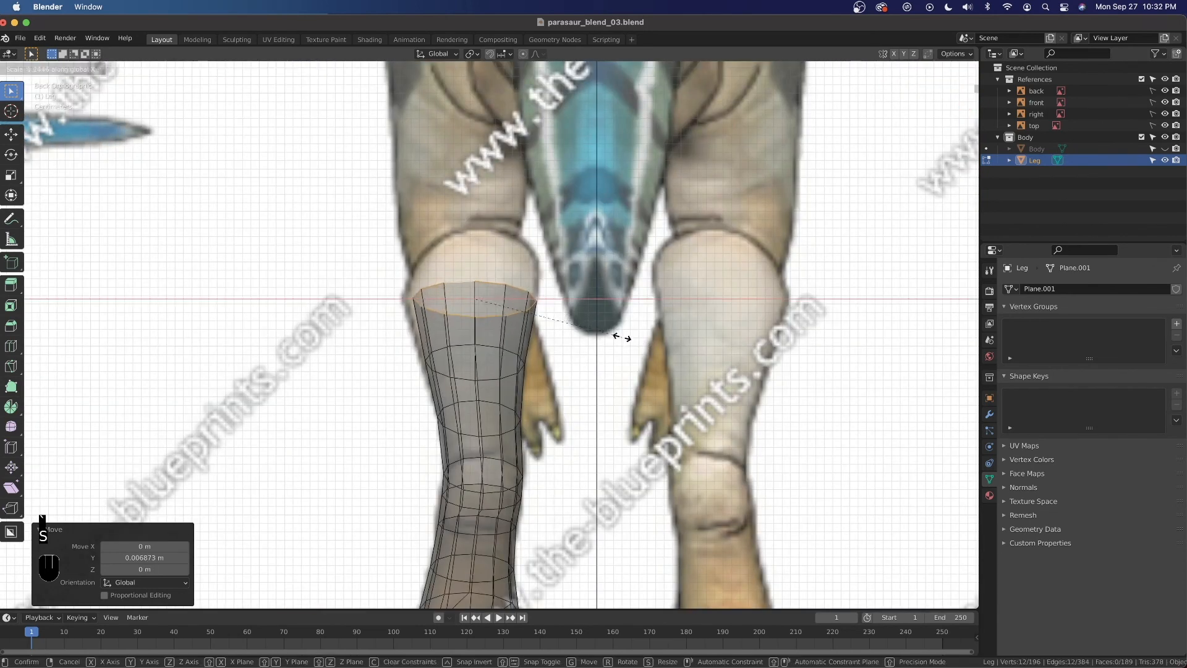
pyautogui.click(626, 339)
pyautogui.press('g')
pyautogui.press('x')
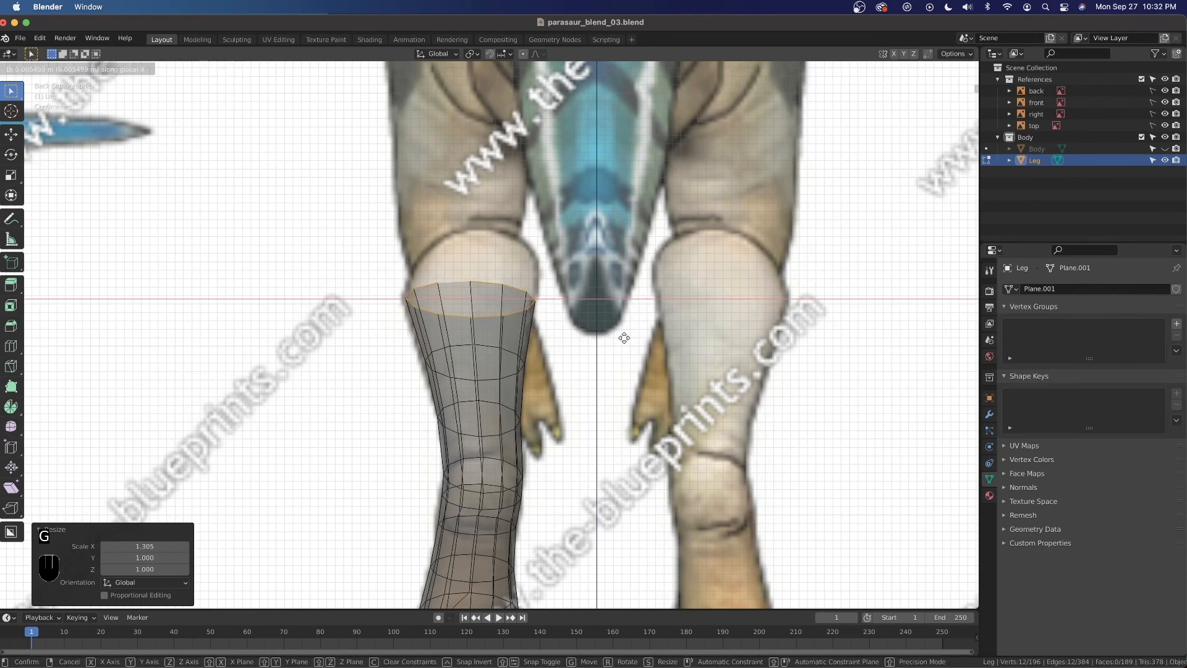
pyautogui.click(624, 338)
# In the side view, extrude the end loop about -0.041 m in Y and 0.045 m in Z and rotate it about -11.2°.
pyautogui.press('`')
pyautogui.click(645, 333)
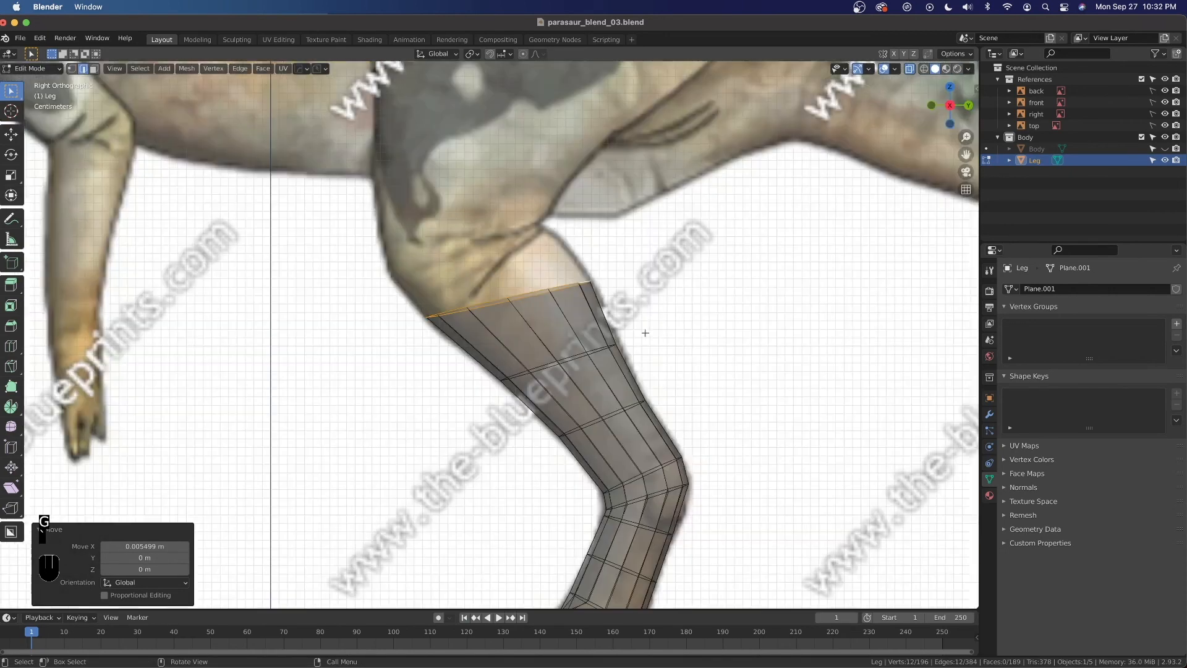
pyautogui.press('e')
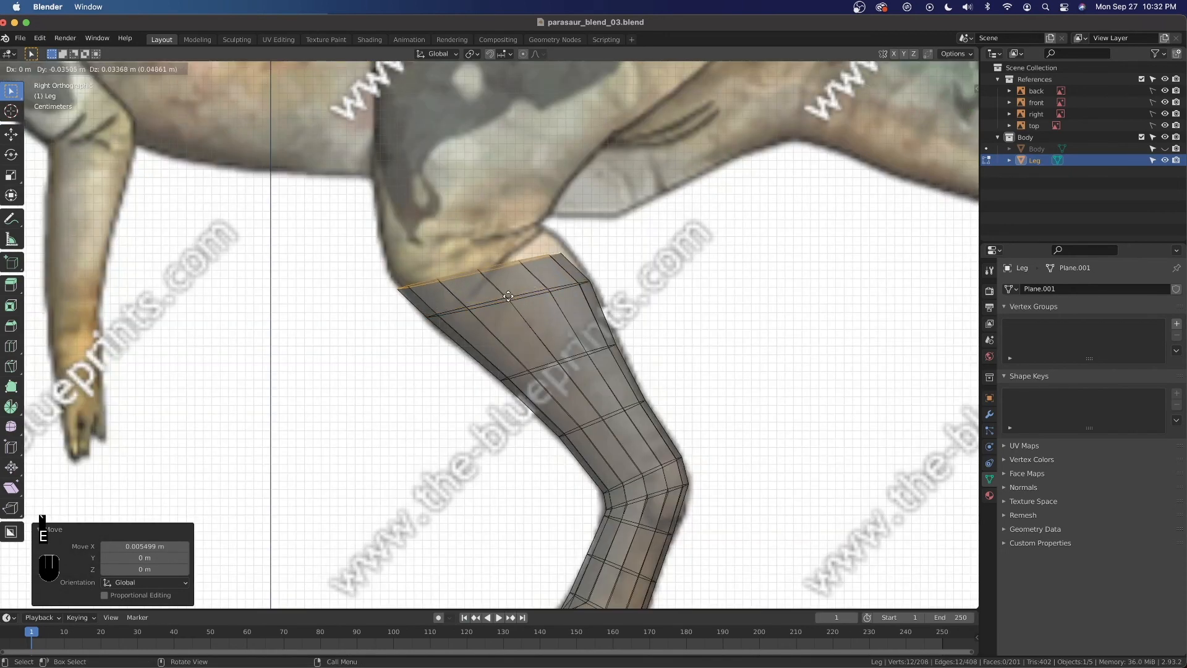
pyautogui.click(503, 287)
pyautogui.press('r')
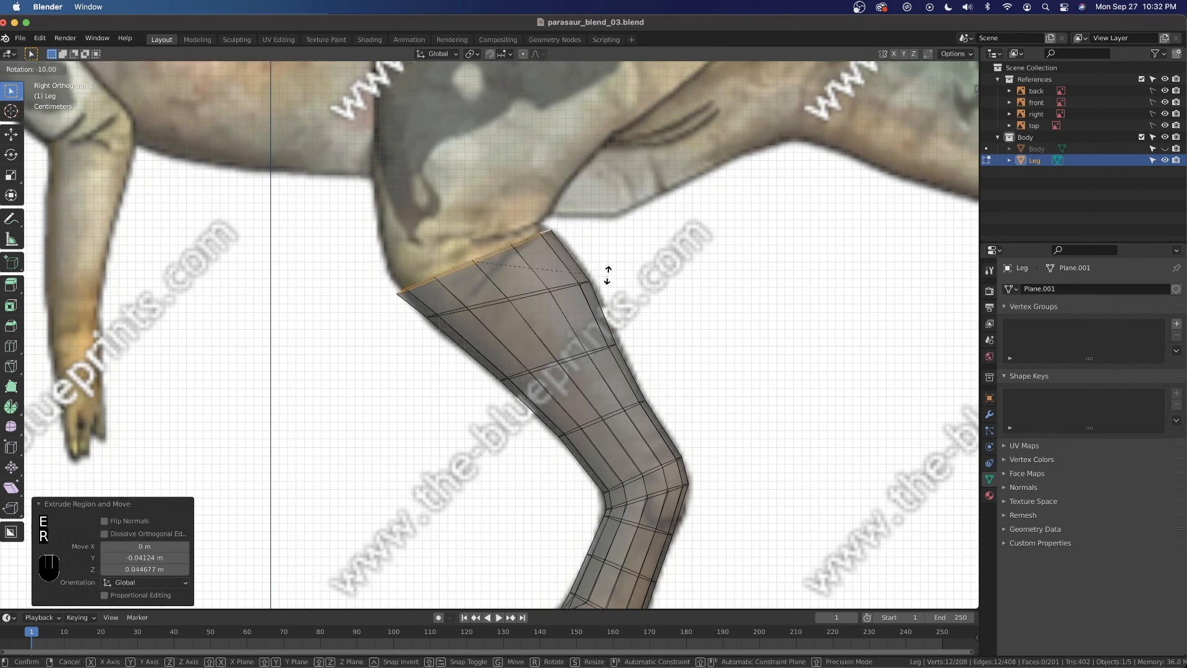
pyautogui.click(610, 273)
# Scale the rotated end loop to about 0.871 along Y and move it about 0.0089 m in Y and -0.0021 m in Z.
pyautogui.press('s')
pyautogui.press('x')
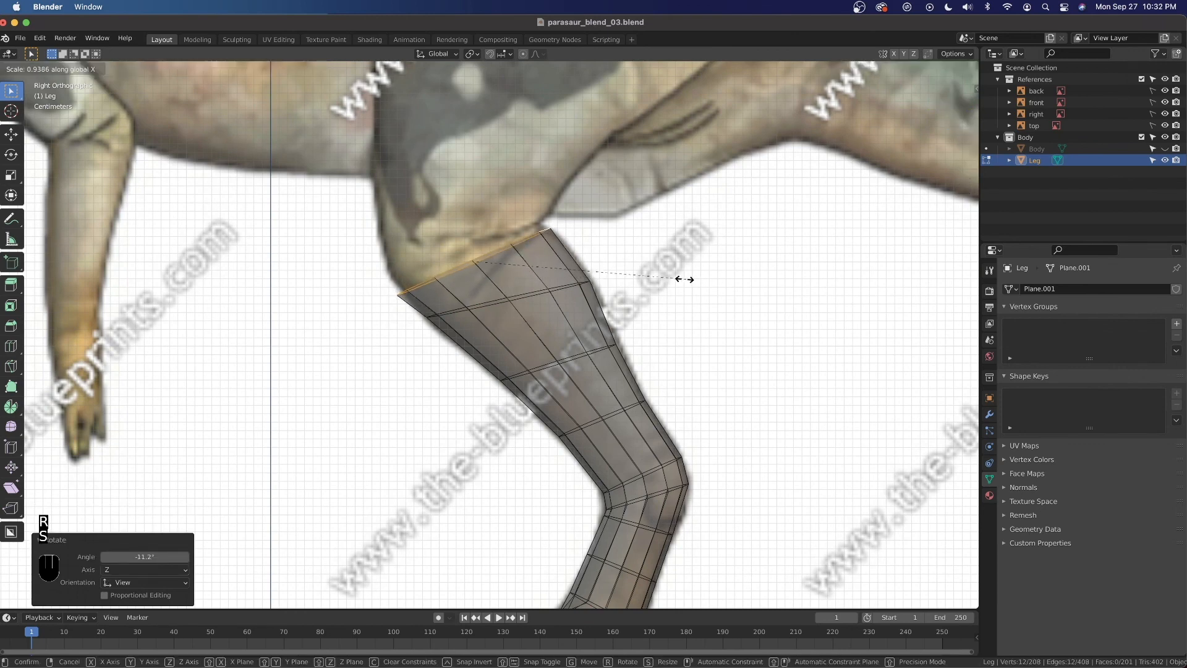
pyautogui.press('y')
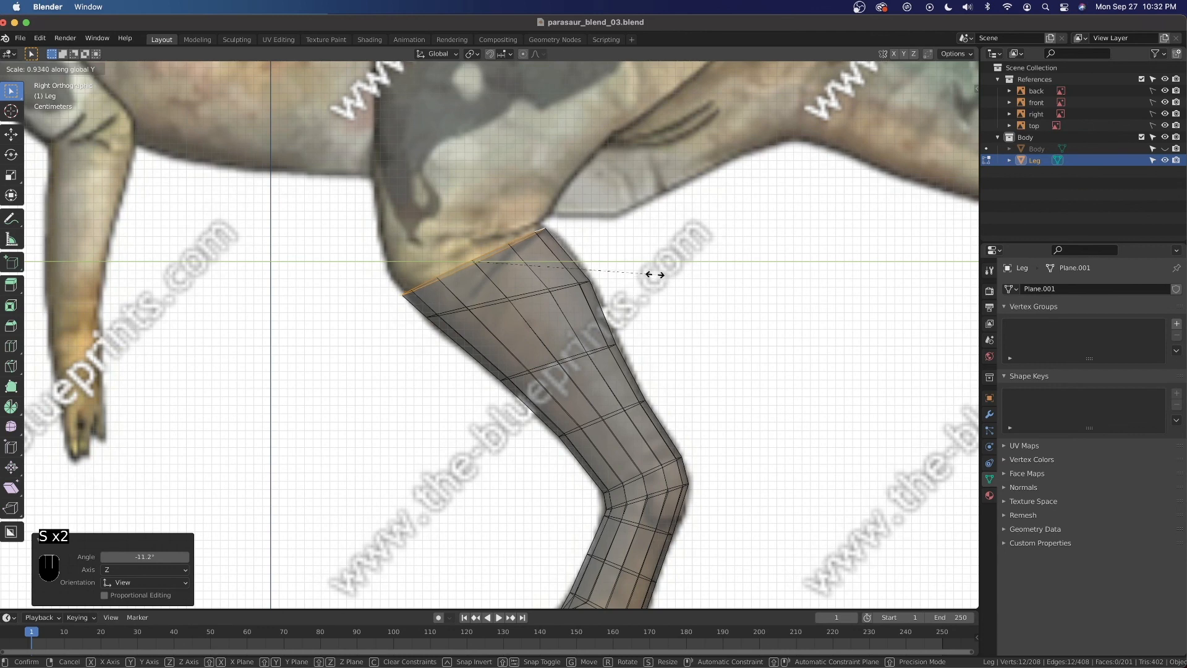
pyautogui.click(645, 272)
pyautogui.press('g')
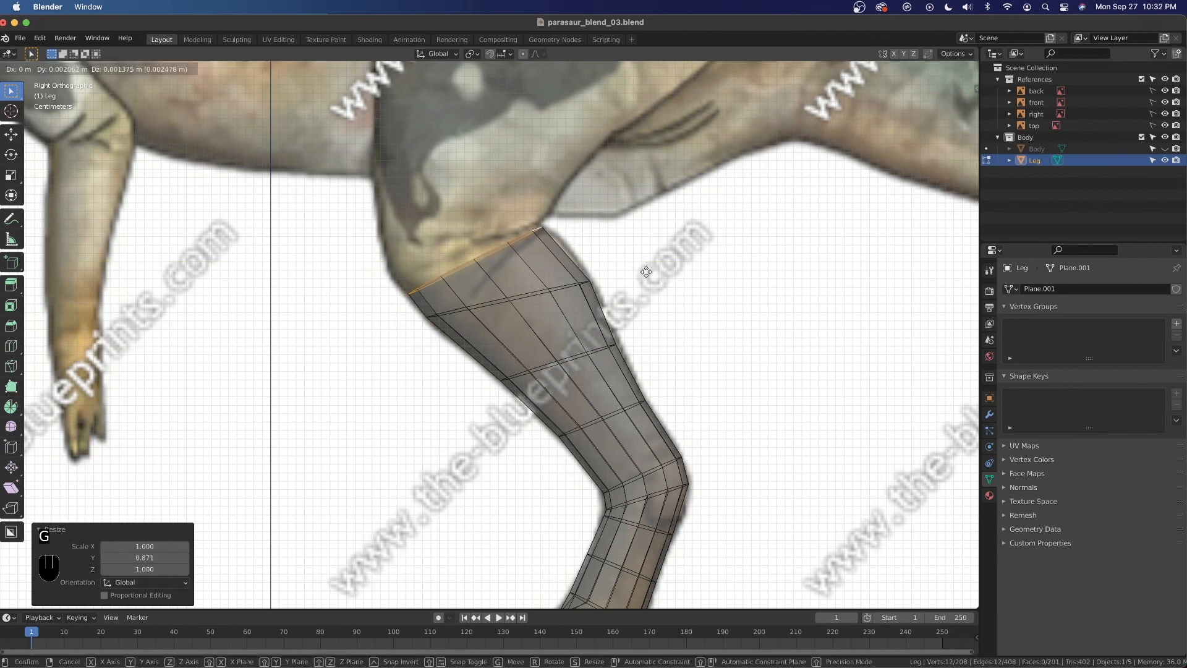
pyautogui.click(652, 275)
# Refine the end loop's side fit: rotate it about -4.08°, scale it about 1.03 along Y and move it about -0.0055 m in Y and -0.0007 m in Z.
pyautogui.press('r')
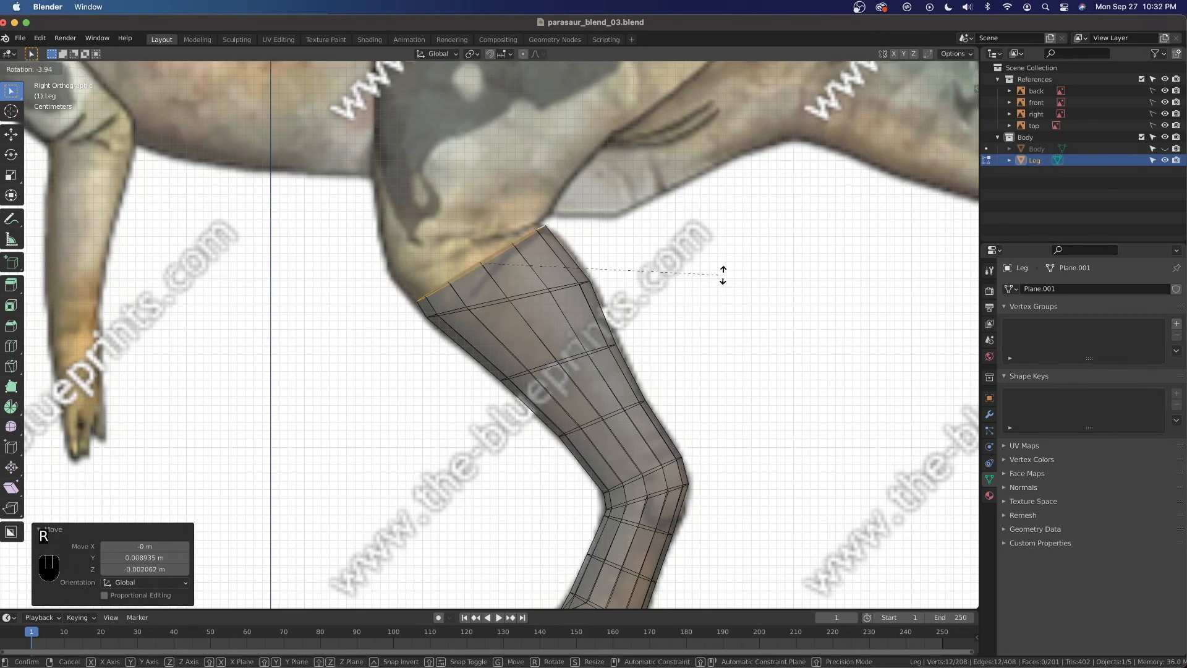
pyautogui.click(720, 274)
pyautogui.press('s')
pyautogui.press('y')
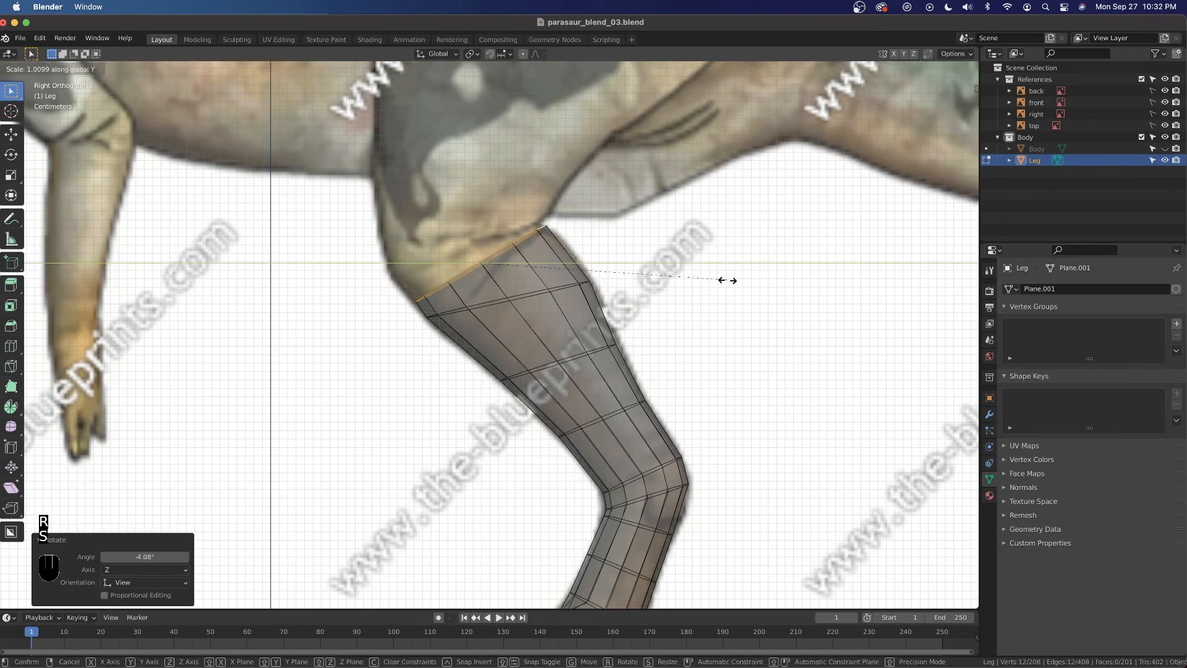
pyautogui.click(722, 282)
pyautogui.press('g')
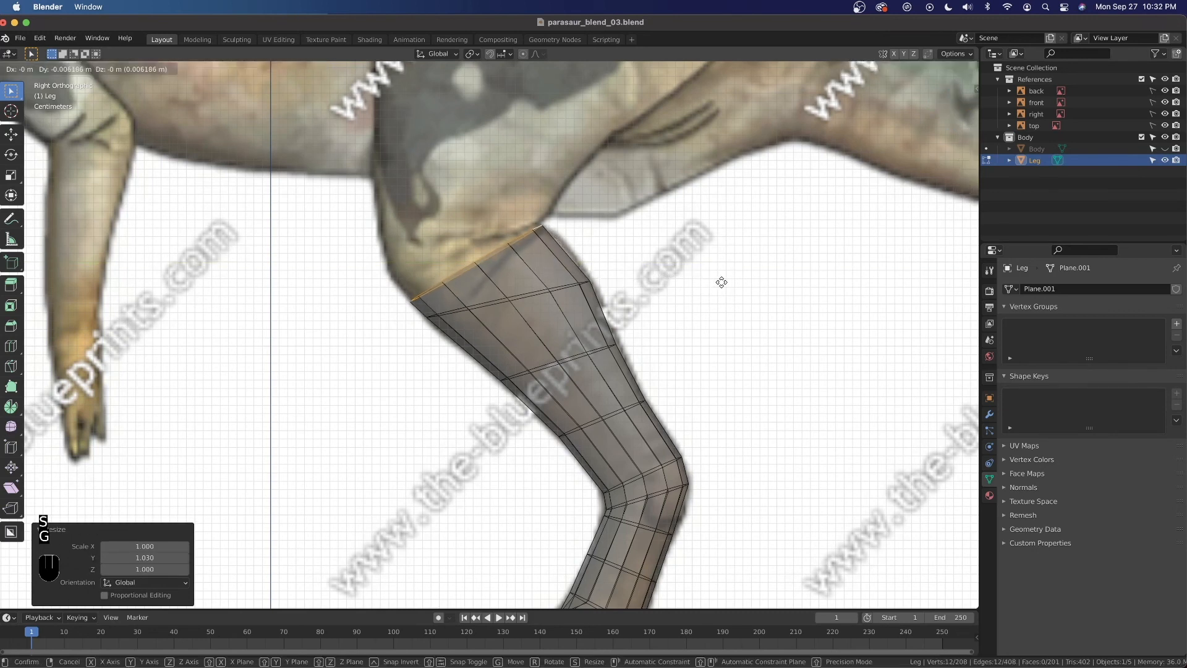
pyautogui.click(722, 283)
# In the side view, extrude the end loop about -0.011 m in Y and 0.013 m in Z, and rotate it about 5.11°.
pyautogui.scroll(3, 722, 282)
pyautogui.scroll(-3, 540, 291)
pyautogui.keyDown('shift'); pyautogui.moveTo(539, 292); pyautogui.dragTo(584, 334, button='middle'); pyautogui.keyUp('shift')
pyautogui.press('e')
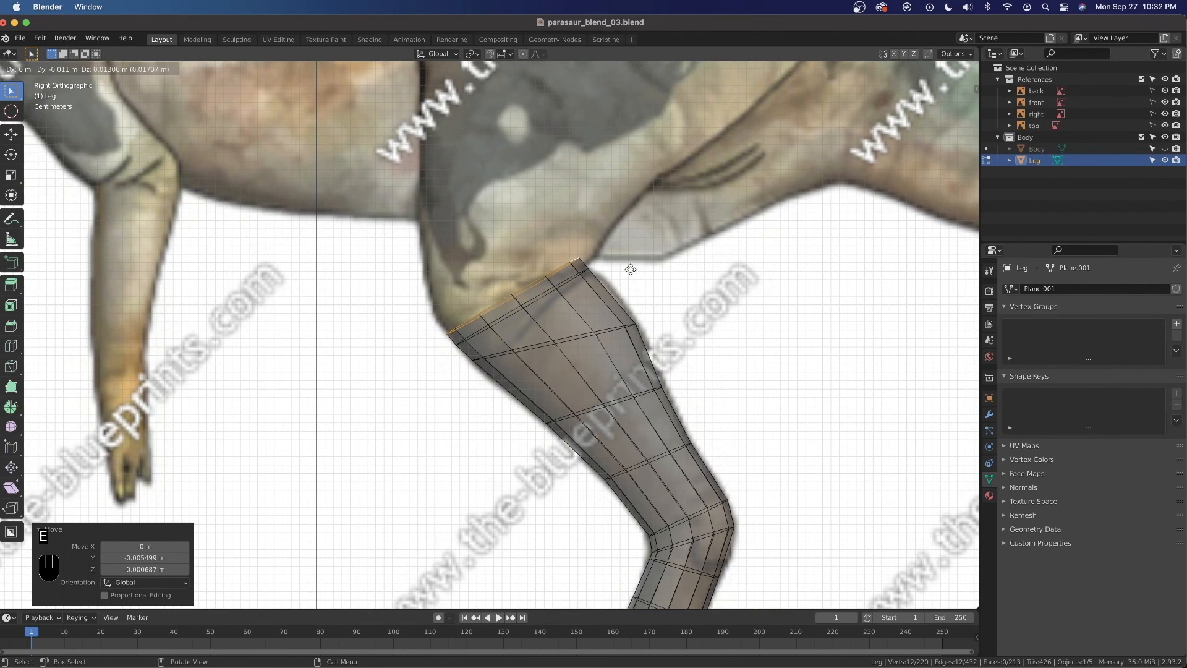
pyautogui.click(631, 267)
pyautogui.press('r')
pyautogui.click(674, 247)
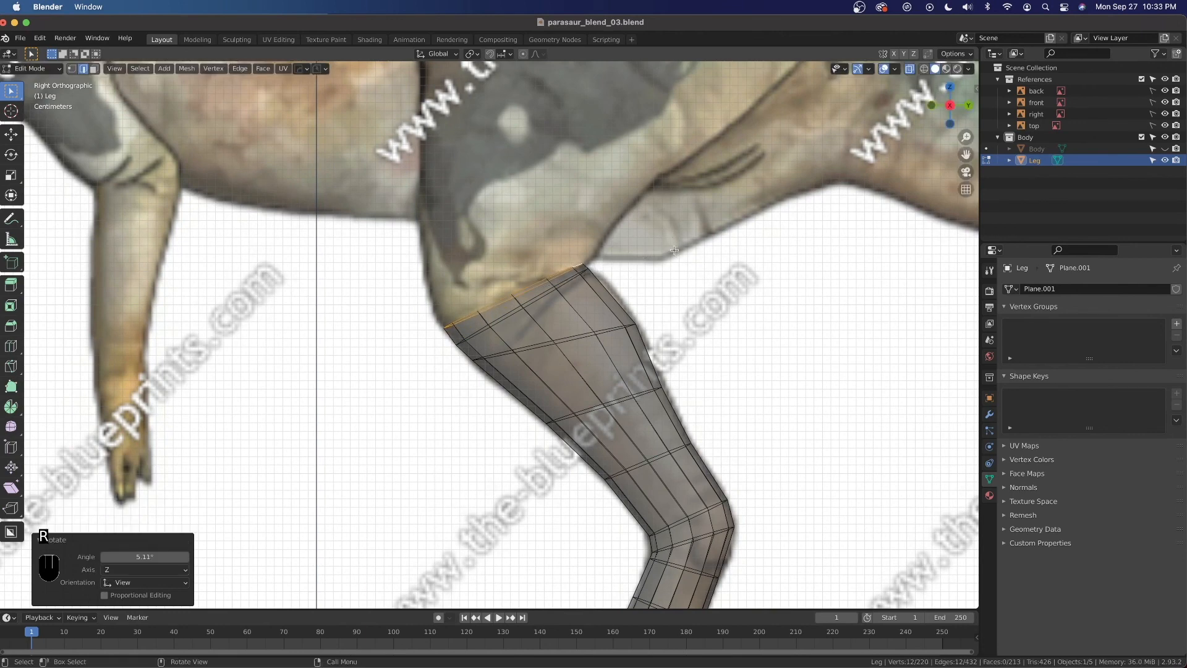
# Scale the end loop along Y, move it about -0.0027 m in Y and 0.013 m in Z, and rotate it about 7.16°.
pyautogui.press('s')
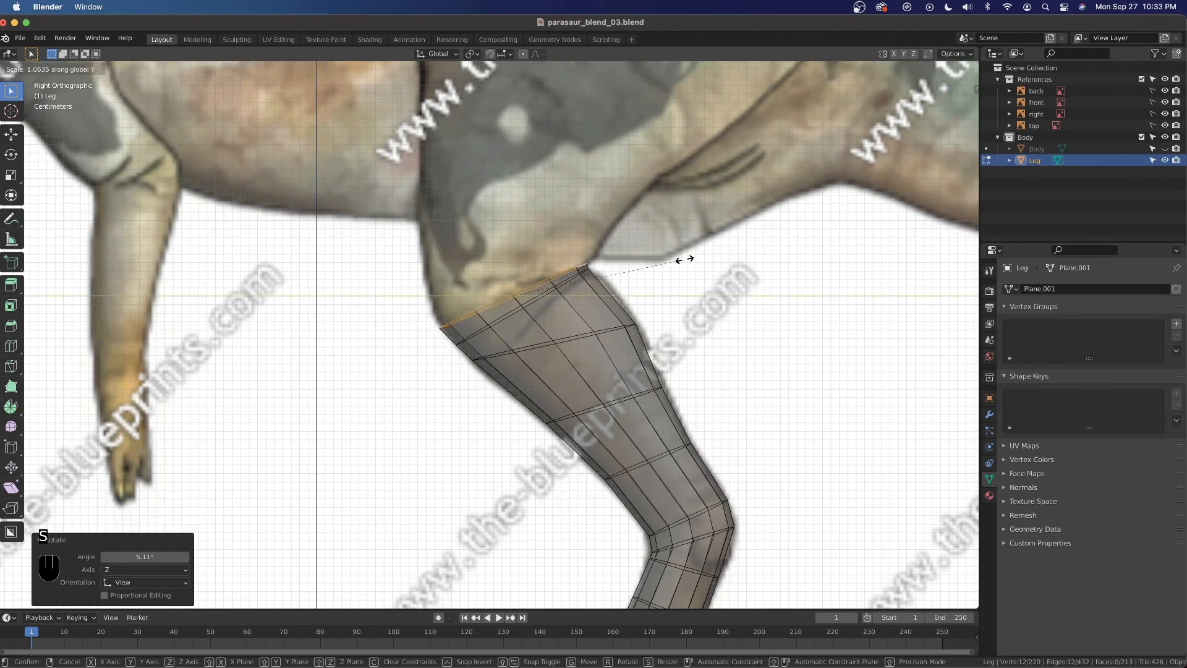
pyautogui.click(680, 259)
pyautogui.press('g')
pyautogui.click(673, 268)
pyautogui.press('r')
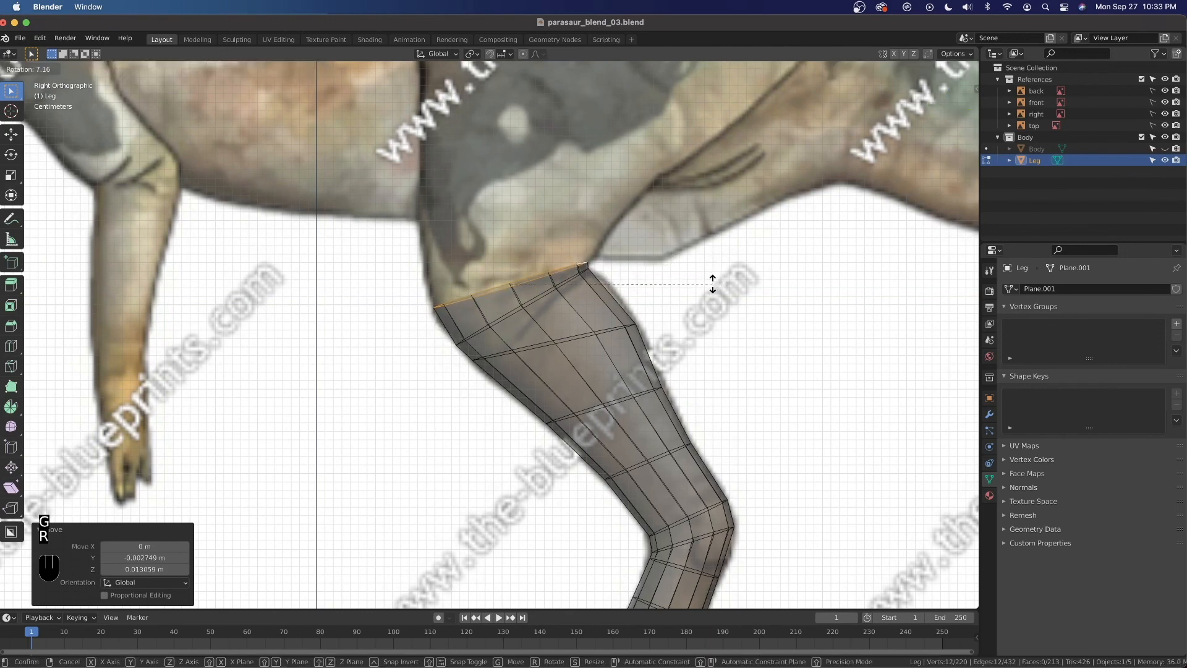
pyautogui.click(712, 283)
# In the back view, select the leg's open end loop and scale it to about 0.885 along X.
pyautogui.press('`')
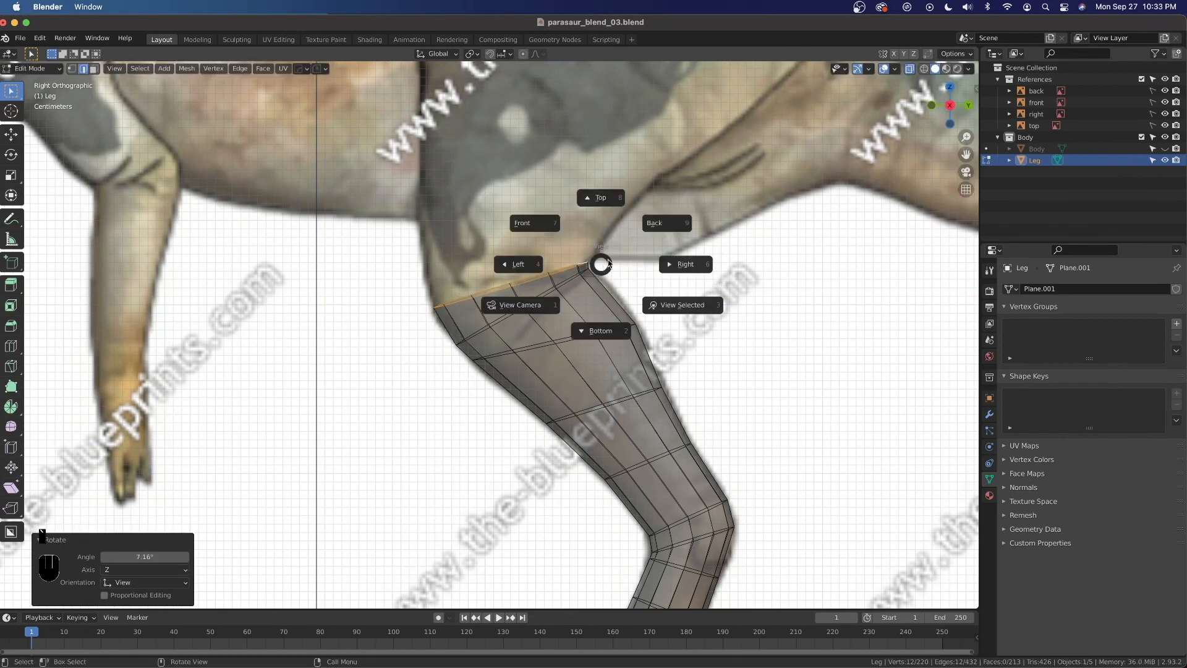
pyautogui.click(670, 234)
pyautogui.scroll(3, 476, 308)
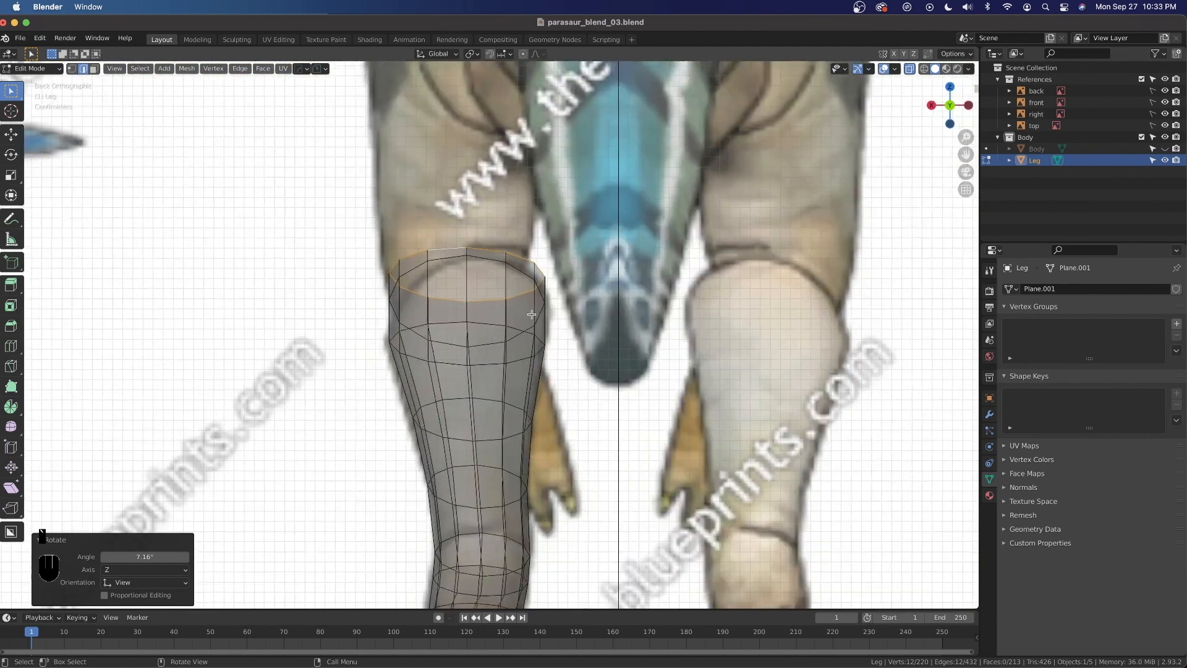
pyautogui.moveTo(534, 307); pyautogui.dragTo(475, 253, button='middle')
pyautogui.press('`')
pyautogui.click(547, 215)
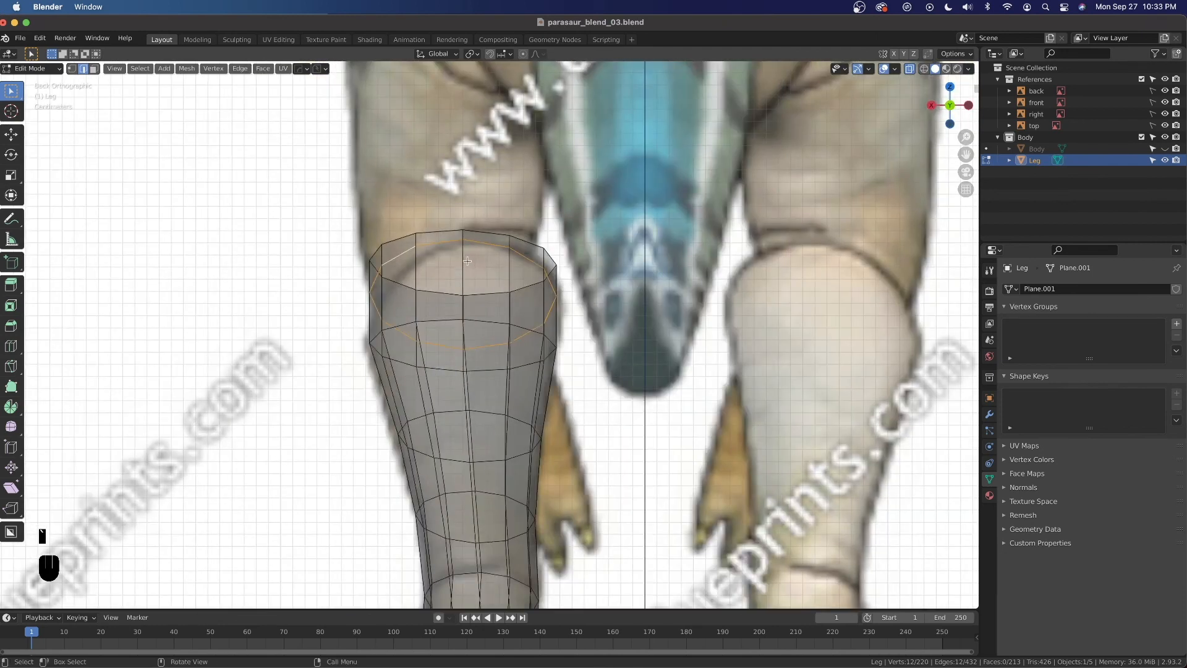
pyautogui.keyDown('alt'); pyautogui.click(470, 241); pyautogui.keyUp('alt')
pyautogui.press('s')
pyautogui.press('x')
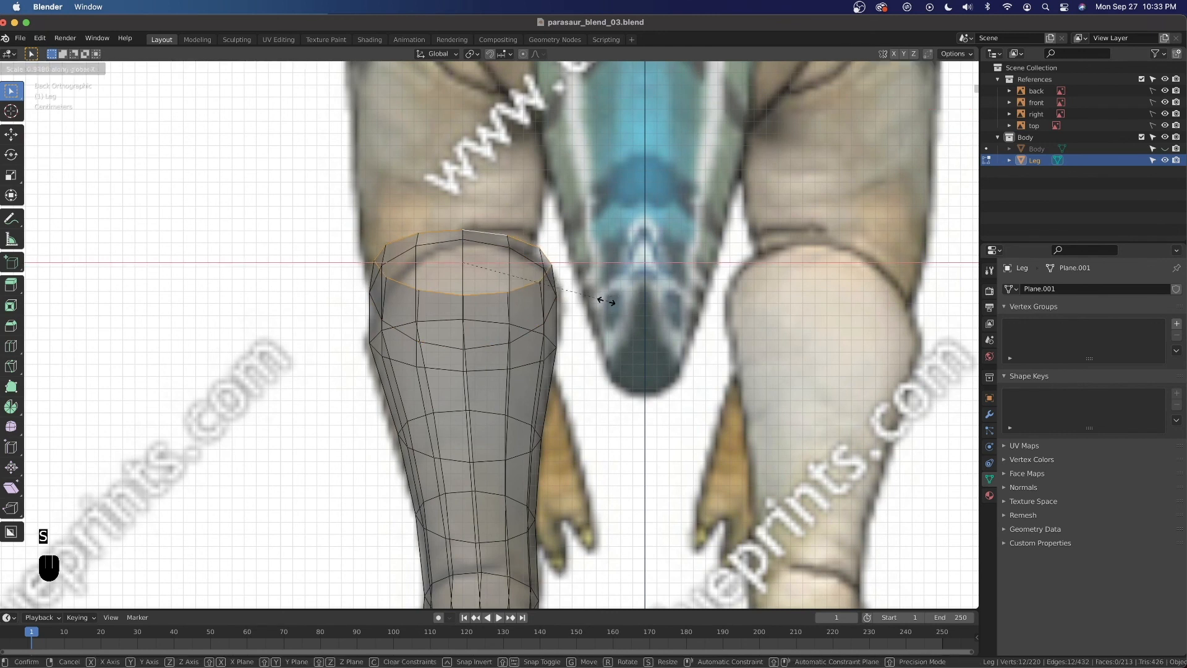
pyautogui.click(598, 299)
# Center the end loop on the back reference: move it about 0.0076 m in X, scale it about 1.034 along X and shift it 0.0014 m in X.
pyautogui.press('g')
pyautogui.press('x')
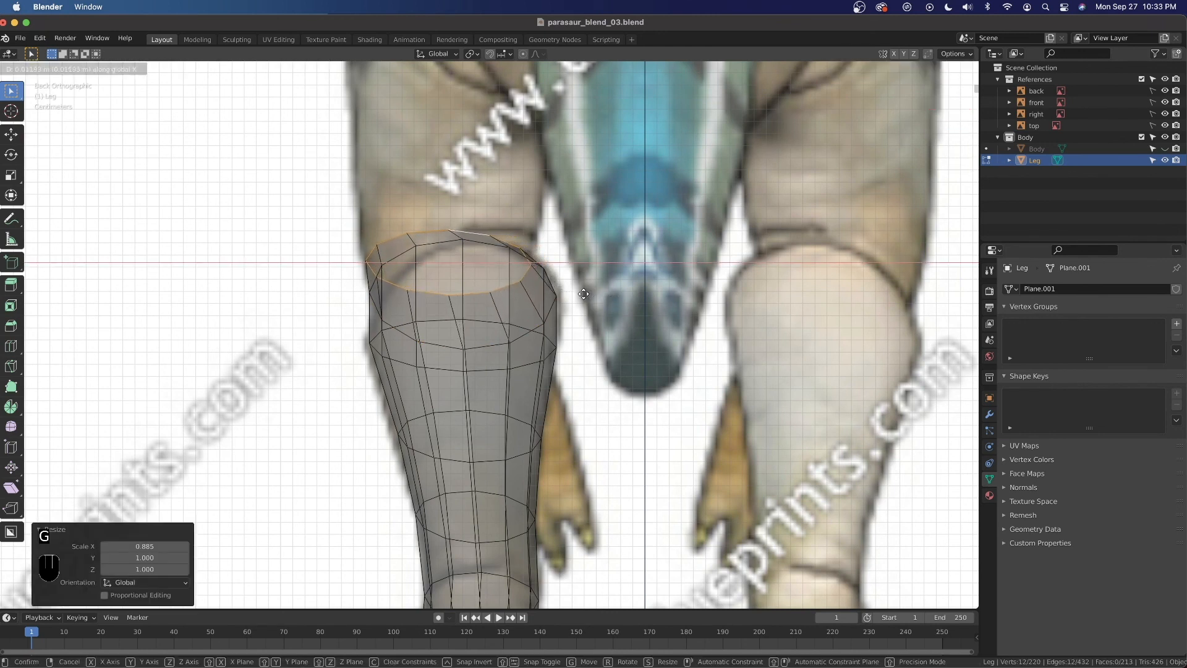
pyautogui.click(589, 296)
pyautogui.press('s')
pyautogui.press('x')
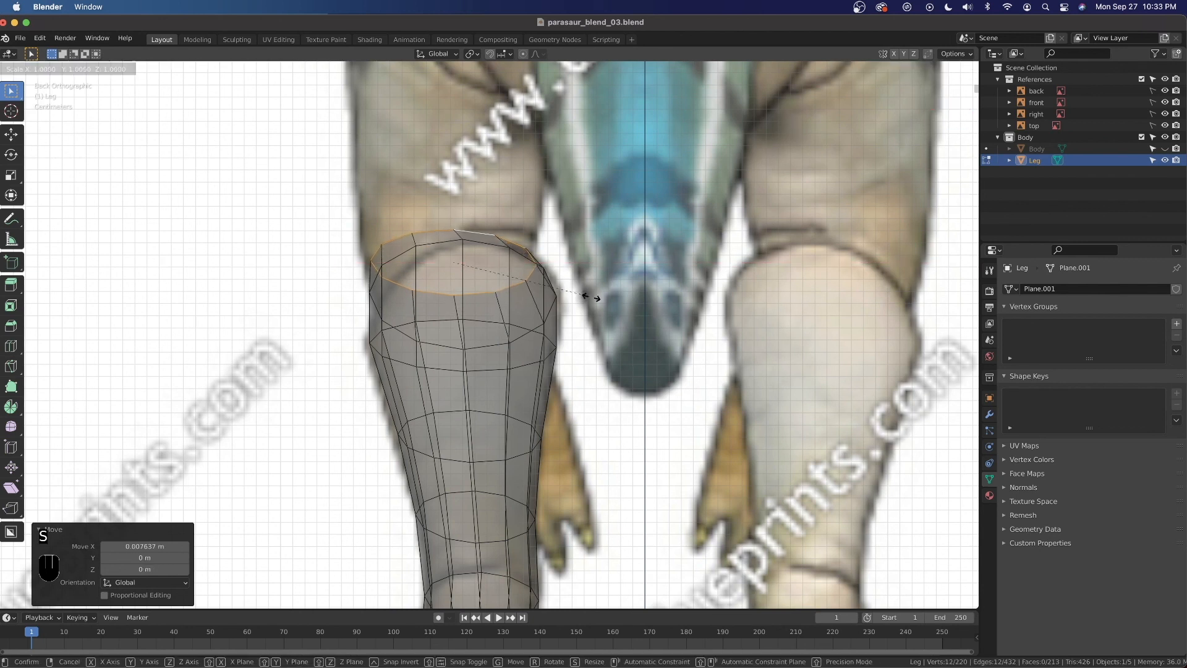
pyautogui.click(594, 299)
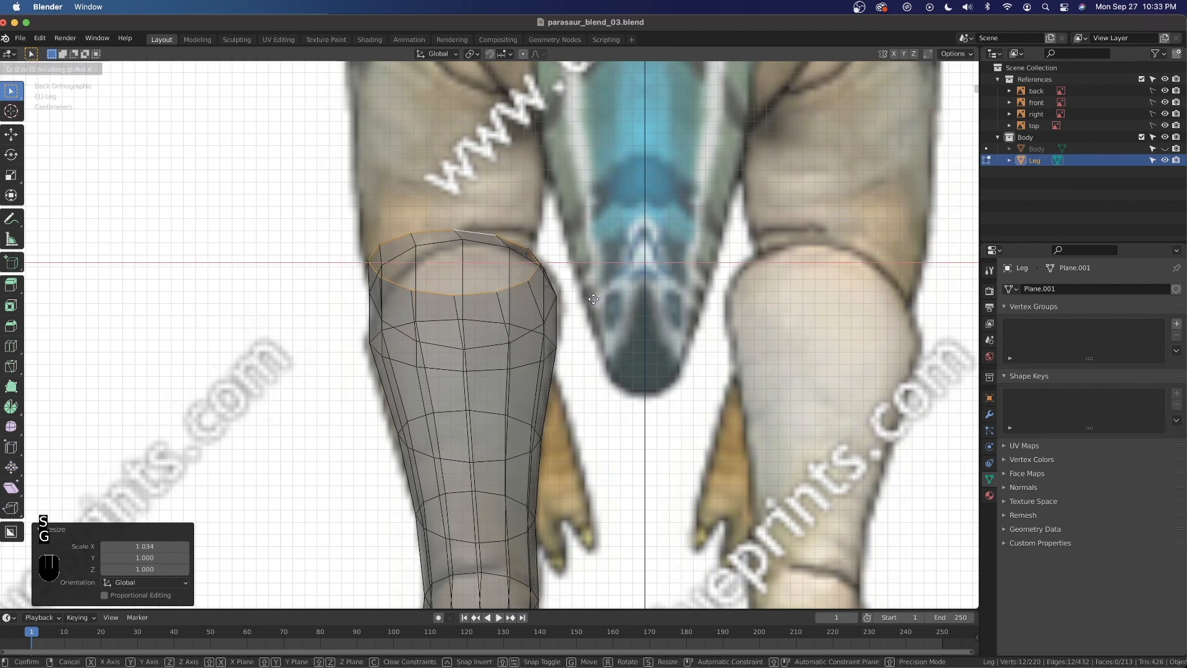
pyautogui.press('g')
pyautogui.press('x')
pyautogui.click(591, 299)
# In the side view, extrude the end loop up the thigh about 0.0071 m in Y and 0.082 m in Z.
pyautogui.press('KP_3')
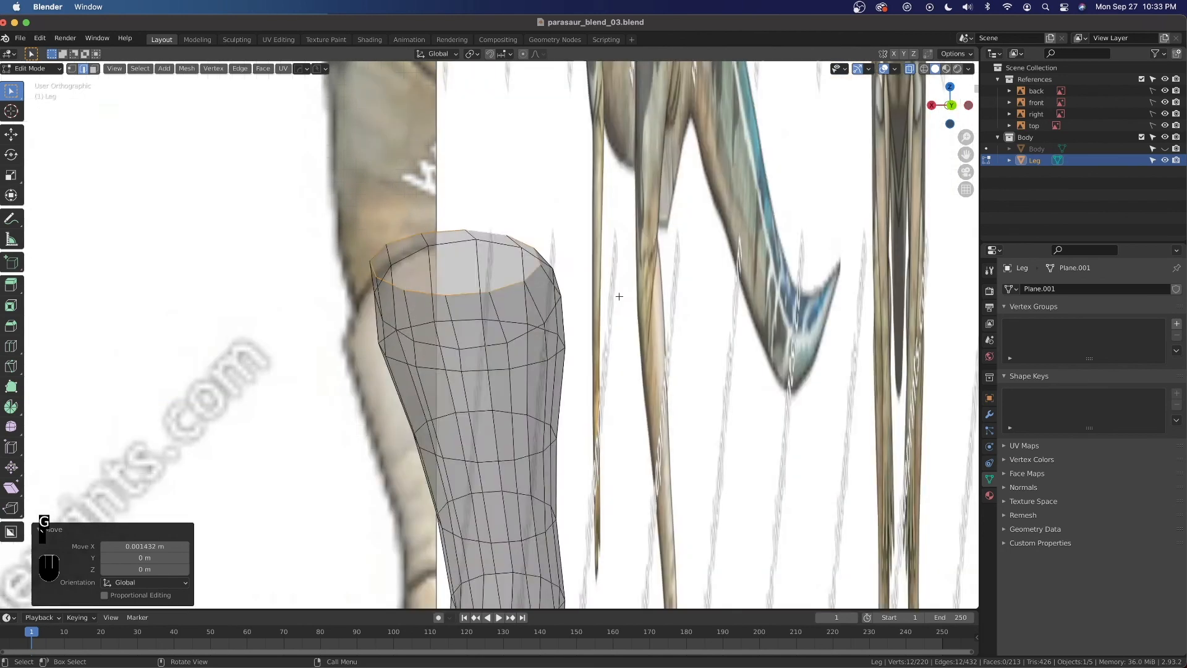
pyautogui.scroll(-3, 532, 303)
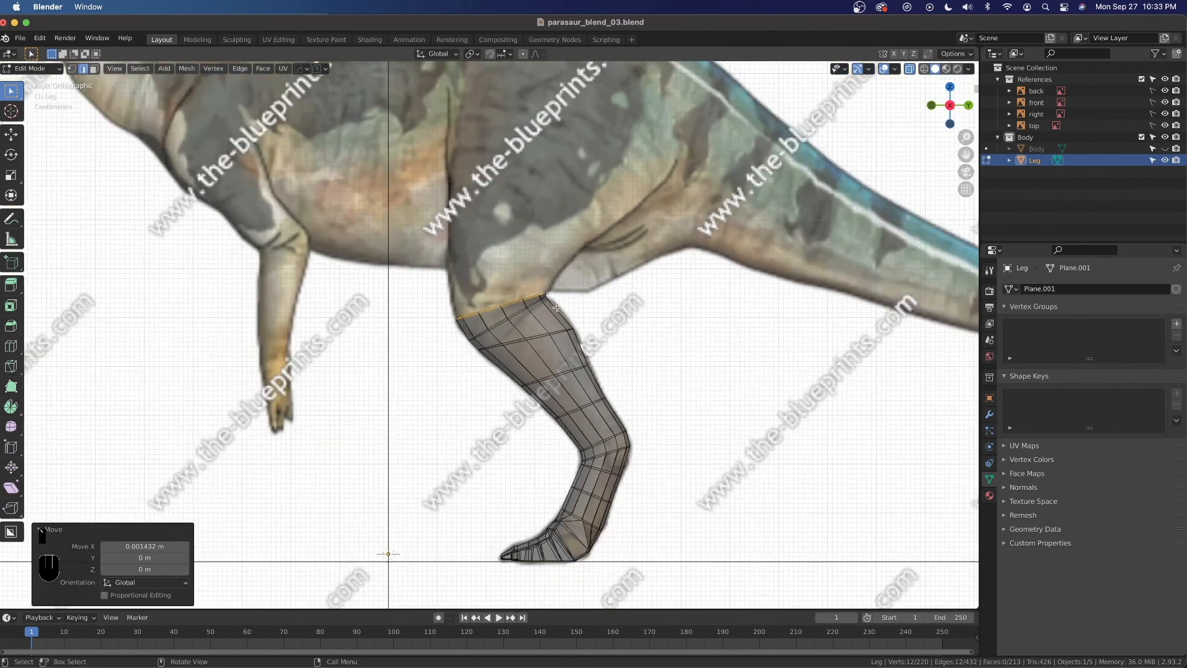
pyautogui.press('e')
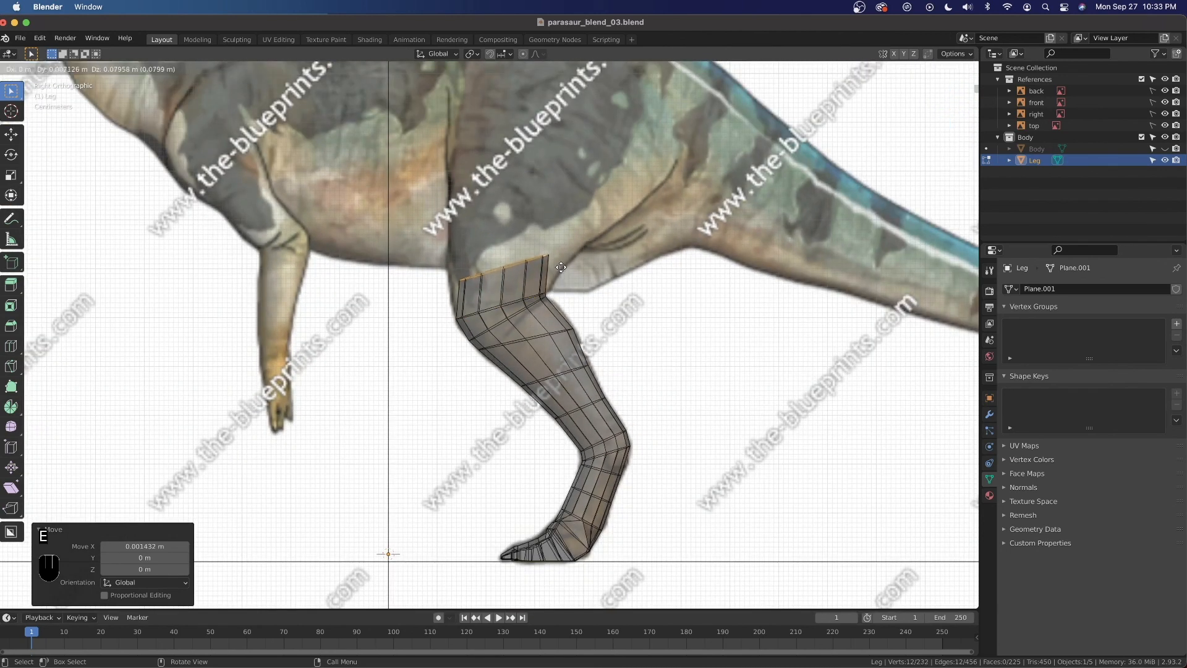
pyautogui.click(561, 268)
pyautogui.press('r')
pyautogui.rightClick(660, 314)
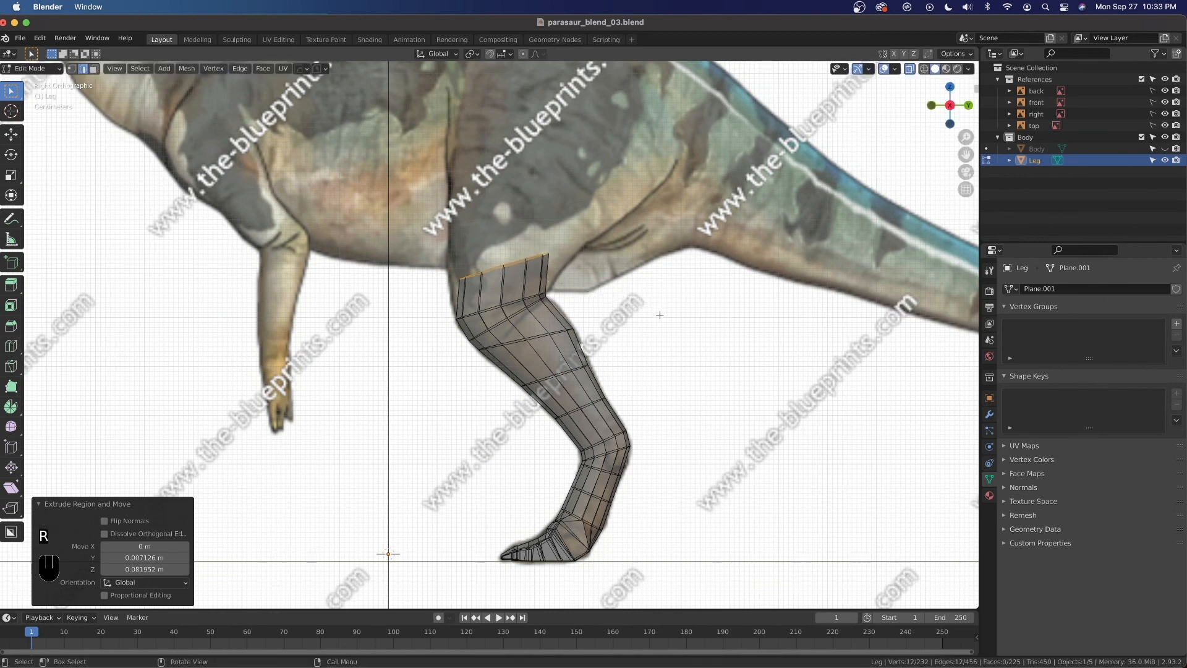
pyautogui.press('s')
pyautogui.press('z')
pyautogui.press('0')
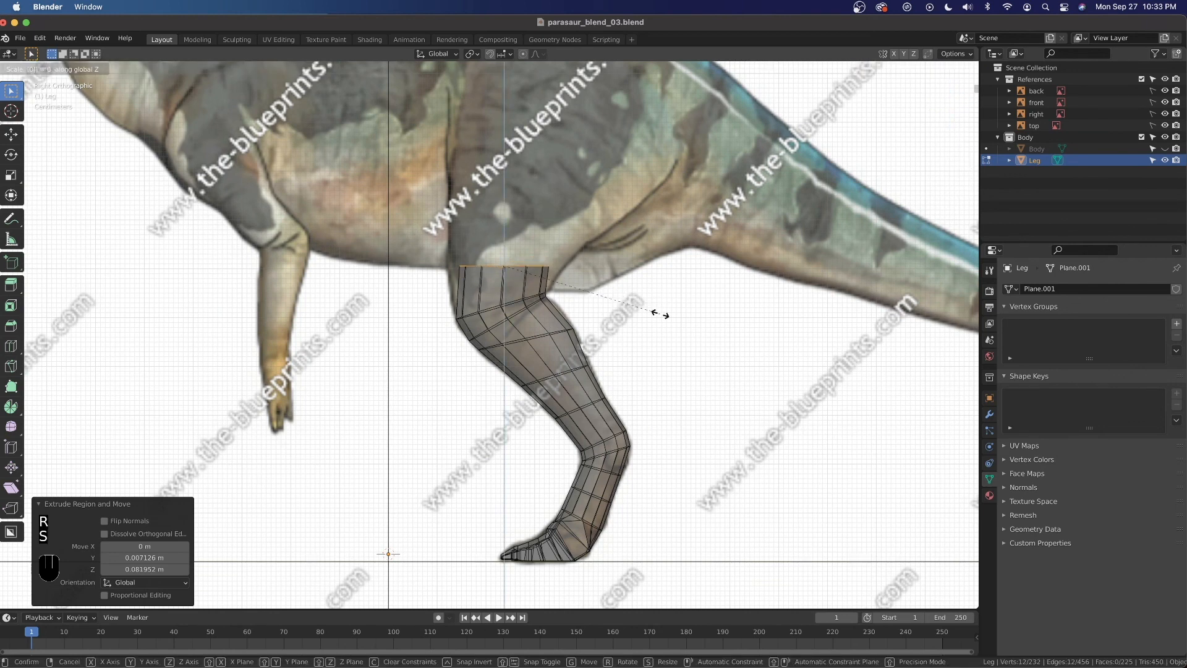
pyautogui.click(659, 314)
pyautogui.scroll(2, 660, 314)
pyautogui.press('super+z')
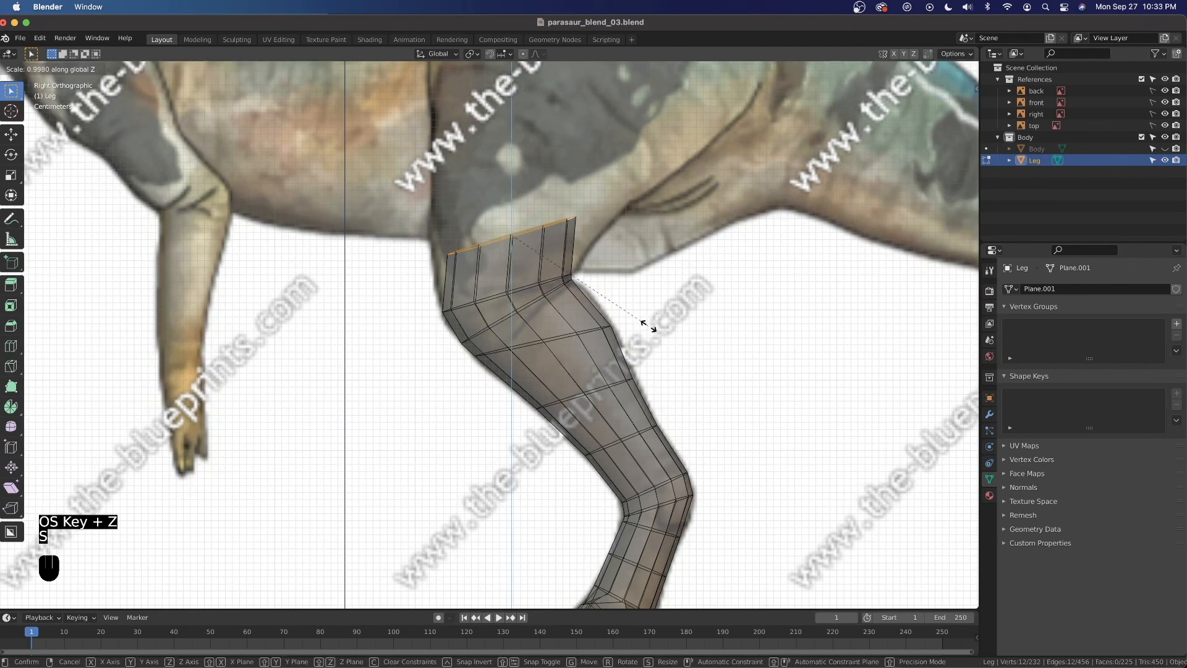
# Flatten the new end loop by scaling it to 0 along Z, and widen it to about 1.282 along Y.
pyautogui.press('s')
pyautogui.press('z')
pyautogui.press('0')
pyautogui.click(647, 326)
pyautogui.scroll(2, 630, 319)
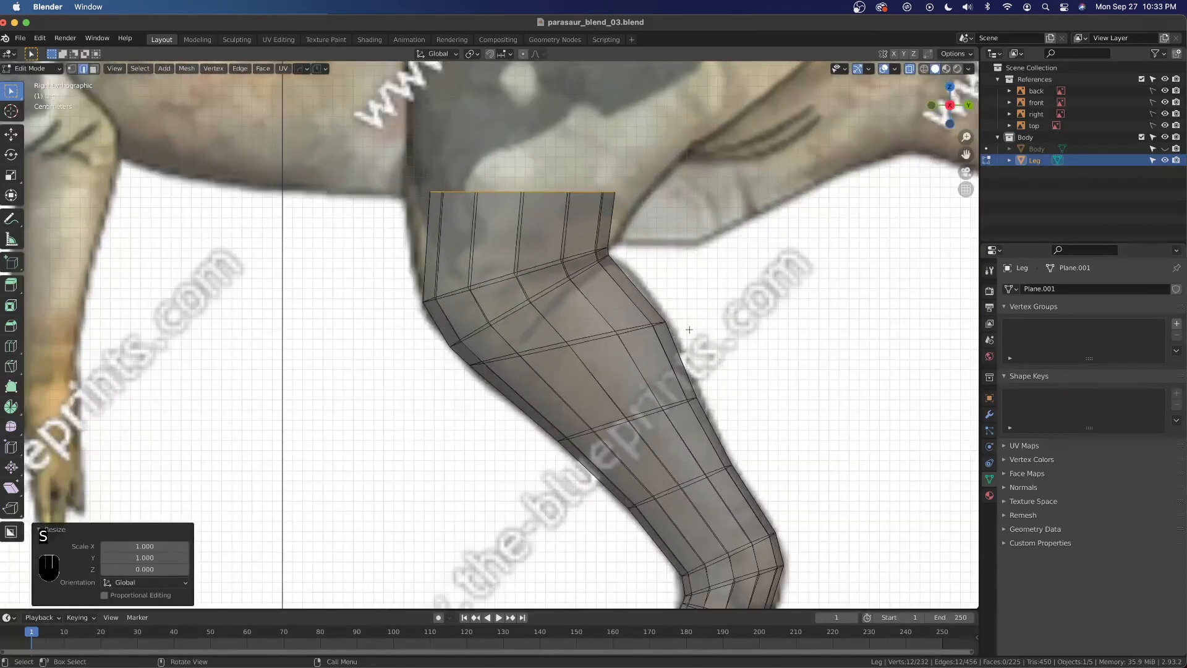
pyautogui.press('s')
pyautogui.press('y')
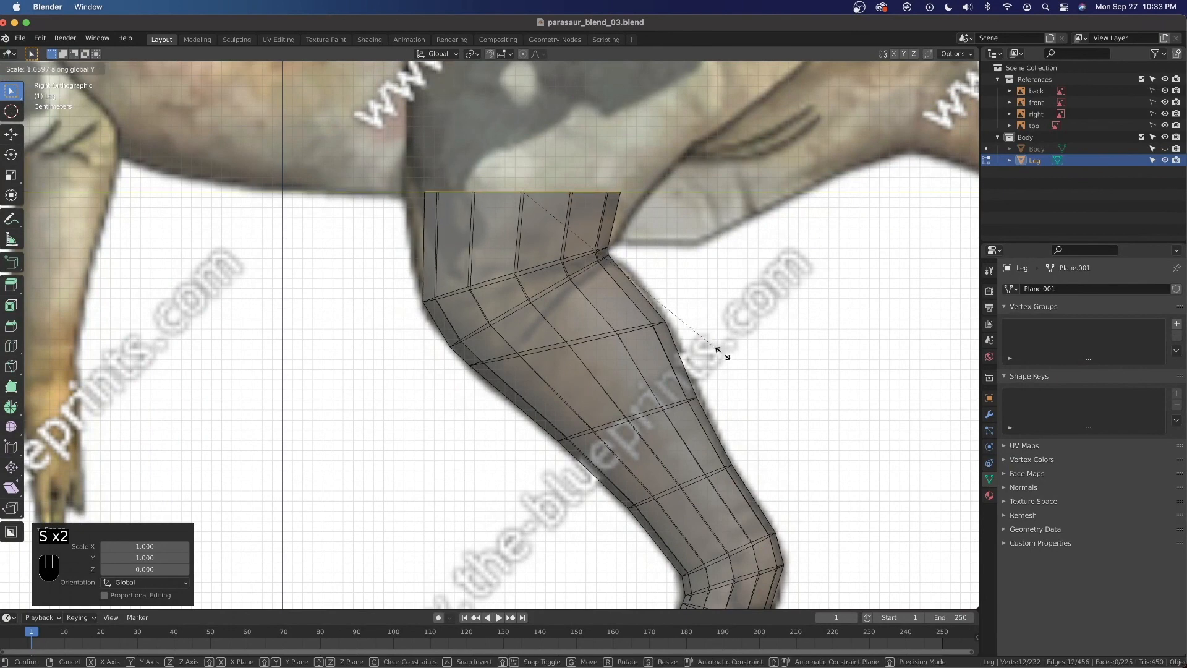
pyautogui.click(759, 384)
# In the front view, scale the flattened end loop to about 1.113 along X and check its fit against the back reference.
pyautogui.scroll(-1, 650, 360)
pyautogui.press('KP_1')
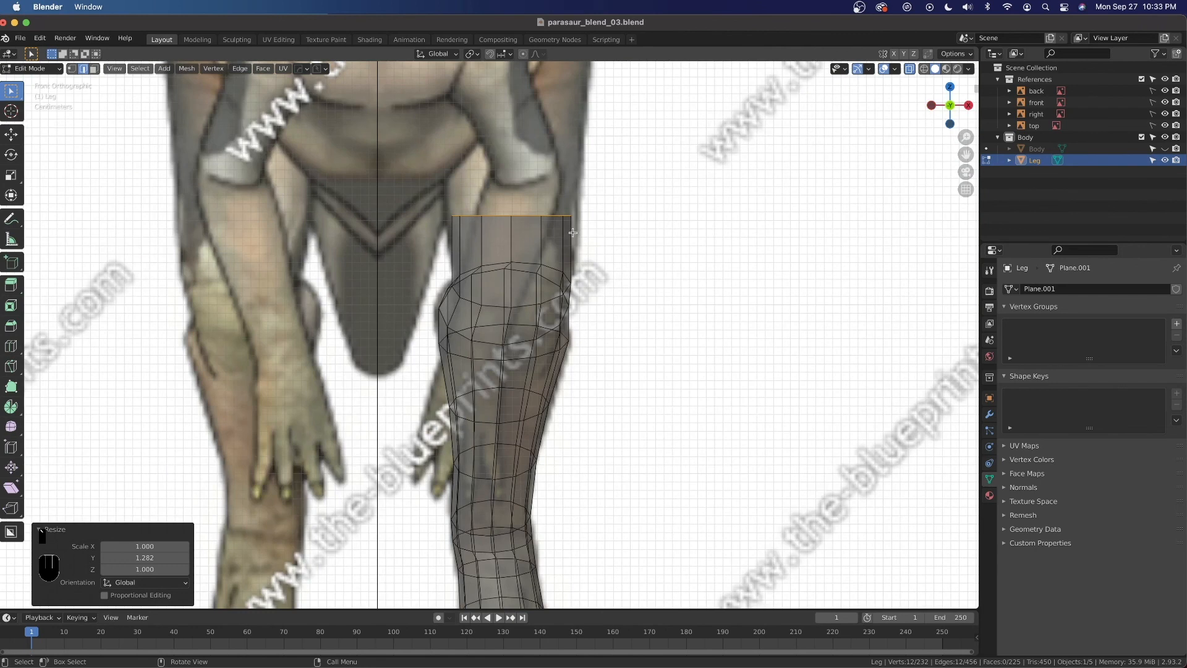
pyautogui.press('s')
pyautogui.press('x')
pyautogui.click(579, 239)
pyautogui.press('`')
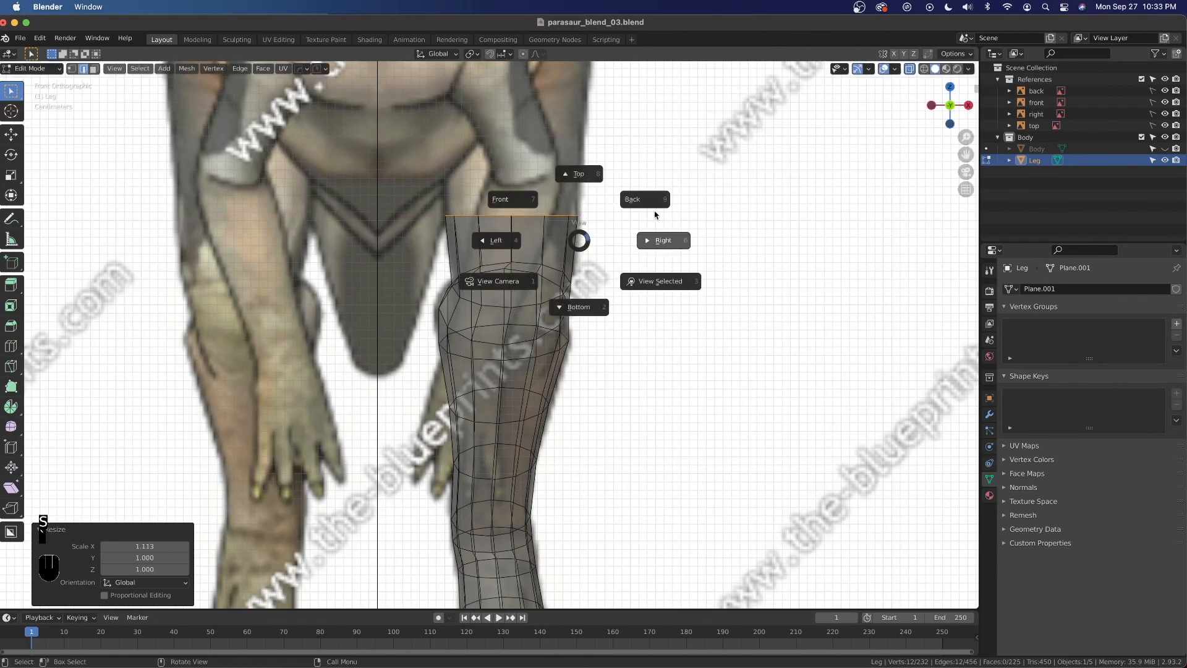
pyautogui.click(655, 213)
pyautogui.press('`')
pyautogui.click(689, 155)
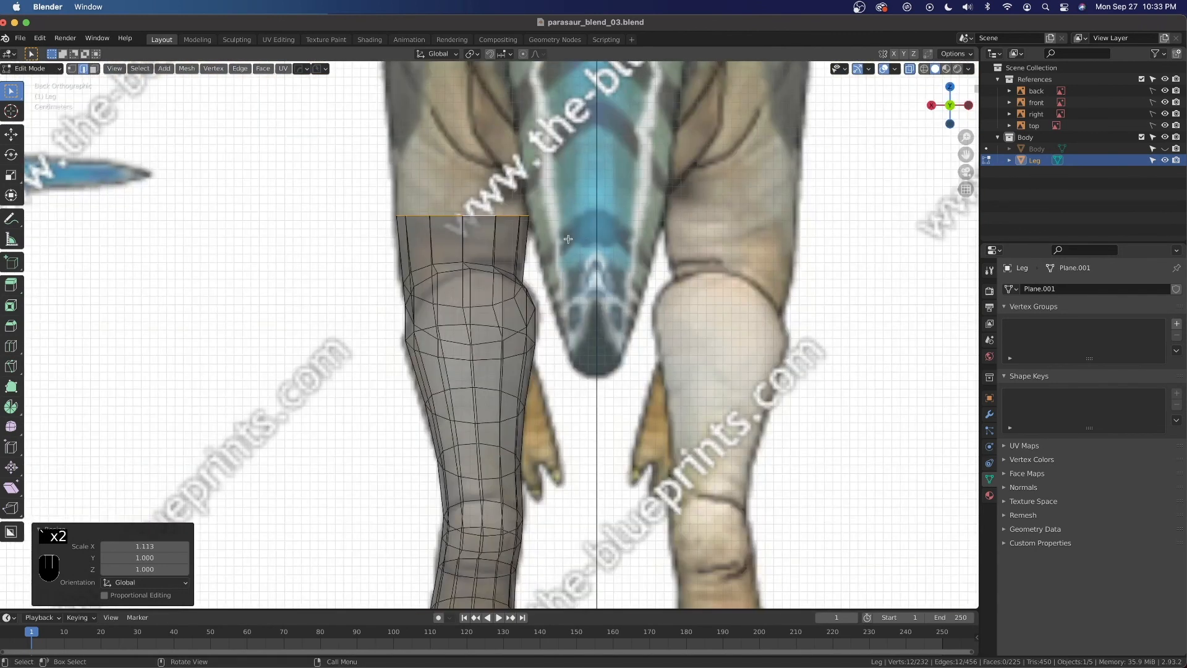
pyautogui.press('`')
pyautogui.click(460, 241)
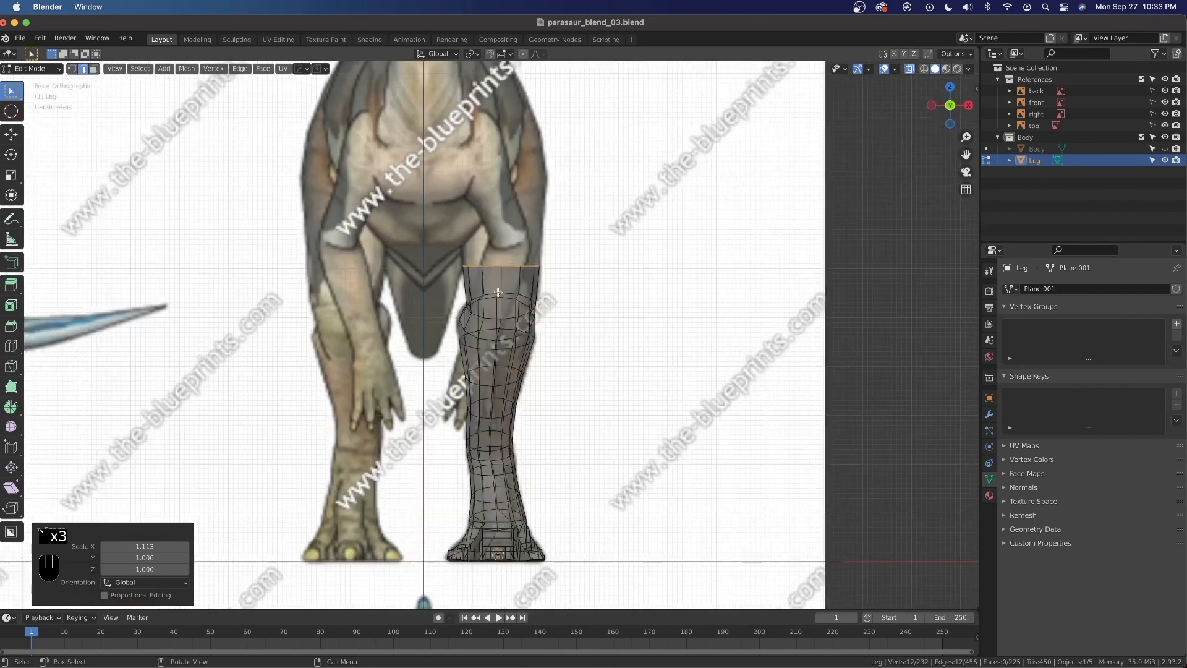
# Return to Object Mode, turn off X-ray and unhide the Body mesh.
pyautogui.scroll(-2, 498, 292)
pyautogui.press('Tab')
pyautogui.hotkey('alt', 'z')
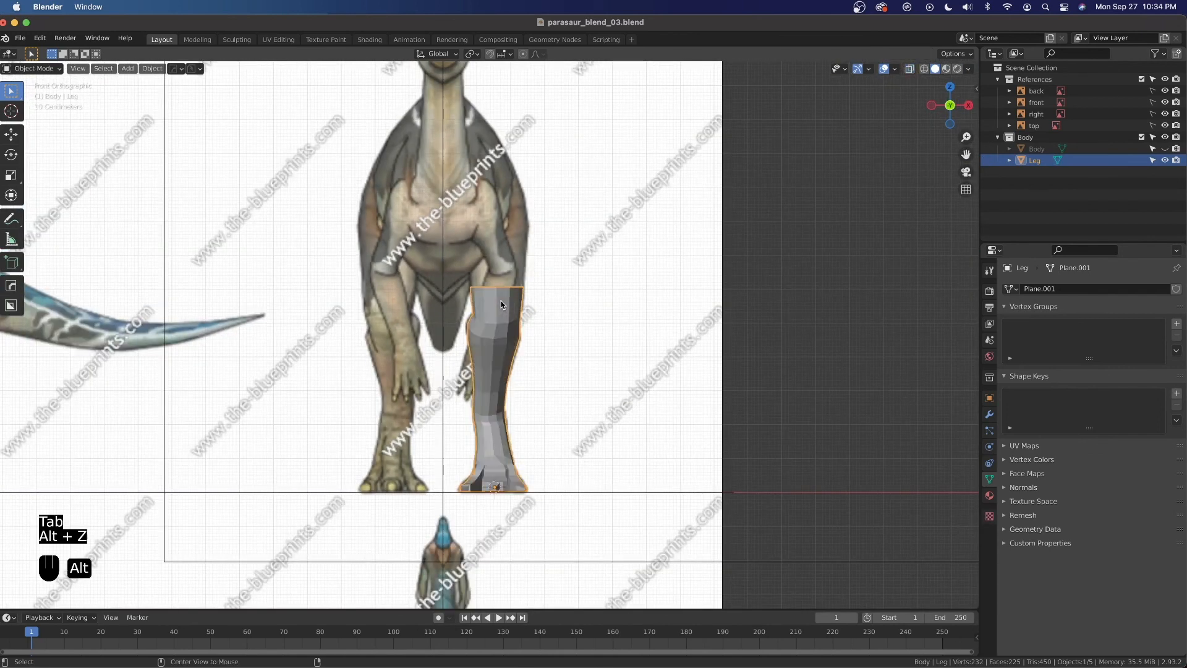
pyautogui.scroll(-2, 575, 337)
pyautogui.moveTo(556, 321); pyautogui.dragTo(594, 387, button='middle')
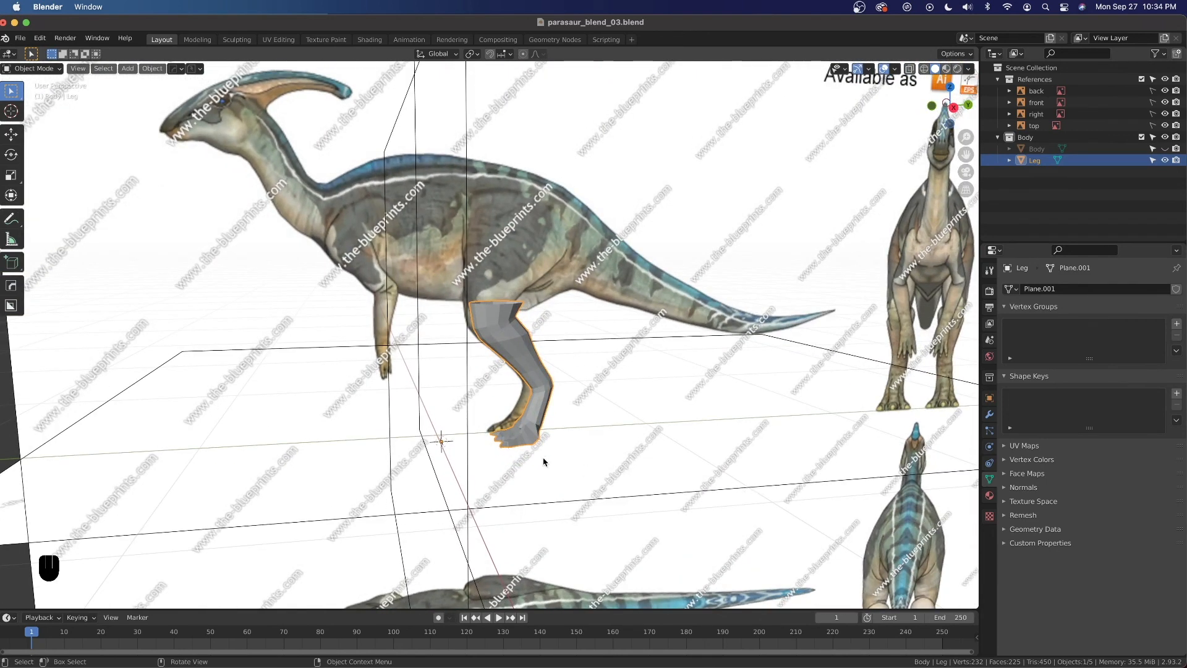
pyautogui.click(1165, 148)
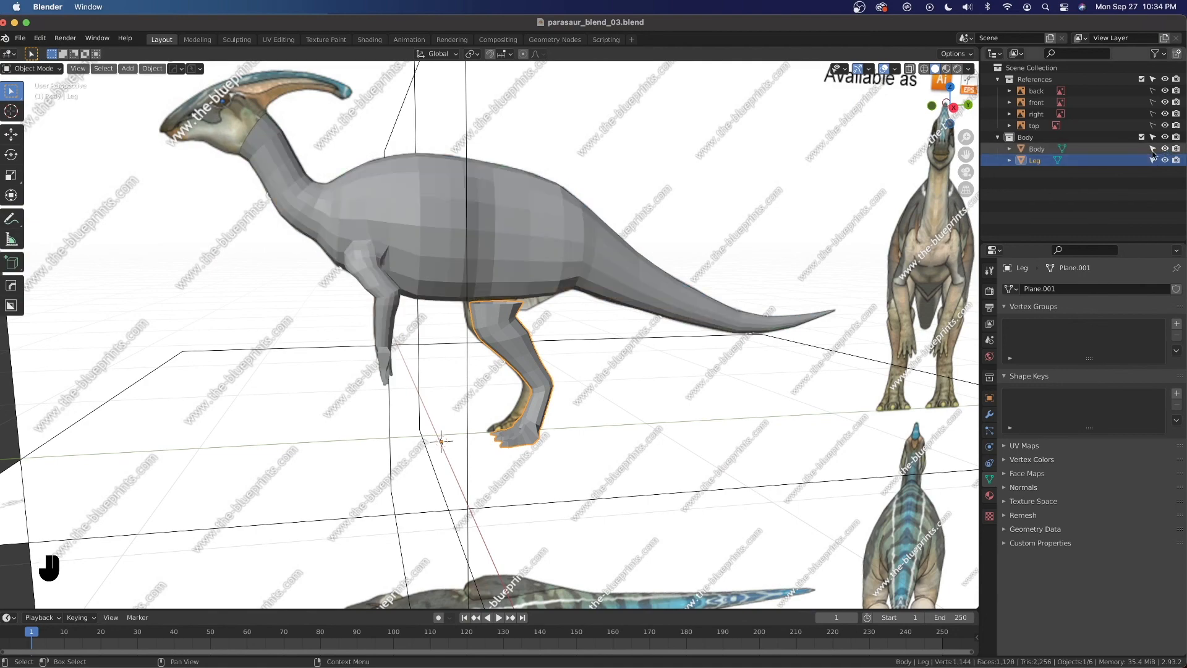
# Deselect the leg and examine from several angles how its open upper end lines up with the body.
pyautogui.moveTo(418, 250); pyautogui.dragTo(648, 179, button='middle')
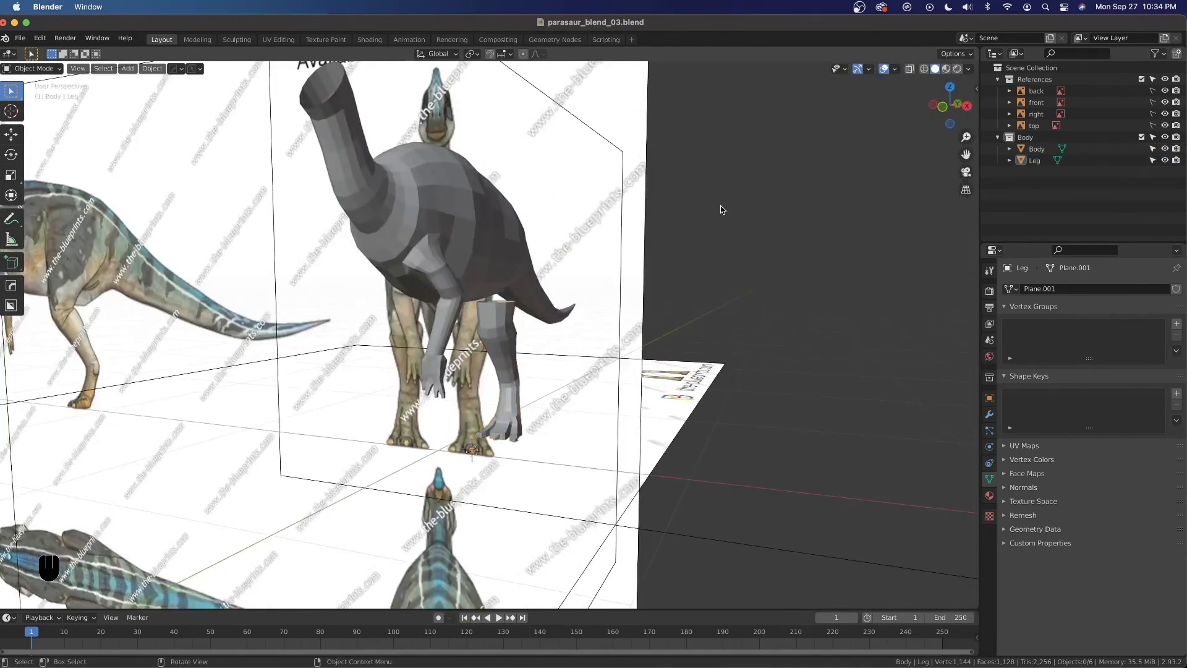
pyautogui.click(720, 205)
pyautogui.scroll(5, 552, 336)
pyautogui.scroll(-3, 552, 336)
pyautogui.moveTo(560, 311); pyautogui.dragTo(448, 288, button='middle')
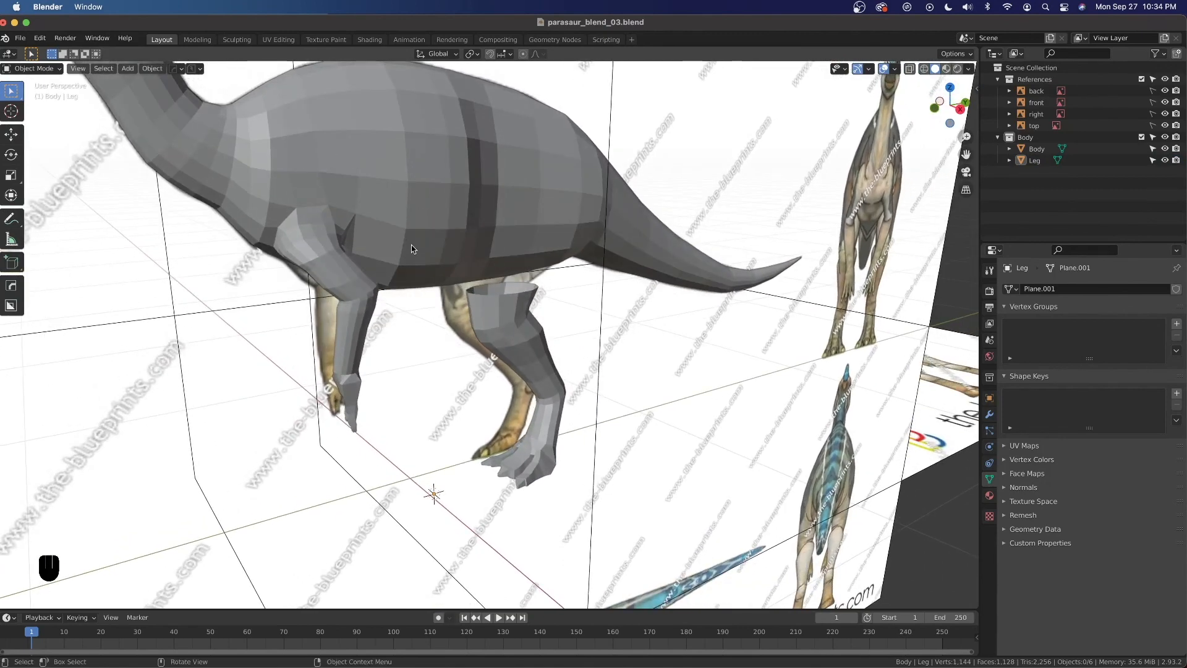
pyautogui.scroll(-2, 413, 248)
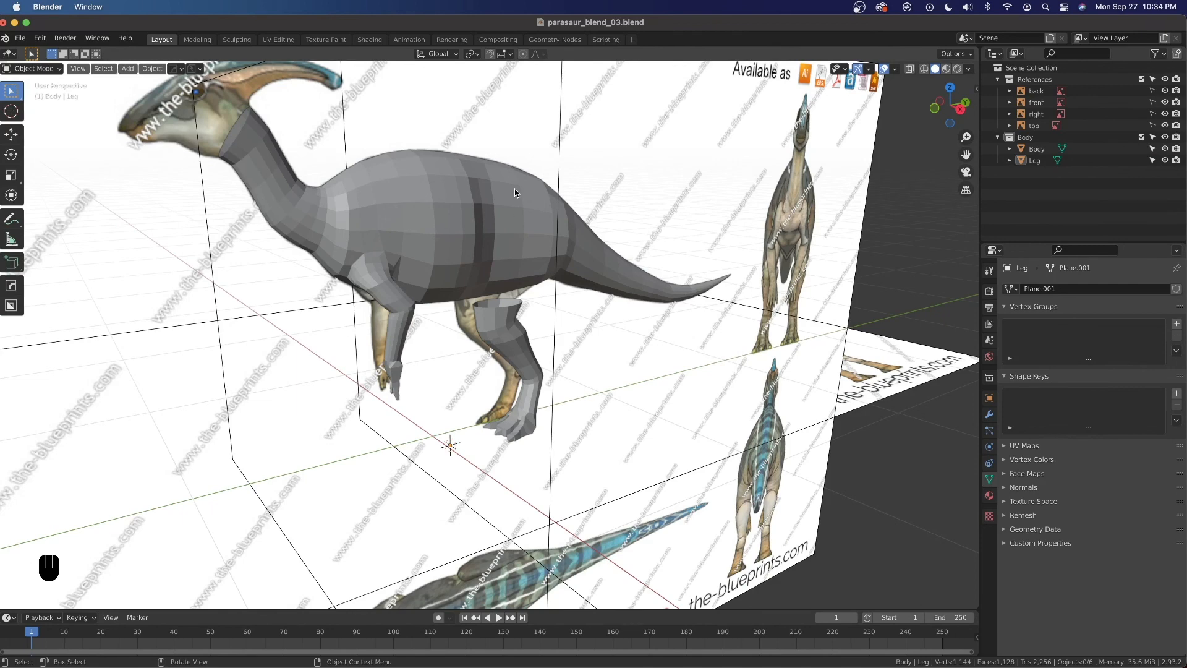
pyautogui.moveTo(442, 333)
pyautogui.mouseDown(button='middle')
pyautogui.moveTo(459, 326)
pyautogui.moveTo(381, 318)
pyautogui.moveTo(423, 332)
pyautogui.mouseUp(button='middle')
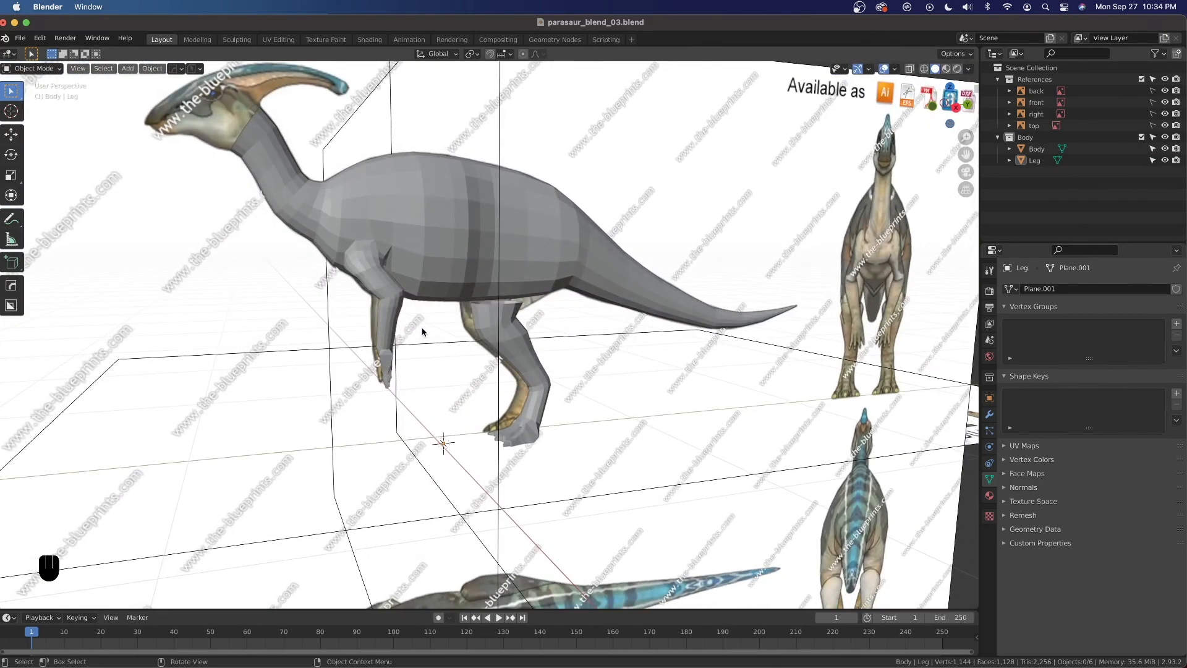